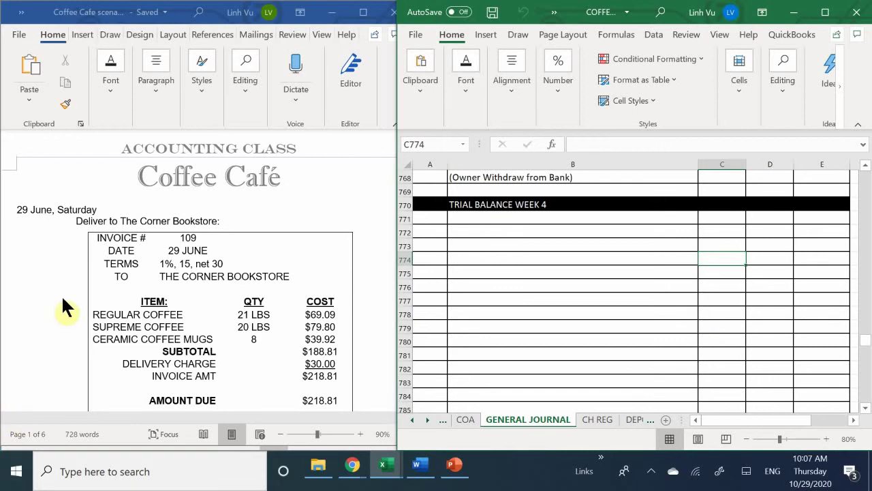
- Check the Google Meet call window in Chrome, and minimise it to return to the invoice document and the general journal
left_click(435, 236)
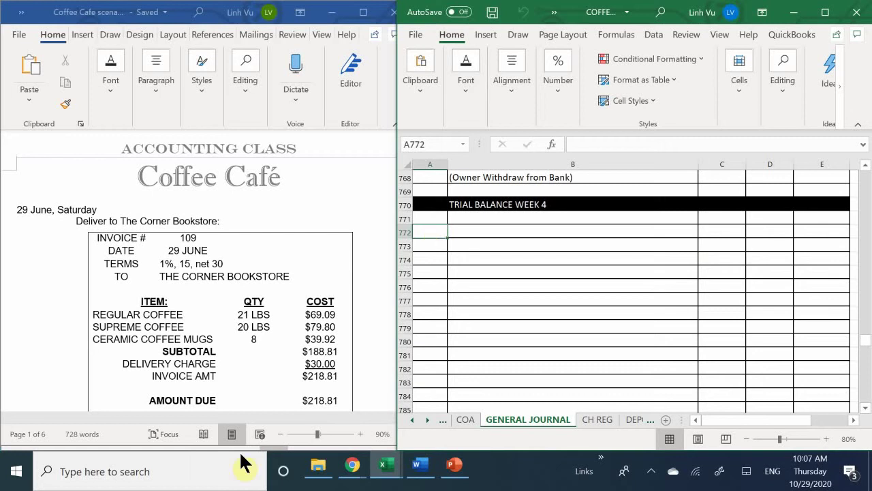
mouse_move(355, 466)
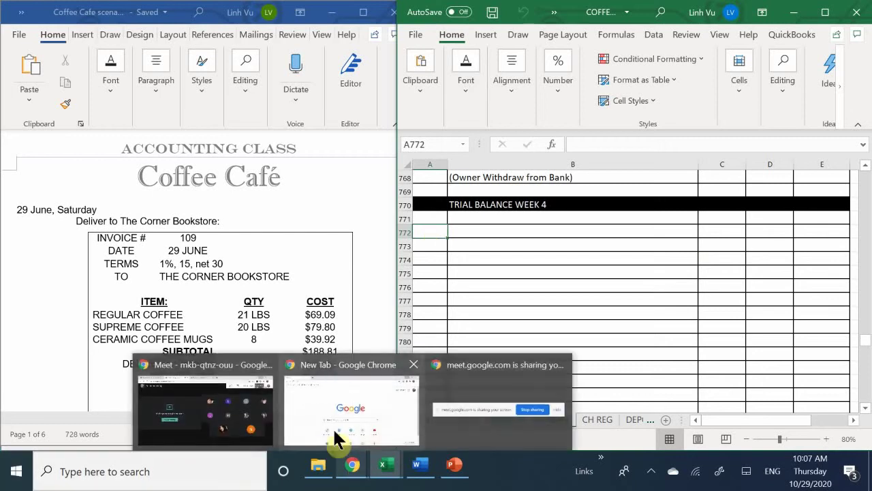
mouse_move(270, 439)
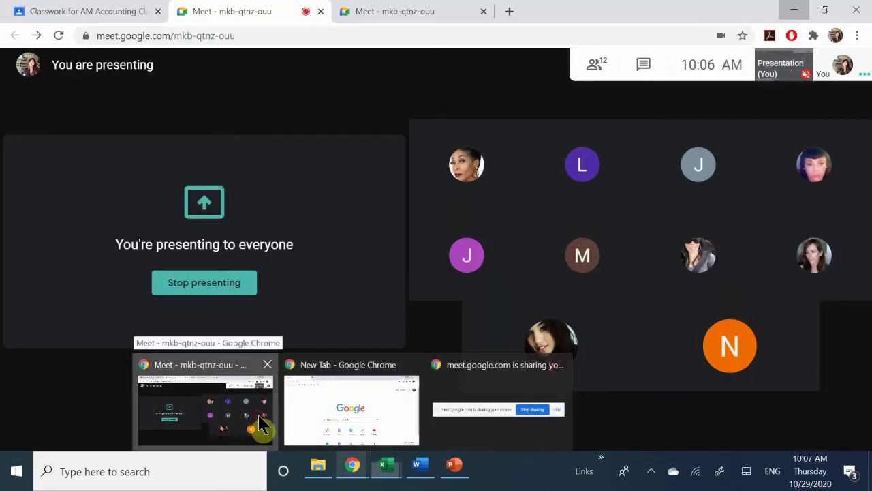
left_click(263, 423)
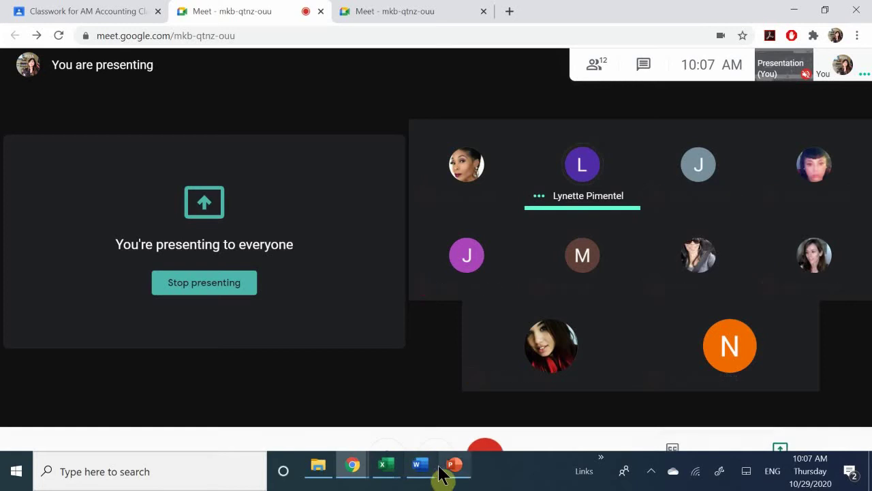
left_click(356, 469)
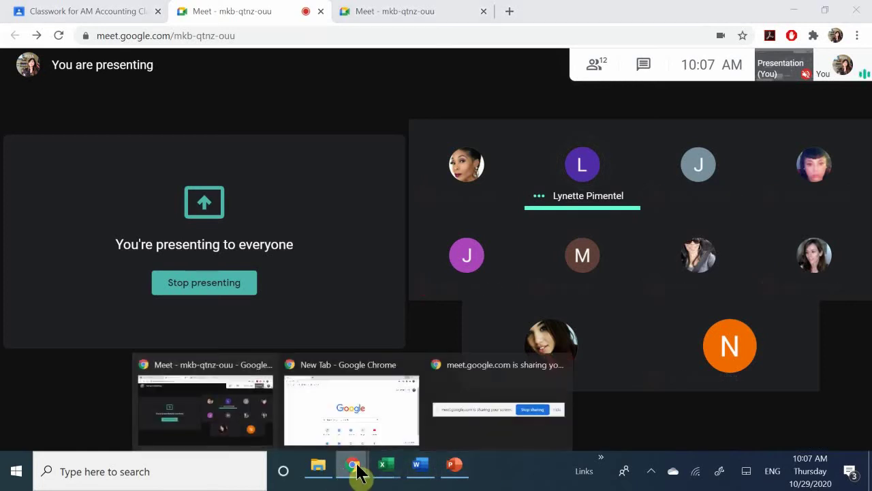
left_click(419, 469)
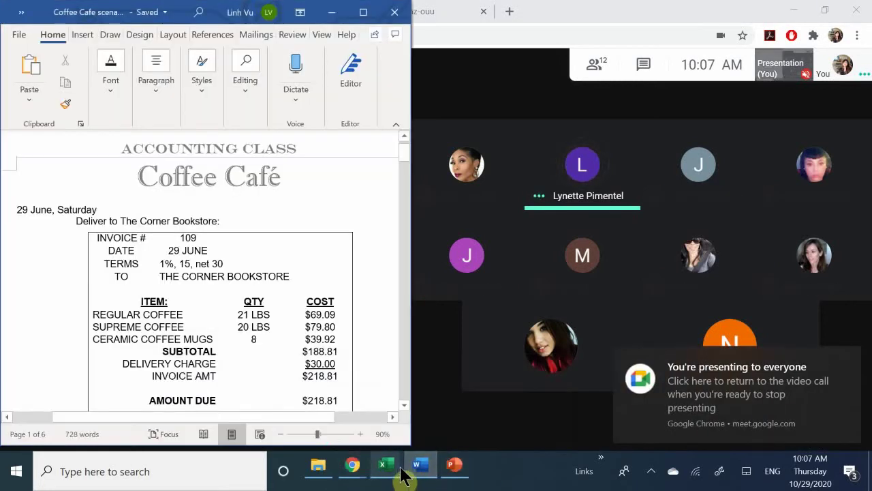
left_click(770, 19)
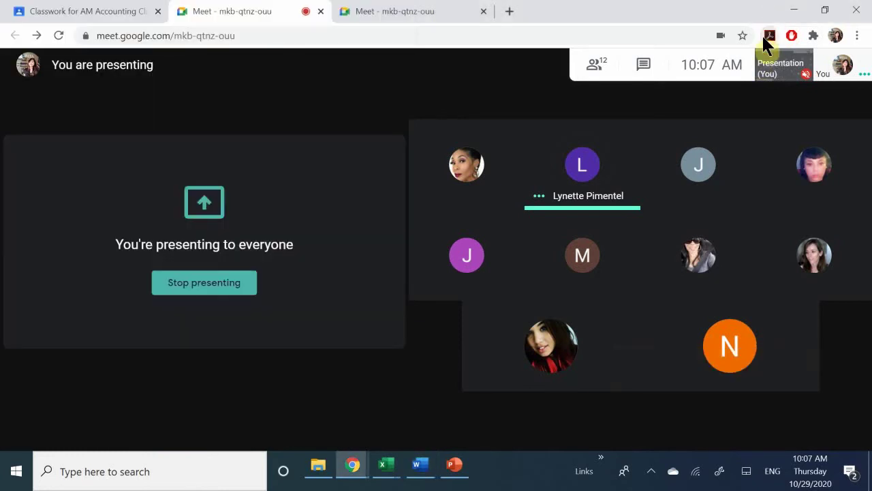
left_click(799, 9)
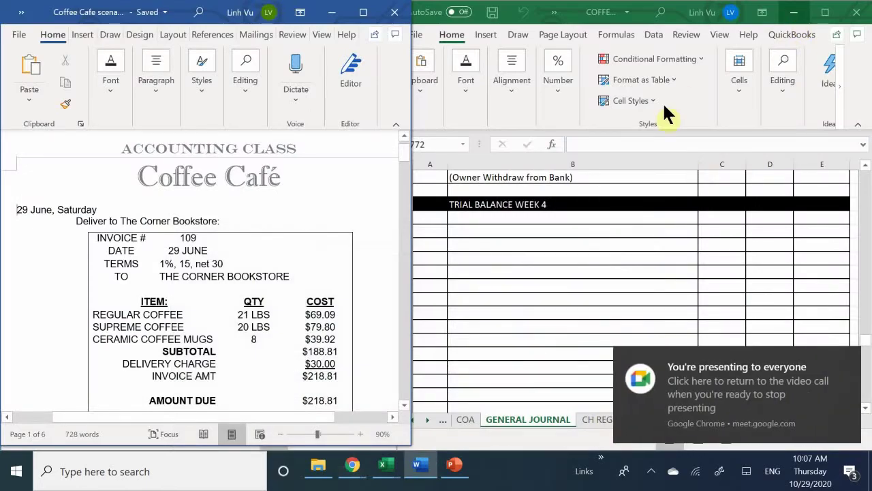
- Enter the date 6/29 in cell A772 of the general journal, below the week 4 trial balance heading
left_click(450, 234)
left_click(433, 234)
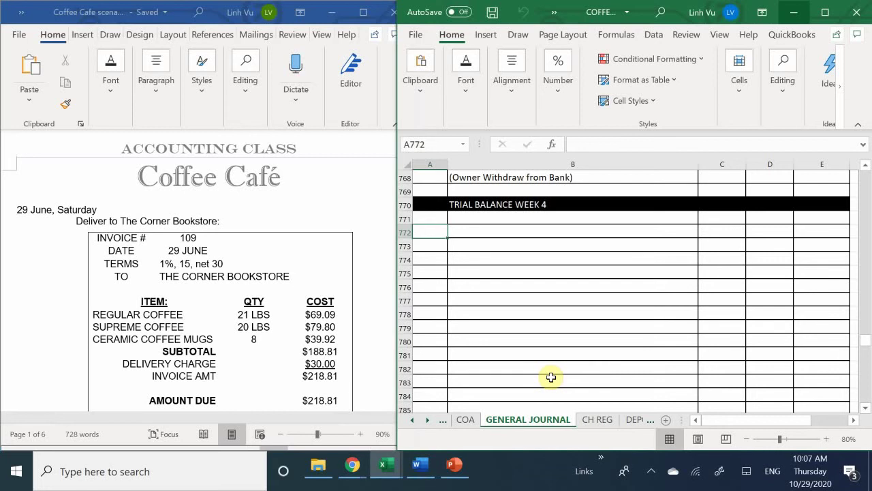
type("6/29")
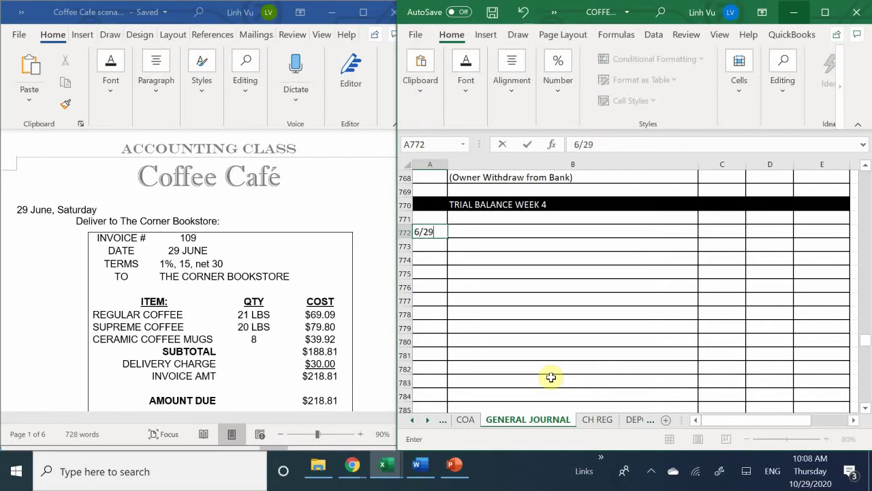
key("Return")
key("Right")
key("Up")
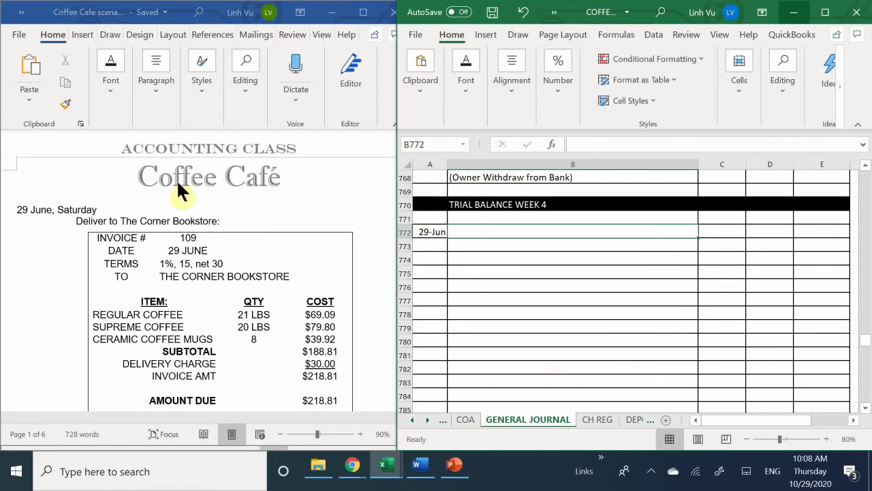
- Bring the full Corner Bookstore invoice into view and enter "Accounts Receivales" as the debit account in B772
left_click(180, 278)
scroll(182, 276, "down", 2)
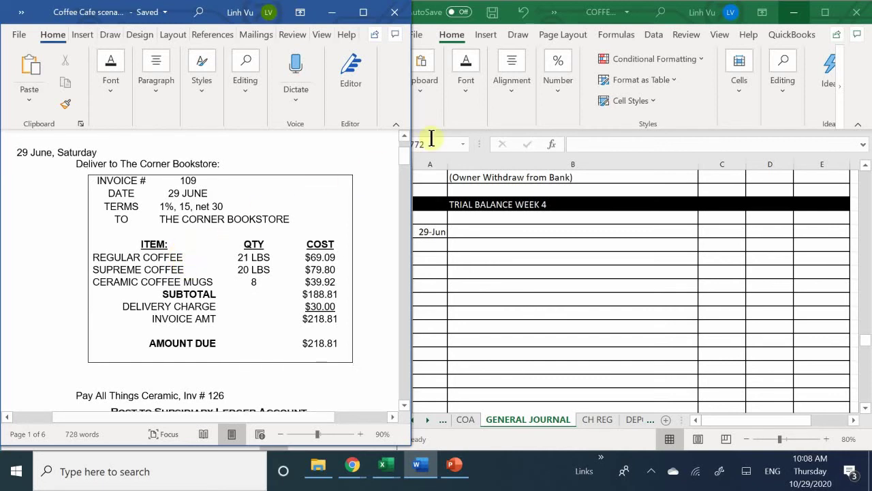
left_click(473, 232)
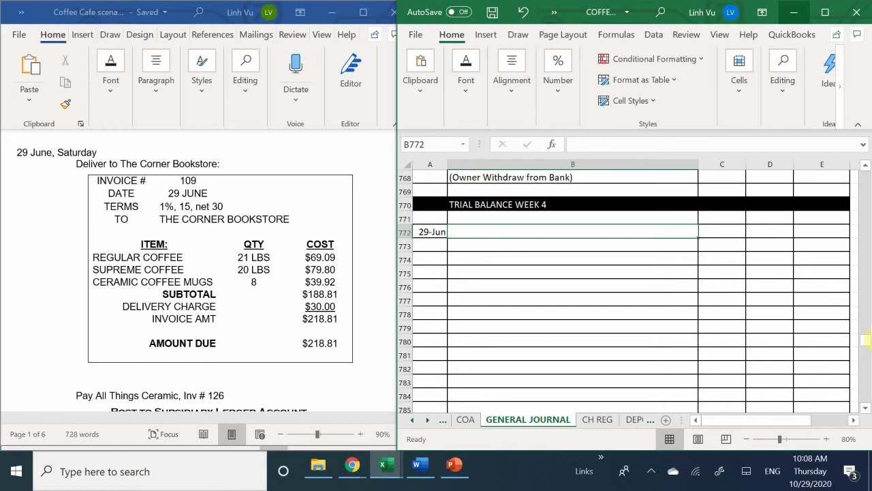
type("Acc")
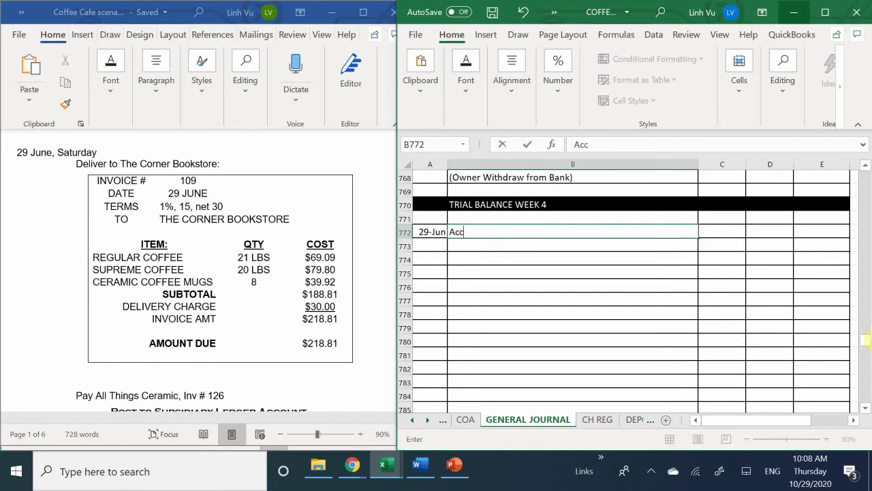
type("ounts Receib")
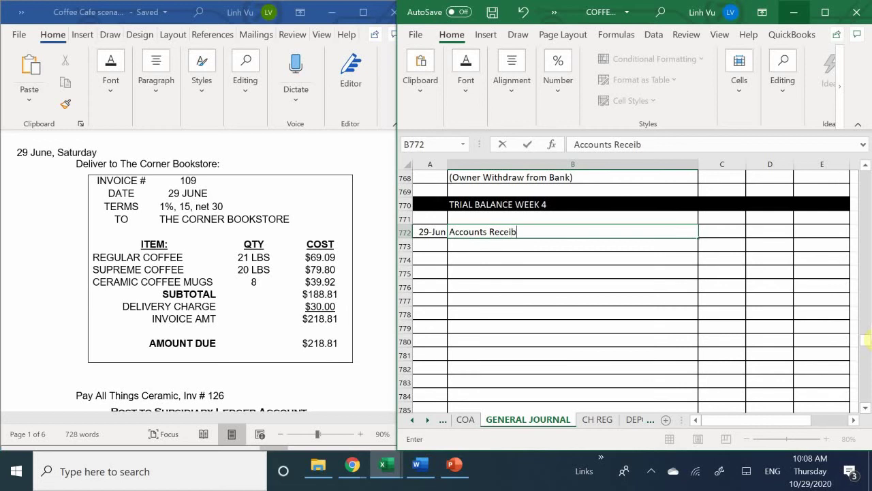
type("a")
key("BackSpace")
key("BackSpace")
type("van")
key("BackSpace")
type("les")
key("Return")
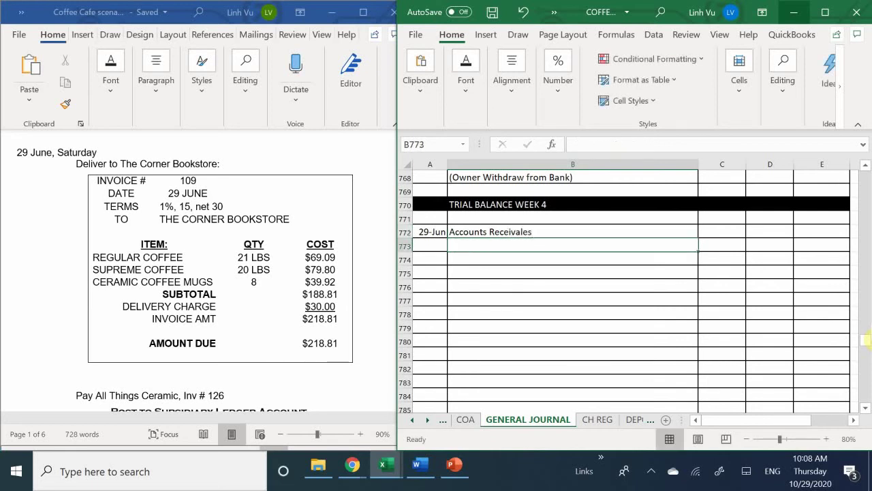
- Enter "Sales - Regular Coffee" as an indented credit line in B773
type("Sale")
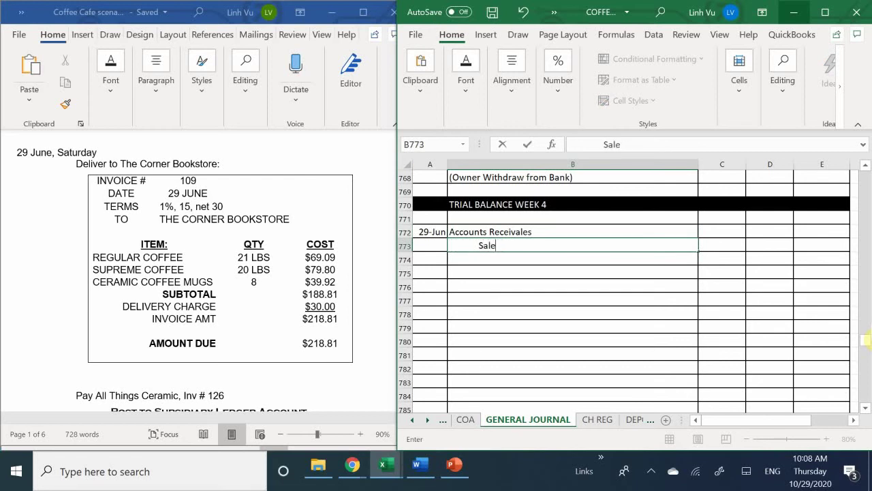
key("BackSpace")
type("es -")
type(" Regu")
type("lar")
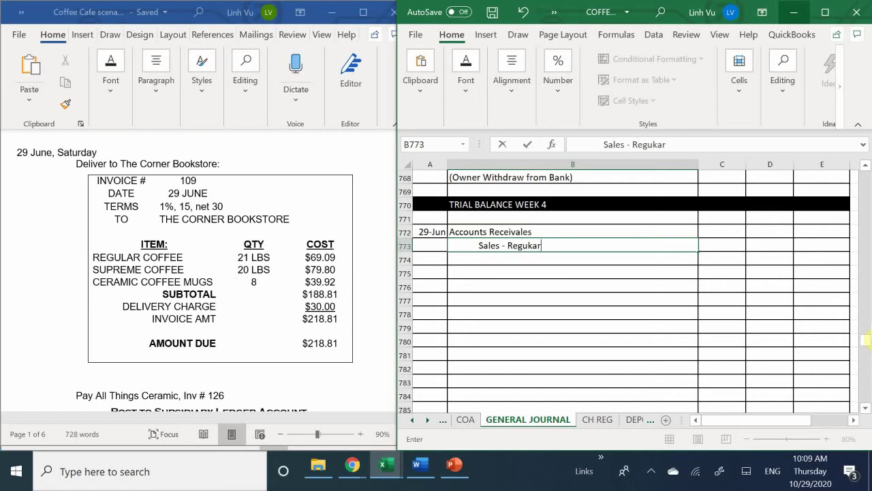
key("BackSpace")
key("BackSpace")
key("BackSpace")
type("lar Coffee")
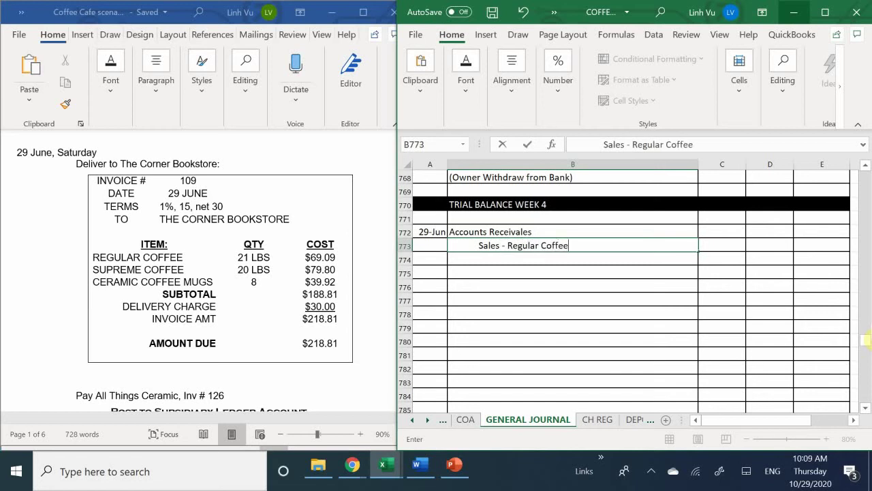
key("Return")
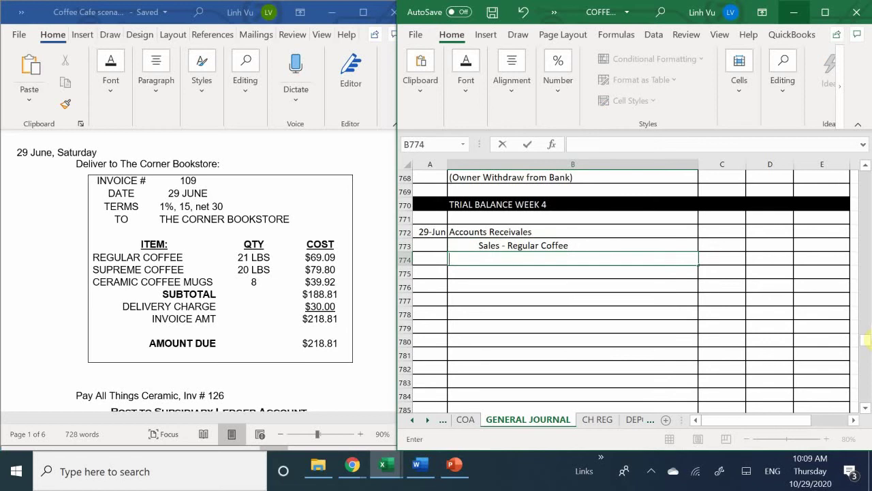
- Add the indented credit line "Sales - Supreme Coffee" in B774
type("Sales - Su")
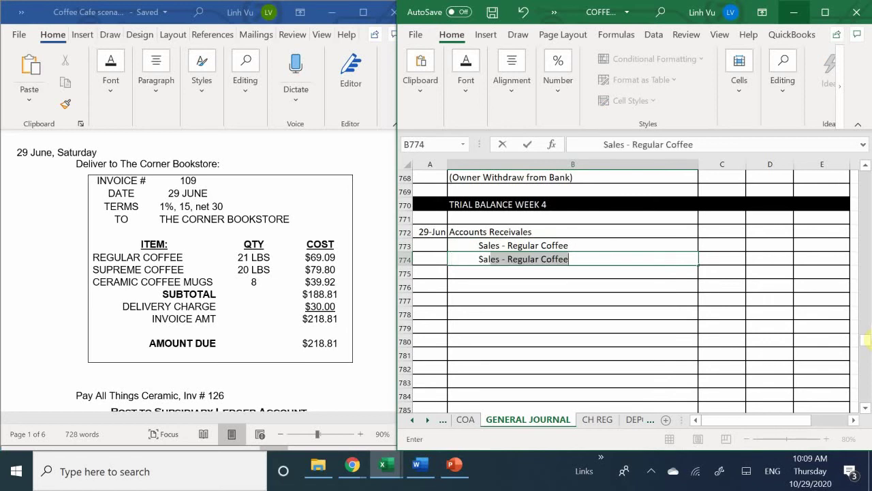
type("pre")
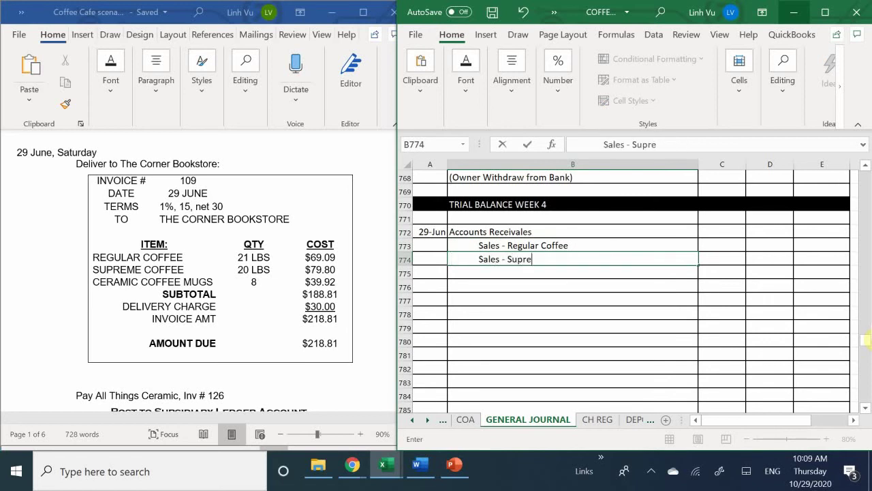
key("BackSpace")
key("BackSpace")
type("rem e Coffee")
key("Return")
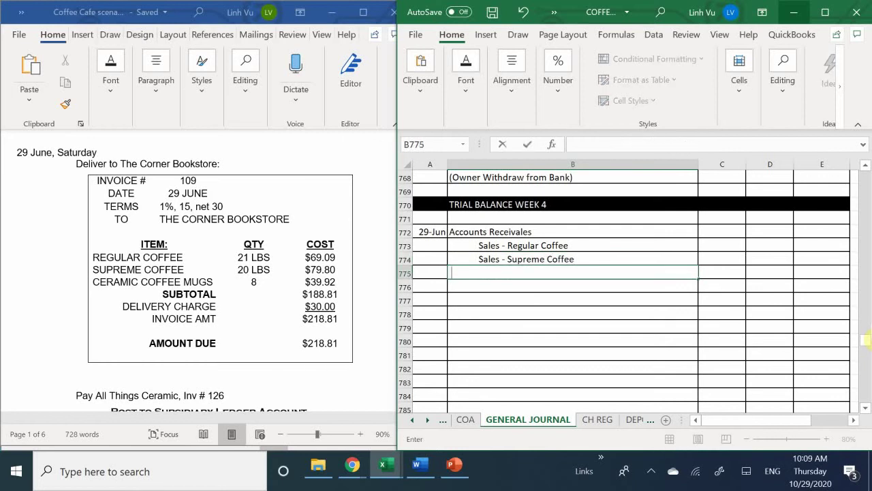
- Add indented credit lines "Sales - Ceramic Coffee Mugs" in B775 and "Delivery Income" in B776
type("Sales - Ceramic C")
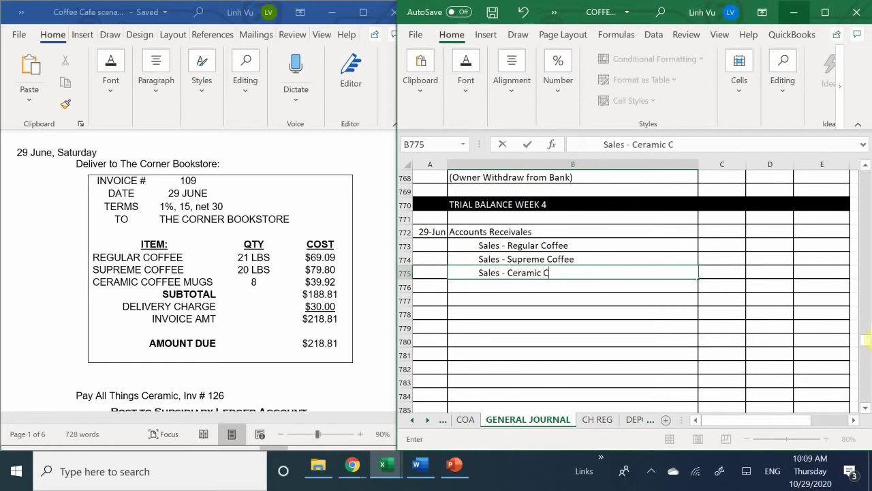
type("offee Mugs")
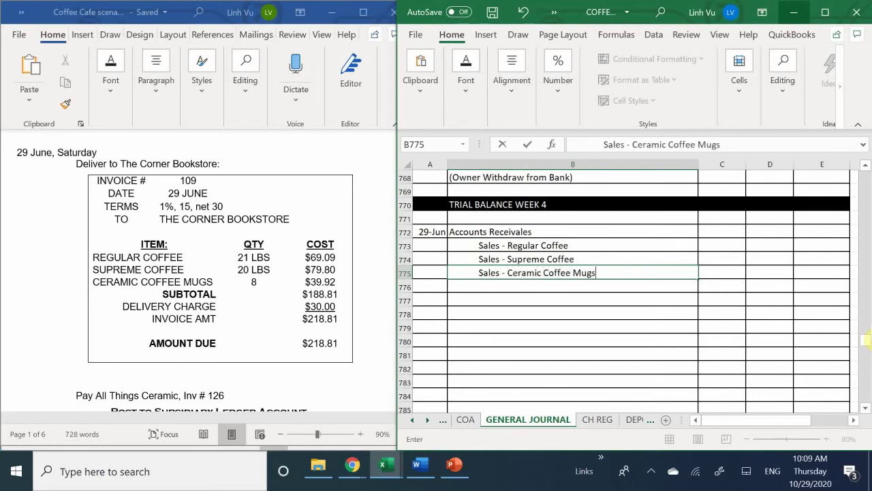
key("Return")
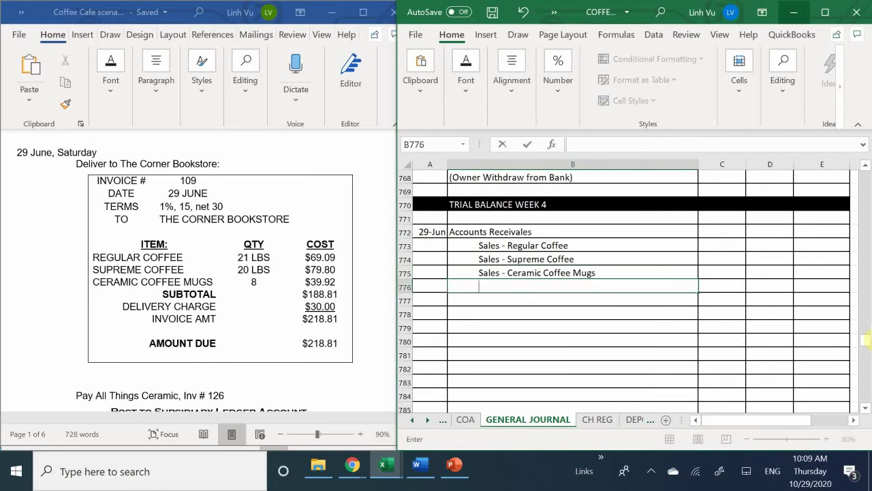
type("Delivery I")
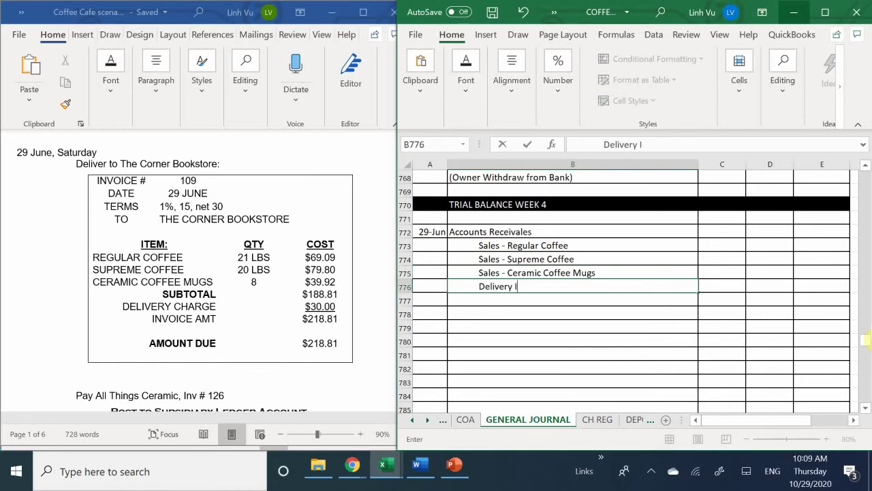
type("ncome")
key("Return")
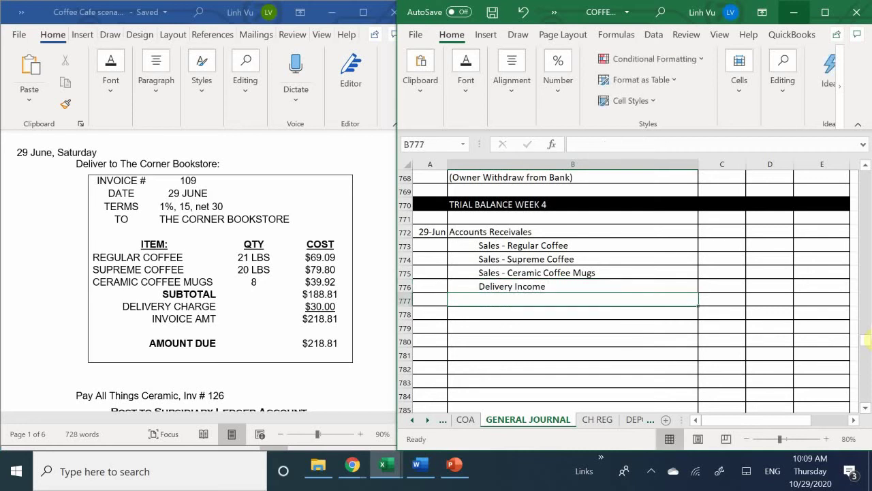
- Enter the entry description "(Corner Bookstore, inv#109, 1%, 15, net 30)" in B777 and select the debit cell C772
type(")")
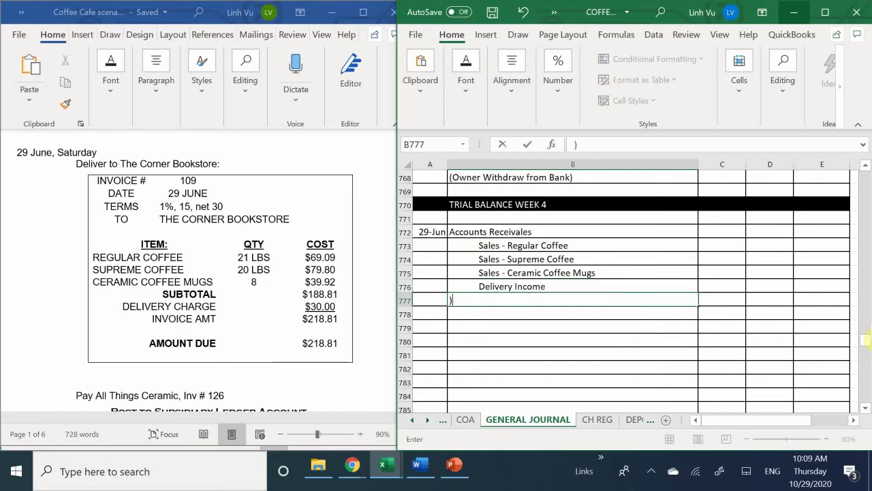
key("BackSpace")
type("(Corner Boo")
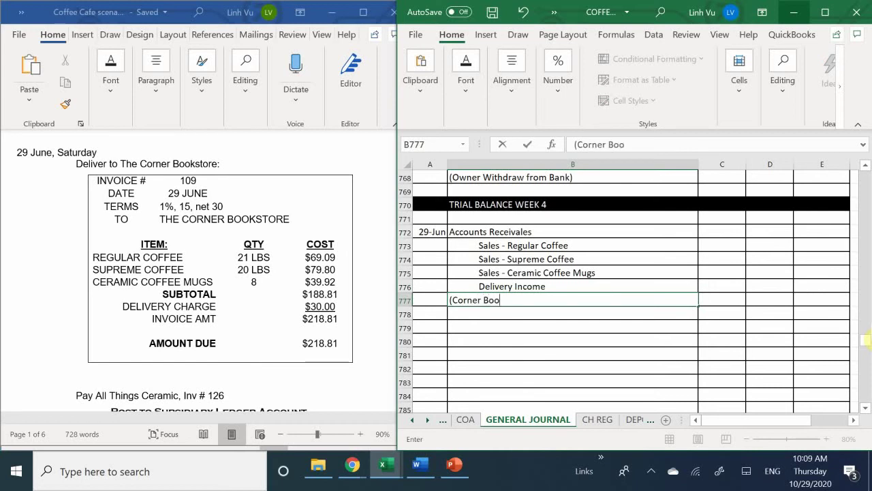
type("kstore, inv@")
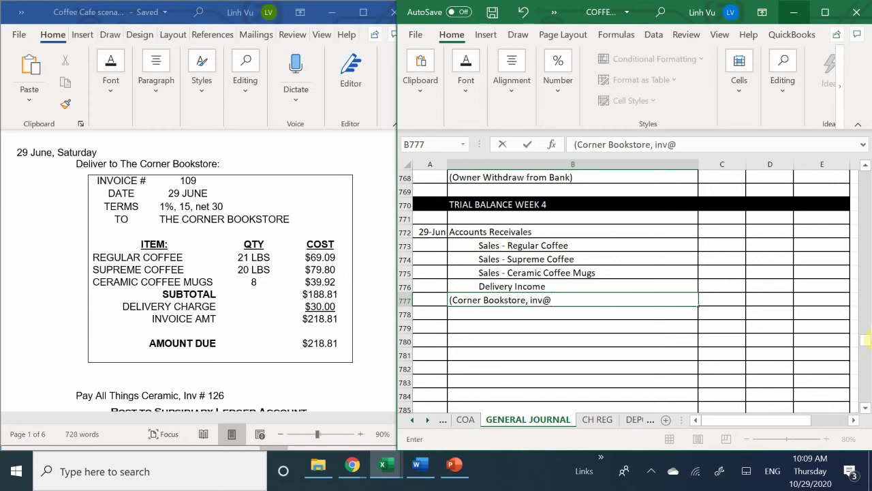
key("BackSpace")
type("#109")
type("n")
key("BackSpace")
type("m,")
key("BackSpace")
key("BackSpace")
type(", 1%")
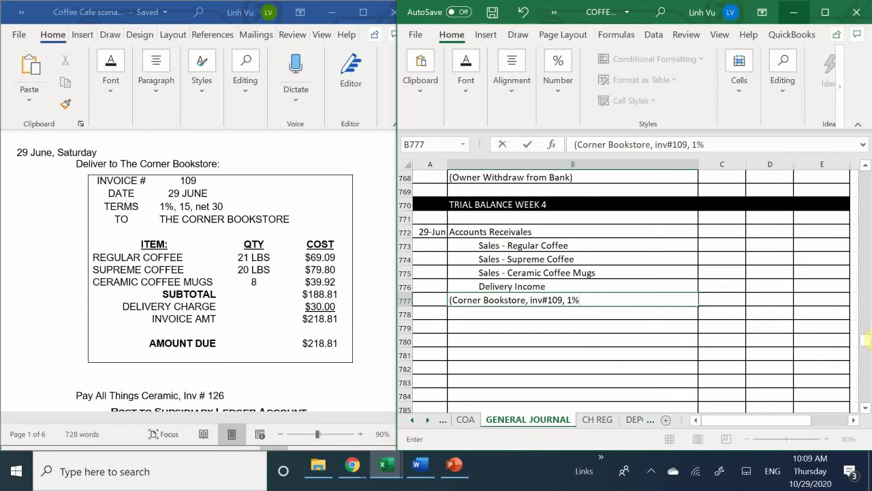
type(".")
key("BackSpace")
type(", 15, ner")
key("BackSpace")
type("t 30")
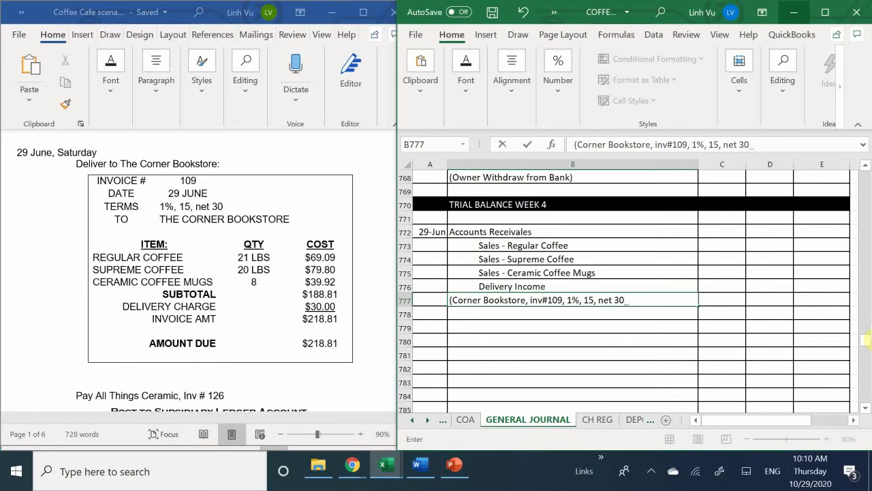
type(" )")
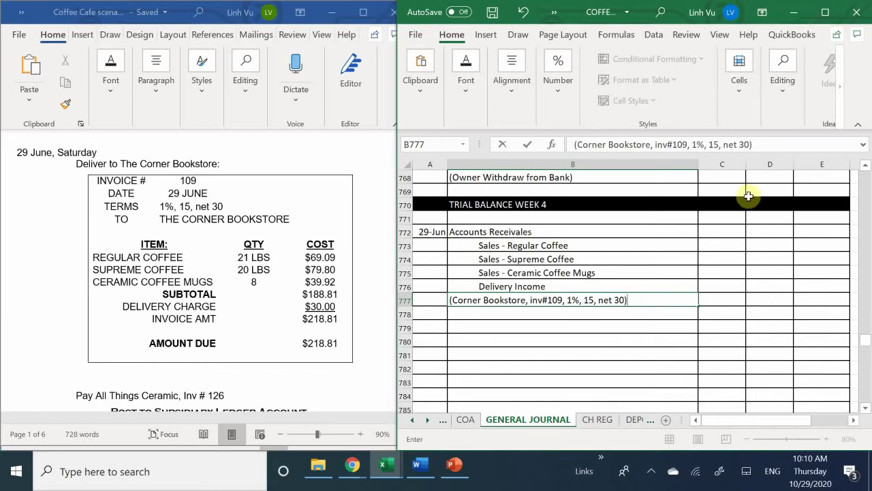
left_click(714, 235)
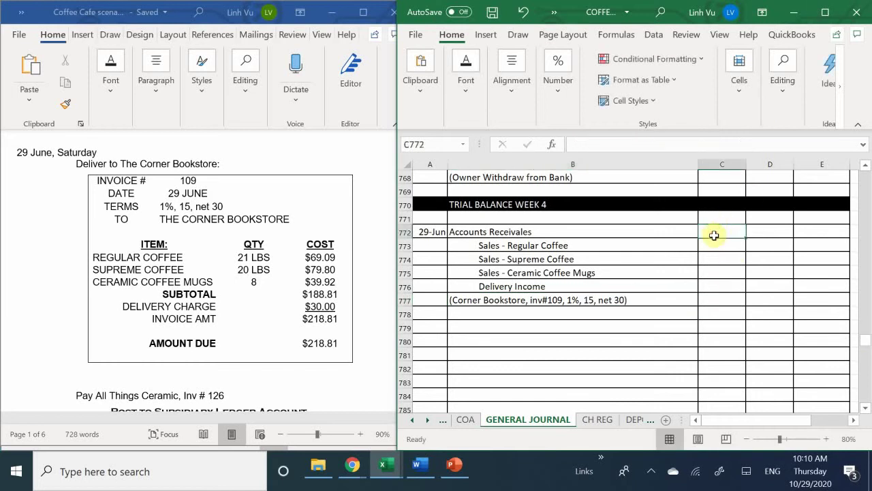
- Enter account code 11000 for Accounts Receivable in C772 and 40050 for Sales - Regular Coffee in C773
type("100")
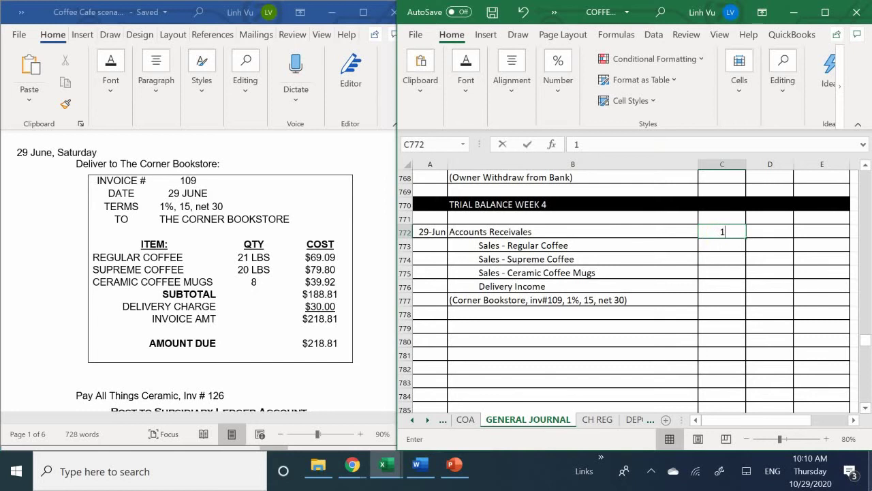
key("BackSpace")
key("BackSpace")
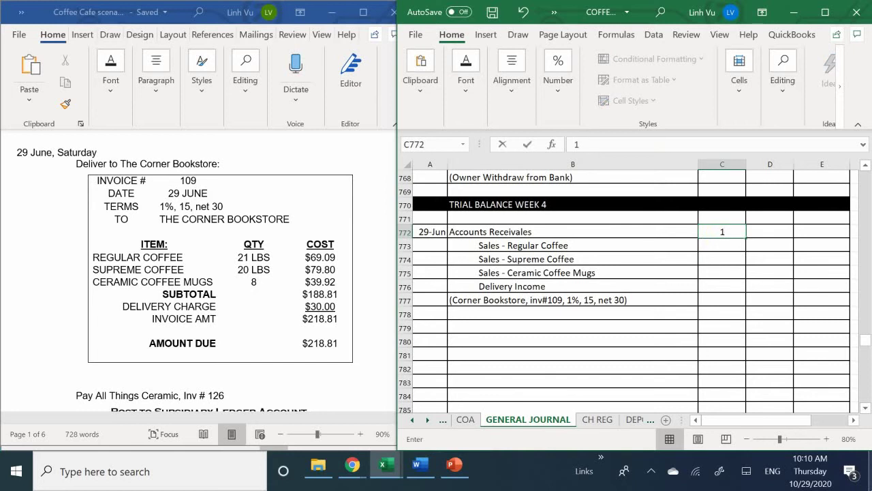
type("1000")
key("Return")
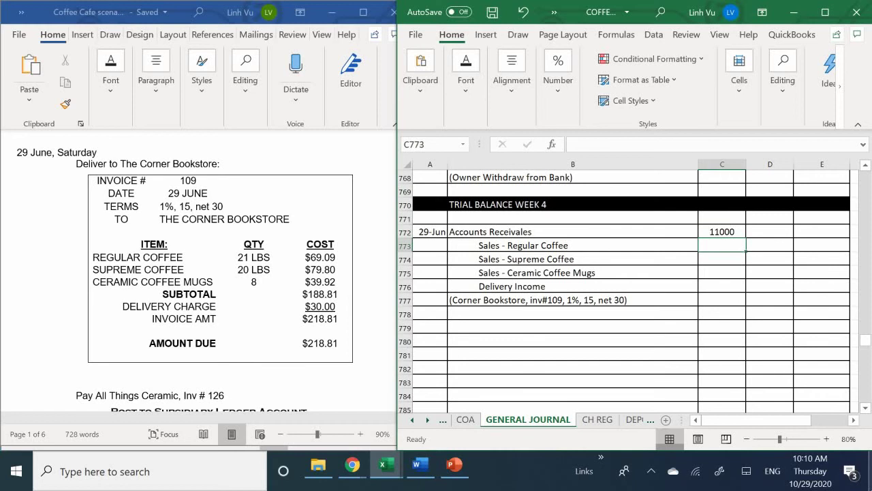
type("40")
type("050")
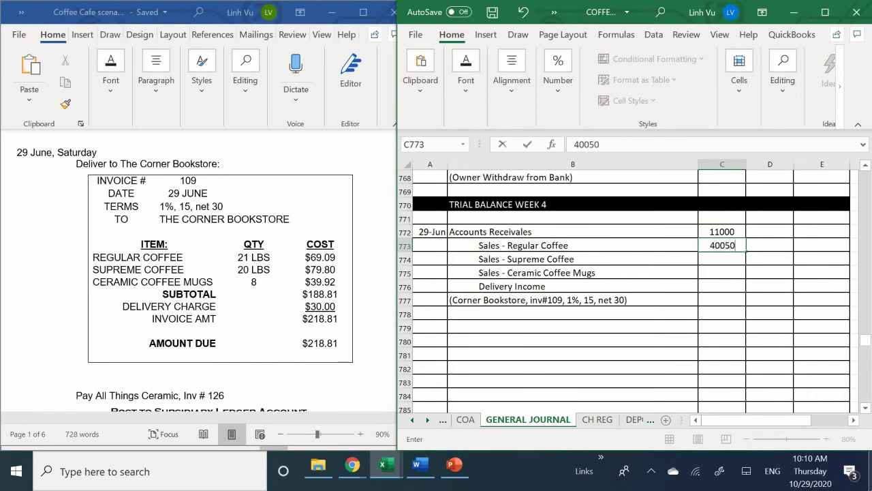
key("Return")
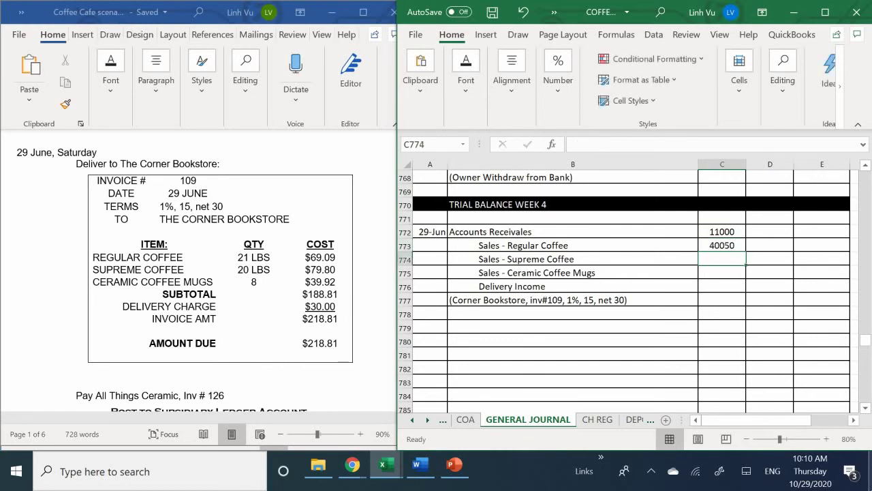
- Enter account code 40100 for Sales - Supreme Coffee in C774 and 40150 for Sales - Ceramic Coffee Mugs in C775
type("40100")
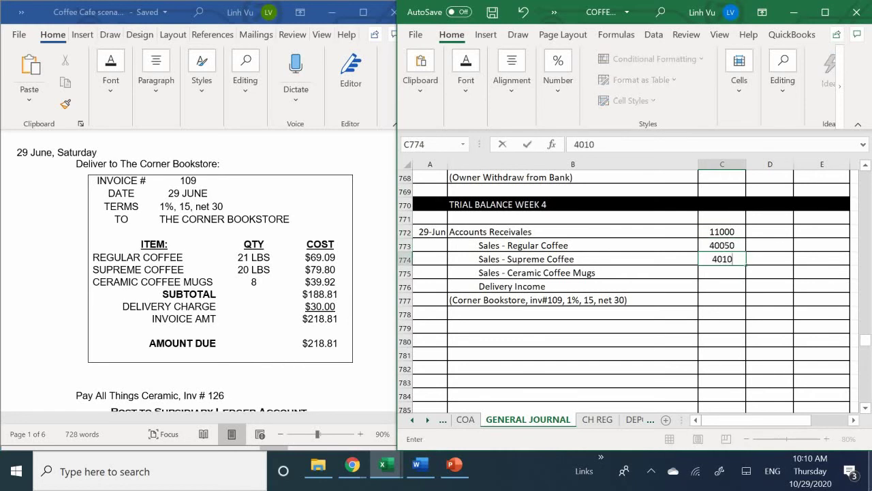
key("Return")
type("4015")
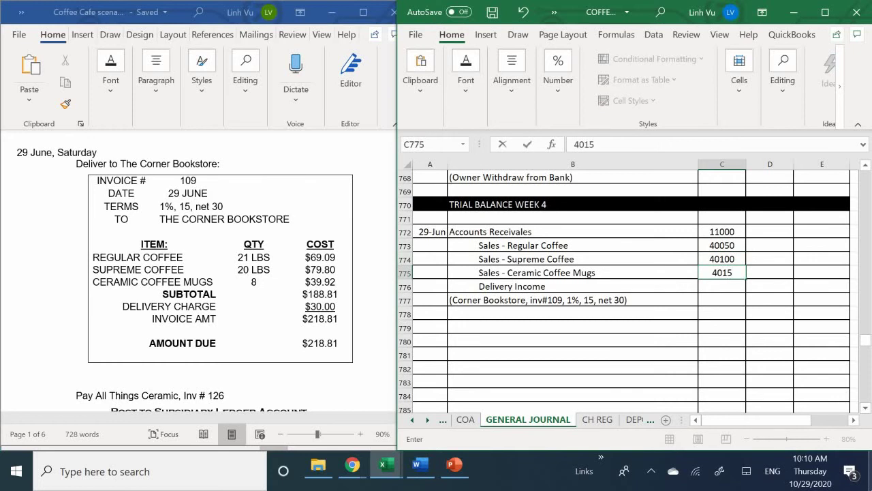
type("0")
key("Return")
- Enter account code 48000 for Delivery Income in C776
type("2")
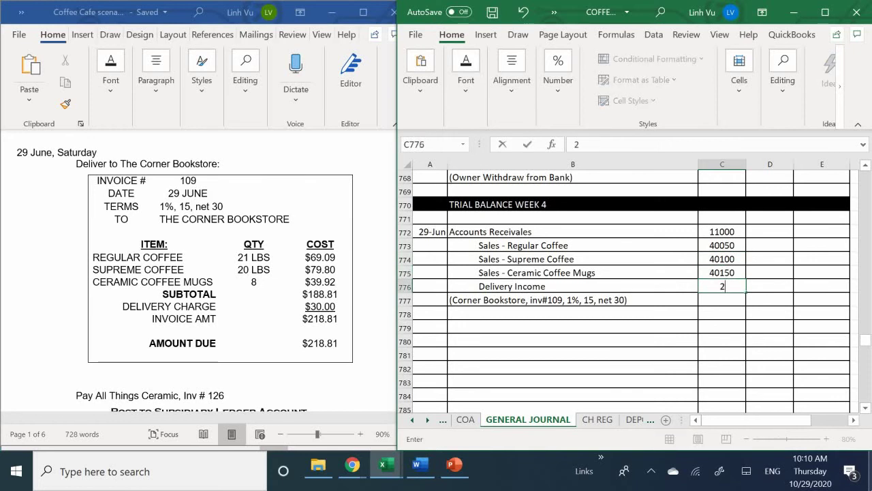
key("BackSpace")
type("48000")
key("Return")
- Enter the invoice amount 218.81 as the Accounts Receivable debit in D772
key("Right")
key("Right")
key("Up")
key("Up")
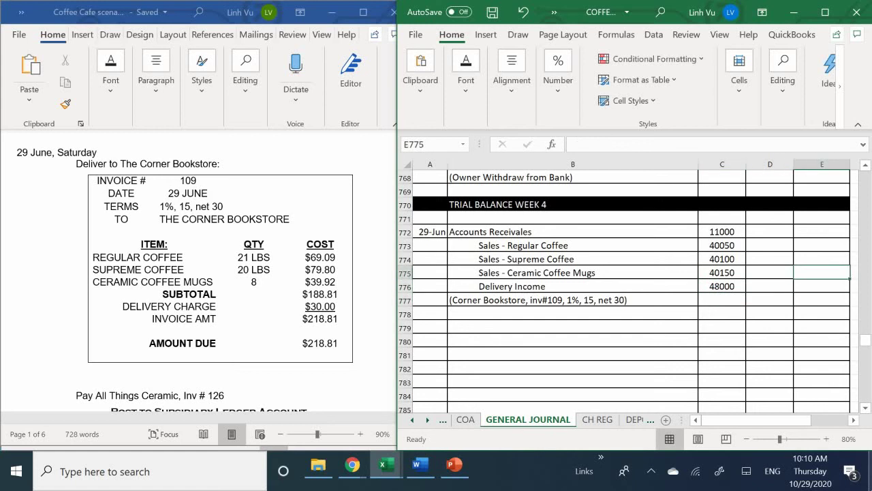
key("Up")
key("Up")
key("Up")
key("Left")
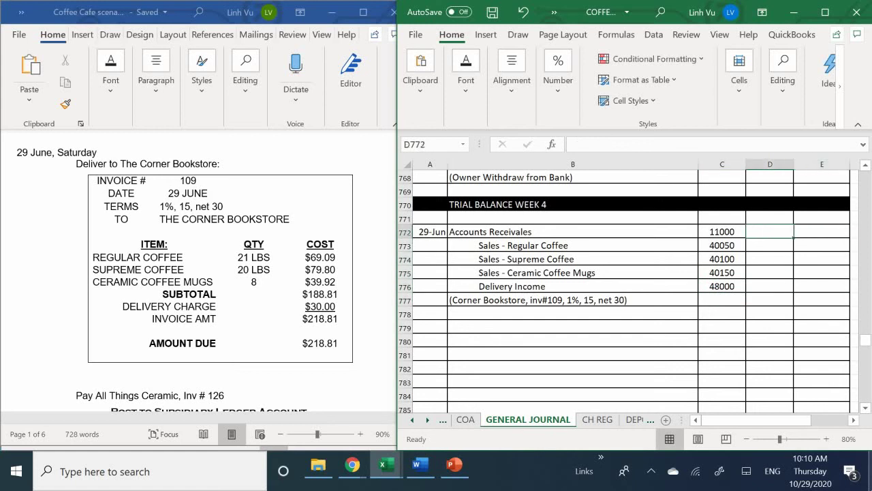
type("218.81")
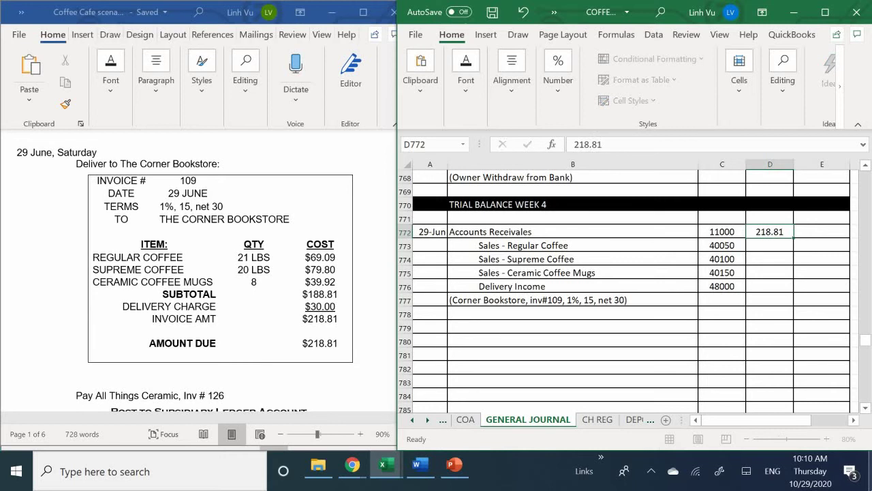
key("Return")
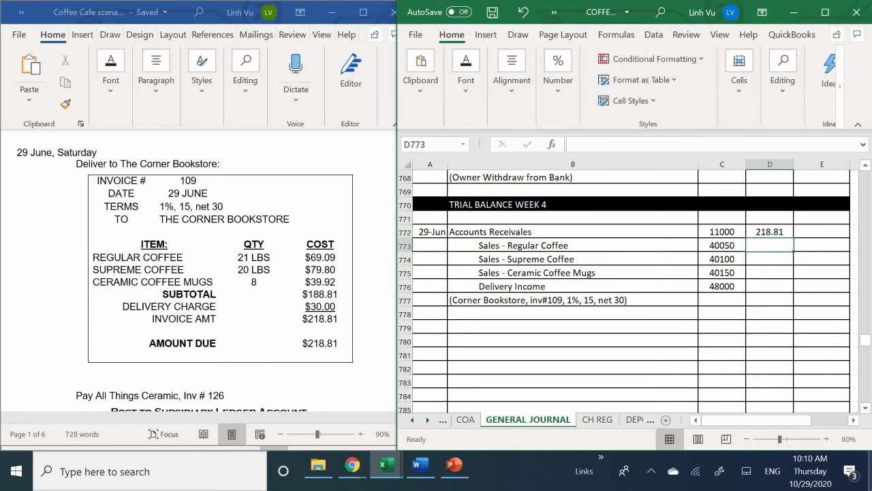
- Enter the credit amounts 69.09 for Regular Coffee in E773 and 79.80 for Supreme Coffee in E774
key("Right")
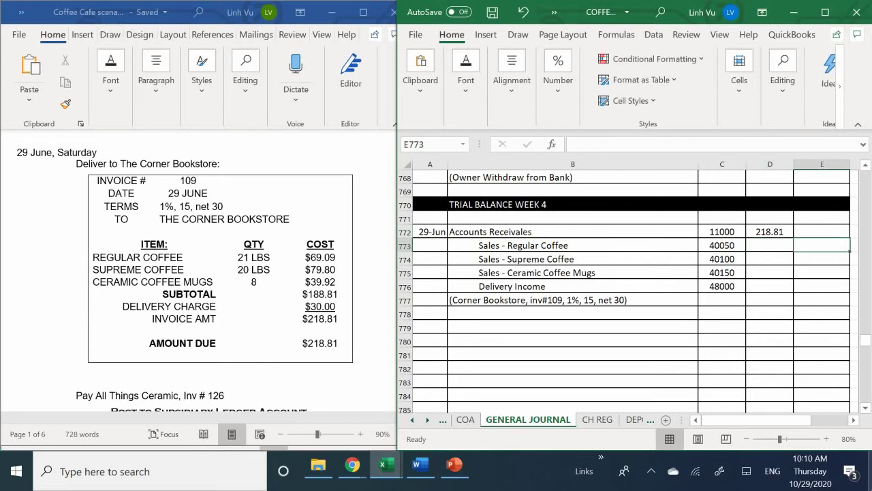
type("69.09")
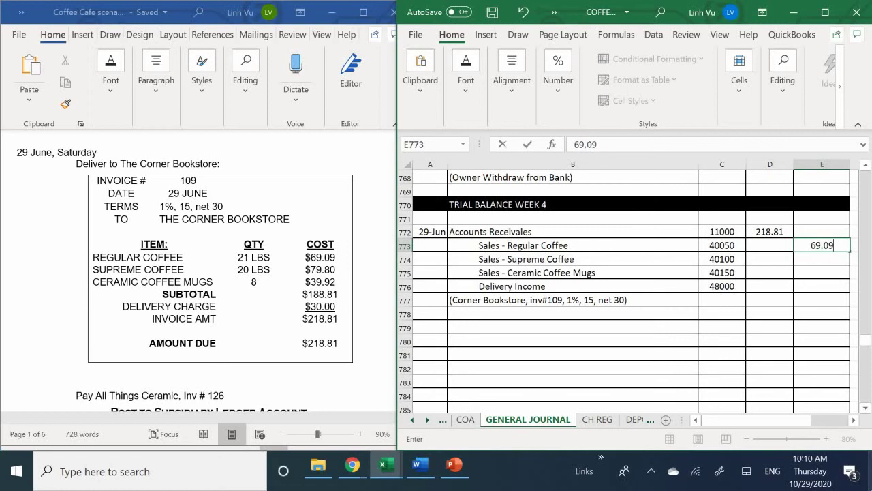
key("Return")
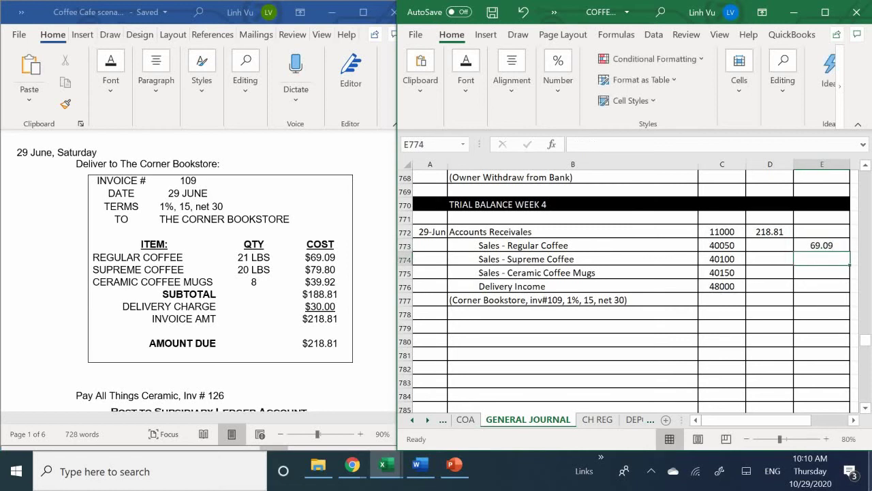
type("79.80")
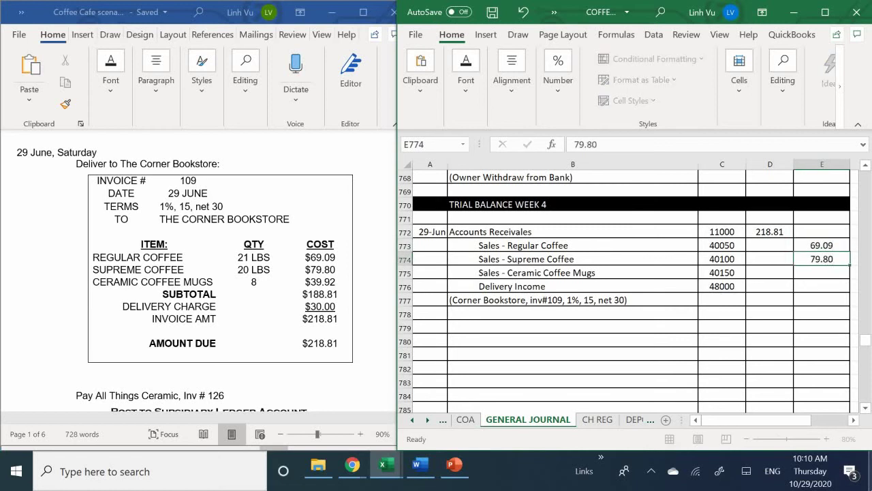
key("Return")
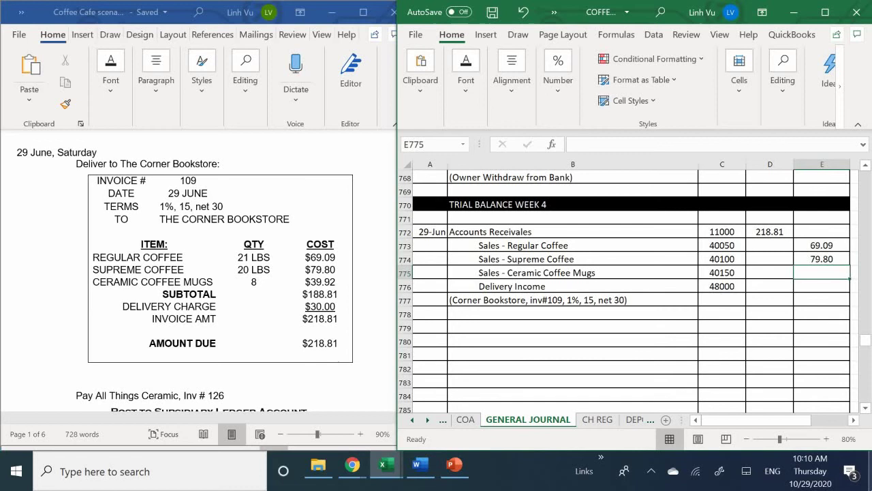
- Enter the credit amounts 39.92 for Ceramic Coffee Mugs in E775 and 30 for Delivery Income in E776
type("39.92")
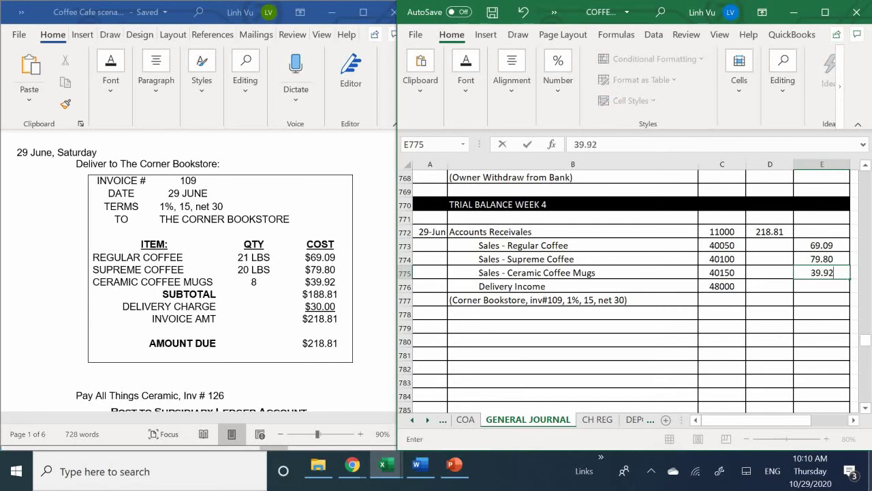
key("Return")
type("18")
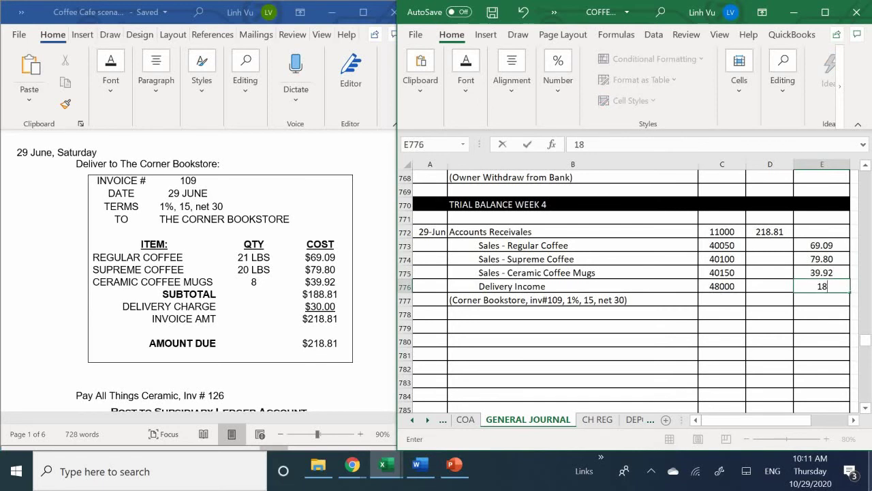
key("BackSpace")
key("BackSpace")
type("30")
key("Return")
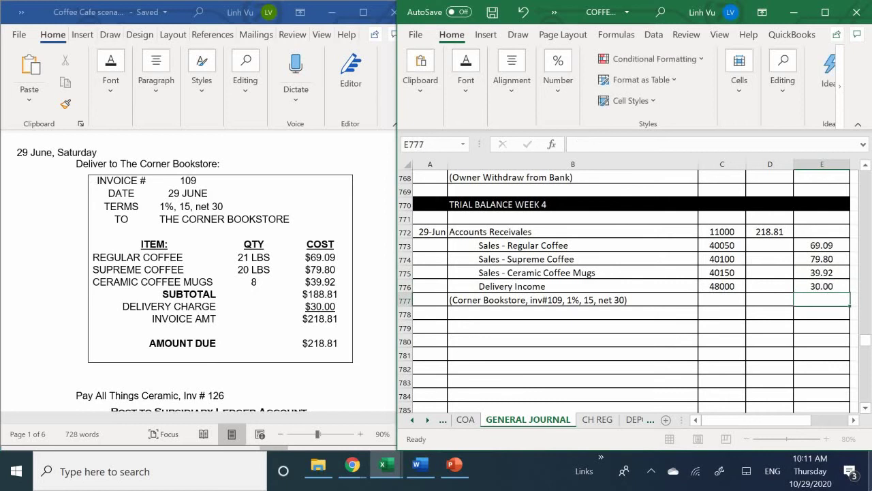
left_click(822, 313)
type("=sy")
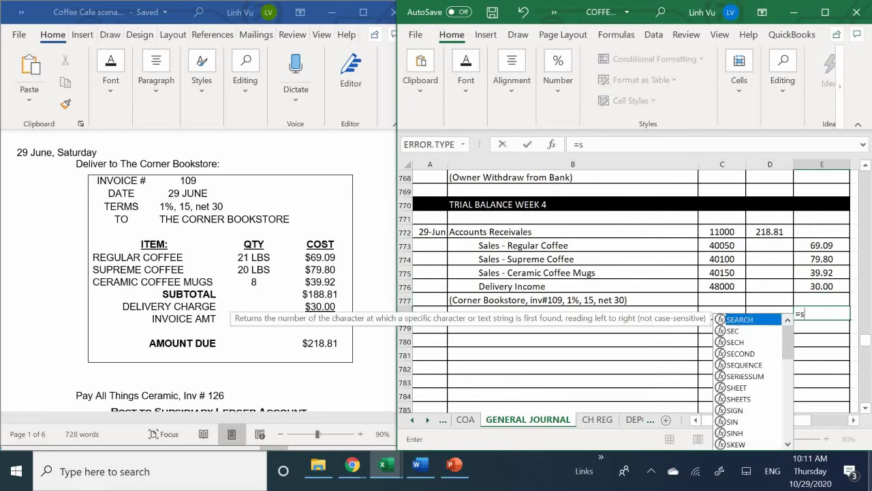
key("BackSpace")
type("ym")
key("BackSpace")
key("BackSpace")
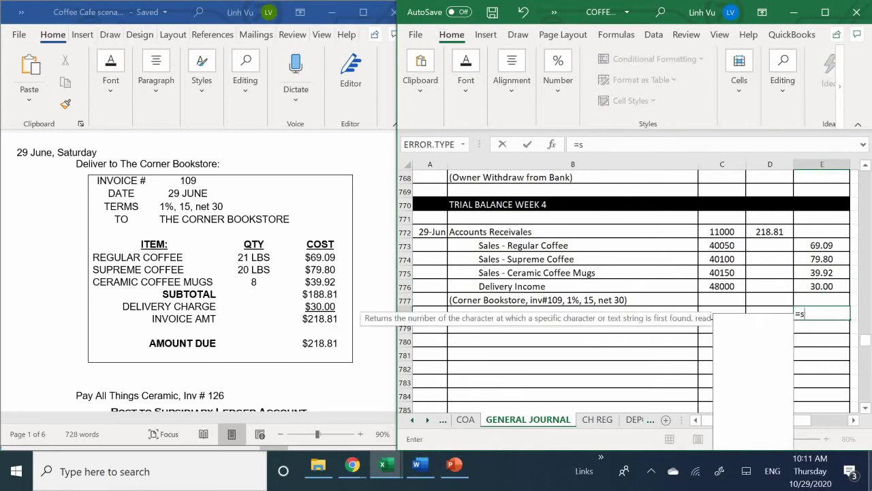
type("tm")
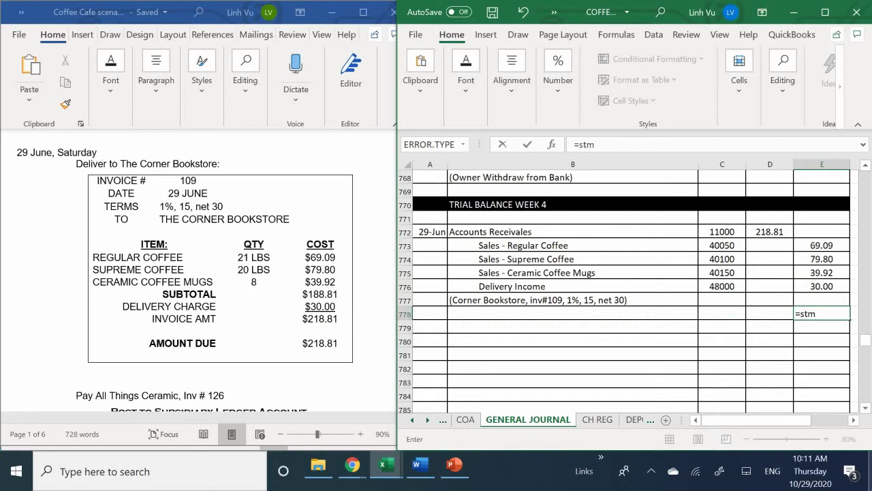
key("Tab")
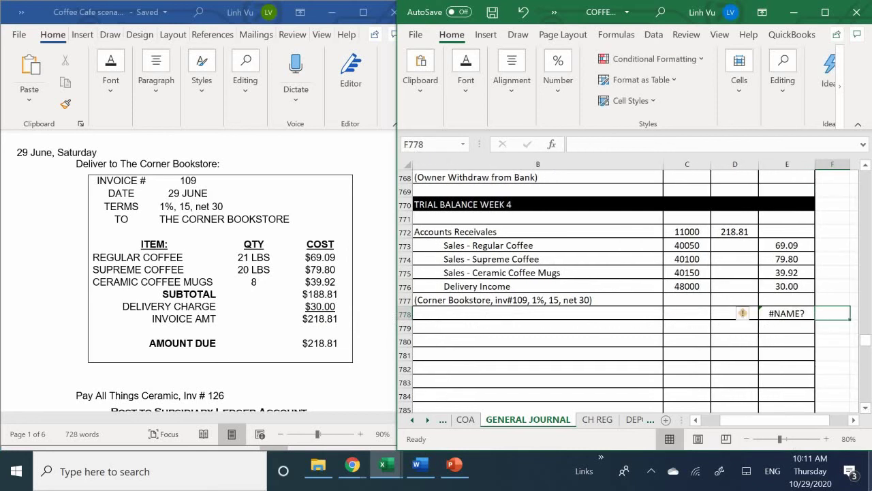
- Total the credit amounts in E773:E776 with a SUM formula in E778 to check them against the debit
left_click(764, 313)
type("=stm")
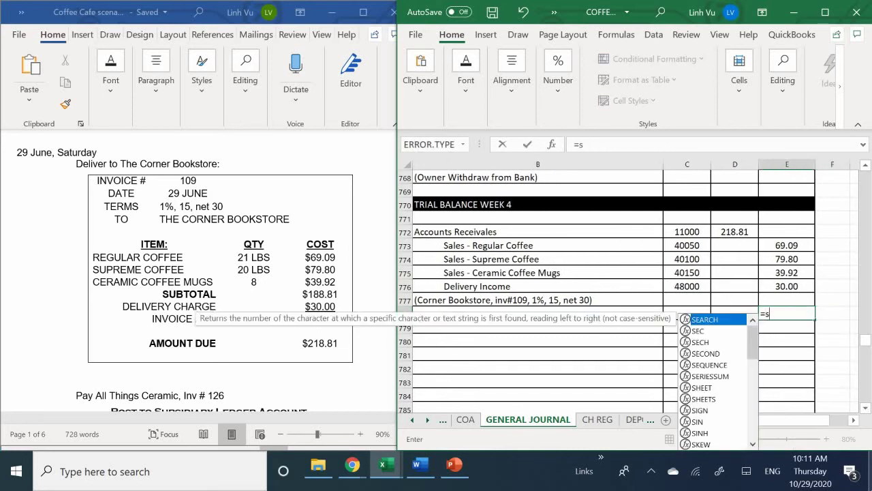
key("BackSpace")
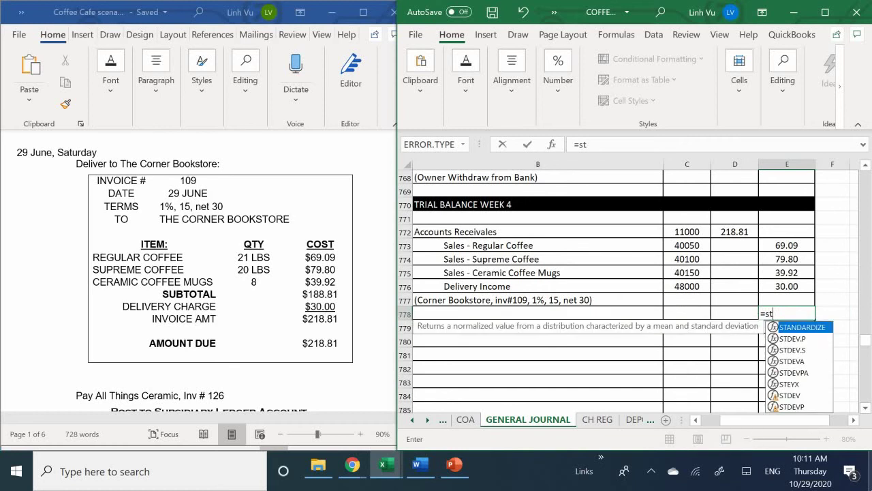
key("BackSpace")
type("y")
key("BackSpace")
type("un")
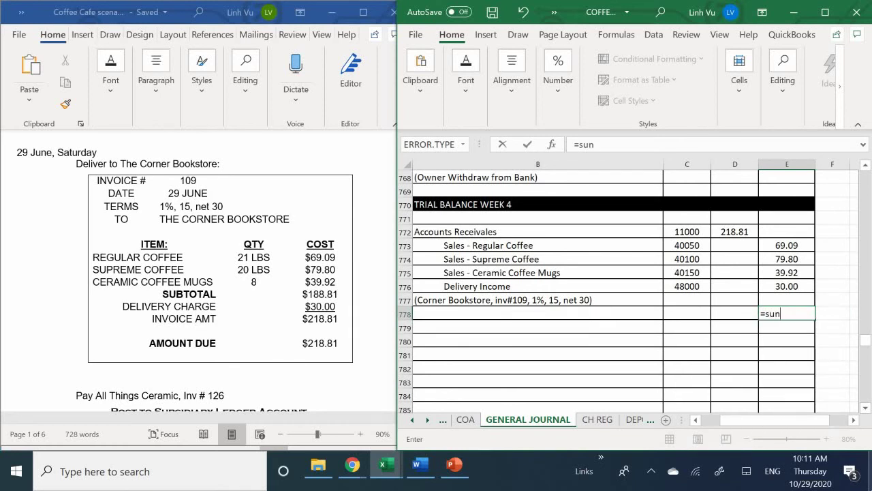
key("BackSpace")
type("m")
key("Tab")
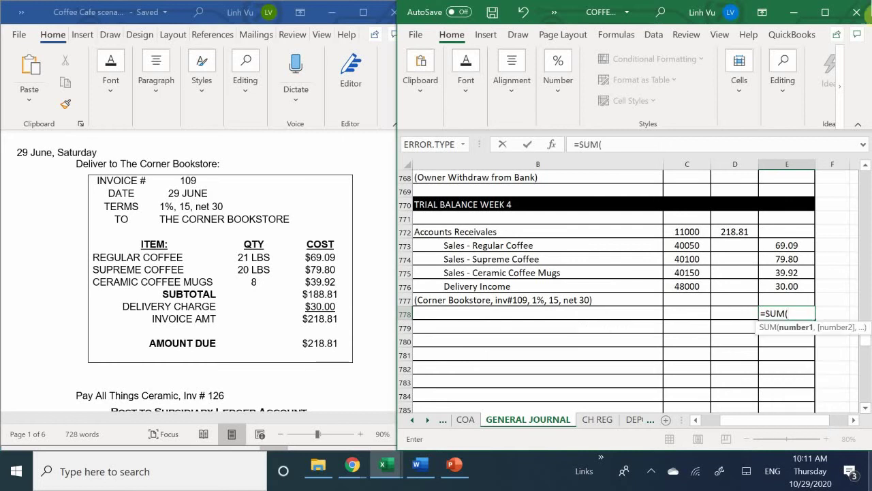
left_click_drag(795, 247, 798, 287)
key("Return")
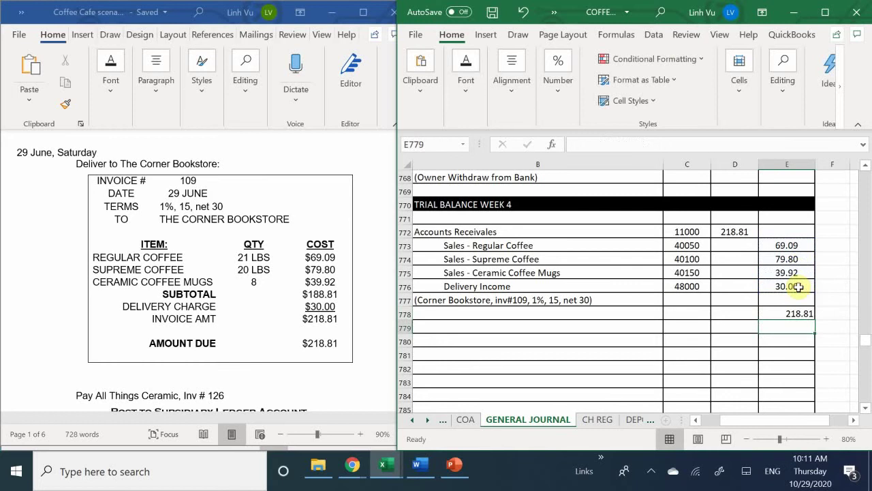
- Clear the check formula from E778 and return to A778
double_click(792, 314)
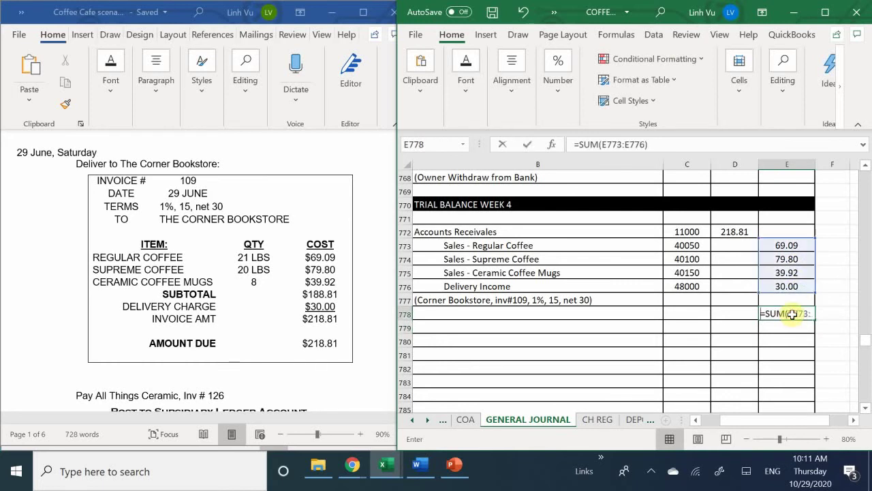
key("BackSpace")
key("Left")
key("Left")
key("Left")
key("Left")
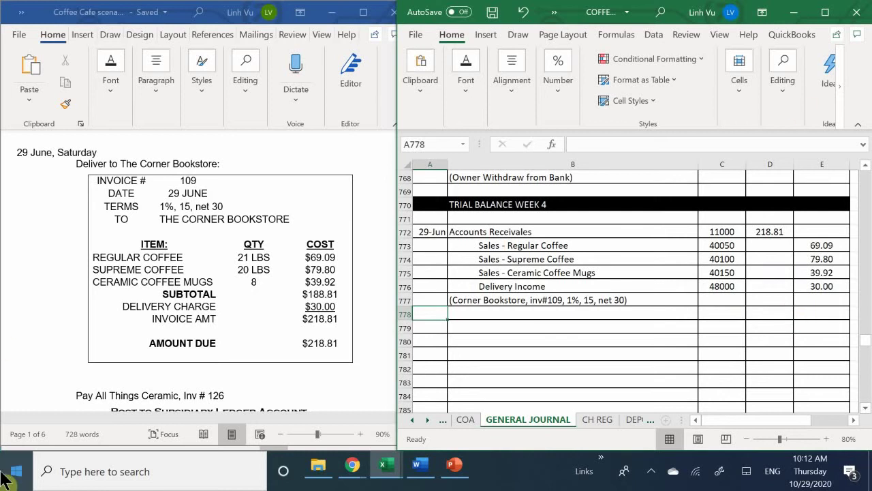
left_click(555, 301)
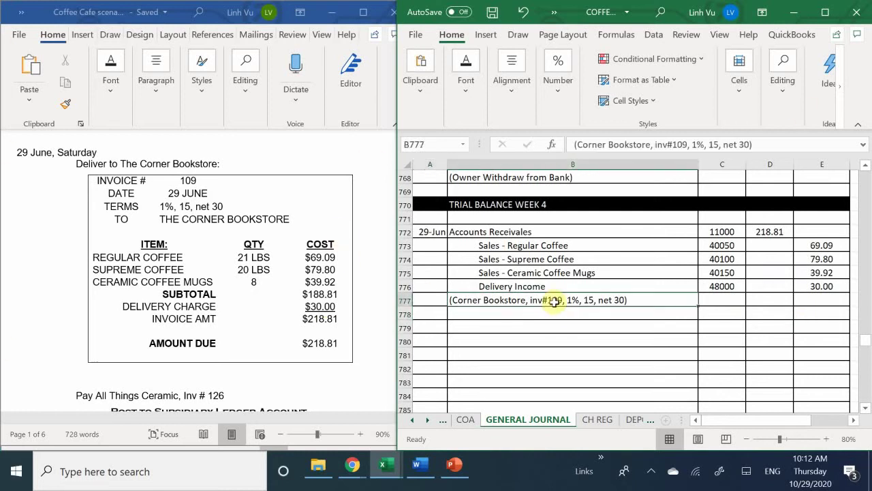
left_click(587, 247)
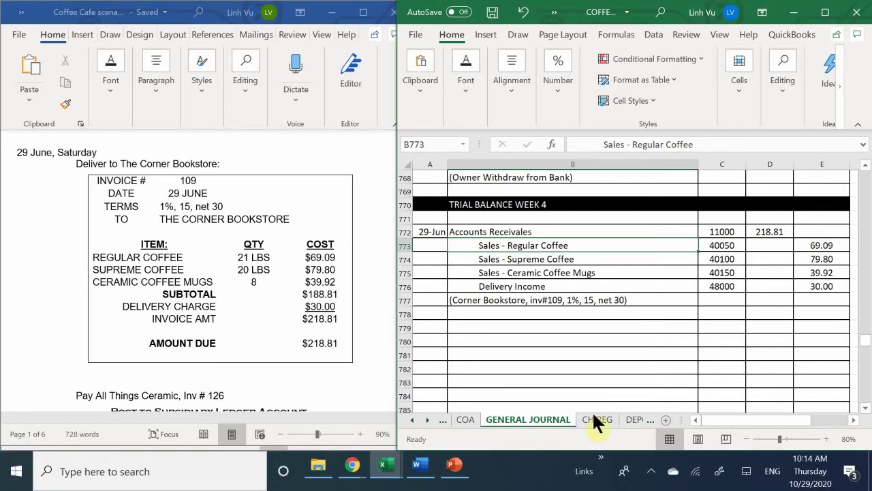
left_click(432, 327)
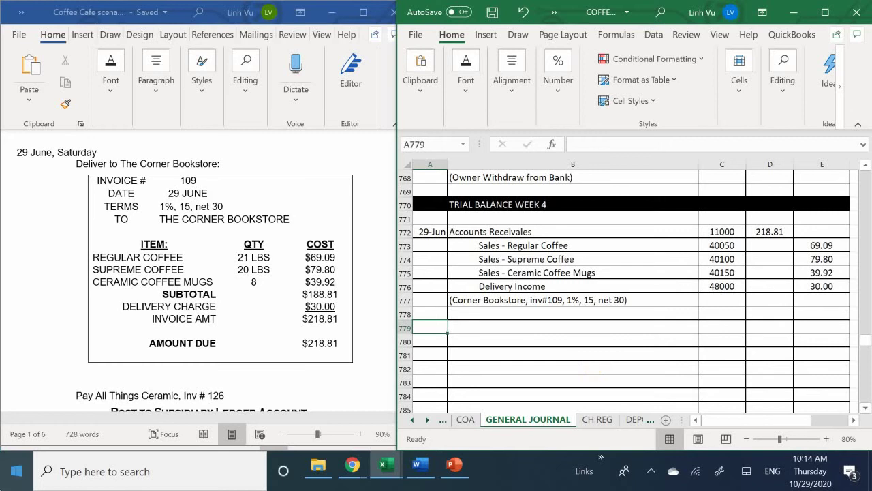
left_click(494, 327)
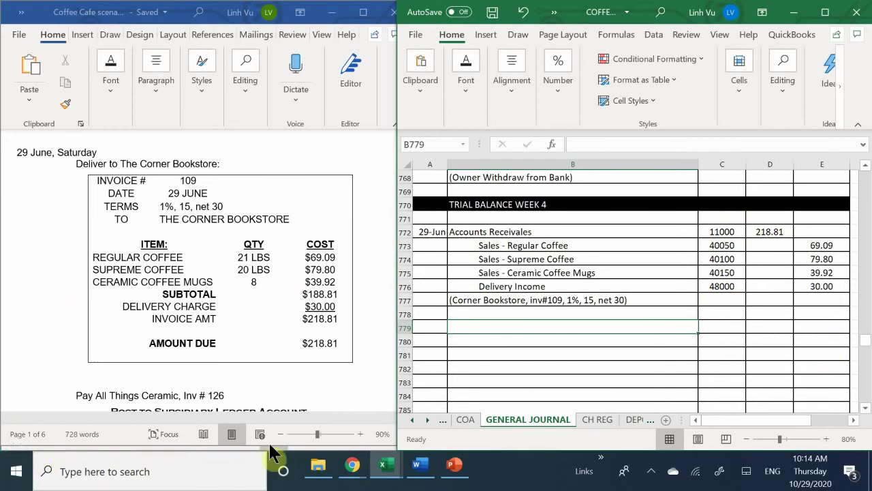
- Switch to the Coffee Café ledger workbook and open its ASSETS sheet
left_click(482, 381)
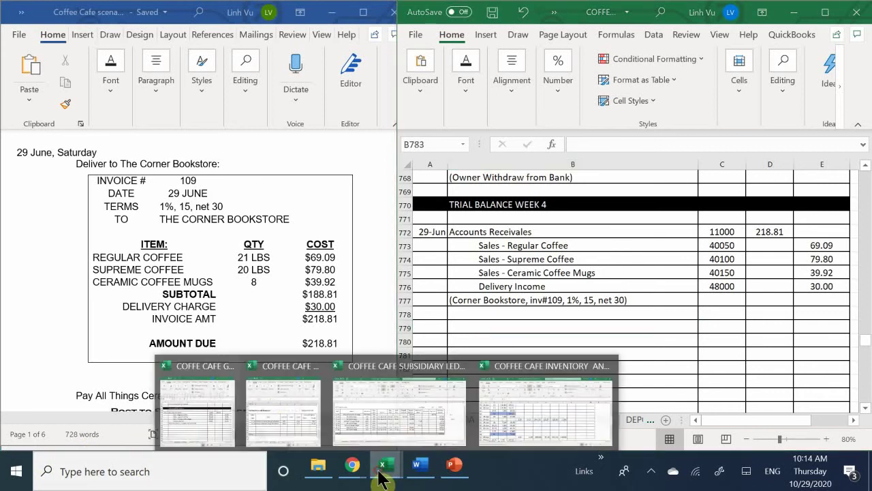
left_click(285, 414)
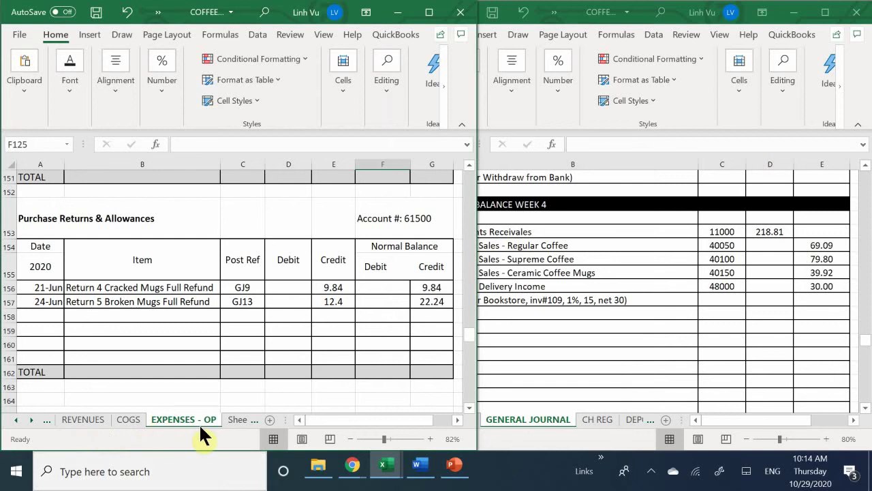
left_click(15, 419)
left_click(15, 420)
left_click(74, 417)
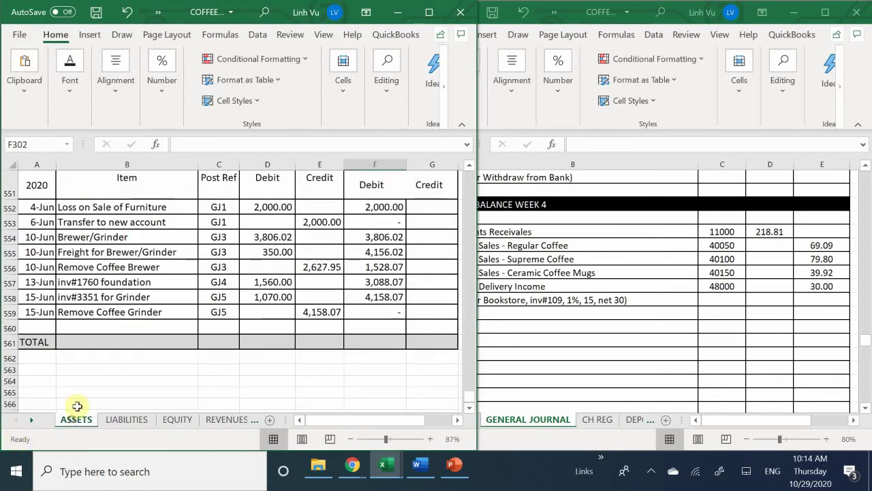
- Locate the Accounts Receivable ledger on the ASSETS sheet and find its first empty row
scroll(72, 253, "up", 20)
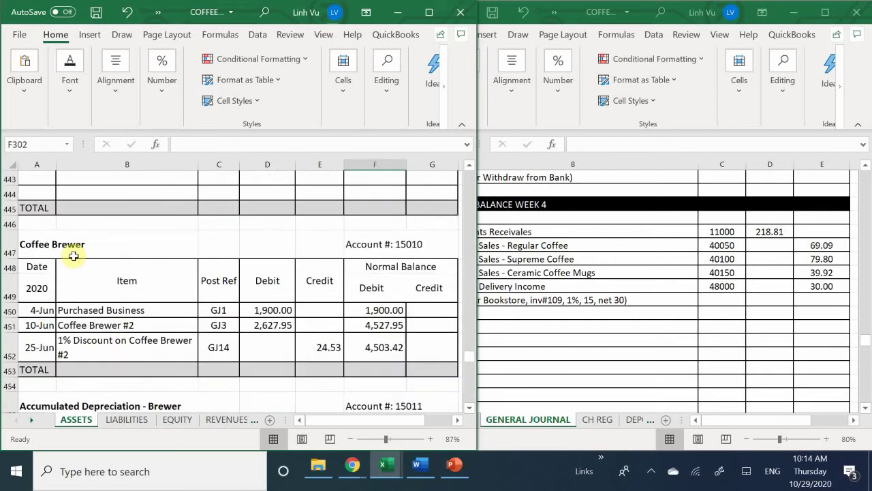
scroll(74, 256, "up", 20)
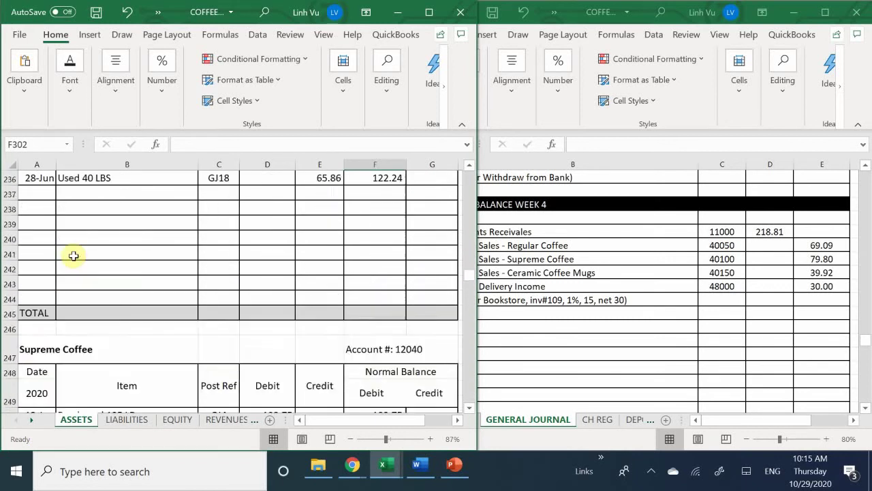
scroll(73, 256, "up", 20)
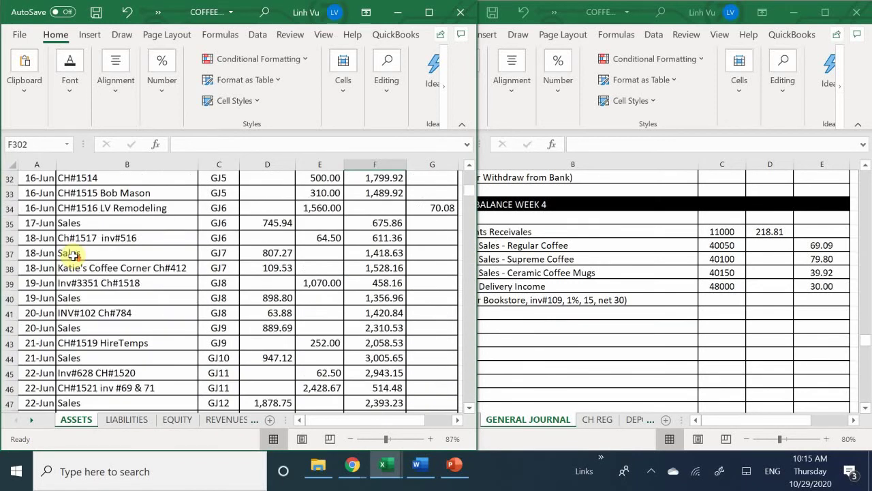
scroll(74, 254, "up", 10)
scroll(73, 253, "down", 11)
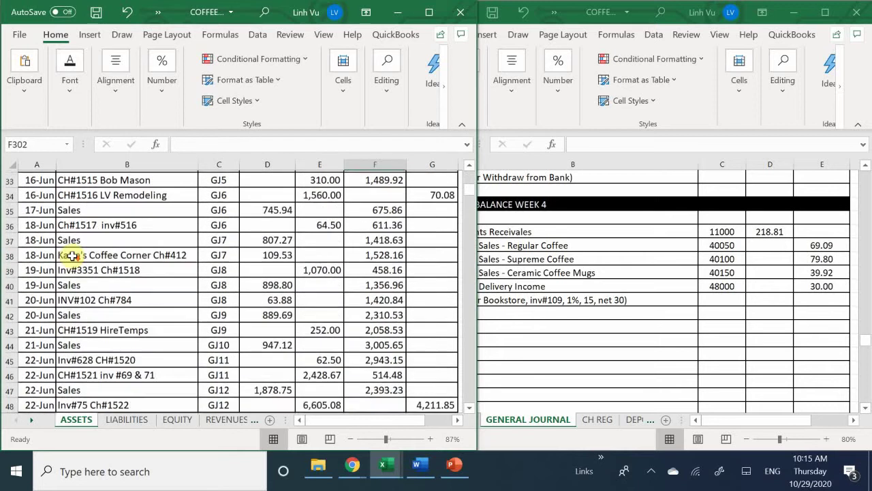
scroll(72, 255, "down", 7)
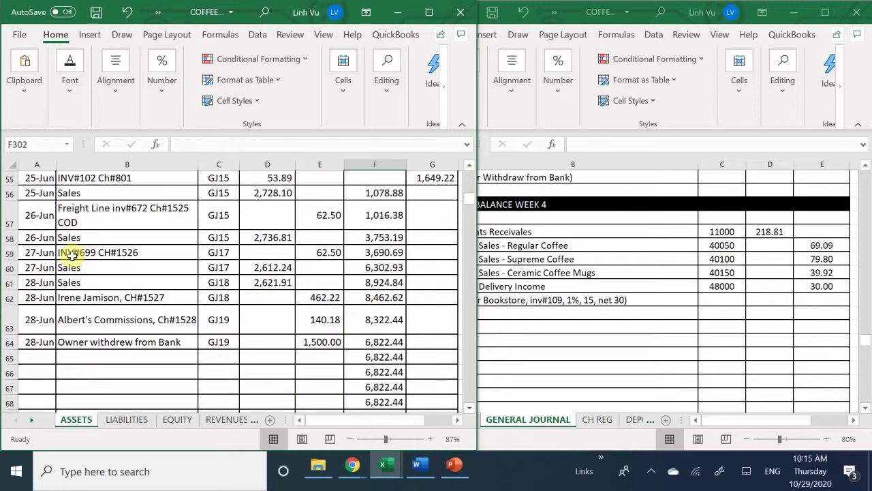
scroll(73, 256, "down", 7)
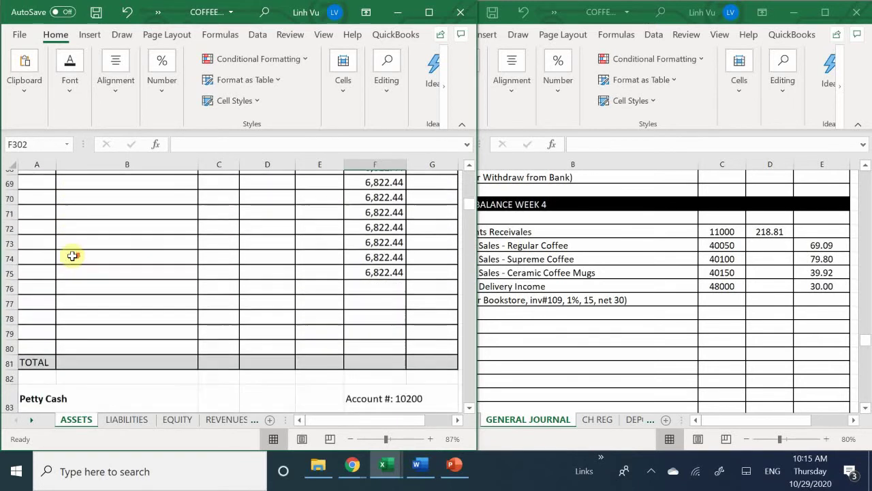
scroll(72, 255, "down", 7)
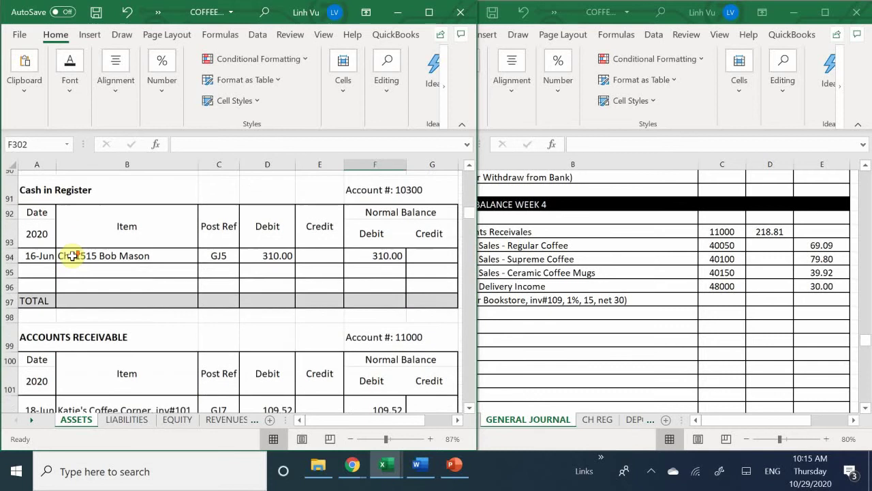
scroll(72, 255, "down", 4)
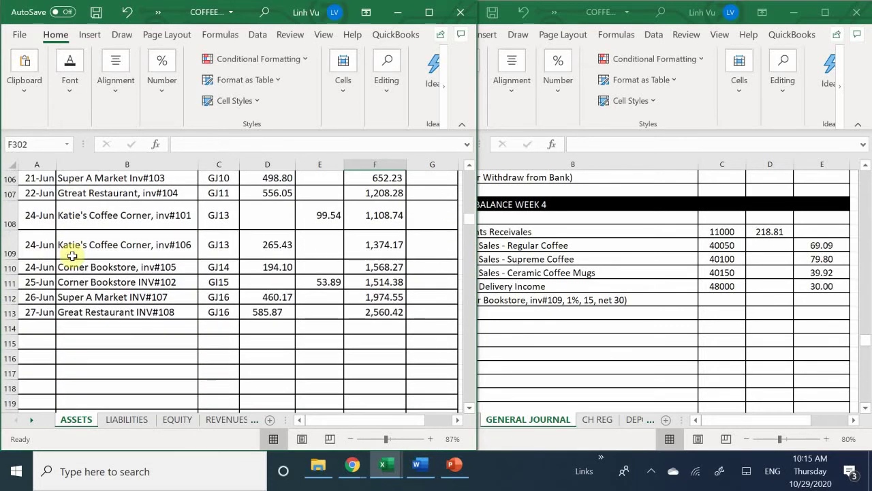
scroll(107, 271, "up", 2)
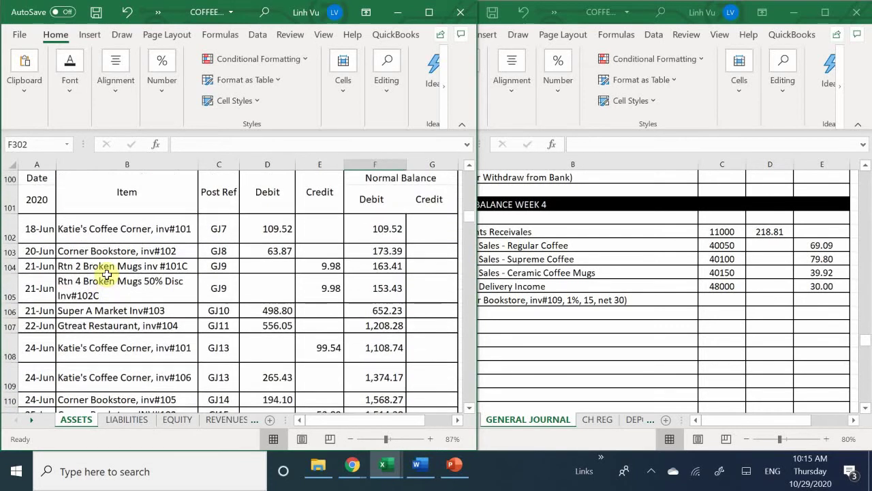
scroll(119, 269, "up", 1)
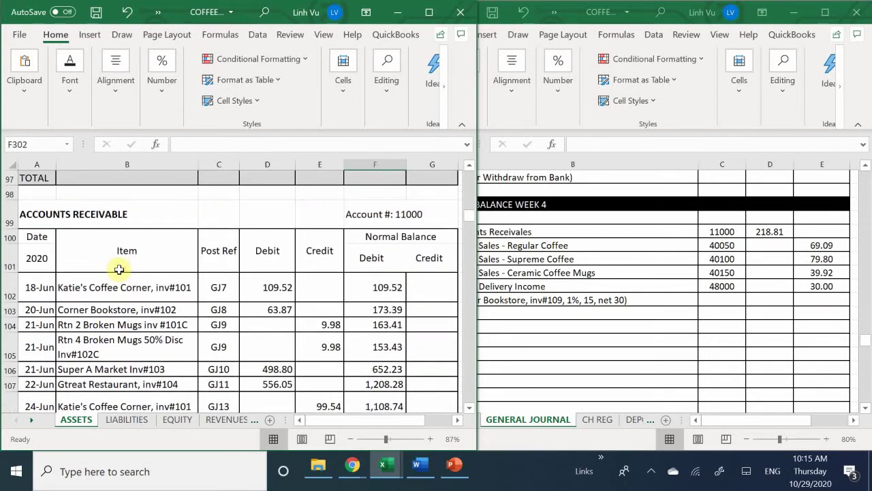
scroll(120, 269, "down", 3)
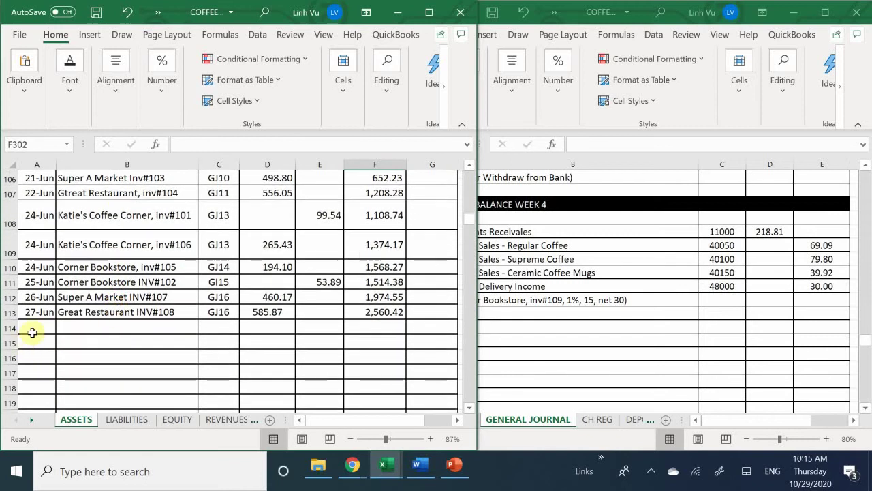
- Enter the date 29-Jun in A114 of the Accounts Receivable ledger
left_click(32, 333)
type("6/")
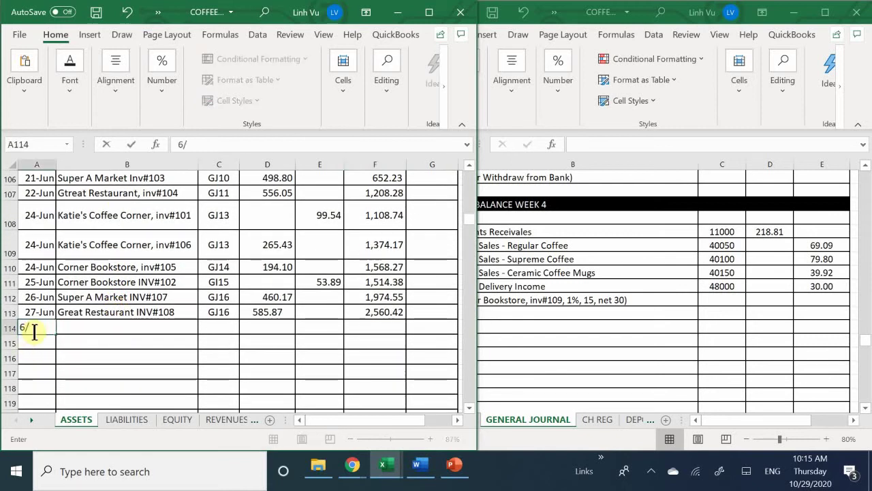
type("28")
key("Return")
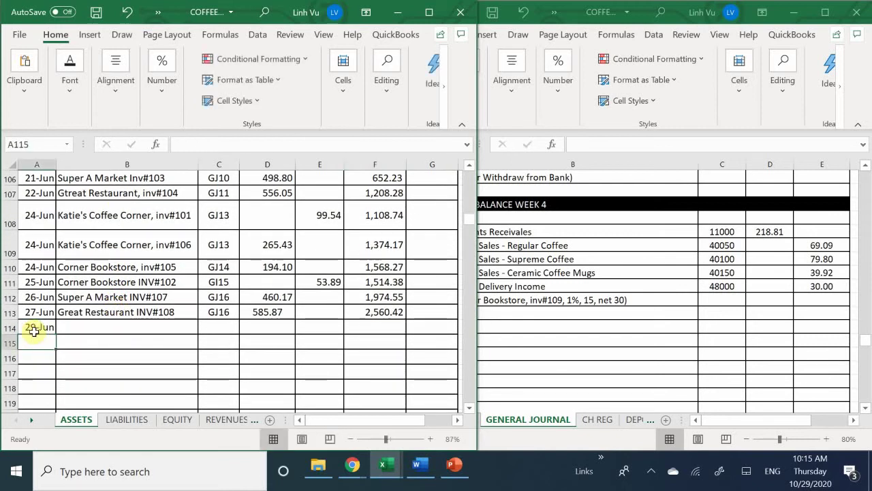
key("Up")
key("Right")
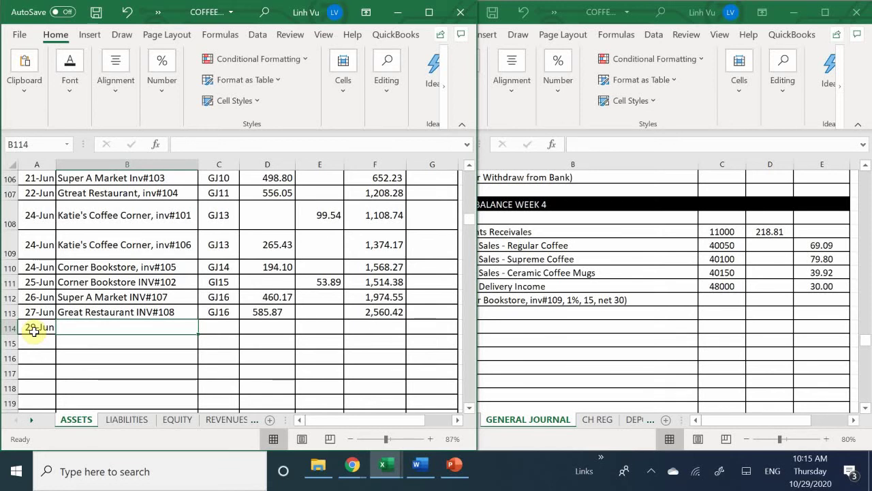
- Enter "Corner Bookstore INV#109" as the item description in B114
type("cv")
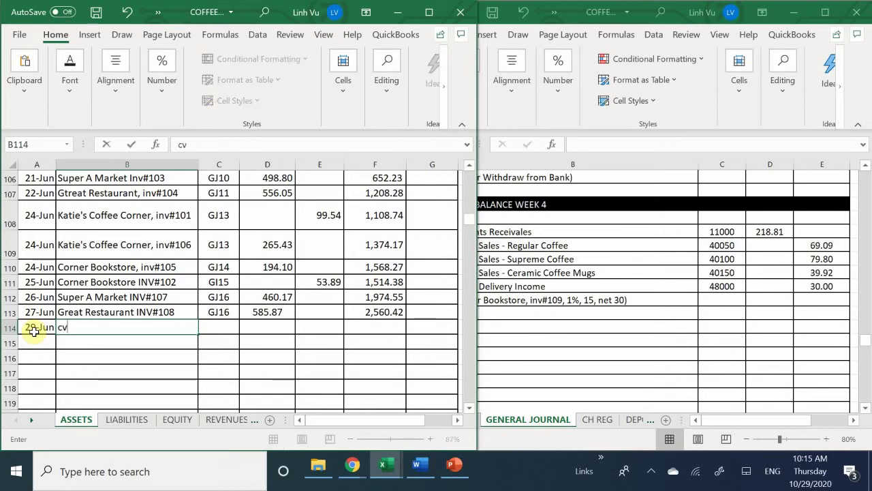
key("BackSpace")
key("BackSpace")
type("Do")
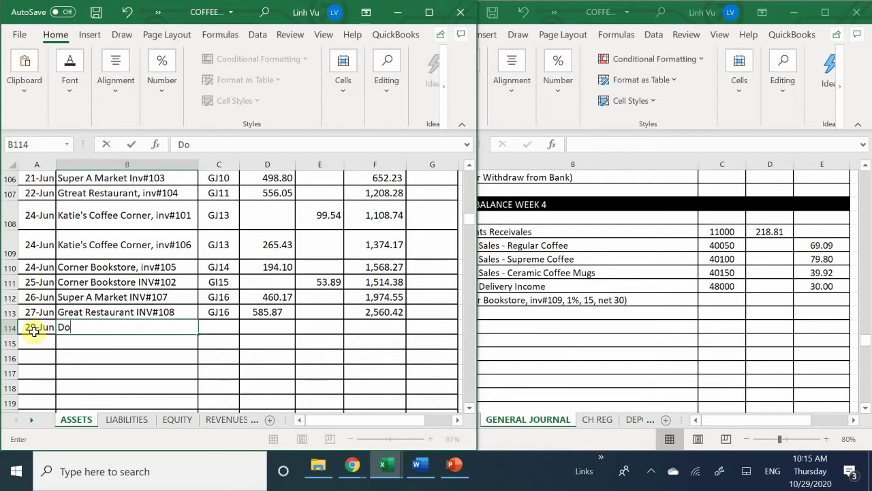
key("BackSpace")
key("BackSpace")
type("Corner")
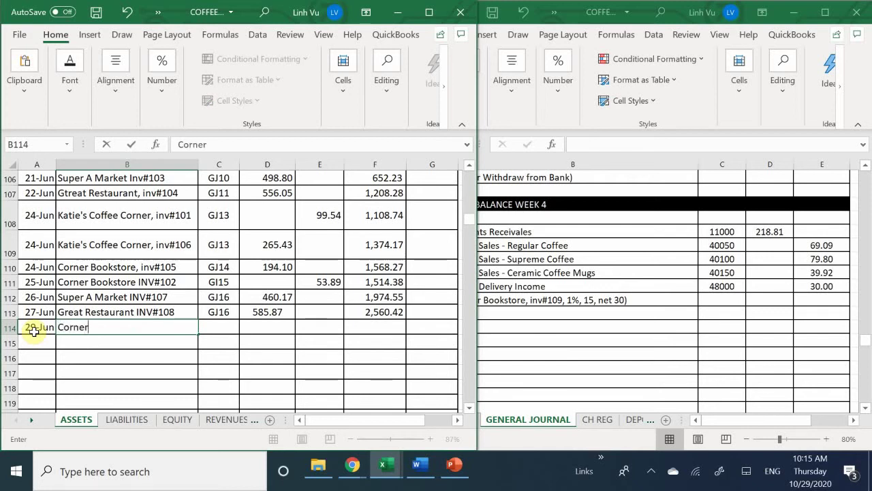
type(" Book")
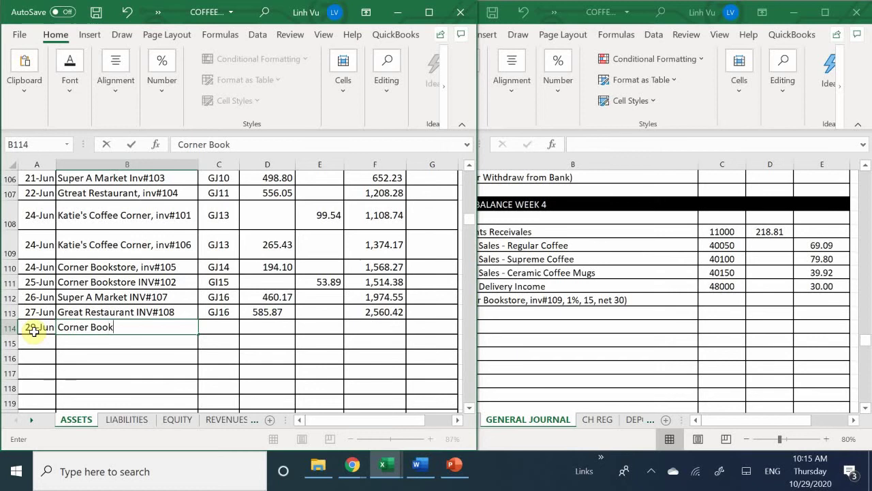
type("store")
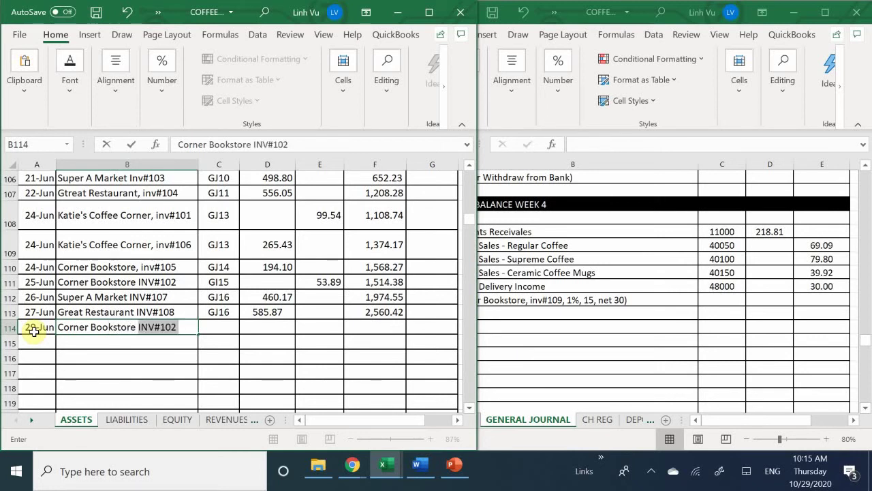
type(" INV#109")
key("Tab")
- Enter the posting reference GJ19 in C114 for the Corner Bookstore entry
type("C")
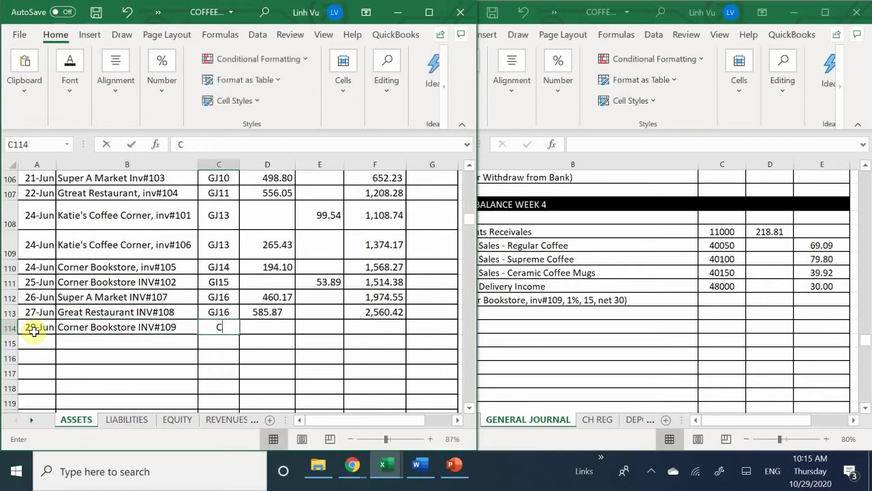
type("+f")
key("BackSpace")
key("BackSpace")
key("BackSpace")
type("FU")
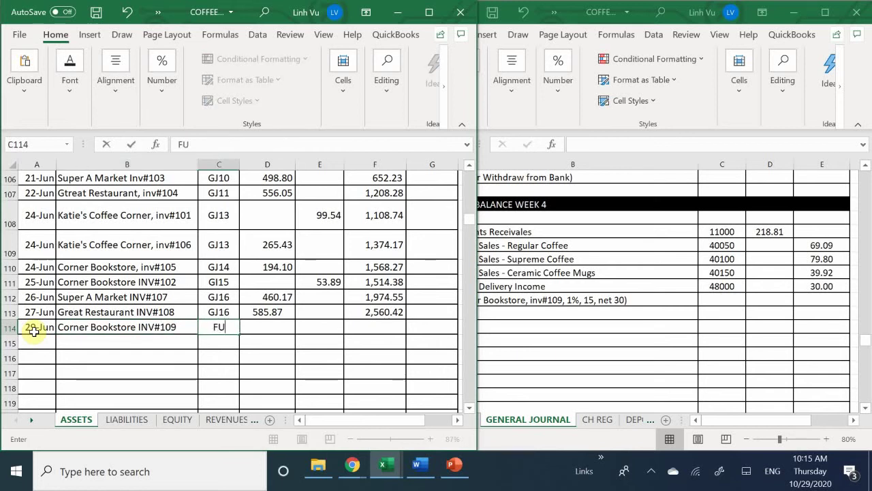
key("BackSpace")
key("BackSpace")
type("GJ")
type("18")
key("BackSpace")
type("9")
key("Tab")
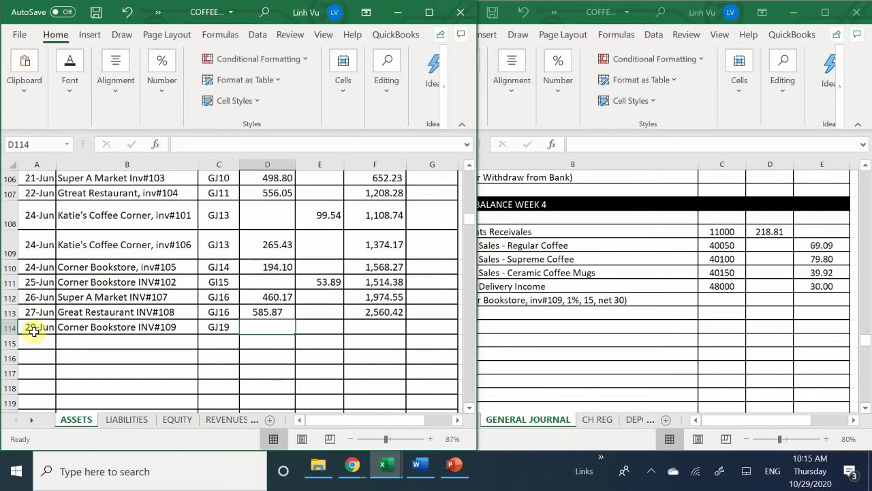
- Enter the debit amount 218.81 in D114 for the Corner Bookstore invoice
type("2")
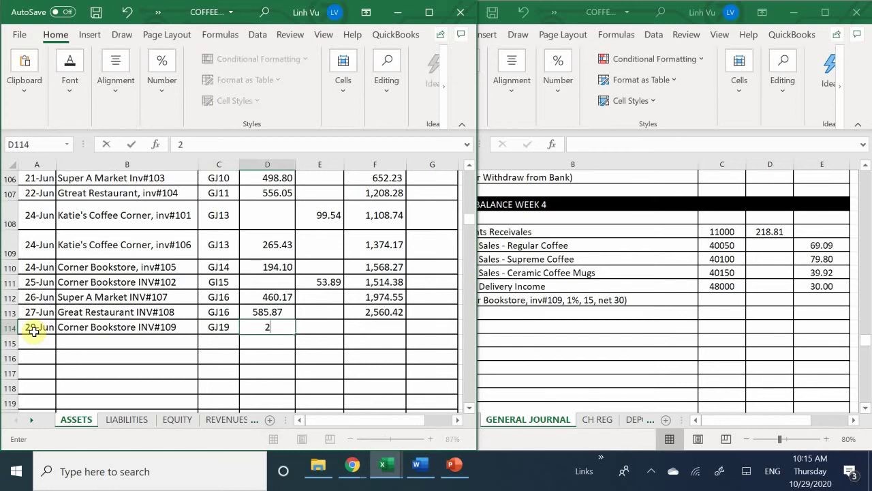
type("18.81")
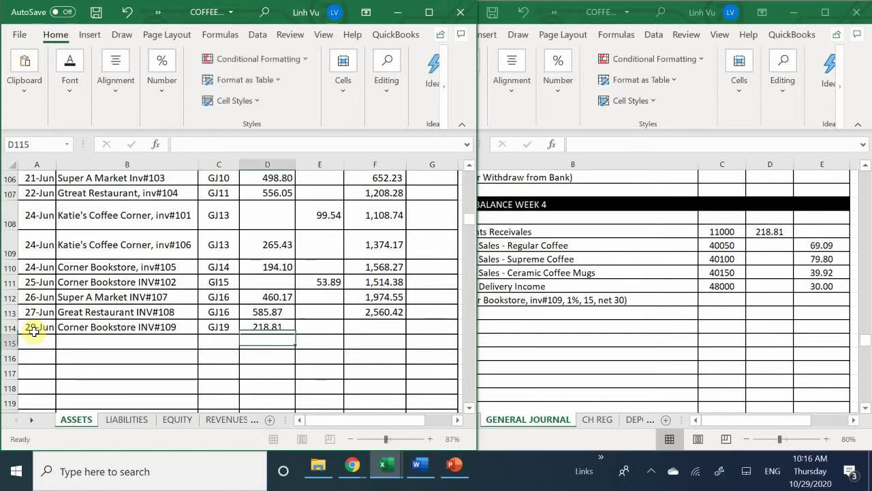
key("Tab")
key("Tab")
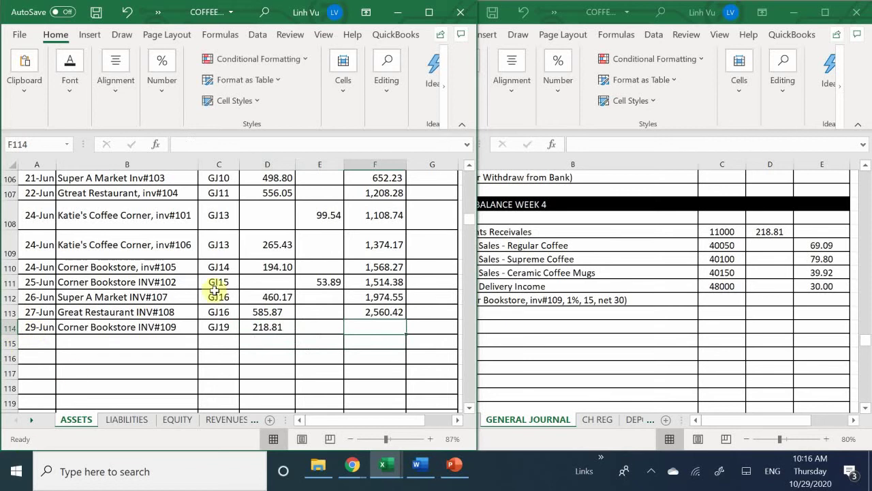
- Extend the running balance formula from F113 down to F114 in the Accounts Receivable ledger
left_click(394, 312)
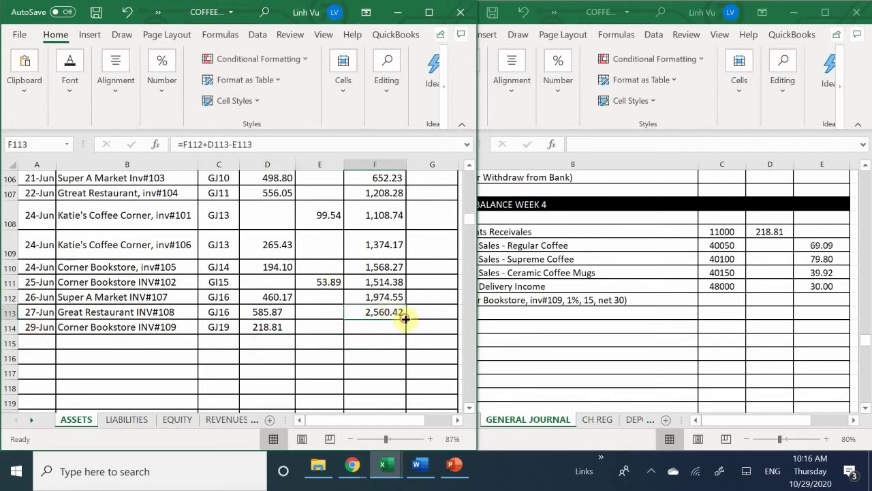
left_click_drag(403, 319, 403, 334)
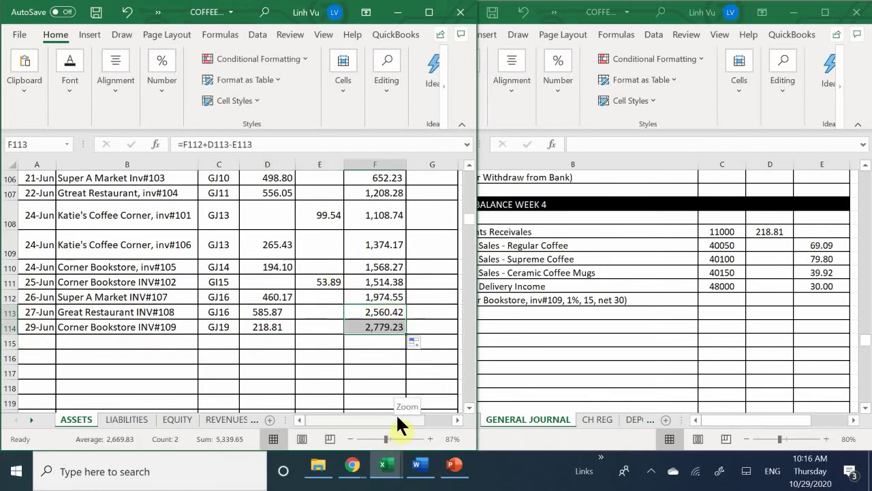
left_click(171, 356)
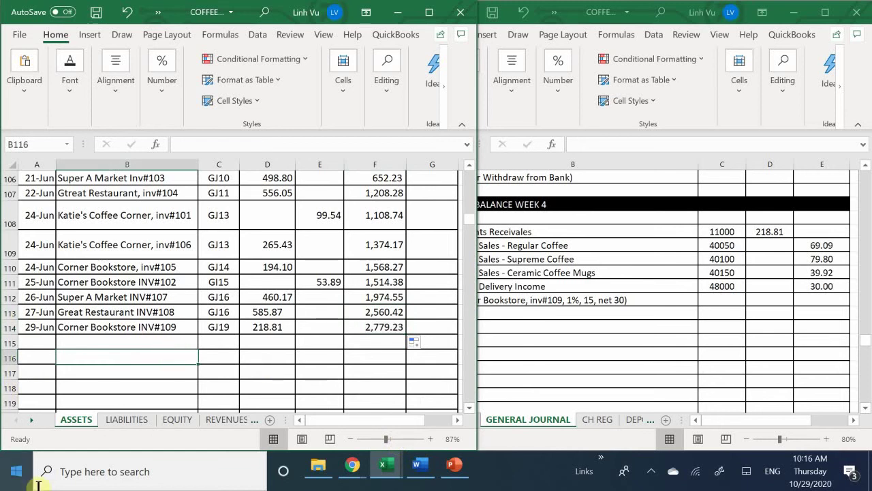
- Open the REVENUES sheet and bring up the Sales – Regular Coffee ledger
left_click(230, 421)
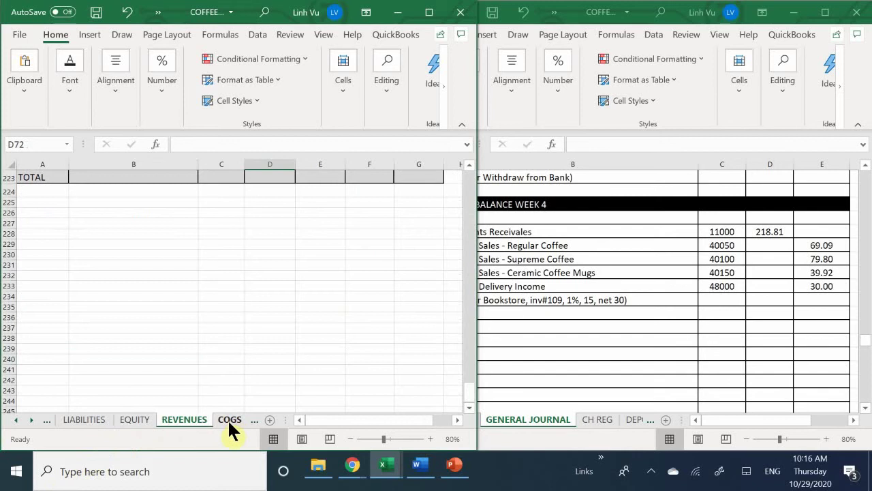
scroll(188, 275, "up", 4)
scroll(188, 275, "up", 20)
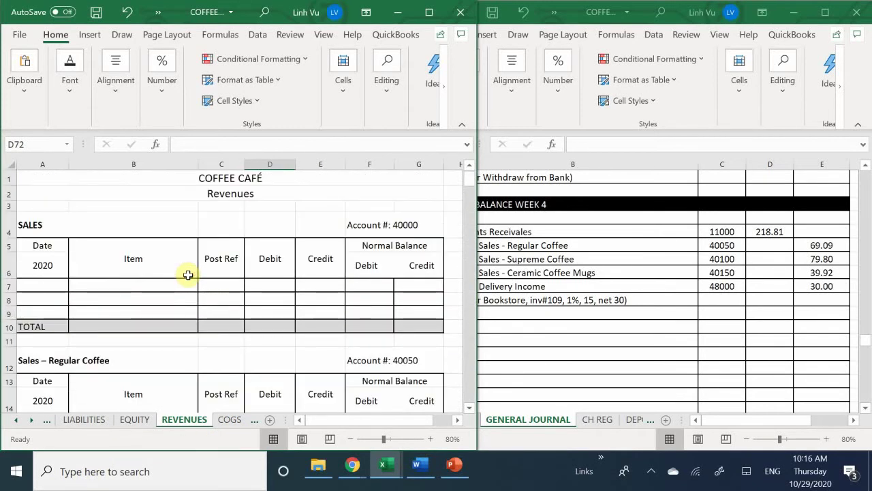
scroll(189, 275, "down", 6)
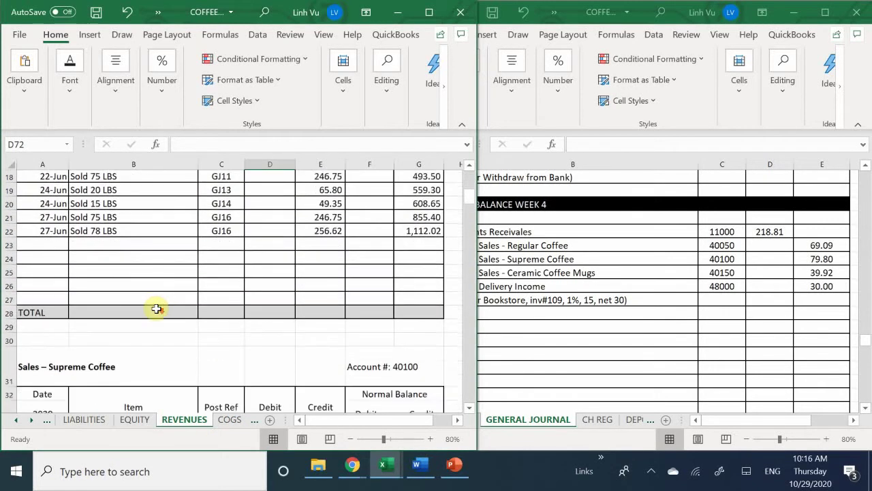
scroll(157, 310, "up", 4)
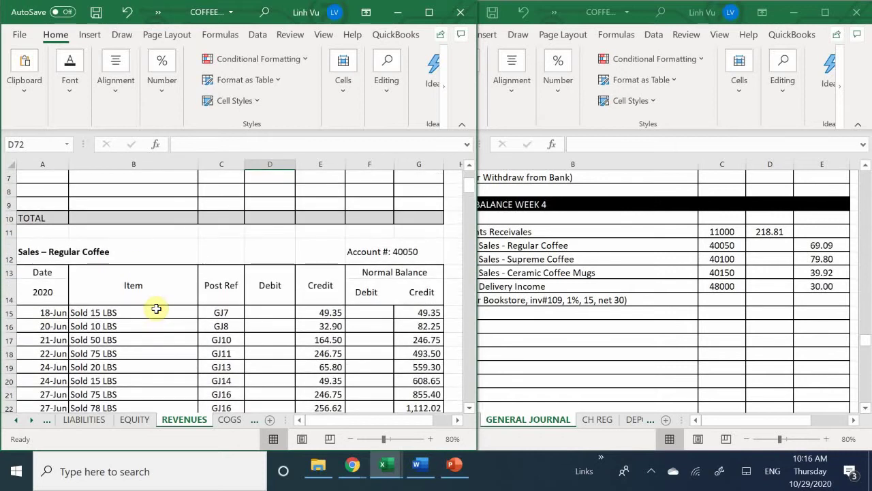
- Enter the date 6/28 in A23, the first empty row of the Sales – Regular Coffee ledger
left_click(572, 217)
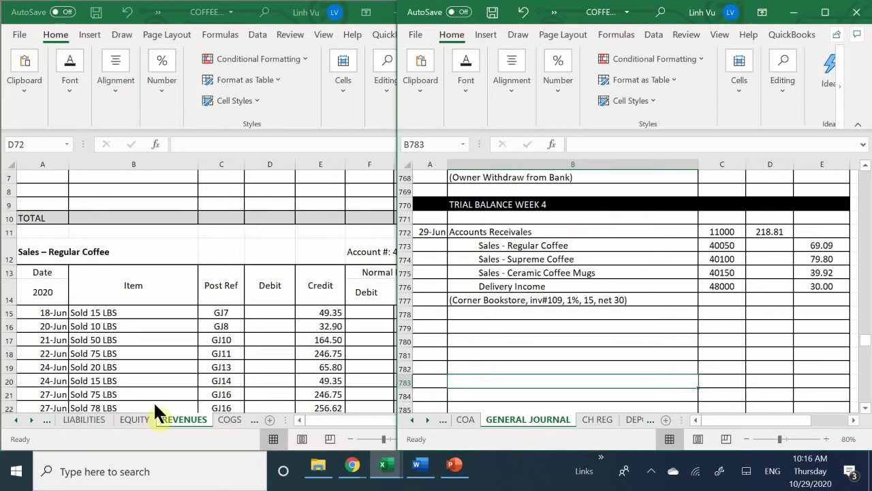
left_click(165, 415)
scroll(188, 317, "up", 2)
scroll(189, 318, "down", 4)
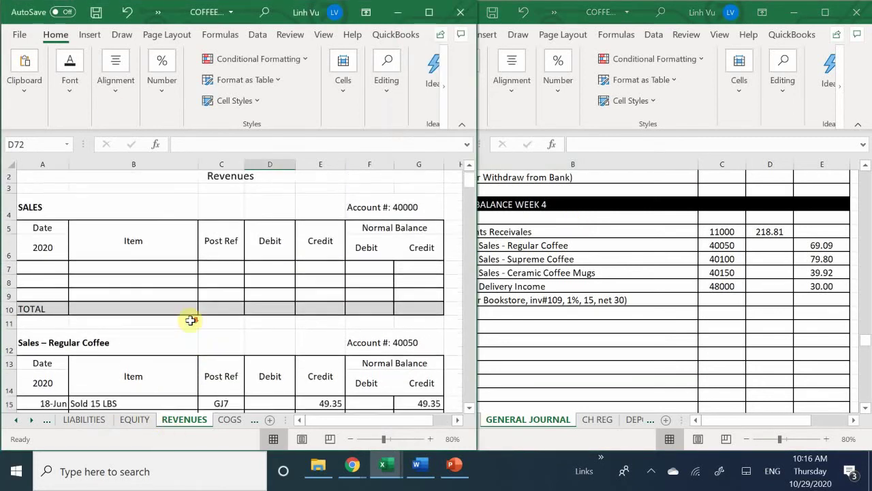
scroll(189, 318, "down", 2)
left_click(39, 273)
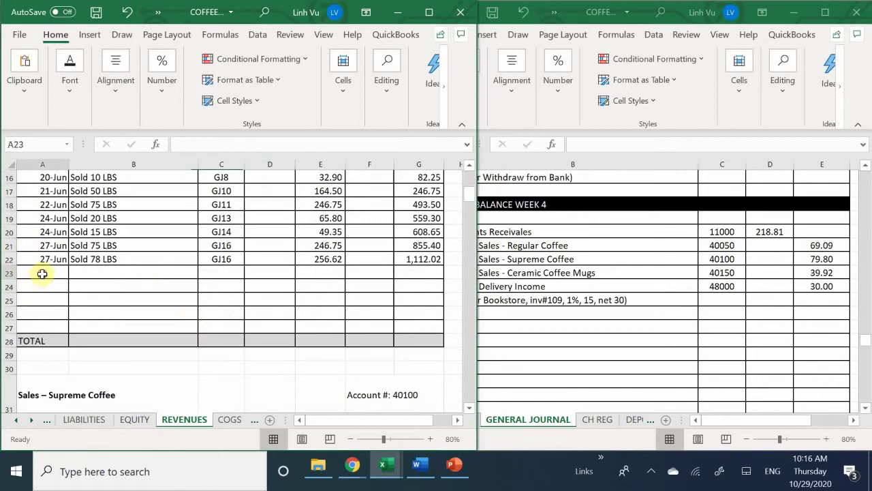
scroll(92, 348, "up", 1)
type("6")
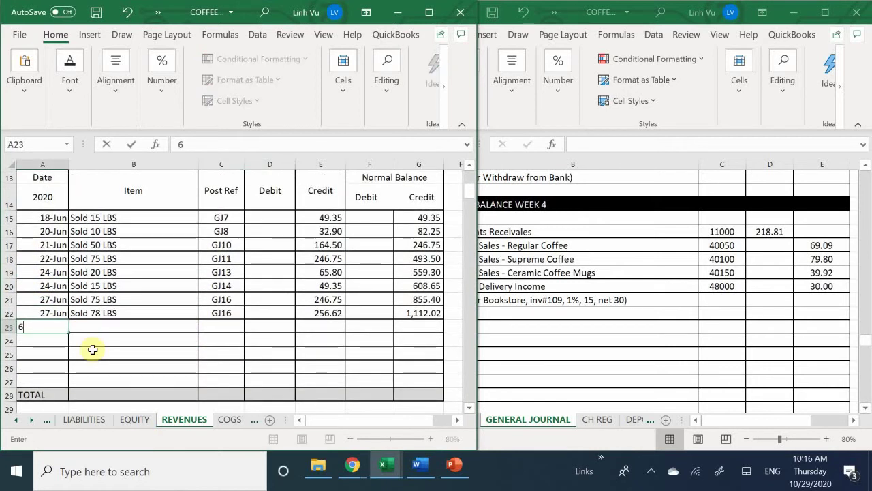
type("/28")
key("Return")
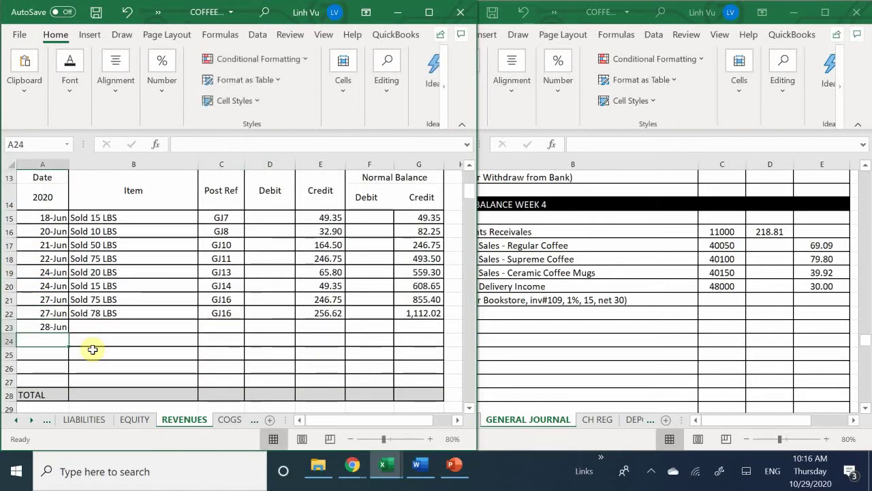
- Switch to the Word scenario document and check the regular coffee quantity on The Corner Bookstore invoice, then return to the Excel ledger
key("Right")
key("Up")
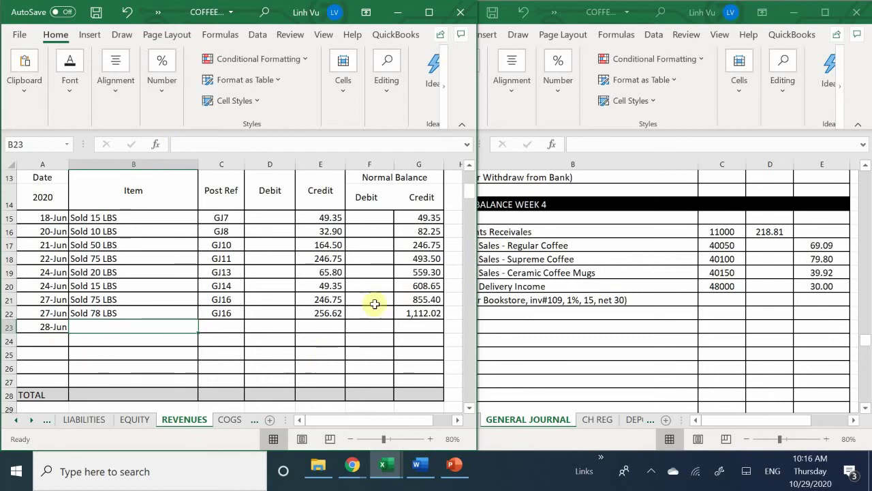
left_click(421, 463)
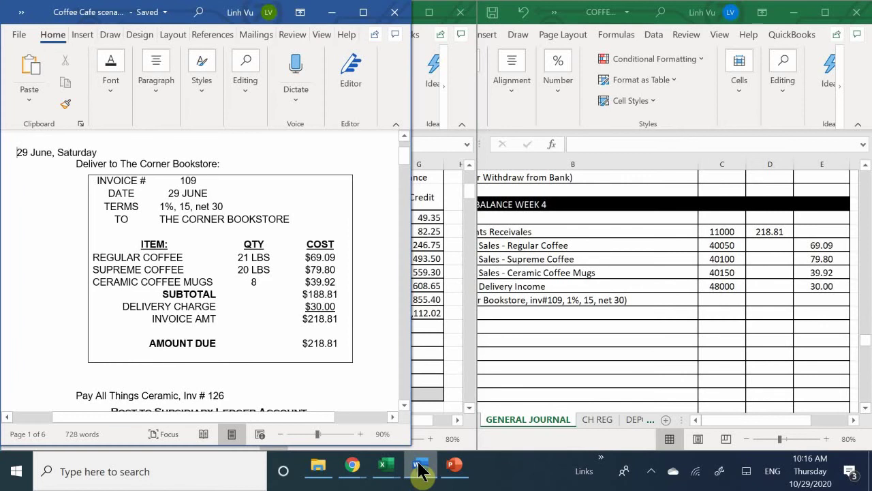
left_click(421, 466)
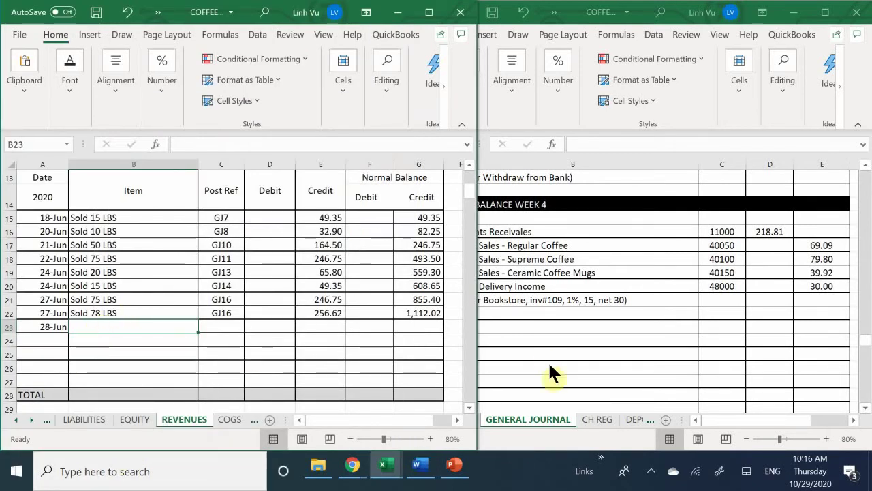
type("*")
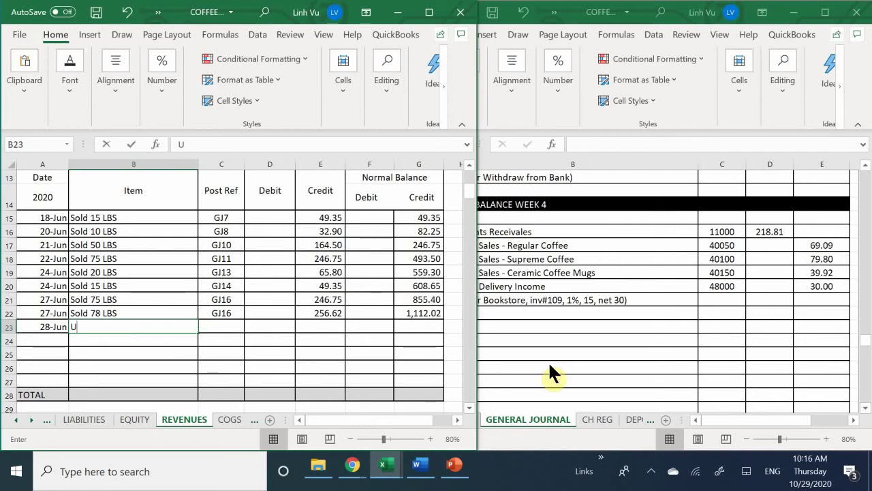
key("BackSpace")
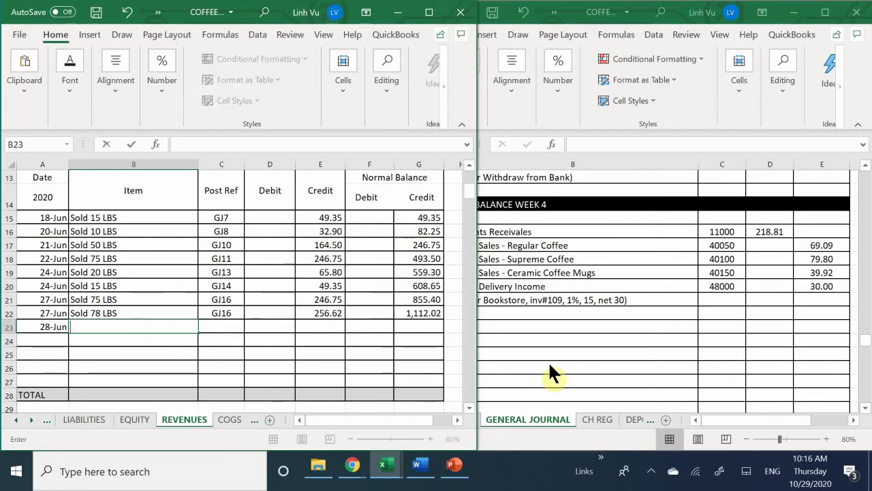
type("I")
key("BackSpace")
key("BackSpace")
type("Use")
key("BackSpace")
key("BackSpace")
key("BackSpace")
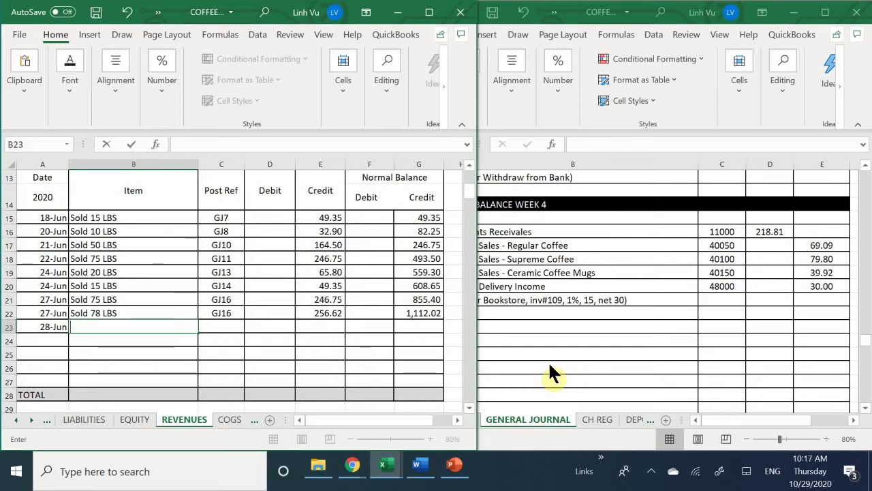
- Enter the item description "Sold 21 LBS" in B23 of the Sales – Regular Coffee ledger
type("Sold 21 K")
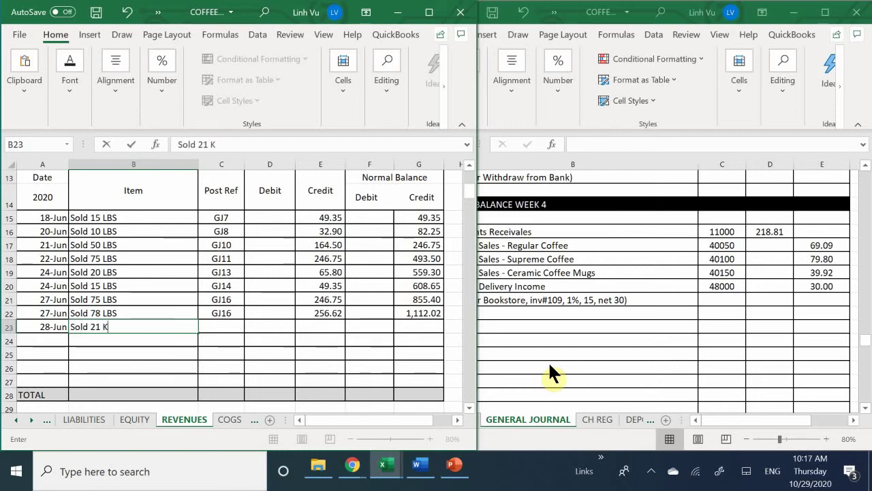
key("BackSpace")
type("LB")
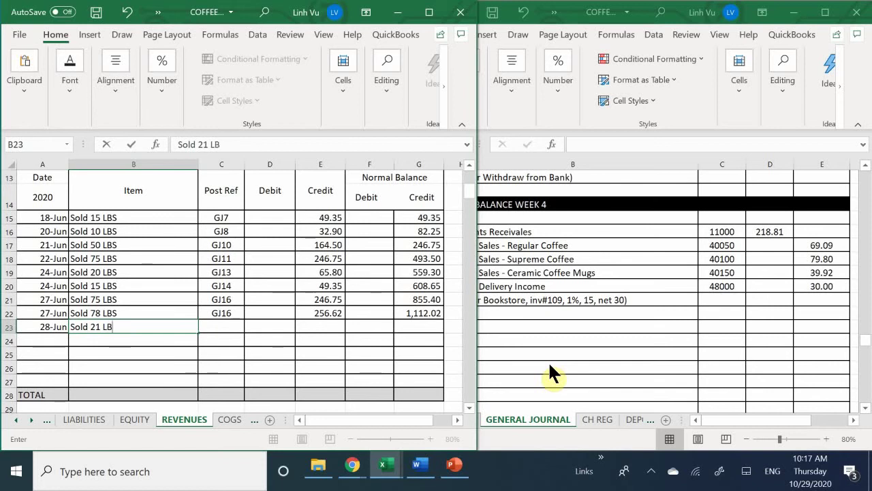
type("S")
key("Tab")
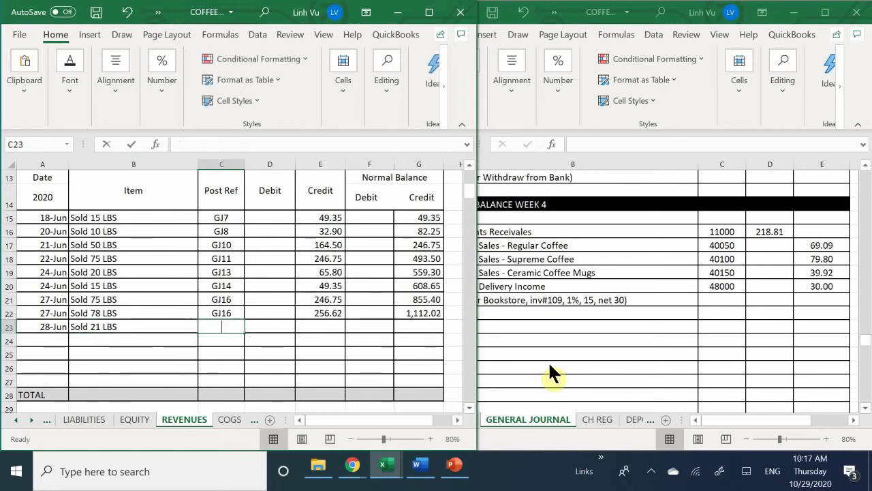
- Enter the posting reference GJ19 in C23 and the credit amount 69.09 in E23 for the regular coffee sale
type("GH")
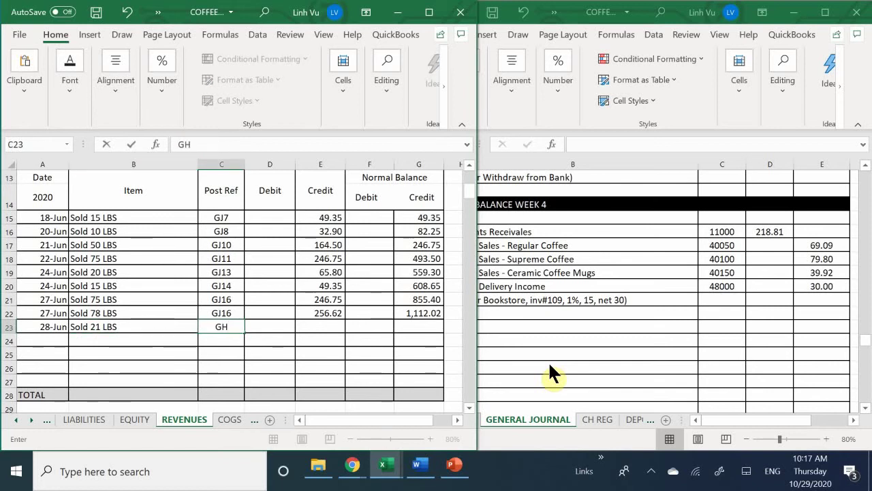
key("BackSpace")
type("J")
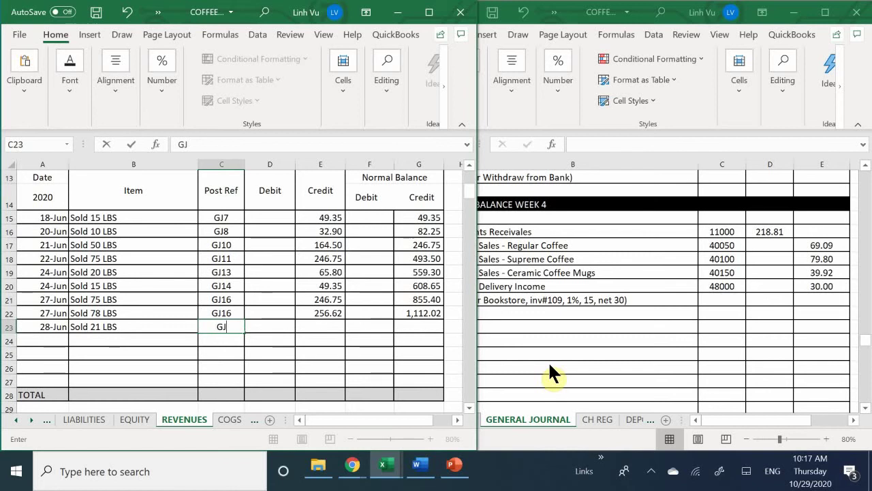
type("19")
key("Tab")
key("Tab")
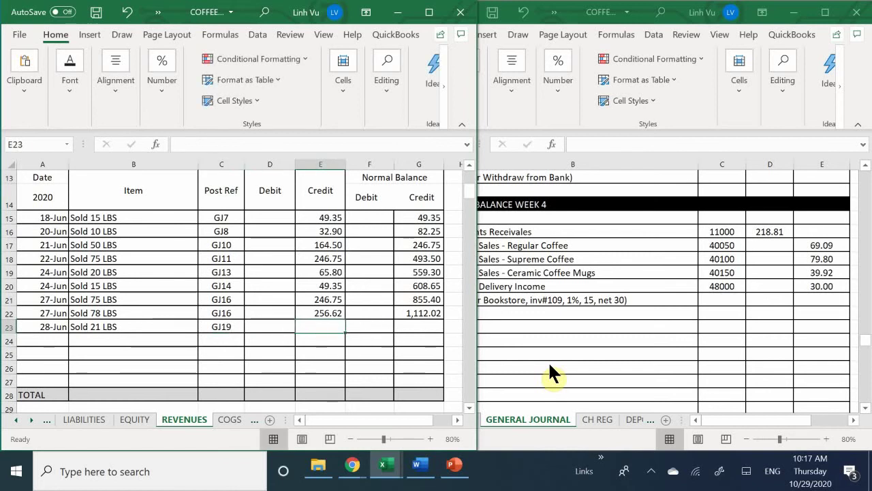
type("69.09")
key("Return")
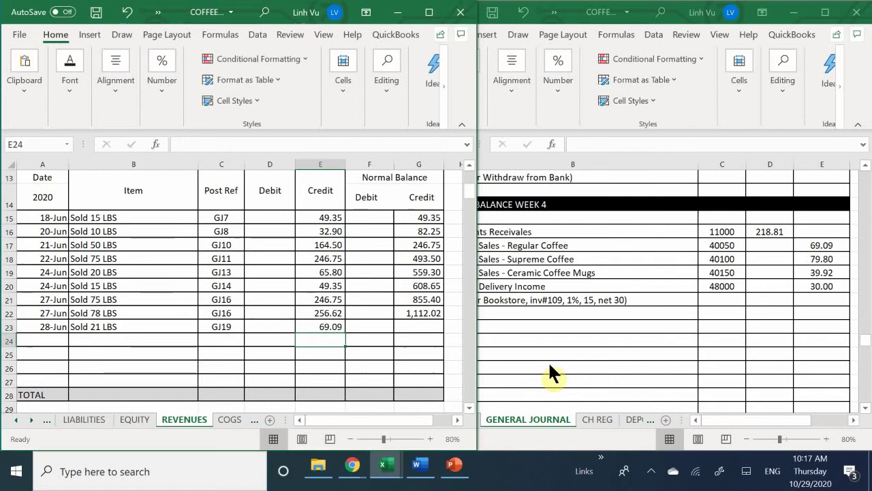
- Extend the running balance formula from G22 down to G23 in the Sales – Regular Coffee ledger
left_click(429, 314)
left_click_drag(443, 321, 444, 332)
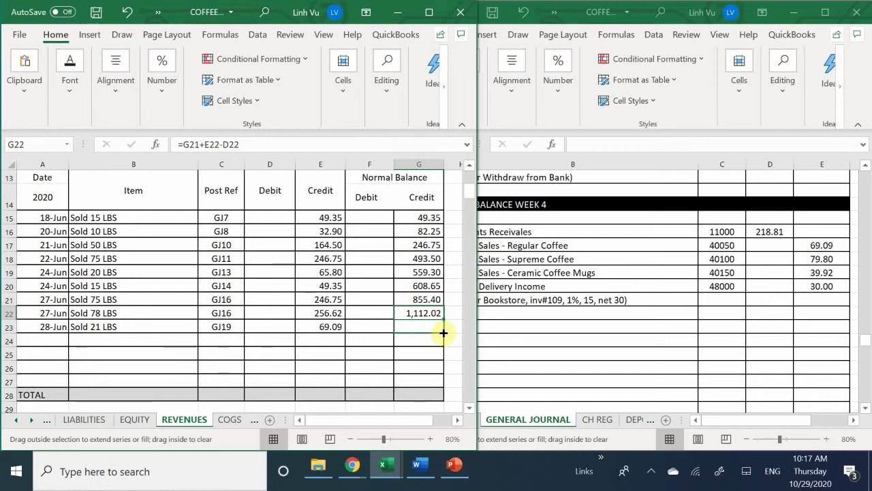
left_click_drag(444, 333, 444, 333)
left_click_drag(444, 333, 443, 332)
left_click_drag(444, 333, 443, 333)
left_click_drag(443, 332, 444, 332)
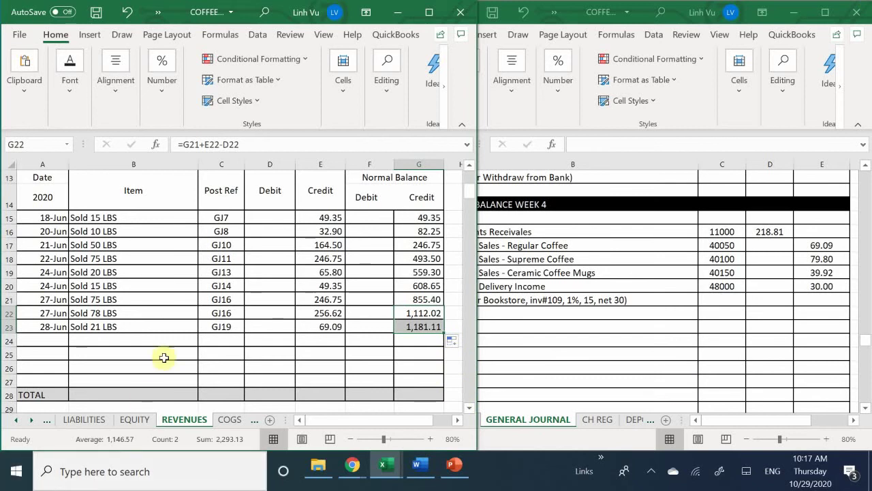
- Enter the date 6/28 in A42, the first empty row of the Sales – Supreme Coffee ledger
left_click(142, 345)
scroll(142, 345, "down", 6)
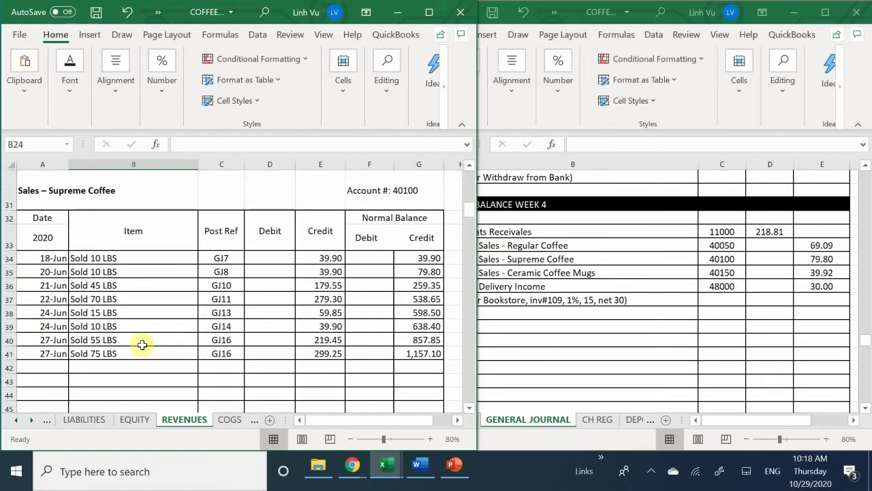
scroll(142, 345, "down", 3)
scroll(142, 343, "up", 3)
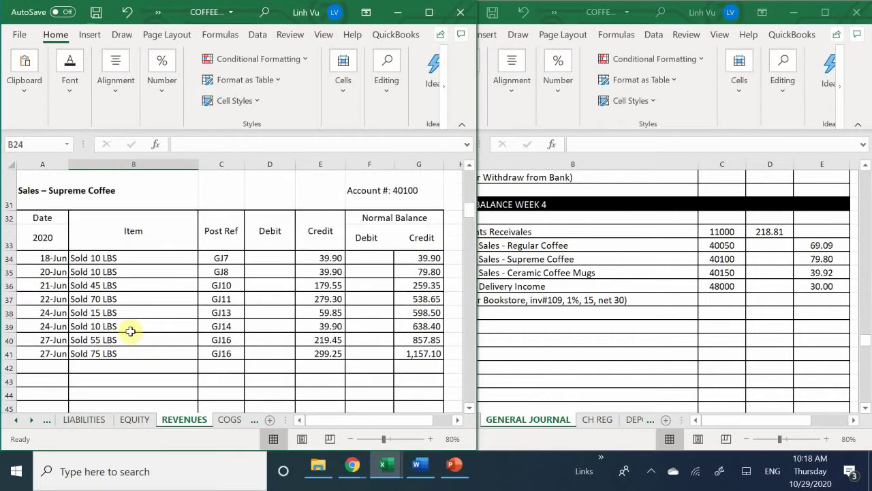
left_click(40, 368)
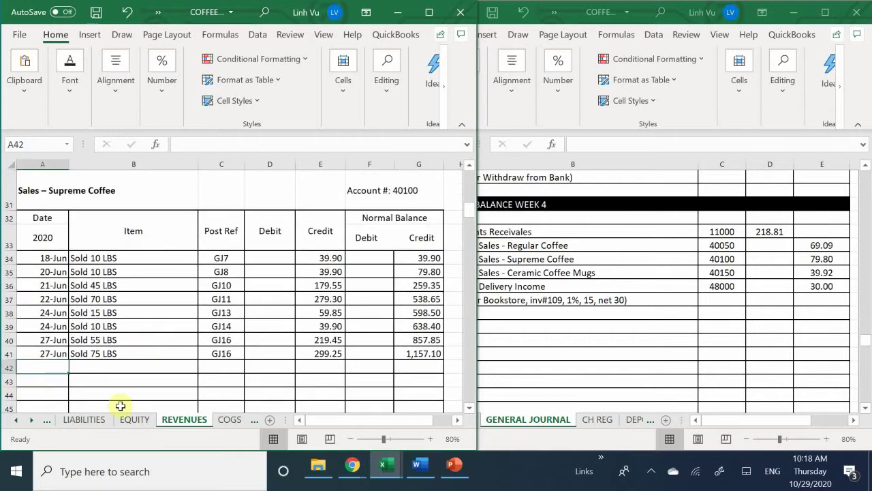
type("6/28")
key("Return")
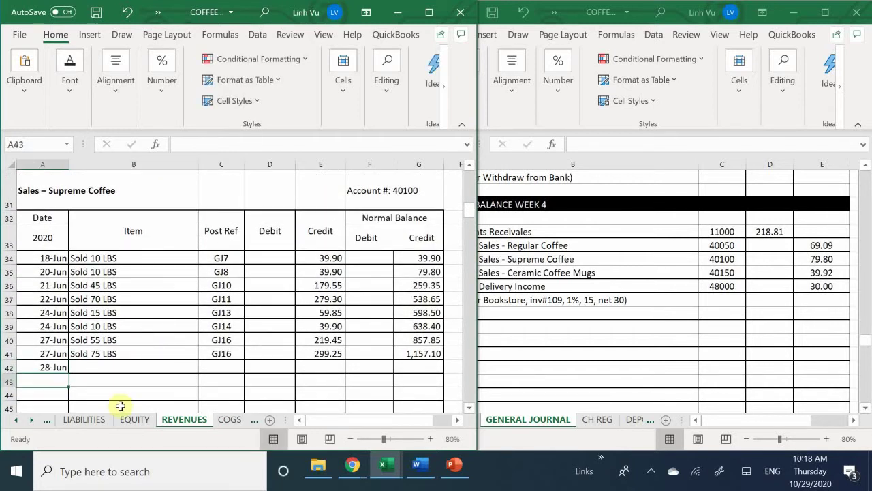
- Enter the item description "Sold 20 LBS" in B42 of the Sales – Supreme Coffee ledger
key("Tab")
key("Up")
key("Right")
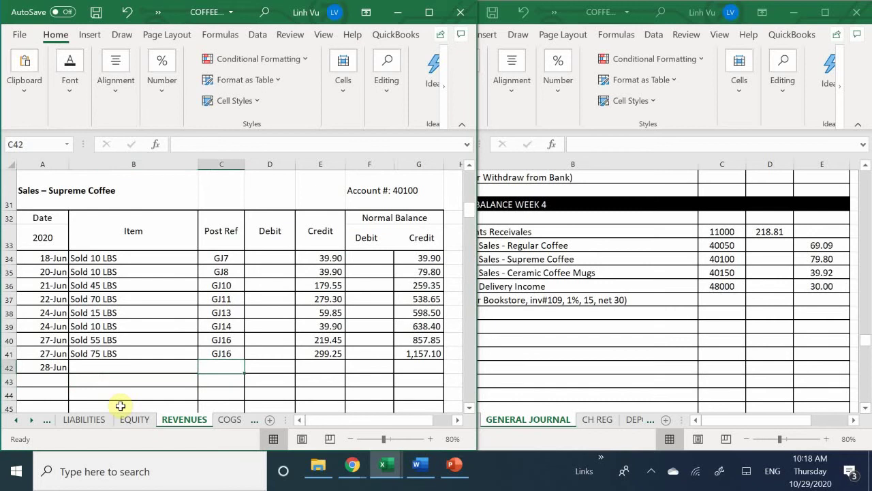
left_click(99, 368)
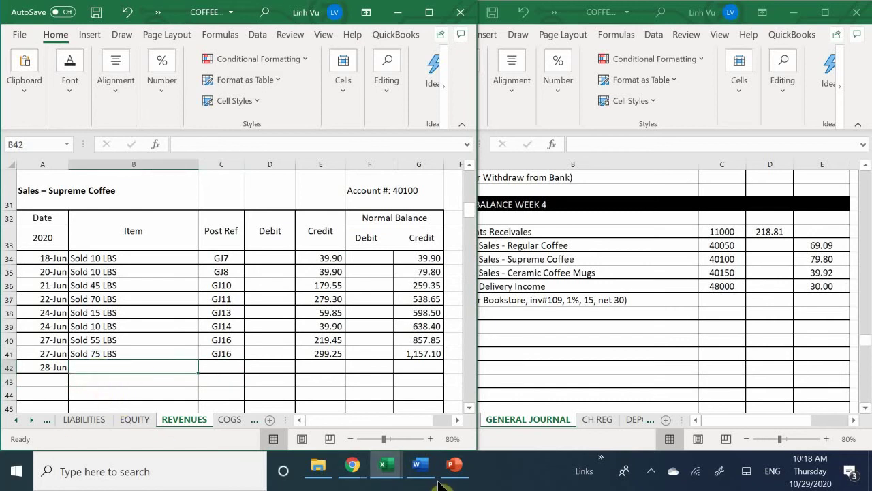
type("SOLD")
key("BackSpace")
key("BackSpace")
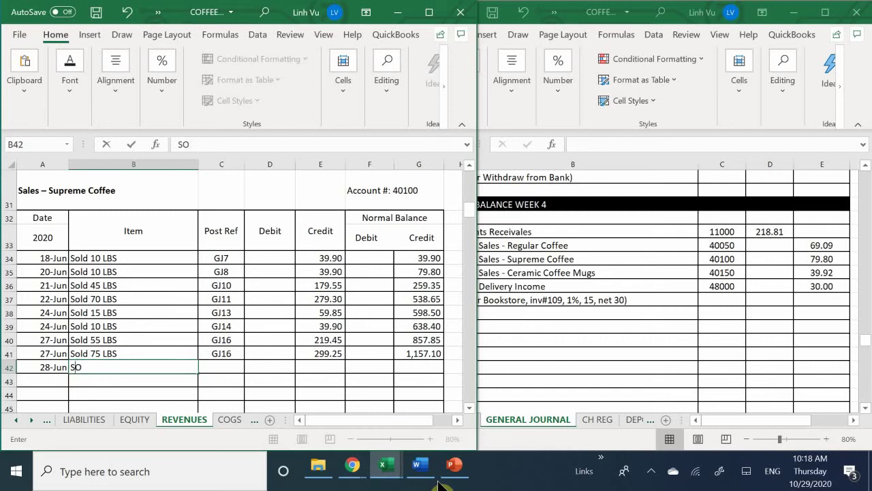
key("BackSpace")
type("ol")
type("d 20 X")
key("BackSpace")
type("LBS")
key("Tab")
- Enter the posting reference GJ19 in C42 for the supreme coffee sale
type("G")
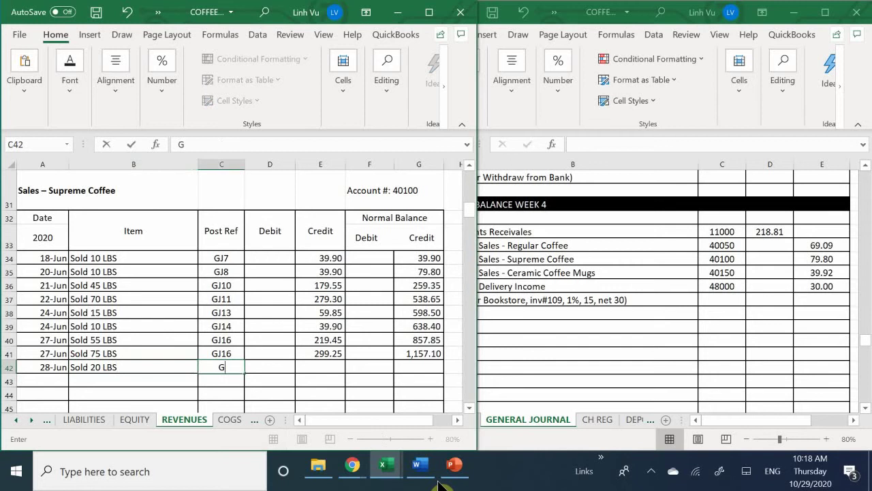
type("J19")
key("Tab")
key("Tab")
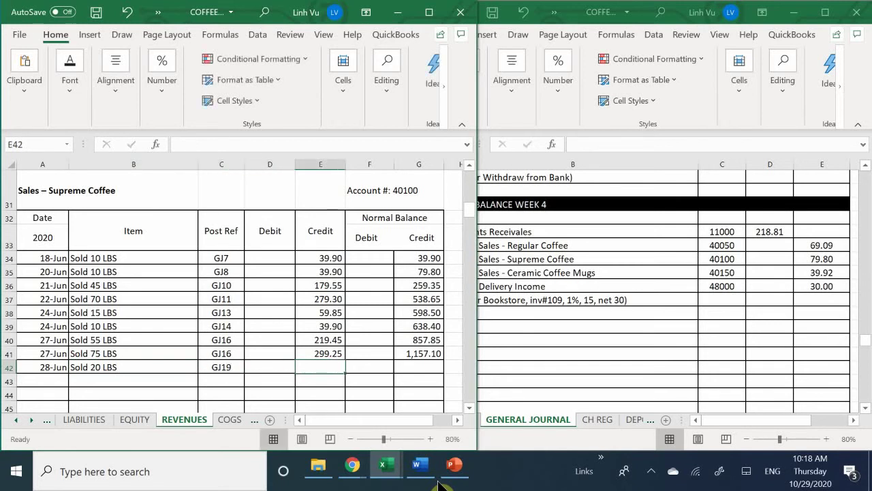
- Enter the credit amount 79.80 in E42 and extend the running balance formula from G41 down to G42
type("6")
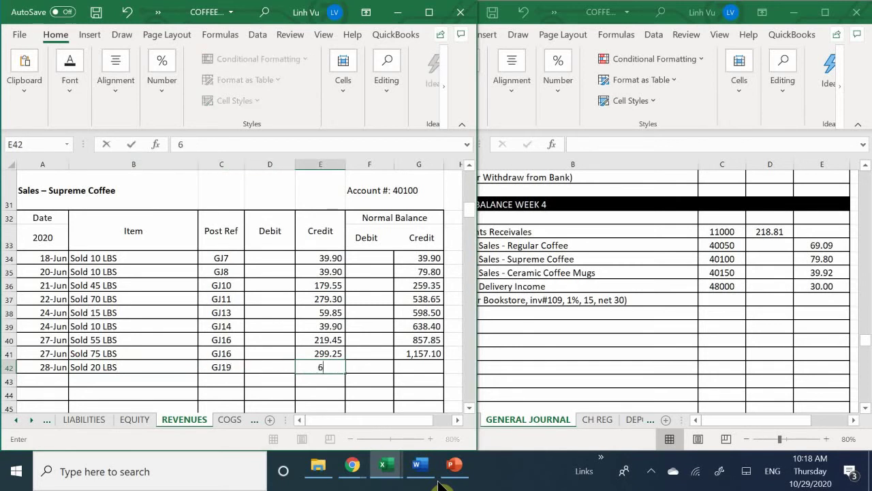
type("9.80")
key("Return")
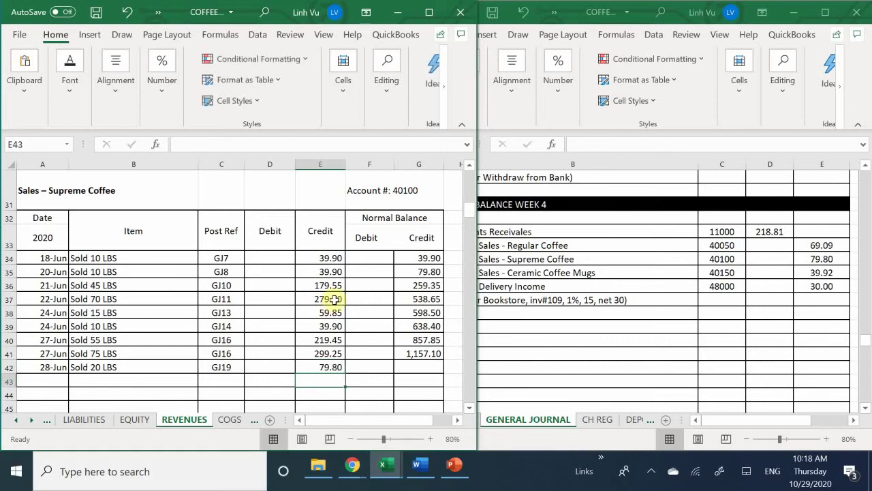
left_click(419, 353)
left_click_drag(442, 360, 443, 371)
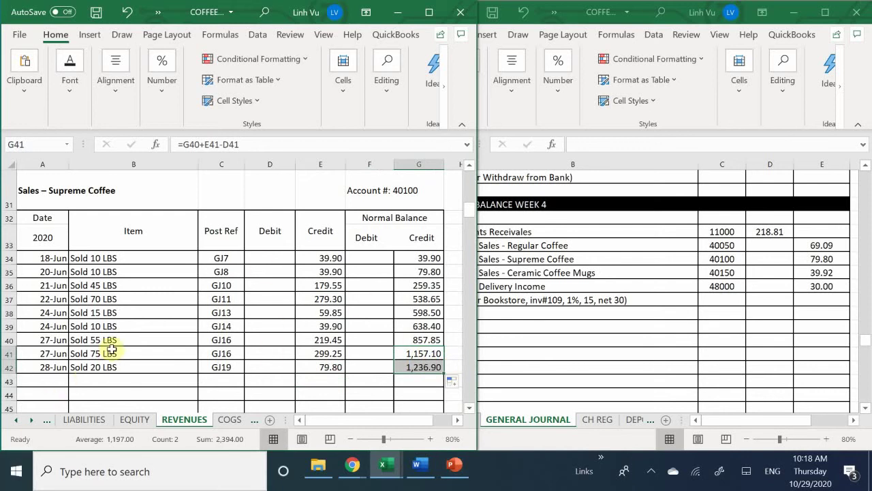
- Enter the date 6/29 in A71, the first empty row of the ceramic coffee mugs sales ledger
left_click(127, 339)
scroll(124, 341, "down", 4)
scroll(123, 343, "down", 5)
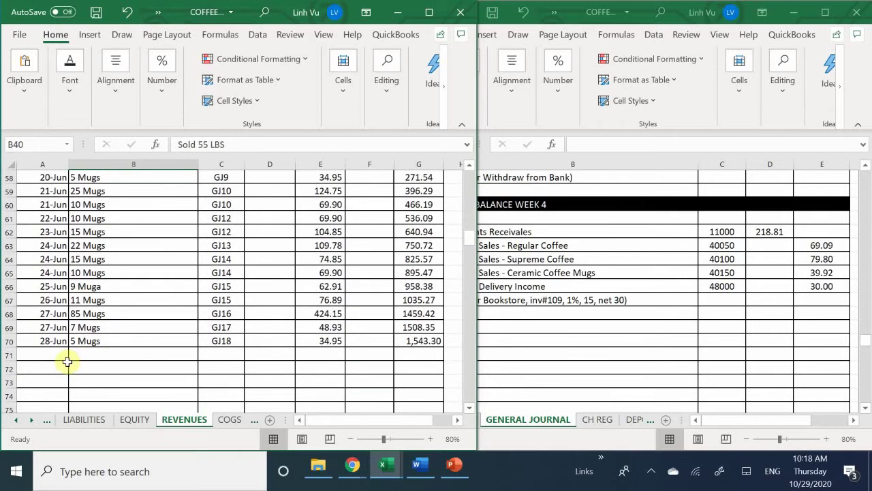
left_click(53, 356)
type("68/28")
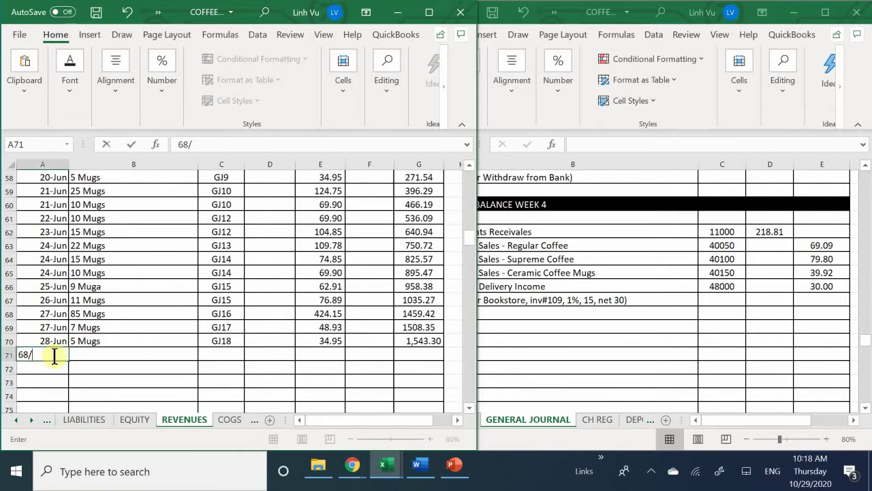
key("BackSpace")
key("BackSpace")
type("/9")
type("29")
key("Return")
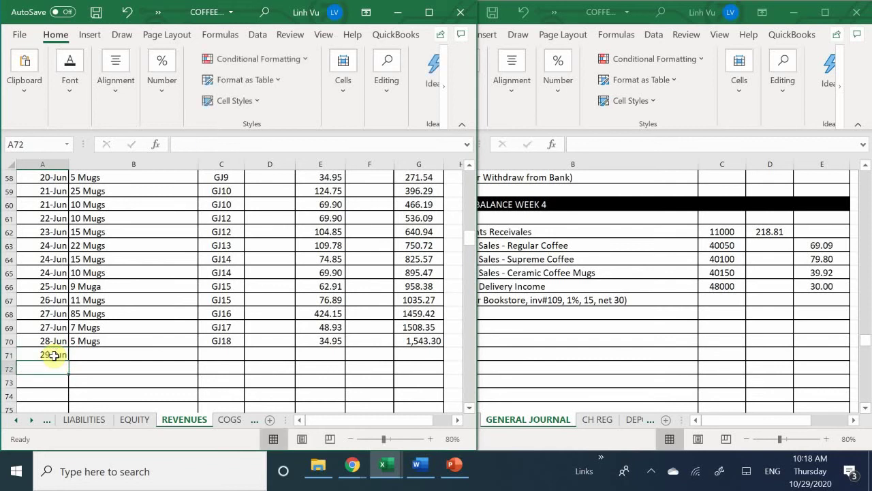
- Correct the date of the 20 LBS sale in A42 of the Sales – Supreme Coffee ledger to 6/29
scroll(54, 355, "up", 10)
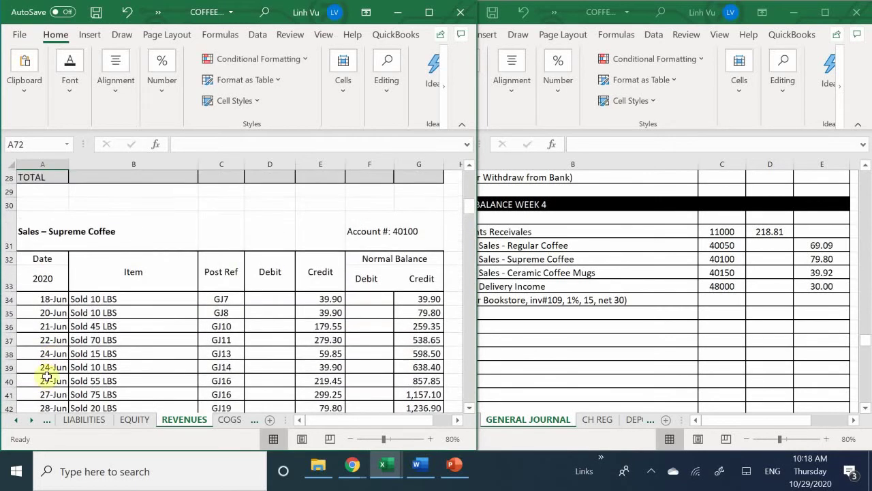
scroll(46, 377, "down", 1)
left_click(44, 368)
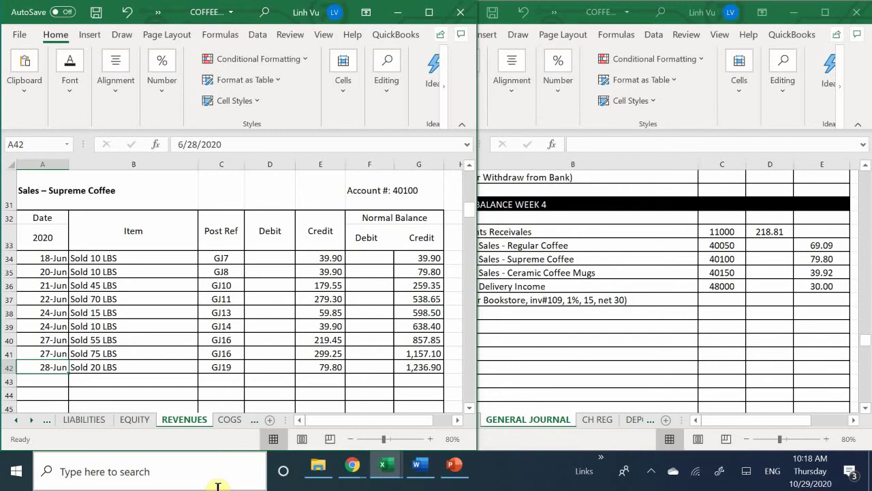
type("6")
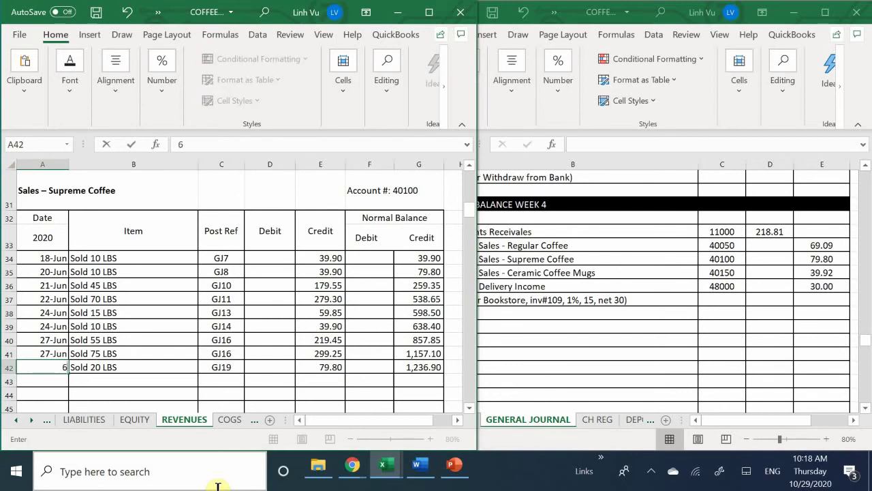
type("/29")
key("Return")
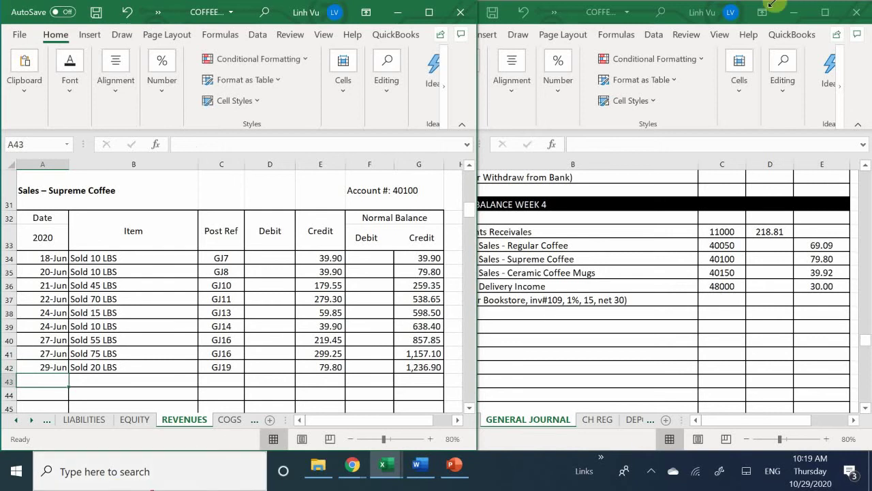
- Enter the item description "8 Mugs" in B71 and the posting reference GJ19 in C71 of the ceramic coffee mugs sales ledger
left_click(75, 379)
scroll(73, 381, "down", 9)
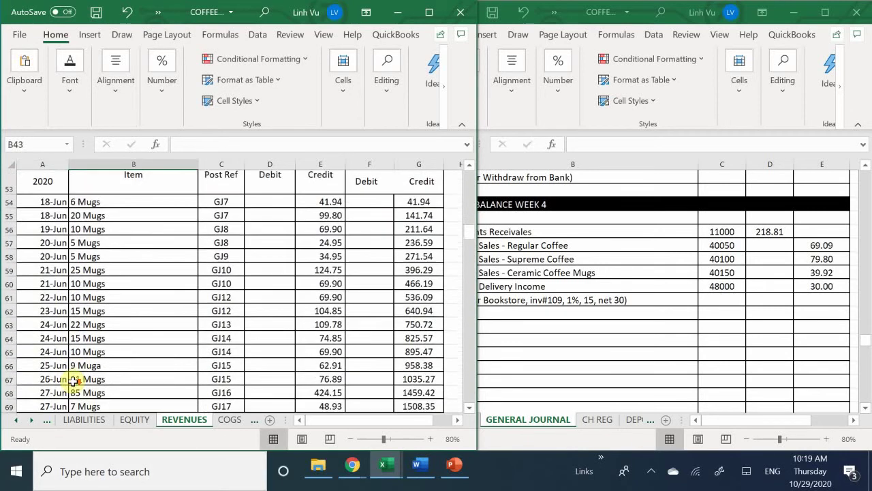
scroll(79, 361, "up", 1)
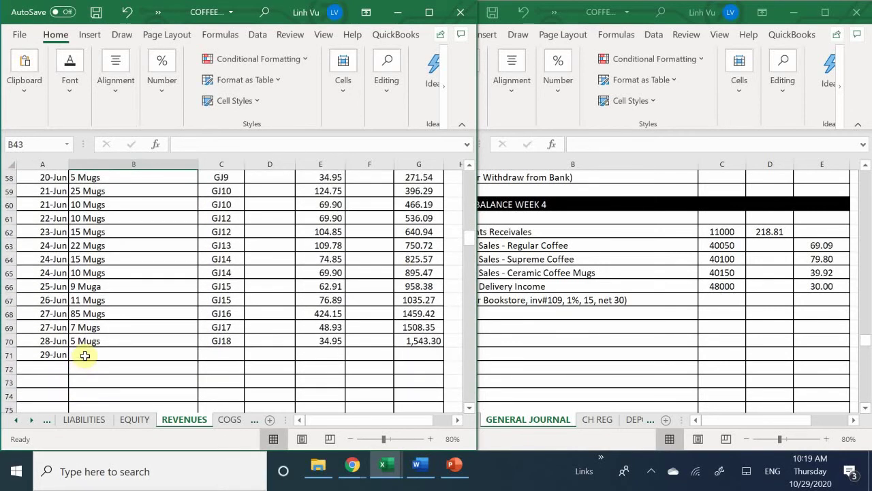
left_click(85, 355)
type("8")
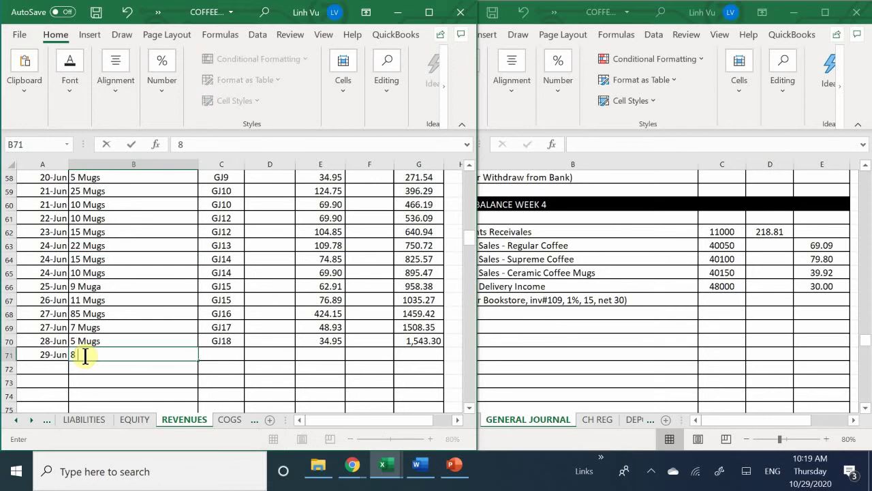
type(" Mugs")
key("Tab")
type("GJ")
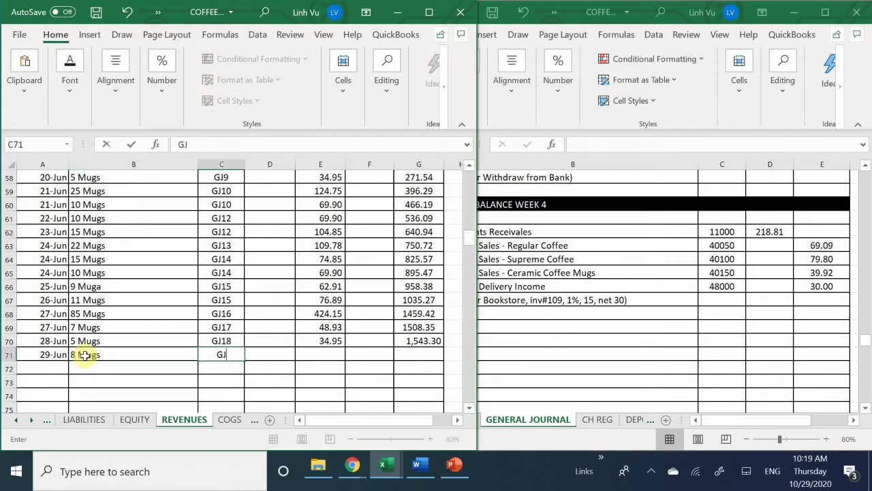
type("19")
key("Return")
type("0")
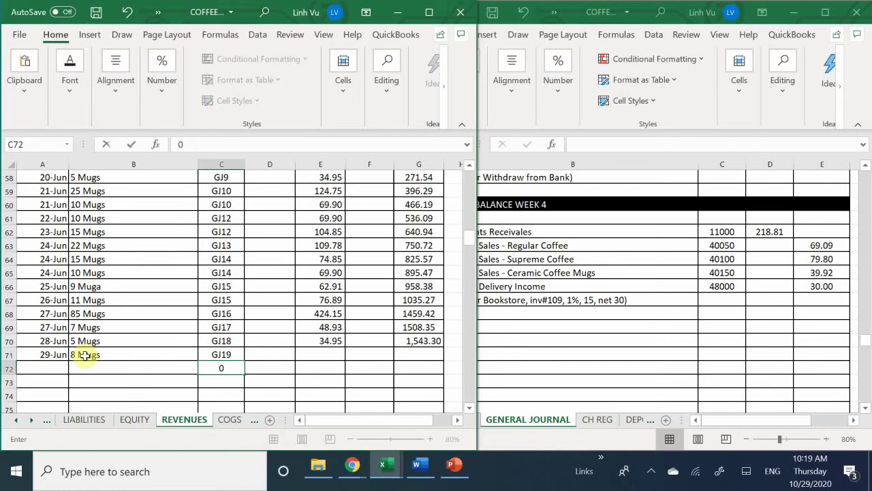
- Enter the credit amount 39.92 in E71 and extend the running balance formula from G70 down to G71
key("Right")
key("Up")
key("Right")
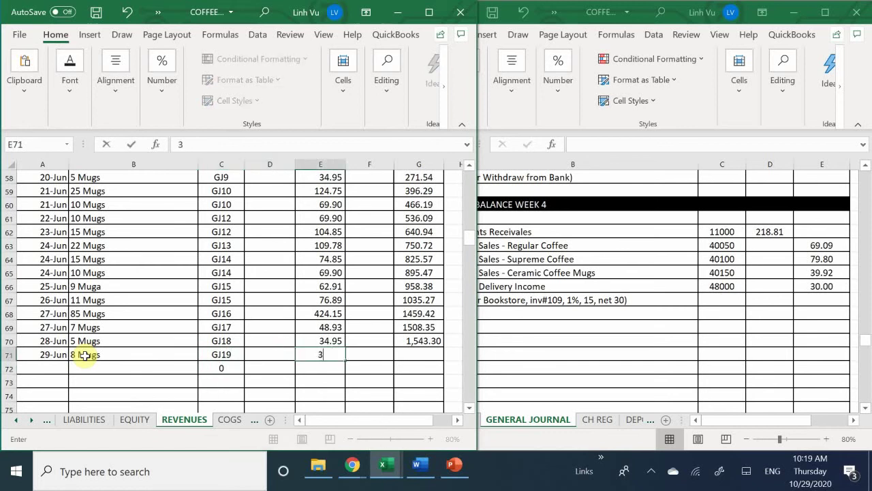
type("39.92")
key("Return")
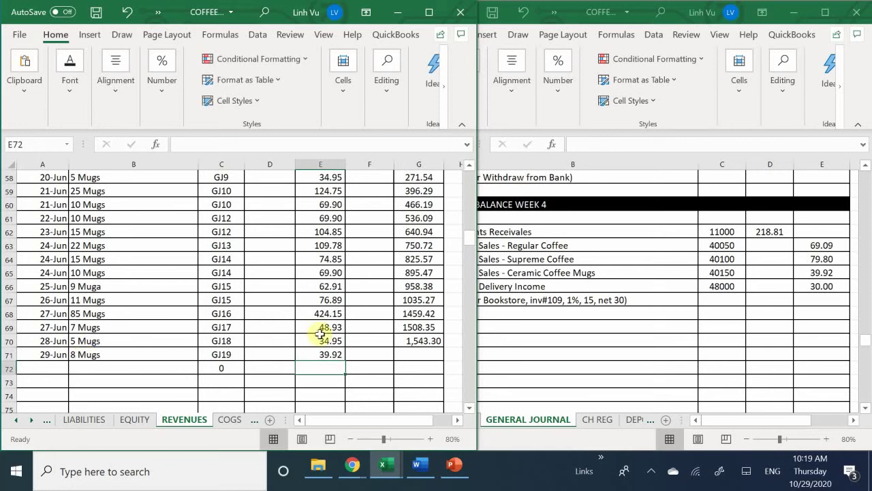
left_click(421, 328)
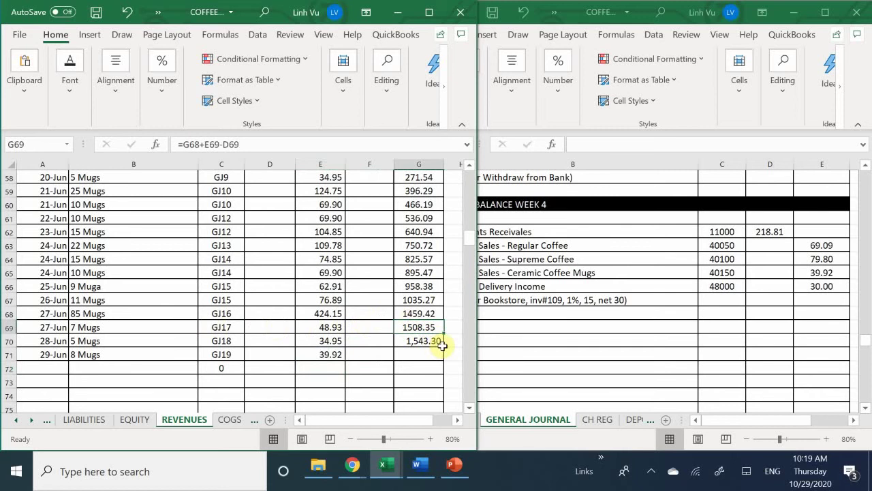
left_click(416, 338)
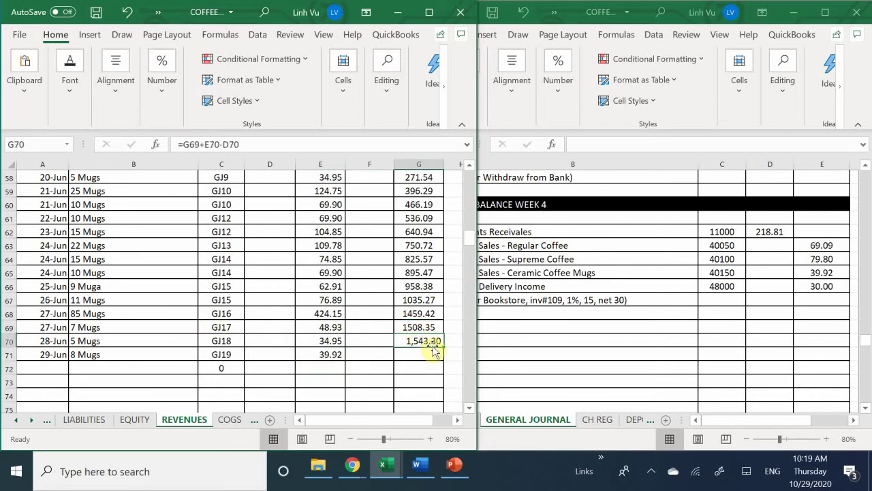
left_click_drag(444, 347, 445, 363)
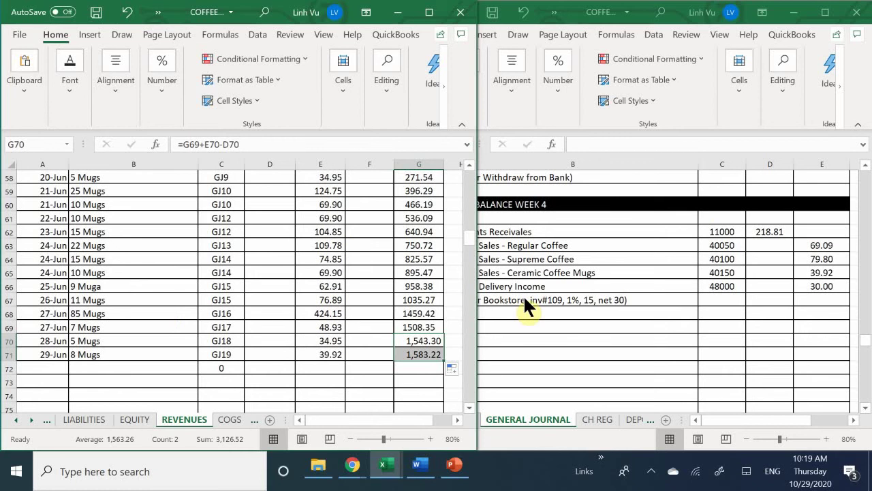
- Enter the date 6/29 in A209, the first empty row of the Delivery Income ledger
left_click(175, 317)
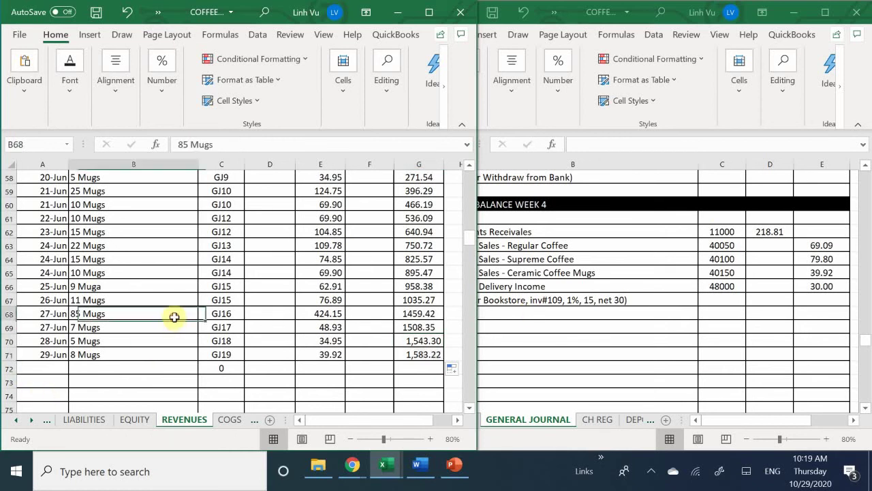
scroll(175, 317, "down", 20)
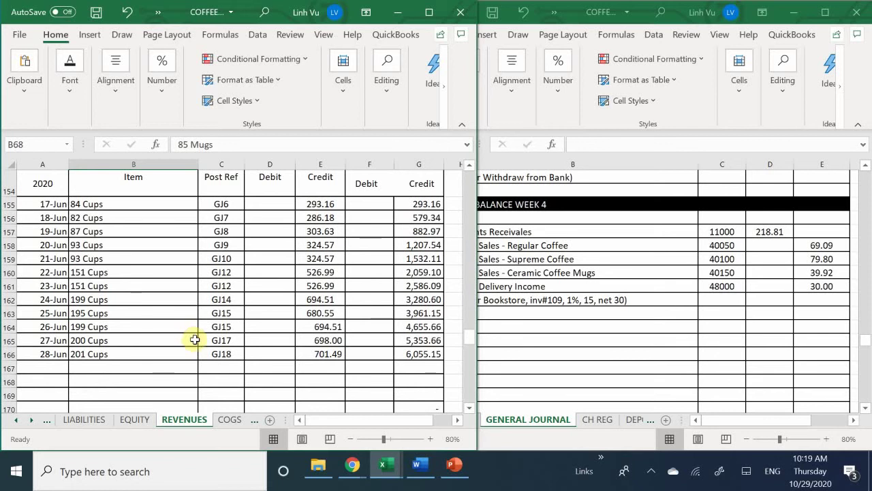
scroll(193, 339, "down", 8)
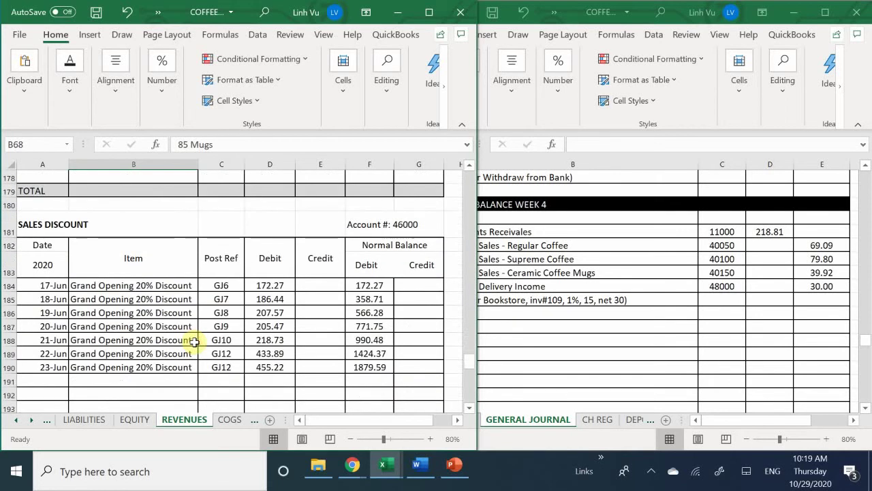
scroll(194, 342, "down", 6)
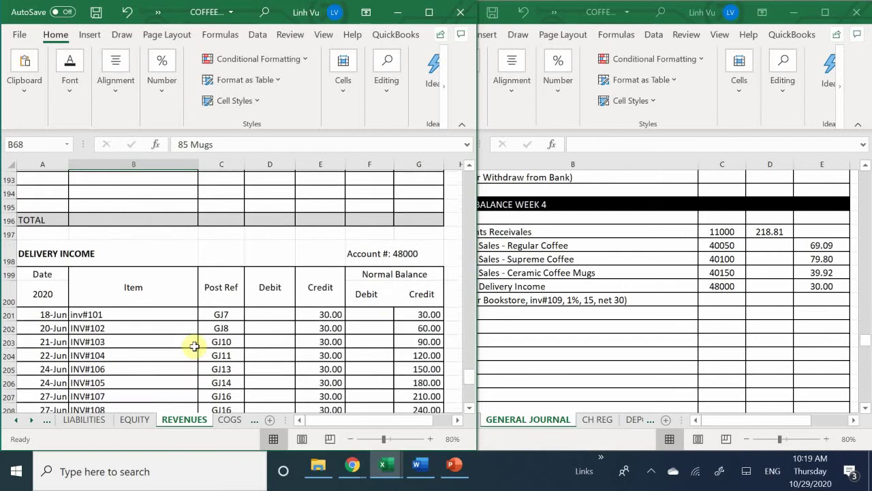
scroll(194, 346, "down", 7)
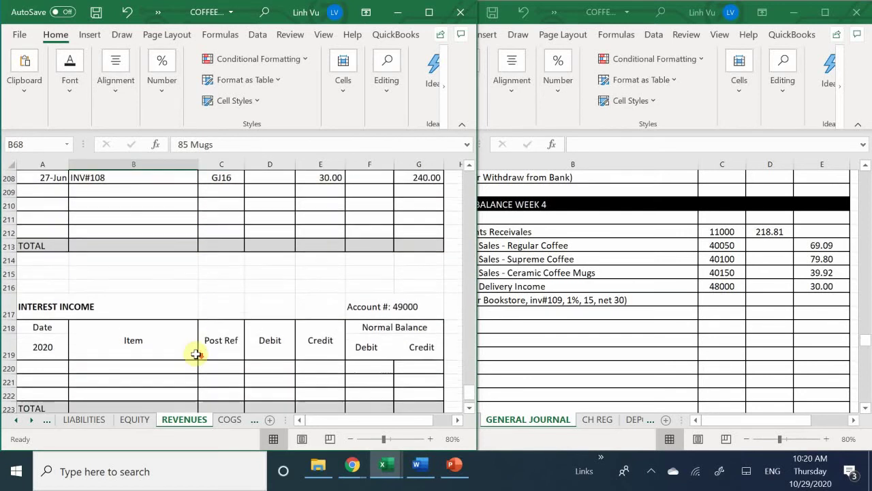
scroll(196, 356, "up", 3)
scroll(197, 358, "up", 4)
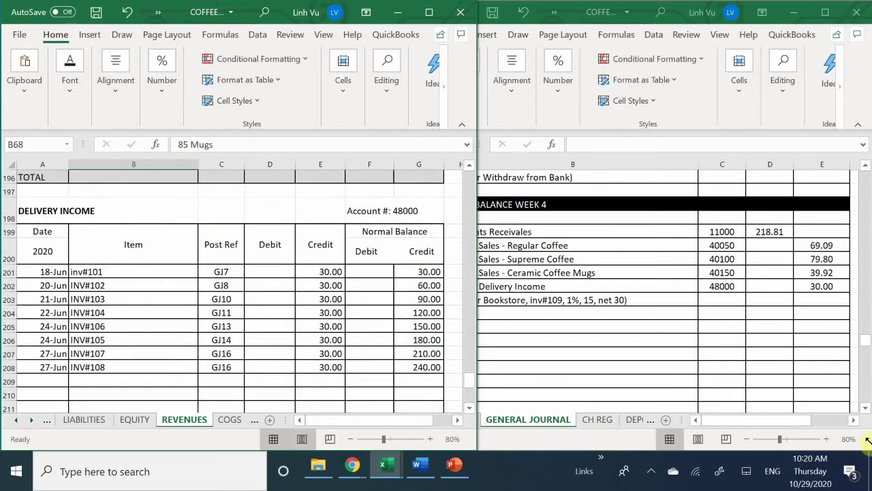
left_click(50, 383)
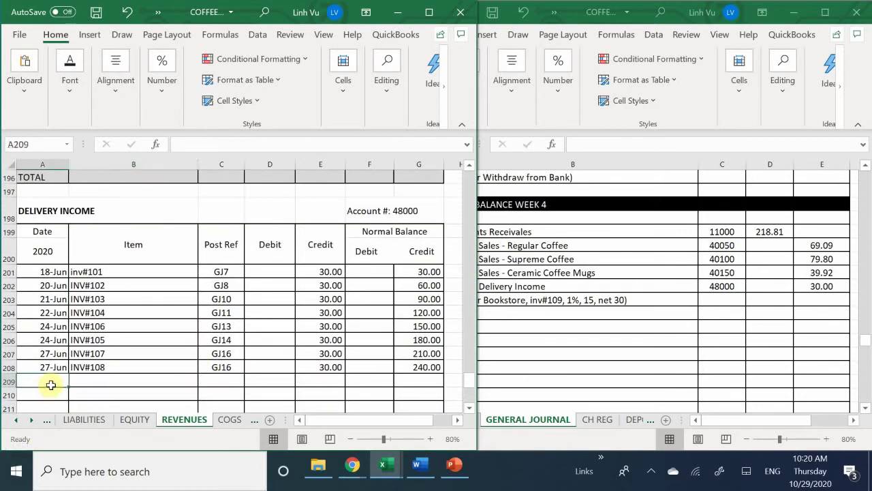
type("6/2")
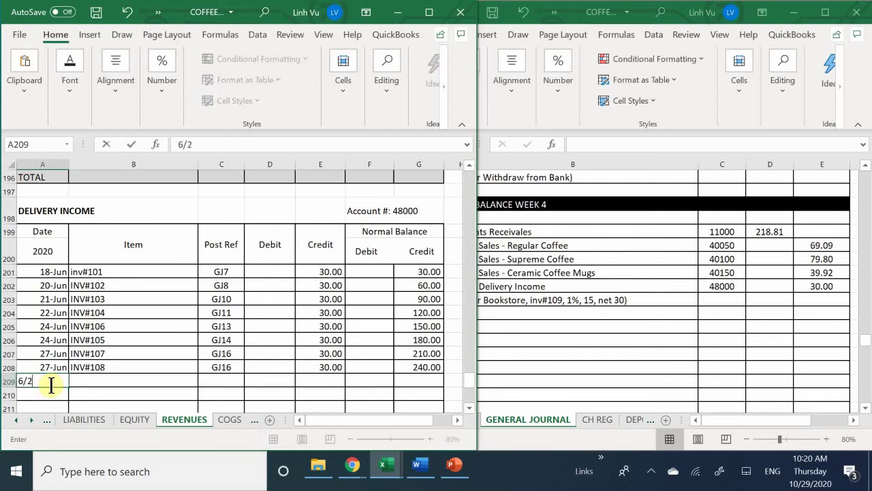
type("9")
key("Return")
- Enter the item INV#109 in B209 and the posting reference GJ19 in C209 of the Delivery Income ledger
key("Up")
key("Right")
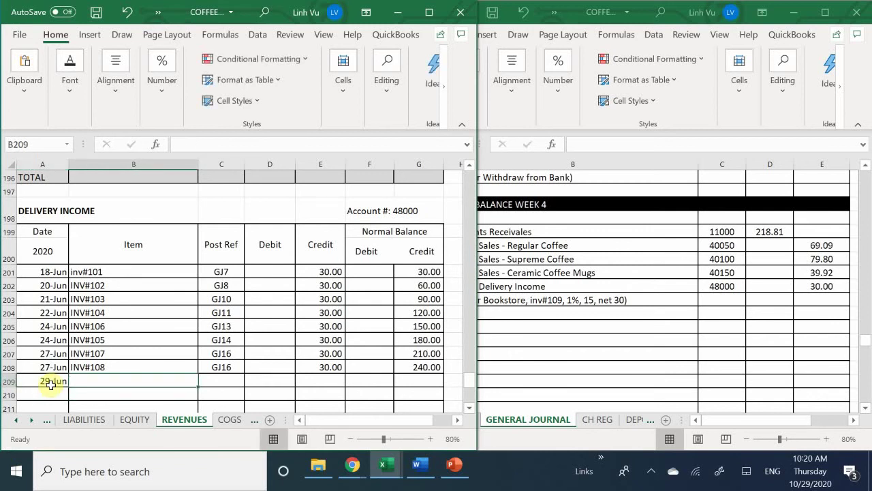
type("INV#1")
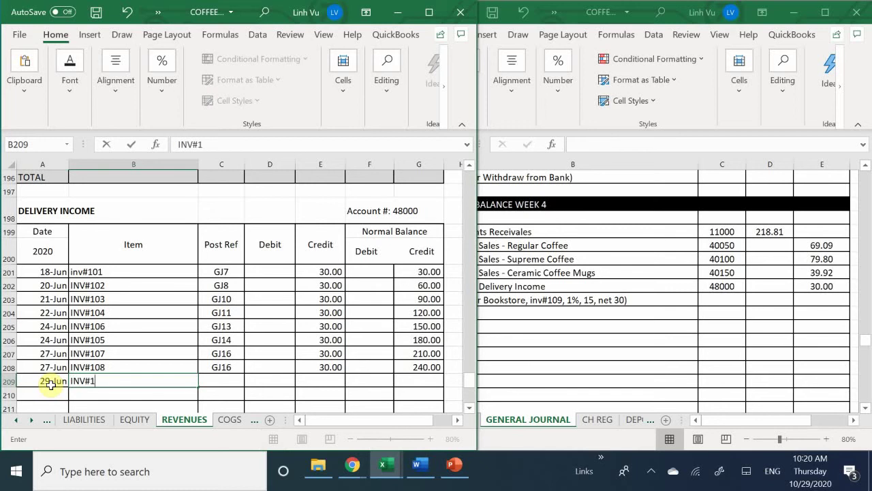
type("09")
key("Tab")
type("GJ")
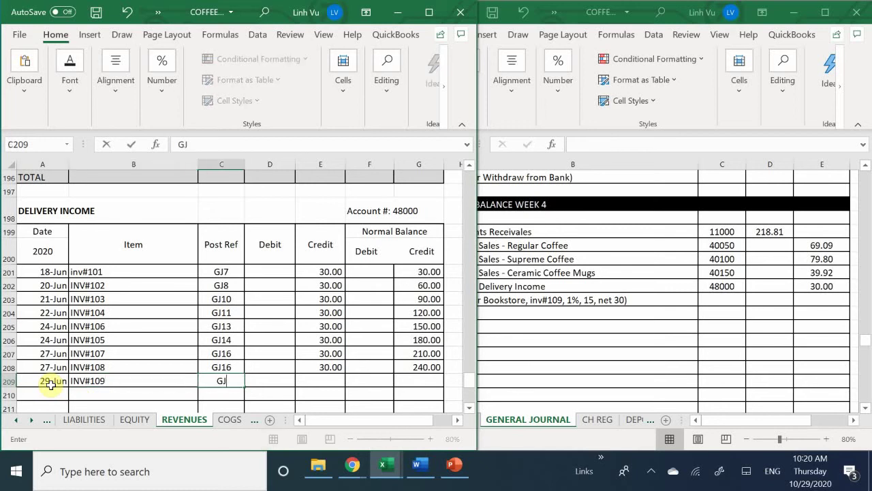
type("19")
key("Tab")
- Enter the credit amount 30 in E209 and extend the running balance formula from G208 down to G209
key("Tab")
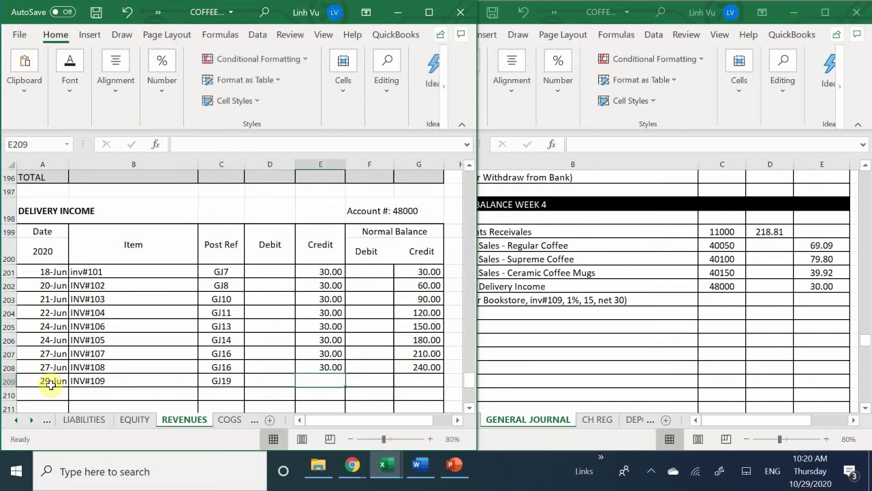
type("30")
key("Return")
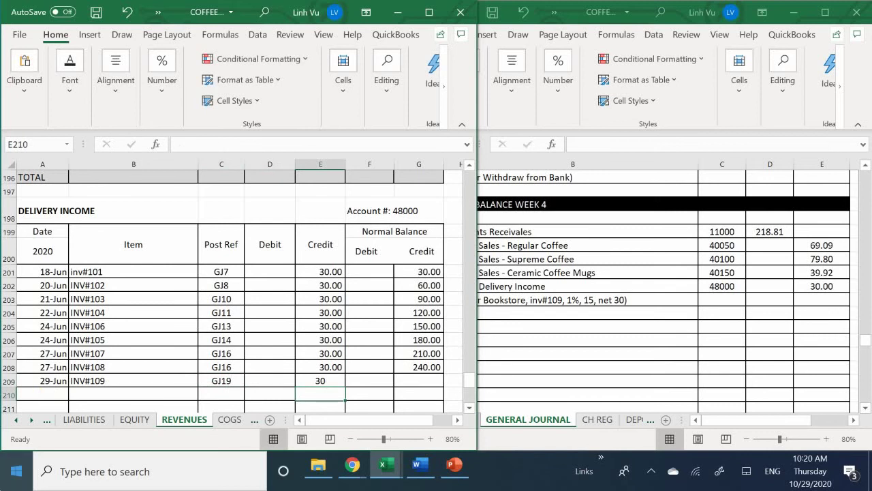
left_click(424, 367)
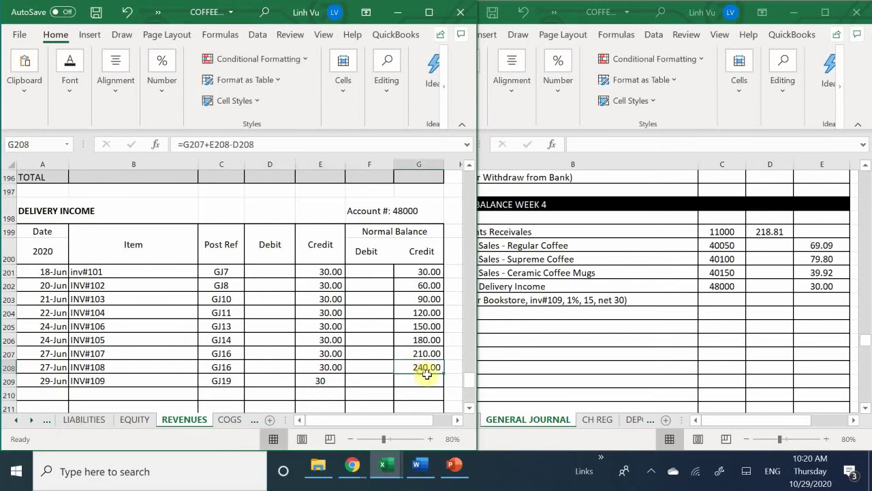
left_click_drag(444, 375, 444, 383)
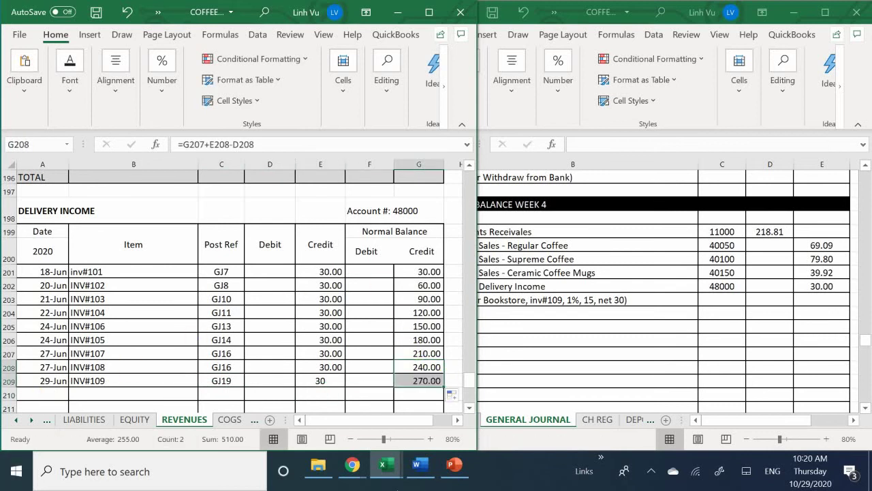
- Switch to the COFFEE CAFE SUBSIDIARY LEDGER workbook and open its CUSTOMERS sheet
left_click(564, 325)
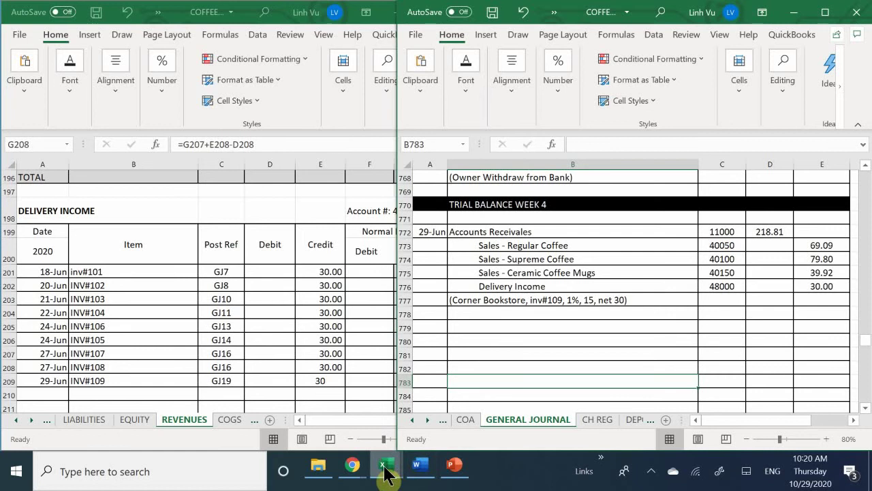
mouse_move(385, 470)
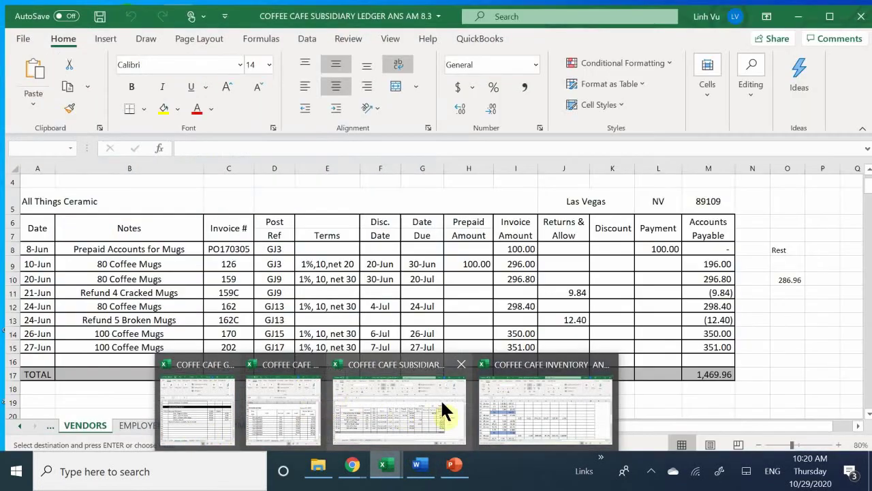
left_click(435, 405)
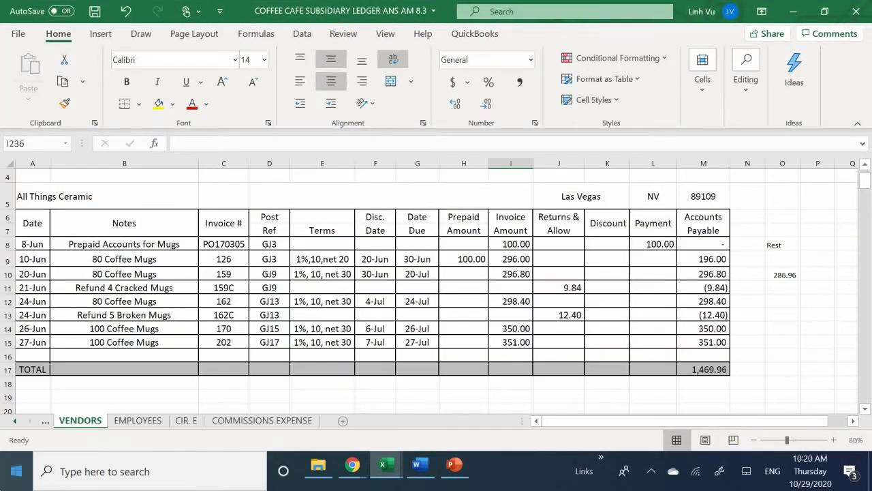
left_click(14, 420)
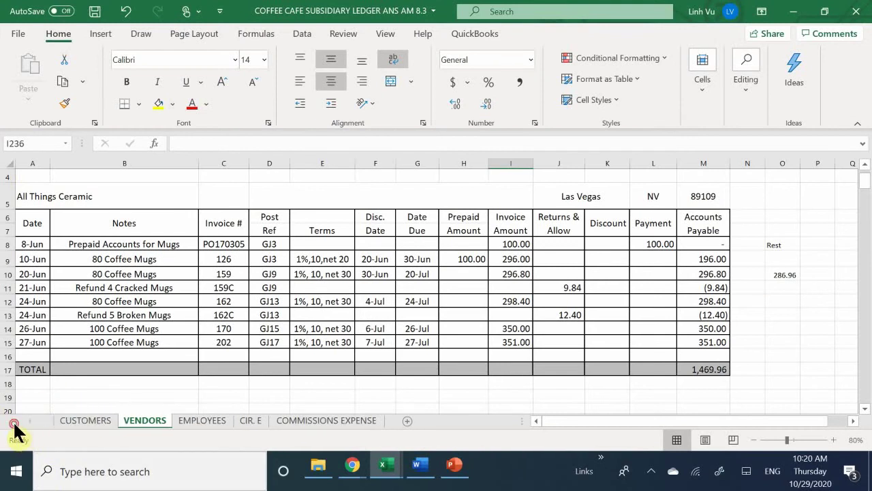
left_click(72, 421)
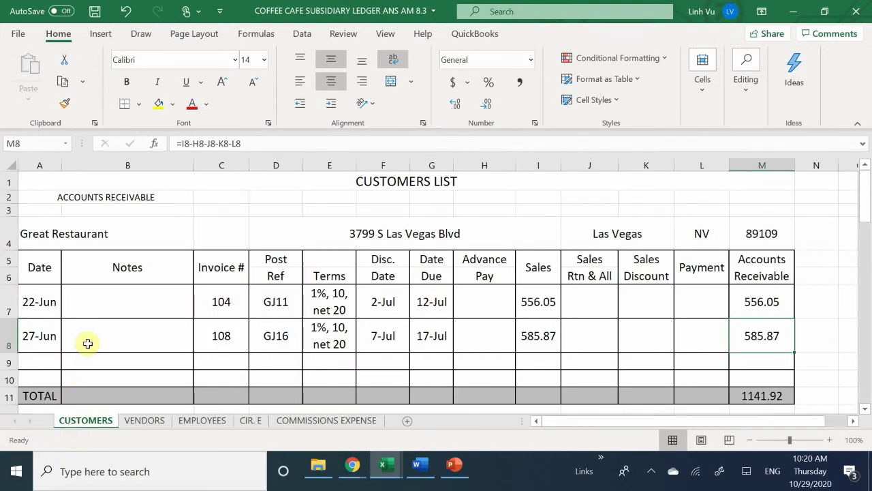
scroll(100, 331, "down", 7)
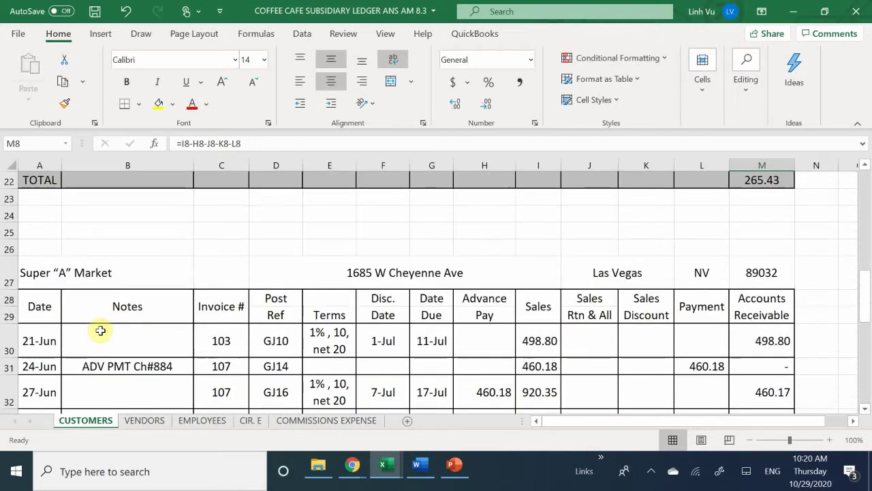
- Enter the date 6/29 in A47, the first empty row of The Corner Bookstore's customer ledger
scroll(101, 331, "down", 5)
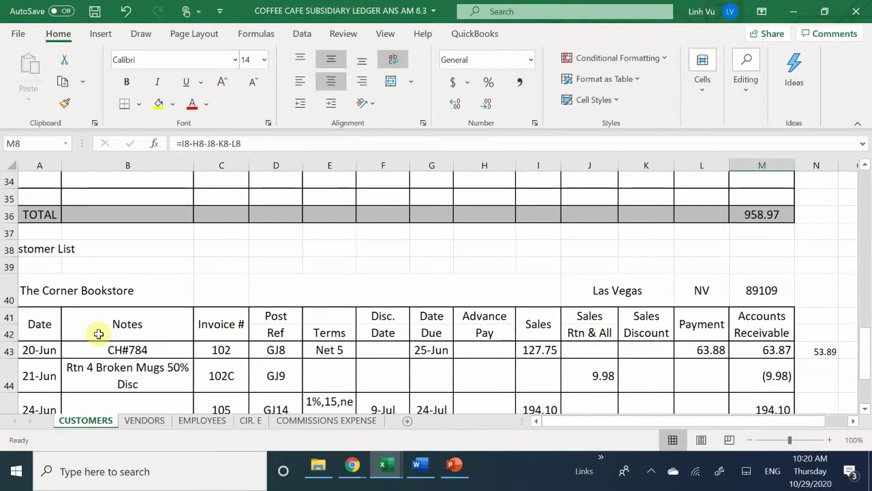
scroll(99, 334, "down", 2)
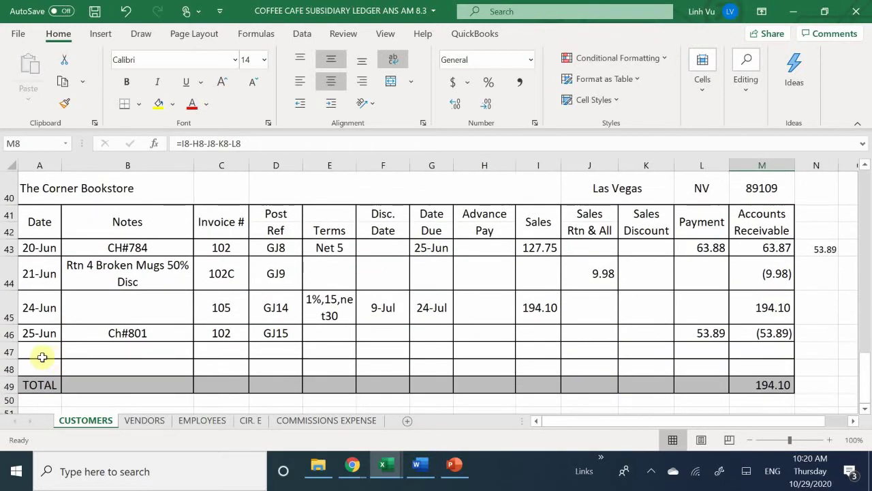
left_click(41, 357)
type("6/")
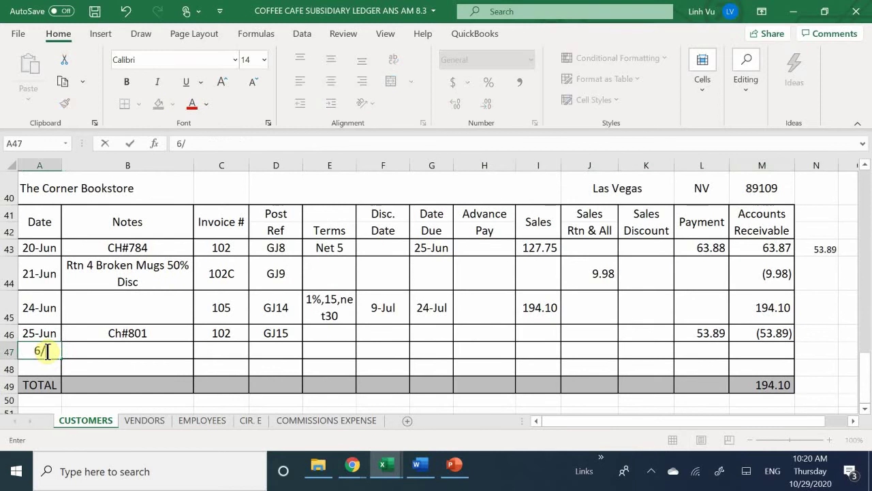
type("29")
key("Tab")
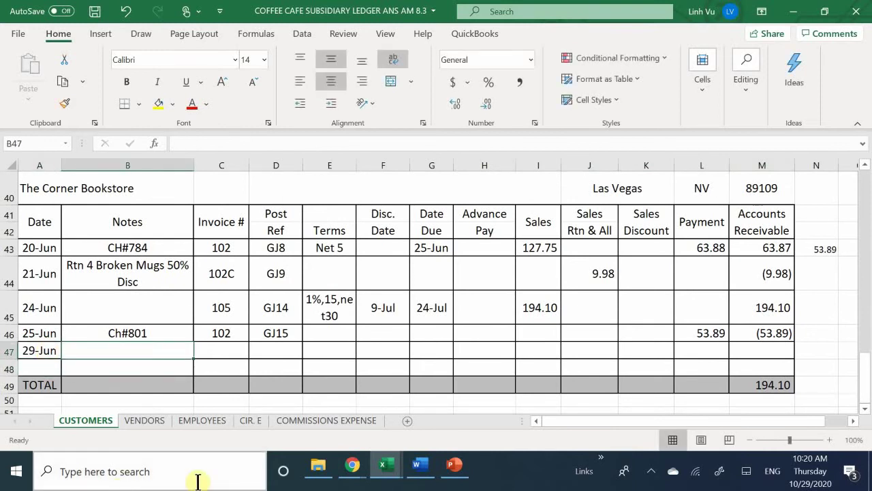
- Enter invoice number 109 in C47 and the posting reference GJ19 in D47 of The Corner Bookstore's ledger
key("Tab")
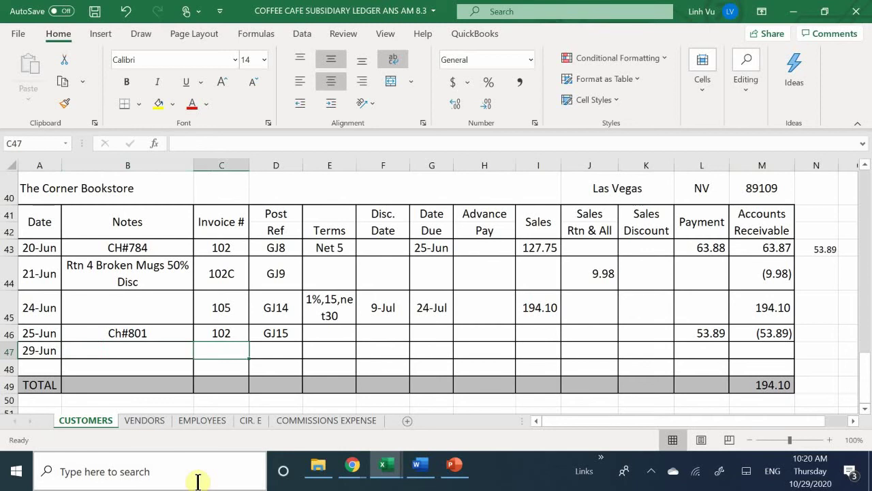
type("109")
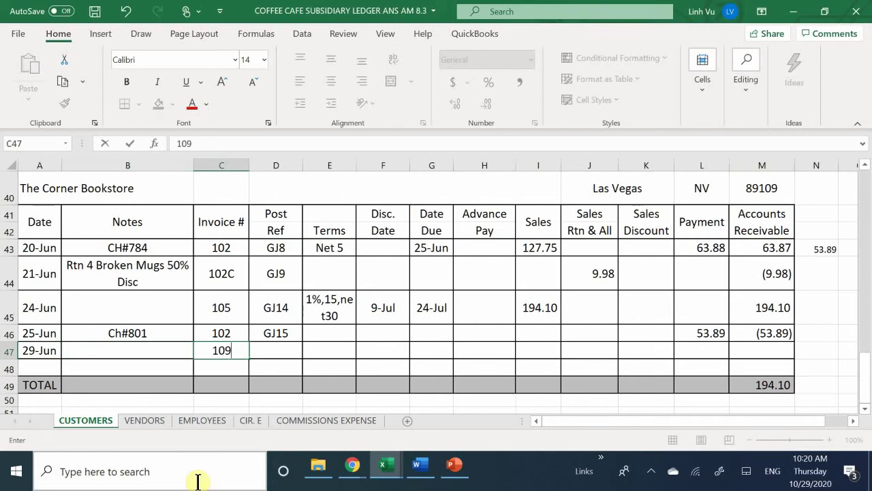
key("Tab")
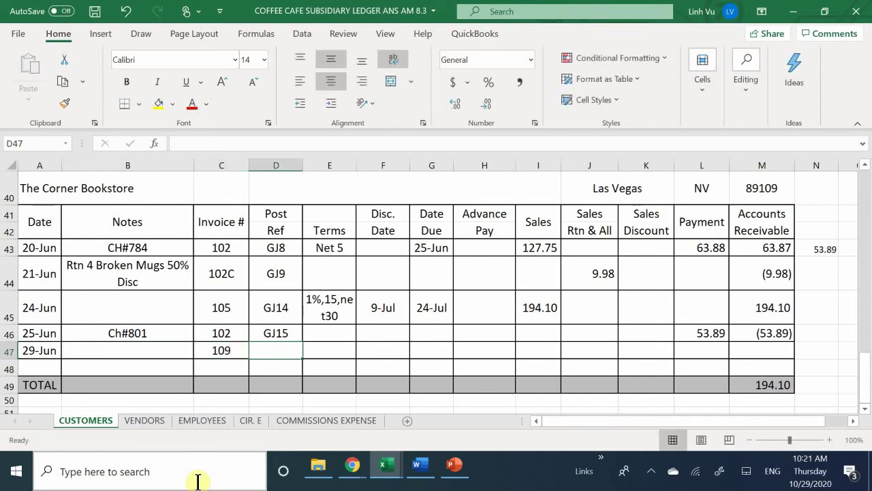
type("GJ")
key("BackSpace")
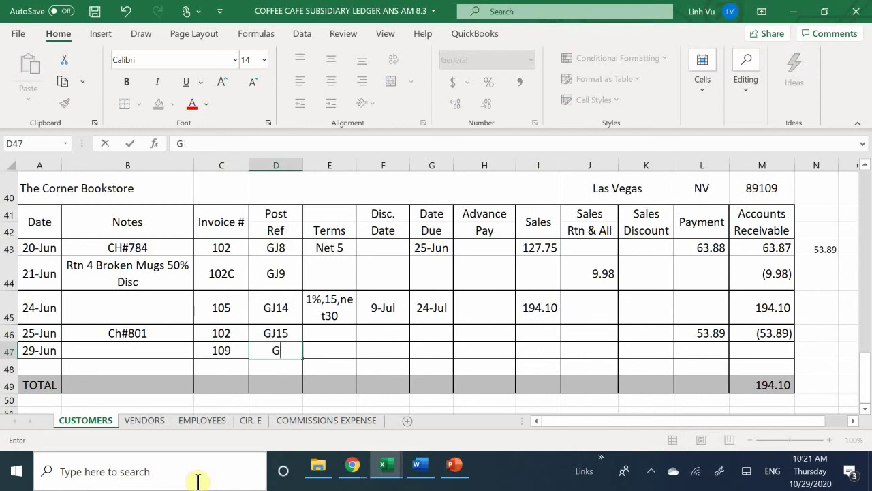
type("J19")
key("Tab")
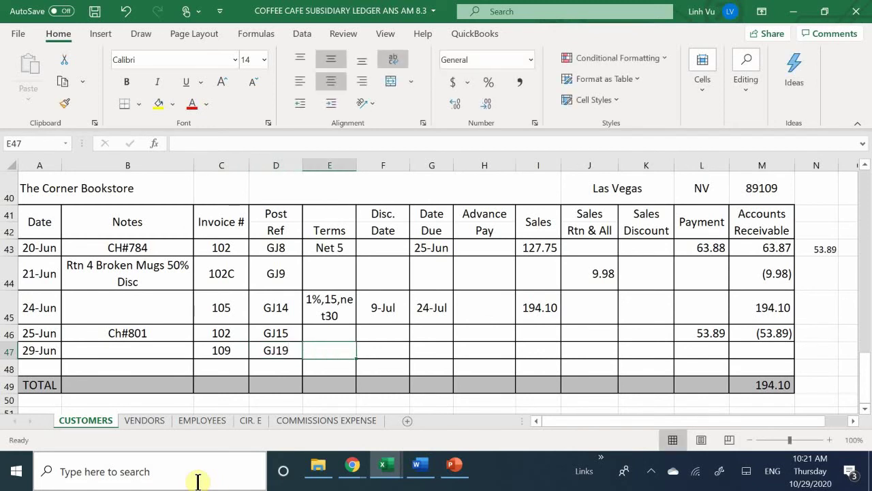
- Fill the terms in E47 with a formula referencing E45 and auto-fit the height of row 47
type("=")
key("Up")
key("Up")
key("Return")
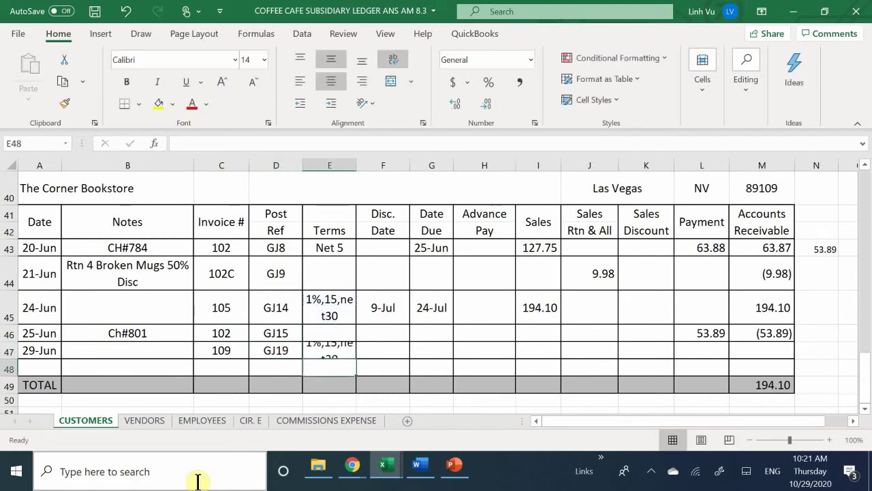
key("Up")
key("Right")
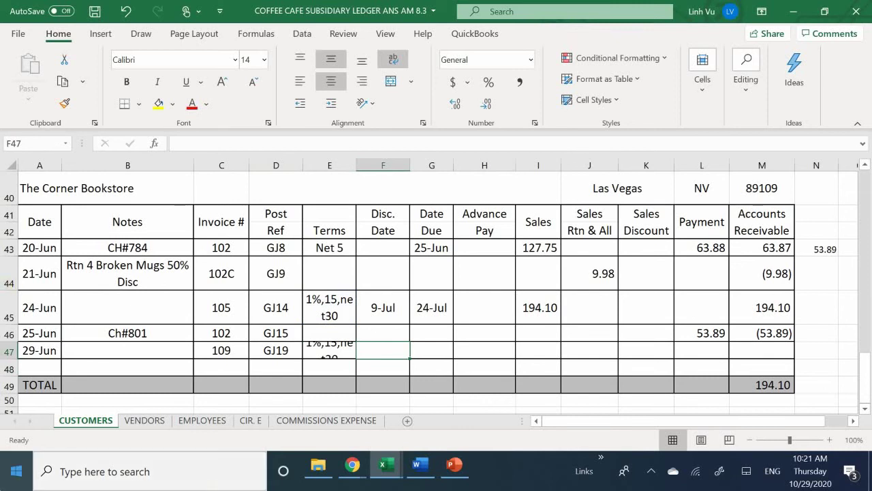
left_click(20, 355)
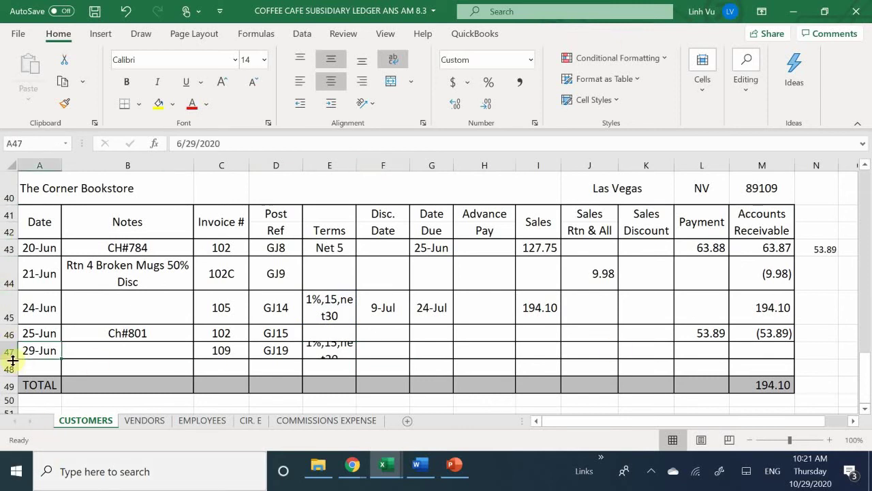
double_click(18, 360)
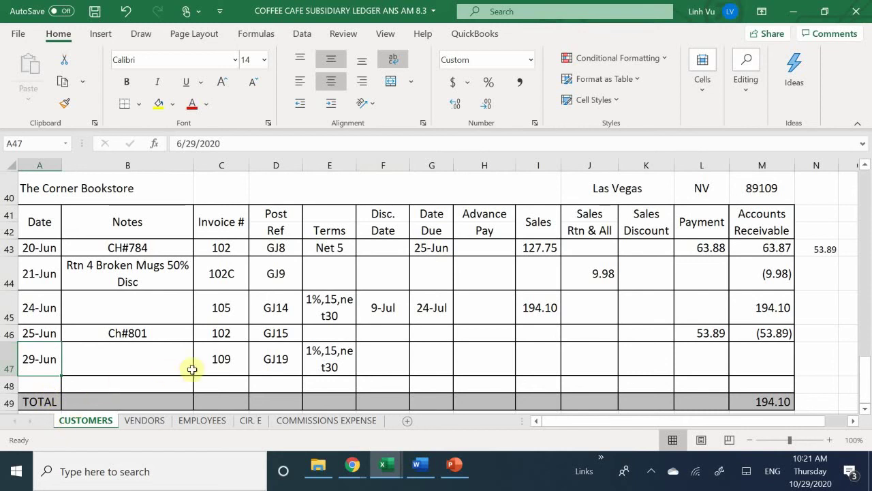
- Enter the discount date 7/14 in F47 and the due date 7/29 in G47
left_click(381, 353)
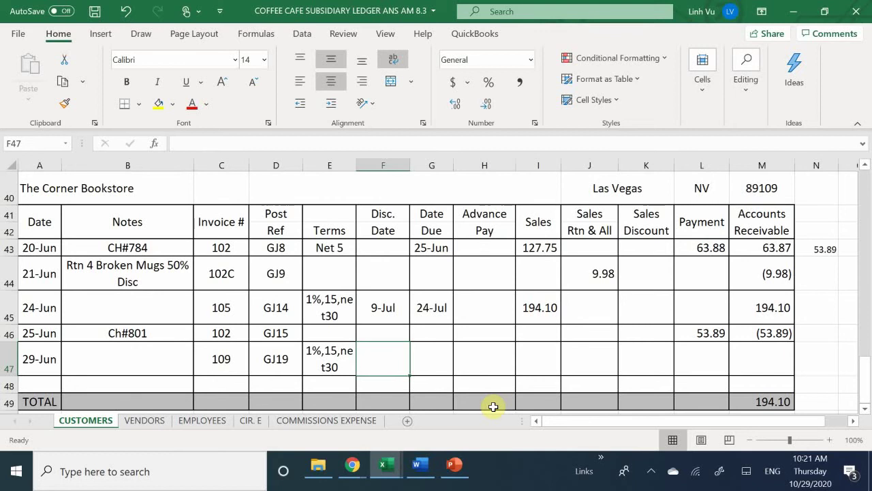
type("7/14")
key("Tab")
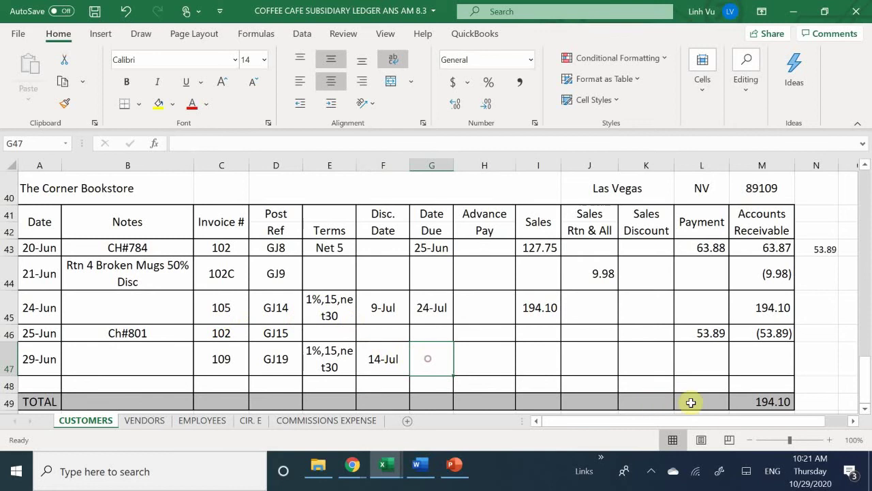
type("7")
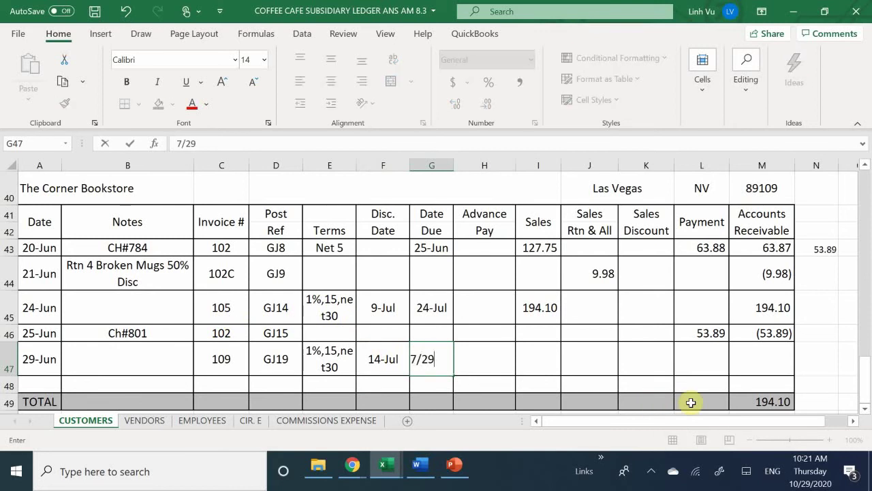
type("/29")
key("Tab")
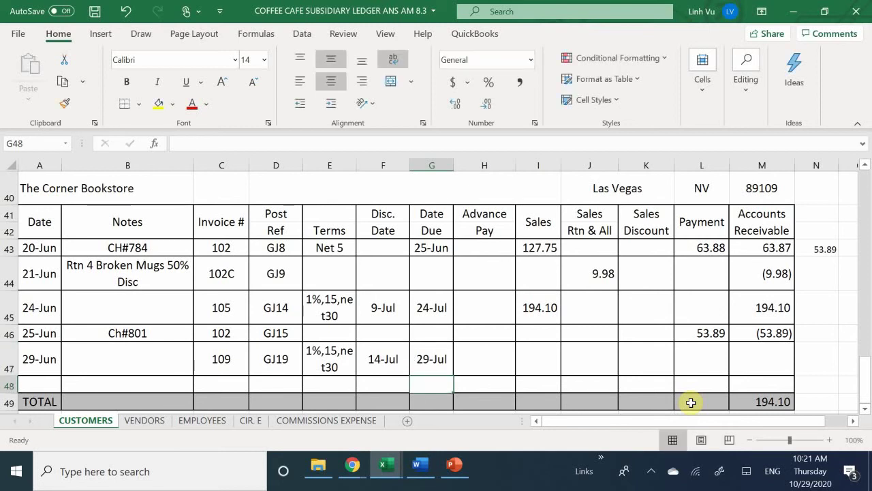
- Enter the sales amount 218.81 in I47 and extend the accounts receivable formula from M46 down to M47
key("Tab")
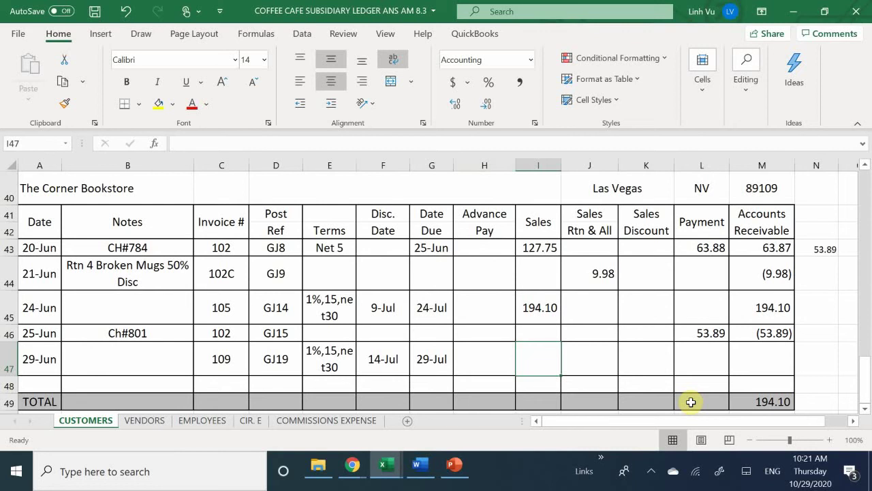
type("218")
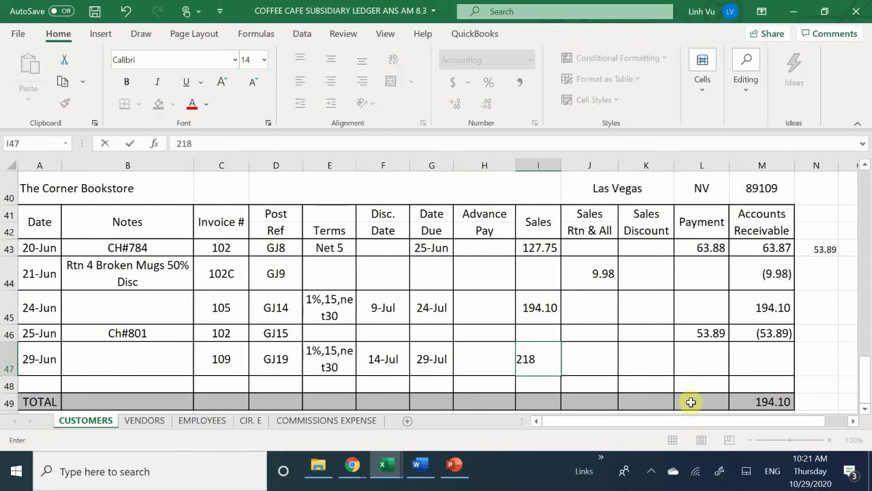
key("Return")
key("Right")
key("Right")
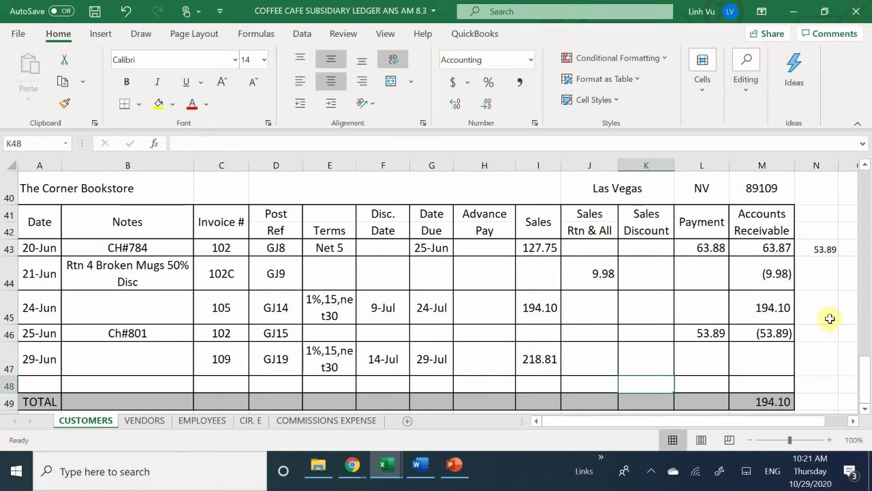
left_click(764, 329)
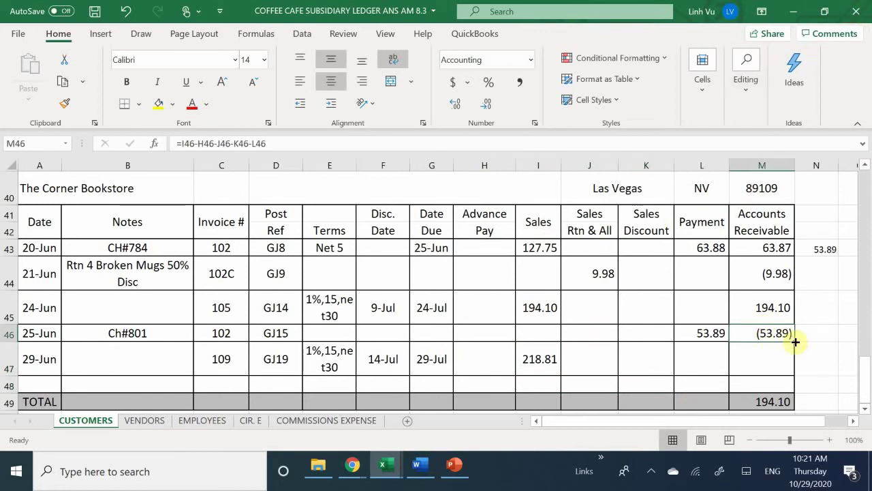
left_click_drag(794, 341, 789, 370)
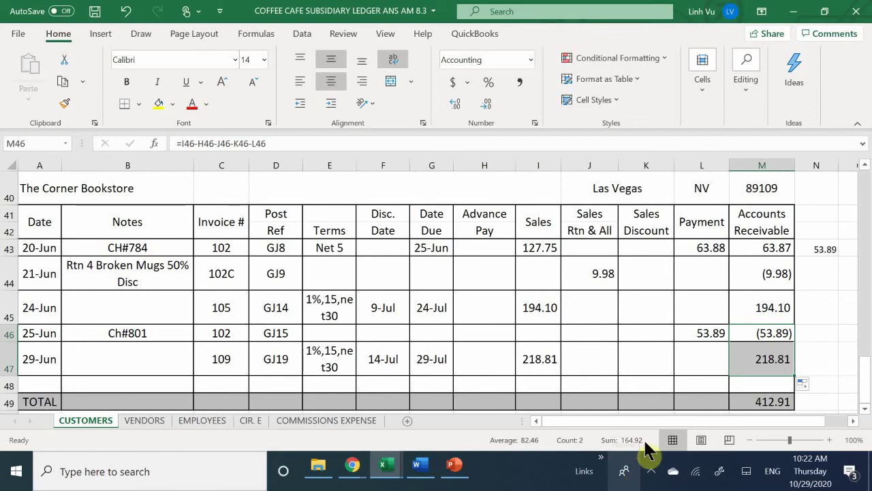
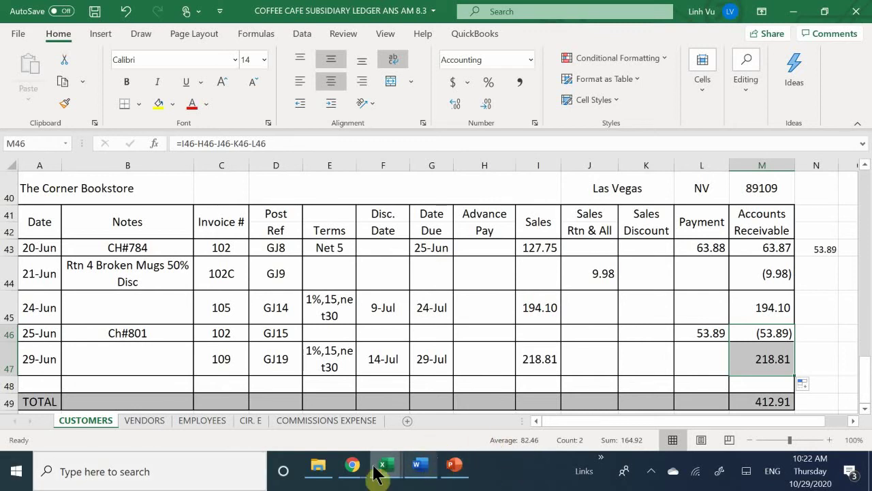
- Switch to the COFFEE CAFE INVENTORY workbook and open its REG COFFEE sheet
mouse_move(383, 467)
left_click(563, 403)
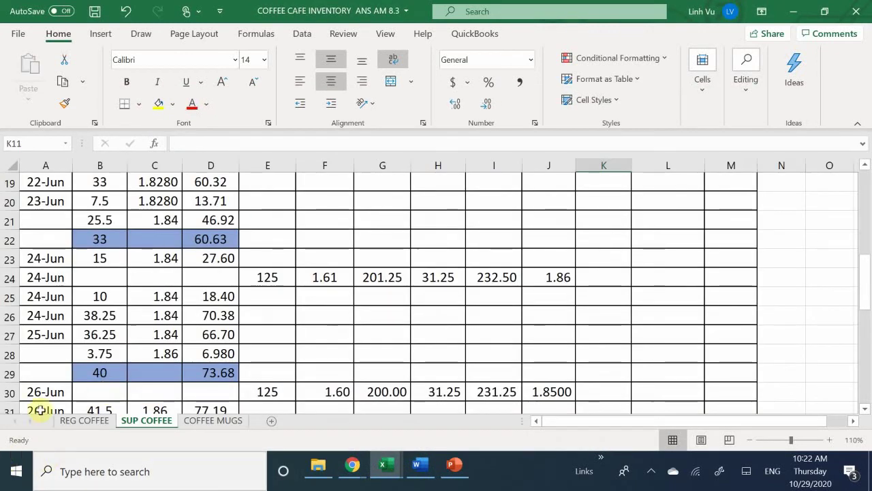
left_click(81, 420)
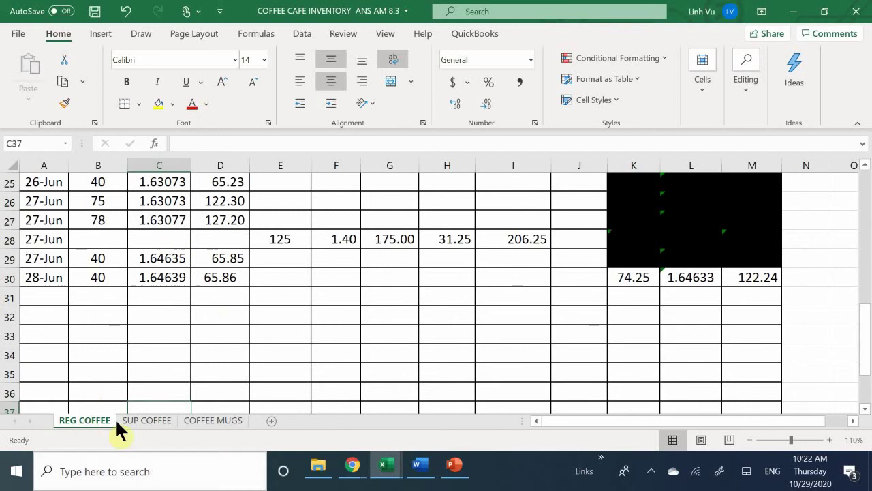
- Enter the date 6/29 in A31 and the quantity 21 in B31 of the regular coffee inventory record
left_click(59, 297)
type("6")
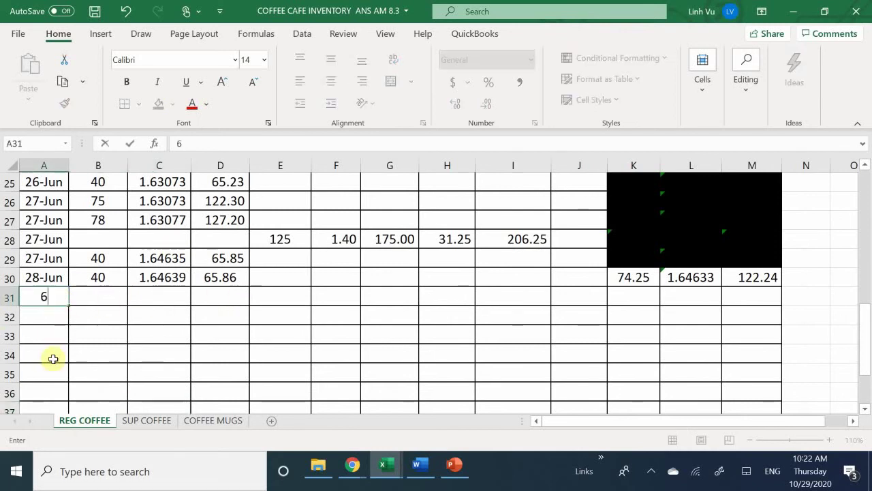
type("/29")
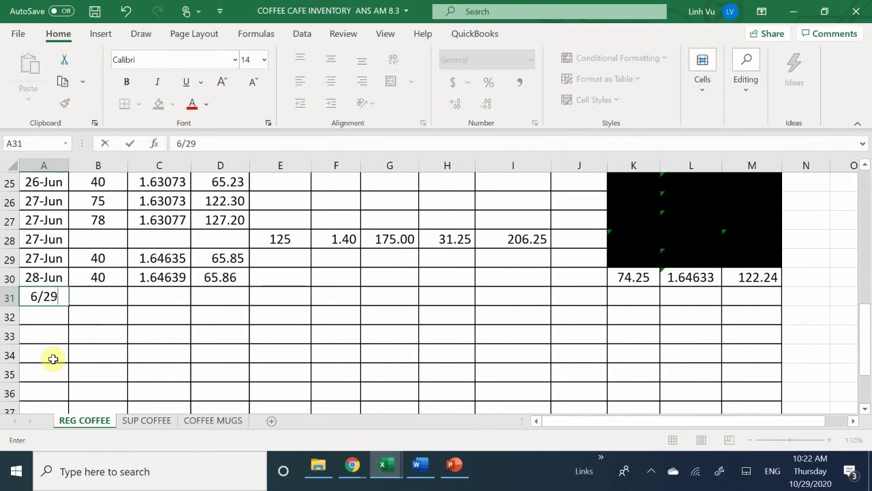
key("Tab")
type("21")
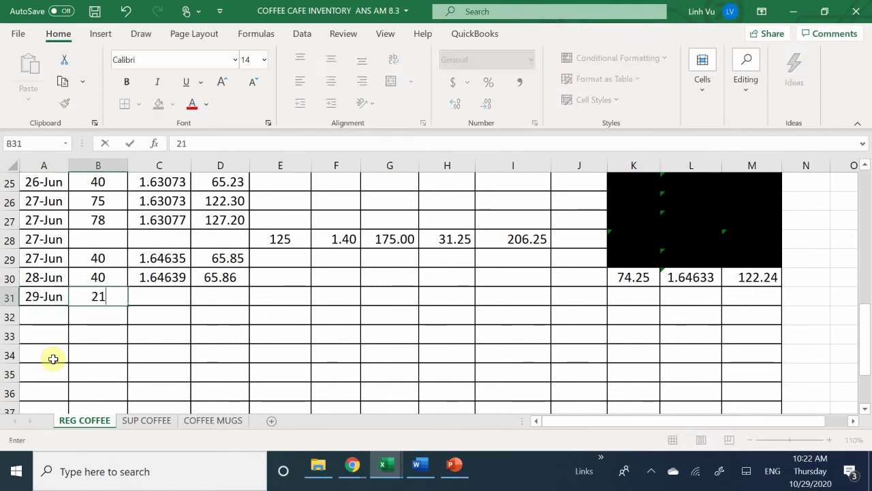
key("Tab")
- Set the unit cost in C31 with a formula referencing the previous balance's unit cost in L30
type("=")
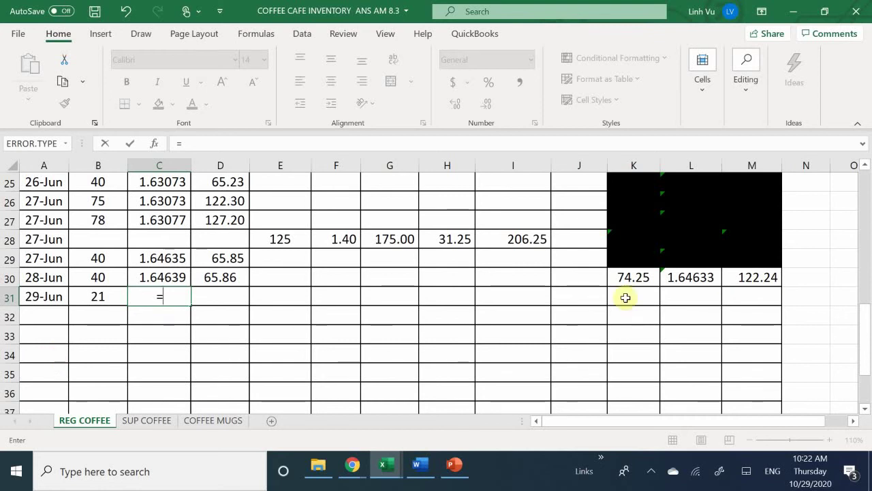
left_click(684, 277)
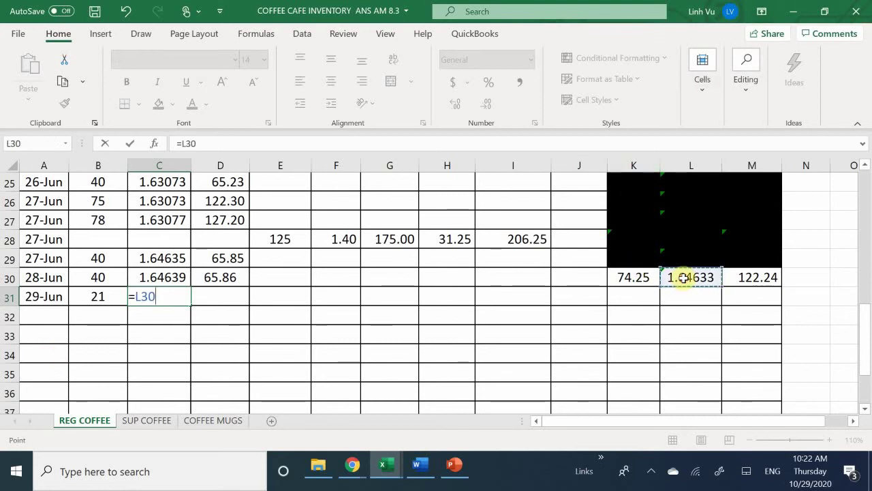
key("Return")
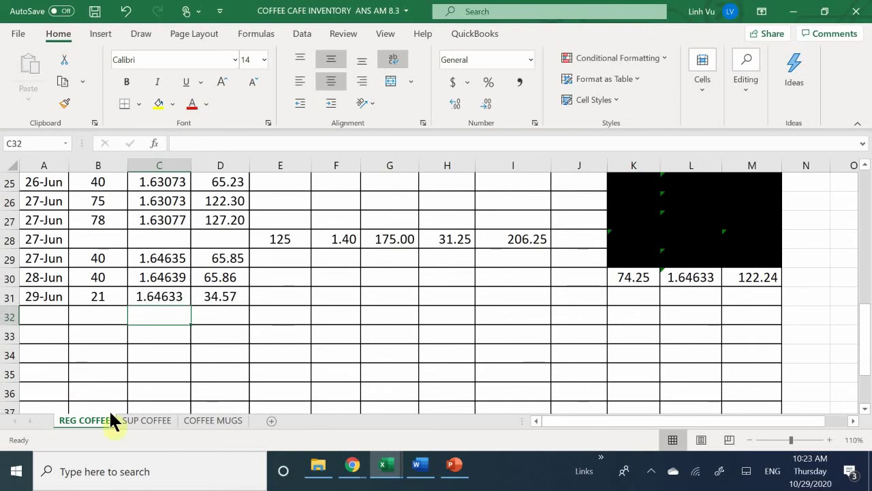
- Calculate the remaining quantity in K31 with the formula =K30-B31
left_click(641, 296)
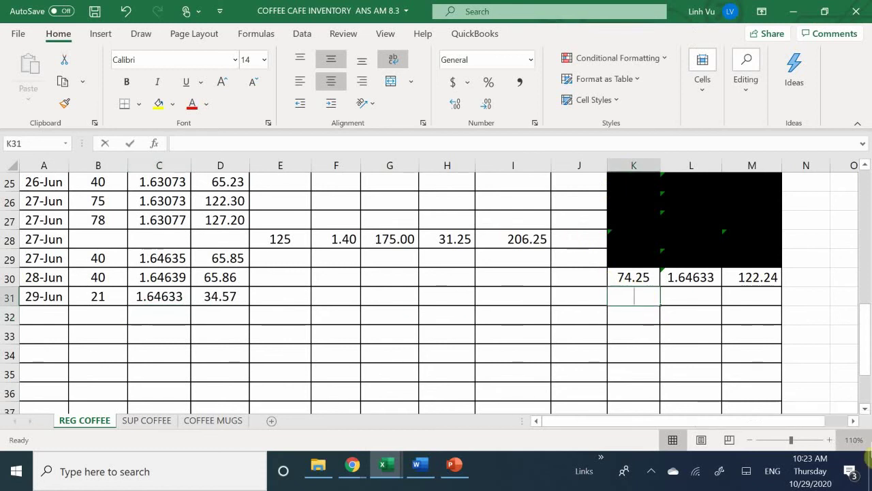
type("=")
key("Up")
type("-")
key("Left")
key("Left")
key("Left")
key("Left")
key("Left")
key("Left")
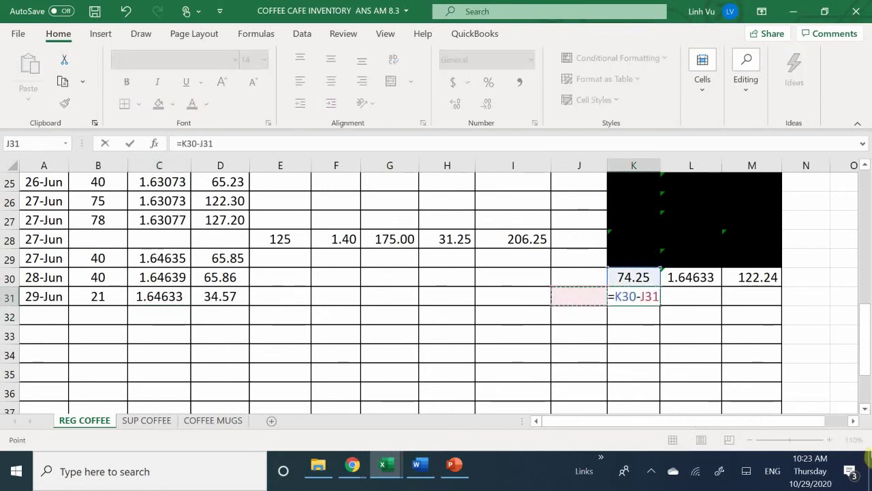
key("Left")
key("Left")
key("Left")
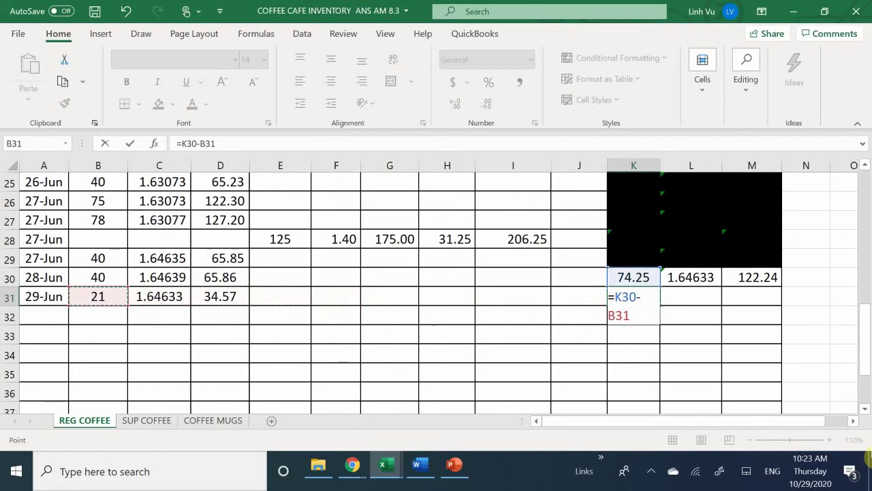
key("Return")
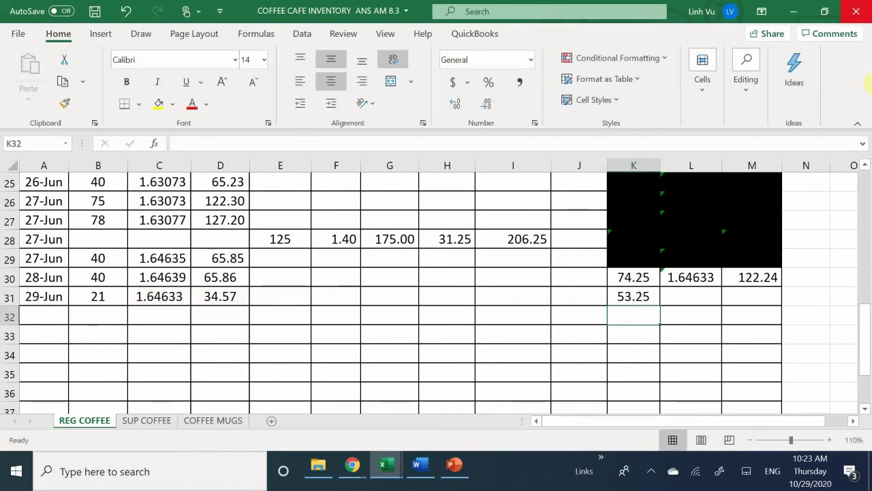
- Calculate the remaining inventory total in M31 with the formula =M30-D31
left_click(743, 296)
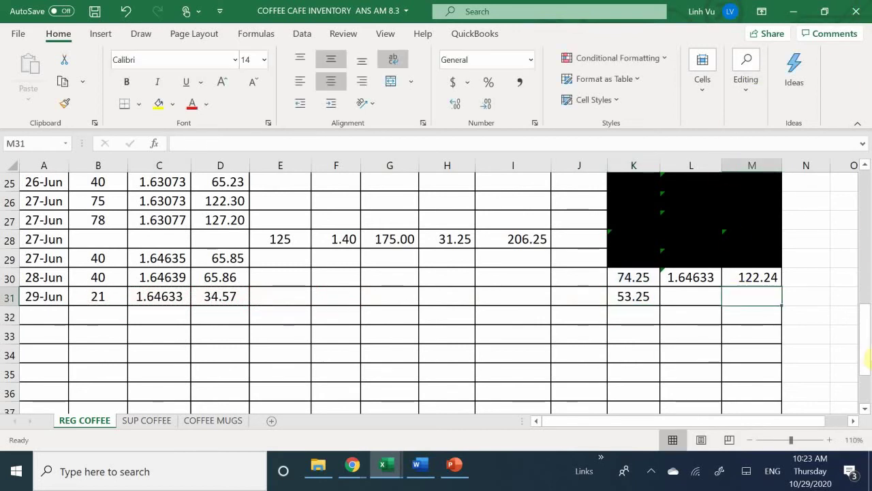
type("=")
key("Up")
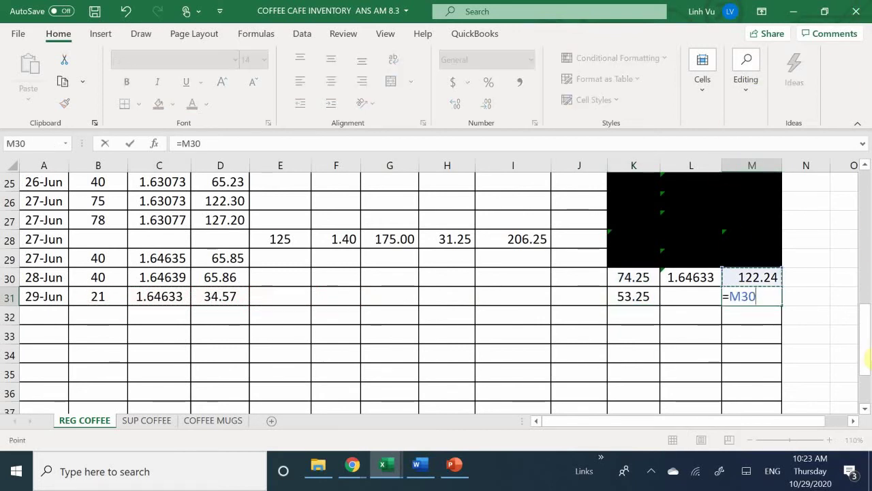
type("-")
key("Left")
key("Left")
key("Left")
key("Left")
key("Left")
key("Left")
key("Left")
key("Left")
key("Left")
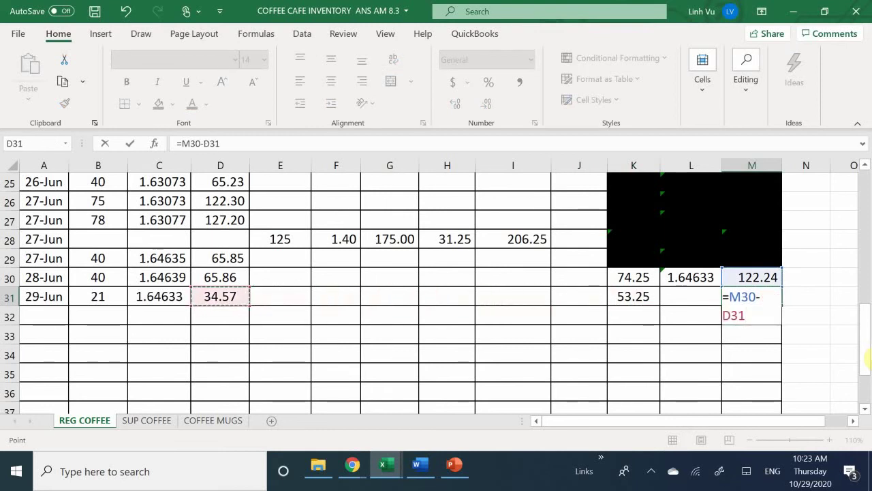
key("Return")
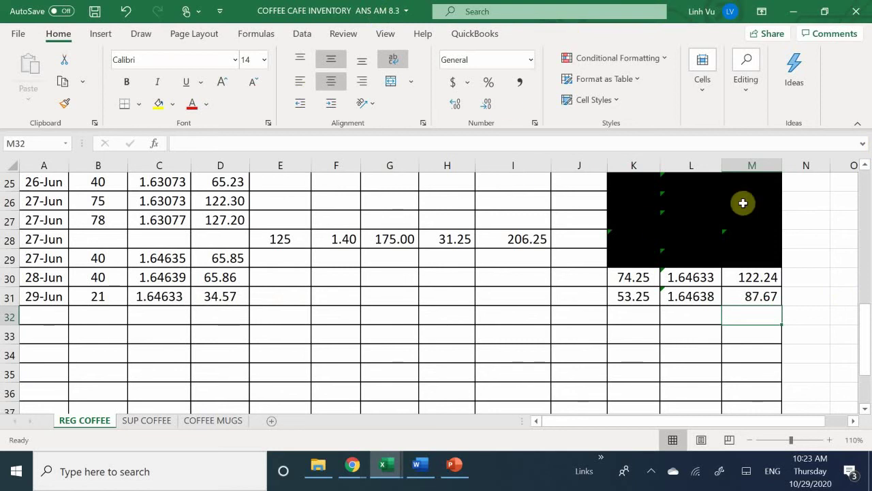
- Black out the superseded 28-Jun balance in K30:M30 with black fill and black font
left_click_drag(648, 276, 746, 275)
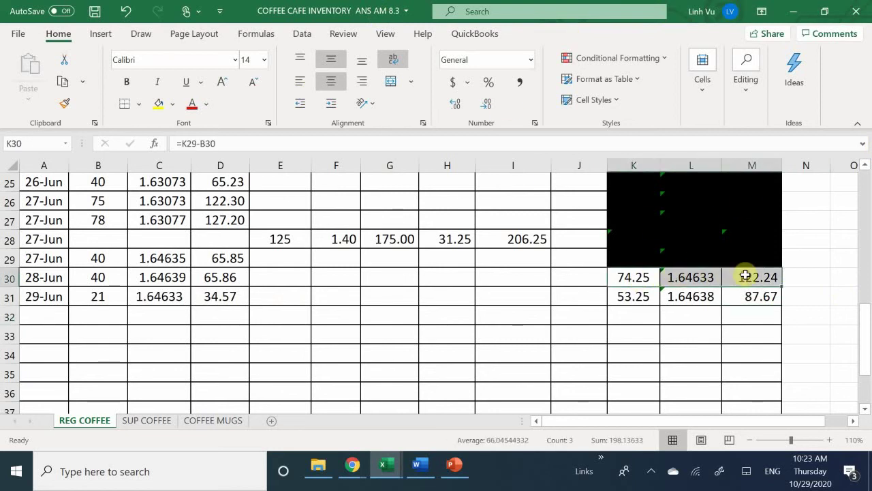
left_click(194, 108)
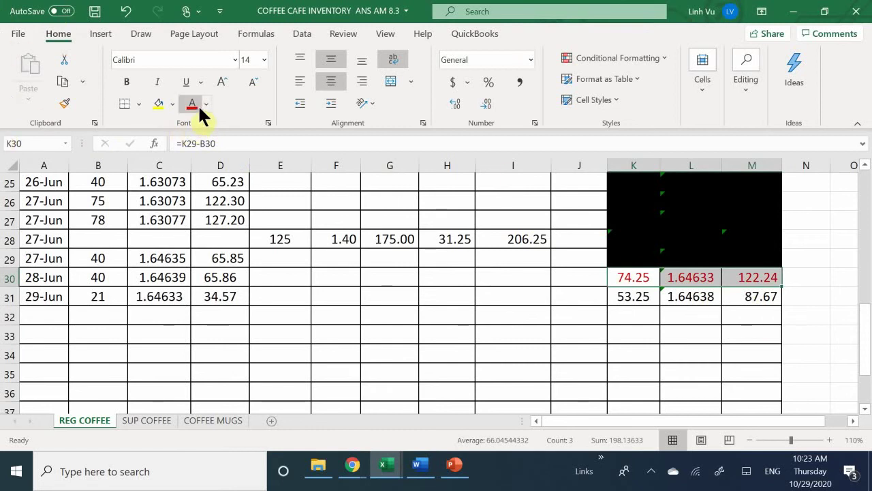
left_click(172, 103)
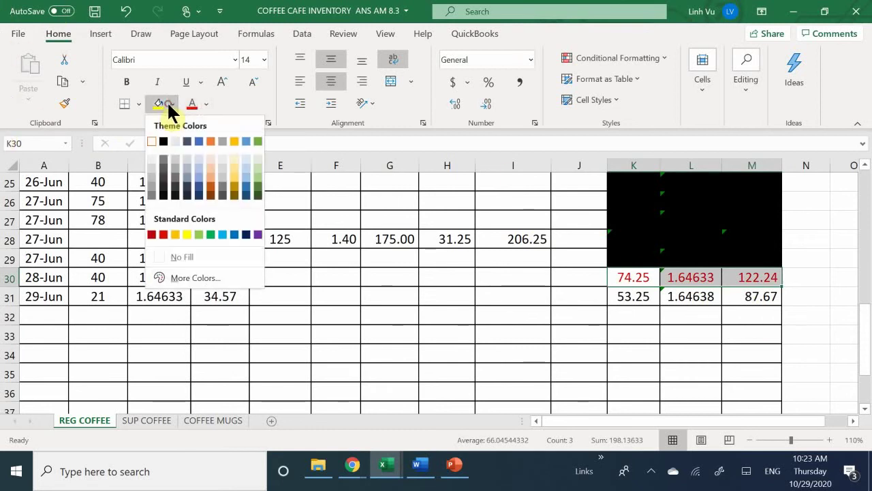
left_click(161, 141)
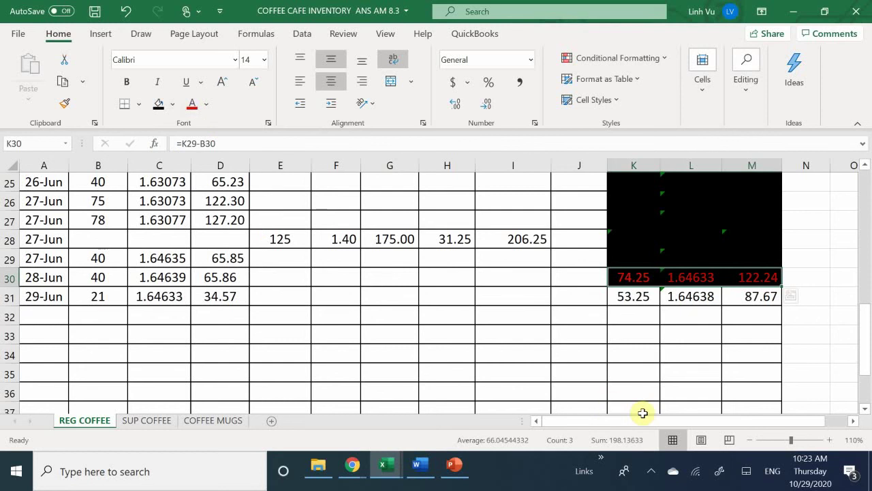
left_click(204, 104)
left_click(202, 122)
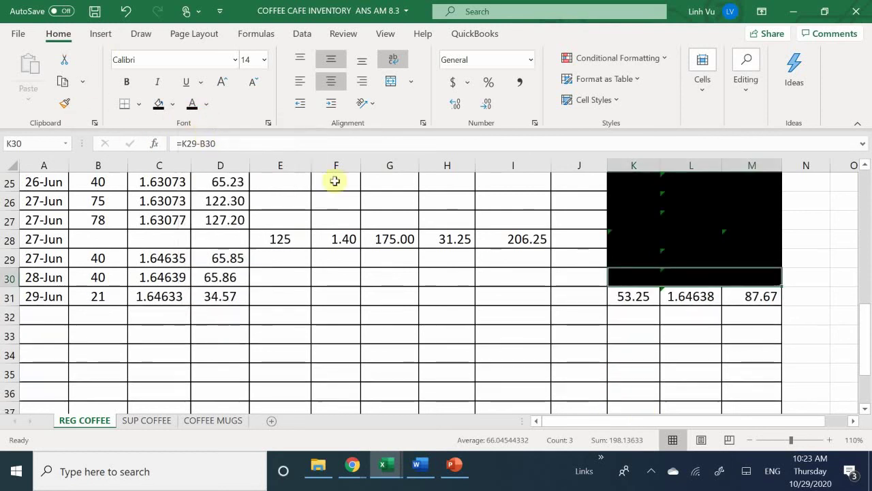
left_click(678, 354)
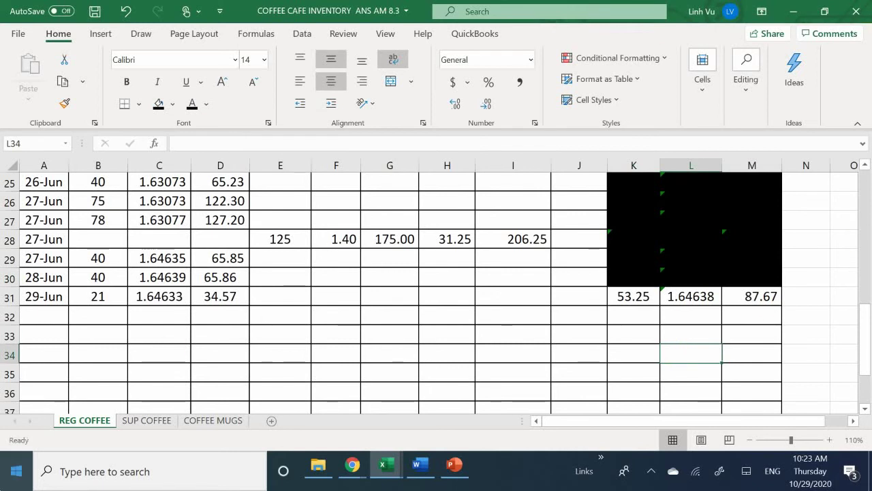
- On the SUP COFFEE sheet, enter the date 6/29 in A41 and the quantity 20 in B41
left_click(127, 423)
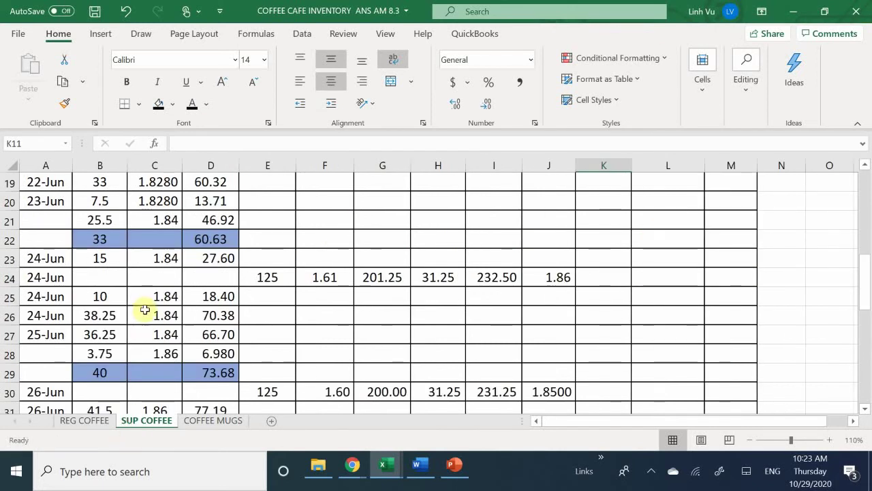
scroll(144, 308, "down", 3)
scroll(107, 323, "down", 3)
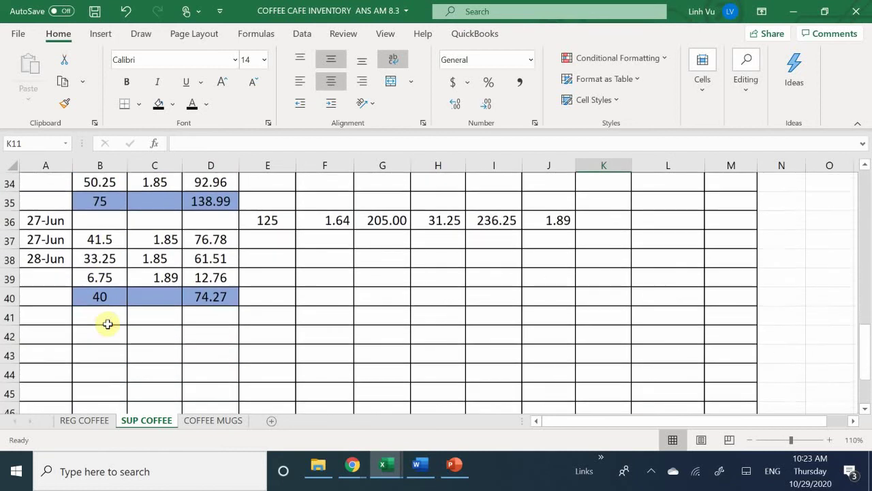
scroll(84, 317, "up", 1)
left_click(47, 322)
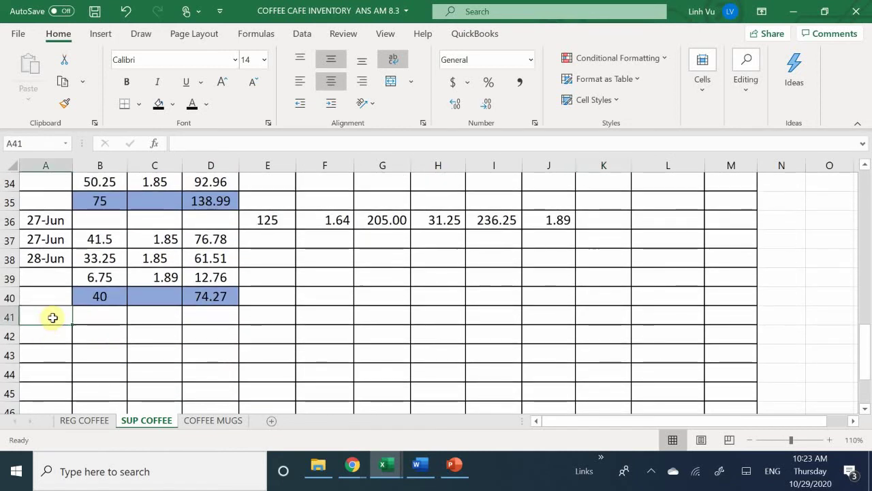
type("6/29")
key("Return")
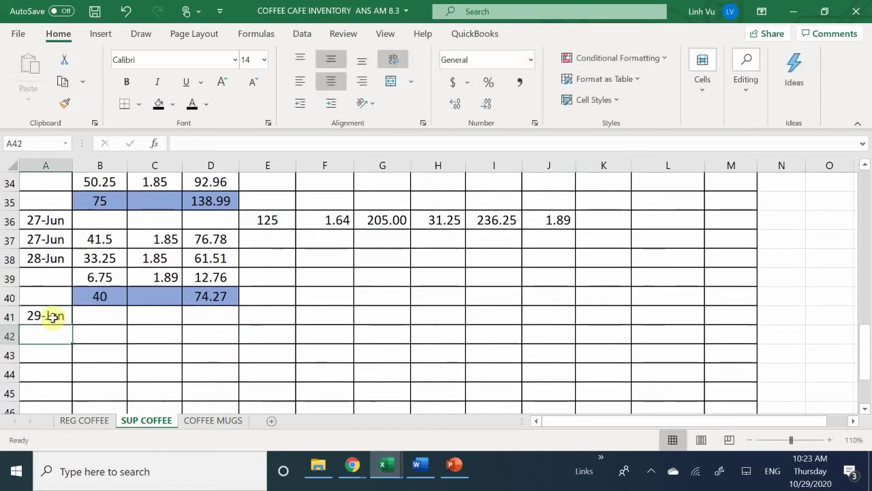
key("Up")
key("Right")
type("20")
key("Return")
key("Up")
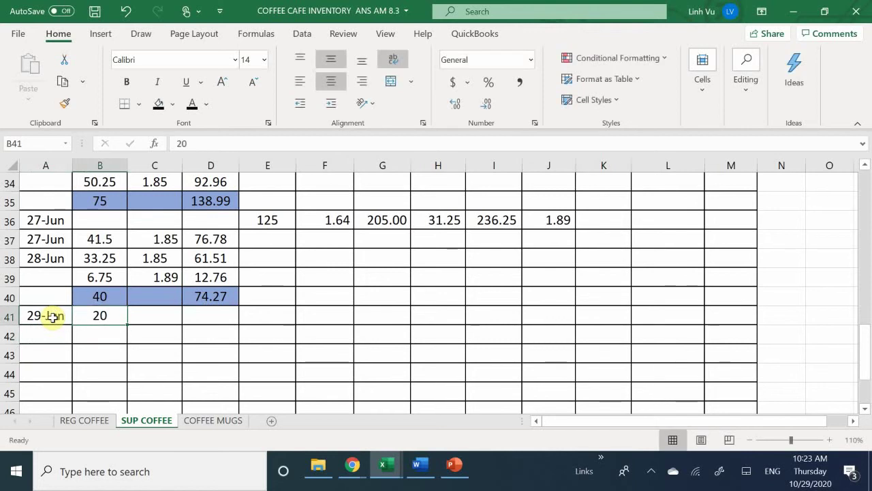
- Set the supreme coffee unit cost in C41 with a formula referencing the inventory-on-hand cost in L10
key("Right")
type("=")
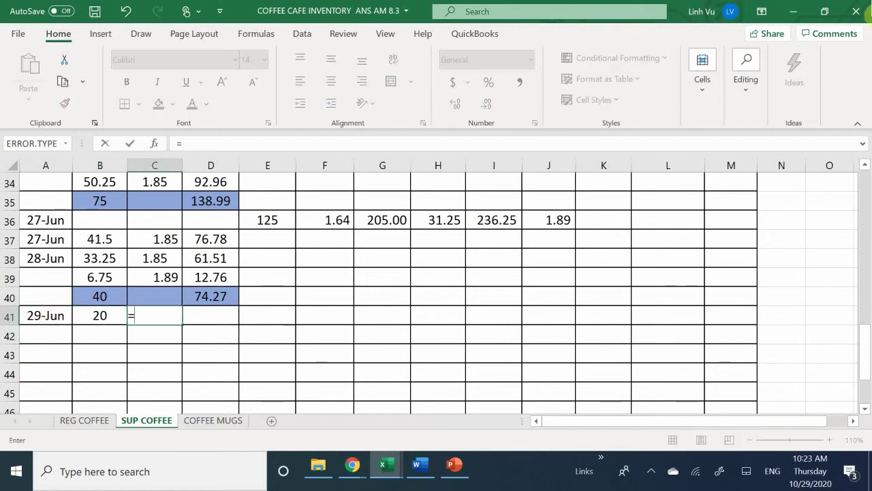
scroll(694, 304, "up", 11)
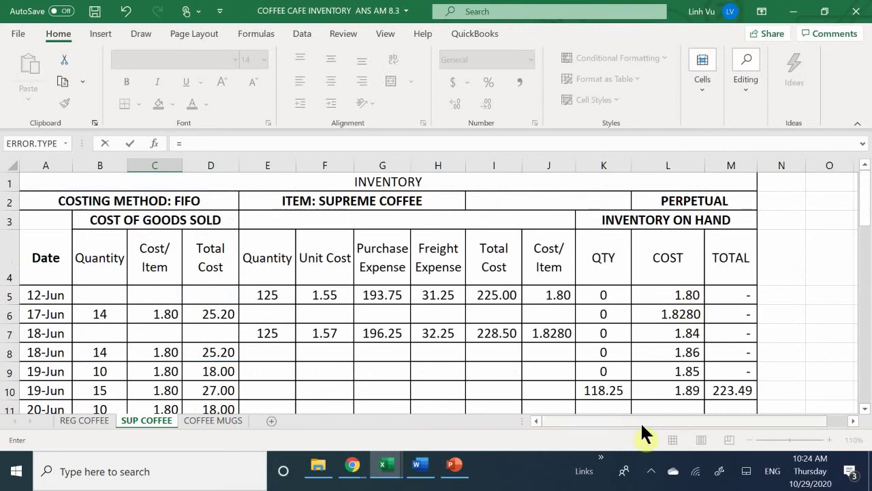
left_click(675, 391)
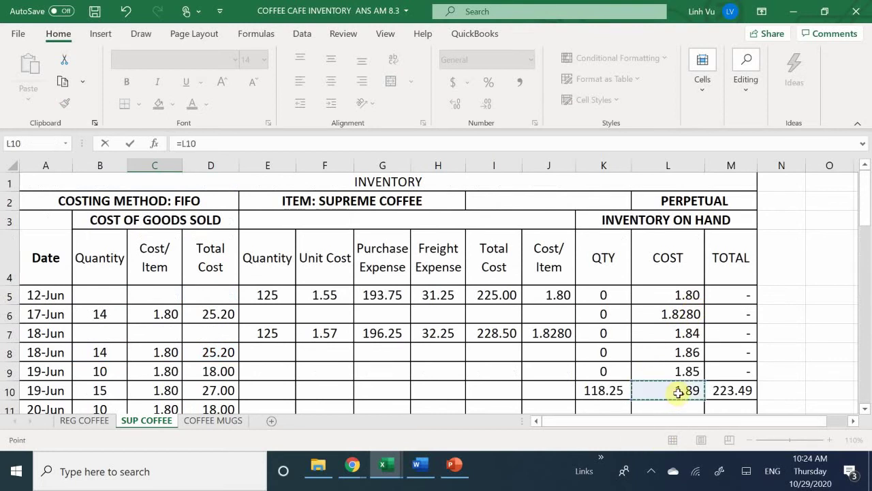
key("Return")
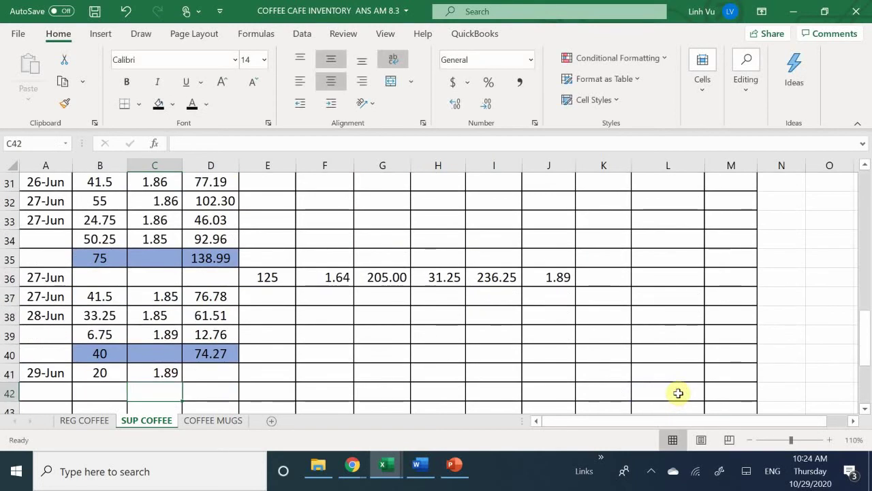
- Calculate the total cost in D41 with the formula =B41*C41, displayed to two decimal places
key("Right")
key("Up")
type("=")
key("Left")
key("Left")
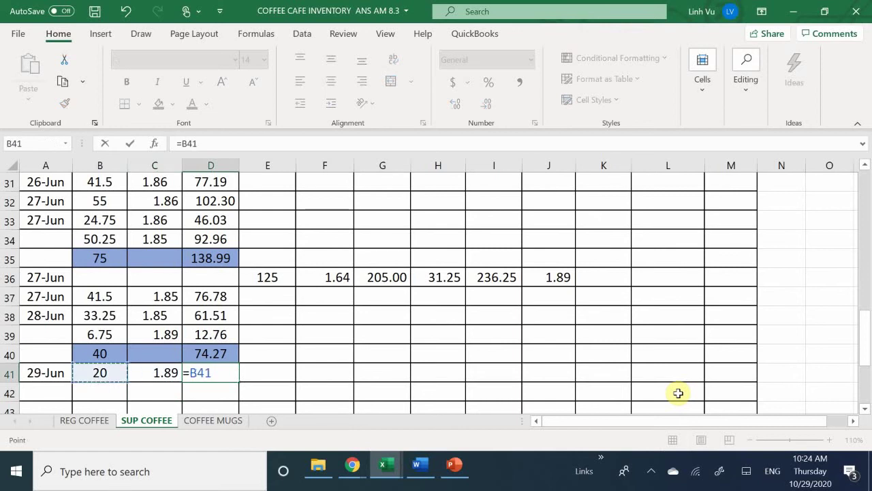
type("*")
key("Left")
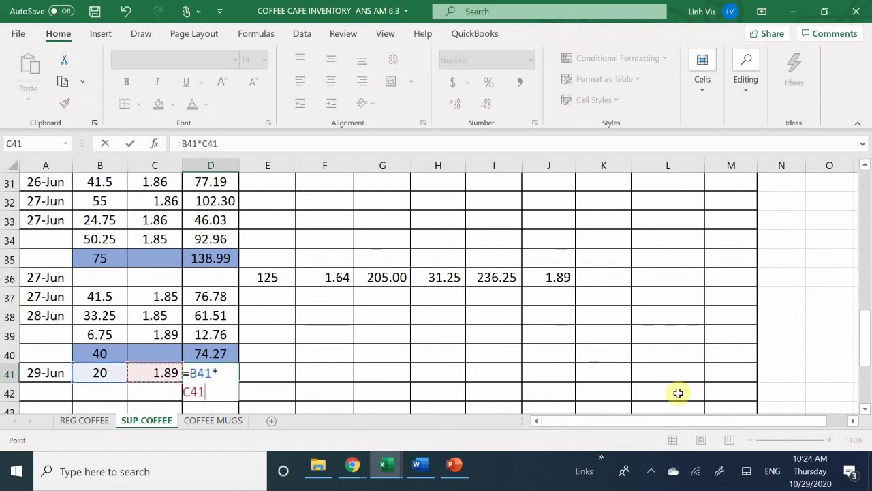
key("Return")
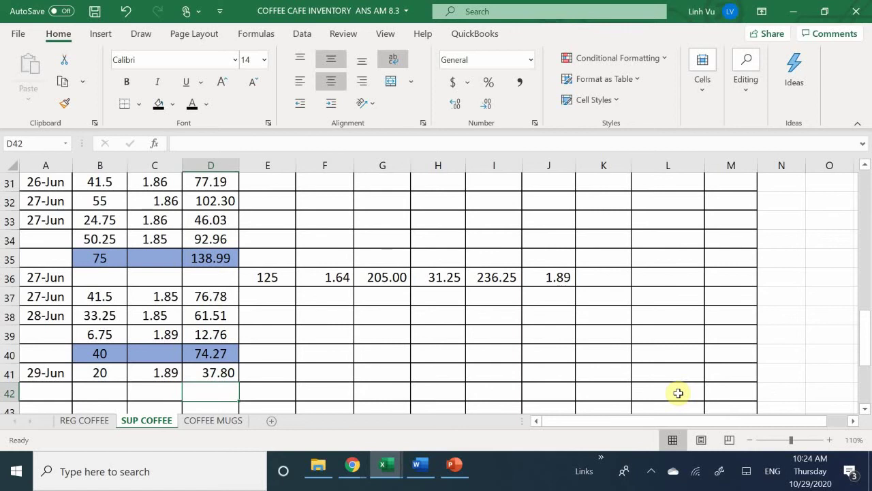
left_click(208, 372)
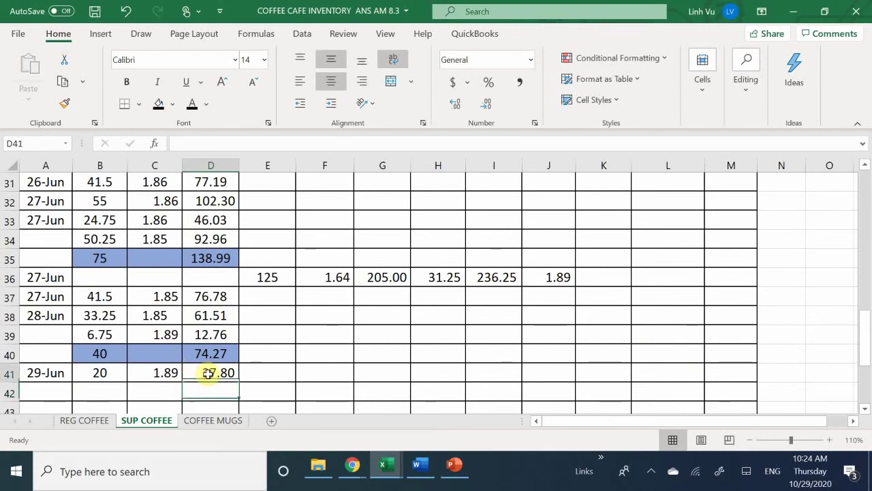
left_click(462, 107)
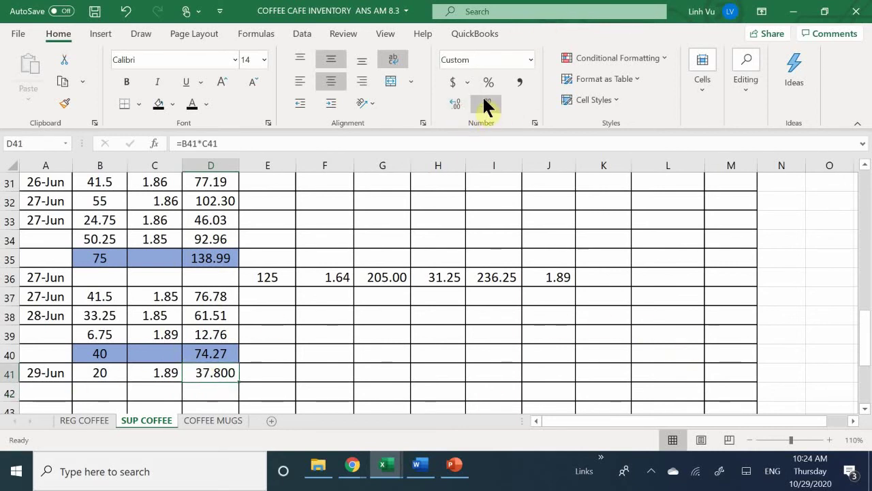
left_click(485, 106)
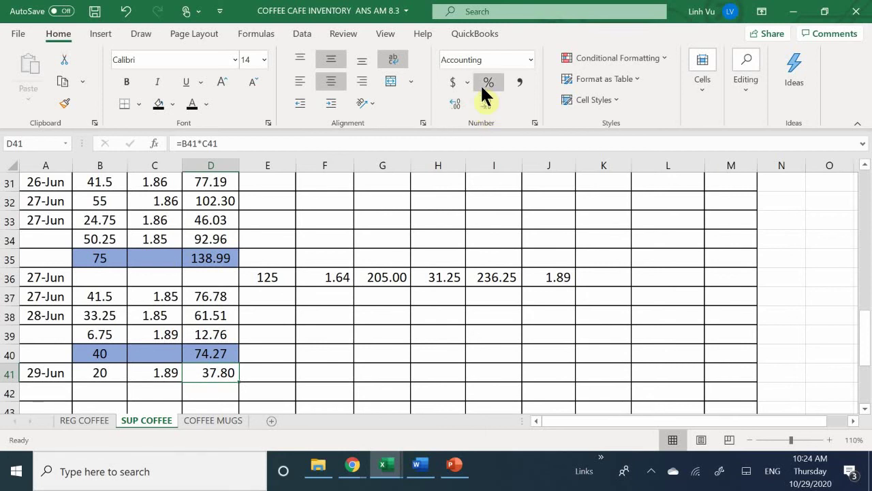
- Reduce the on-hand quantity of the newest supreme coffee batch in K10 with the formula =118.25-20
scroll(682, 311, "up", 3)
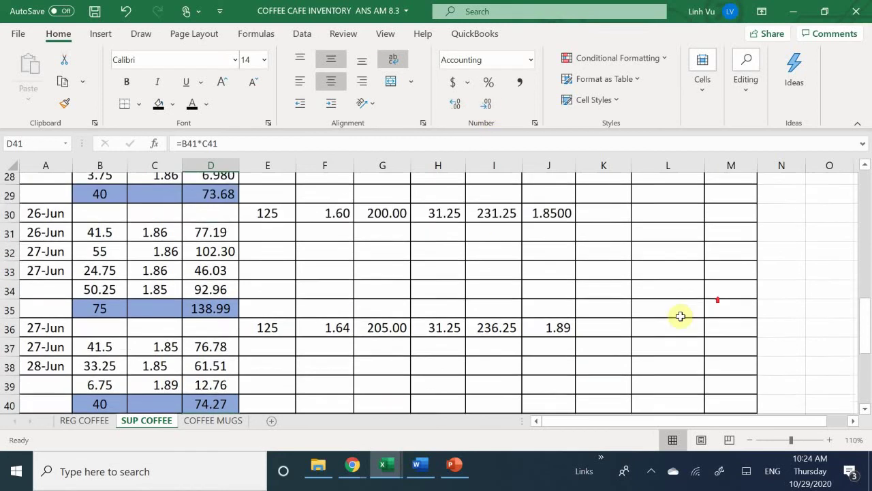
scroll(603, 327, "up", 7)
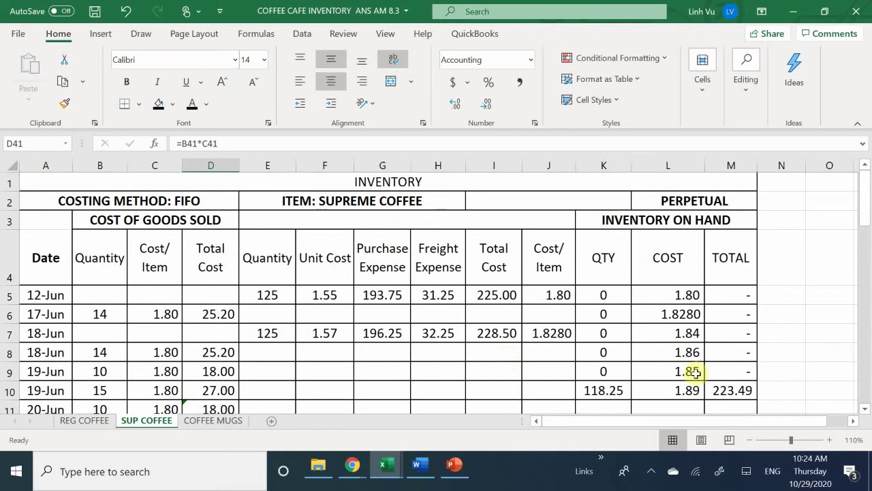
scroll(695, 370, "down", 1)
left_click(591, 334)
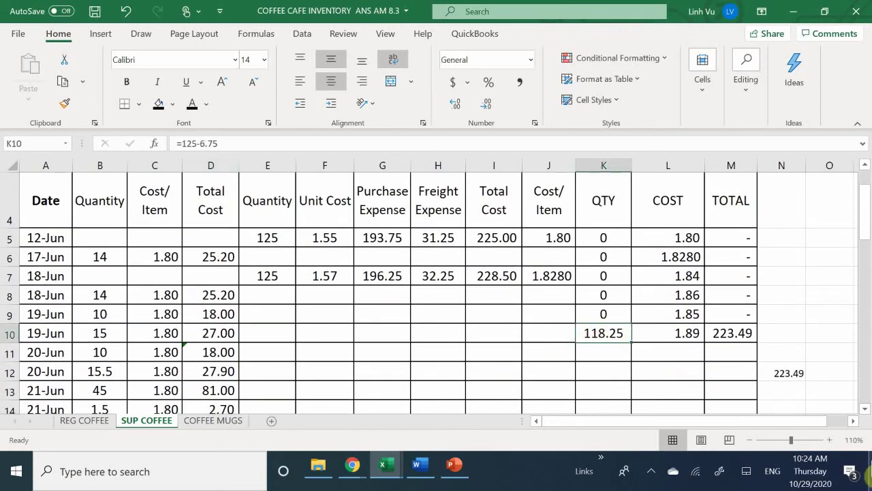
type("=118")
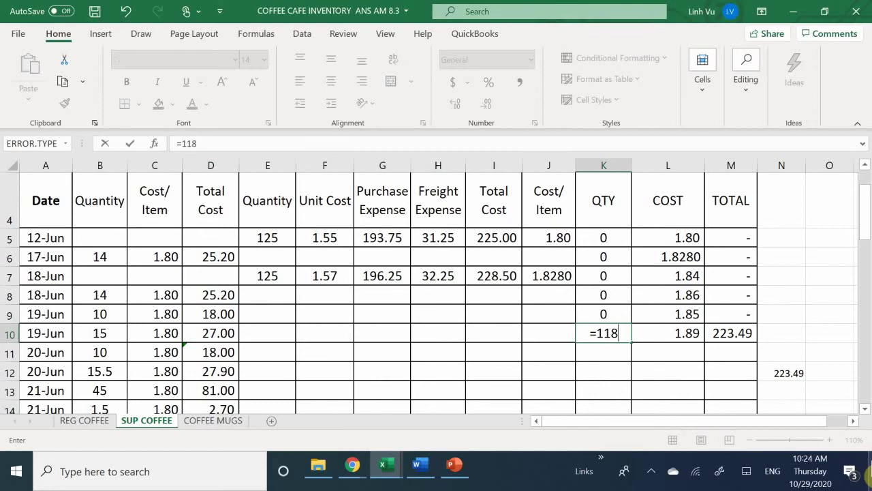
type(".25-20")
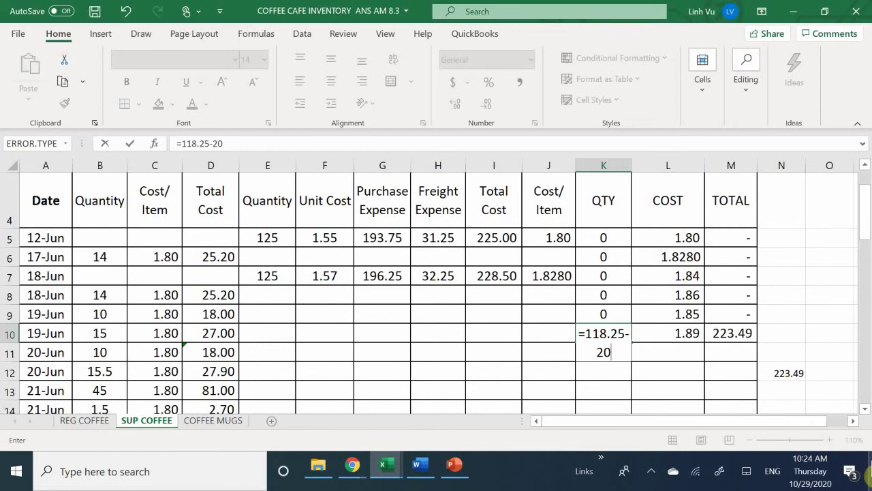
key("Return")
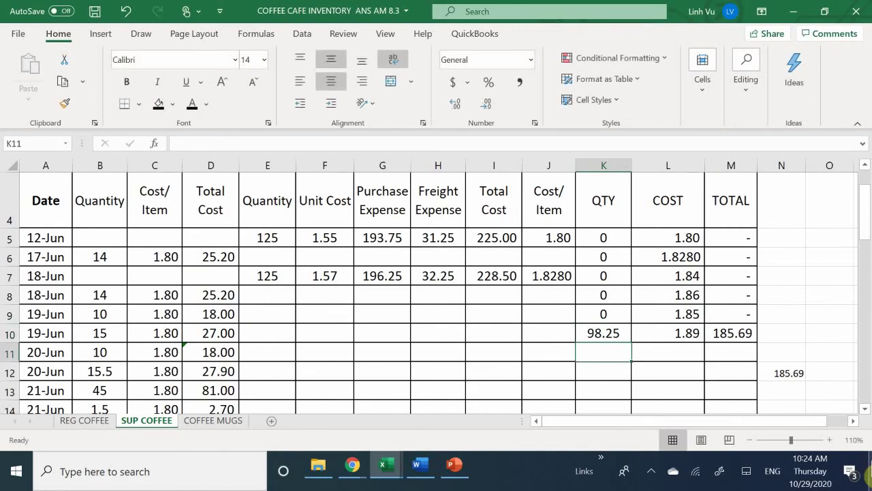
- Review the 29-Jun rows on the SUP COFFEE and REG COFFEE sheets and open the COFFEE MUGS sheet
left_click(302, 364)
scroll(303, 371, "down", 7)
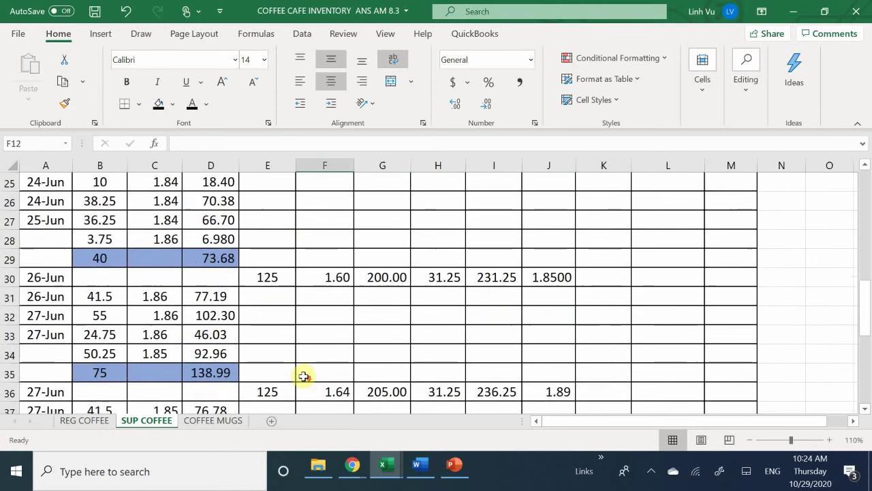
scroll(304, 376, "down", 4)
scroll(304, 377, "up", 2)
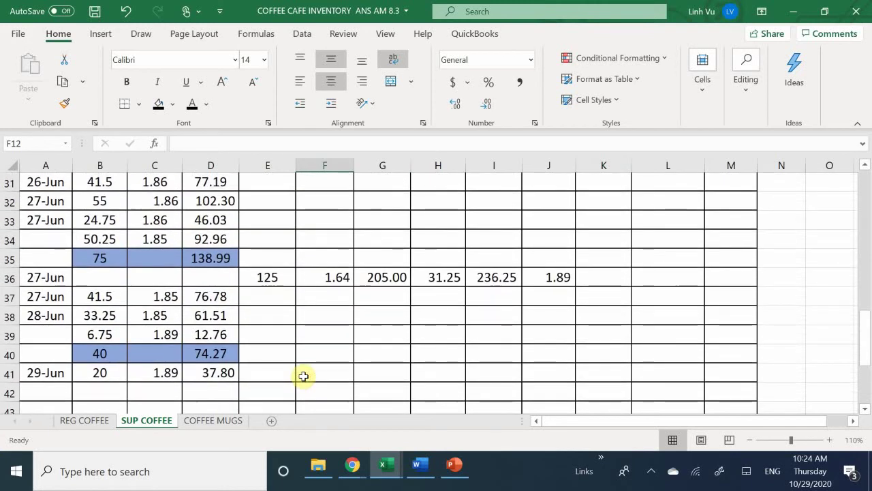
left_click(86, 422)
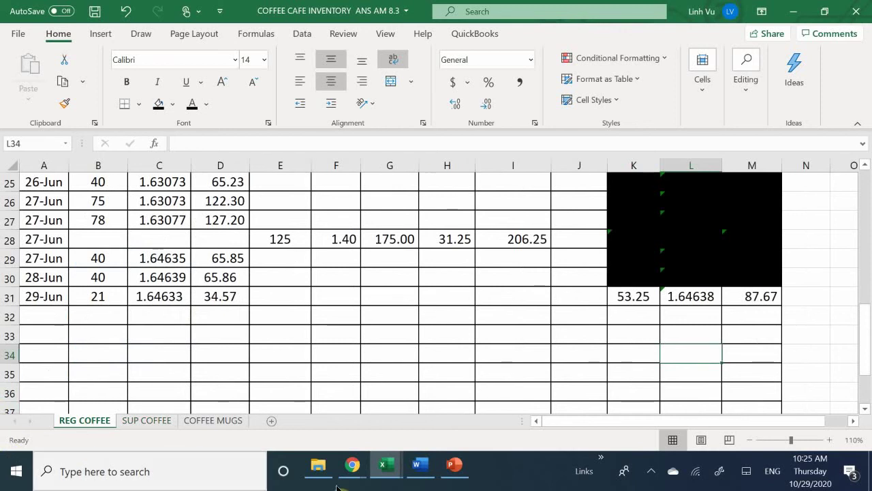
mouse_move(386, 467)
left_click(220, 424)
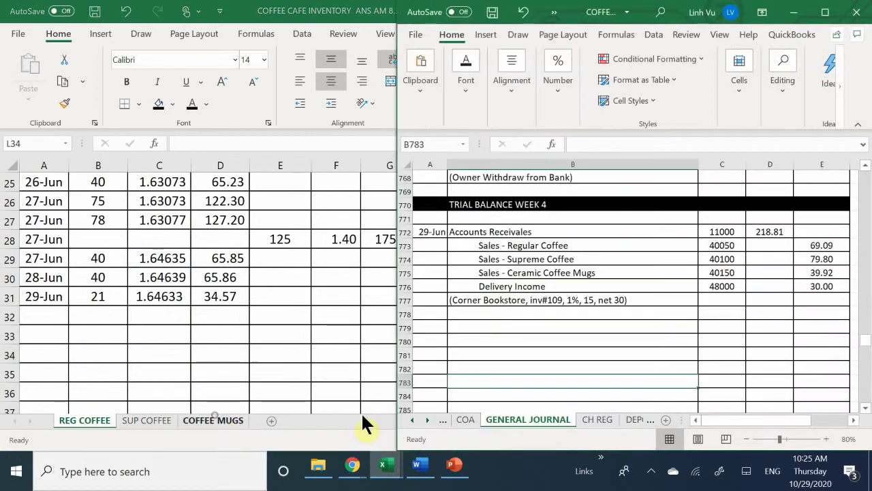
- Start a cost of goods sold journal entry in row 779 dated 6/29 with the account title COGS - Regular Coffee
left_click(421, 329)
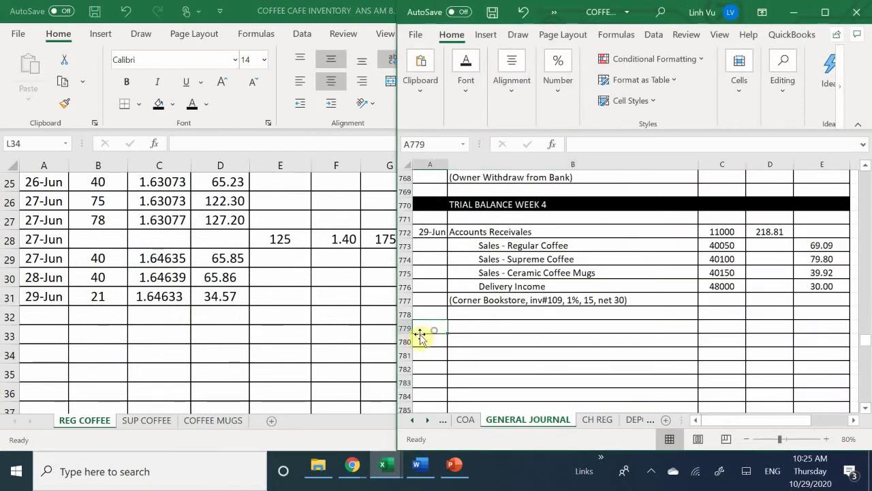
type("6/29")
key("Tab")
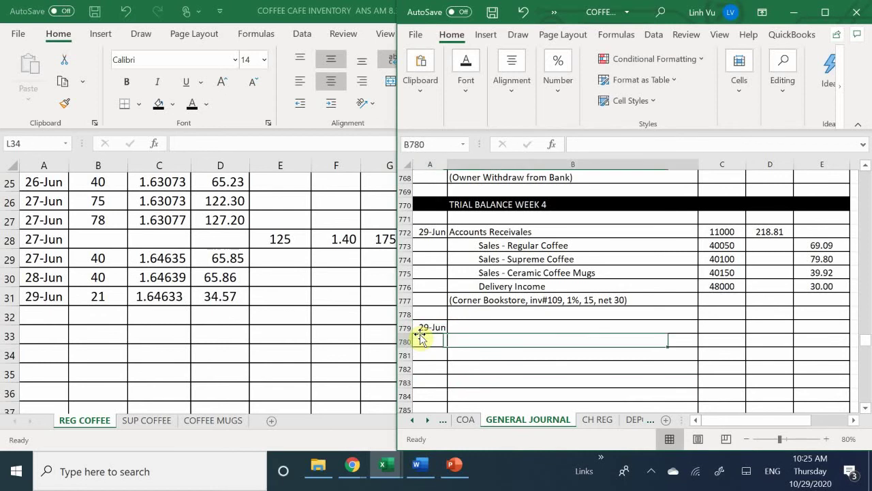
type("COS")
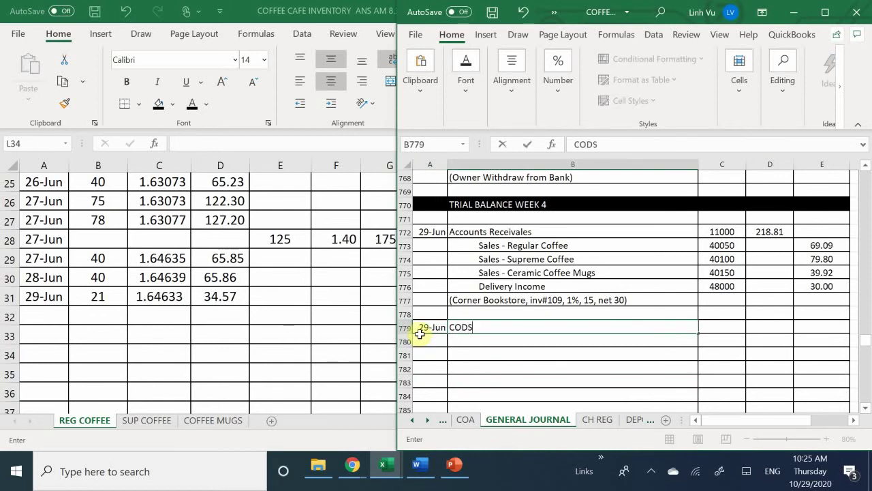
type(" 0")
key("BackSpace")
type("- Regular Coffee")
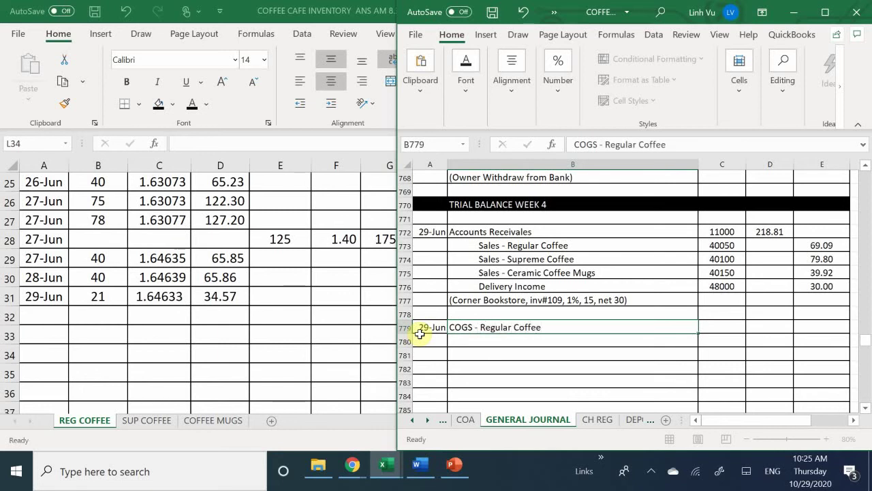
key("Return")
- Add COGS - Supreme Coffee as the second debit account title in B780
type("COGS")
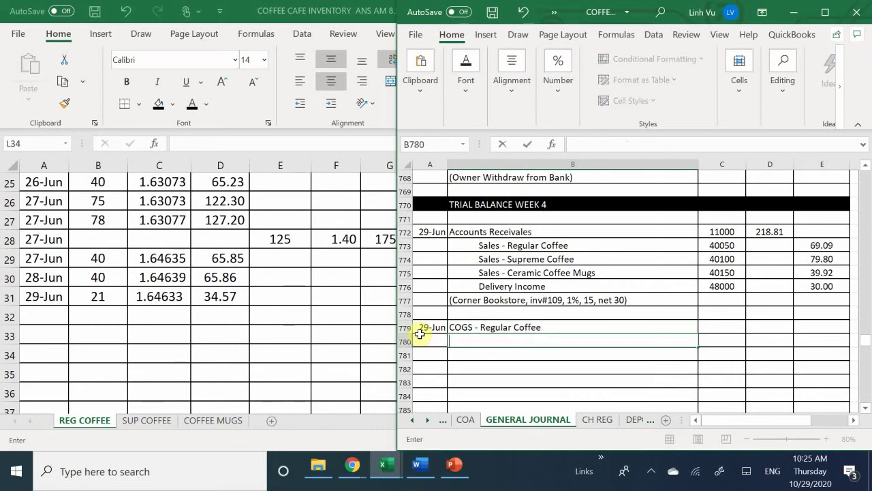
type(" - S")
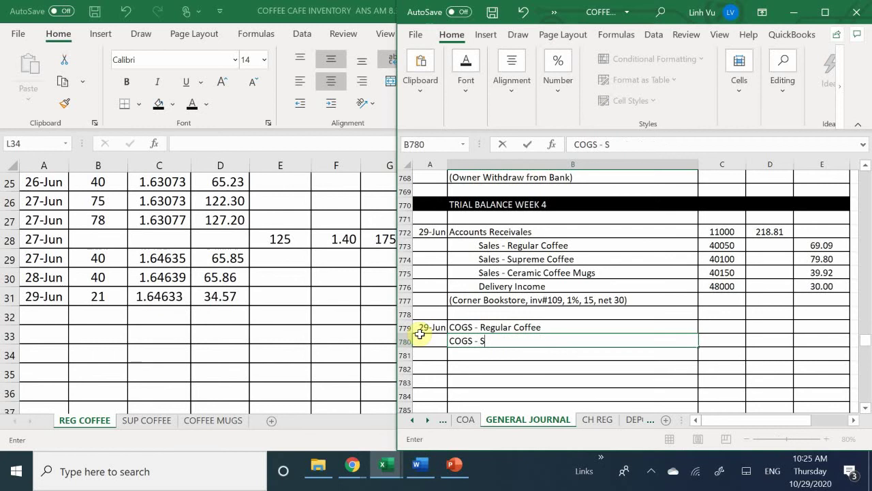
type("upreme Coffee")
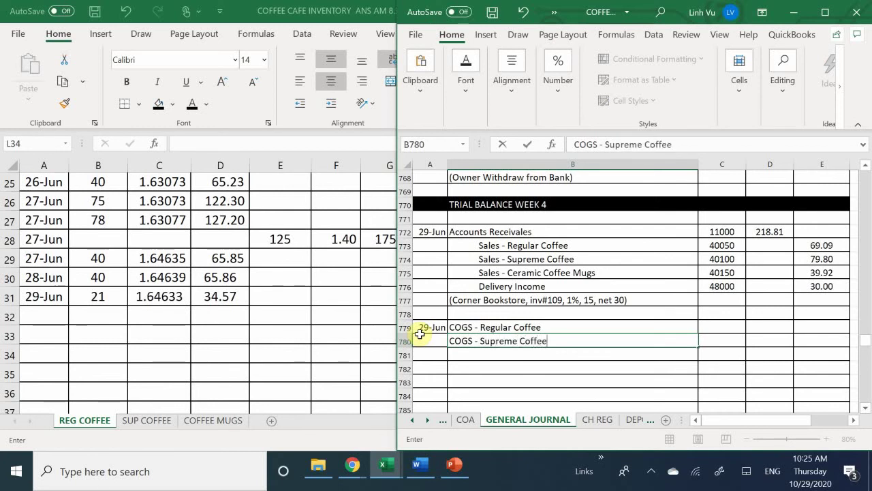
key("Return")
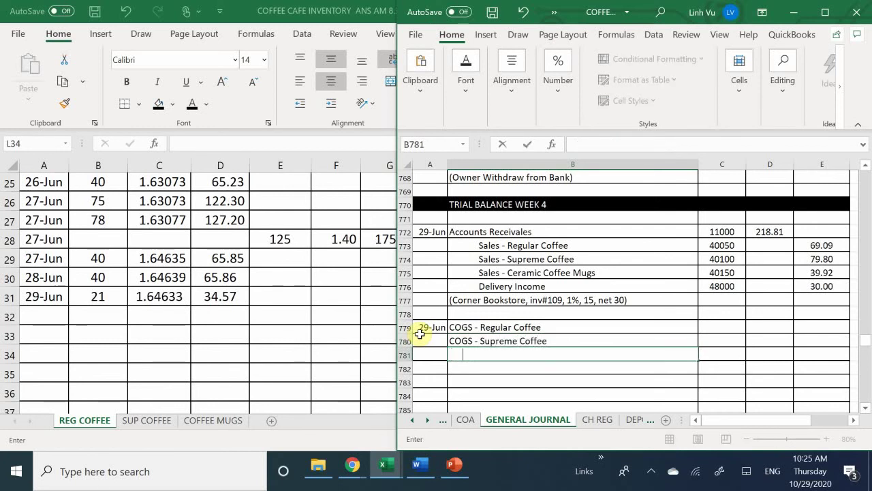
- Add Regular Coffee and Supreme Coffee as indented credit account titles in B781 and B782
type("Re")
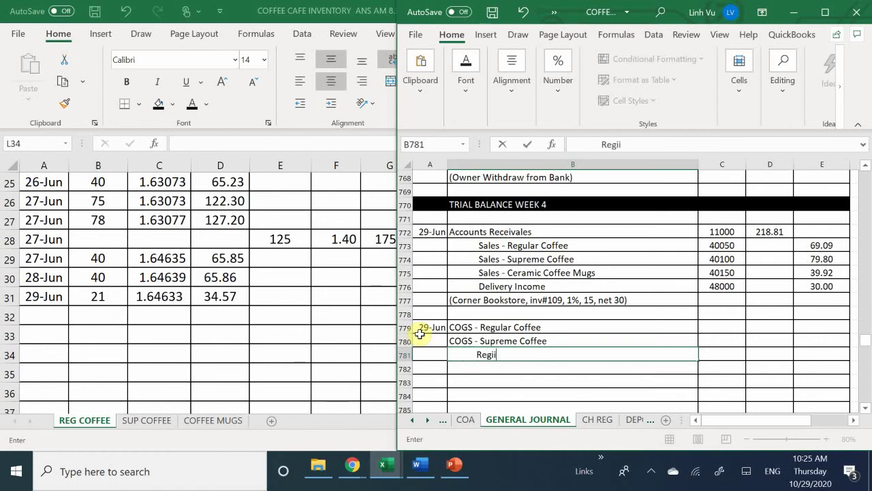
type("gular Coffee")
key("Return")
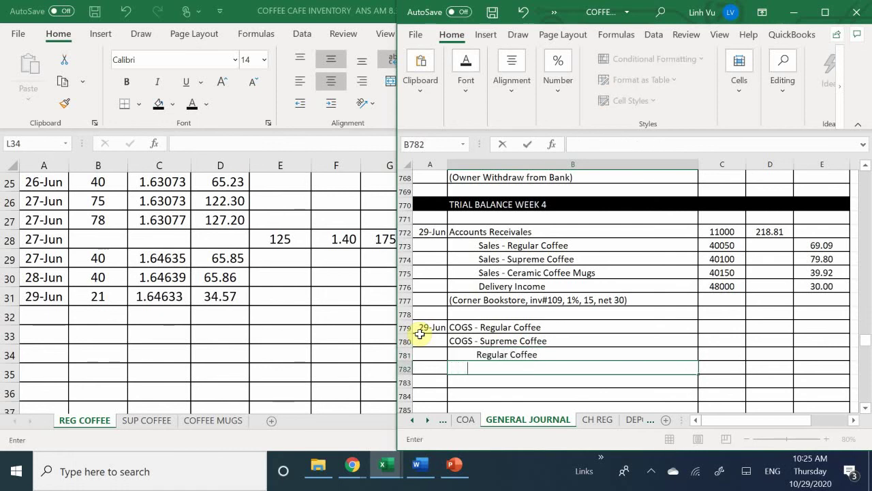
type("Su")
type("ppr")
key("BackSpace")
key("BackSpace")
key("BackSpace")
type("prem")
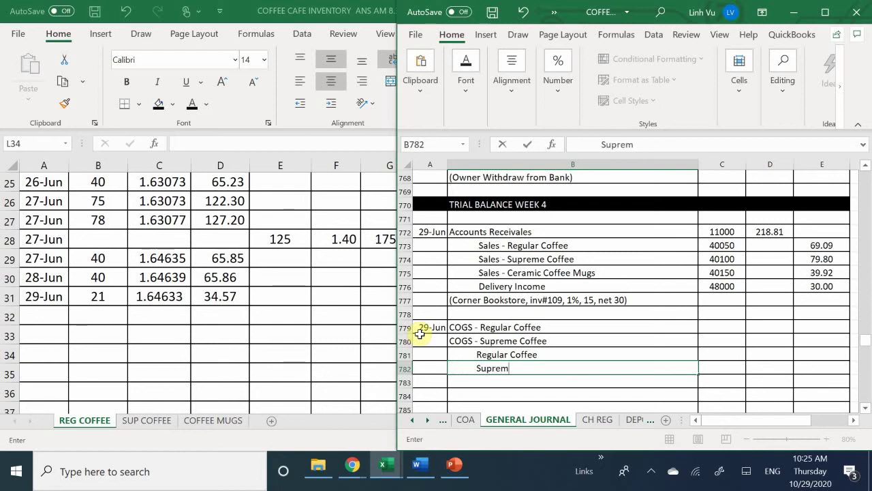
type("e Coffee")
key("Return")
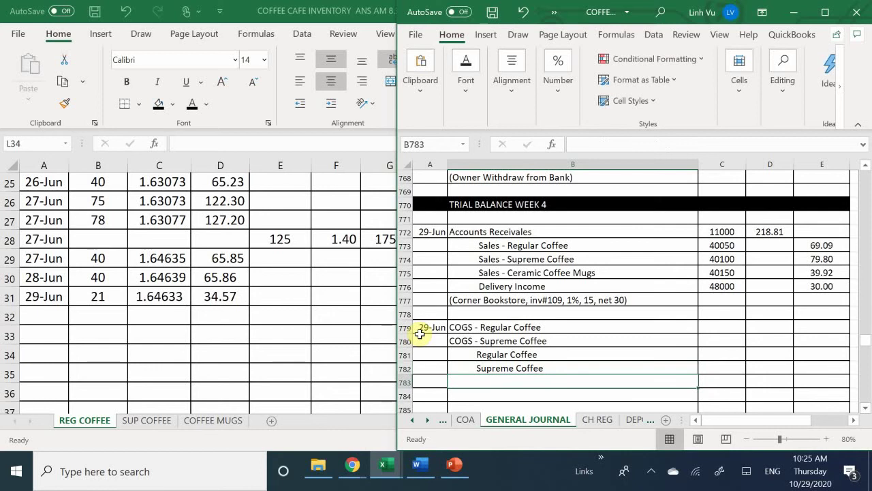
- Enter account numbers 50050 for COGS - Regular Coffee and 50100 for COGS - Supreme Coffee in C779:C780
left_click(715, 325)
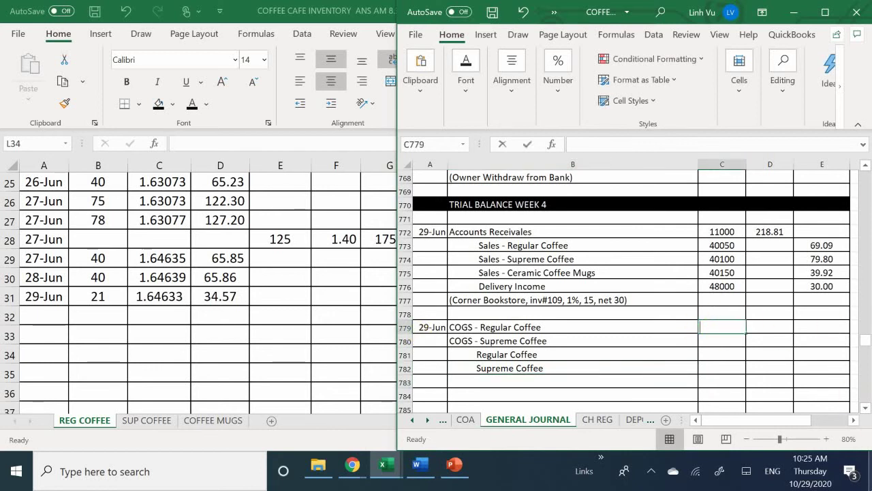
type("50050")
key("Return")
type("5")
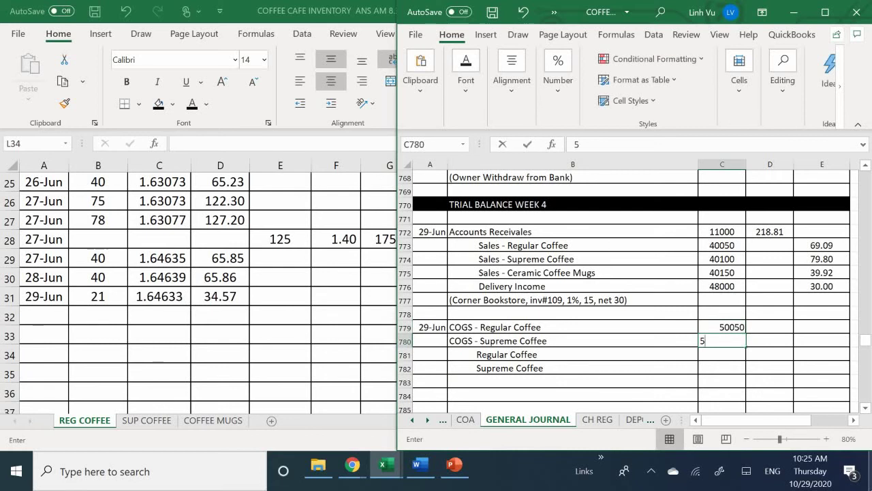
type("0100")
key("Return")
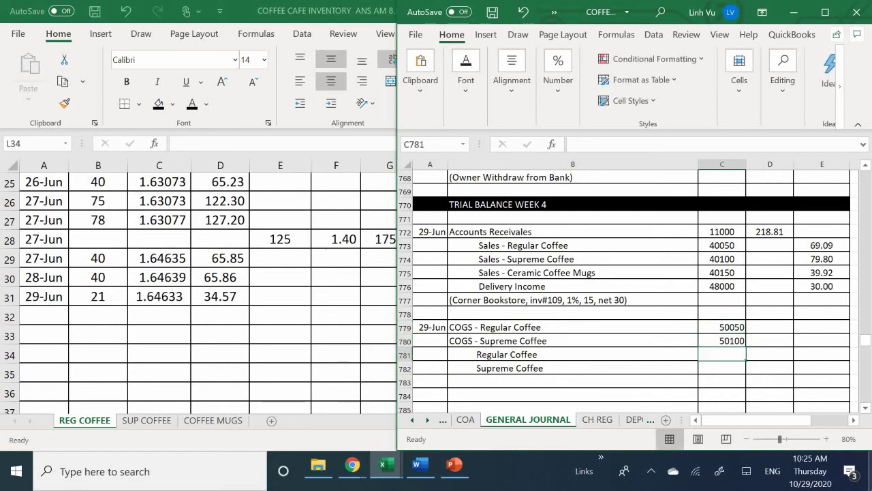
- Enter account numbers 12020 for Regular Coffee and 12040 for Supreme Coffee in C781:C782
type("12020")
key("Return")
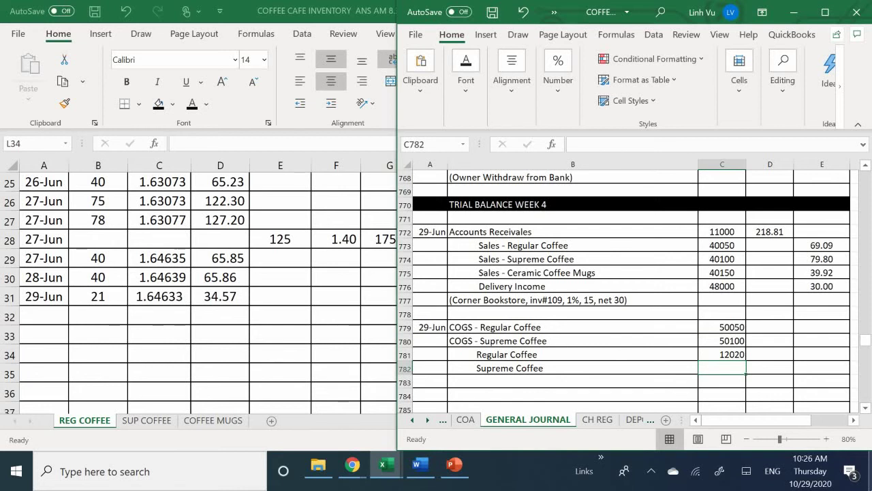
type("12020")
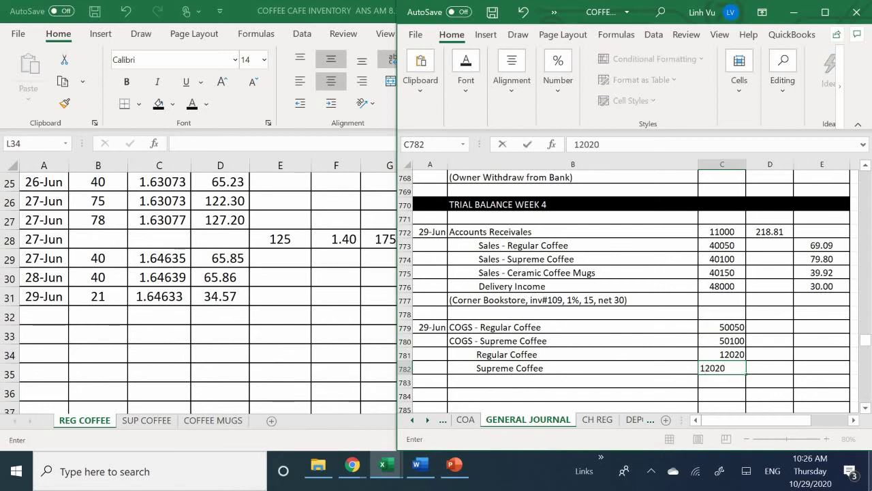
key("BackSpace")
key("BackSpace")
type("40")
key("Return")
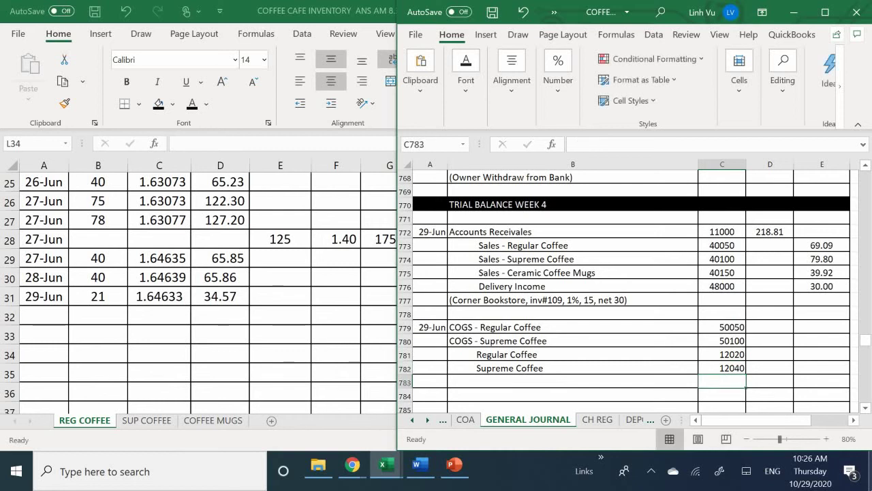
- Enter 34.57 as the debit to COGS - Regular Coffee in D779
left_click(777, 327)
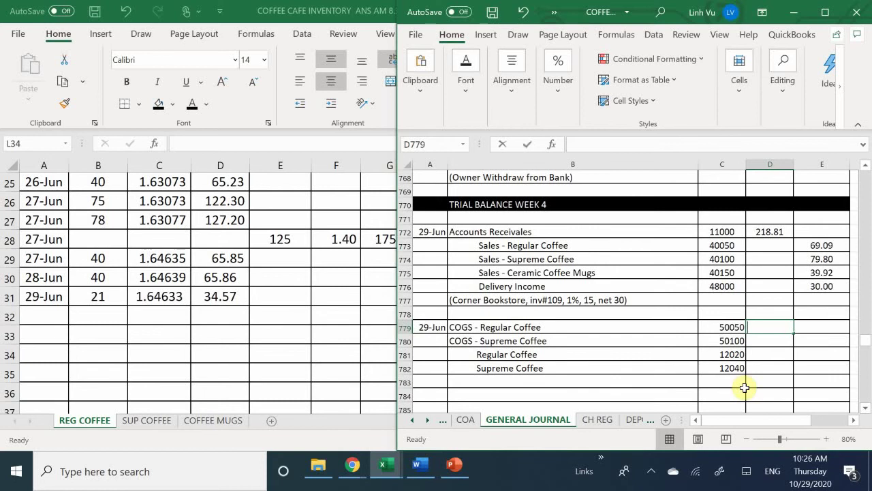
type("34.57")
key("Return")
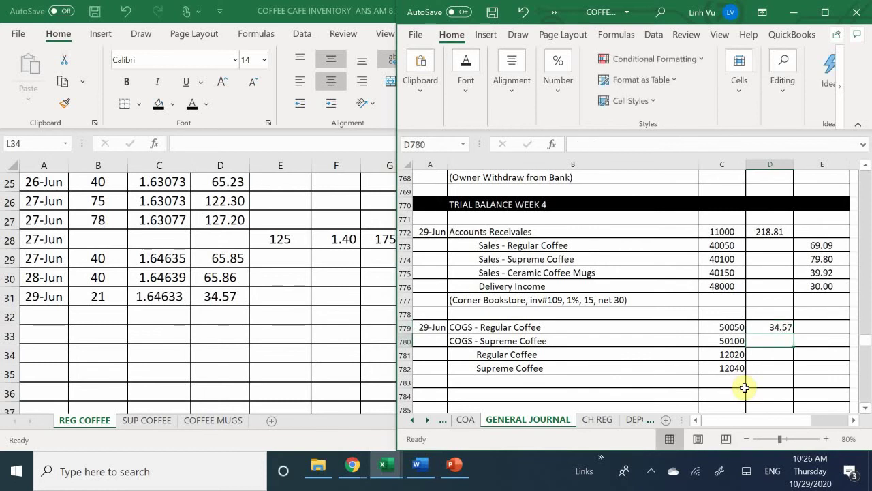
- Credit Regular Coffee in E781 with a formula referencing the debit in D779
key("Down")
key("Right")
type("=")
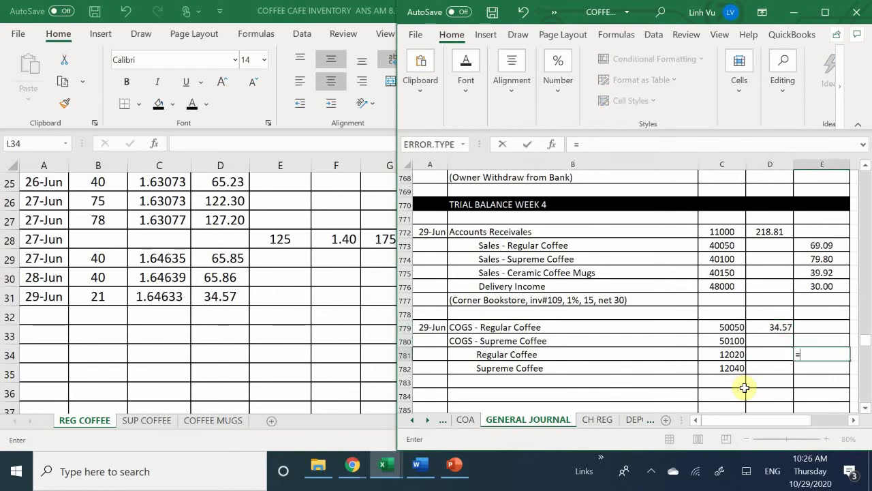
key("Up")
key("Up")
key("Left")
key("Return")
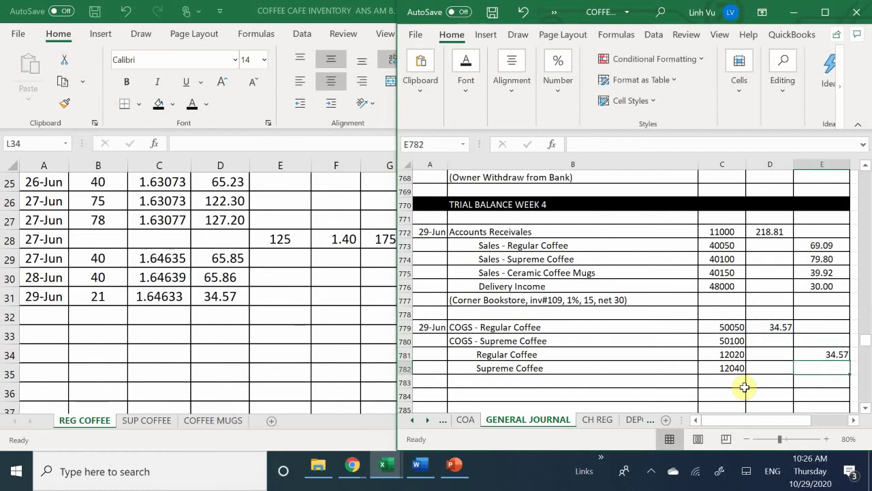
- Look up the 29-Jun cost on the SUP COFFEE sheet and enter 37.80 as the COGS - Supreme Coffee debit in D780
key("Left")
key("Up")
key("Up")
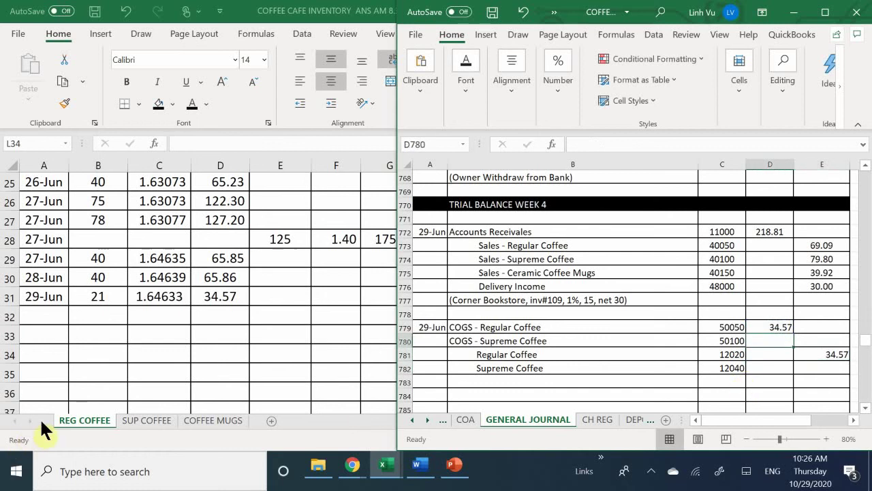
left_click(143, 417)
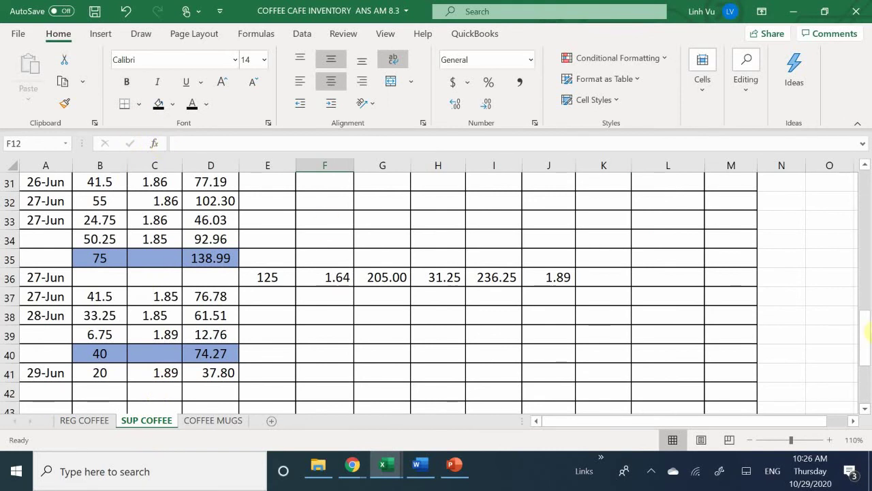
left_click(370, 463)
left_click(214, 430)
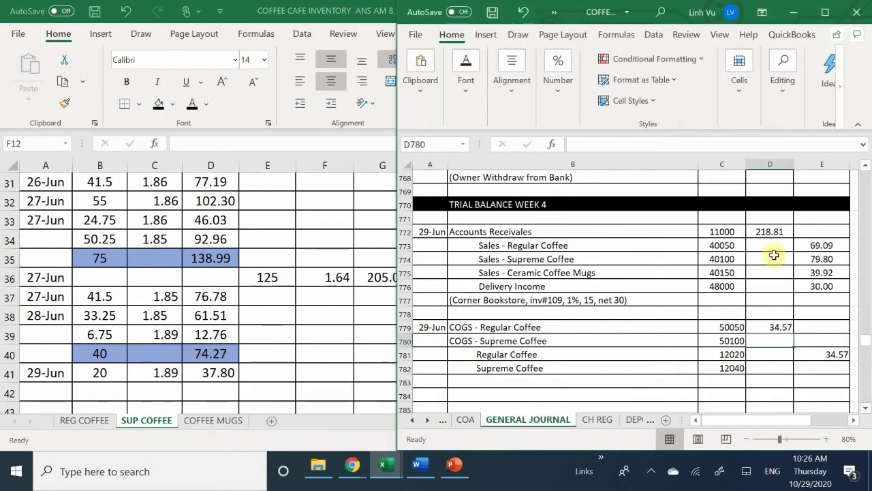
left_click(769, 341)
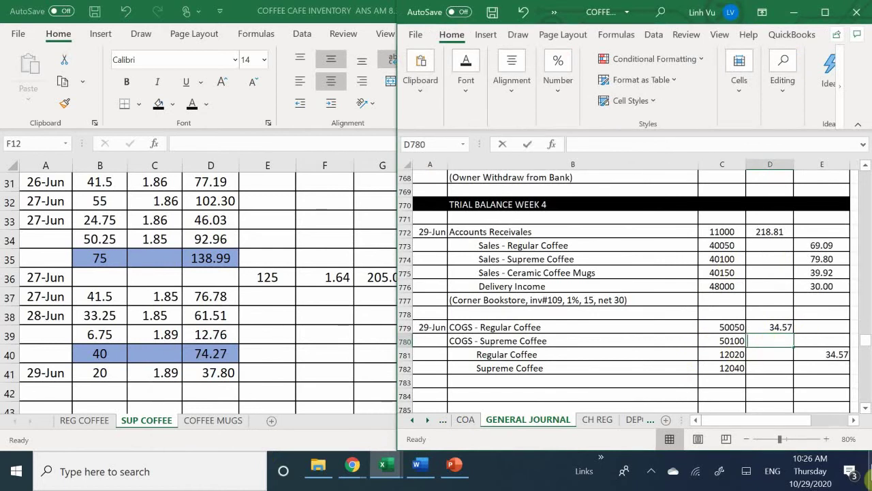
type("37.80")
key("Return")
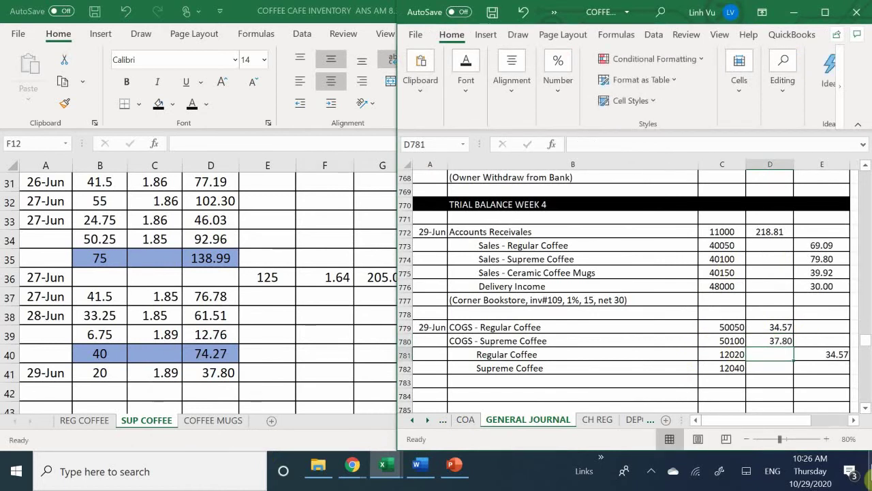
- Credit Supreme Coffee in E782 with a formula referencing the debit in D780
key("Right")
key("Down")
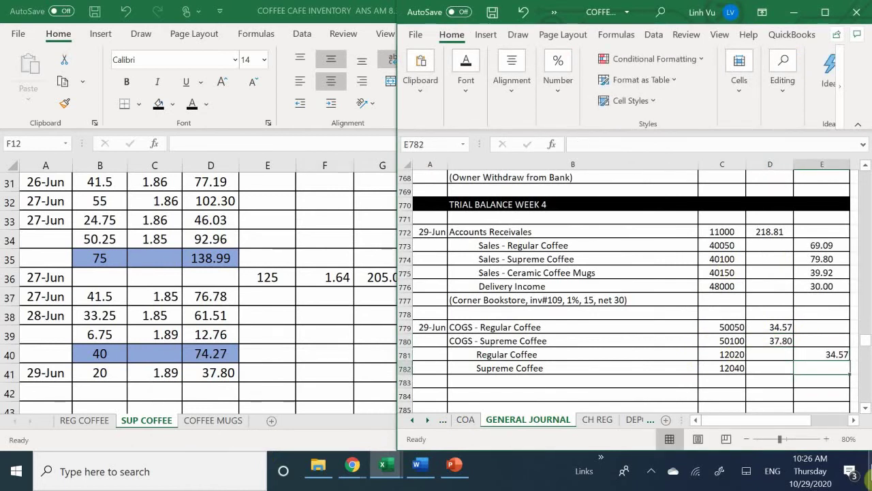
type("=")
key("Left")
key("Up")
key("Up")
key("Return")
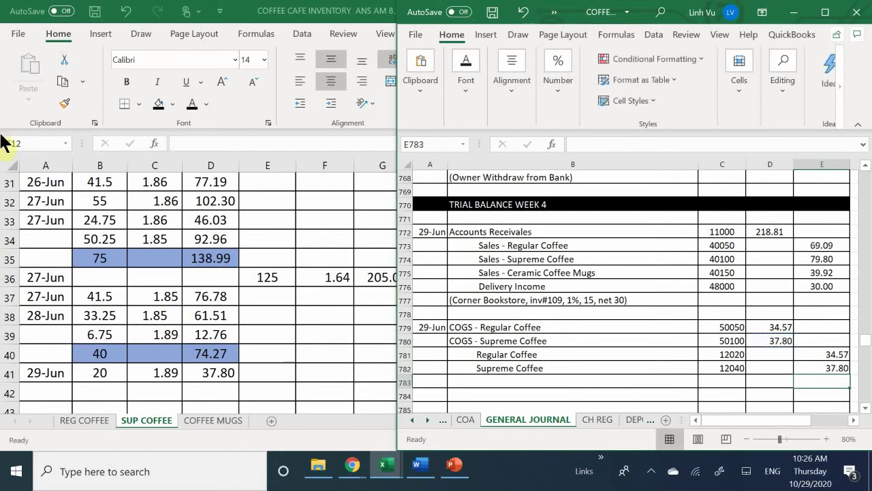
- Add the explanation (Sold to Corner Bookstore) below the cost of goods sold entry in B783
left_click(472, 383)
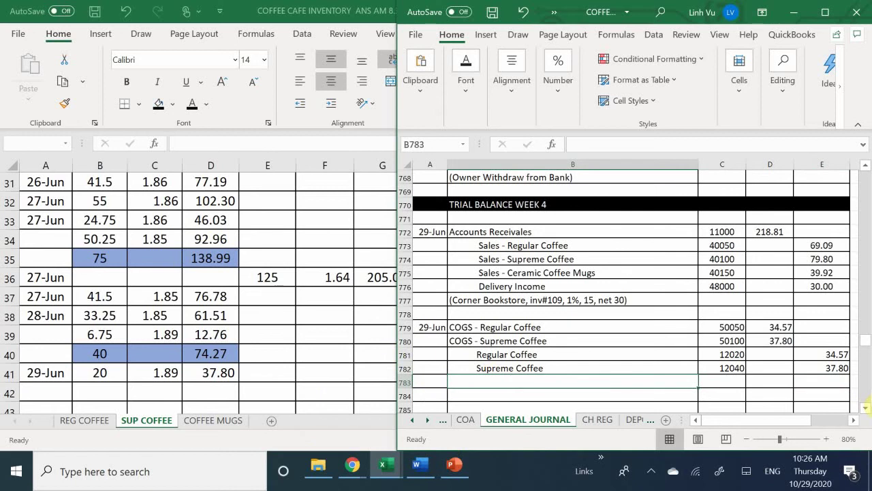
type("(Sold to C")
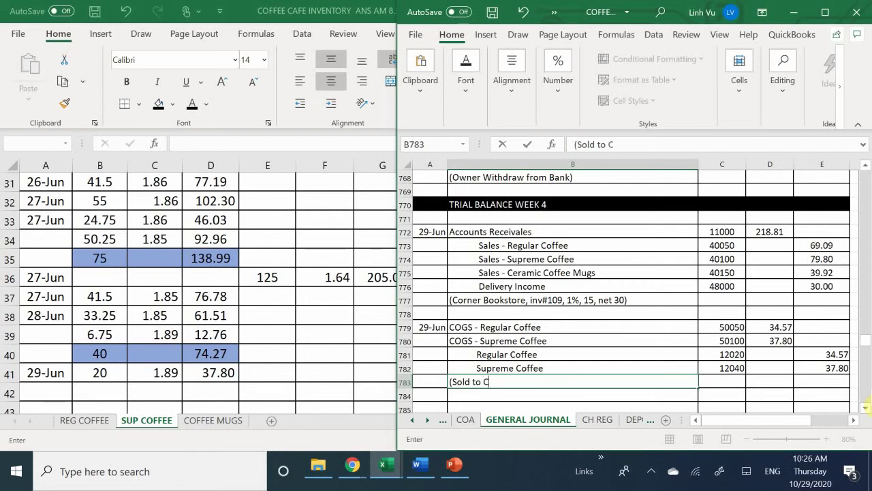
type("orner Bo")
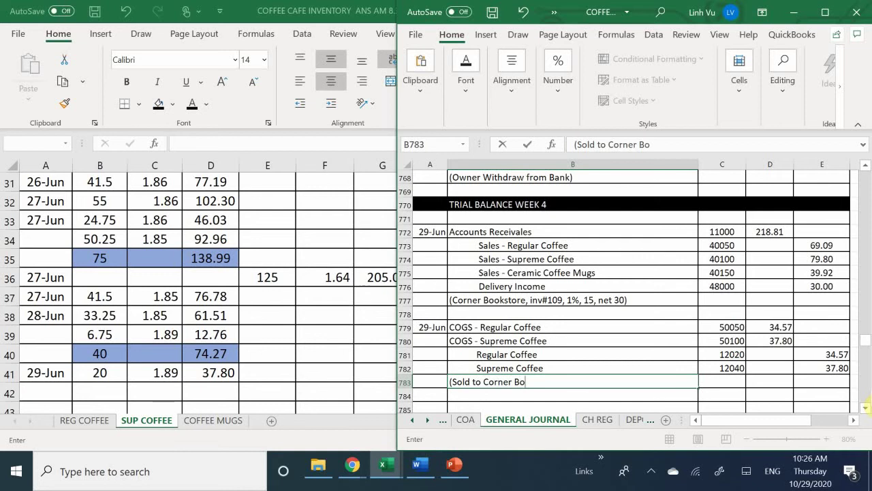
type("okstore")
key("Return")
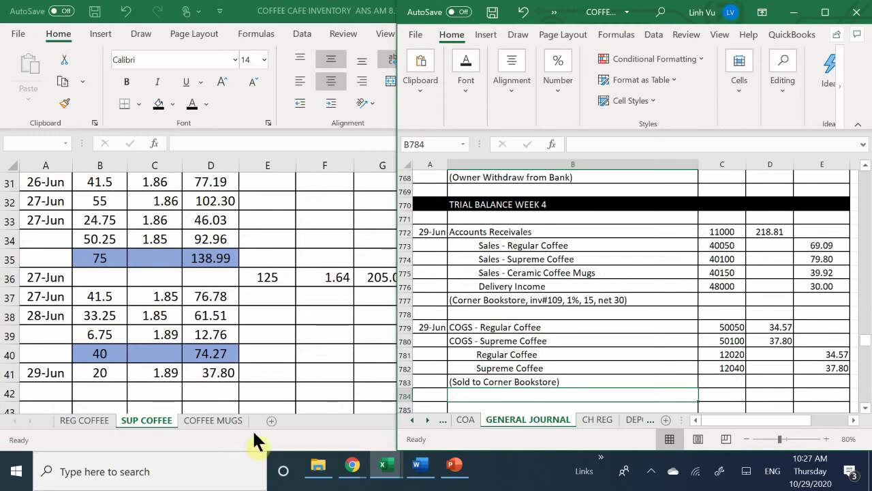
- On the COGS sheet, enter the date 6/29 in A35, the next empty row of the COGS – Regular Coffee ledger
mouse_move(383, 466)
left_click(283, 429)
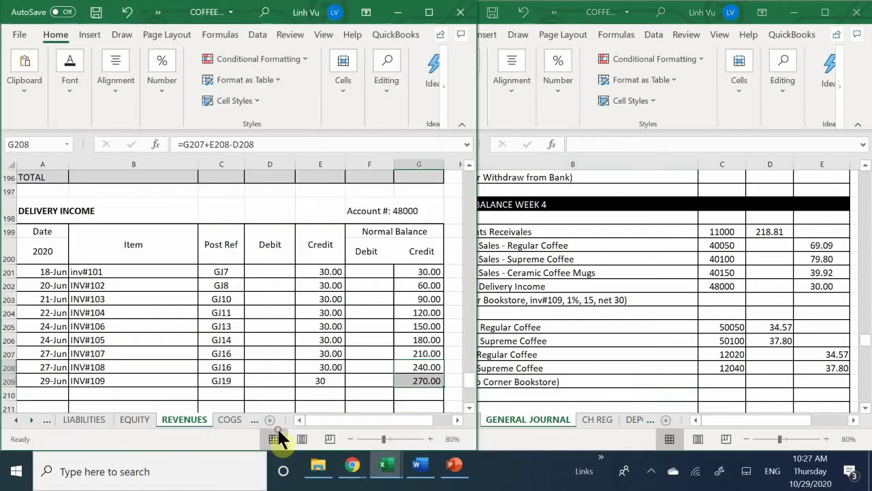
left_click(223, 417)
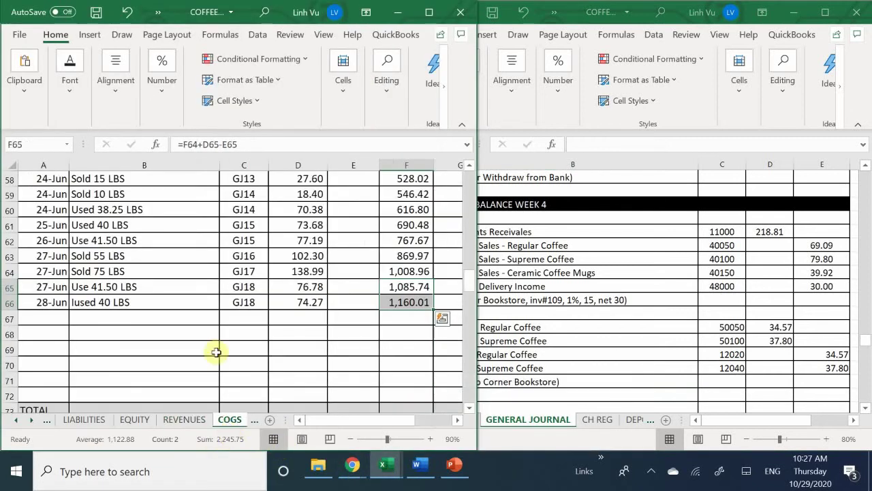
scroll(197, 320, "up", 12)
scroll(197, 321, "up", 7)
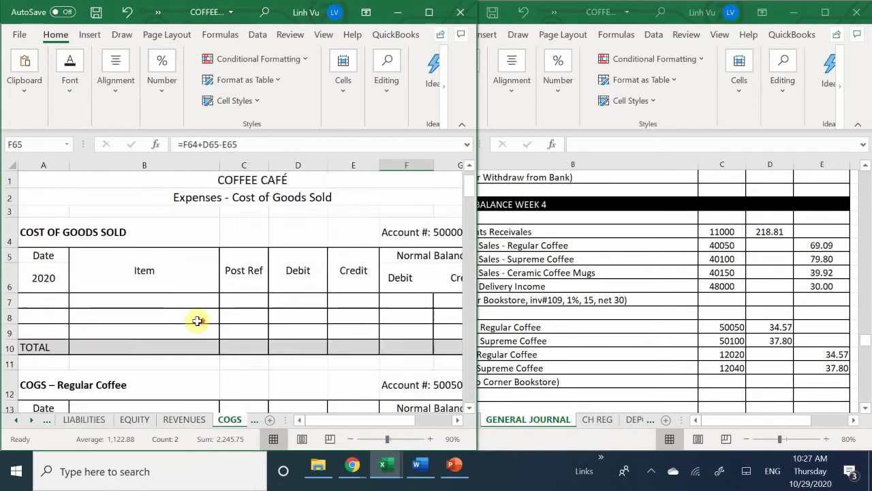
scroll(197, 321, "down", 8)
scroll(197, 322, "down", 1)
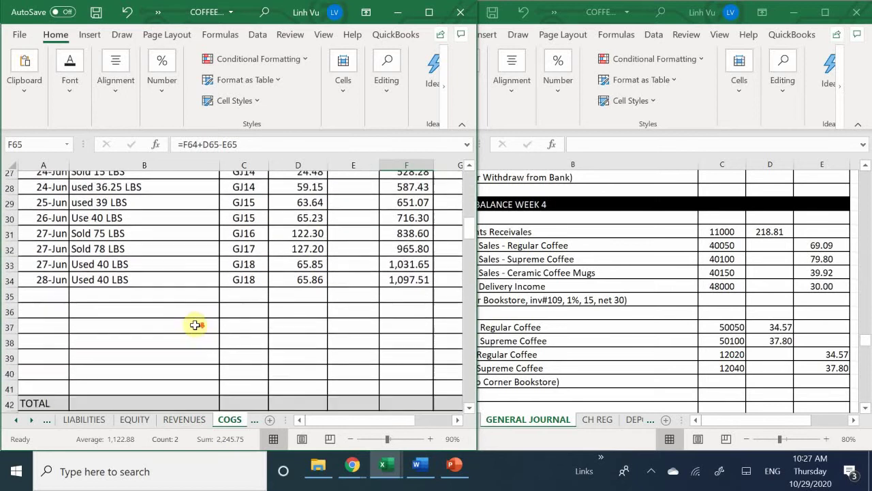
left_click(42, 289)
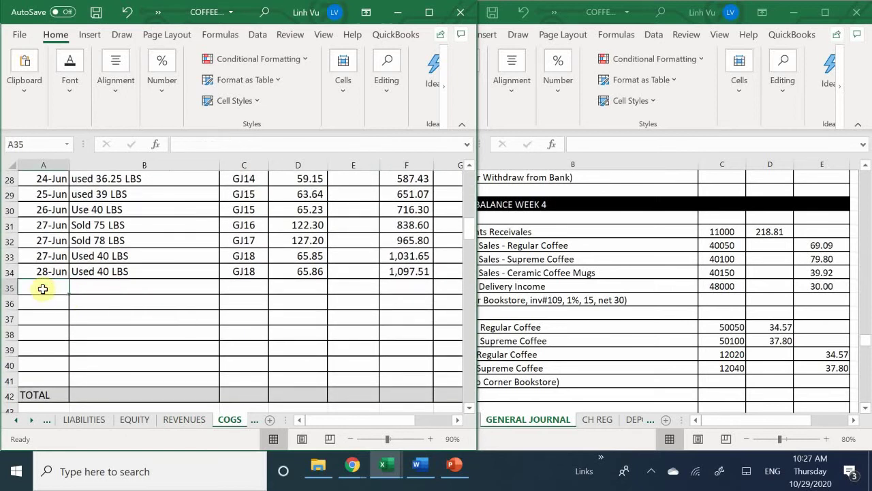
type("6/29")
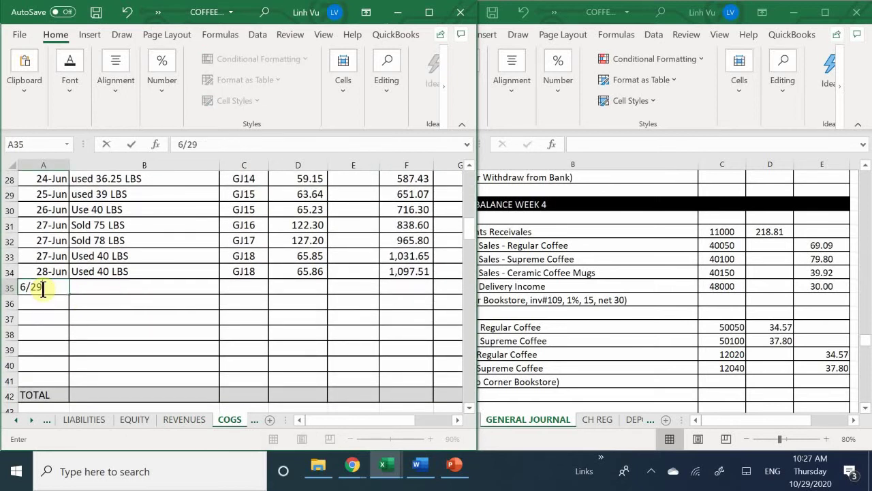
key("Return")
key("Up")
key("Right")
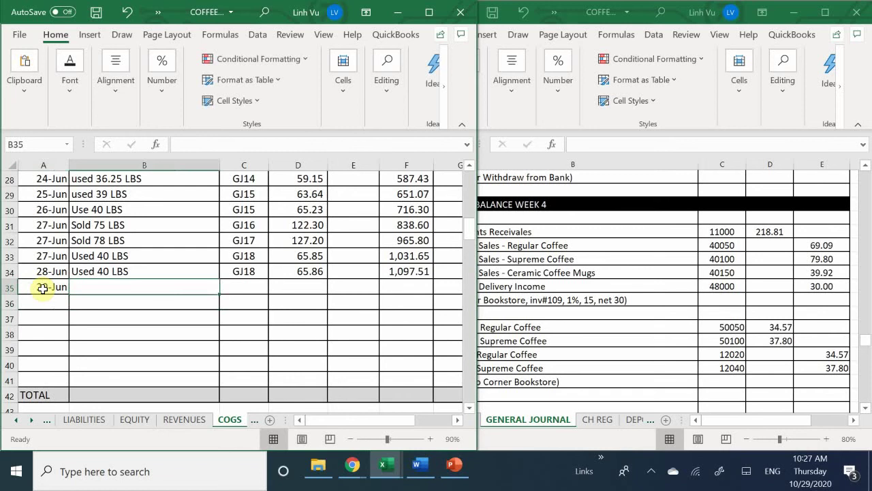
- Describe the COGS – Regular Coffee posting in row 35 as Sold 21 LBS with post reference GJ19
type("sol")
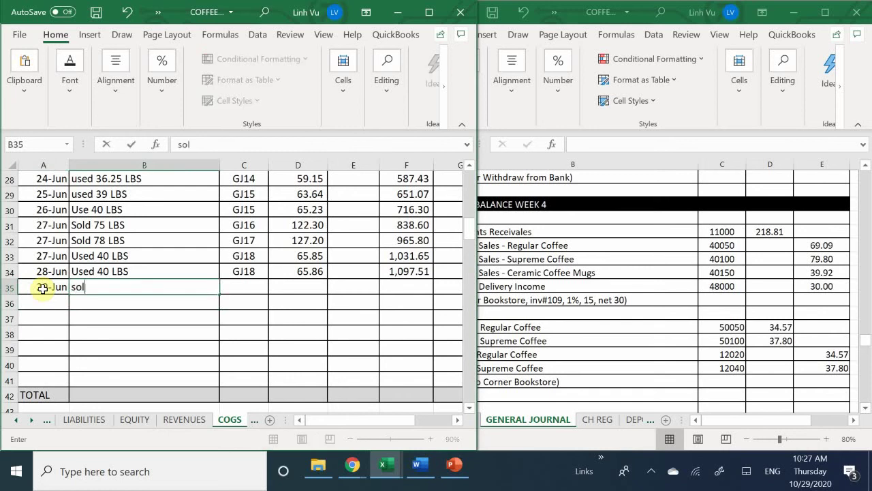
type("old 21 LBS")
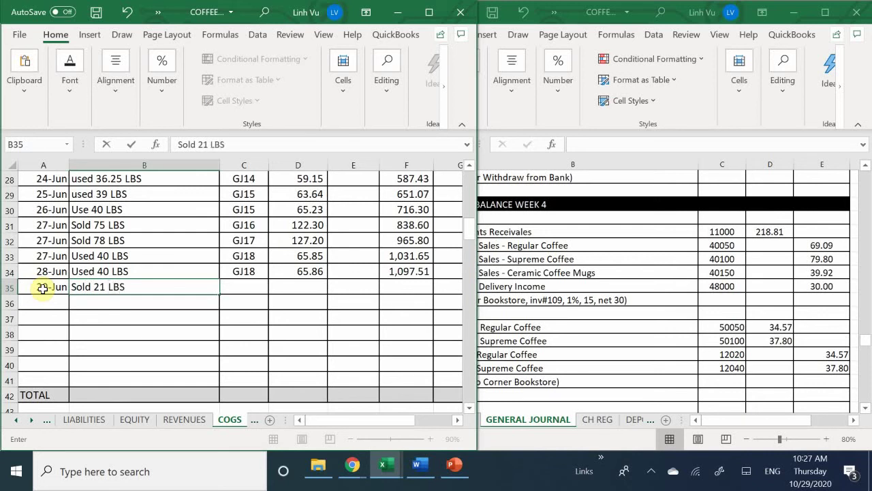
key("Tab")
type("GJ")
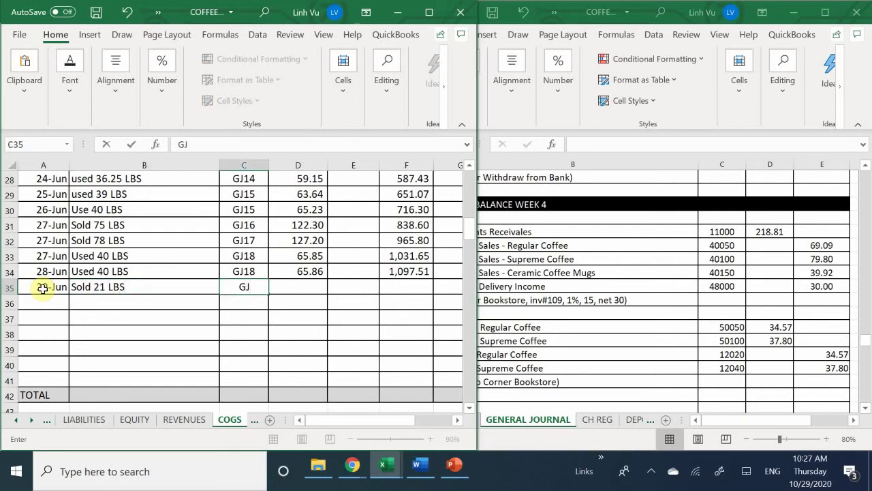
type("19")
key("Tab")
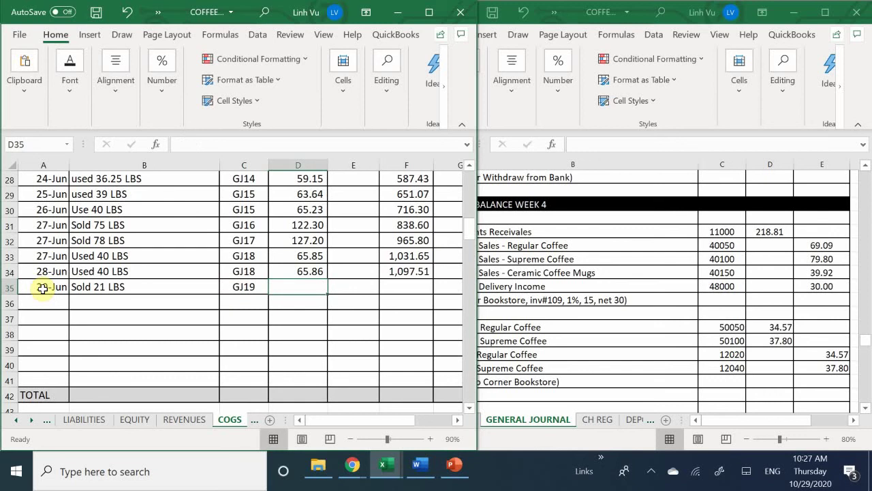
- Enter the 34.57 debit in D35 and extend the running balance formula from F34 to F35
type("34.")
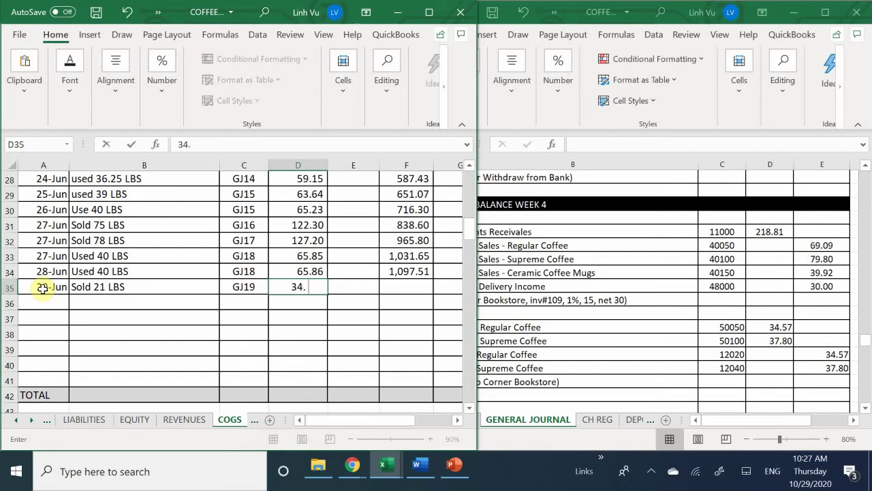
type("67")
key("BackSpace")
key("BackSpace")
type("57")
key("Return")
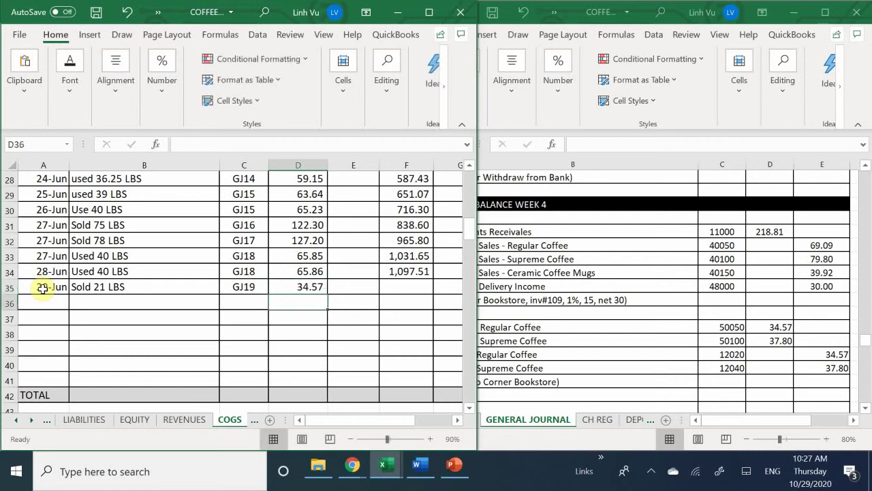
left_click(424, 277)
left_click_drag(434, 279, 436, 293)
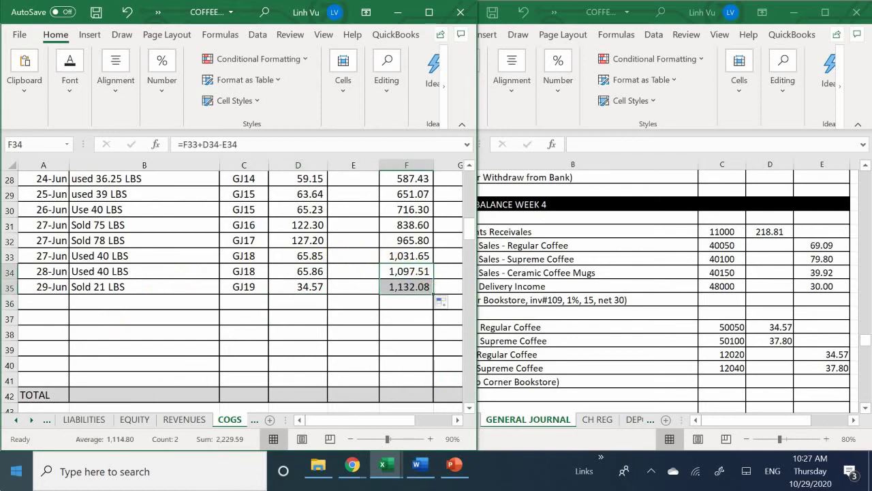
- Enter the date 6/29 in A67, the next empty row of the COGS – Supreme Coffee ledger
left_click(112, 346)
scroll(112, 345, "down", 8)
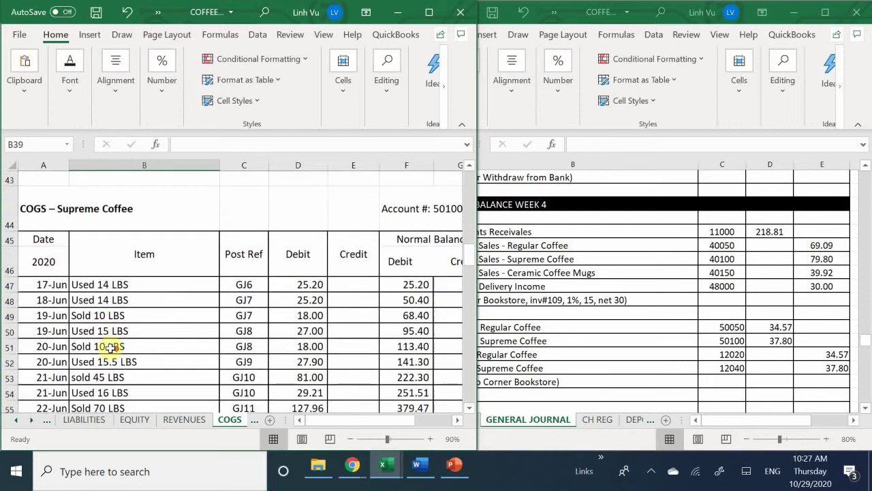
scroll(110, 348, "down", 2)
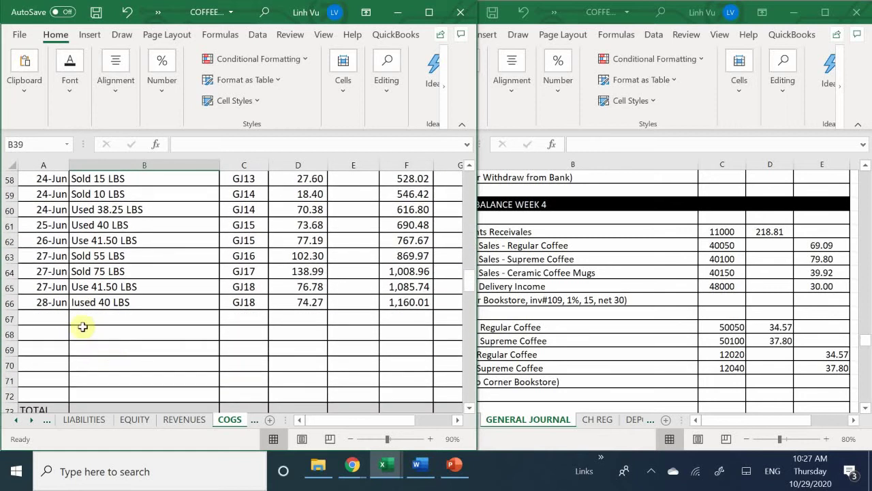
left_click(36, 319)
type("6/29")
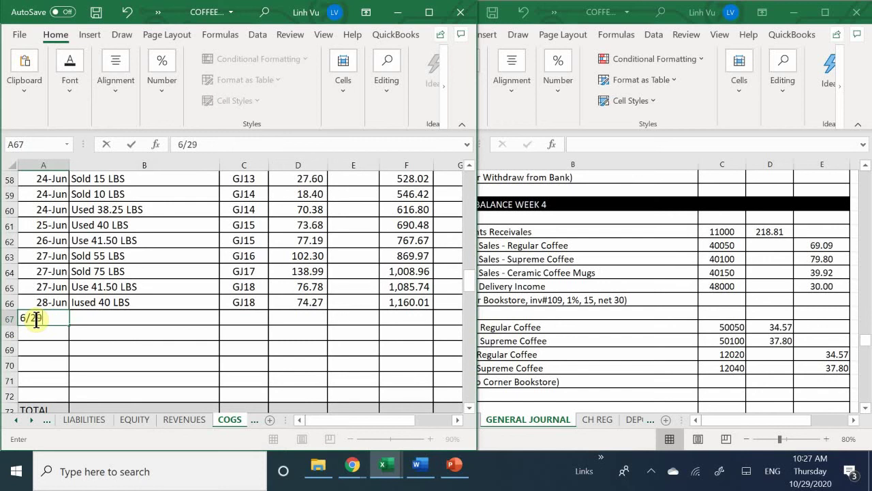
left_click(36, 319)
key("Tab")
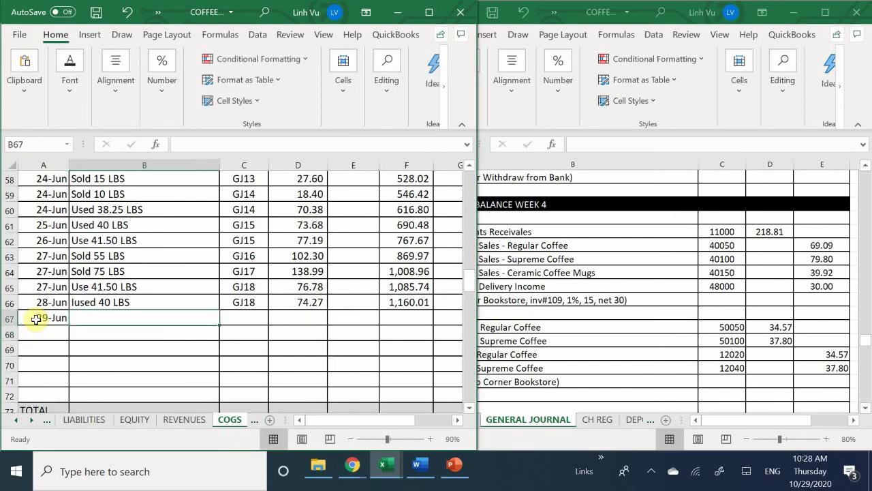
- Describe the COGS – Supreme Coffee posting in row 67 as Sold 20 LBS with post reference GJ19
type("S")
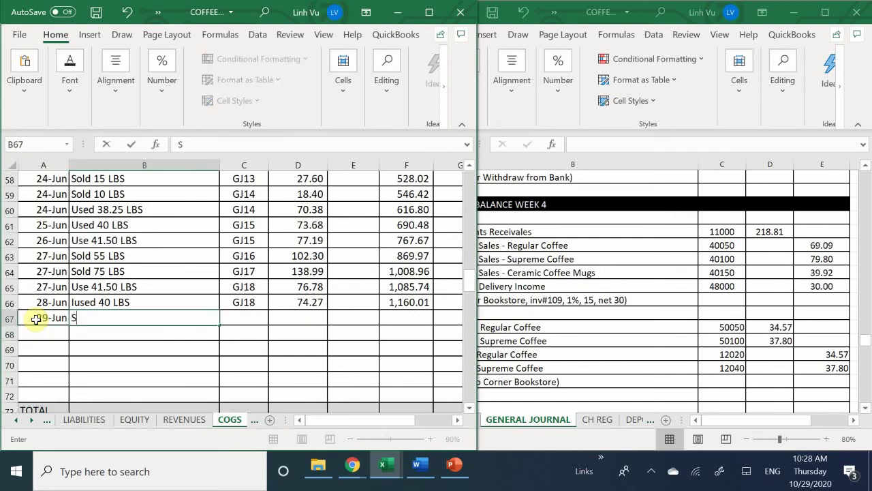
type("old 20 KB")
key("BackSpace")
type("L")
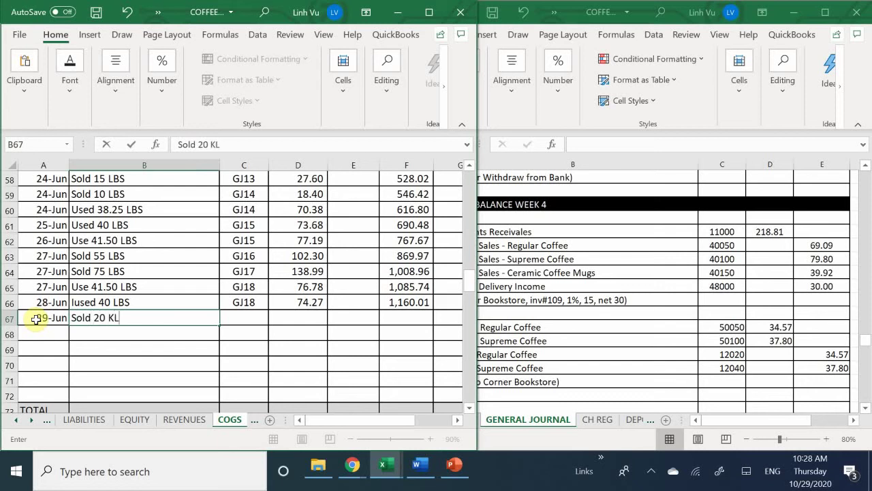
key("BackSpace")
key("Tab")
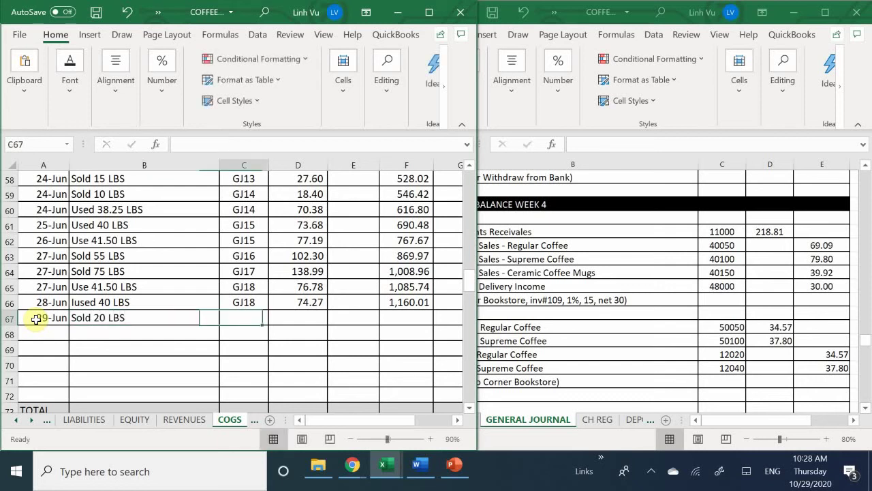
type("GJ19")
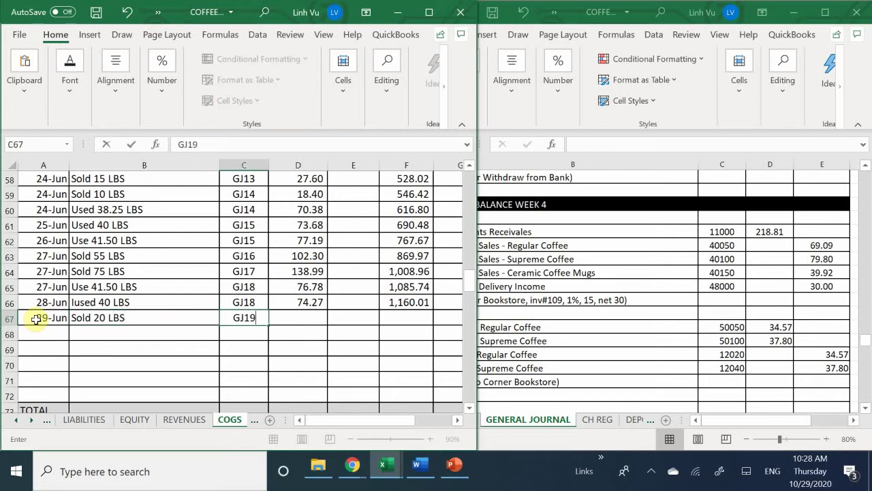
key("Tab")
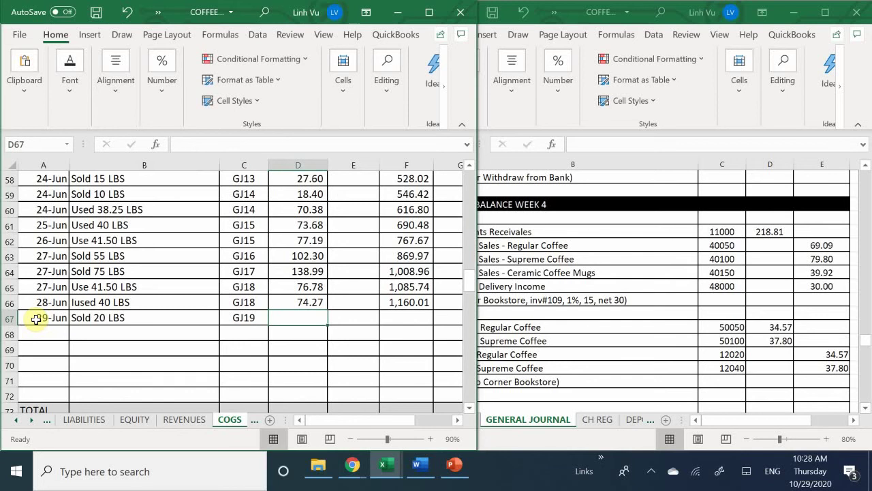
- Enter the 37.80 debit in D67 and extend the running balance formula from F66 to F67
type("37.")
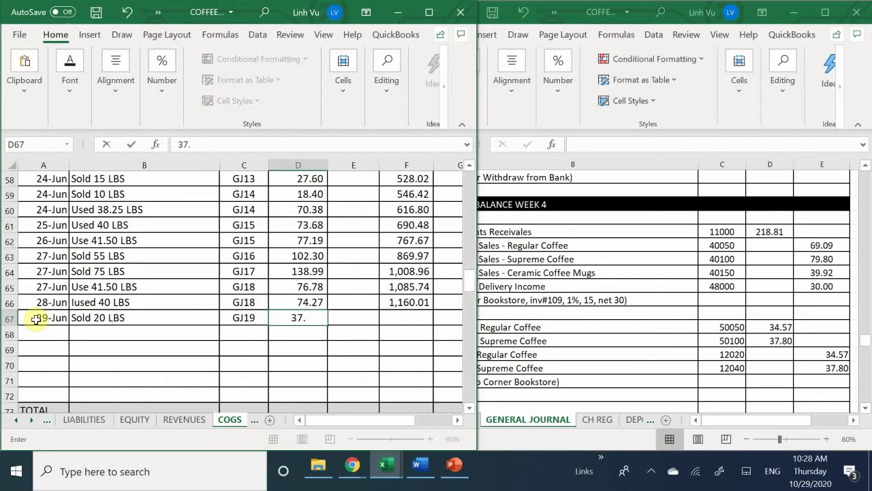
type("80")
key("Return")
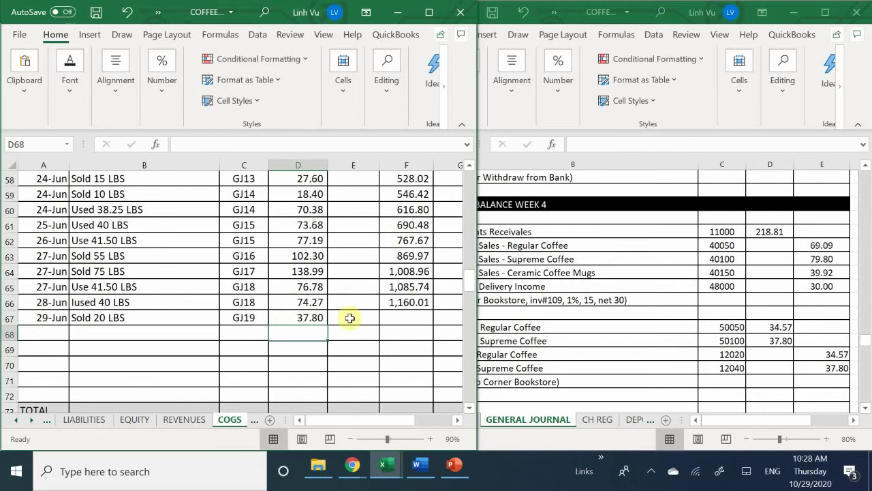
left_click(418, 304)
left_click(425, 314)
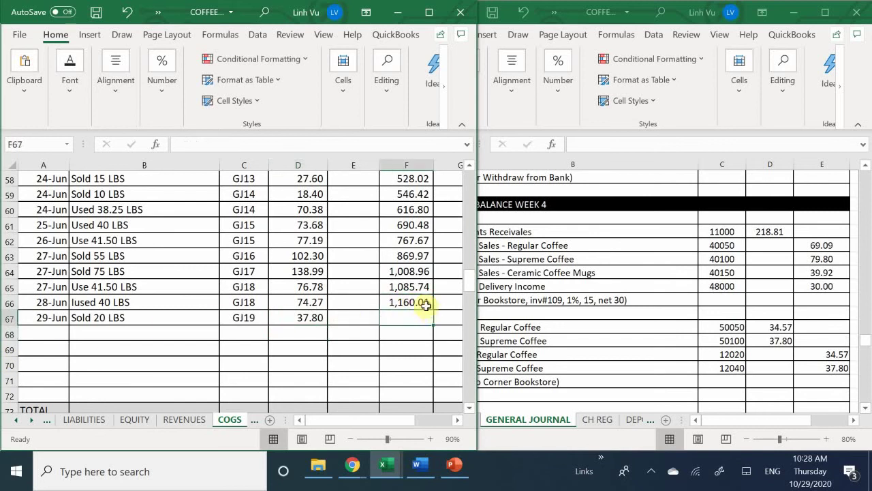
left_click(425, 306)
left_click_drag(434, 310, 436, 325)
- On the ASSETS sheet, enter the date 6/29 in A237, the next empty row of the Regular Coffee inventory ledger
mouse_move(382, 476)
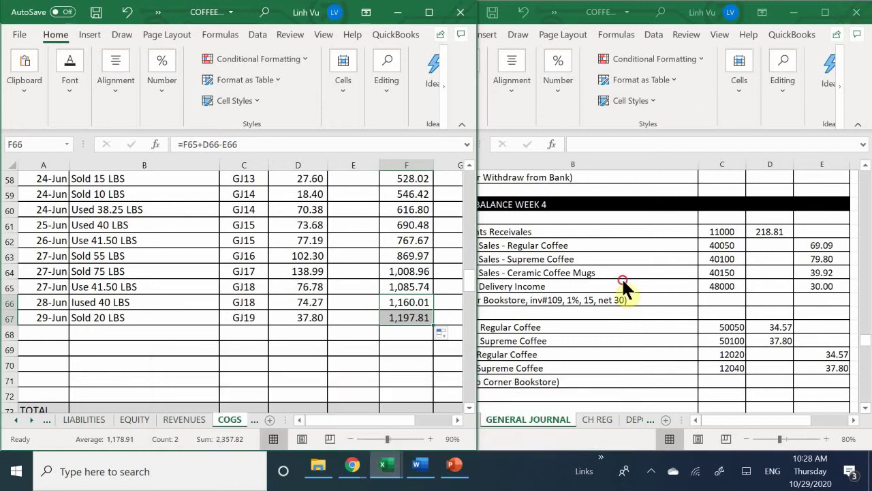
left_click(622, 280)
scroll(488, 313, "down", 1)
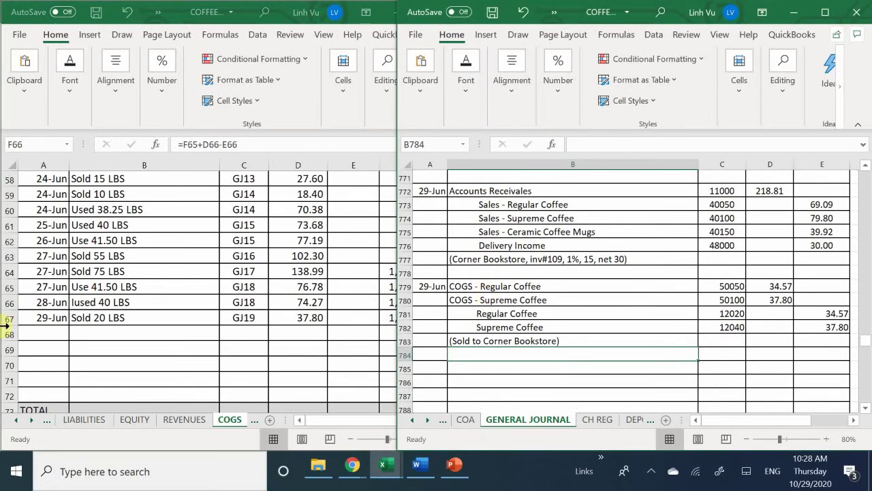
left_click(12, 424)
left_click(78, 417)
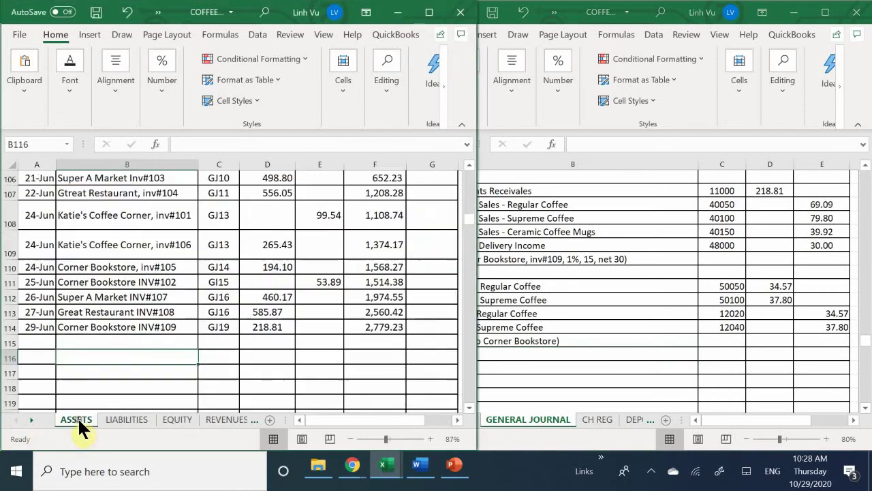
scroll(98, 333, "down", 20)
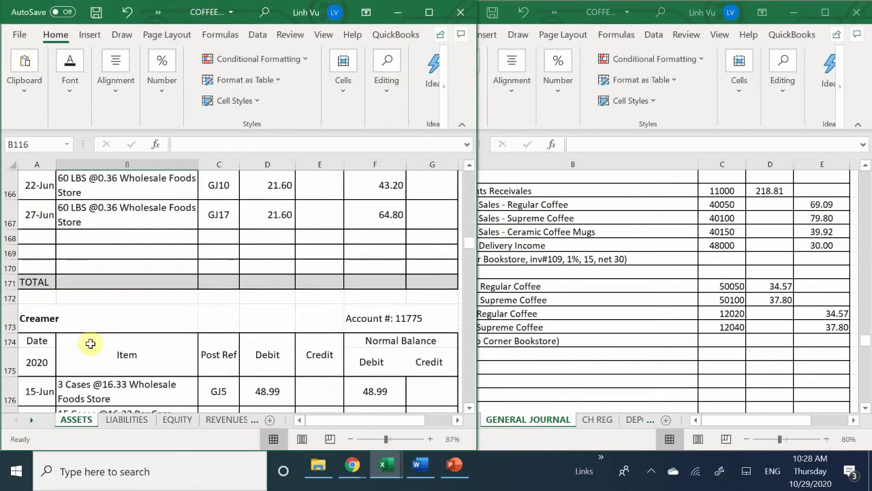
scroll(90, 344, "down", 16)
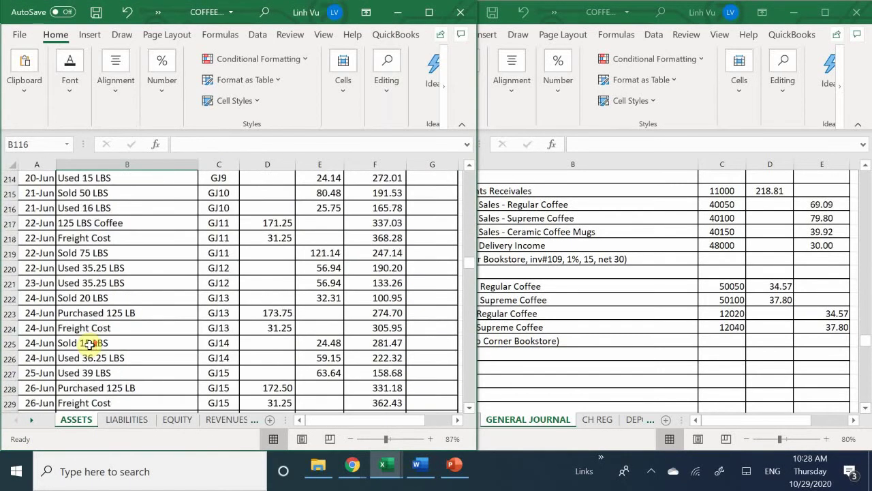
scroll(90, 344, "up", 6)
scroll(82, 349, "down", 3)
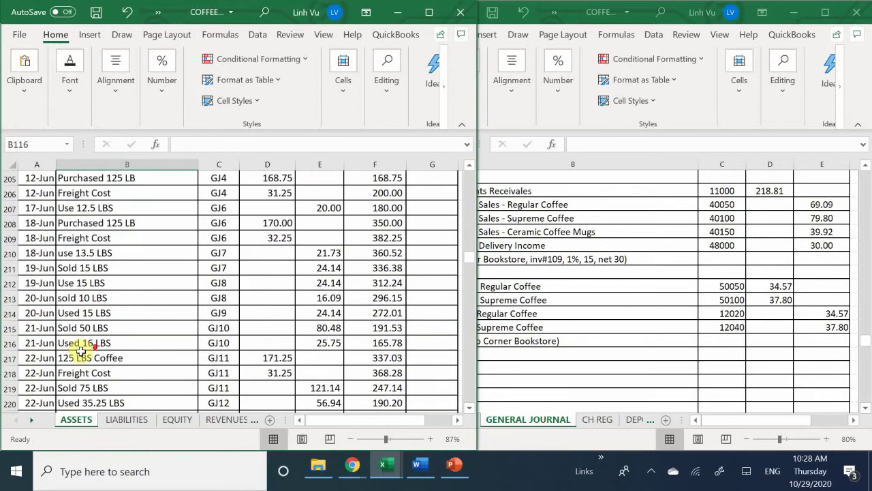
scroll(81, 350, "down", 9)
scroll(61, 321, "up", 1)
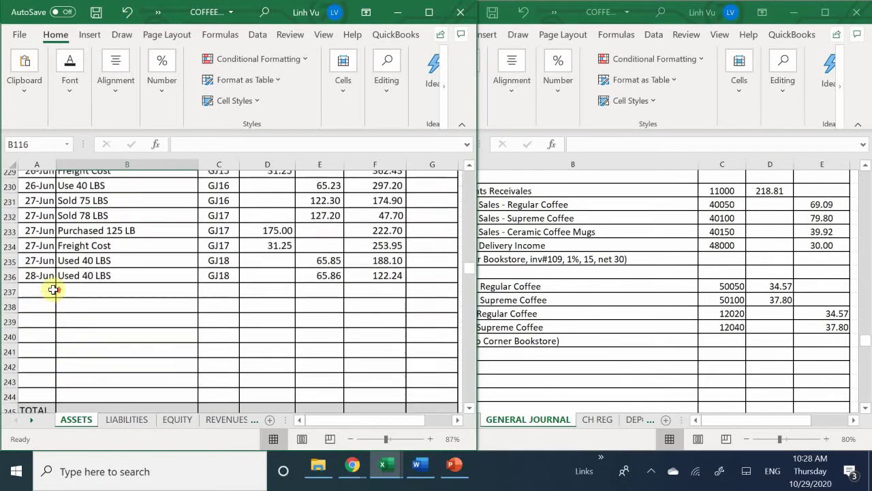
left_click(31, 298)
type("6")
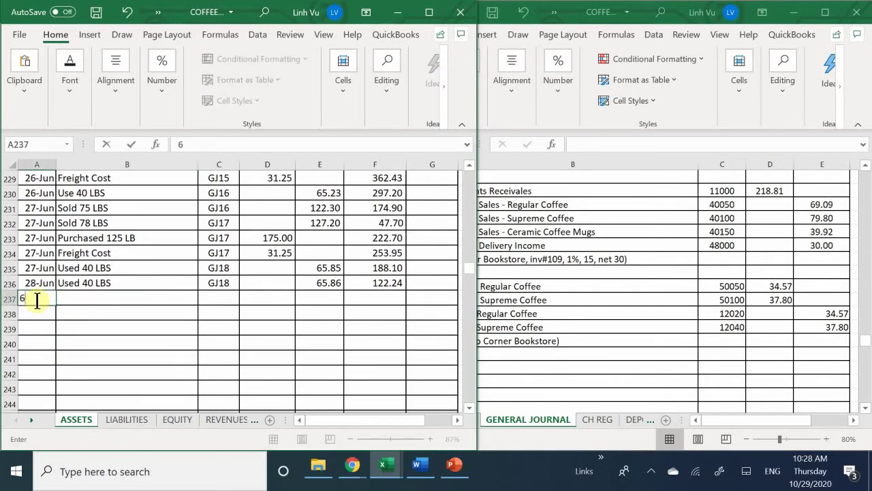
type("/29")
key("Return")
key("Up")
key("Right")
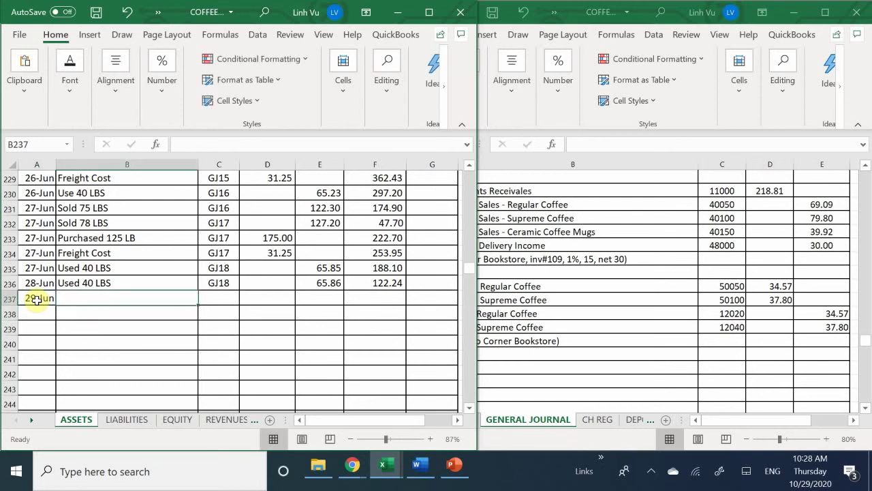
- Describe the Regular Coffee inventory posting in row 237 as Sold 21 LBS with post reference GJ19
type("S")
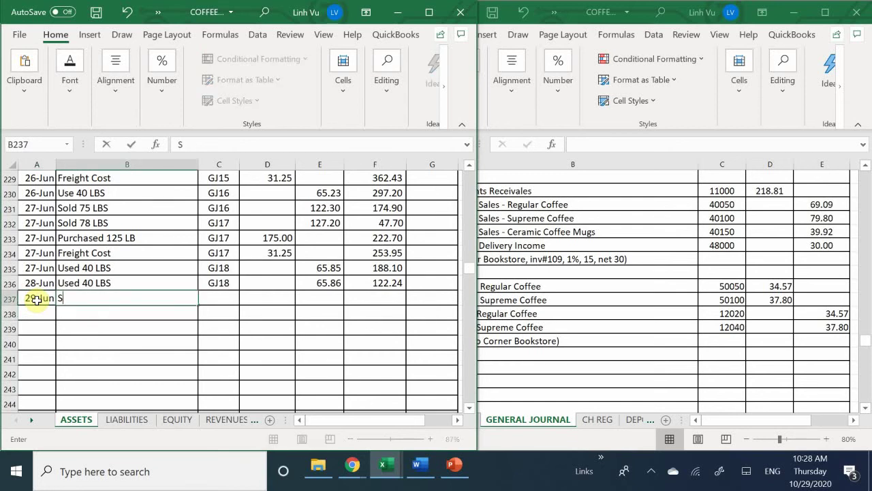
type("old 21 LBS")
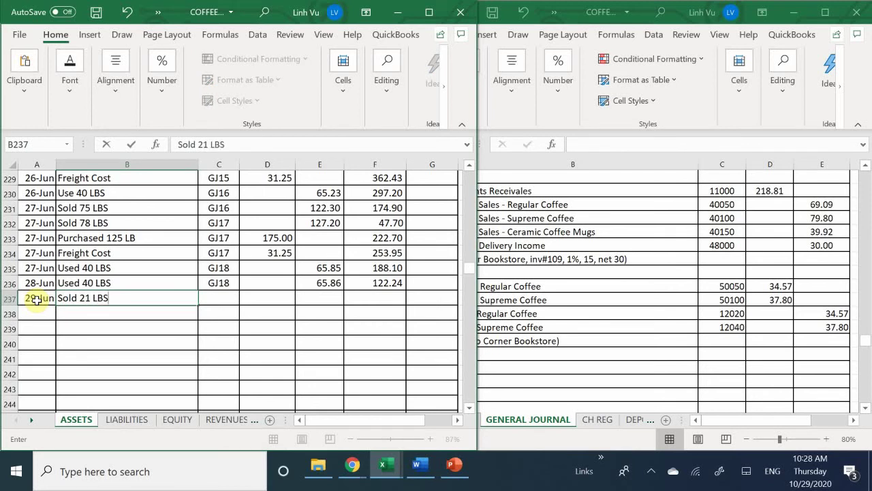
key("Tab")
type("GJ19")
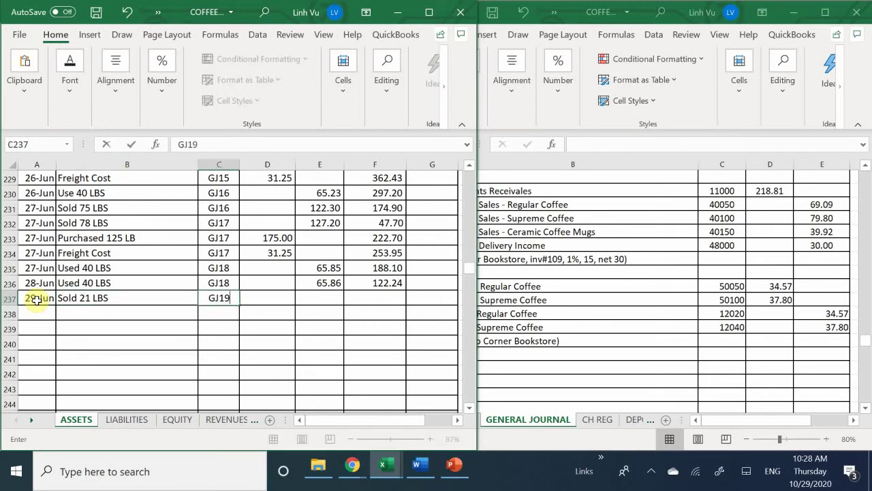
- Enter the 34.57 credit in E237 and extend the running balance formula from F236 to F237
key("Tab")
key("Tab")
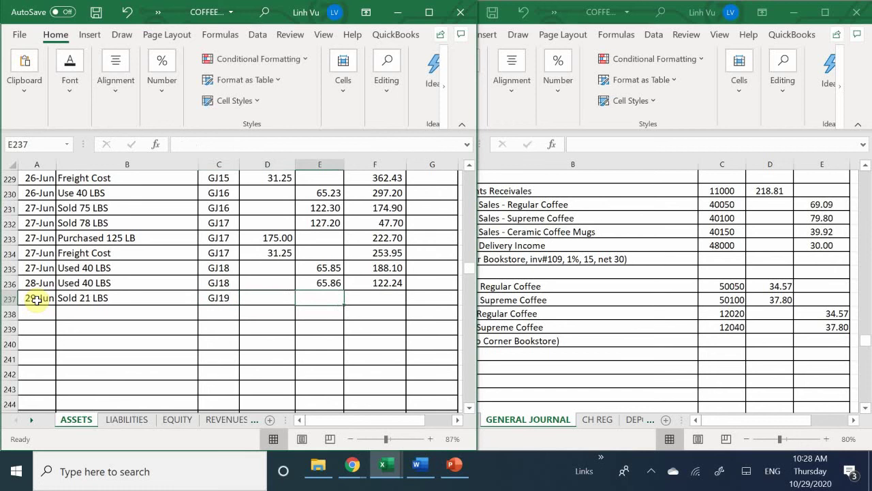
type("34.57")
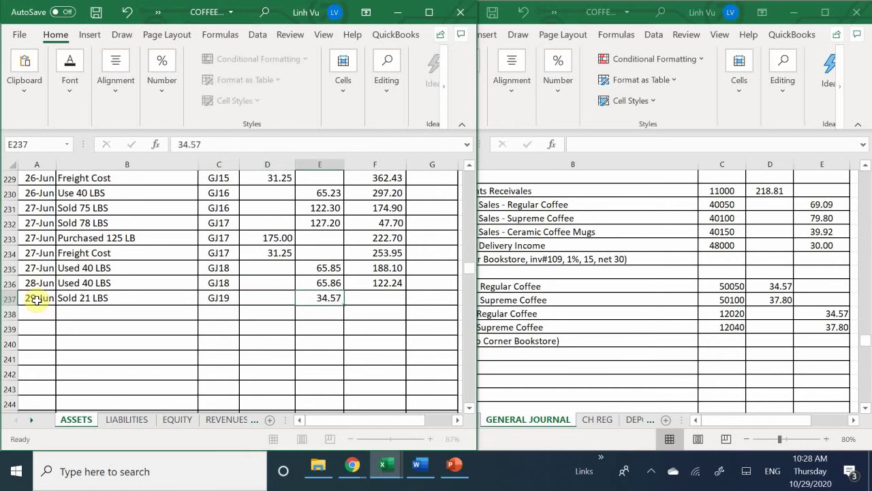
key("Return")
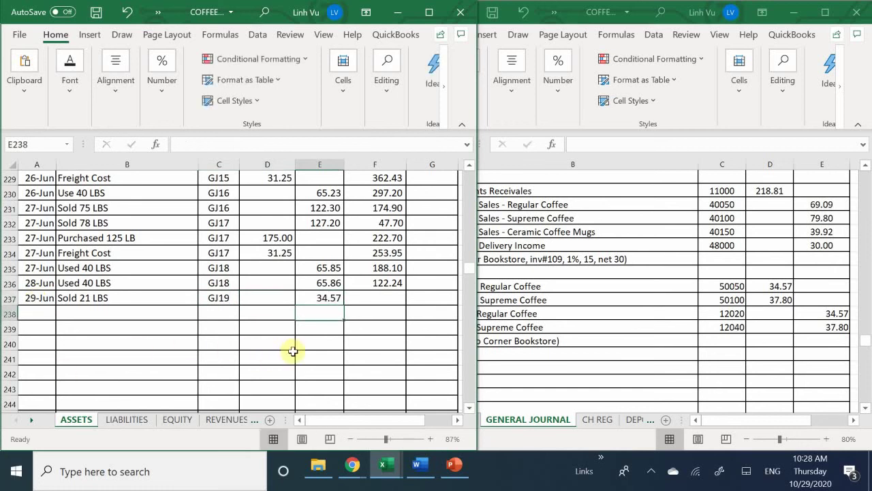
left_click(379, 282)
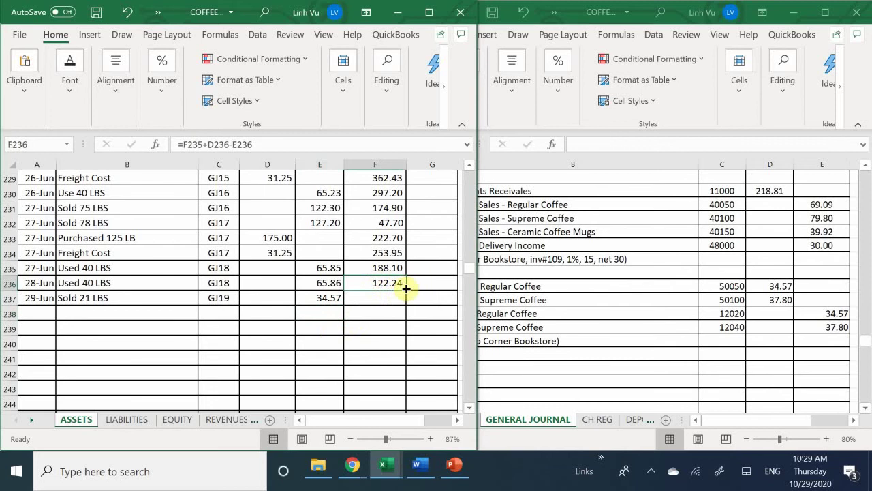
left_click_drag(407, 290, 405, 301)
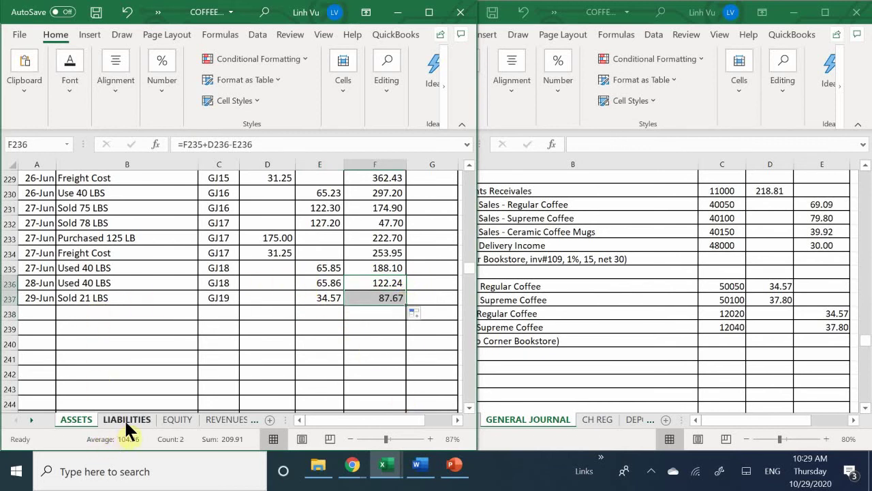
- Enter the date 6/29 in A282, the next empty row of the Supreme Coffee inventory ledger on the ASSETS sheet
scroll(93, 325, "down", 6)
scroll(67, 311, "down", 8)
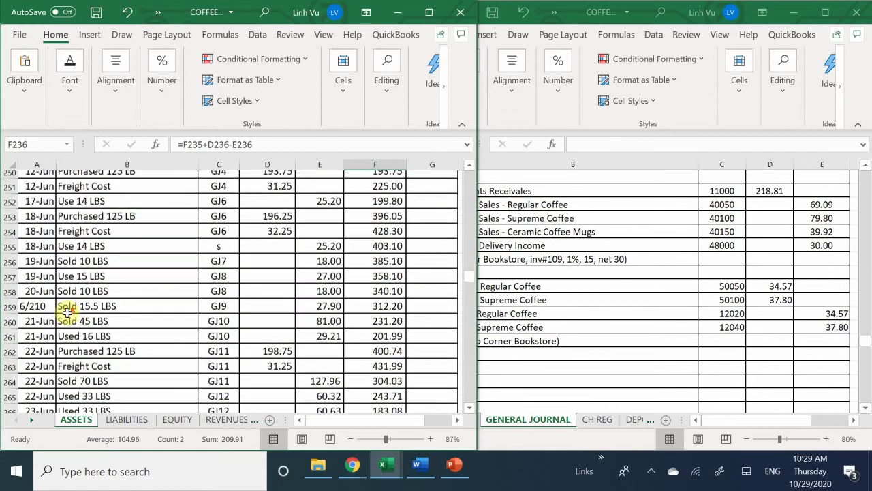
scroll(65, 315, "down", 1)
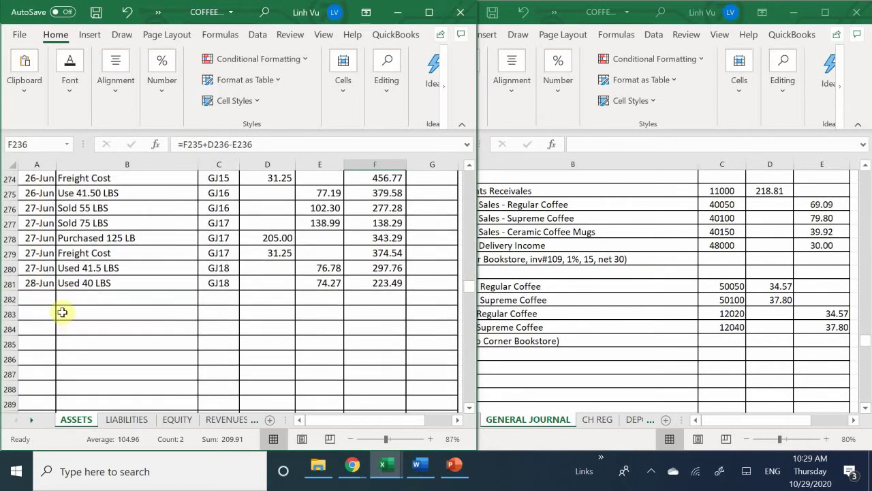
scroll(63, 314, "up", 1)
left_click(40, 347)
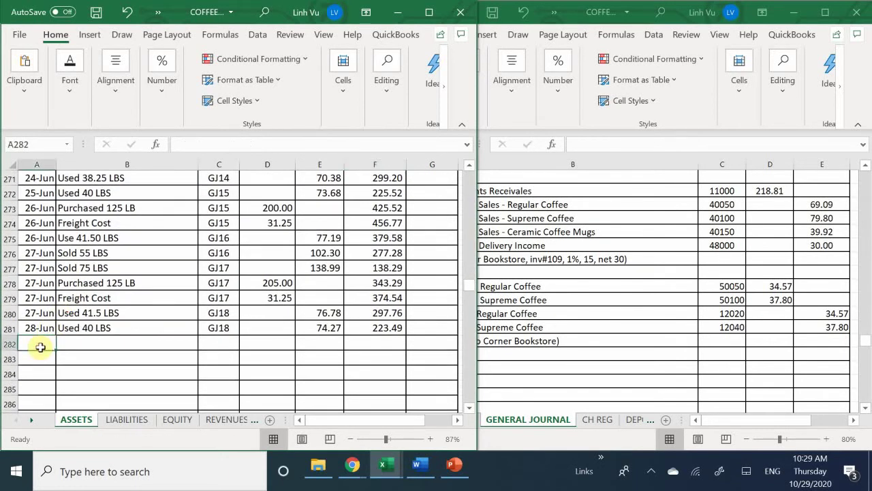
type("6/29")
key("Return")
key("Up")
key("Right")
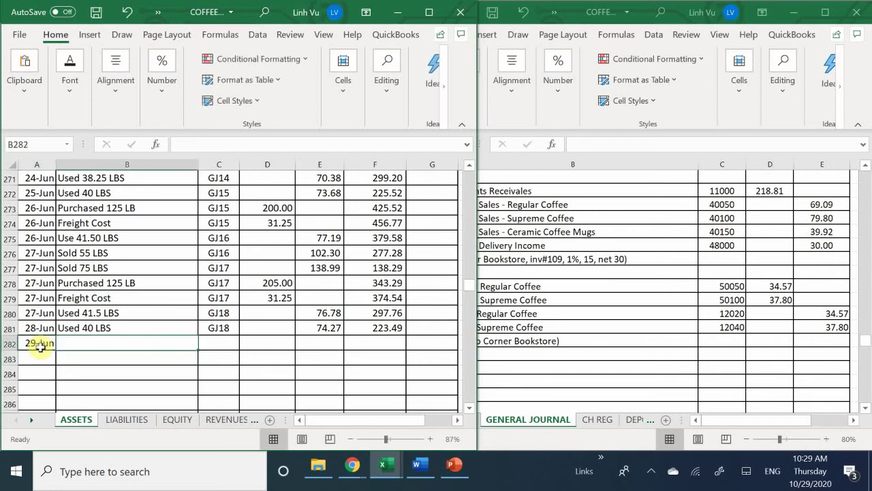
- Describe the Supreme Coffee inventory posting in row 282 as Sold 20 LBS with post reference GJ19
type("Sold")
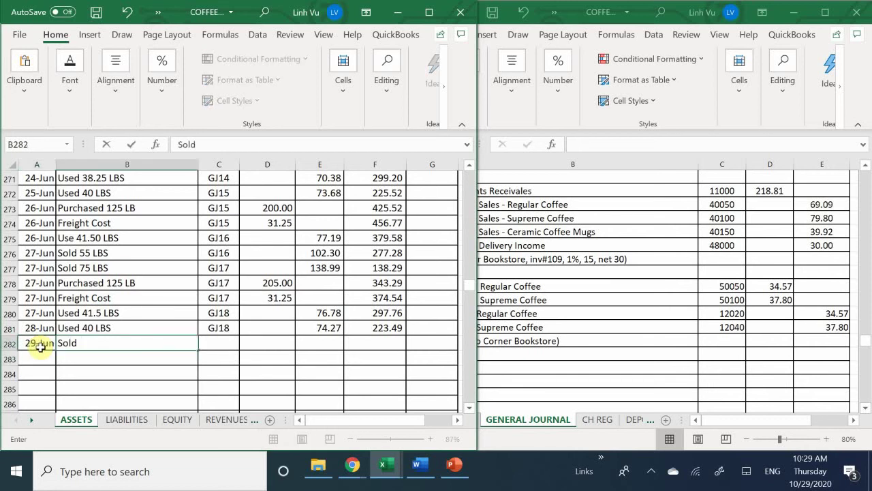
type(" 20 LBS")
key("Tab")
type("G")
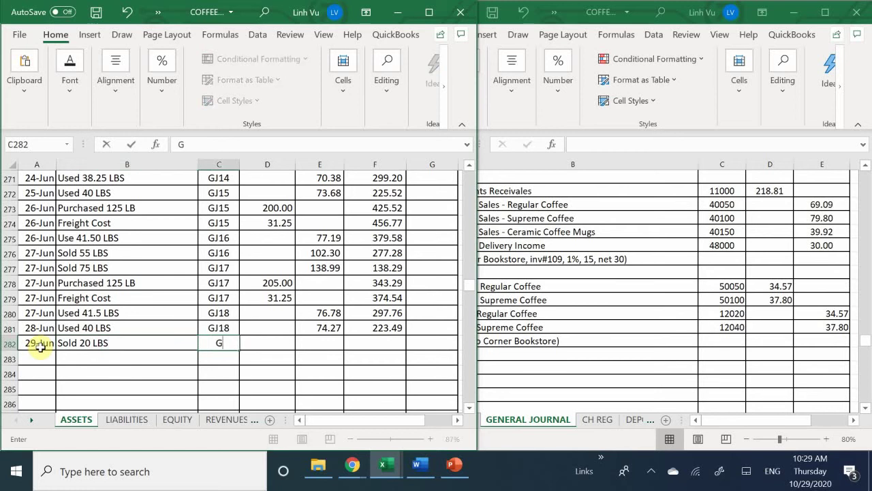
type("J19")
- Enter the 37.80 credit in E282 and extend the running balance formula from F281 to F282
key("Tab")
key("Tab")
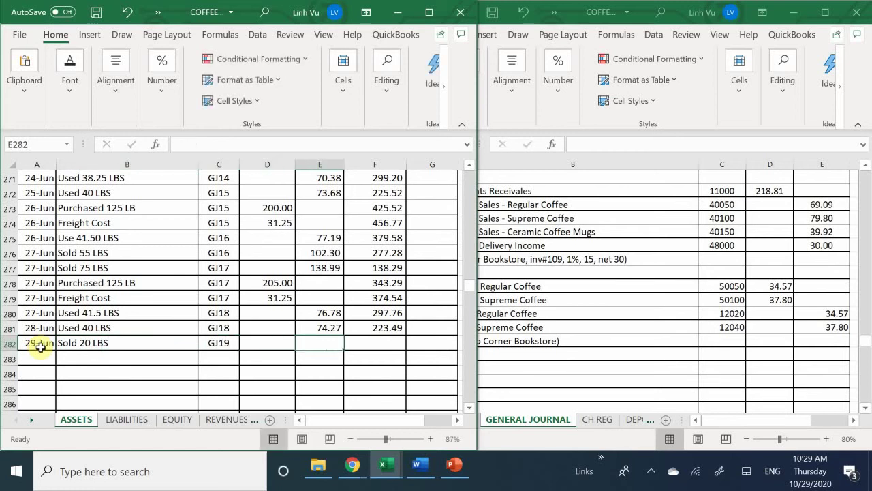
type("3")
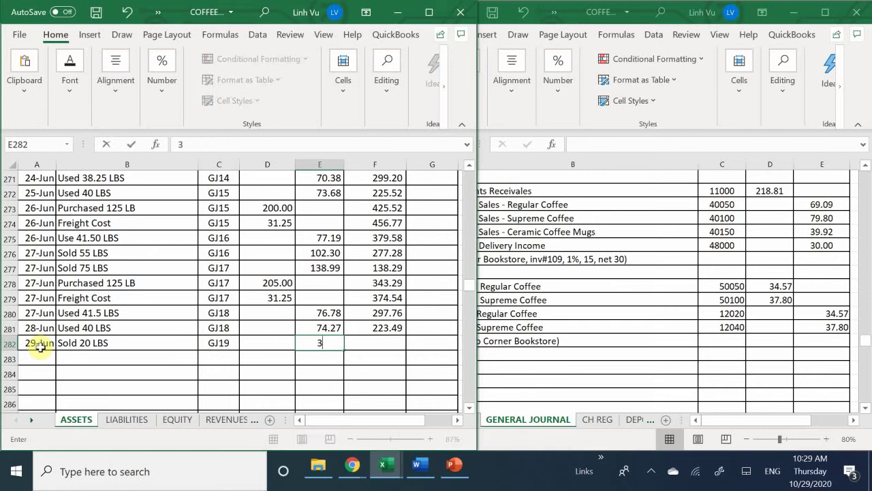
type("7.8")
key("Return")
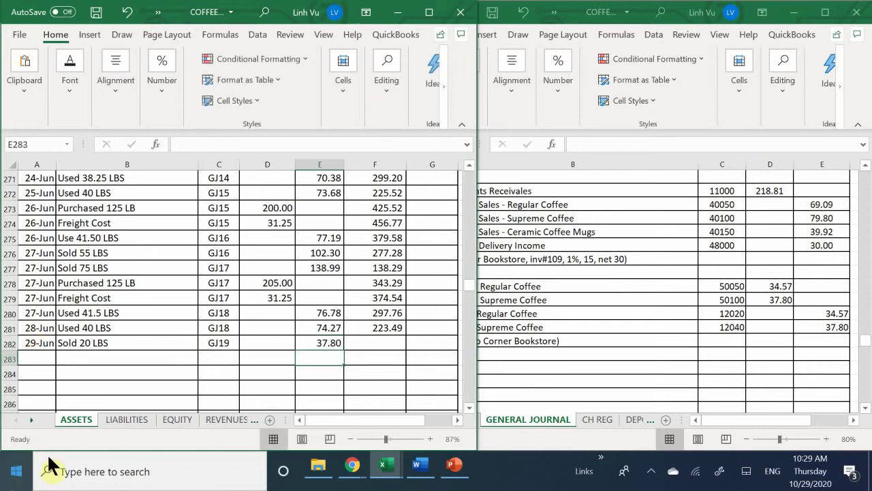
left_click(387, 332)
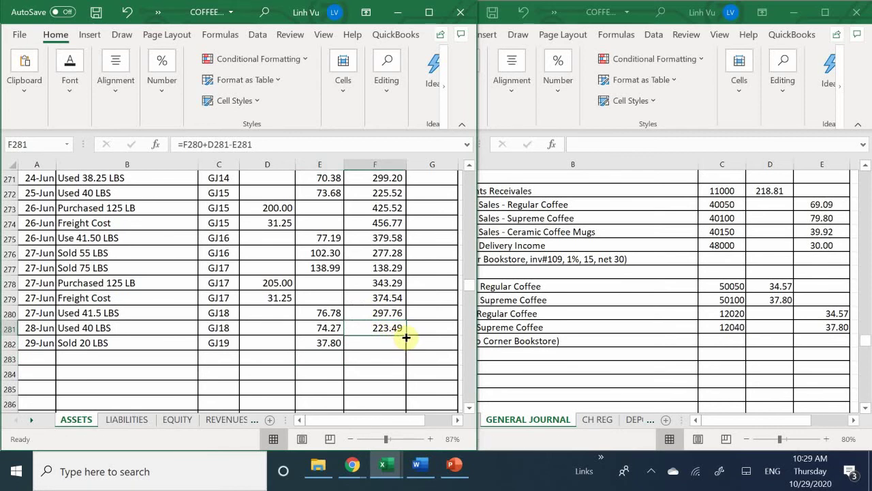
left_click_drag(407, 336, 409, 347)
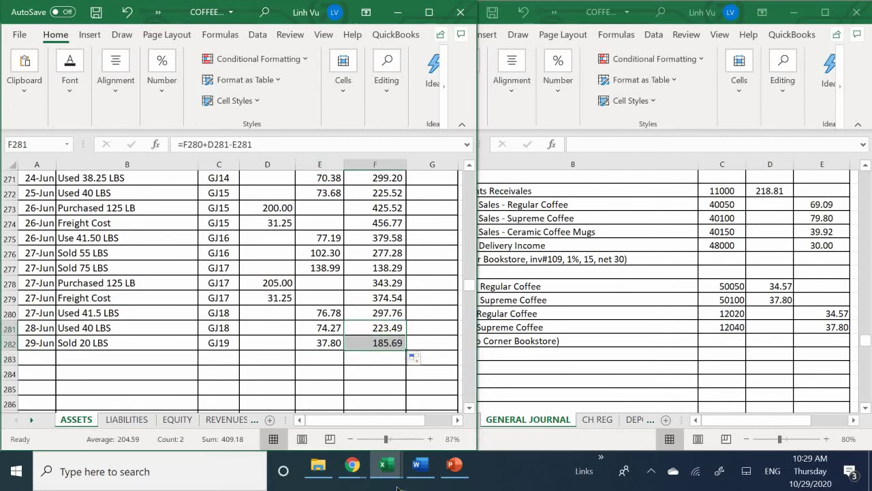
- Switch to the Word scenario document and review the 29 June invoice to The Corner Bookstore and the transactions below it
left_click(584, 355)
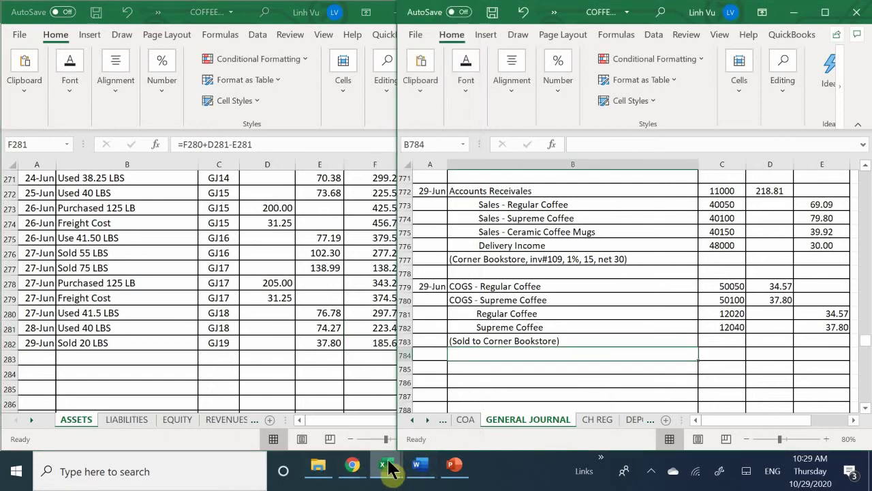
left_click(417, 467)
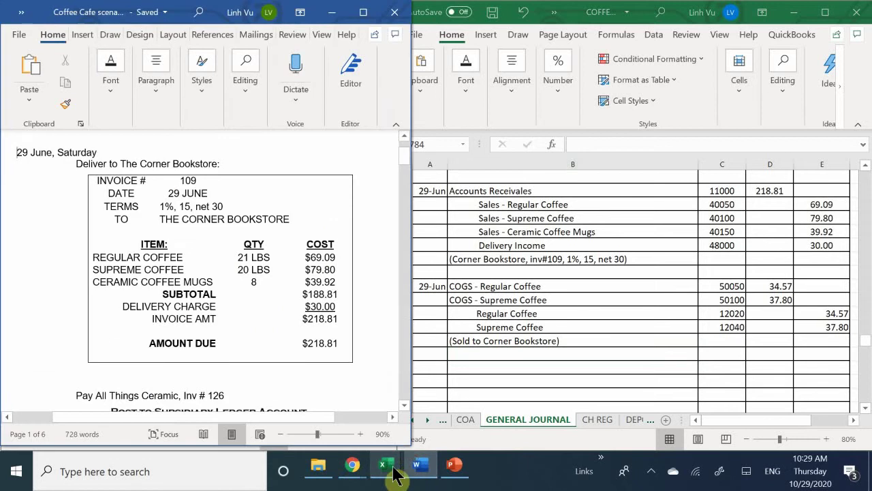
left_click(380, 324)
scroll(382, 326, "down", 2)
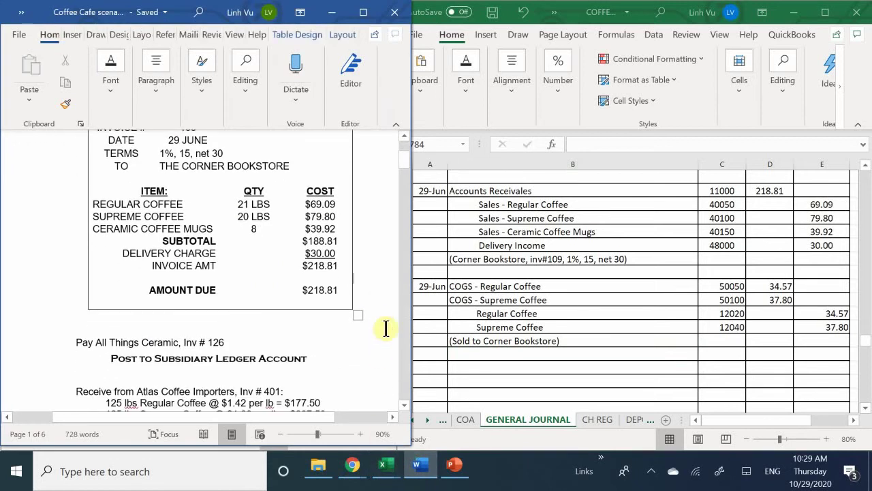
scroll(385, 328, "up", 3)
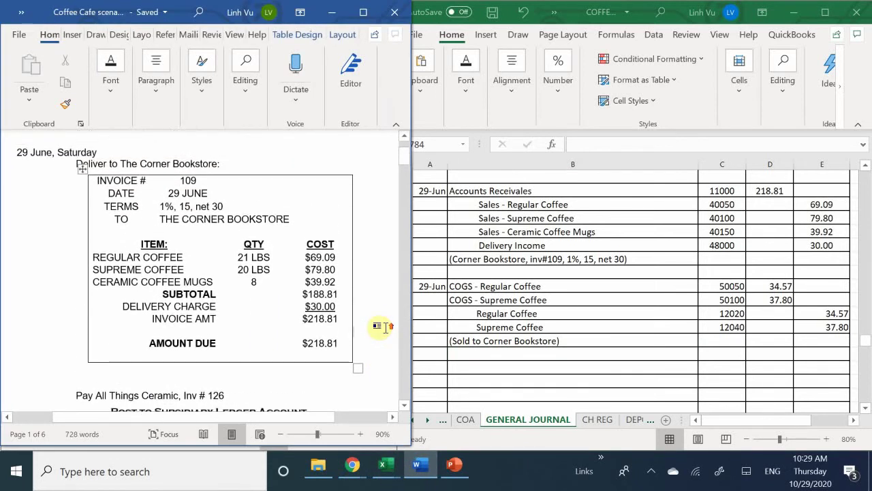
- Switch to the Excel subsidiary ledger workbook and enter the date 6/29 in A13 of the COMMISSIONS EXPENSE sheet for Corner Bookstore invoice 109
mouse_move(382, 468)
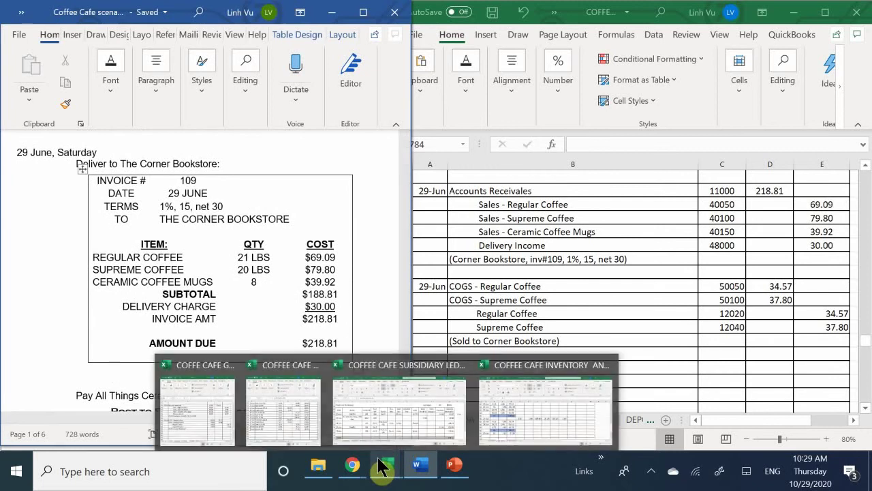
left_click(387, 426)
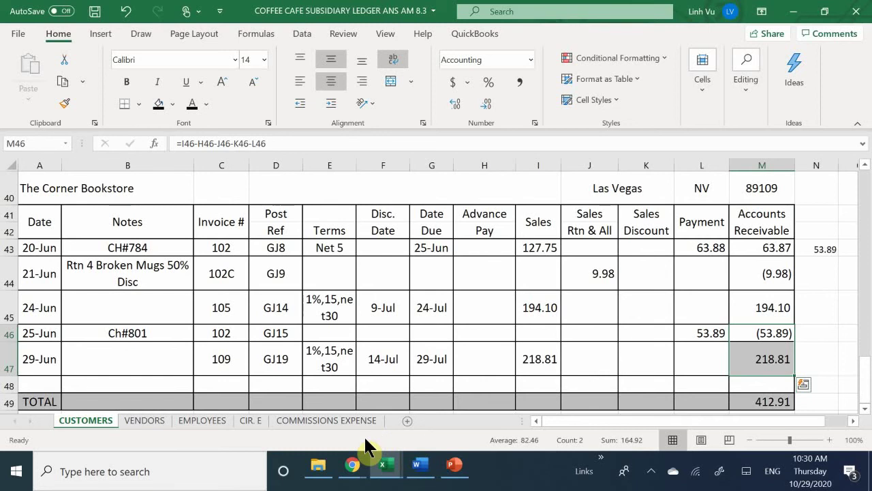
left_click(315, 422)
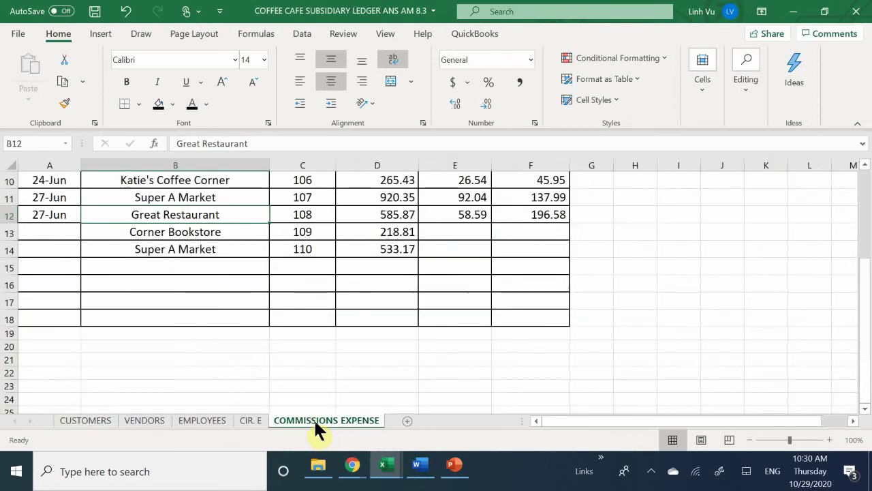
scroll(199, 289, "up", 2)
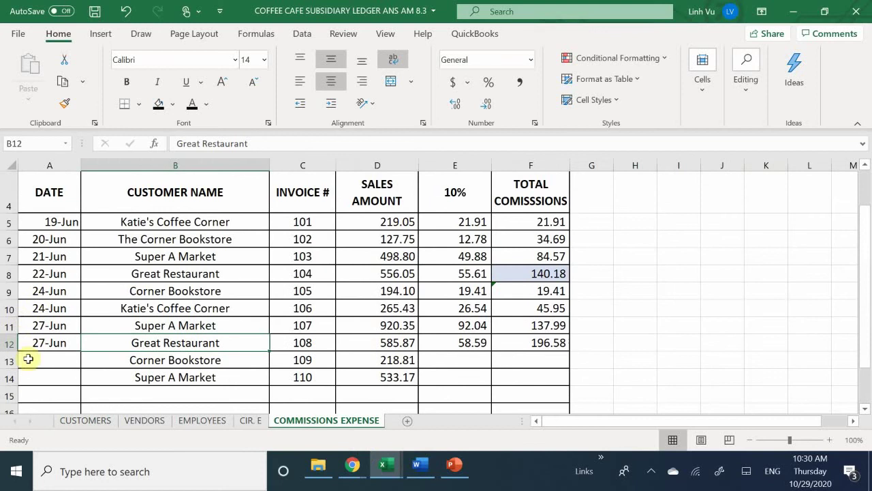
left_click(43, 365)
type("6")
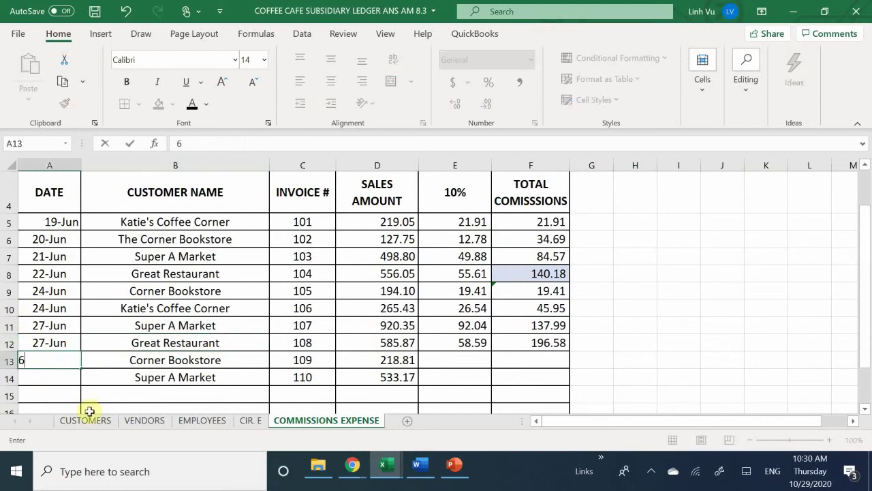
type("29")
key("Return")
- Extend the 10% commission formula from E12 to E13 for the Corner Bookstore sale
key("Right")
key("Right")
key("Right")
key("Right")
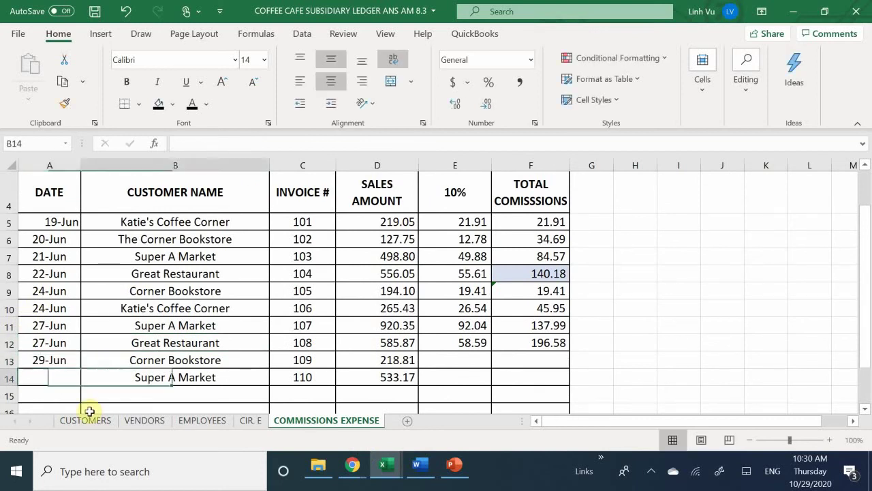
key("Right")
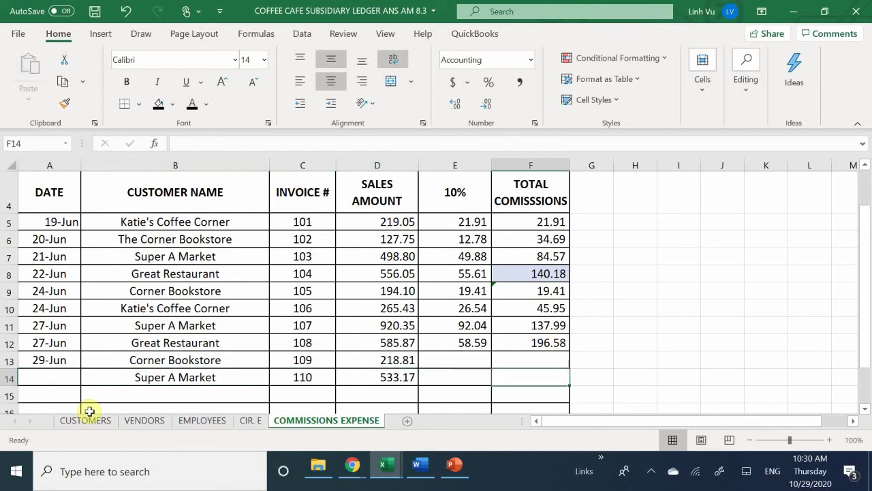
key("Up")
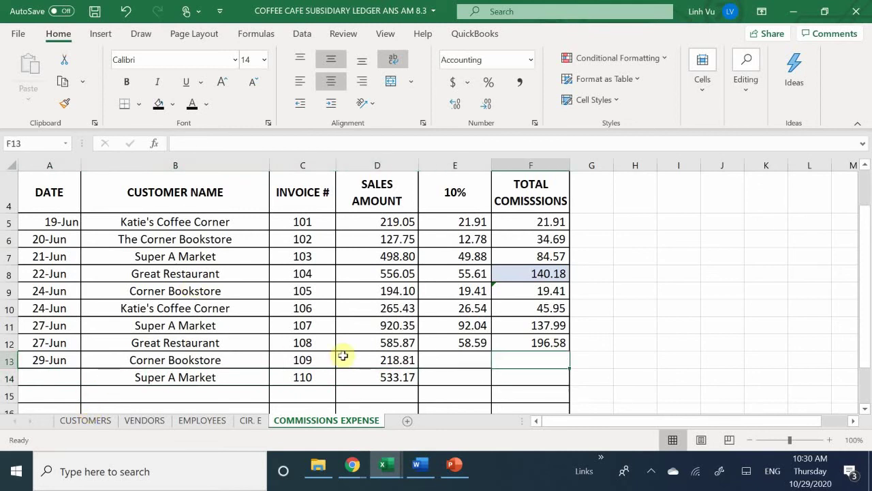
left_click(442, 360)
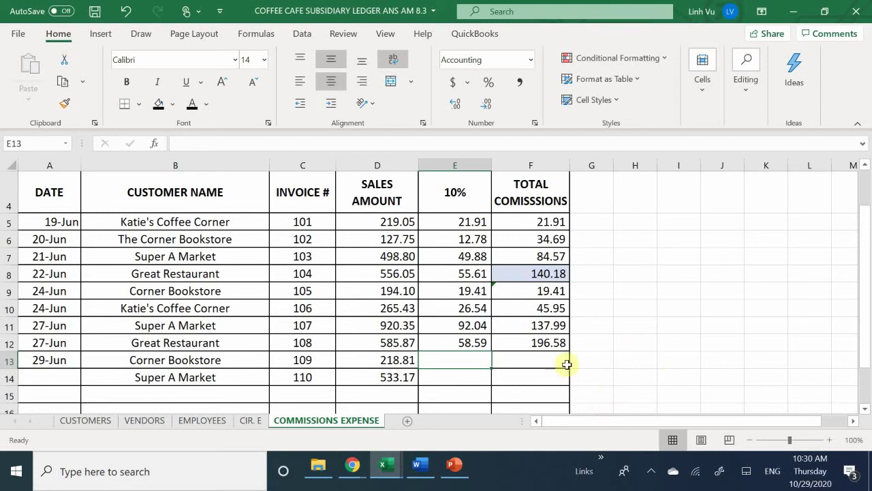
left_click(479, 342)
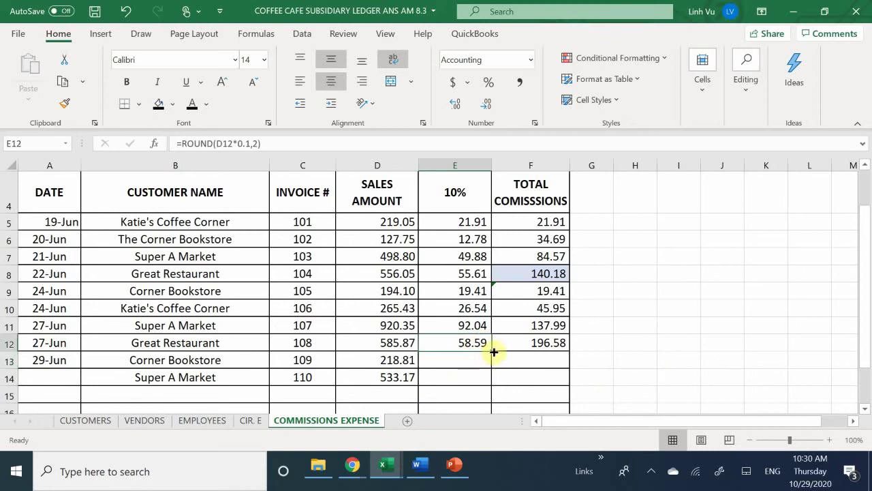
left_click_drag(493, 351, 493, 364)
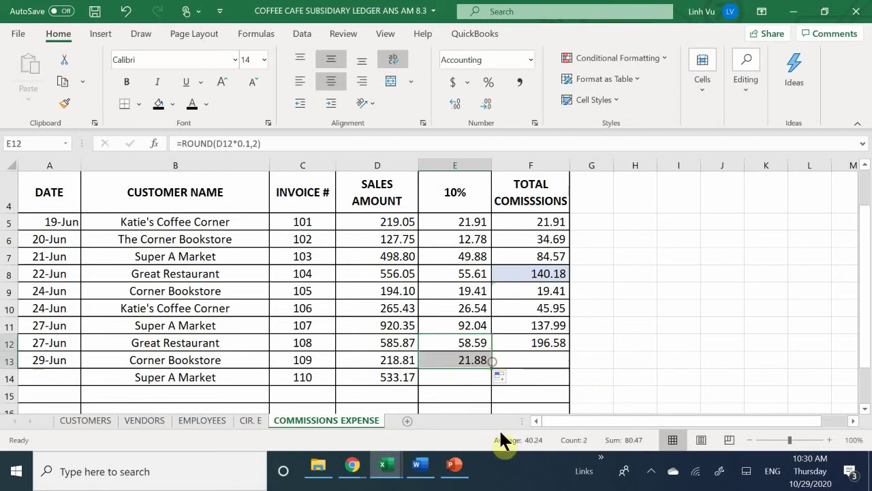
- Extend the total commissions formula from F12 to F13
left_click(551, 342)
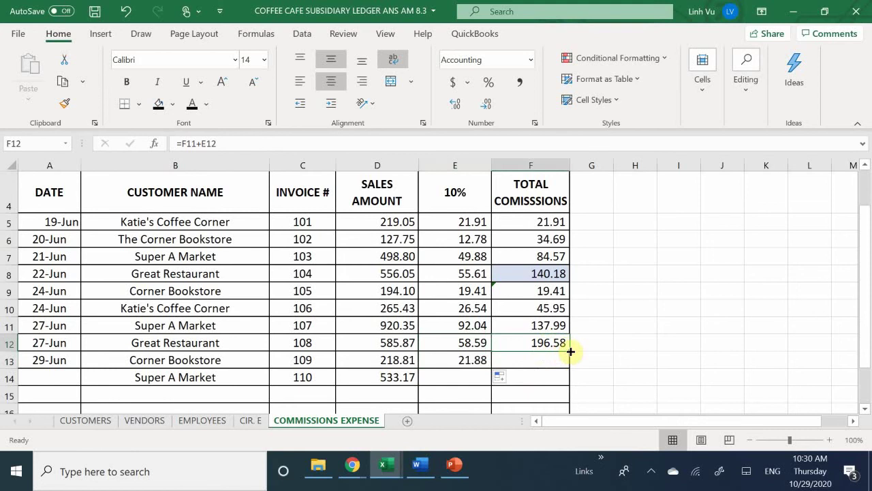
left_click_drag(571, 350, 569, 369)
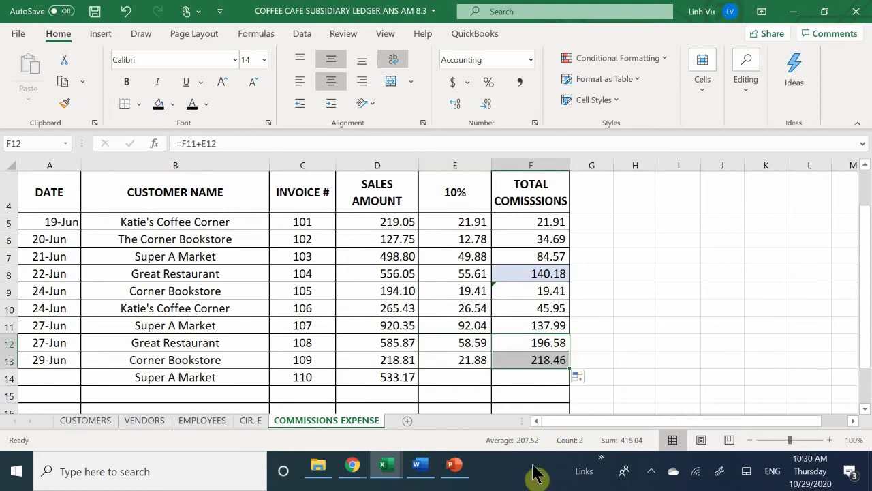
left_click(635, 344)
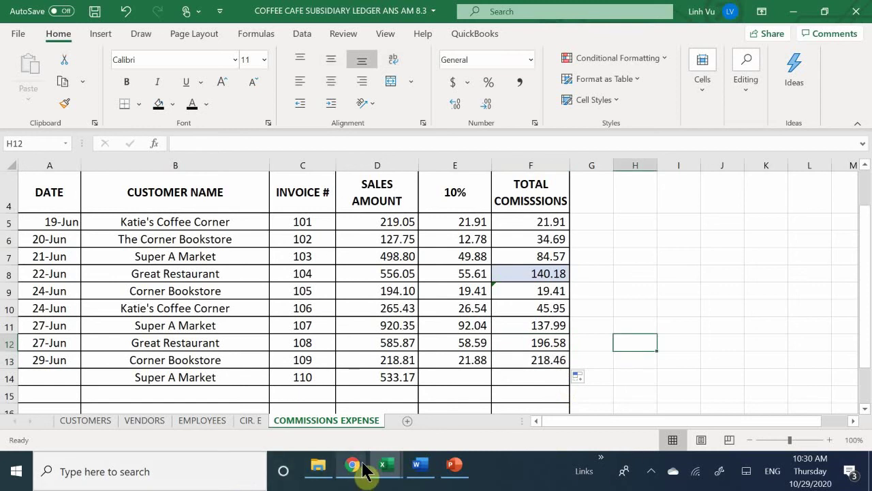
- Bring up the general journal workbook and the Word scenario, and read the 29 June transaction for paying All Things Ceramic
mouse_move(388, 469)
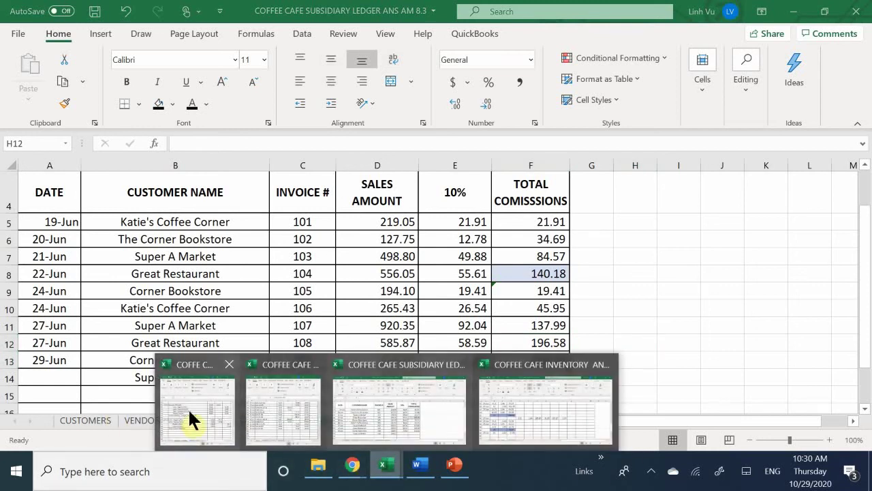
left_click(188, 407)
left_click(417, 466)
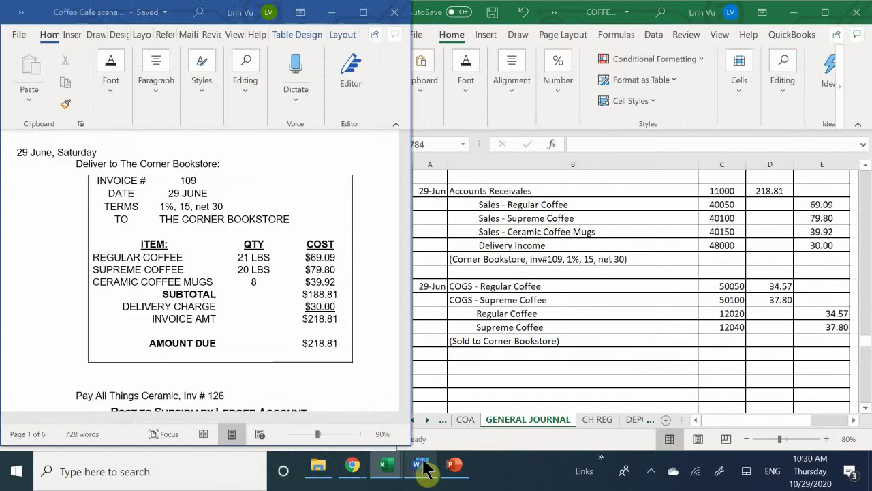
scroll(385, 343, "down", 3)
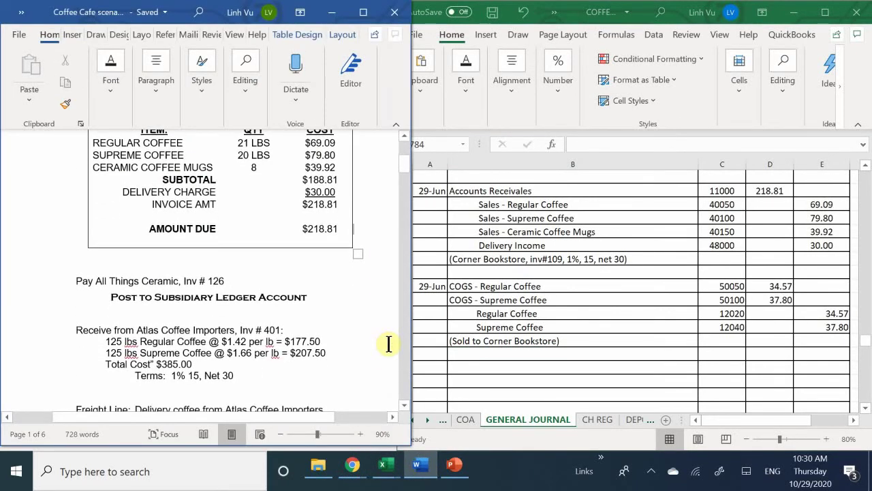
scroll(388, 344, "up", 1)
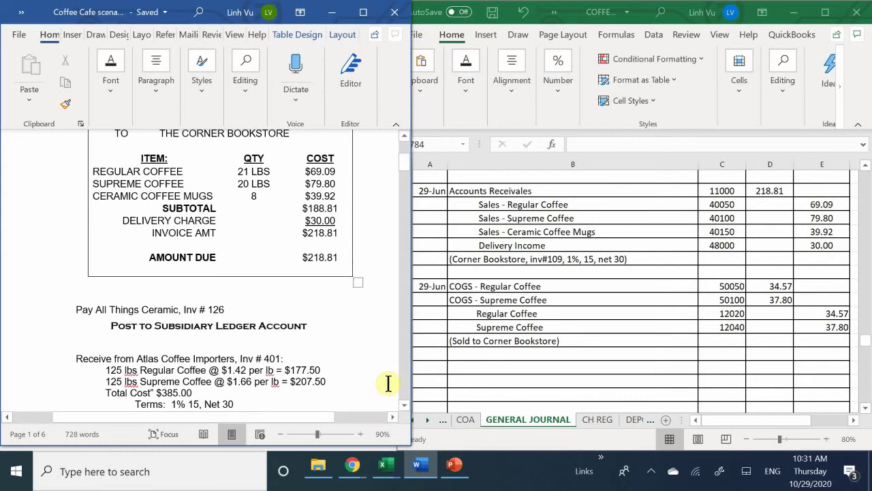
- In the subsidiary ledger's vendors list, look up All Things Ceramic's invoice 126 and highlight its row to examine terms and balance
mouse_move(386, 471)
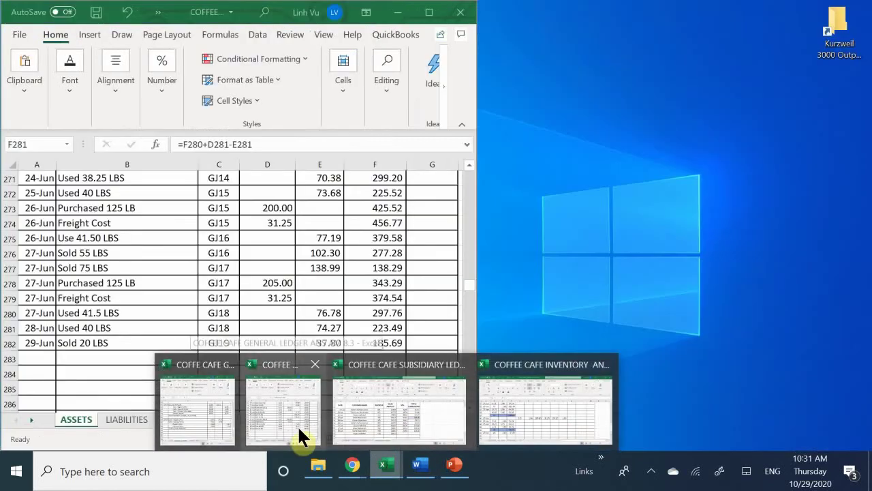
left_click(297, 424)
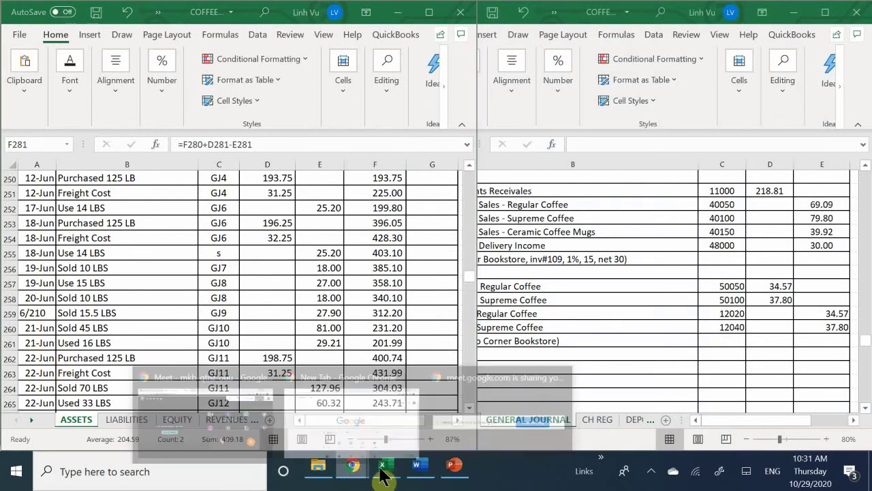
mouse_move(387, 472)
left_click(392, 423)
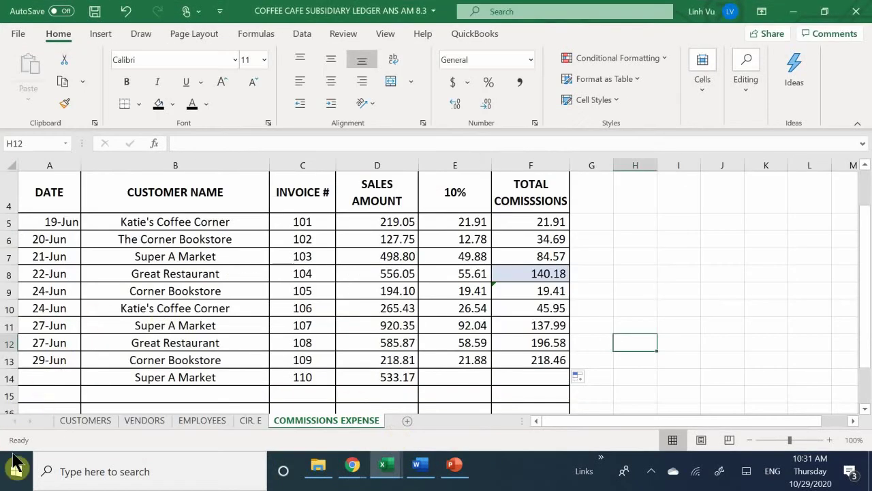
left_click(141, 420)
scroll(140, 307, "up", 1)
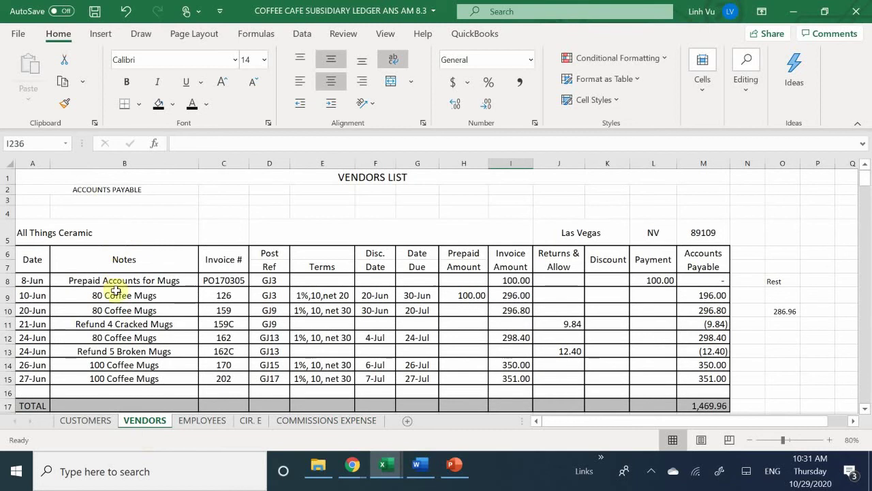
left_click(223, 296)
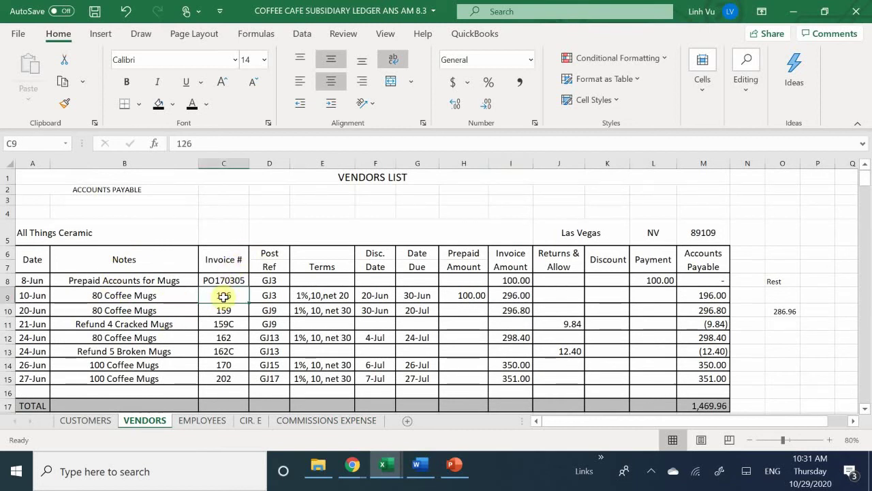
left_click_drag(24, 295, 694, 295)
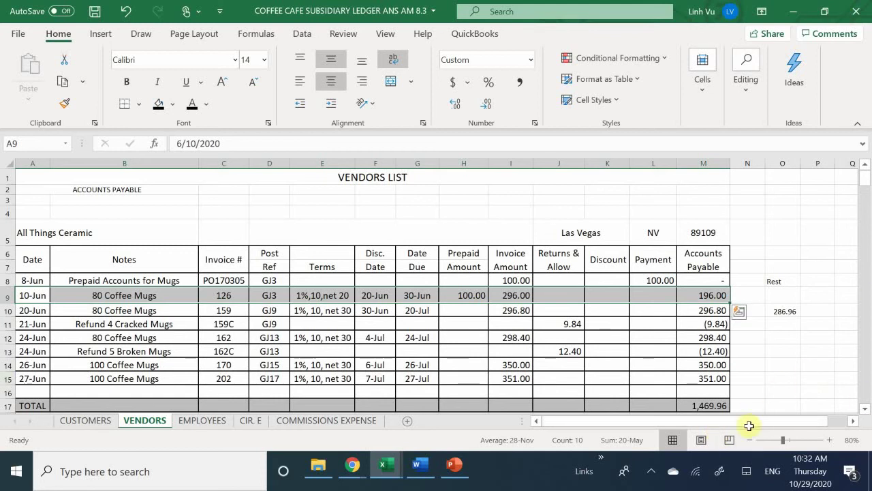
left_click(830, 441)
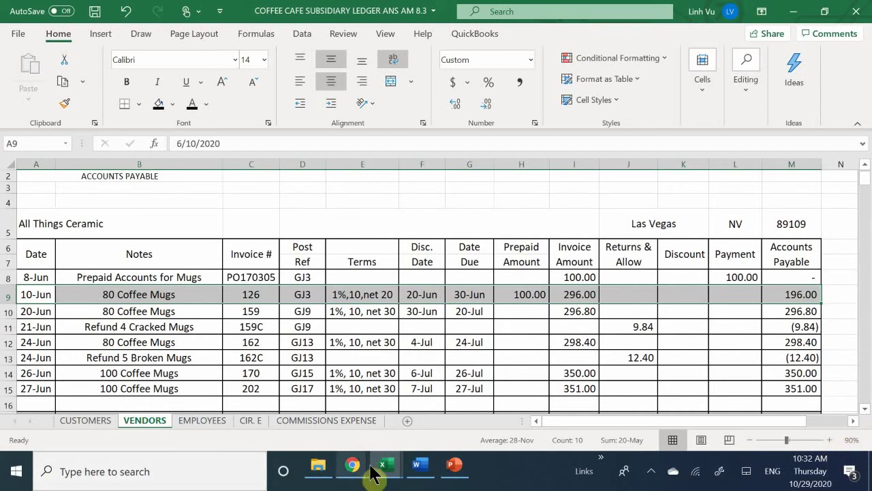
- Return to the general journal and start a new entry in row 785 dated 6/29
mouse_move(392, 475)
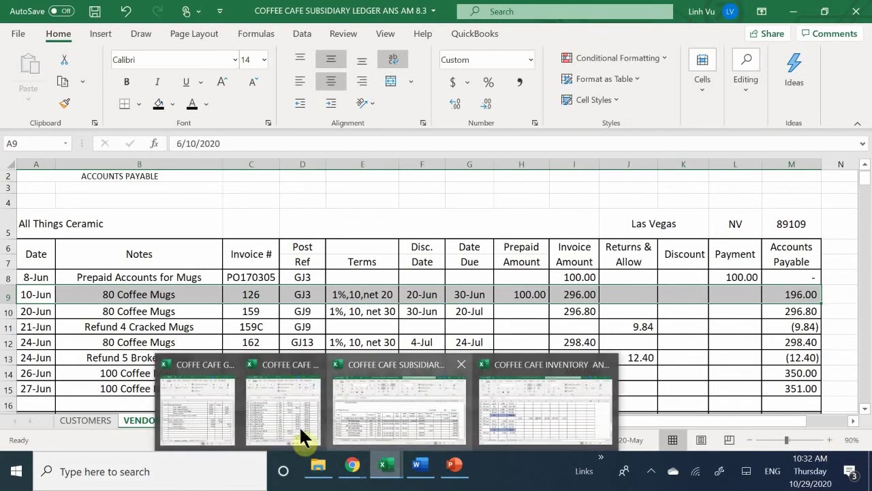
left_click(230, 409)
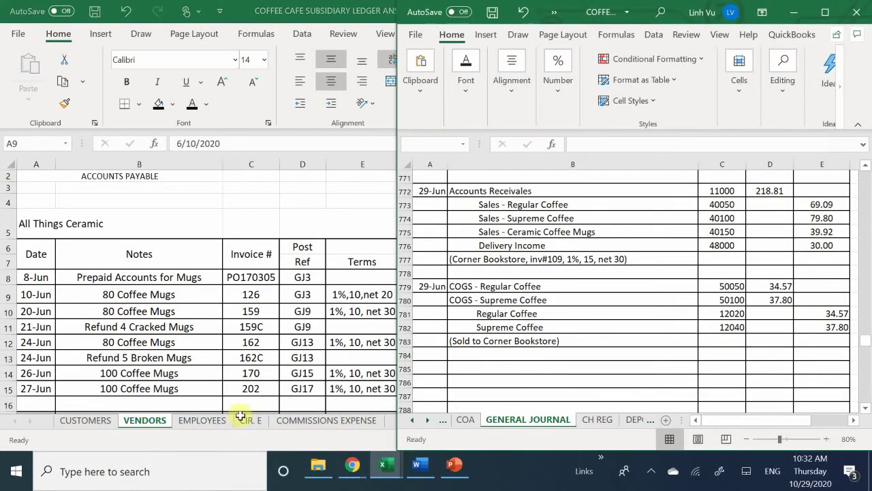
left_click(428, 469)
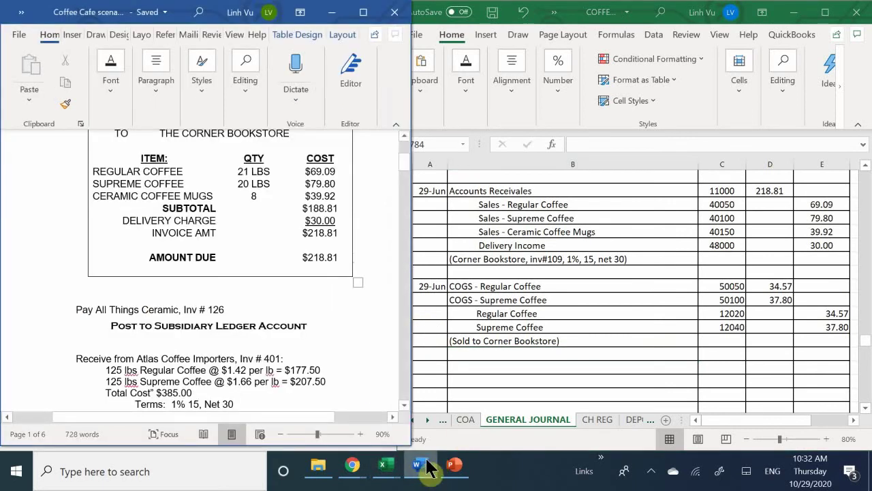
left_click(417, 469)
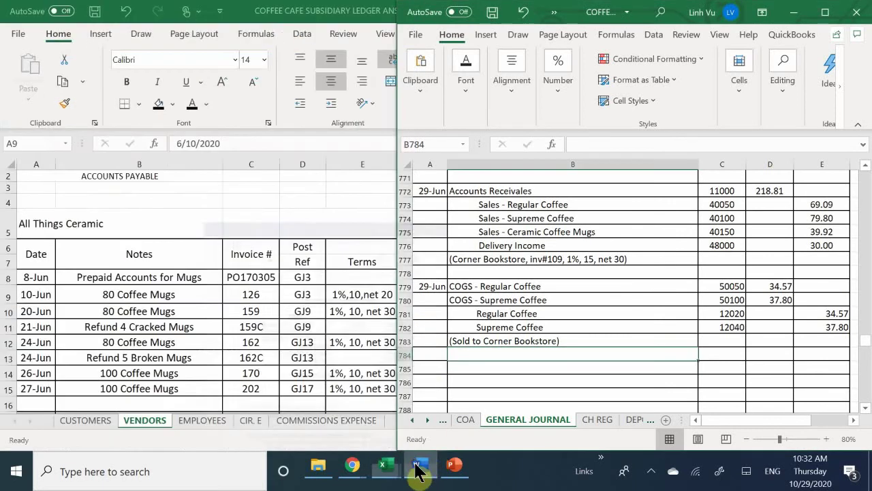
left_click(460, 370)
left_click(440, 371)
type("6/29")
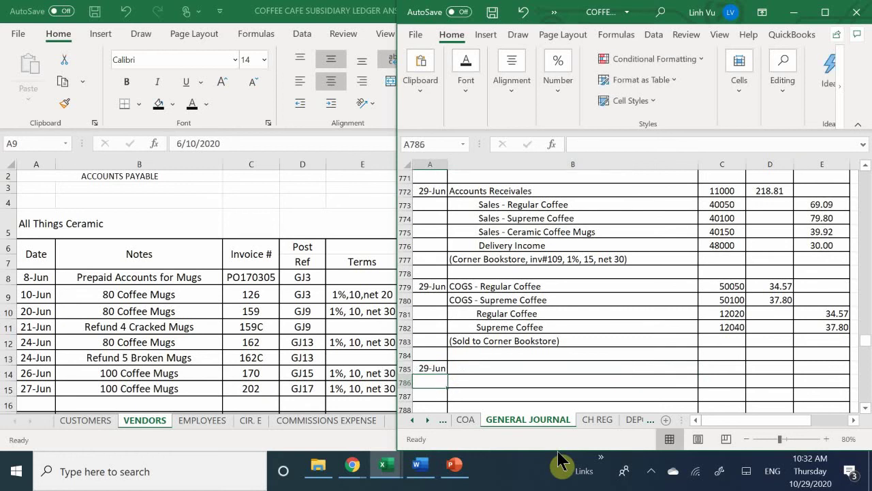
key("Tab")
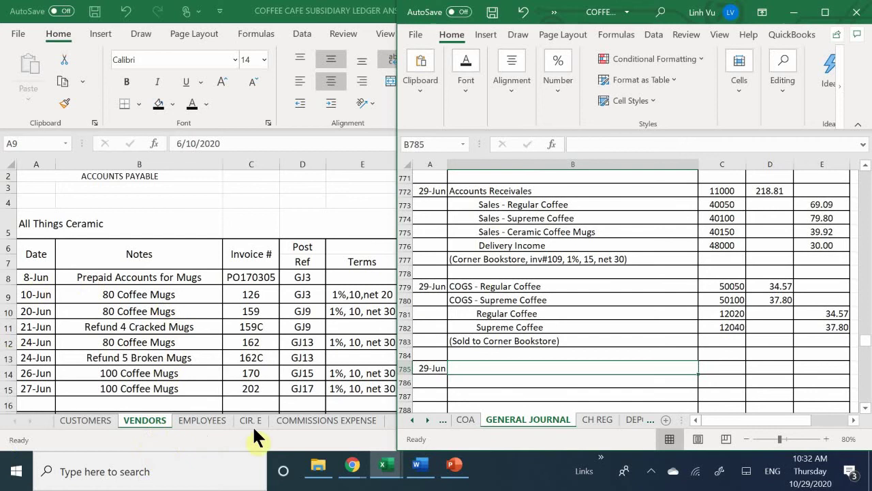
- Enter Accounts Payable as the new entry's debit account and Checking on the line below as its credit account
scroll(508, 297, "down", 2)
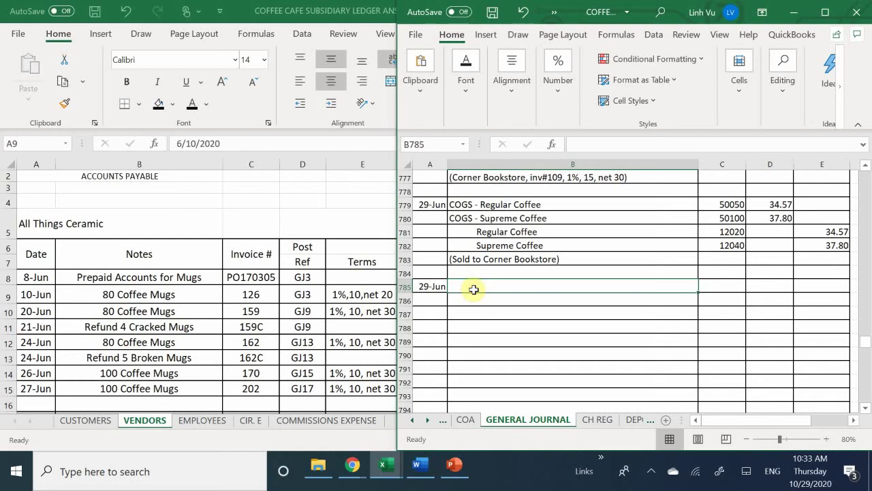
type("Accy")
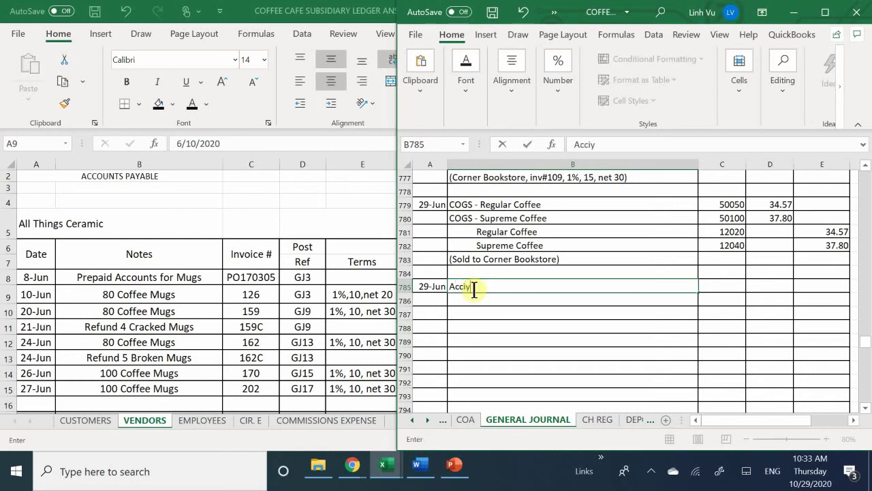
key("BackSpace")
type("ounts Payabke")
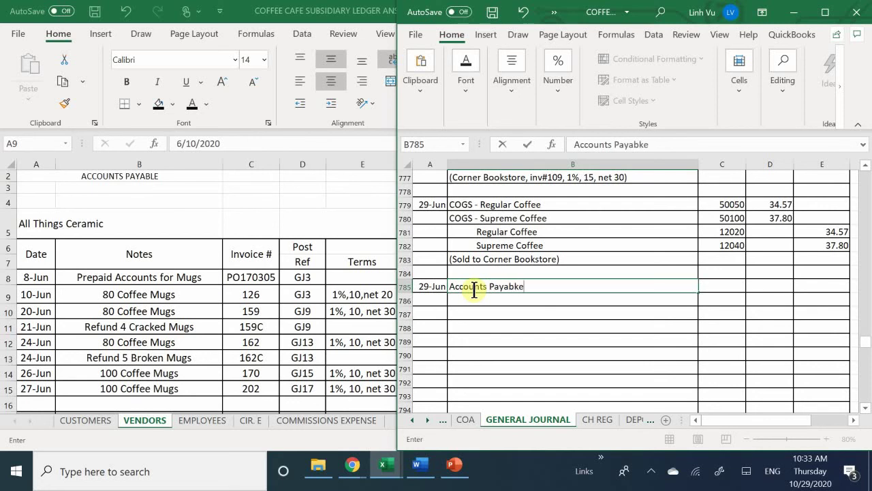
key("BackSpace")
key("BackSpace")
type("le")
key("Return")
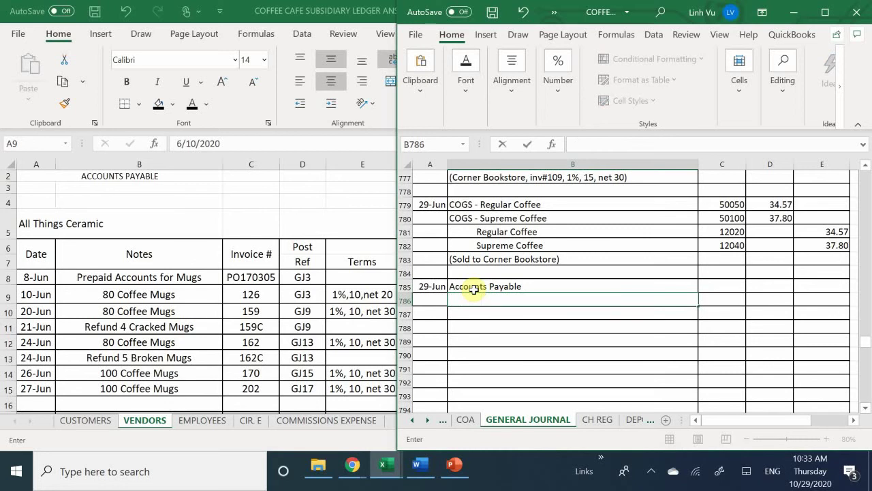
type("Checking")
key("Return")
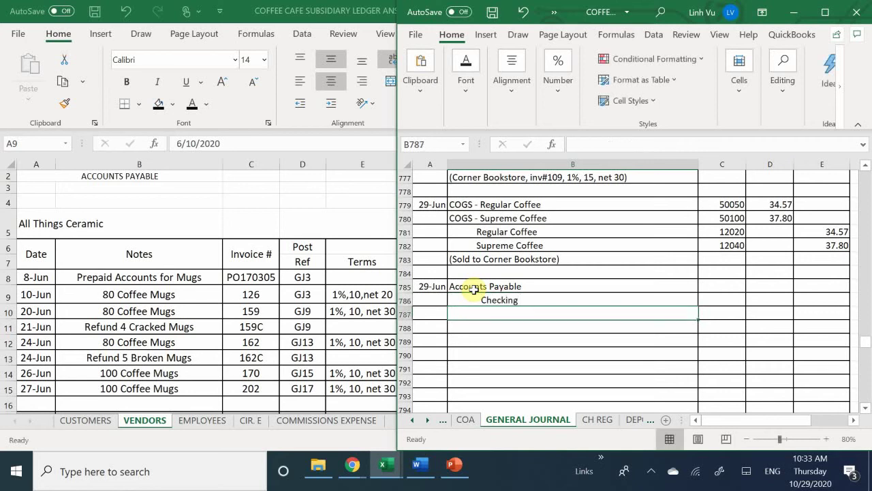
- Fill in ledger code 20000 for Accounts Payable and 10100 for Checking in the new journal entry
left_click(711, 284)
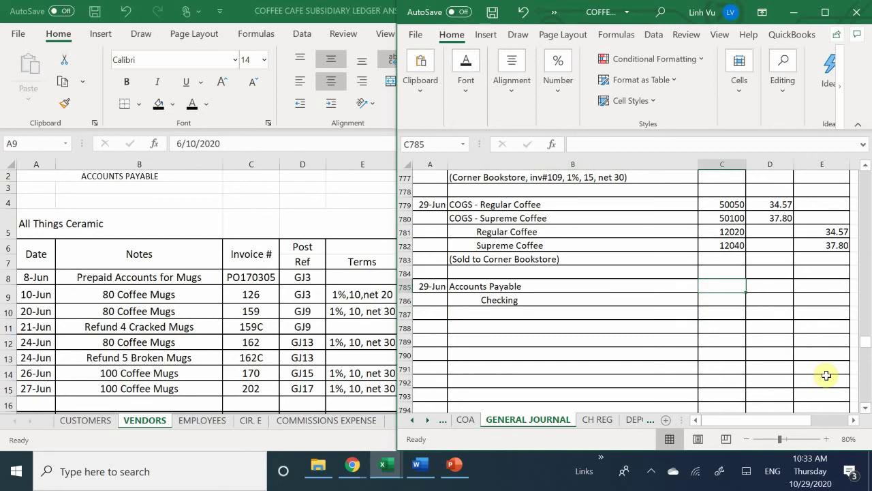
type("20000")
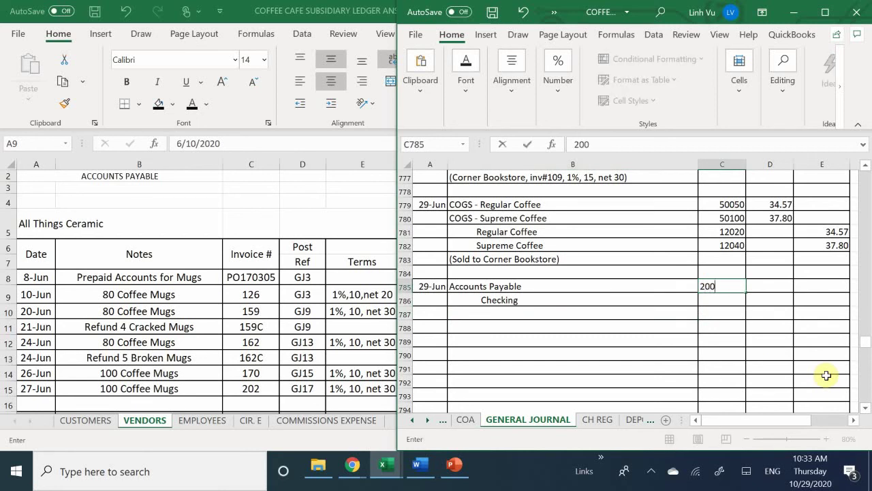
type("10100")
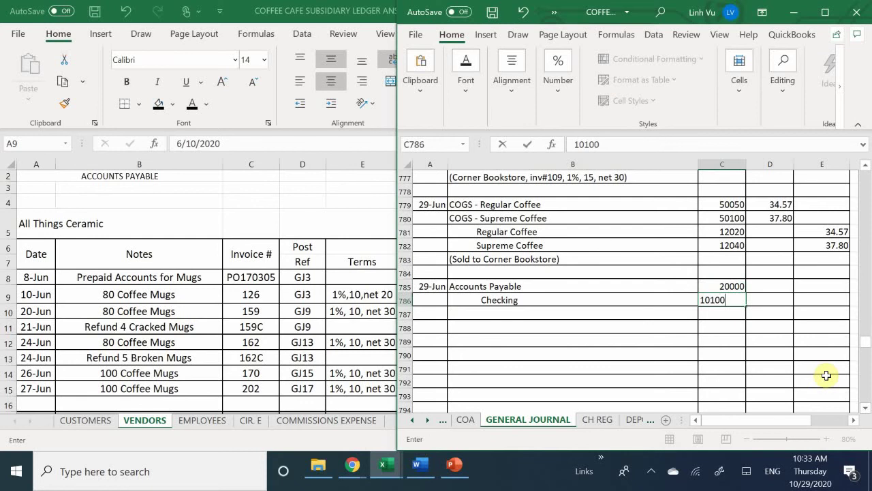
key("Return")
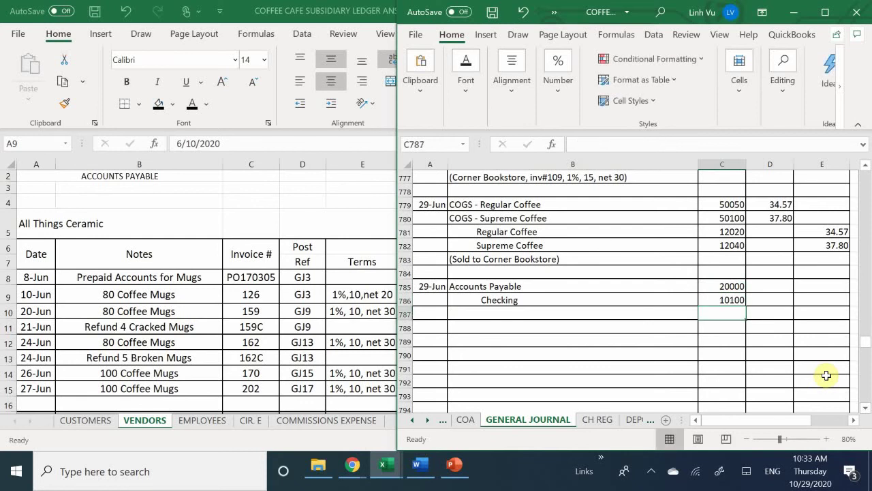
- Check the invoice balance in the vendors list, then record a 196 debit to Accounts Payable and a 196 credit to Checking
key("ctrl+w")
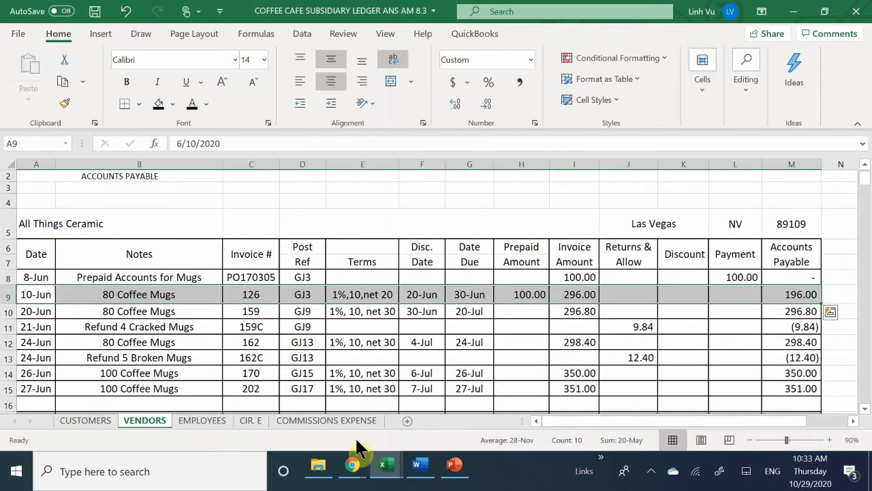
left_click(382, 471)
left_click(204, 433)
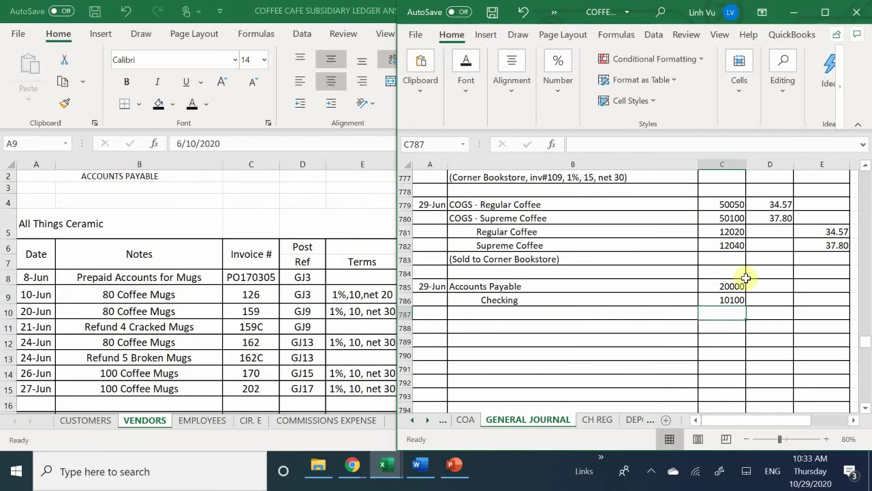
left_click(767, 286)
type("196")
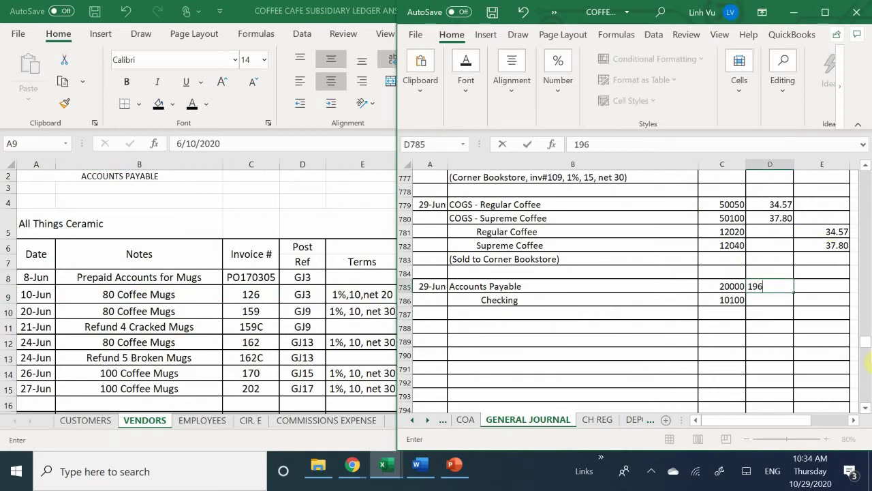
key("Return")
key("Right")
type("196")
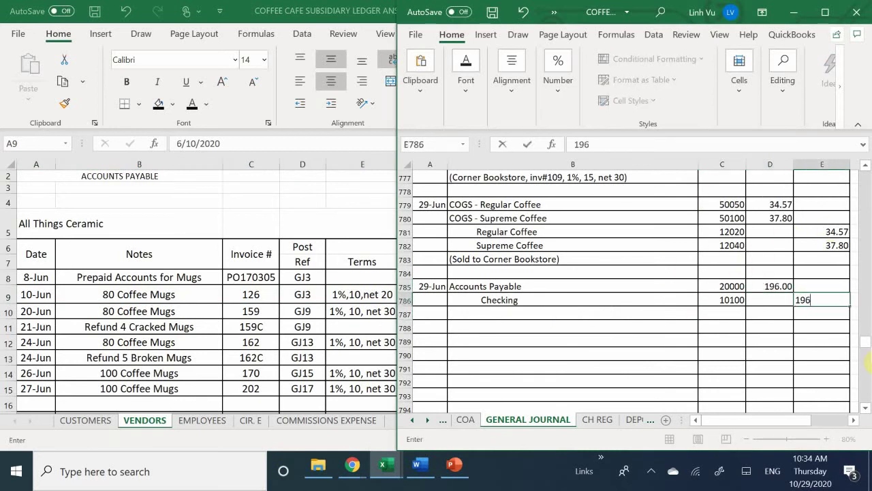
key("Return")
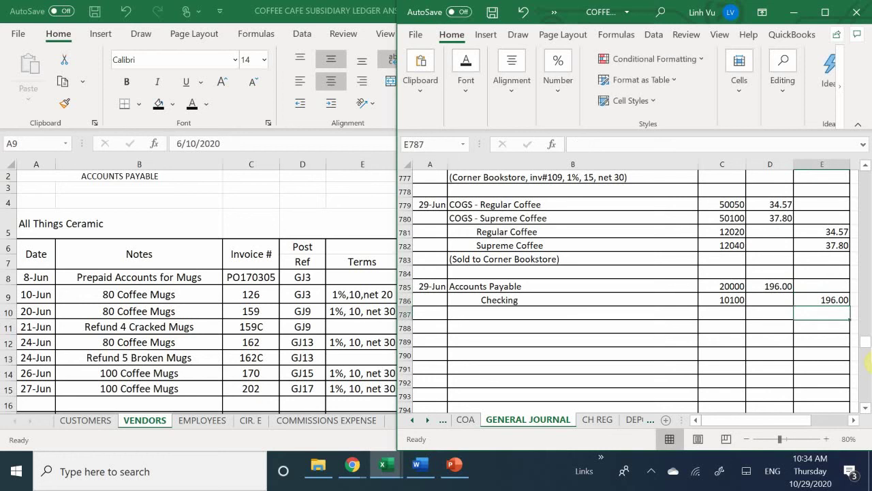
- Switch to the check register and date the line for check 1529 as 6/29
left_click(590, 418)
left_click(437, 355)
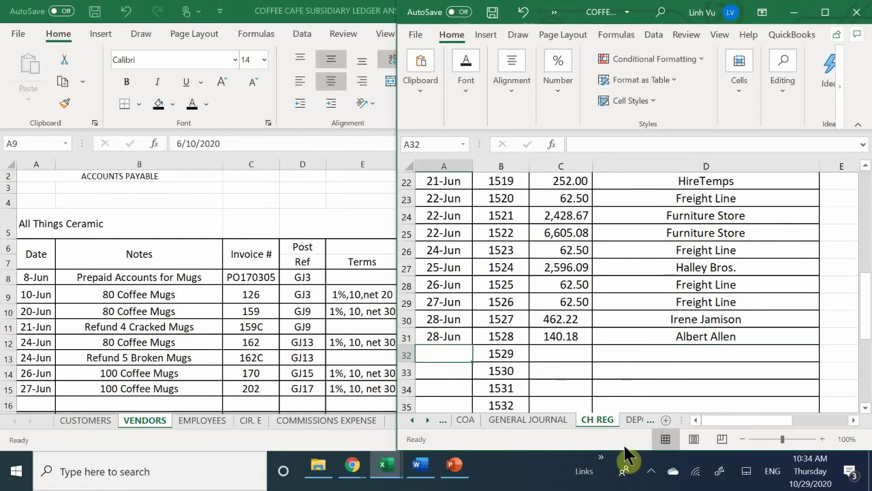
type("6")
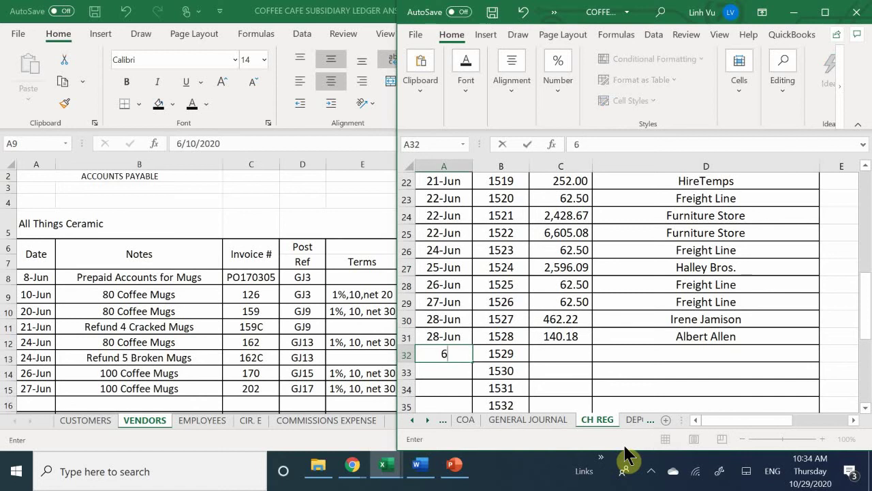
type("82")
key("BackSpace")
key("BackSpace")
type("/29")
key("Tab")
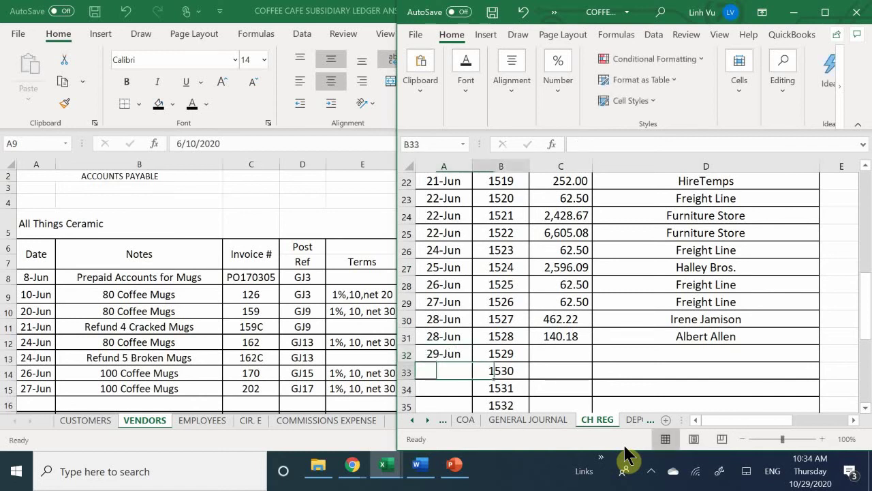
- Fill in the check 1529 line with the amount 196 and the payee All Things Ceramics
key("Tab")
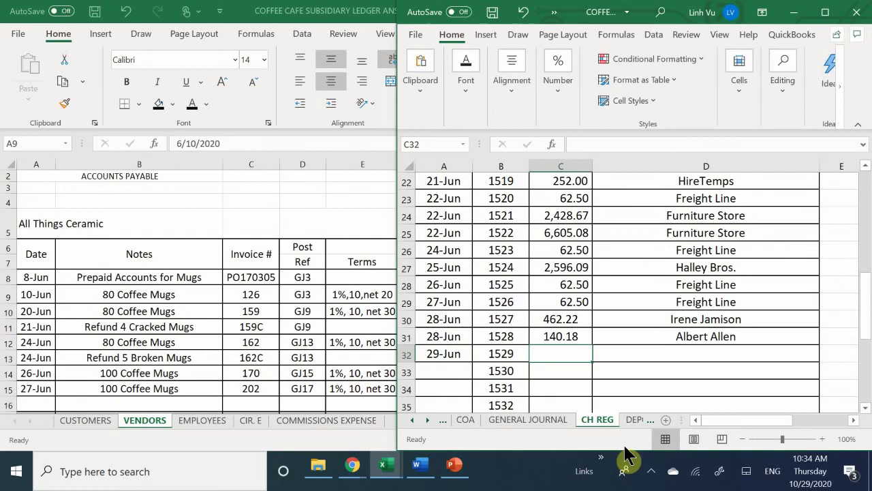
type("196")
key("Tab")
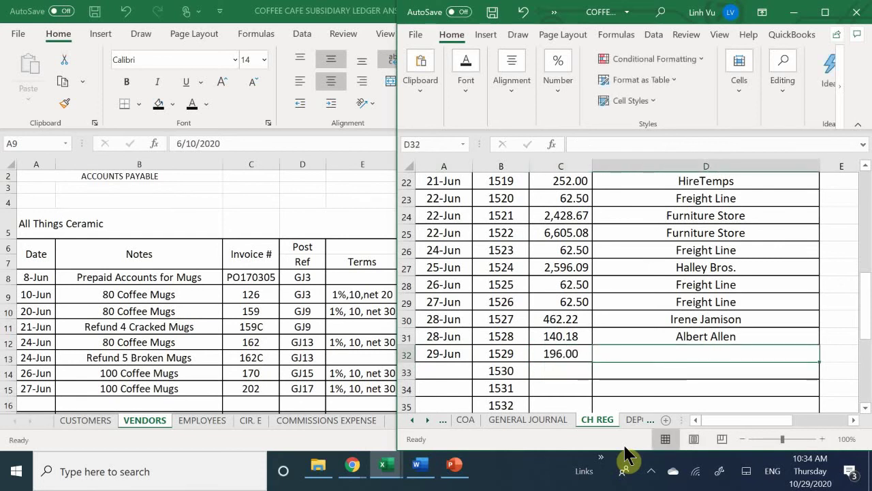
type("a")
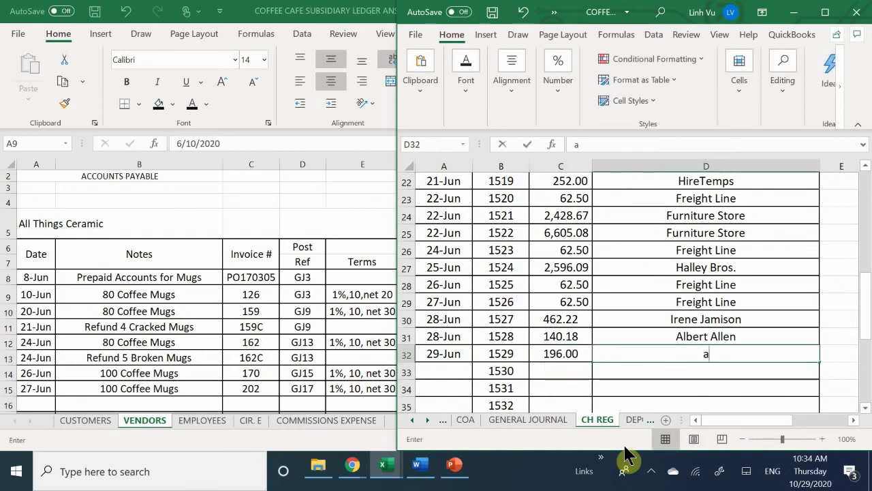
type("ll Things Ceramics")
key("Return")
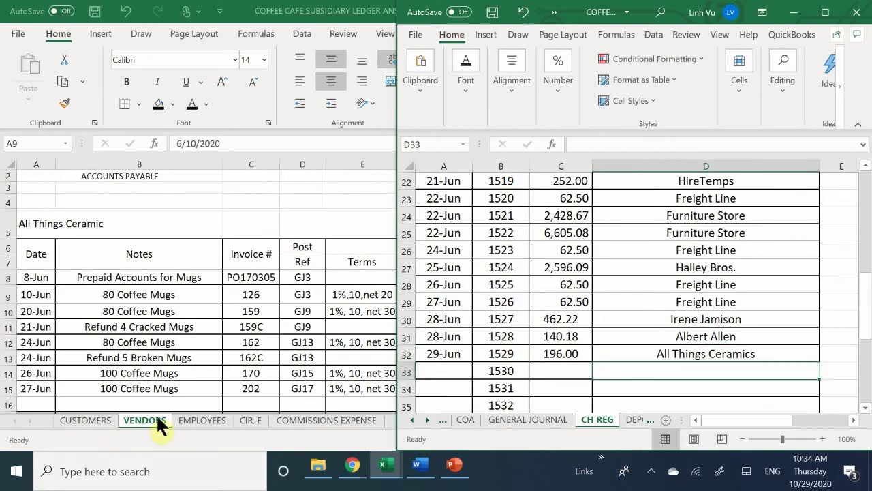
- Back in the general journal, add the explanation "(All Things Ceramics, inv#126, Ch#1529)" below the Checking line in row 787
left_click(528, 420)
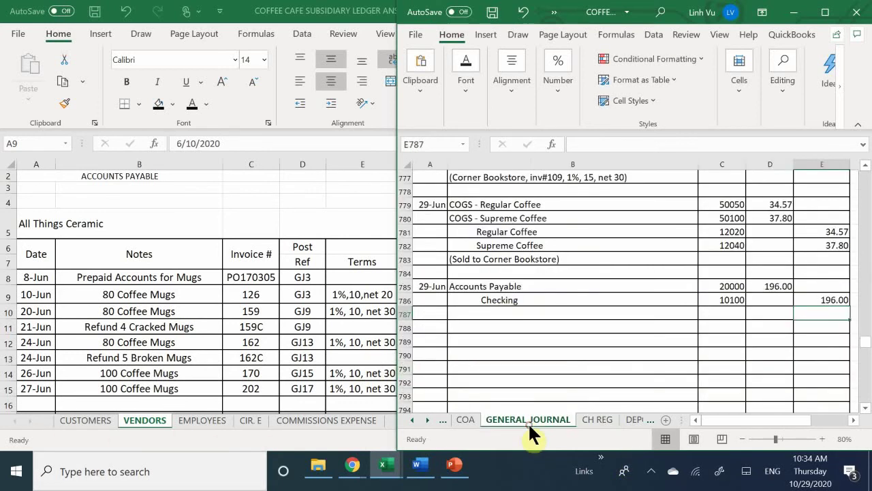
left_click(481, 315)
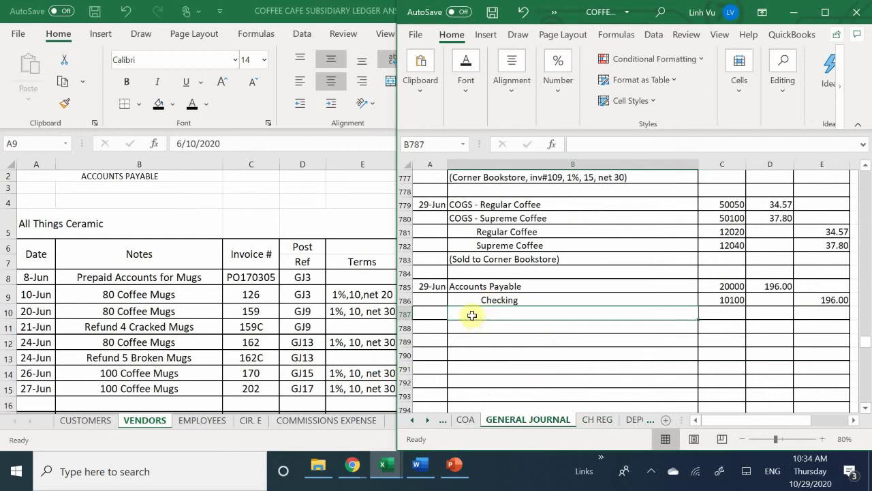
type("(")
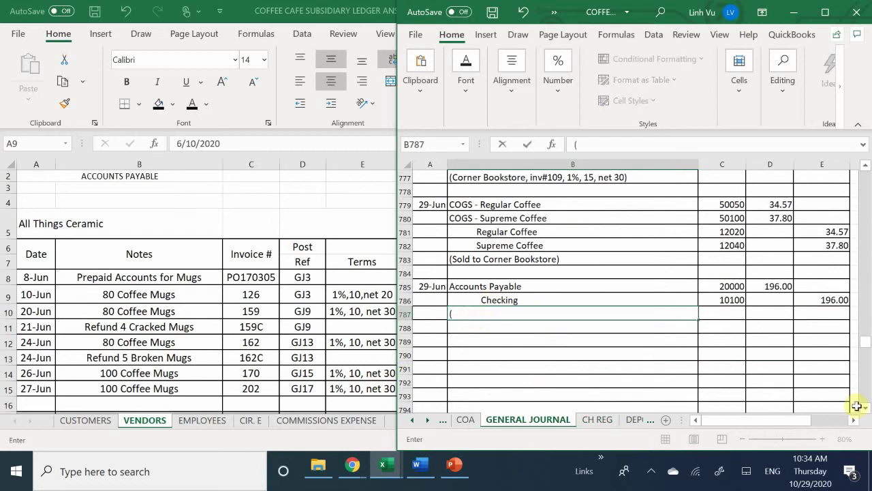
type("All Things Ceramics, ")
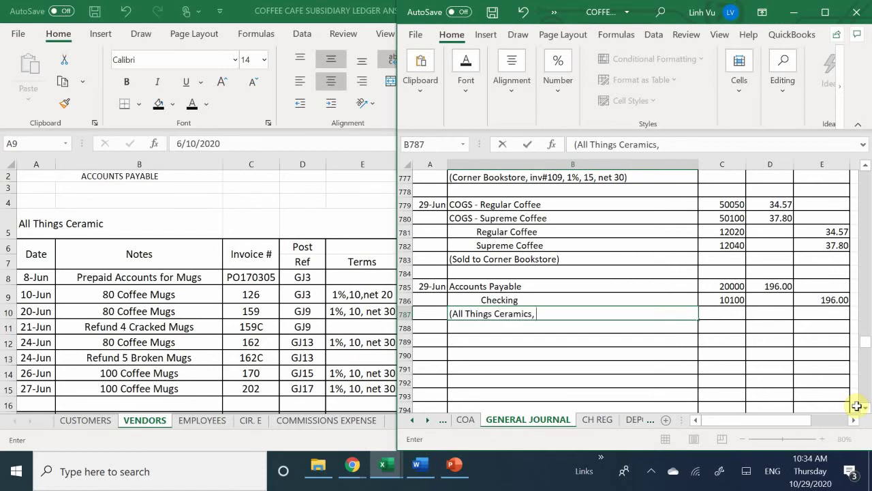
type("inv#")
type("126")
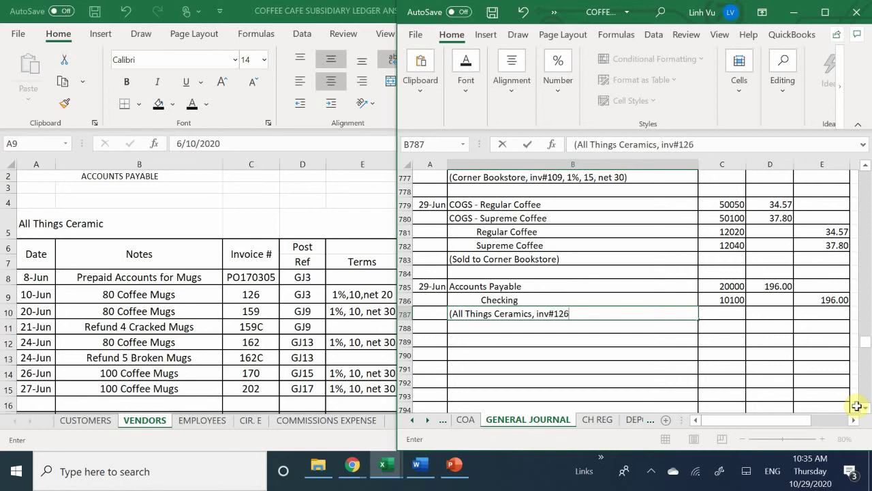
type("m")
key("BackSpace")
type(", Ch$")
key("BackSpace")
type("#1529")
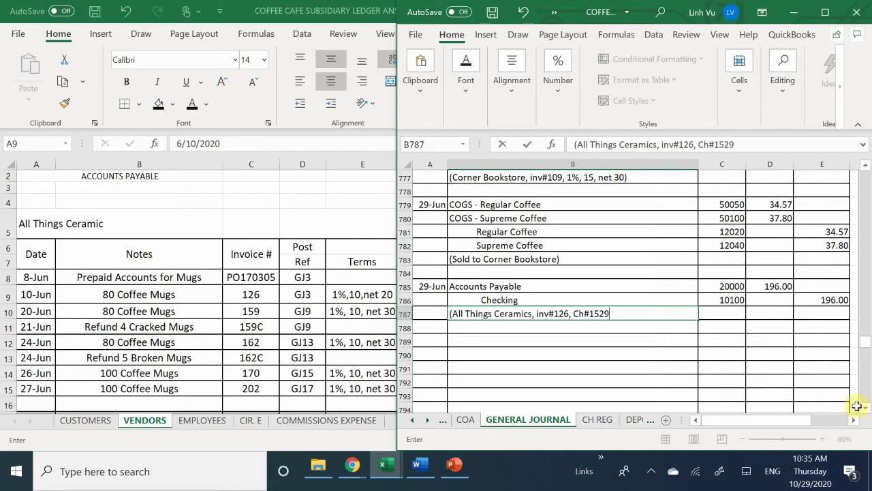
type(")")
key("Return")
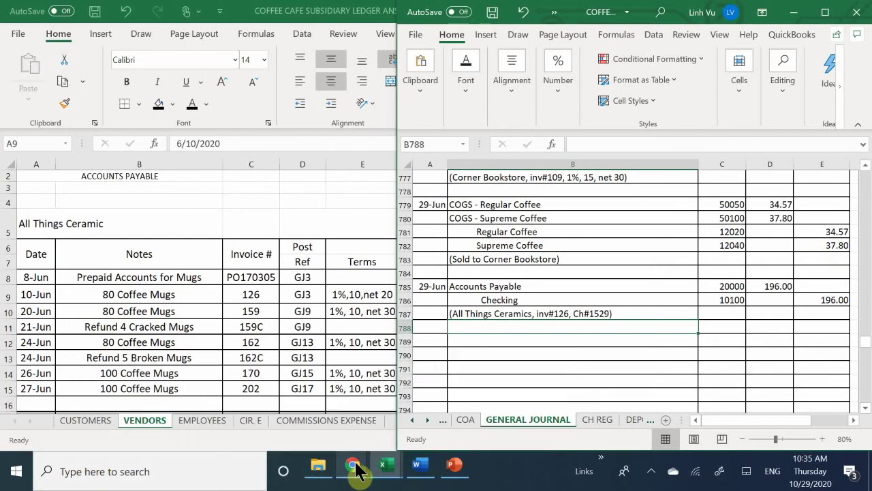
- Switch to the general ledger workbook and start an Accounts Payable posting dated 6/29 in row 36 of the Liabilities sheet
mouse_move(379, 466)
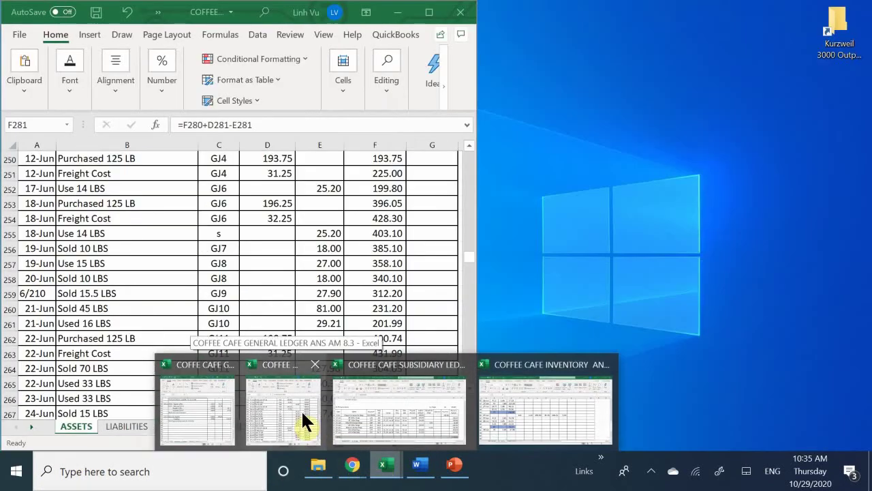
left_click(302, 409)
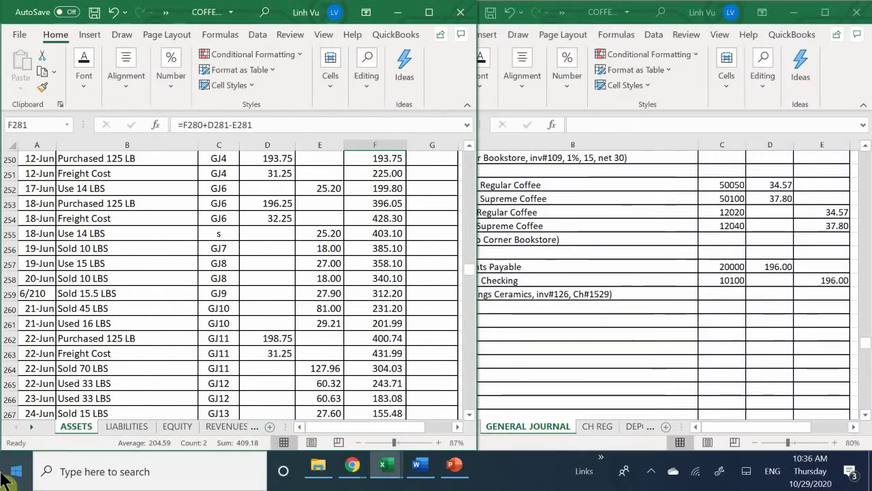
left_click(126, 422)
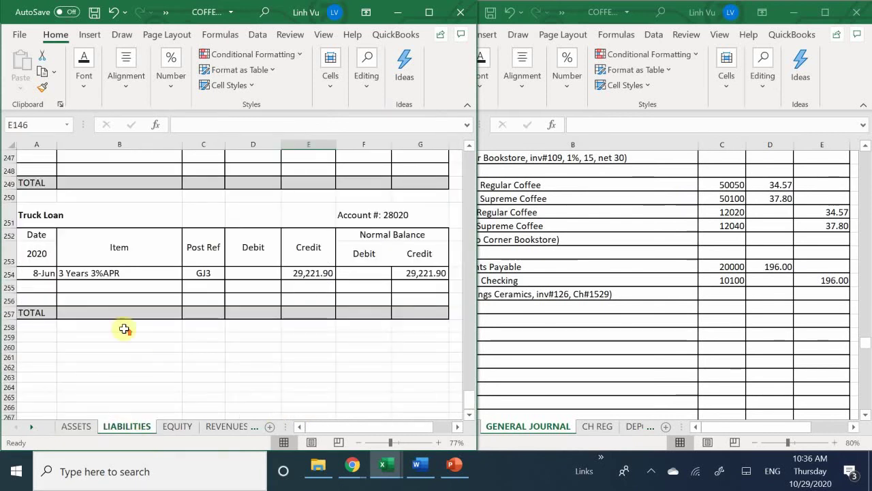
scroll(122, 317, "up", 5)
scroll(124, 313, "up", 20)
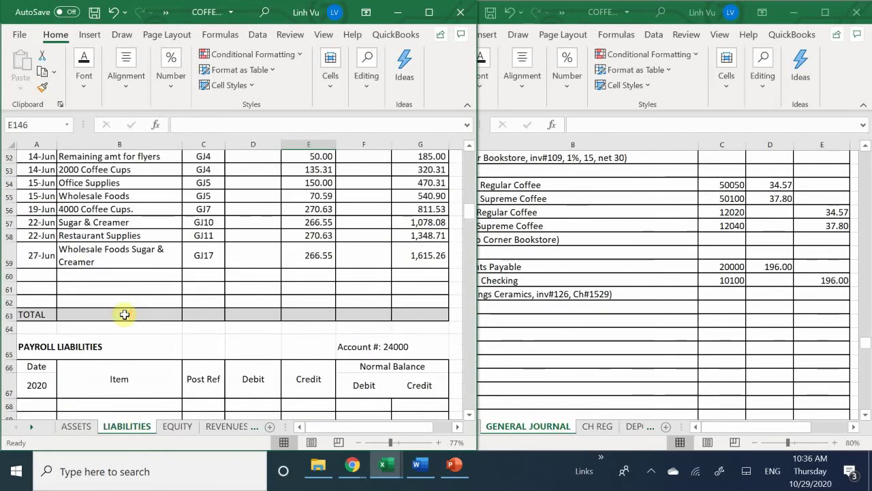
scroll(122, 317, "down", 10)
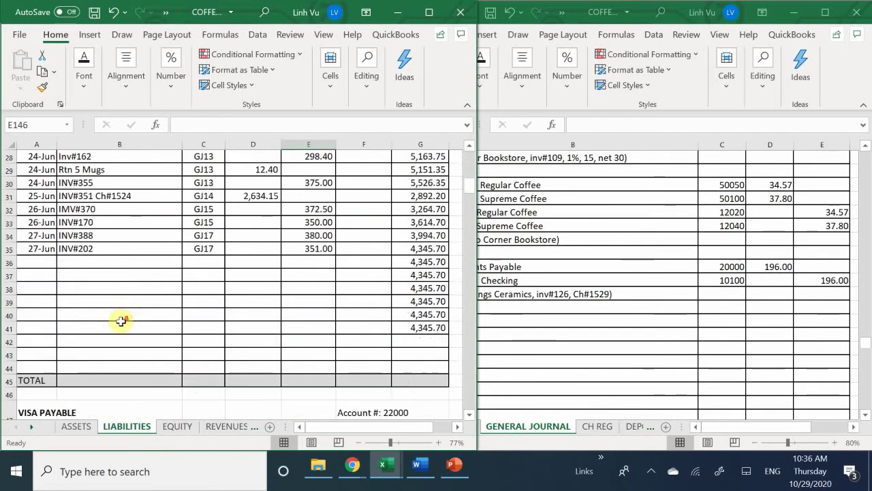
scroll(122, 321, "up", 2)
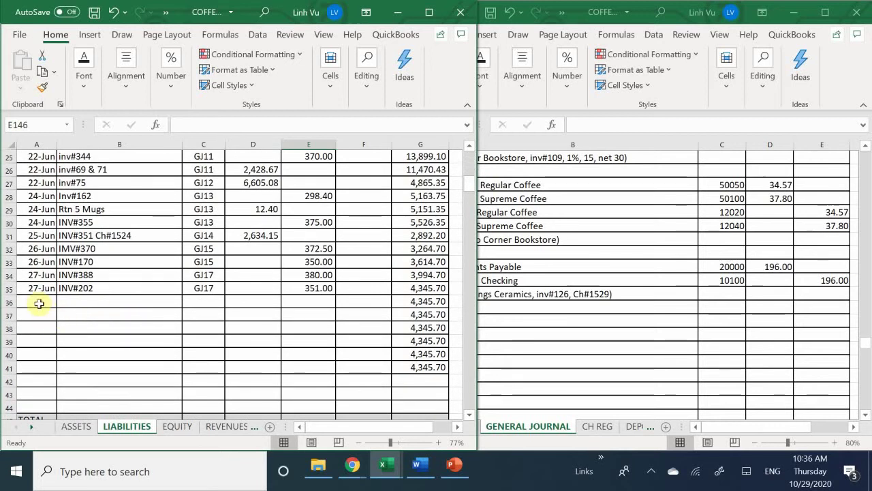
left_click(34, 301)
type("6/27")
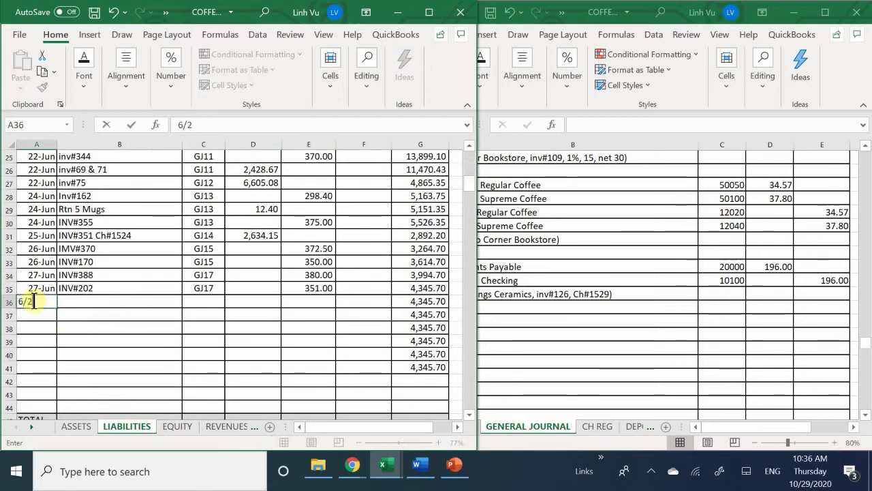
key("Return")
key("Up")
key("Right")
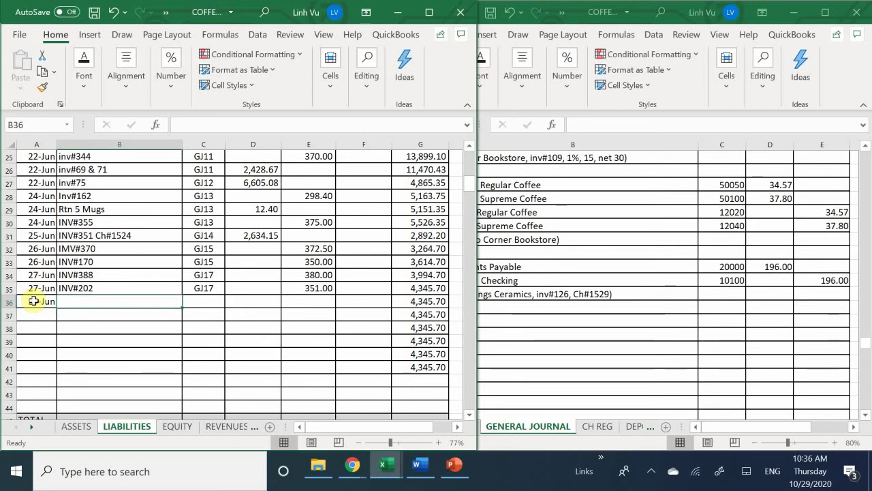
- Enter "INV#126 CH#1529" as the item of the 29 June Accounts Payable posting
type("INC#")
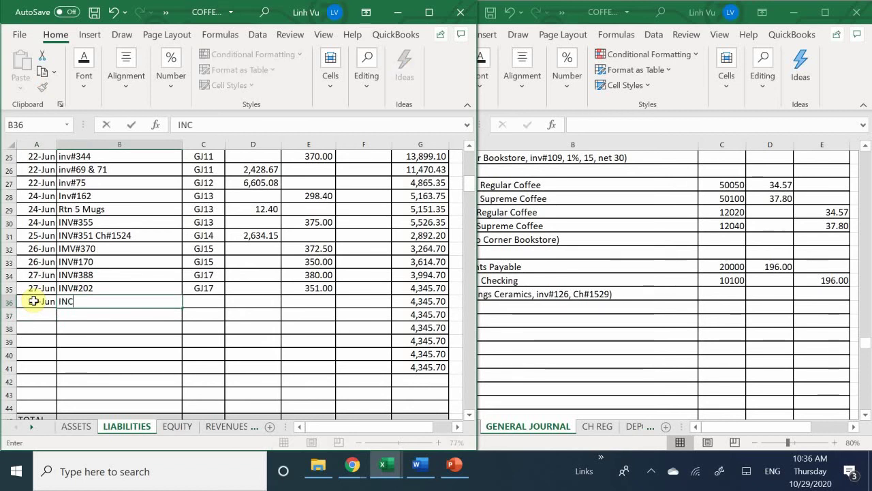
key("BackSpace")
key("BackSpace")
type("V#126")
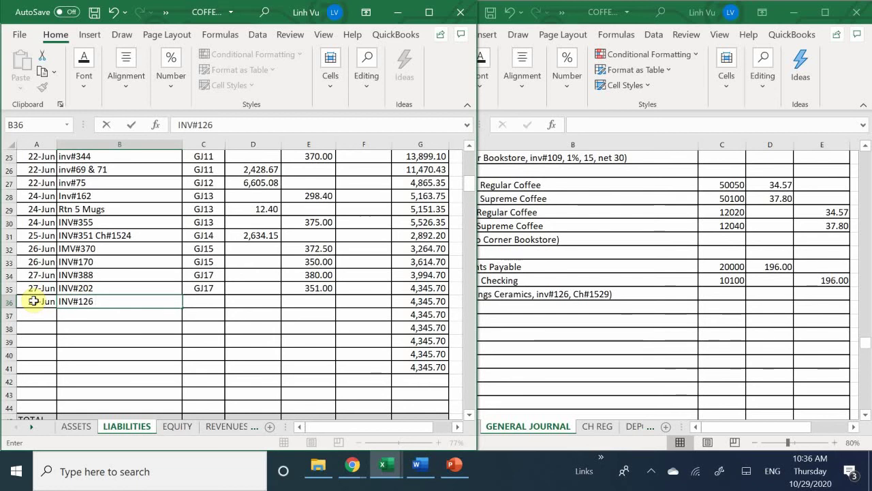
type(" C")
type("h")
key("BackSpace")
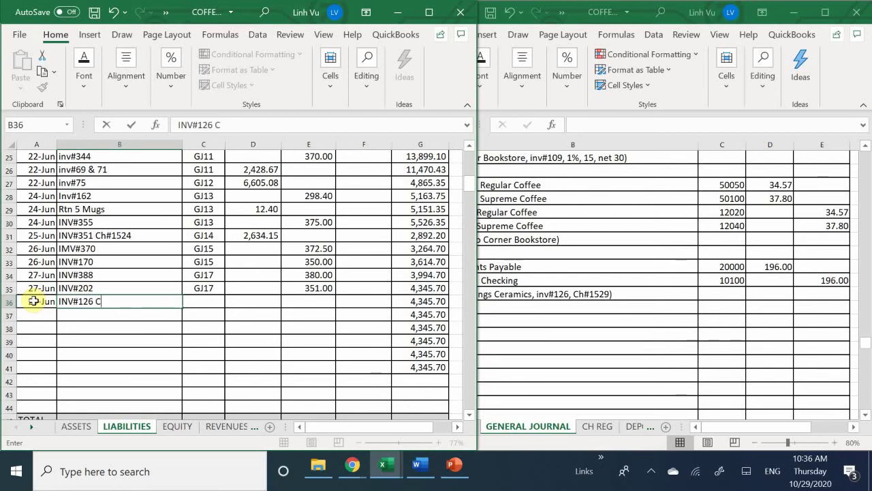
type("H#1529")
key("Tab")
- Complete the Accounts Payable posting in row 36 with post reference GJ19 and a debit of 196
type("G")
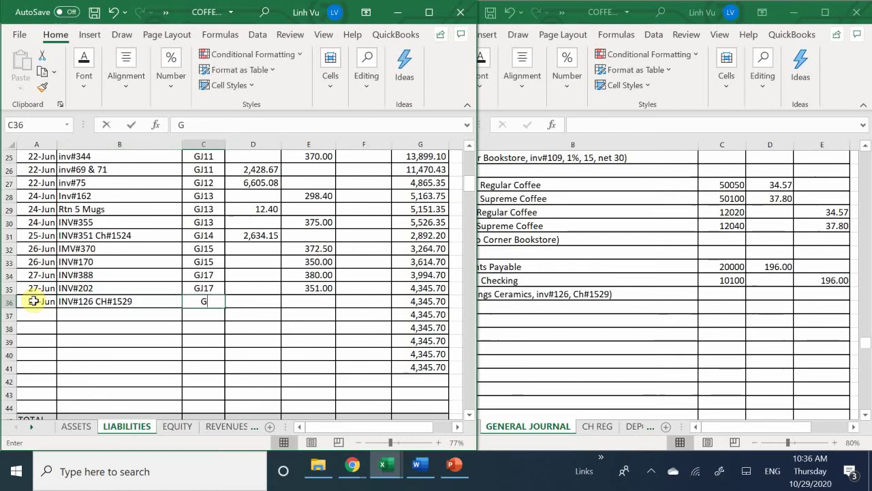
type("H")
key("BackSpace")
type("B")
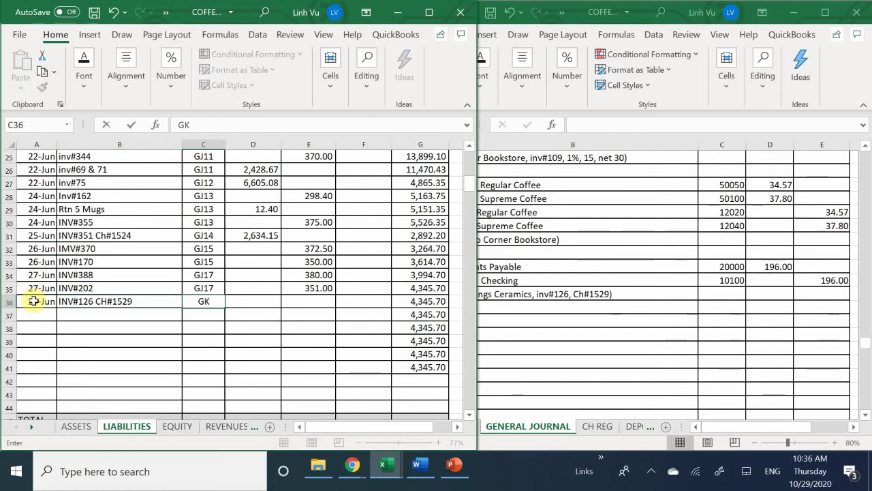
key("BackSpace")
type("J19")
key("Tab")
key("Tab")
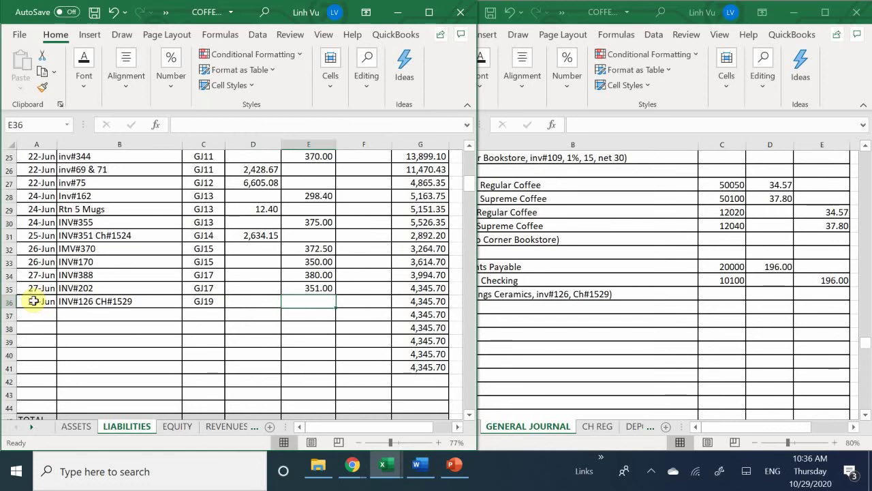
key("Left")
type("196")
key("Return")
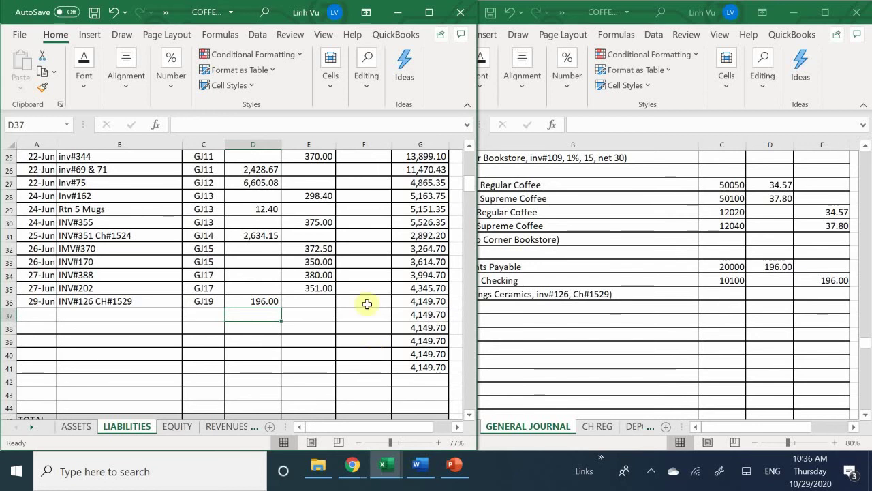
- Start a Checking account posting dated 6/29 in row 65 of the Assets sheet
left_click(73, 430)
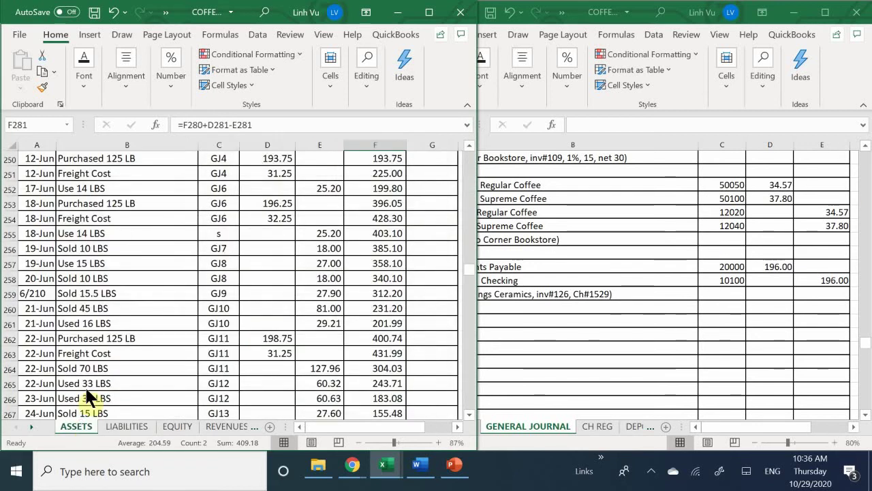
scroll(106, 306, "up", 2)
scroll(106, 306, "up", 20)
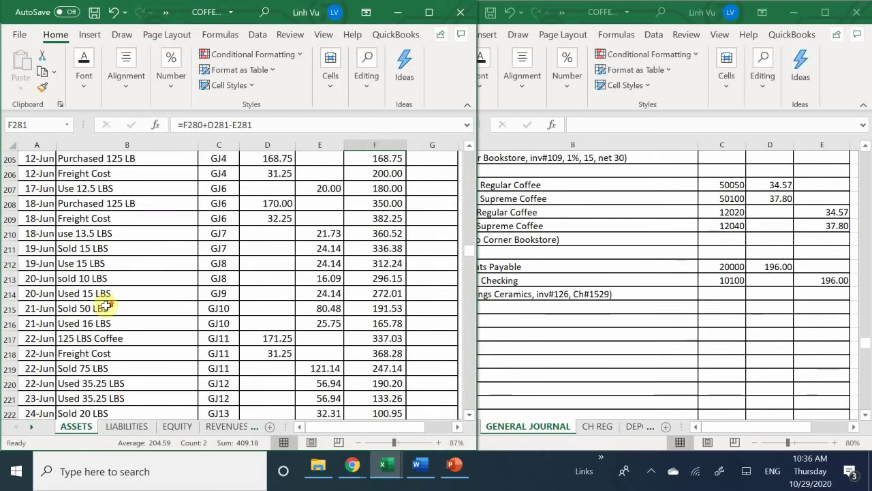
scroll(106, 306, "up", 20)
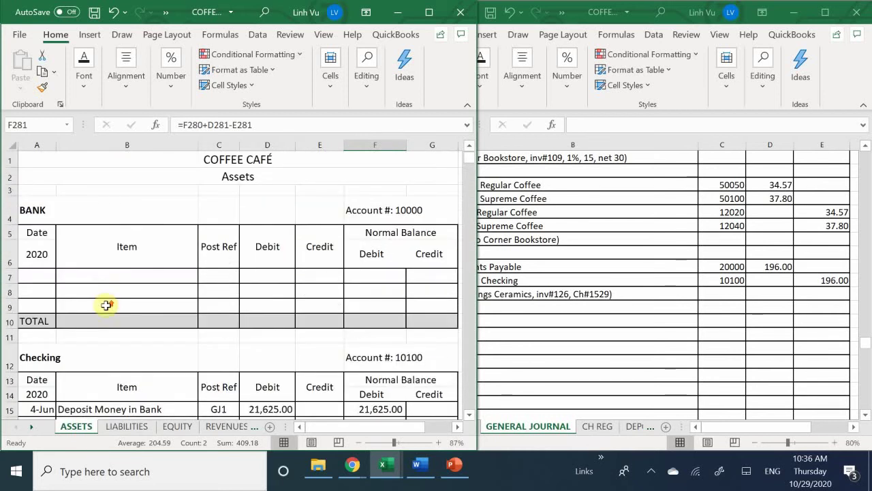
scroll(105, 306, "down", 9)
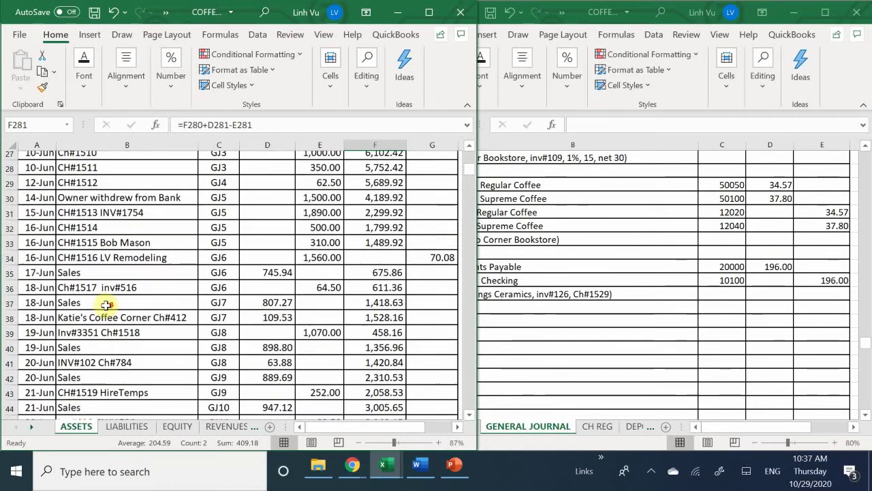
scroll(105, 306, "down", 8)
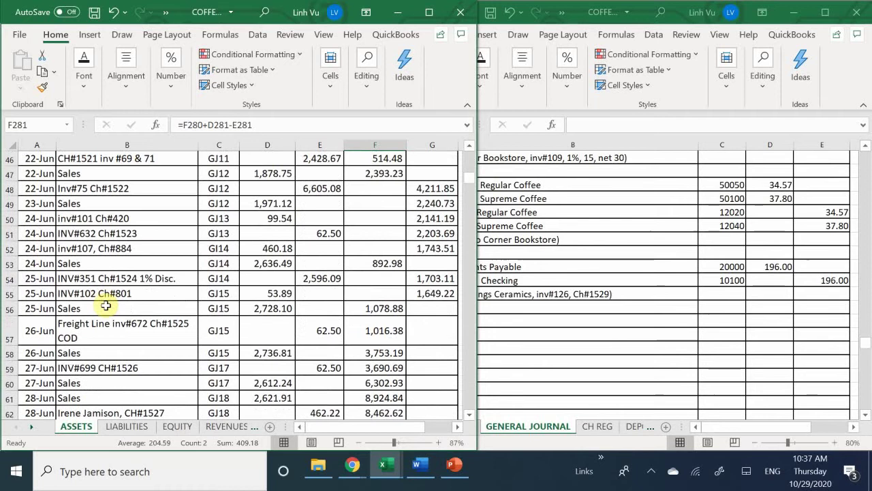
scroll(105, 306, "down", 2)
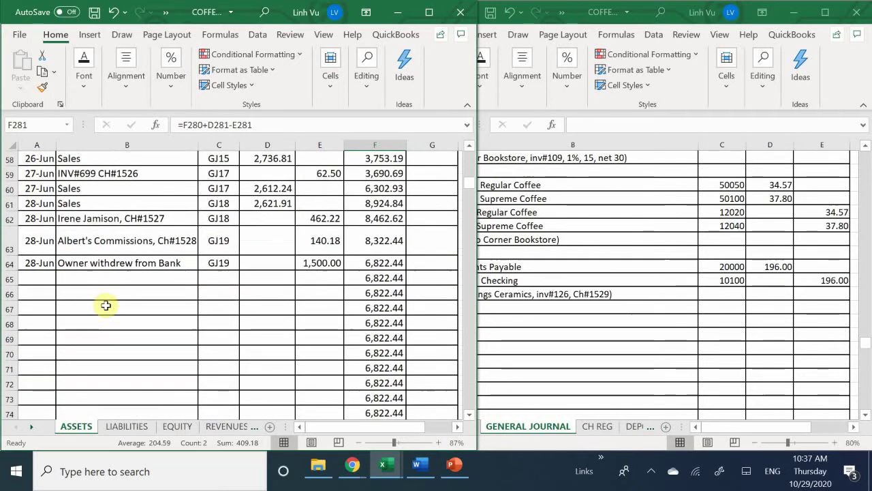
left_click(39, 278)
type("6/29")
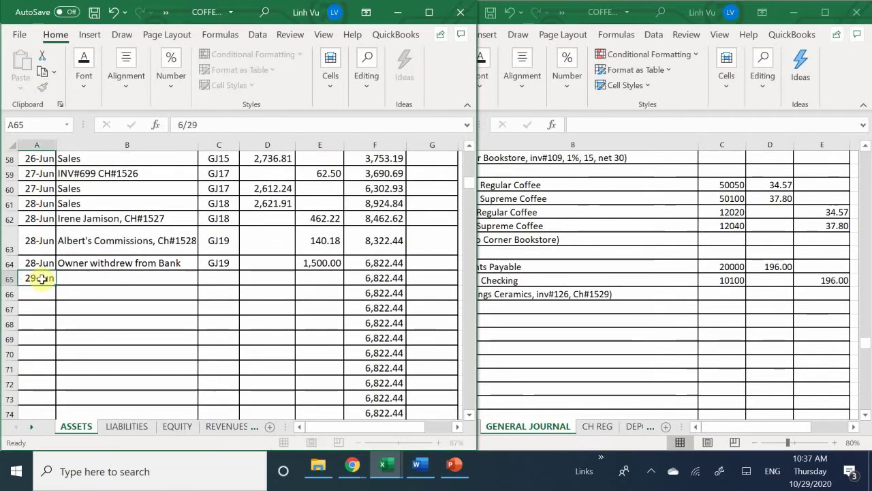
key("Tab")
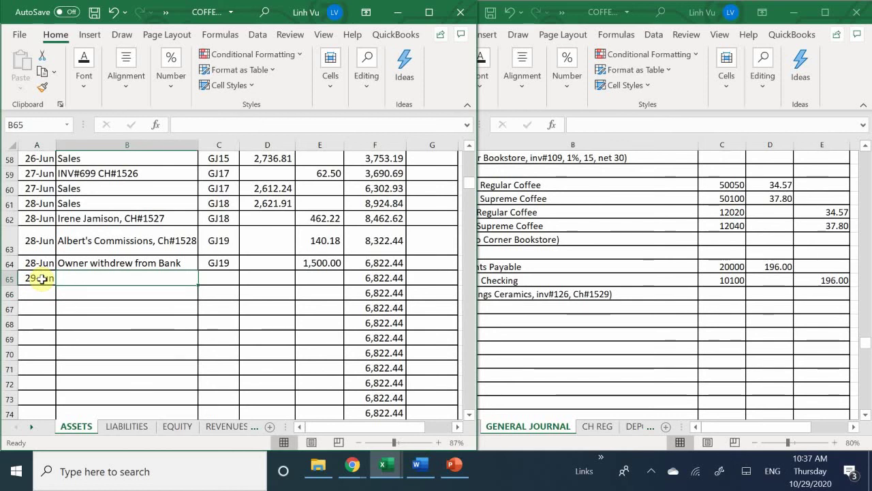
- Enter "INV#126 CH#1529" as the item of the 29 June Checking posting
type("INV")
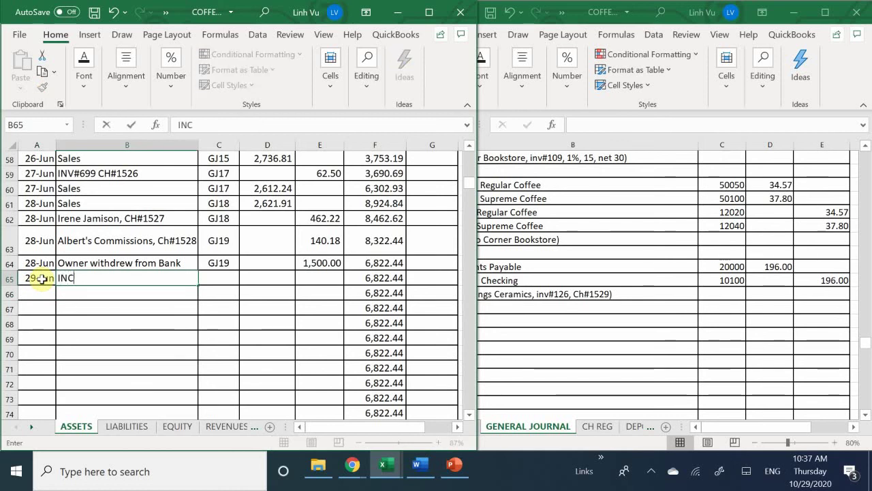
type("@")
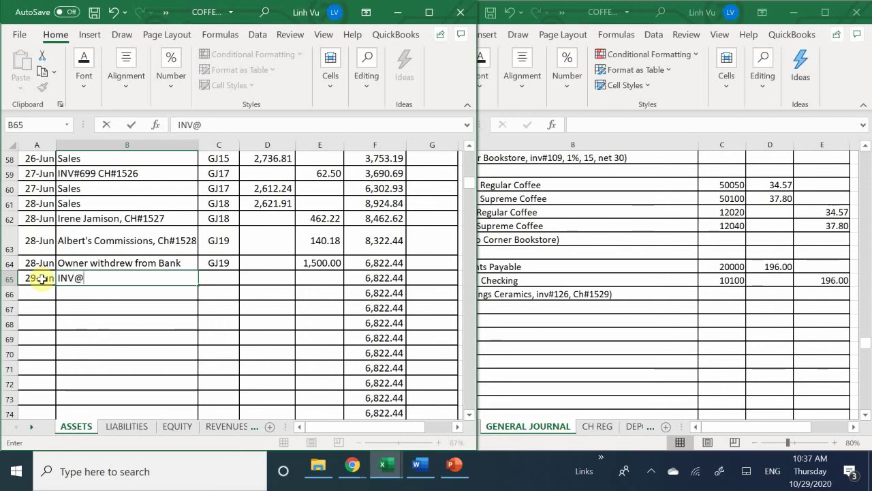
key("BackSpace")
type("#426")
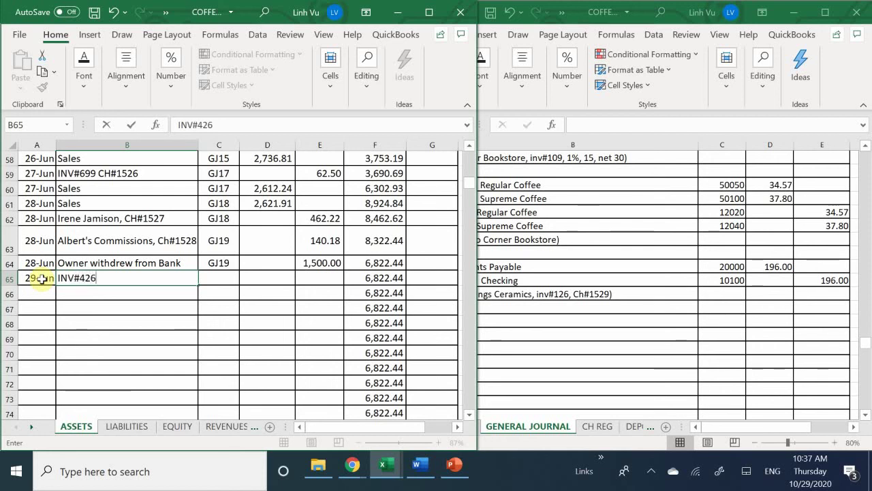
key("BackSpace")
key("BackSpace")
key("BackSpace")
type("126")
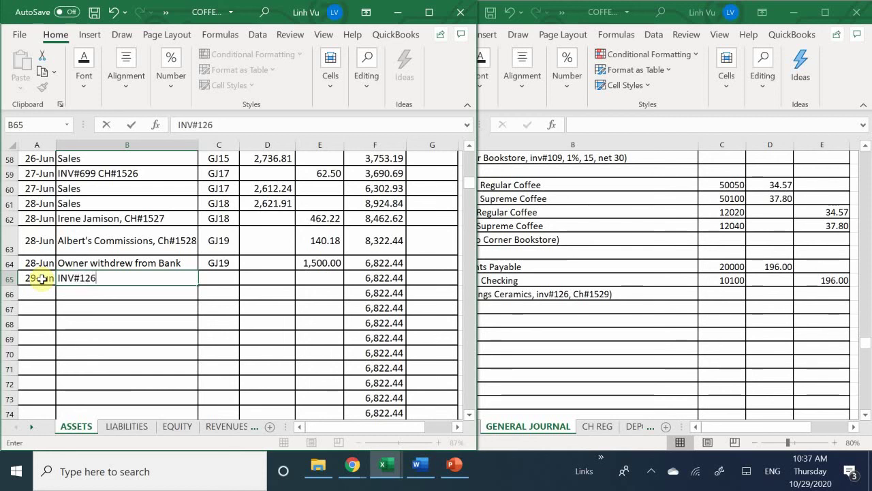
type(" CG")
key("BackSpace")
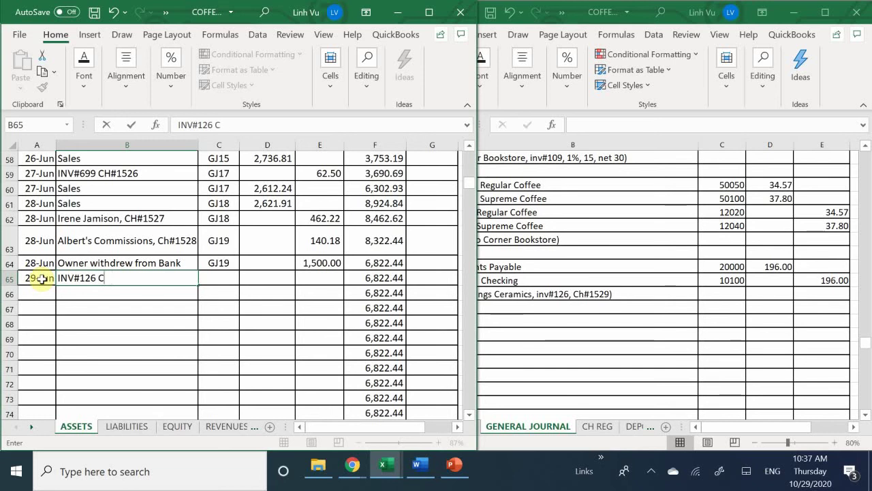
type("G")
key("BackSpace")
type("H@")
key("BackSpace")
type("#1529")
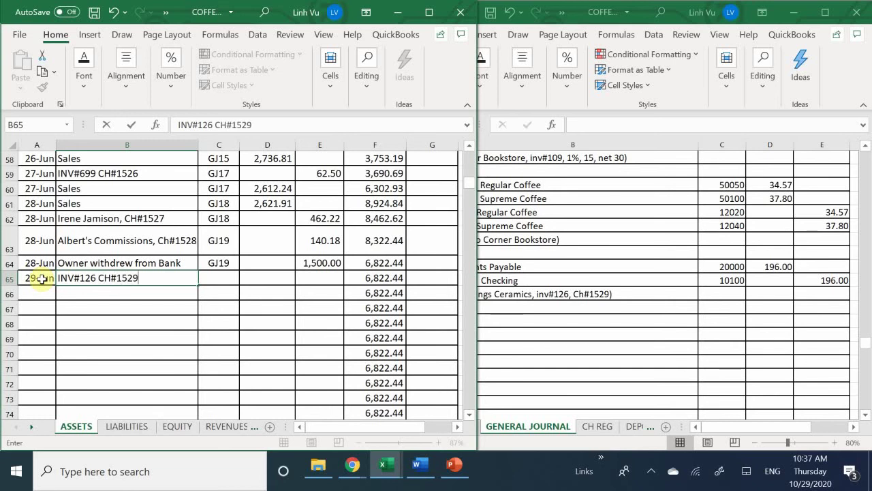
key("Tab")
- Complete the Checking posting in row 65 with post reference GJ19 and a credit of 196
type("FJ")
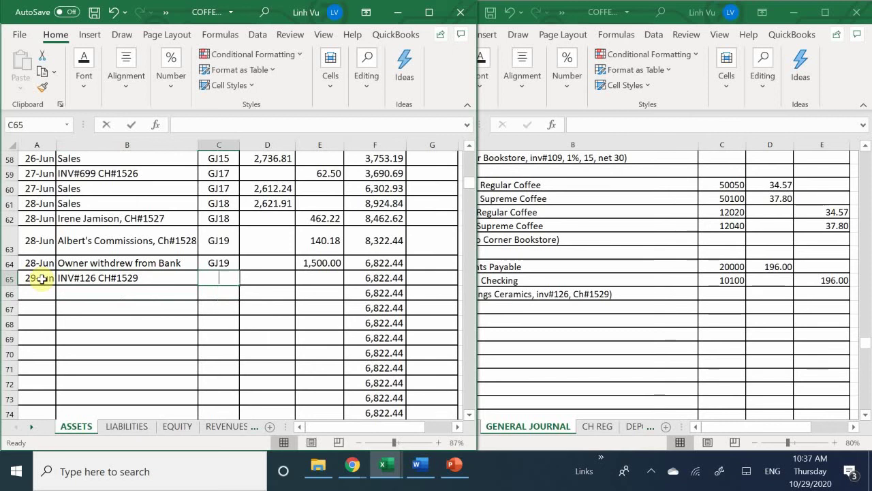
key("BackSpace")
key("BackSpace")
type("GJ")
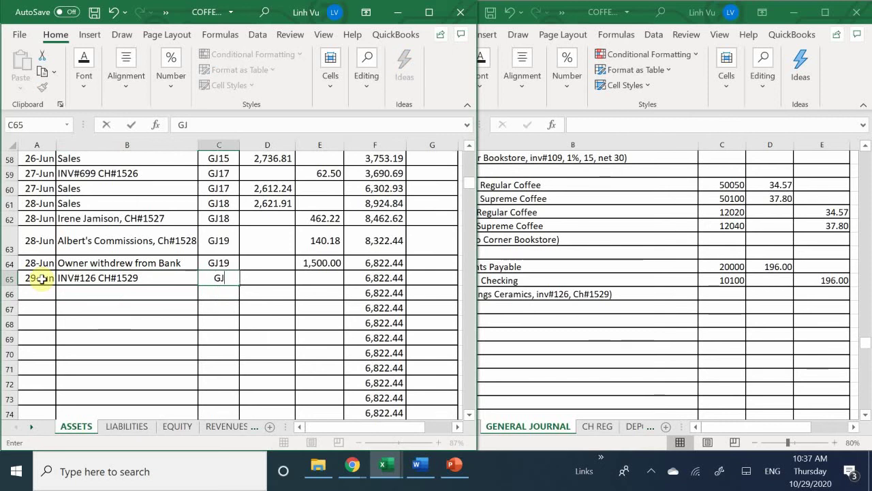
type("1")
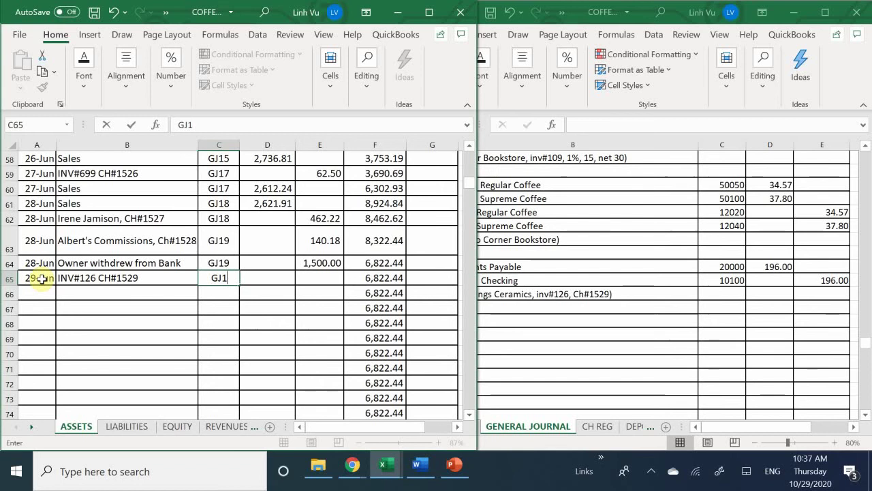
type("9")
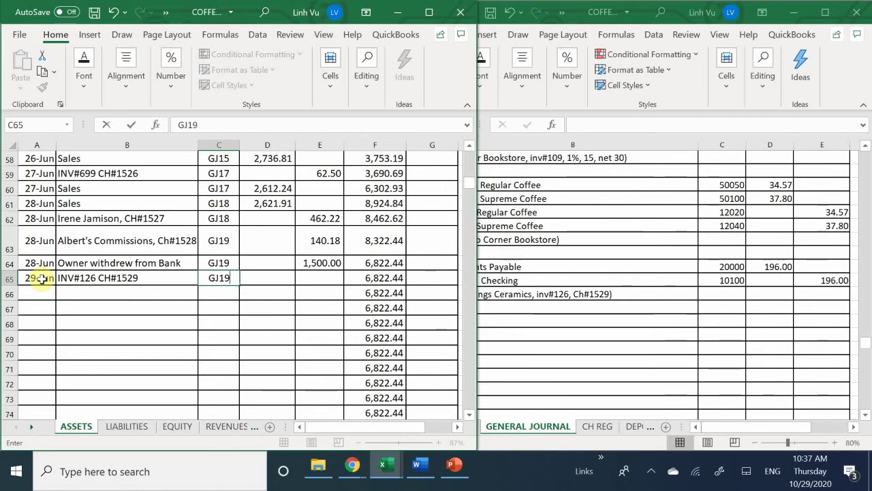
key("Tab")
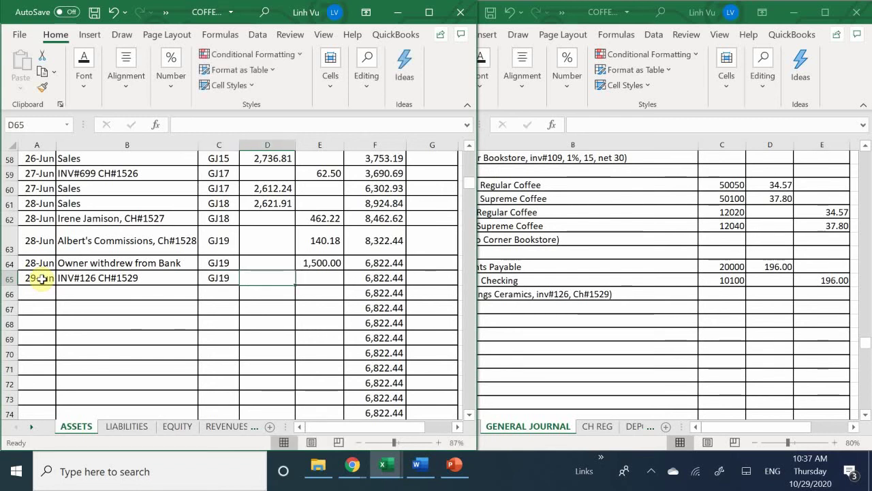
key("Tab")
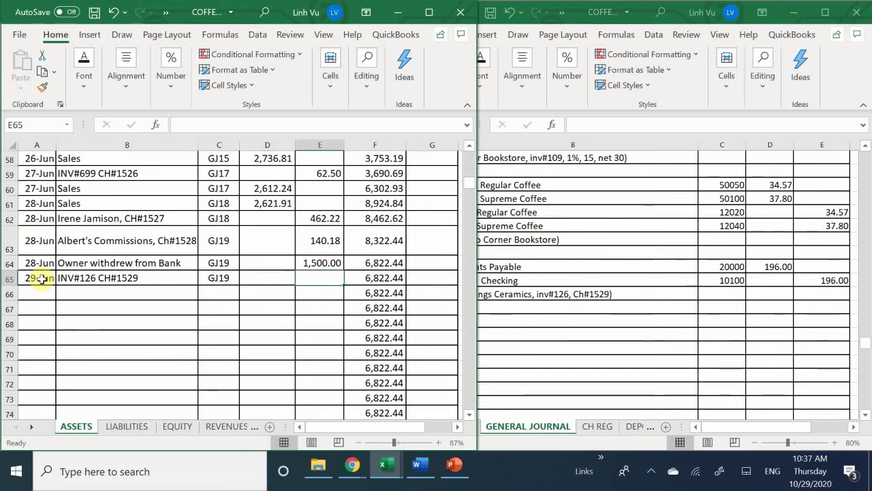
type("196")
key("Return")
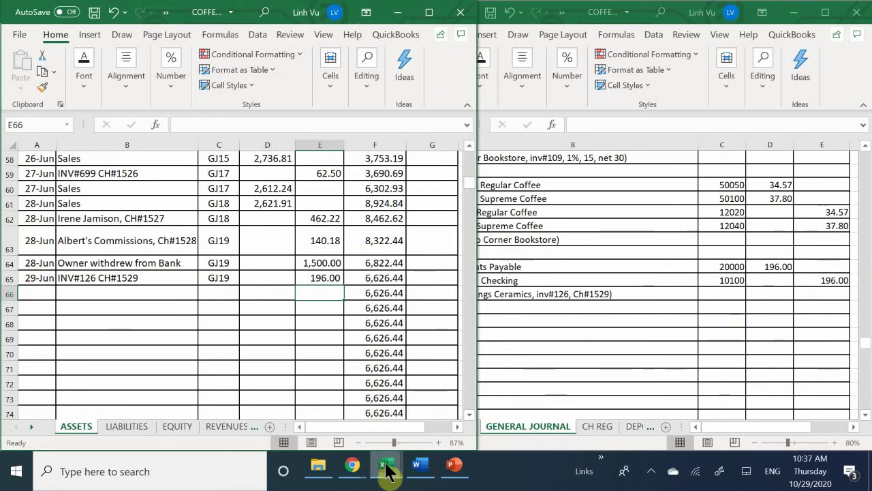
- Switch to the subsidiary ledger workbook and start an All Things Ceramic entry dated 6/29 in row 16 of the Vendors sheet
mouse_move(386, 464)
left_click(389, 429)
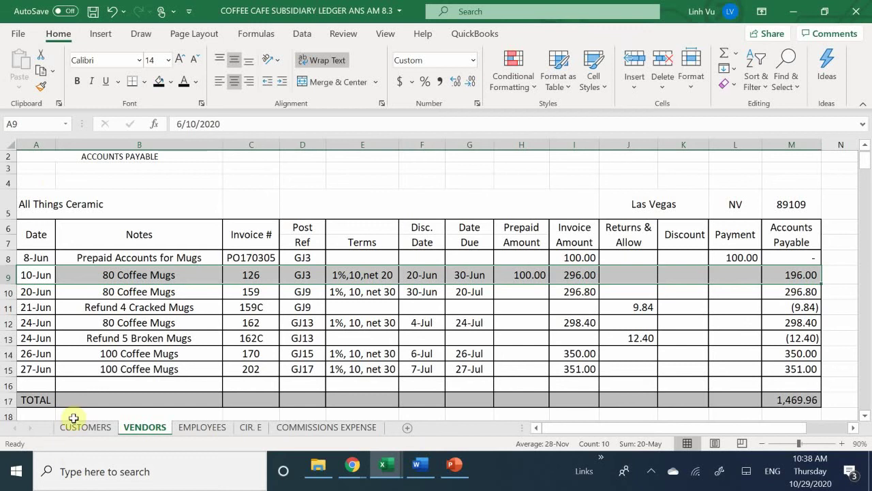
left_click(35, 384)
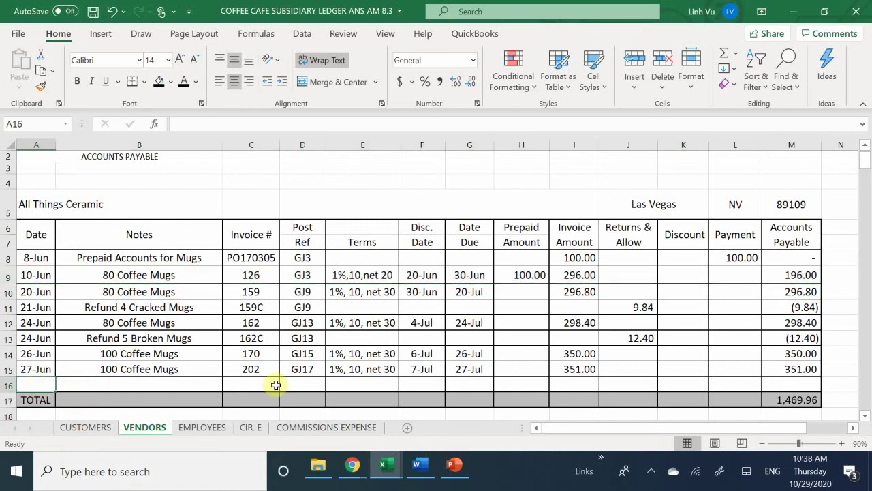
type("6/29")
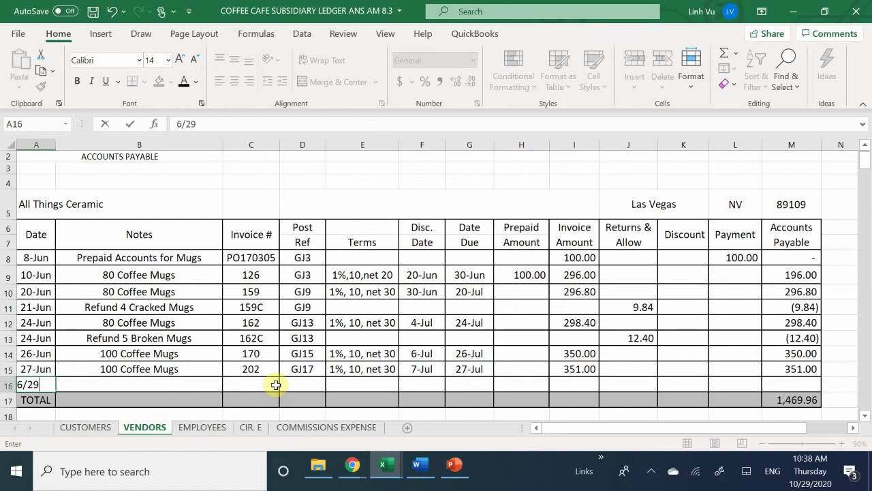
key("Return")
key("Right")
left_click(276, 385)
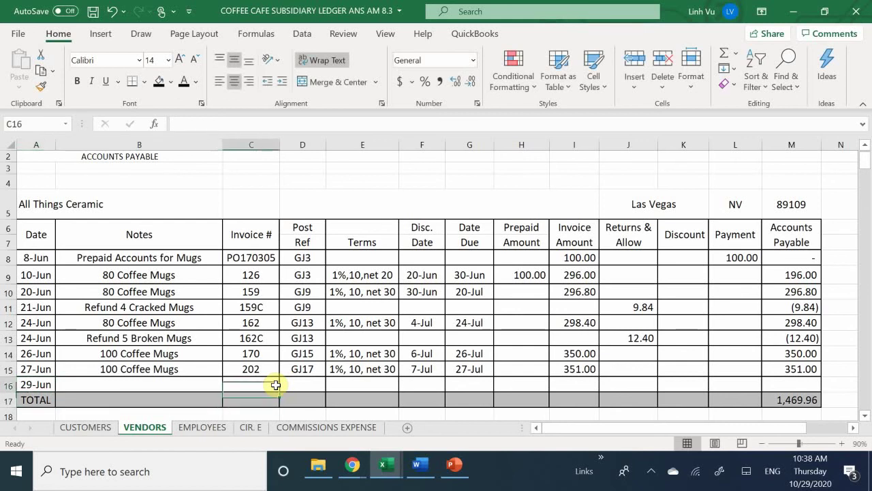
key("Left")
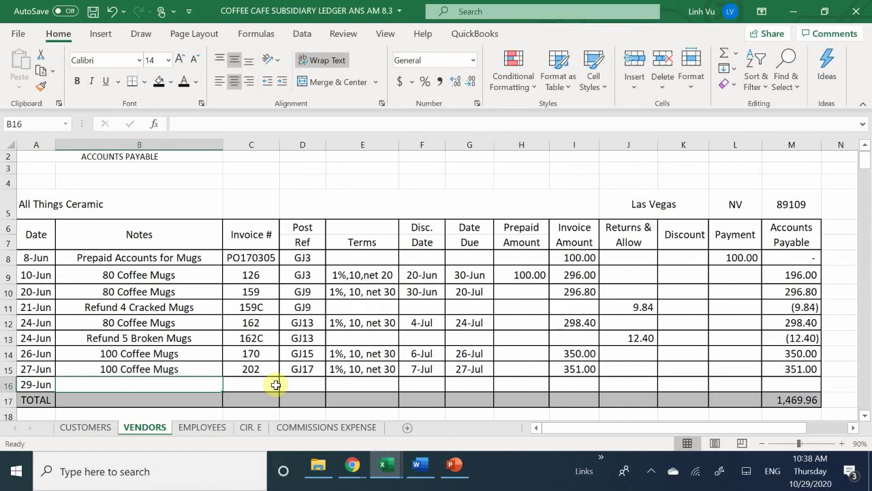
key("Left")
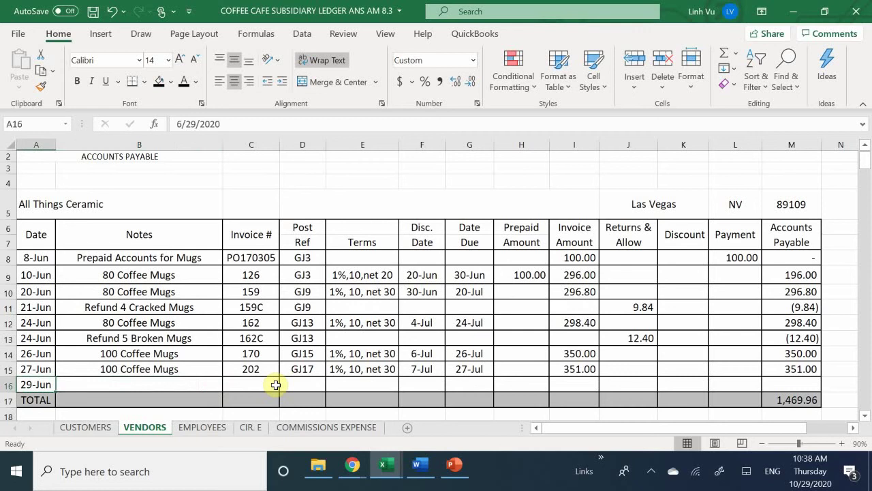
type("80")
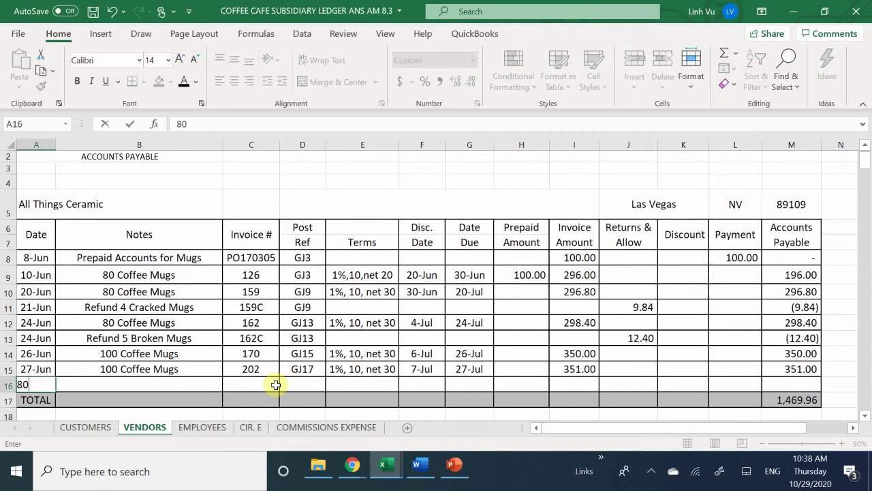
key("BackSpace")
key("BackSpace")
type("6/29")
key("Return")
key("Up")
key("Right")
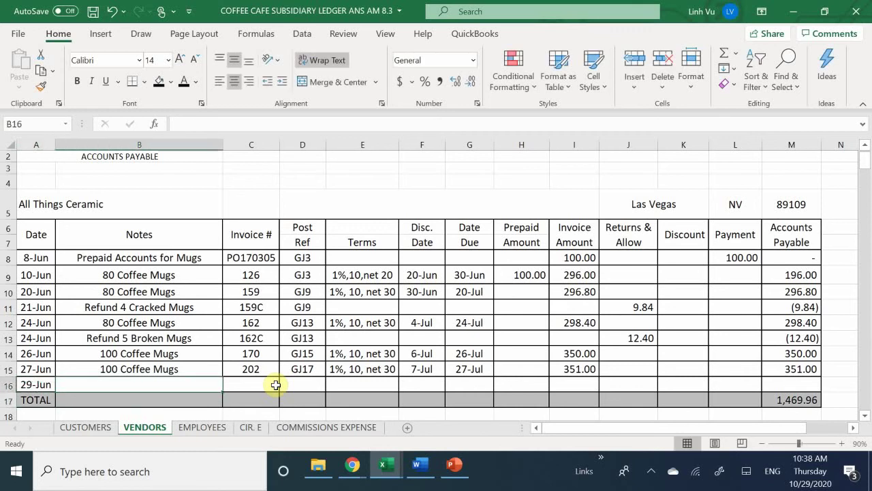
- Enter "80 Coffee Mugs Ch#1529" as the note and 126 as the invoice number of the 29 June All Things Ceramic entry
type("80 C")
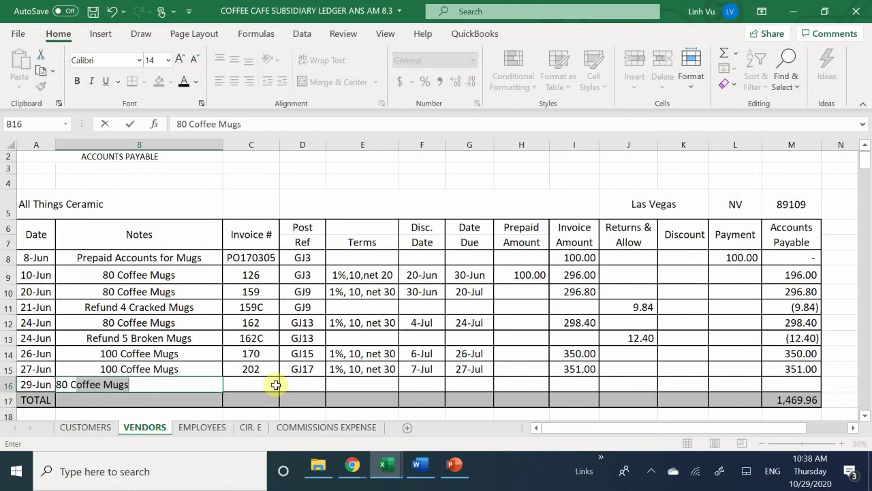
left_click(275, 385)
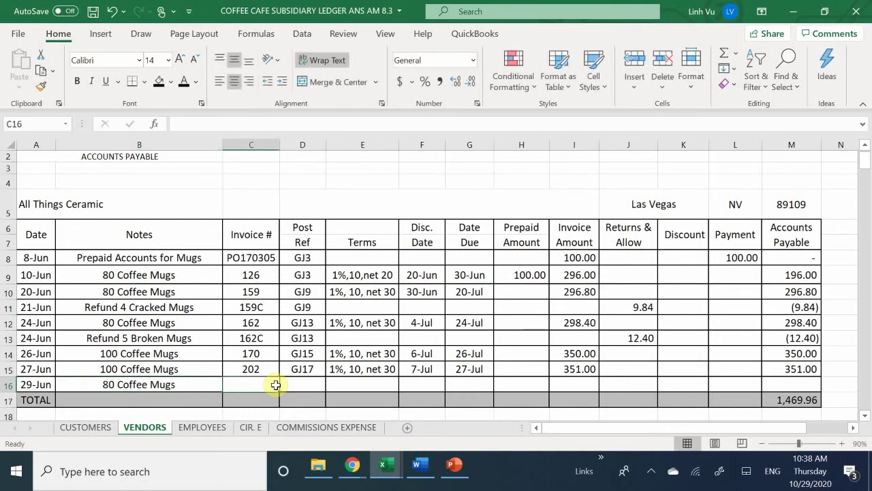
double_click(197, 385)
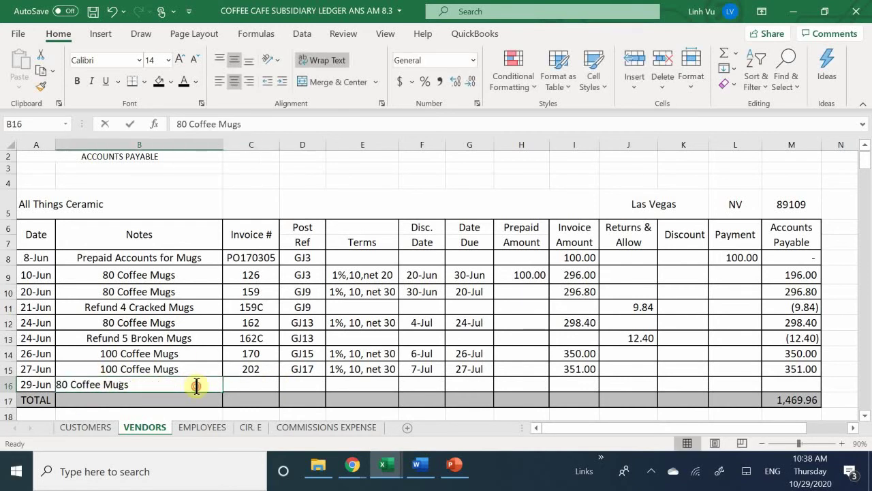
type("Ch")
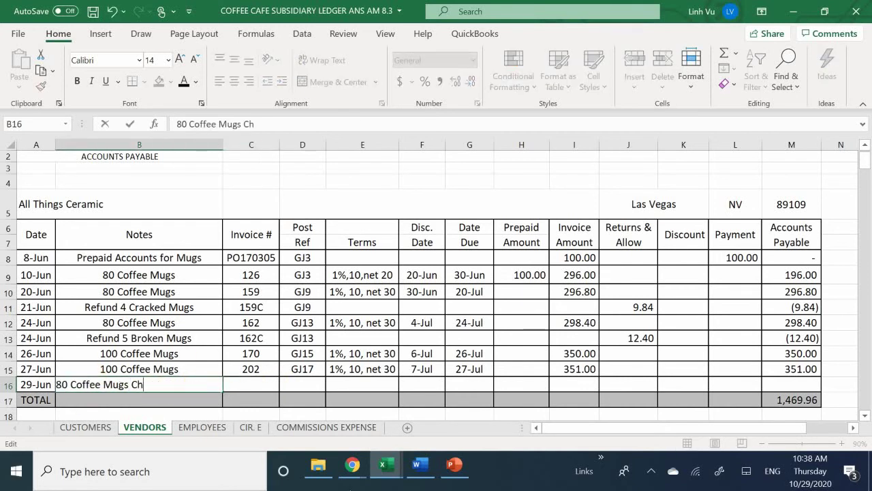
type("@")
key("BackSpace")
type("#1529")
key("Return")
key("Right")
key("Up")
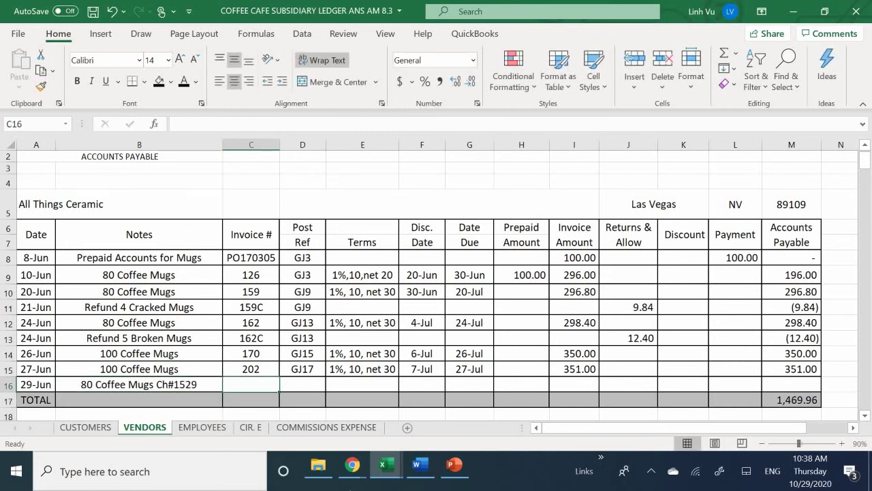
type("126")
key("Tab")
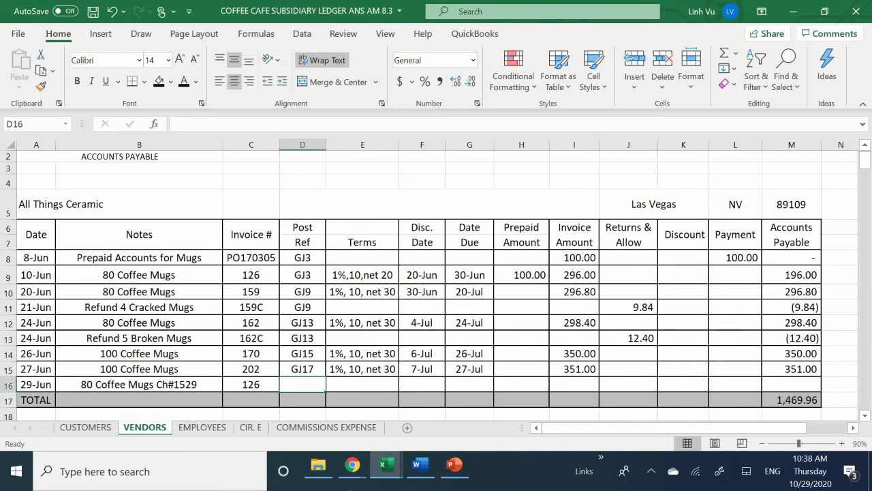
- Enter GJ19 as the post reference and 196 as the payment of the 29 June All Things Ceramic entry in row 16
type("GJ19")
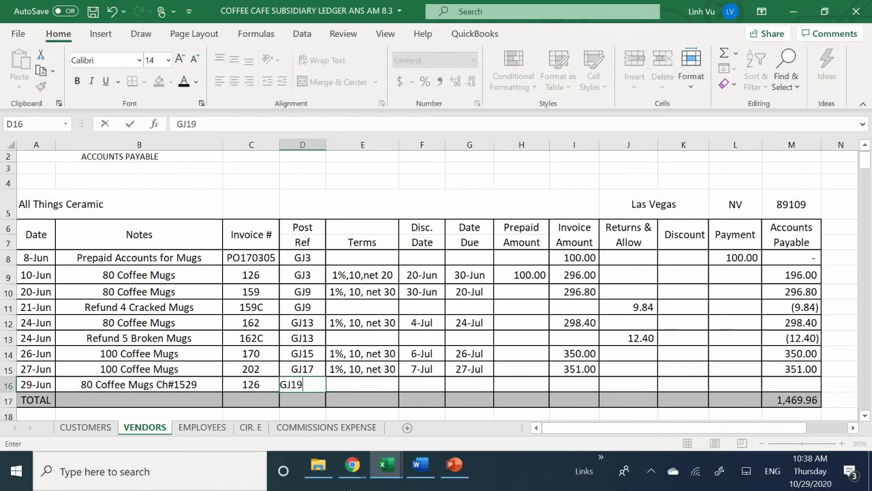
key("Return")
key("Right")
key("Up")
key("Right")
key("Right")
key("Right")
key("Right")
key("Right")
key("Right")
key("Right")
key("Right")
key("Right")
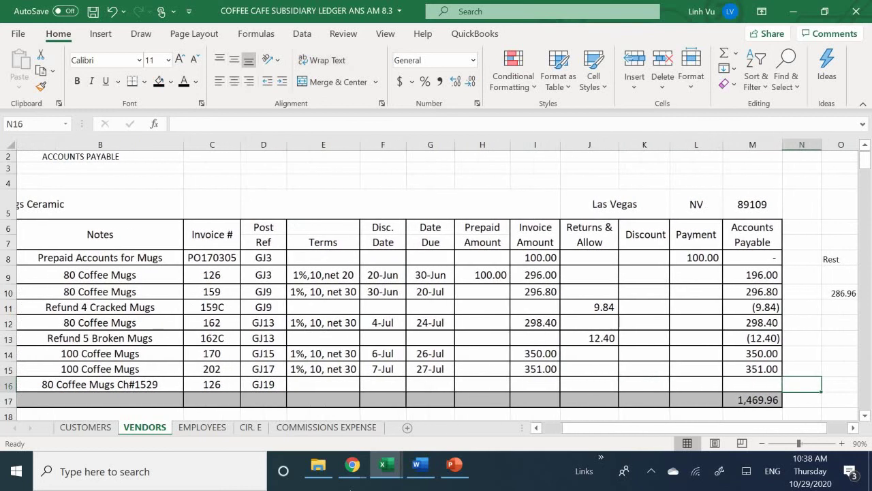
key("Left")
key("Left")
type("196")
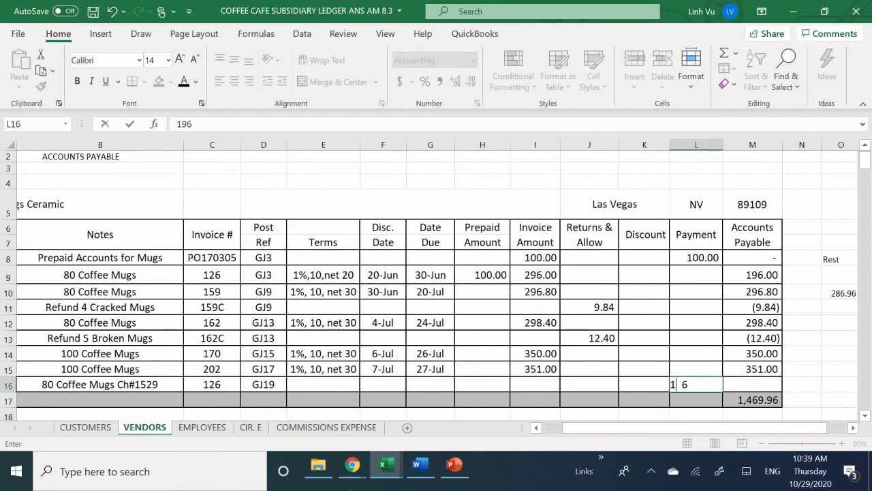
key("Return")
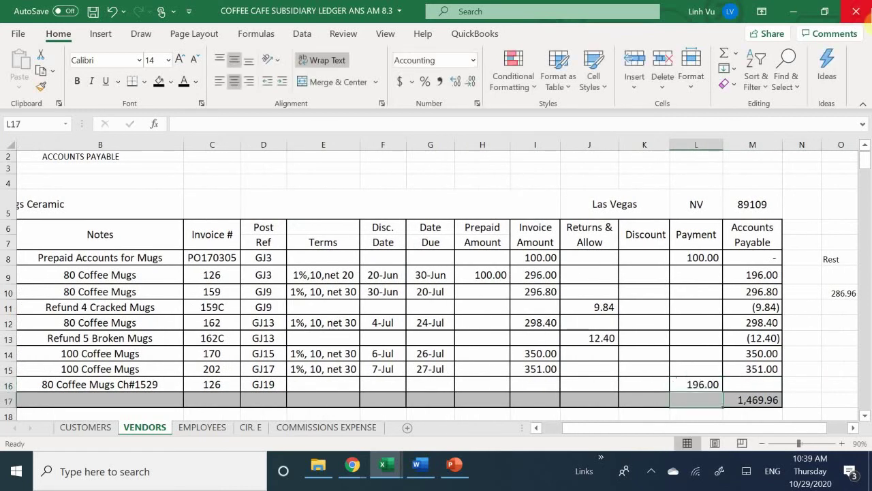
- Copy the Accounts Payable formula from row 15 down to the 29 June All Things Ceramic entry in row 16
left_click(757, 366)
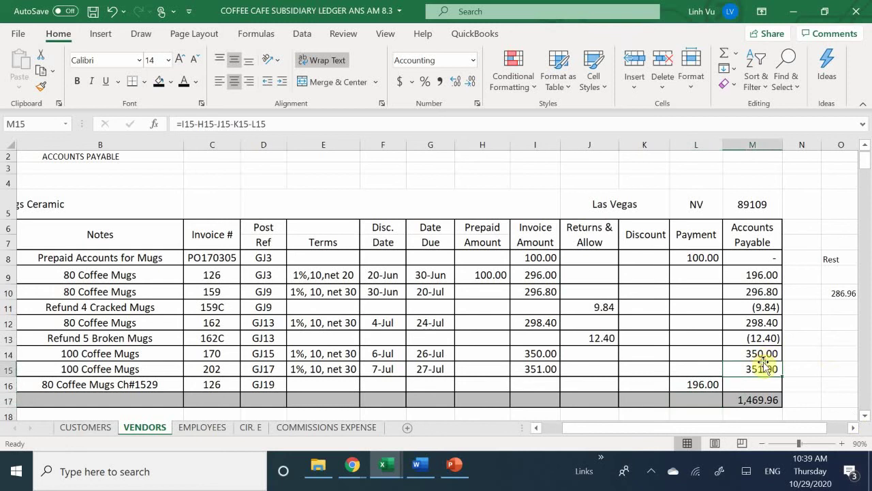
left_click_drag(783, 379, 782, 387)
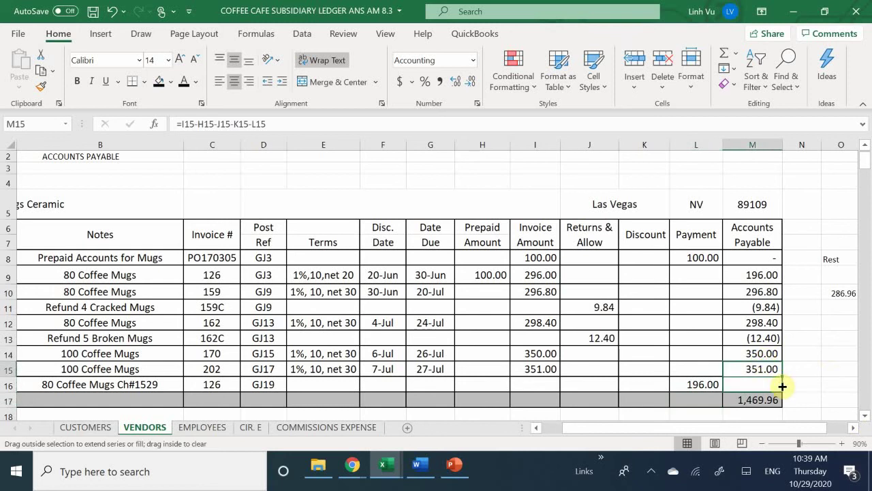
left_click_drag(782, 386, 783, 385)
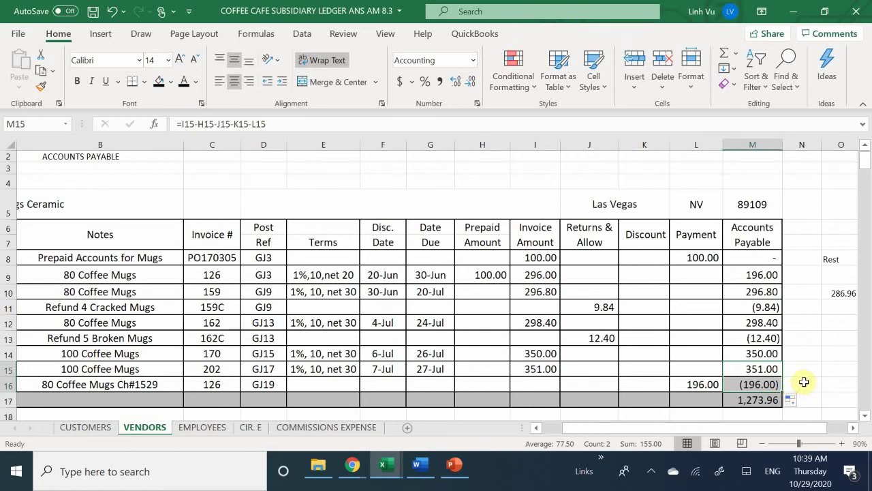
left_click(799, 379)
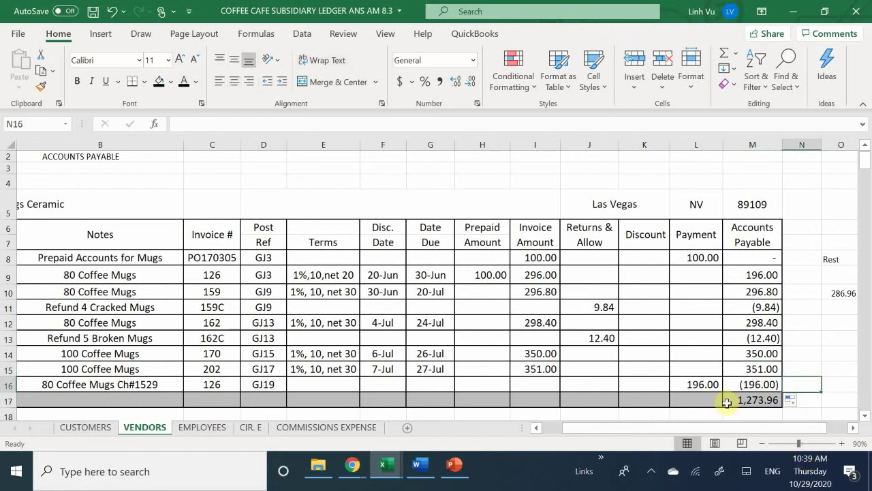
left_click(833, 401)
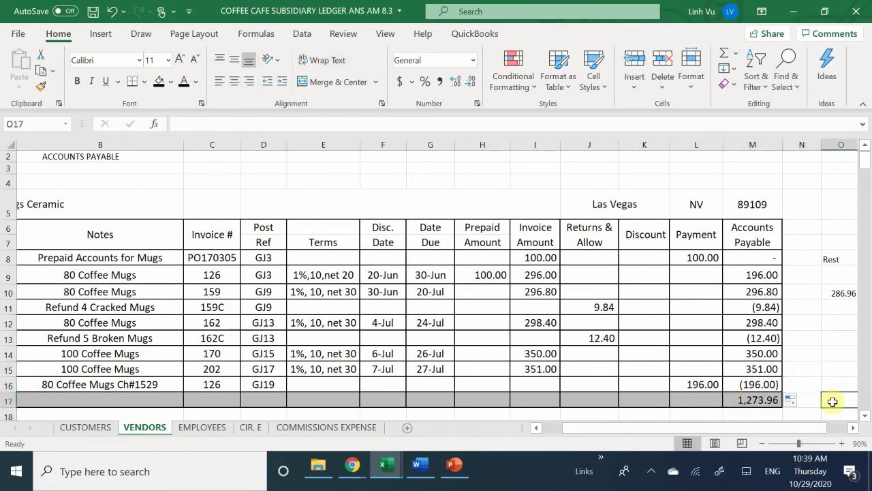
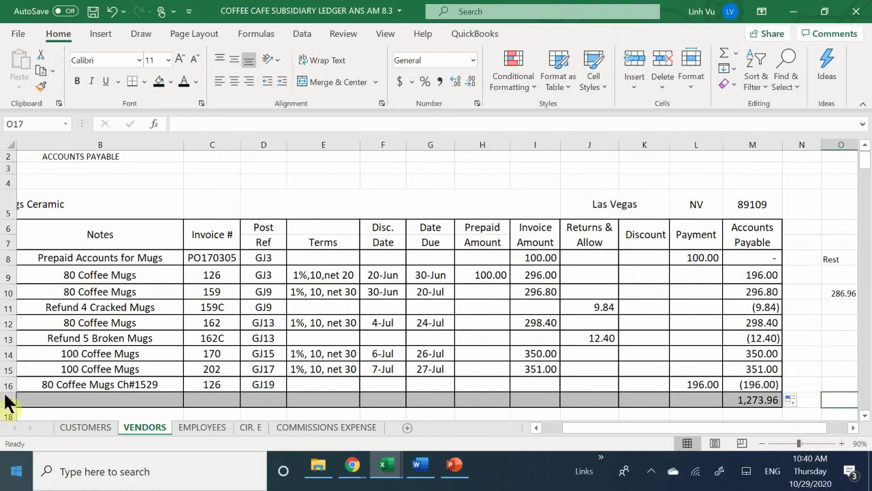
- Switch to the Word scenario and the general journal workbook, and read the Atlas Coffee Importers invoice 401 transaction
scroll(167, 340, "down", 1)
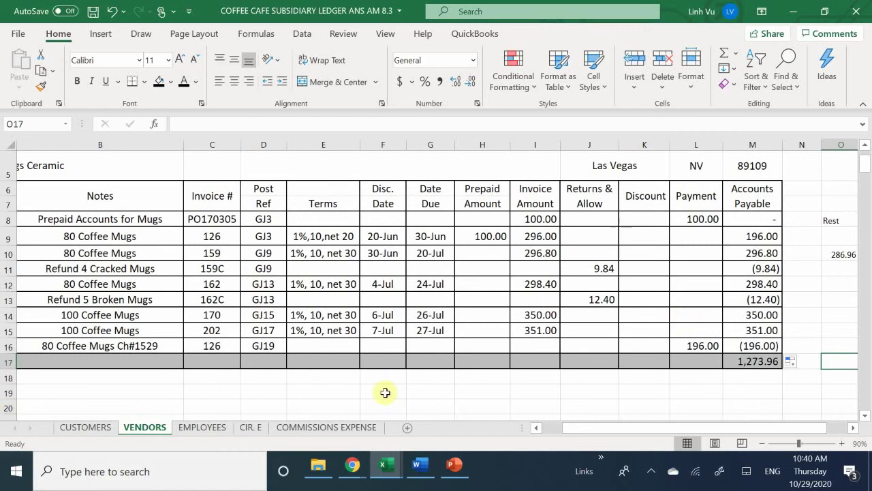
left_click(426, 469)
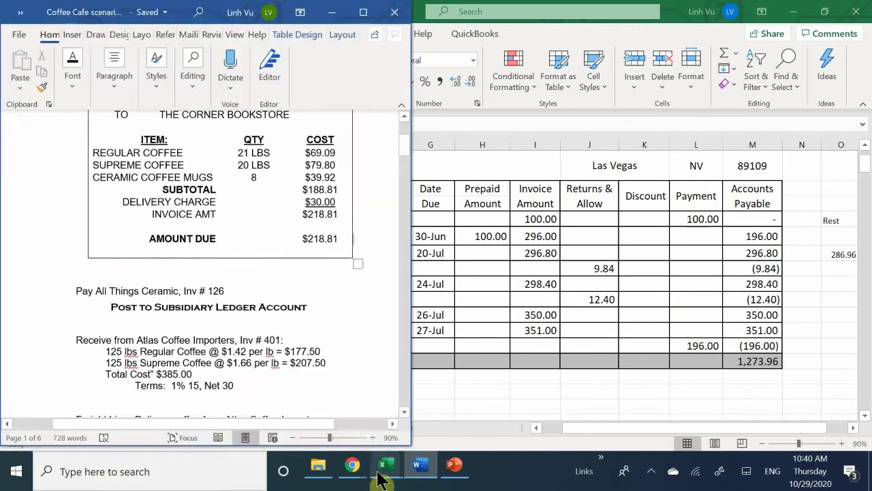
mouse_move(383, 469)
left_click(211, 409)
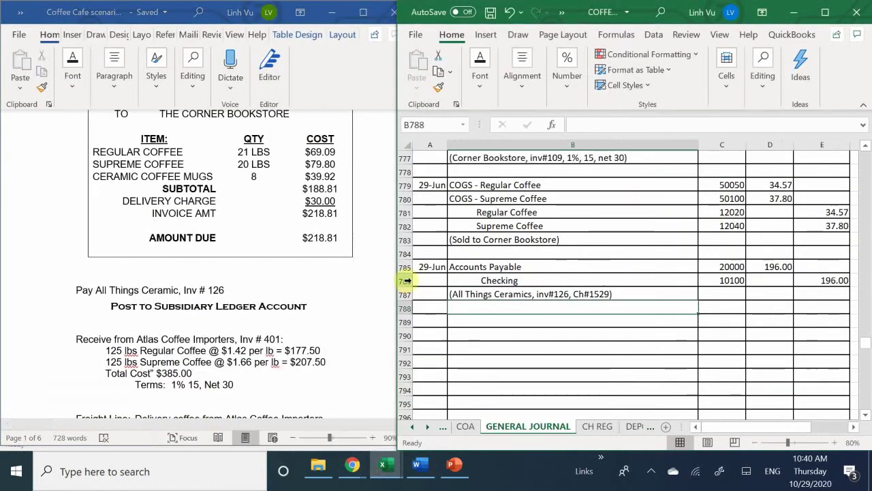
scroll(361, 299, "down", 2)
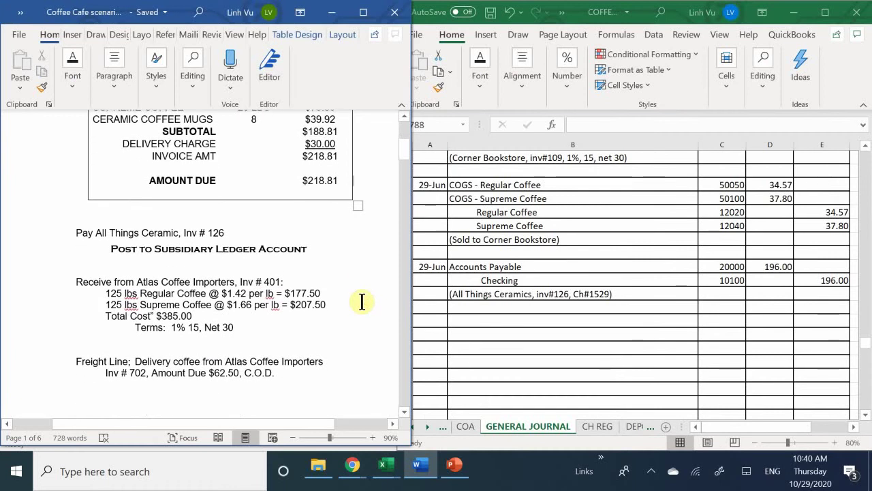
scroll(362, 301, "down", 1)
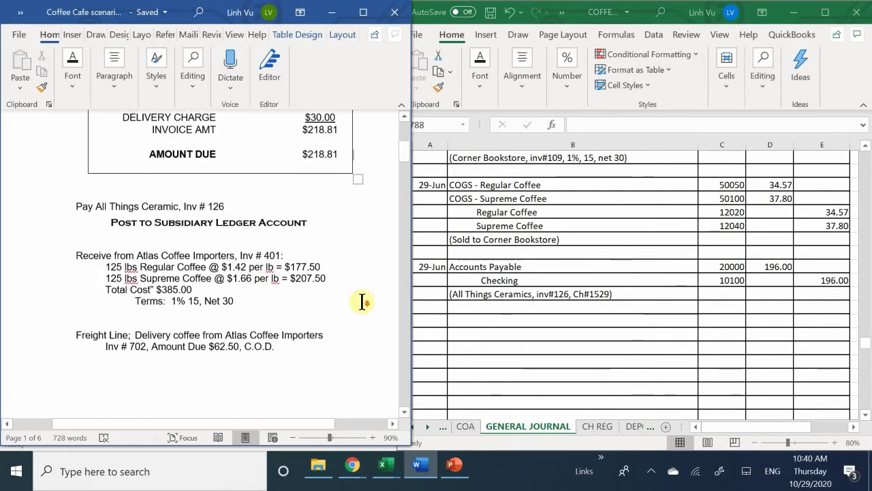
scroll(362, 301, "up", 1)
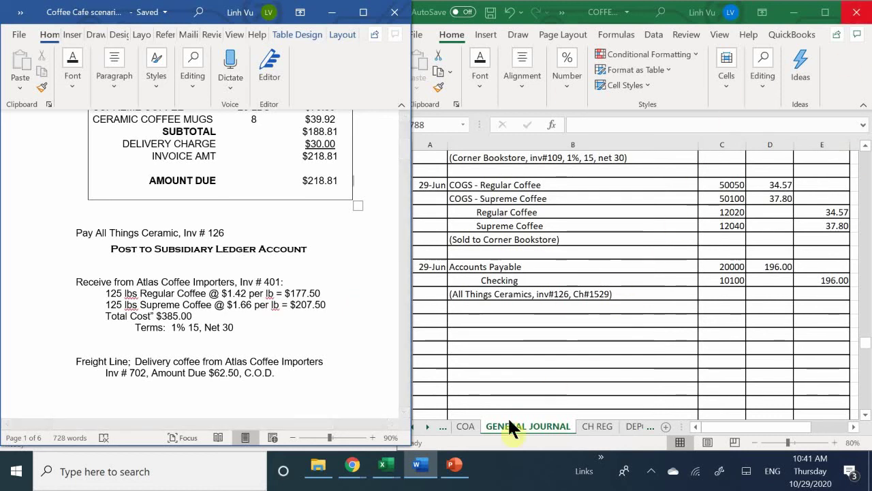
- Start a new general journal entry dated 6/29 in row 789
left_click_drag(413, 321, 399, 321)
left_click(426, 317)
type("6")
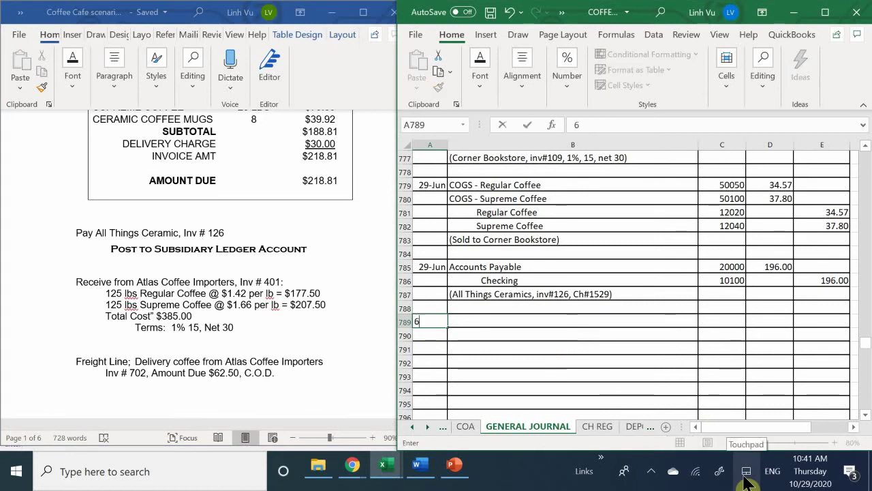
type("/29")
key("Tab")
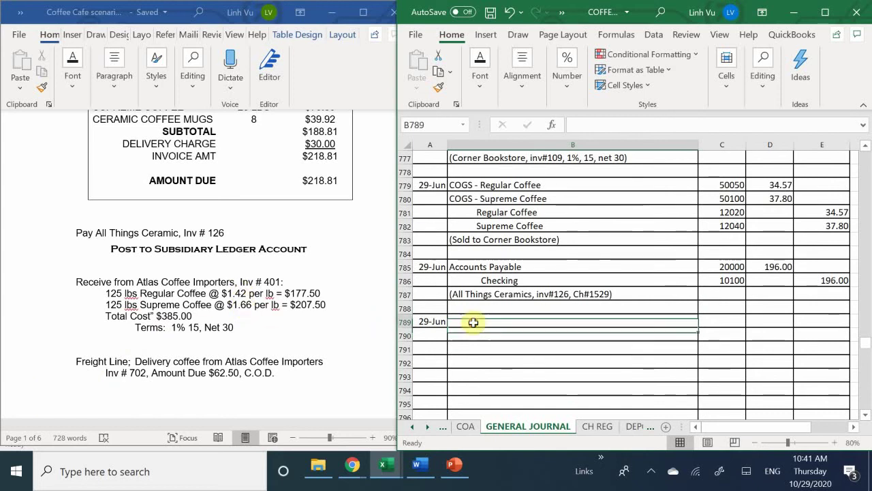
- Enter Regular Coffee and Supreme Coffee as the debit accounts of the new journal entry in rows 789 and 790
type("reg")
key("BackSpace")
key("BackSpace")
key("BackSpace")
type("Re")
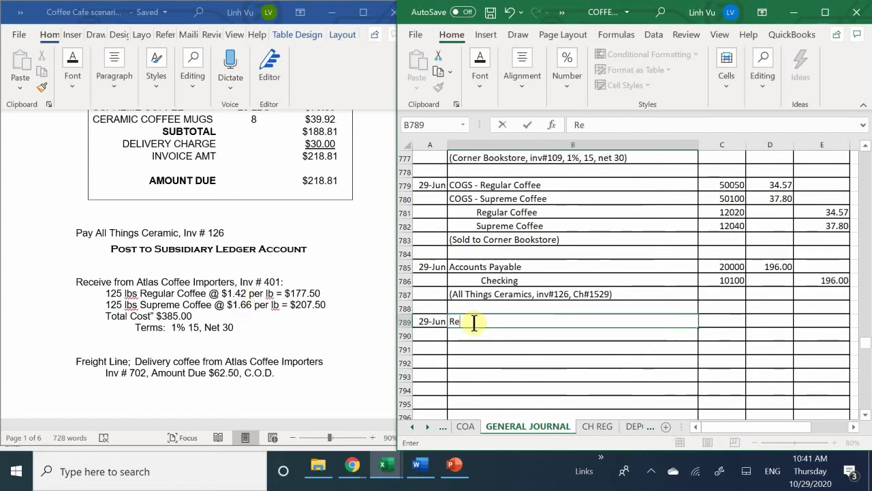
type("guk")
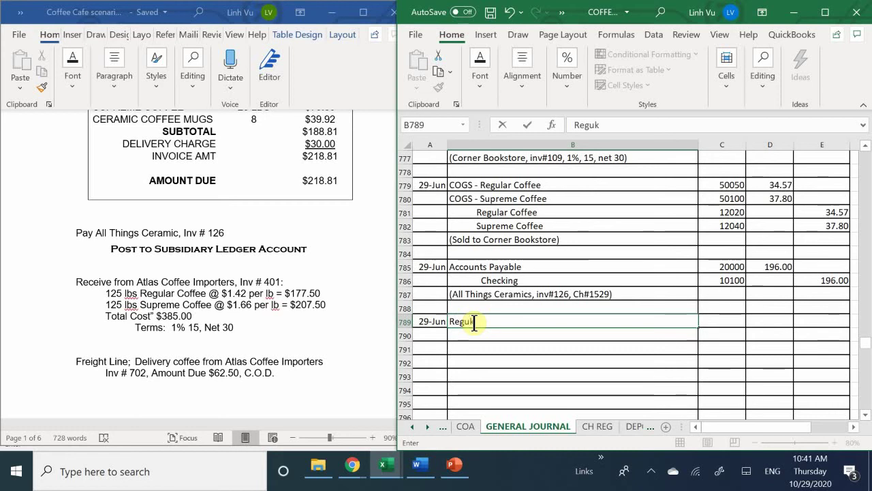
key("BackSpace")
type("l")
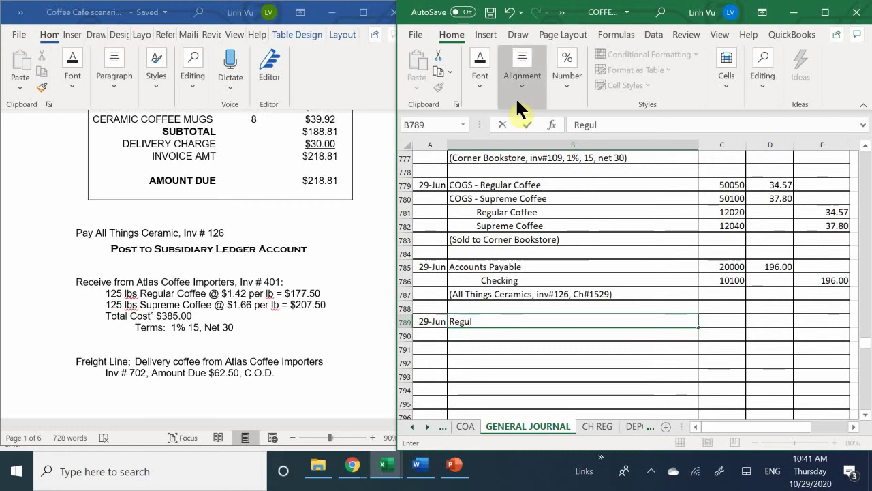
type("ar Cpff")
key("BackSpace")
key("BackSpace")
key("BackSpace")
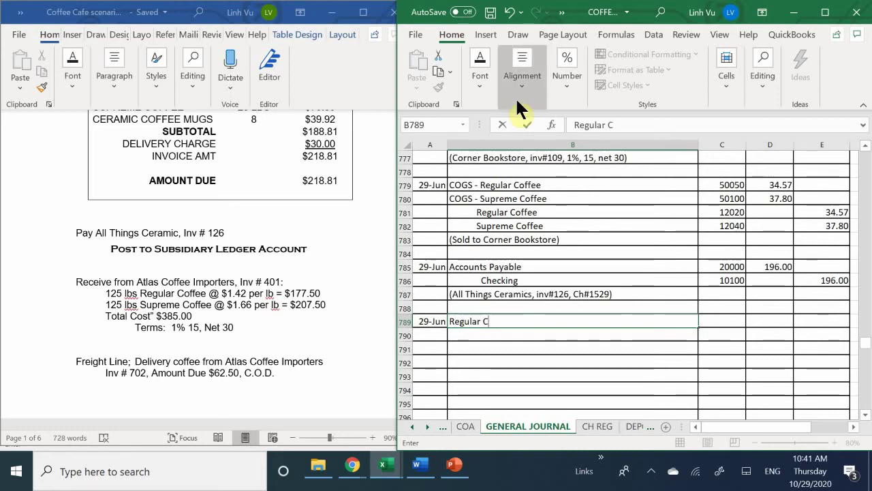
type("offee")
key("Return")
type("S")
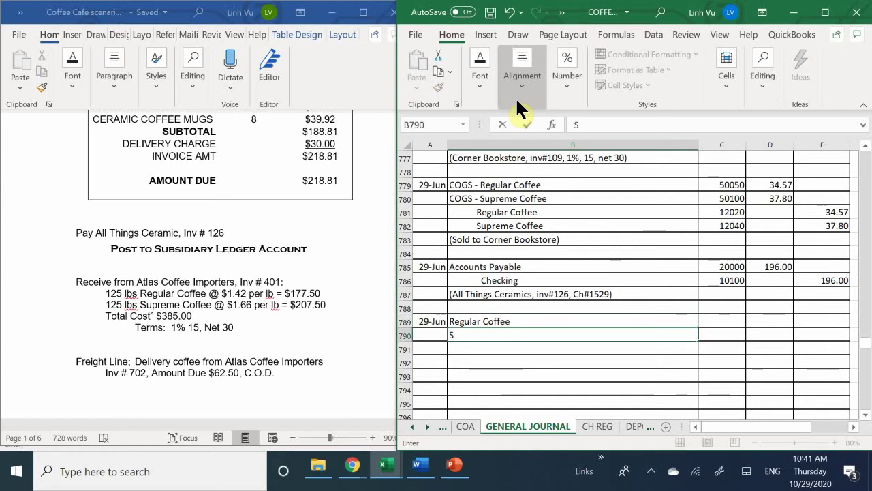
type("upreme Coffee")
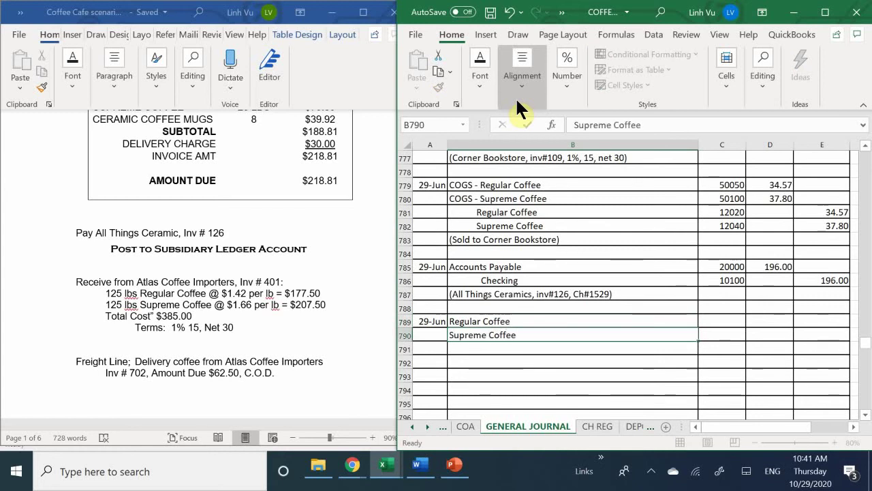
key("Return")
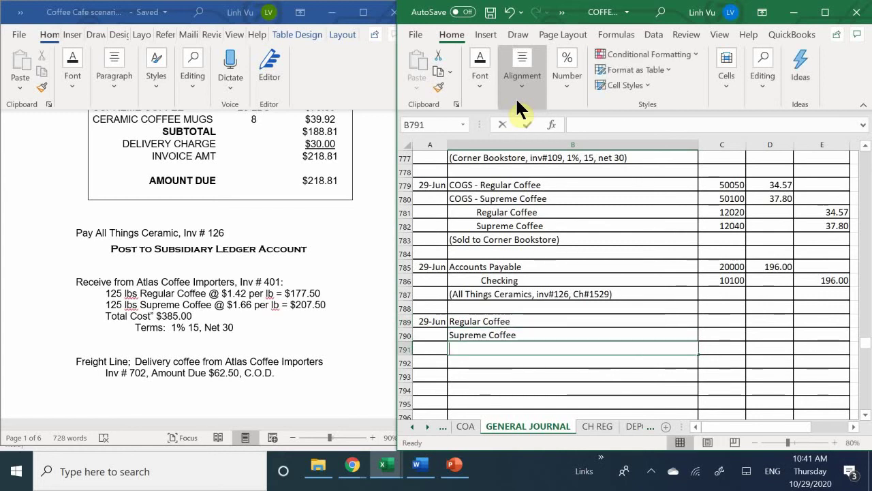
- Enter Accounts Payable, indented as the credit account, in row 791 of the new journal entry
type("Scc")
key("BackSpace")
key("BackSpace")
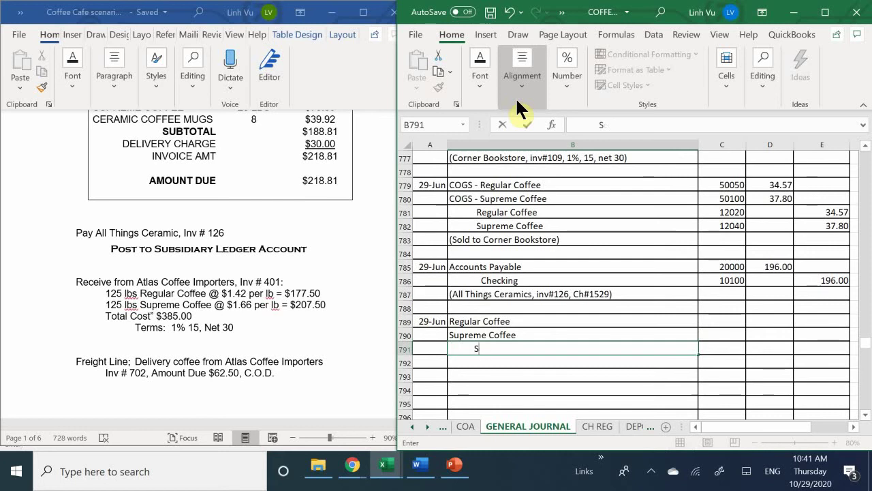
key("BackSpace")
type("Accpi")
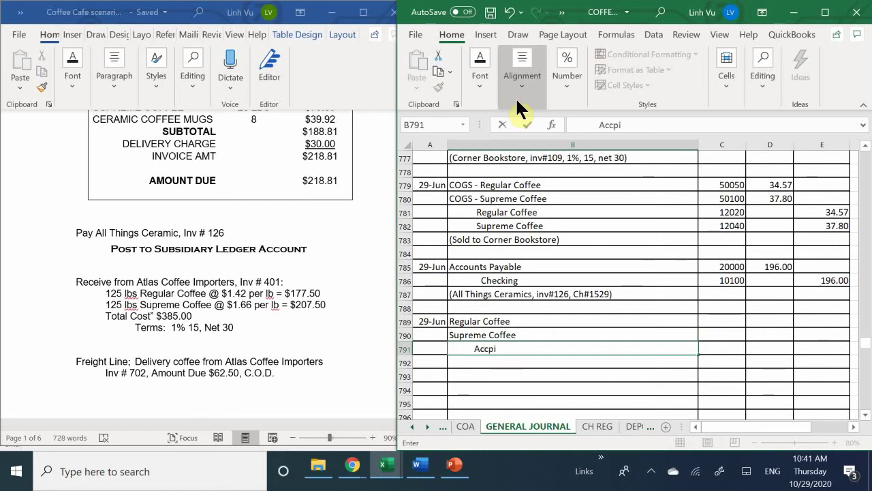
key("BackSpace")
key("BackSpace")
type("oun")
key("BackSpace")
key("BackSpace")
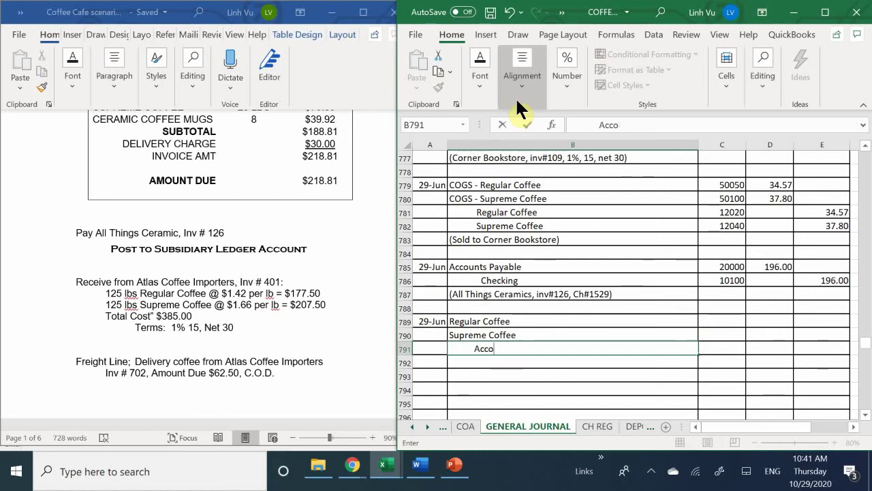
type("unts Pa")
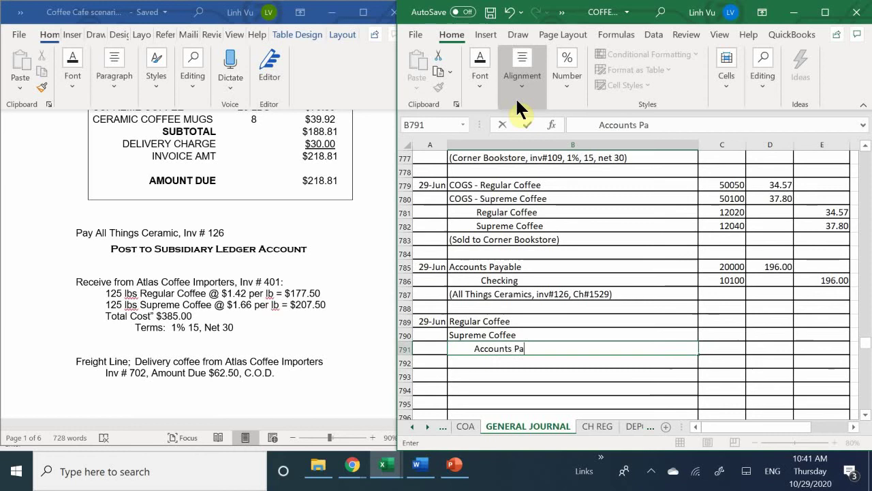
type("yable")
key("Return")
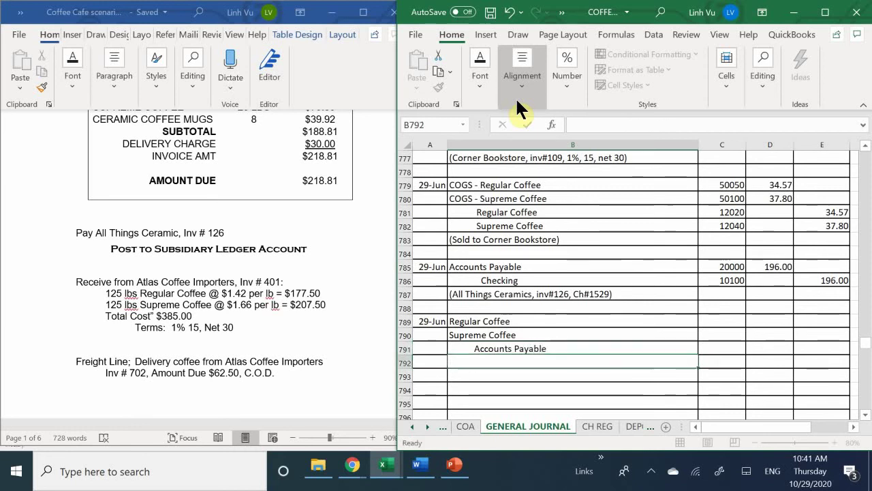
- Enter the explanation "(Atlas Coffee Imports, inv#401, 1%, 15, net 30)" in row 792 beneath the new journal entry
type("(Atl")
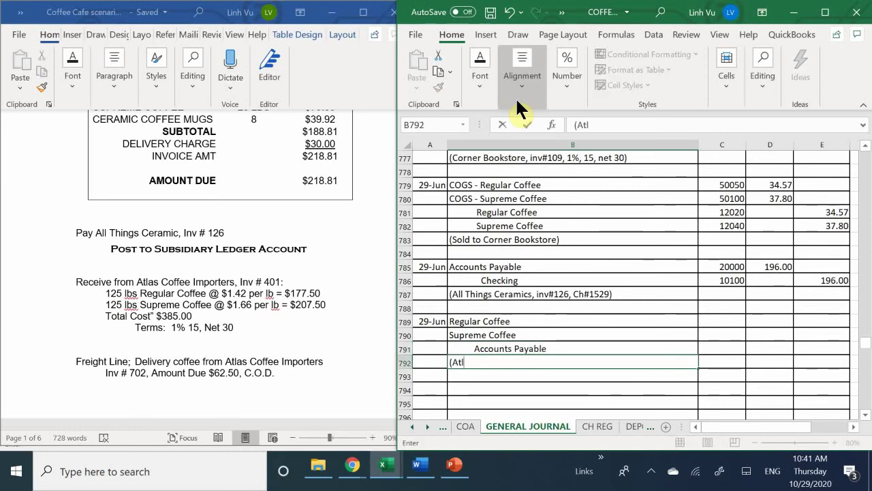
type("as Coffee")
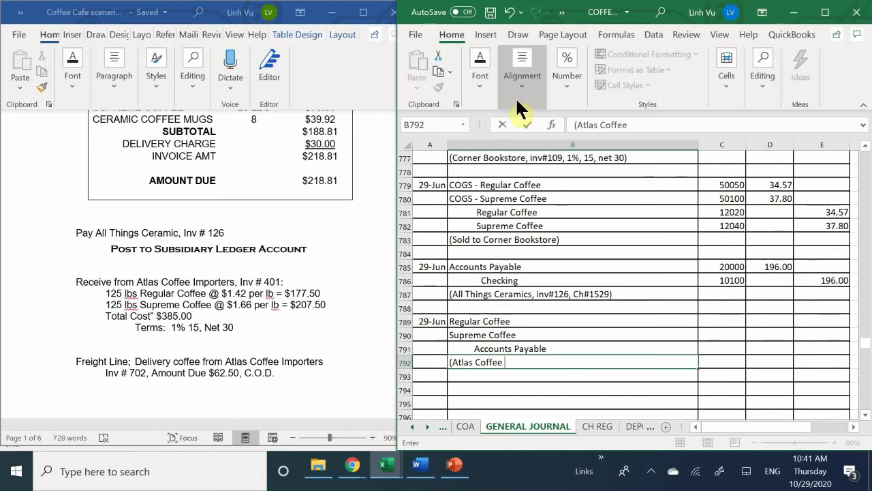
type(" Imports. ")
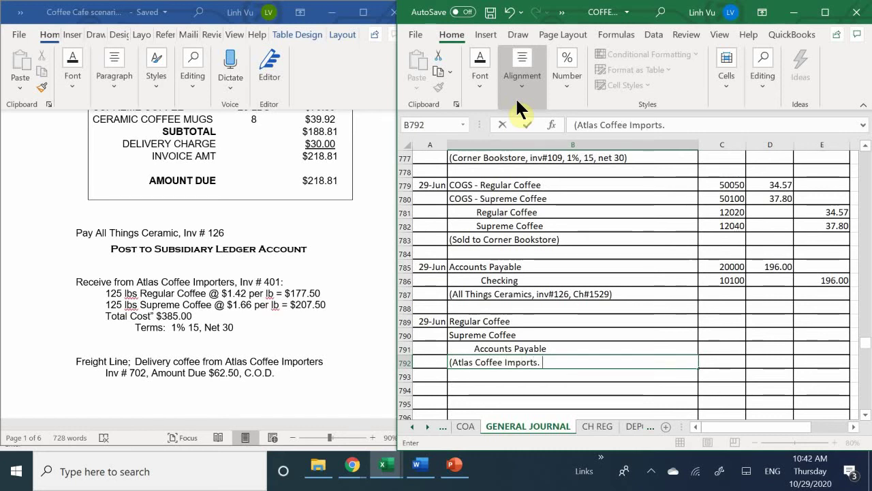
type("inv#40")
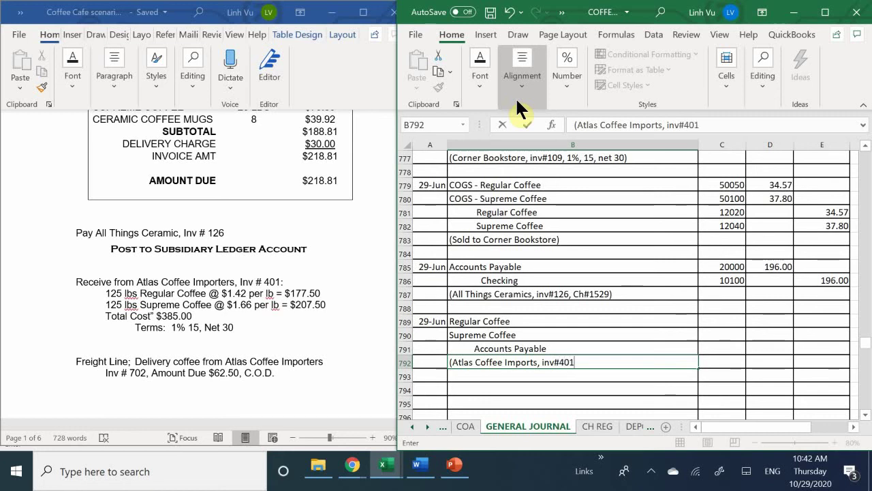
type("1.")
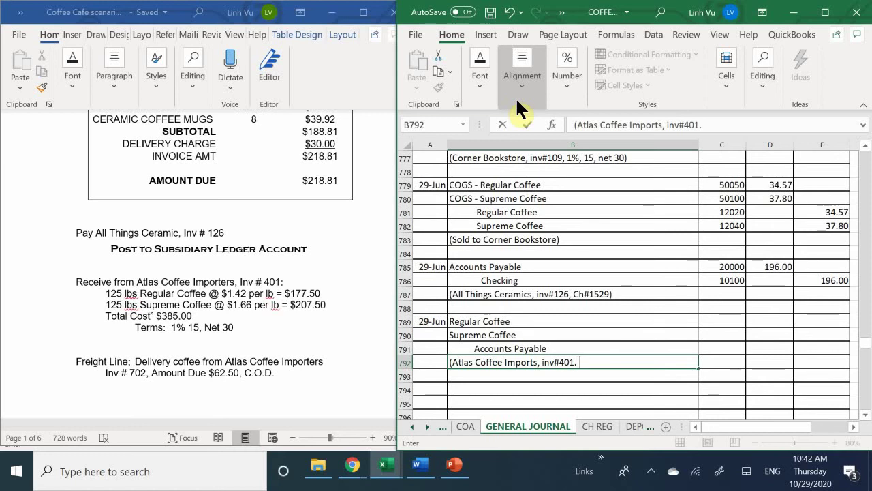
type("1%")
type(".")
key("BackSpace")
key("BackSpace")
type(", 1%,")
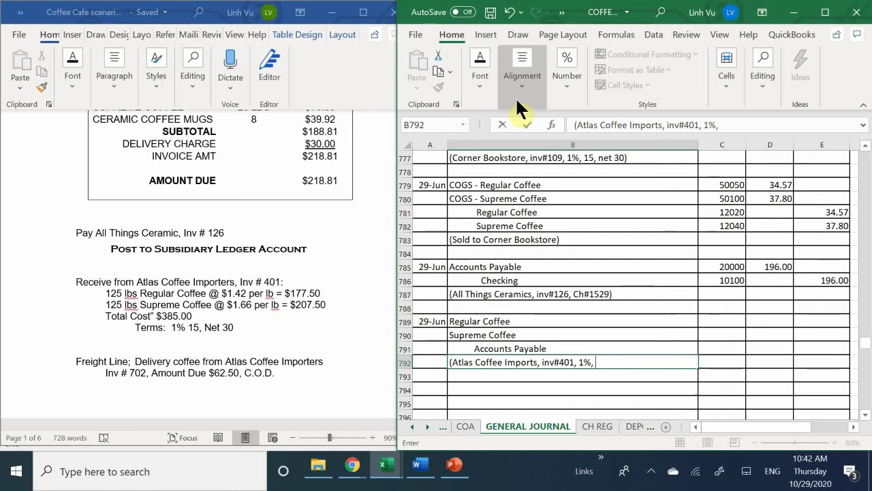
type("15, ner")
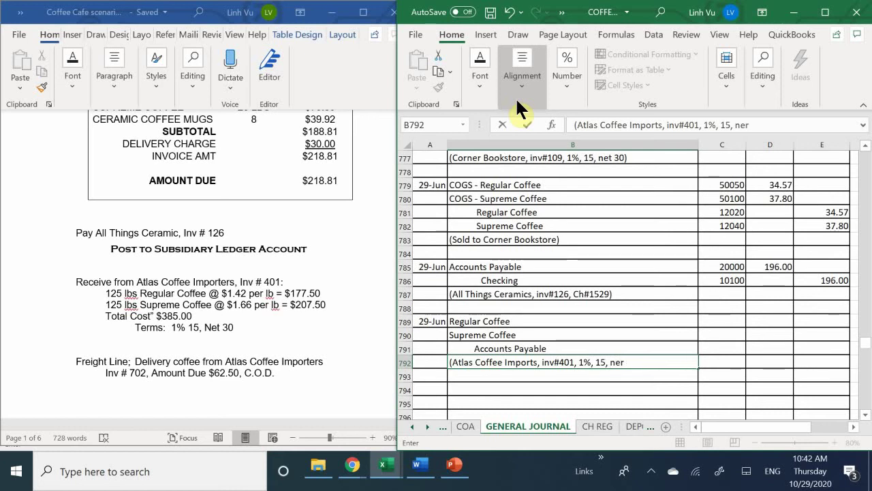
key("BackSpace")
type("t 30^")
key("BackSpace")
type(")")
key("BackSpace")
type("*")
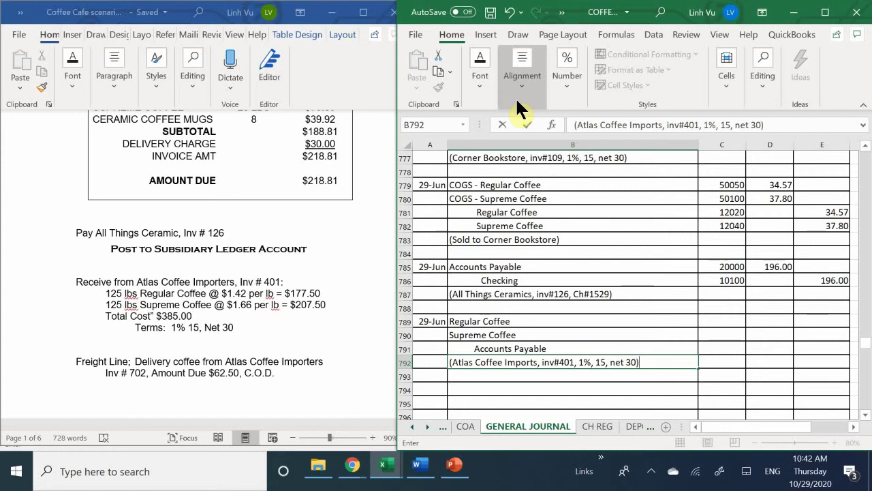
key("Return")
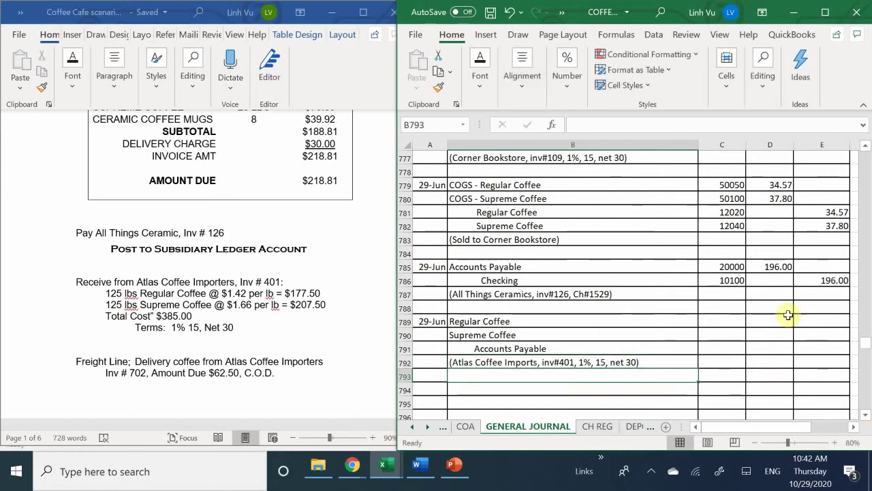
- Fill in the entry's posting references: 12020 for Regular Coffee, 12040 for Supreme Coffee and 20000 for Accounts Payable
left_click(724, 334)
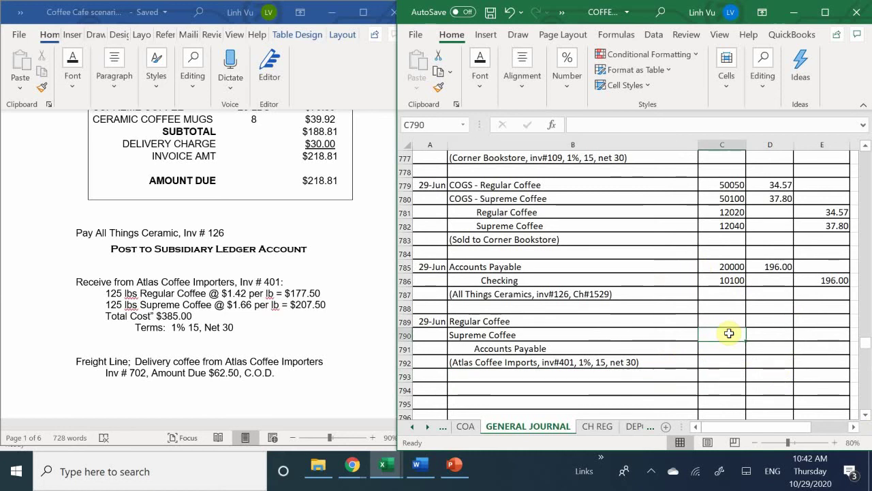
left_click(728, 322)
type("120")
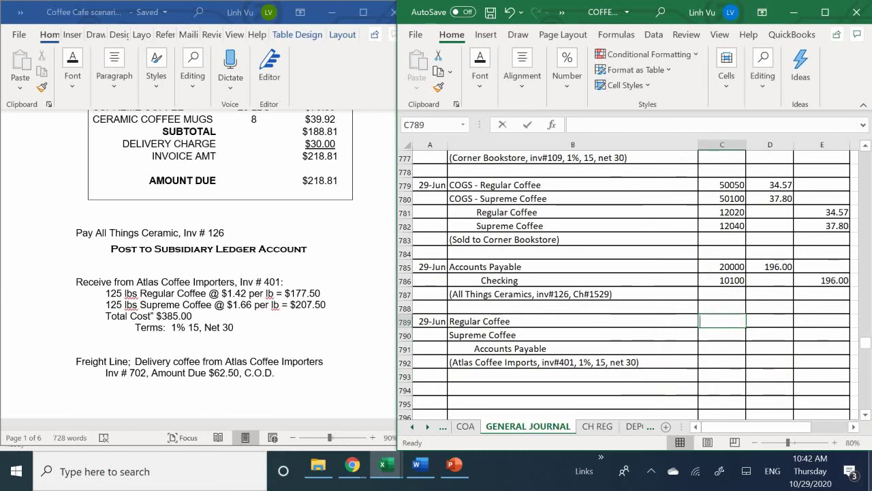
type("20")
key("Return")
type("120")
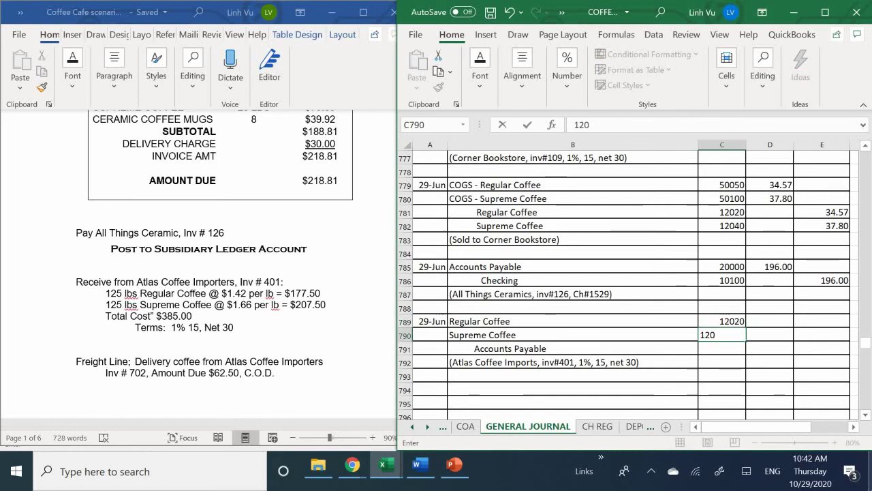
type("40")
key("Return")
type("20")
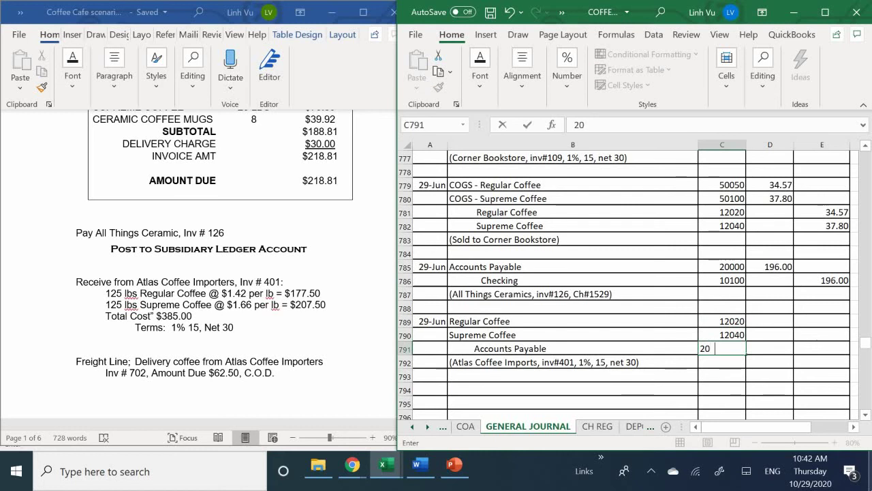
type("000")
key("Tab")
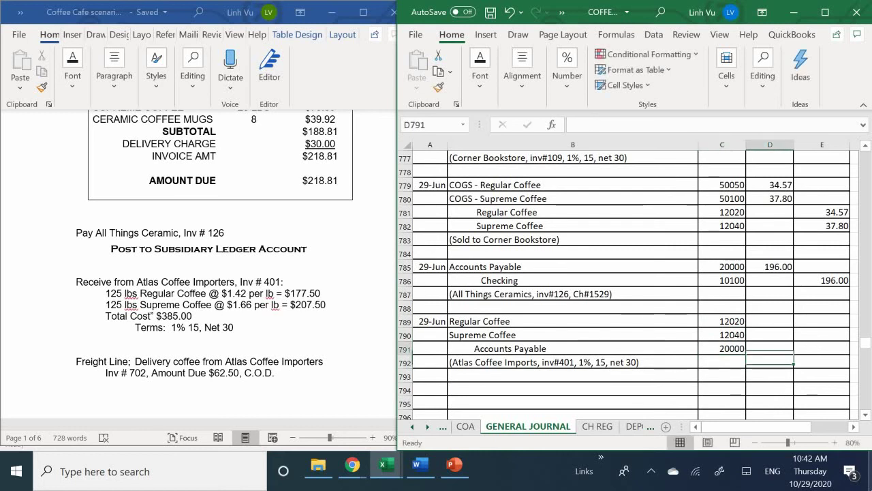
- Enter the debit amounts 177.50 for Regular Coffee and 207.50 for Supreme Coffee in rows 789 and 790
key("Up")
key("Up")
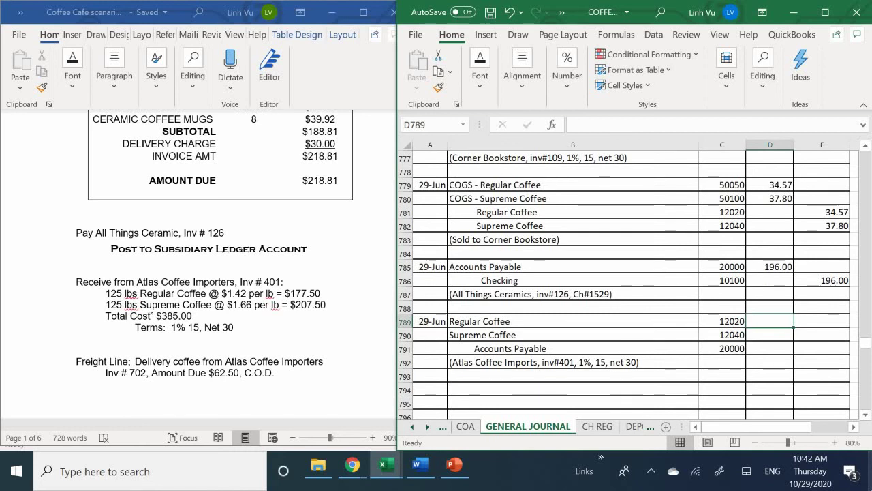
type("177")
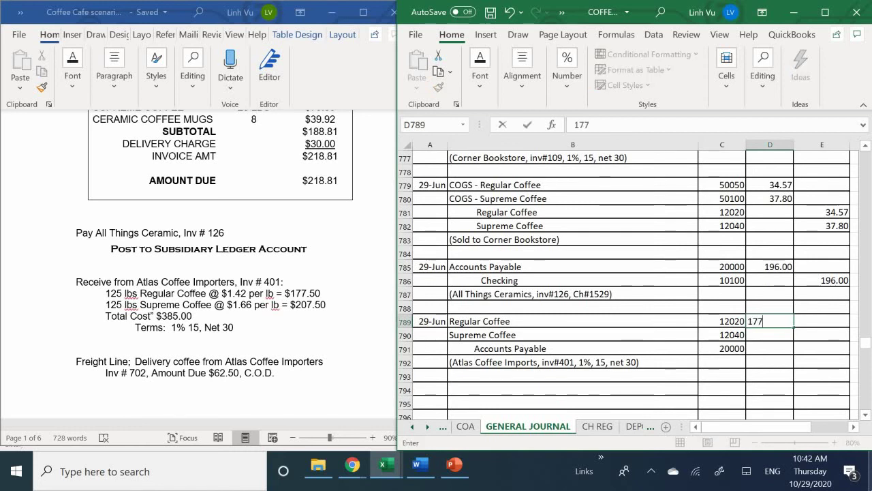
type(".50")
key("Return")
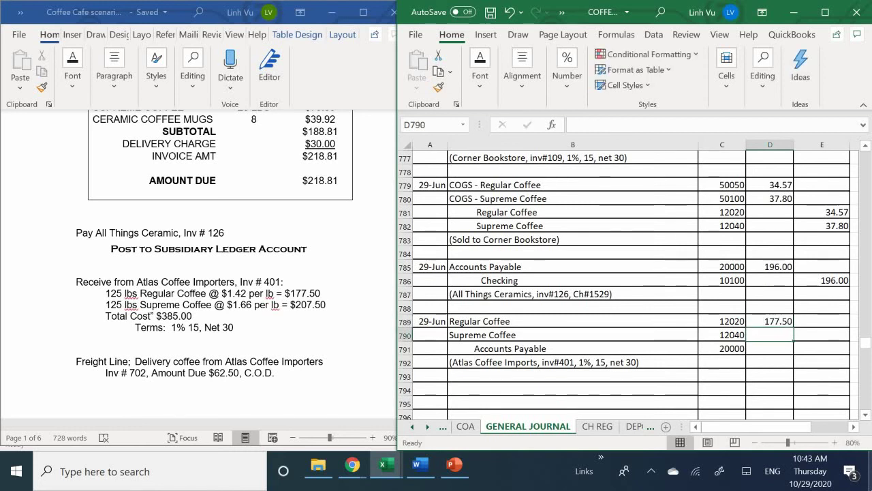
type("207.50")
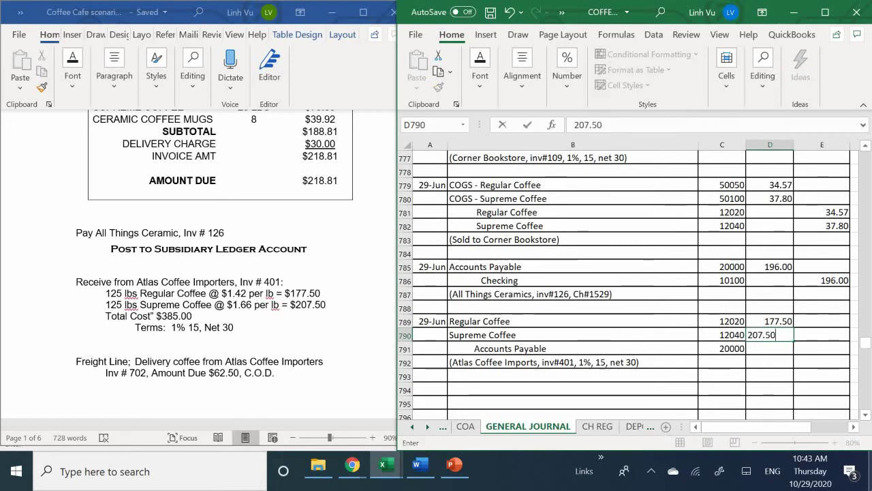
key("Return")
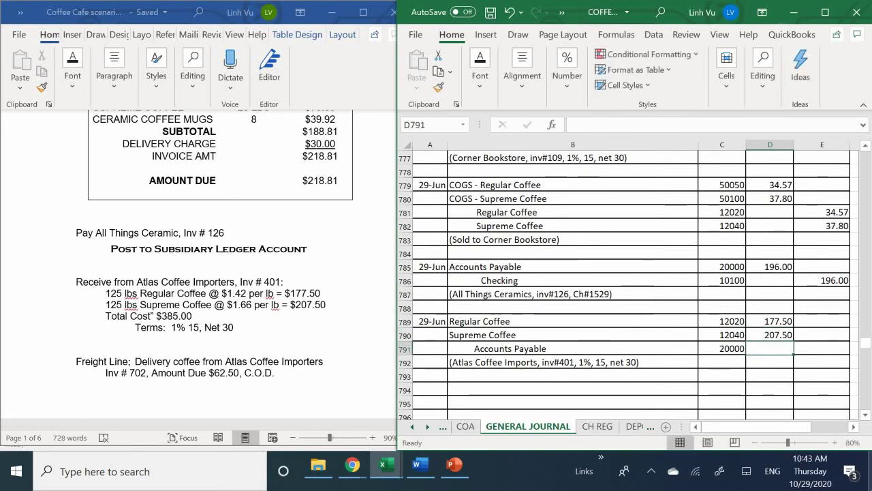
- Calculate the Accounts Payable credit in E791 as the sum of the two coffee debits with =D789+D790
left_click(818, 349)
type("=")
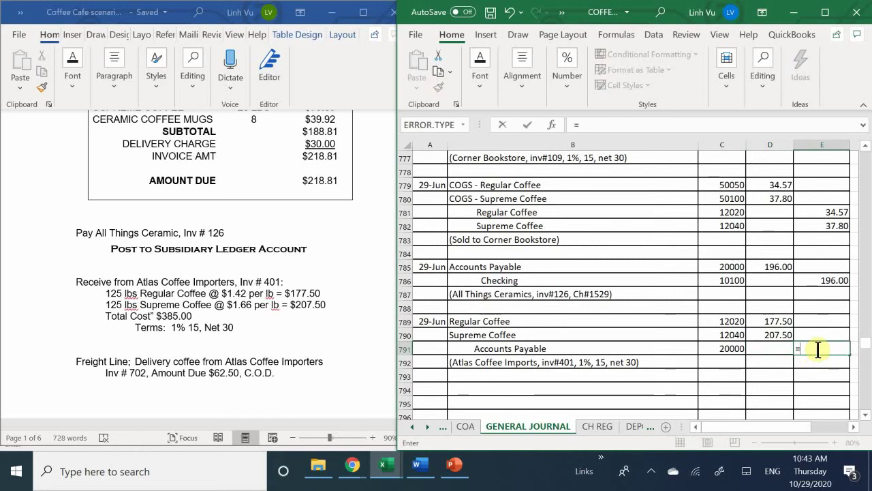
key("Left")
key("Up")
key("Up")
type("+")
key("Left")
key("Up")
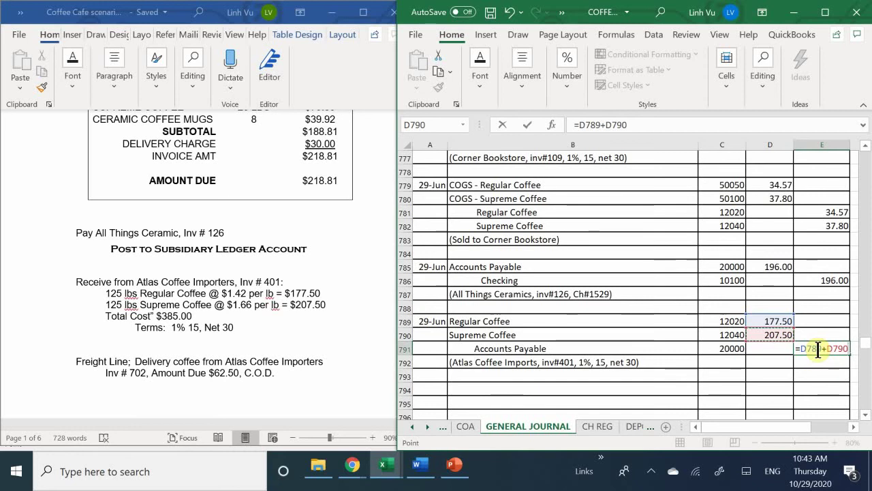
key("Return")
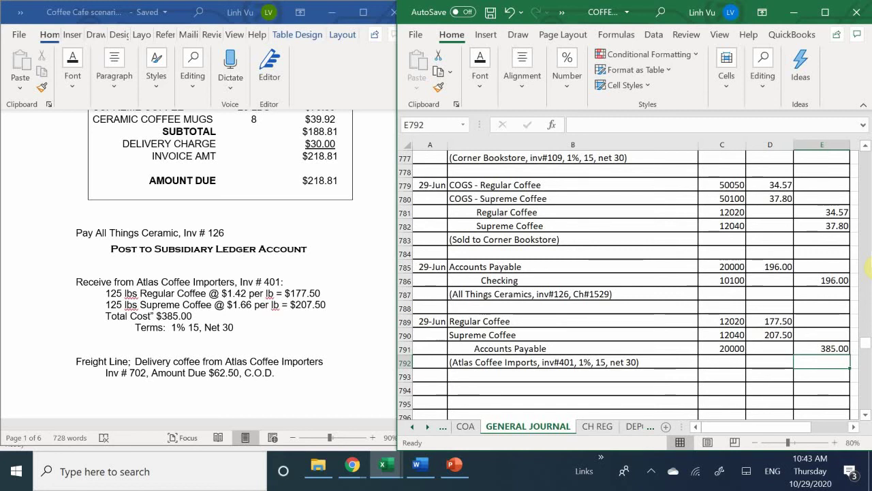
- Switch to the ledger workbook's ASSETS sheet and start a new Regular Coffee posting dated 6/29 in row 238
left_click(539, 323)
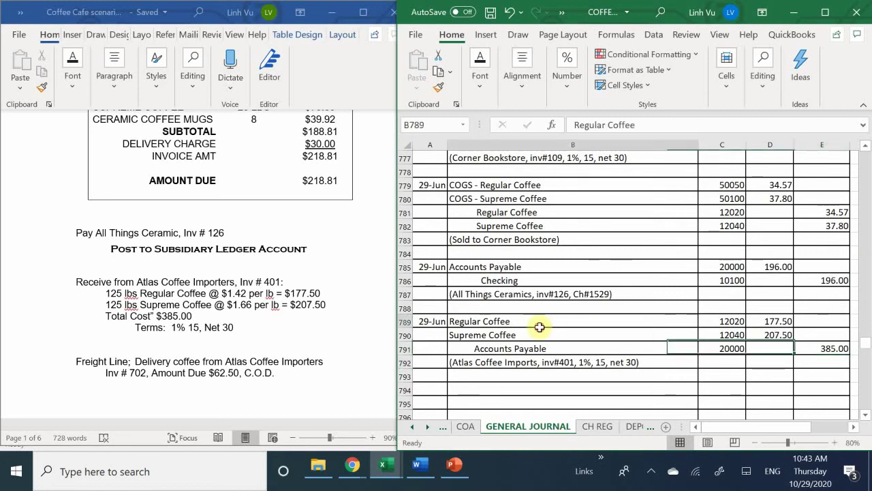
scroll(540, 330, "down", 1)
scroll(541, 330, "down", 1)
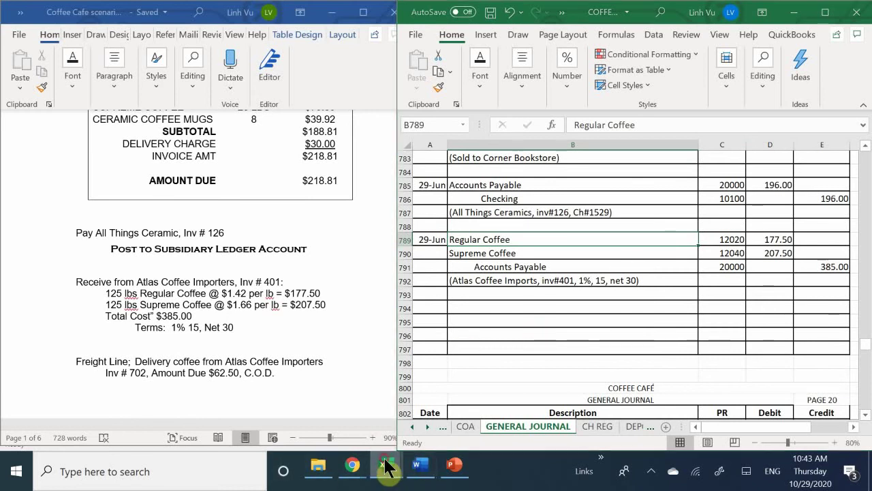
mouse_move(387, 466)
left_click(332, 436)
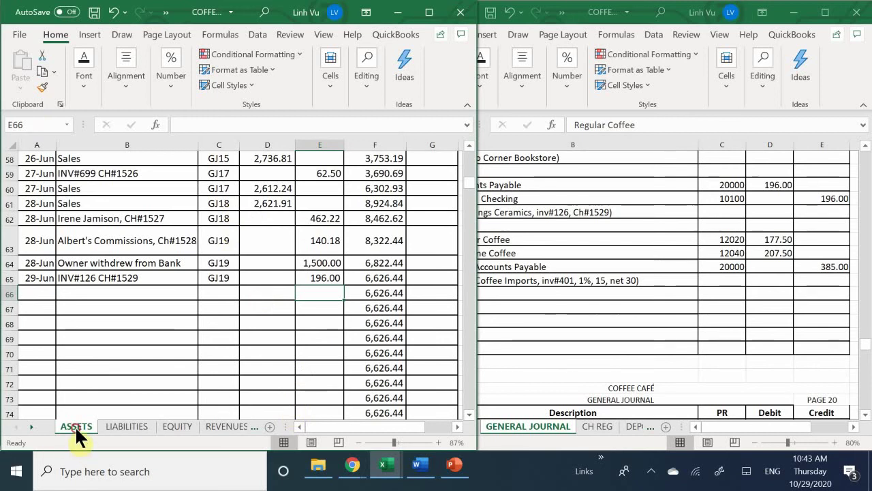
scroll(97, 333, "down", 19)
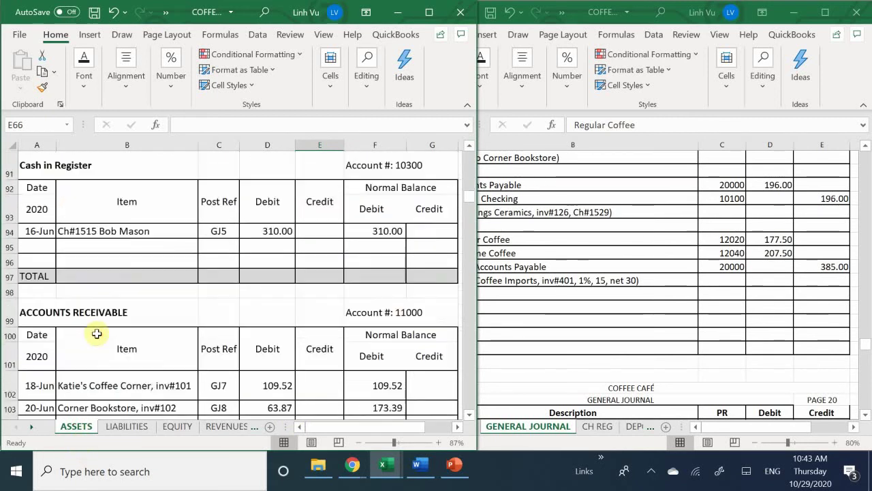
scroll(97, 334, "down", 20)
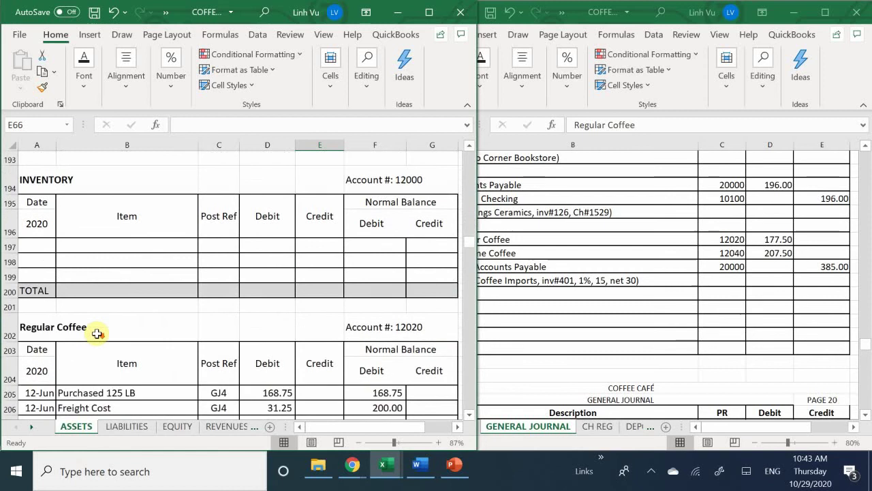
scroll(97, 333, "down", 11)
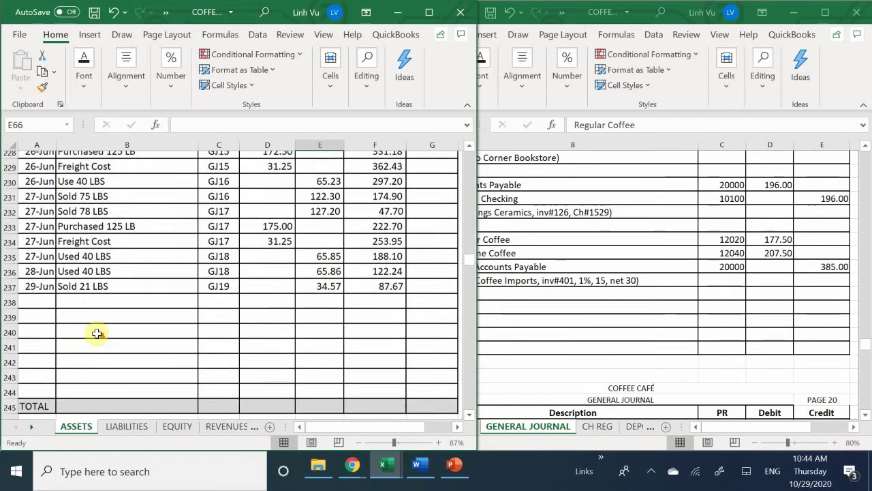
scroll(97, 333, "up", 1)
left_click(31, 340)
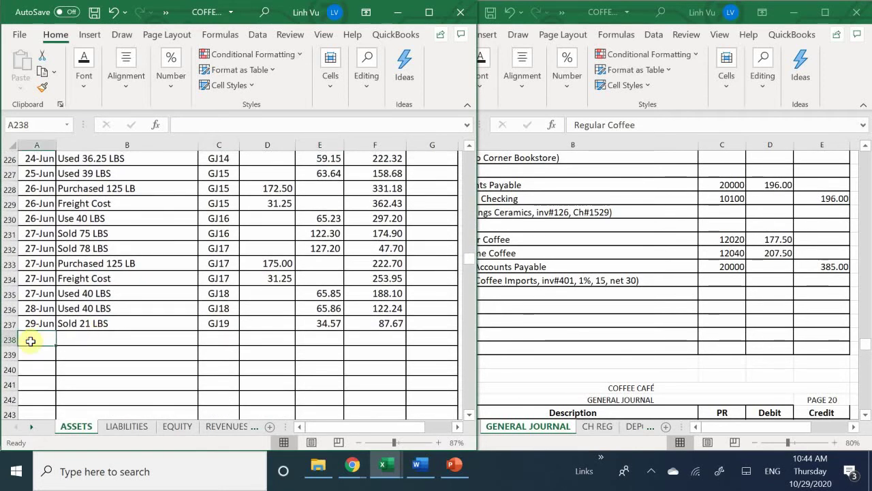
type("6/2")
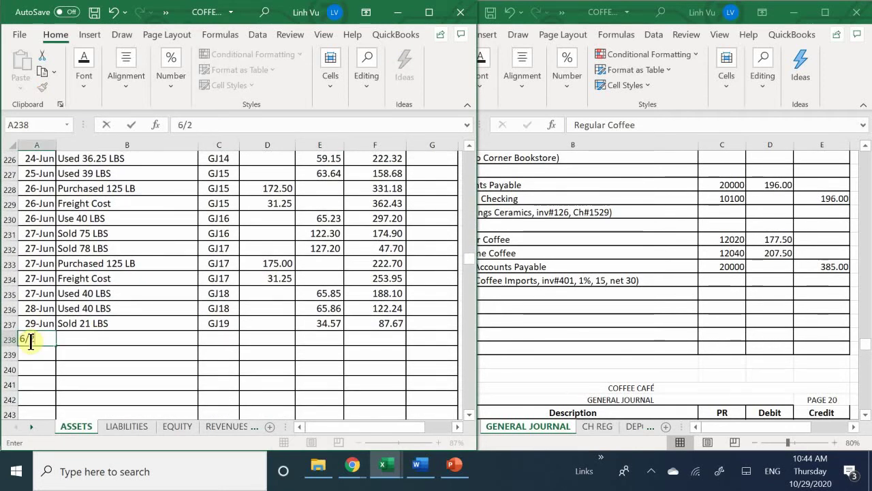
type("9")
key("Tab")
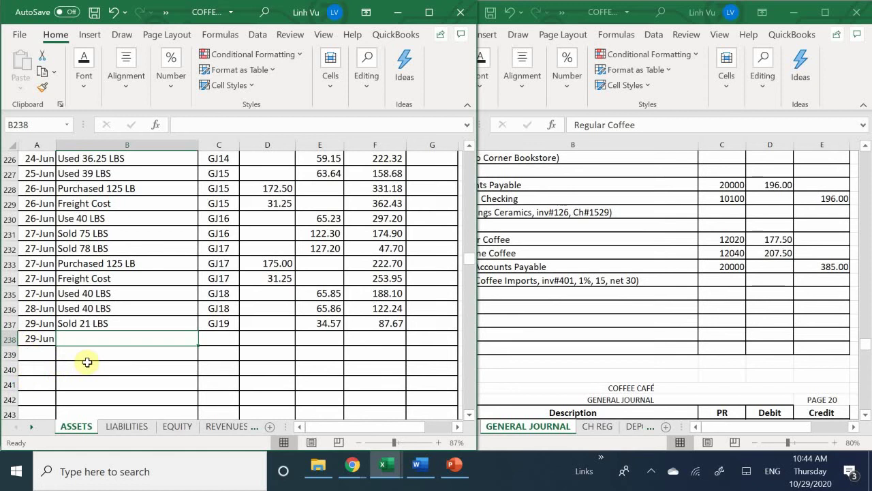
- Enter the item "Purchased 125 LB" and the post reference GJ19 for the new Regular Coffee ledger row
type("p")
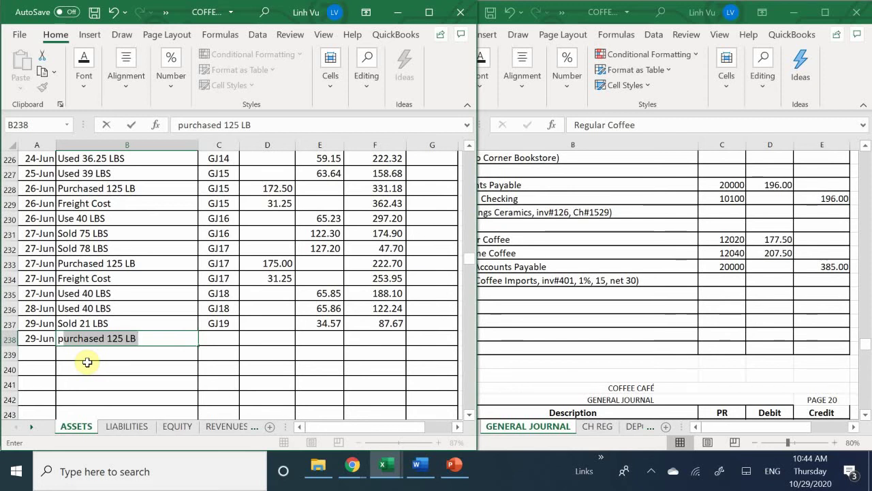
key("Tab")
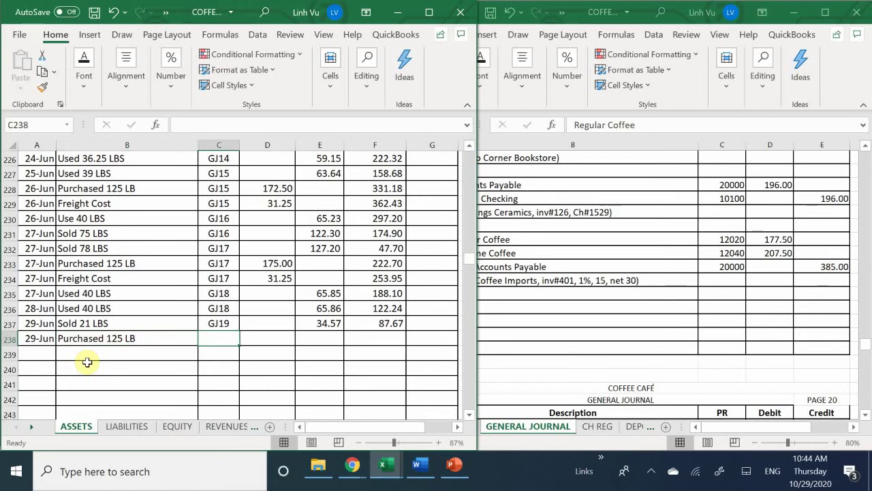
type("GK")
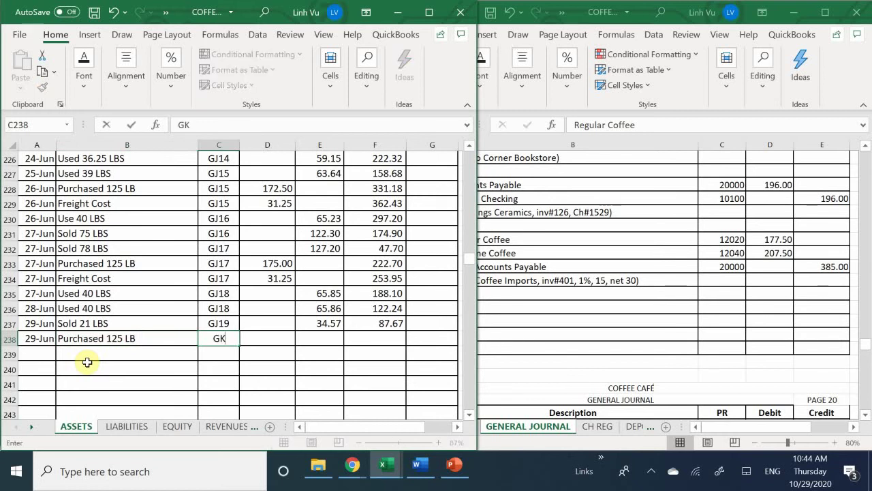
key("BackSpace")
type("J19")
key("Tab")
key("Right")
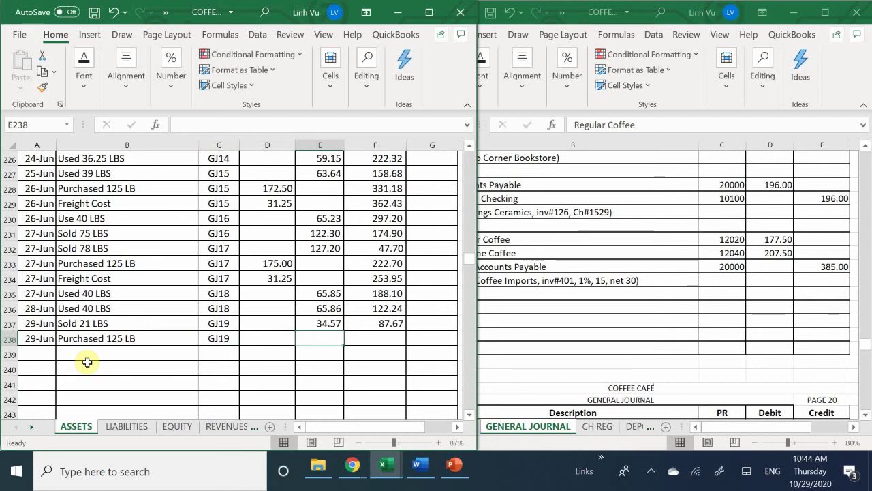
- Enter the debit amount 177.50 for the Regular Coffee purchase in D238
key("Left")
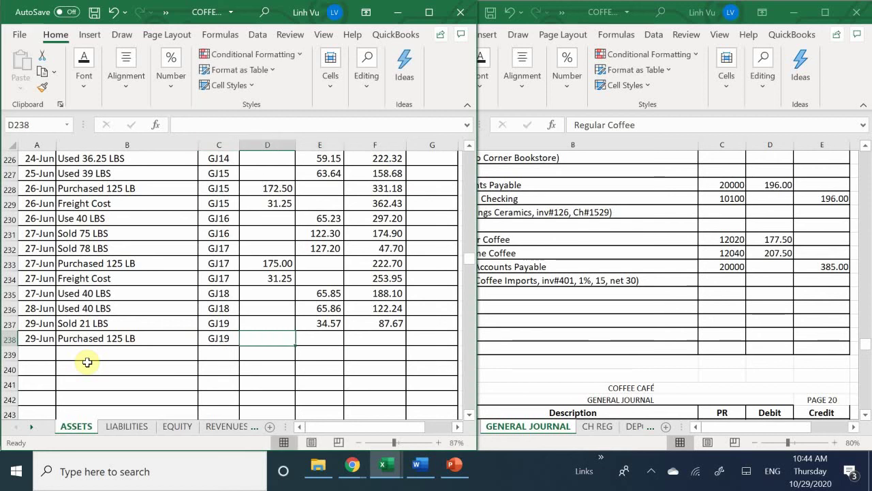
type("1")
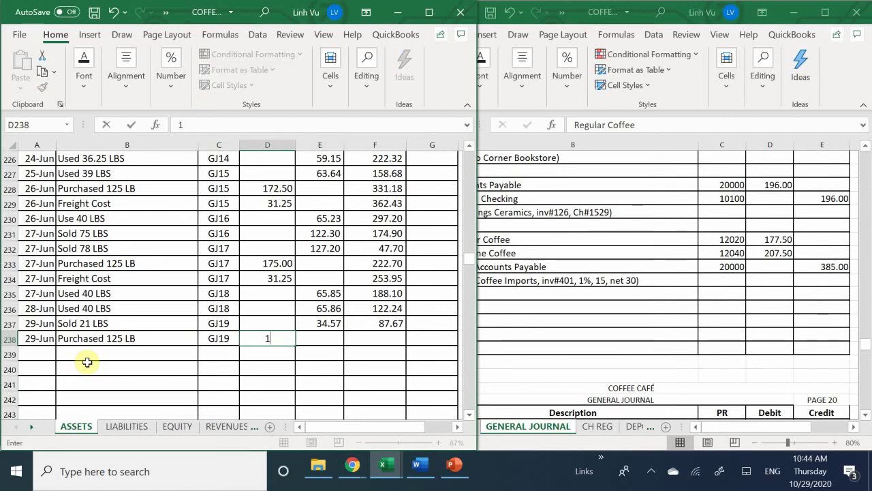
type("77.5")
key("Return")
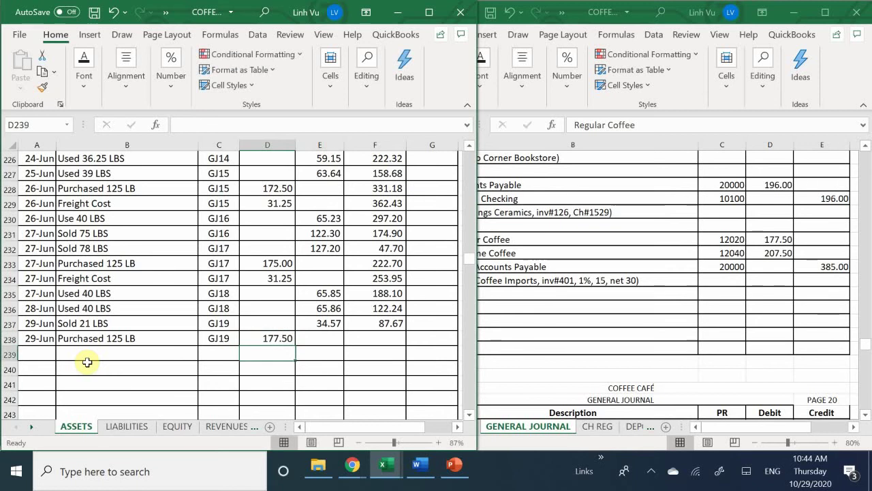
left_click(371, 323)
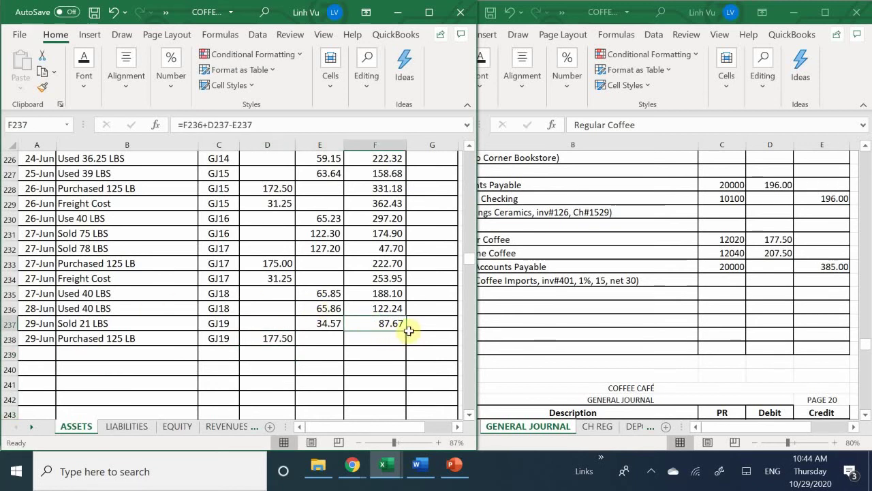
left_click_drag(407, 332, 410, 346)
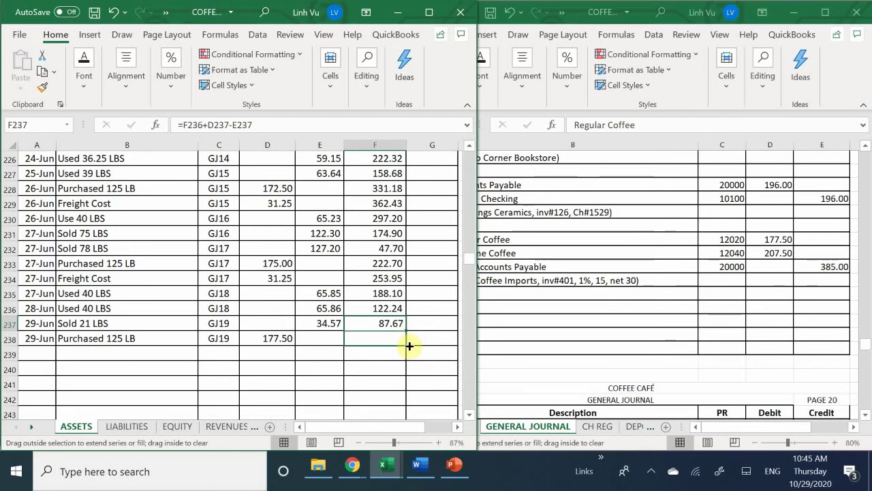
left_click_drag(410, 346, 410, 347)
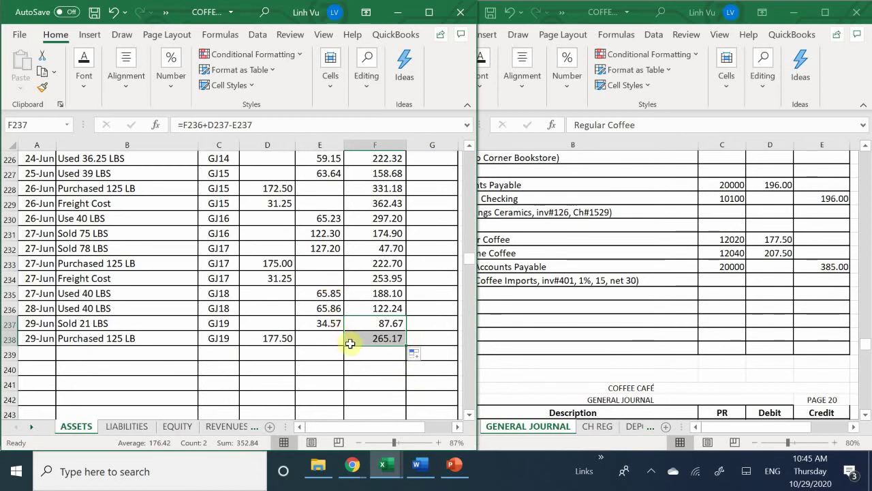
left_click(385, 339)
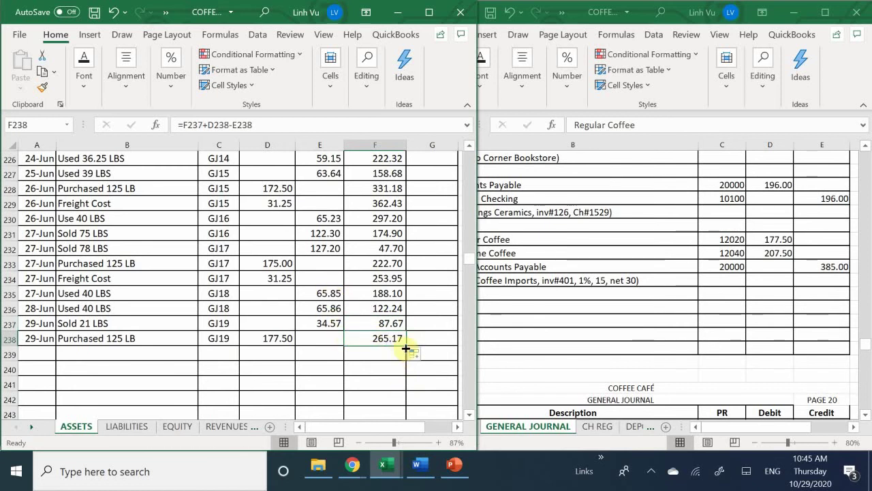
left_click_drag(404, 345, 342, 334)
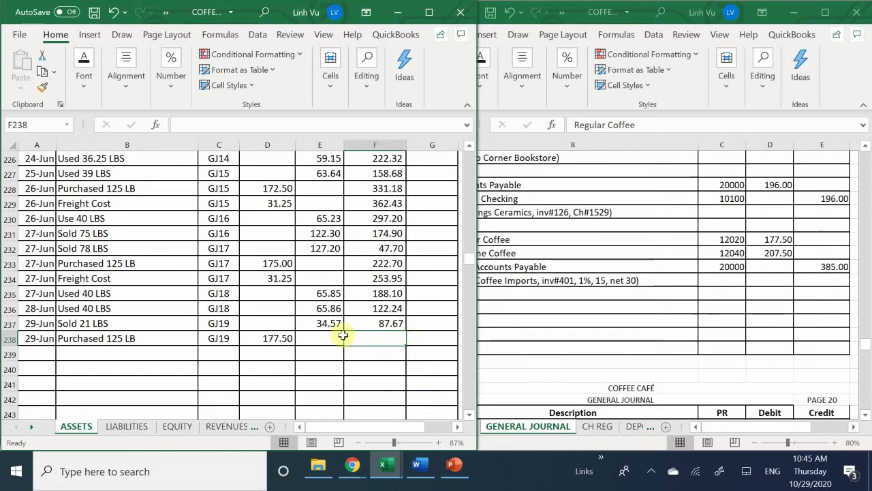
- Extend the Regular Coffee running balance formula from F237 down to F238
left_click(396, 323)
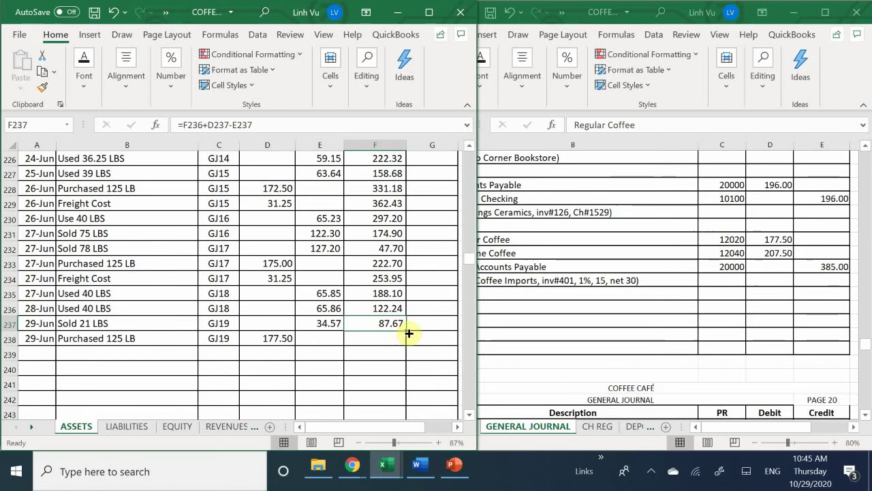
left_click_drag(407, 331, 409, 346)
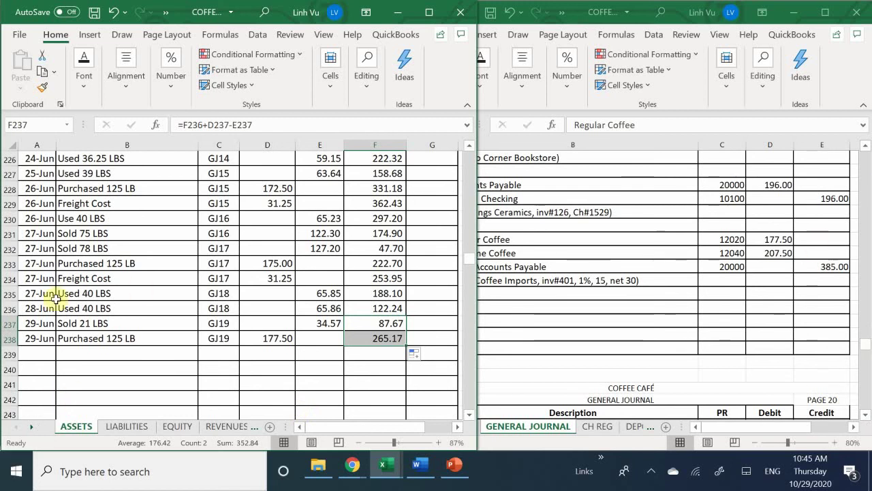
left_click(133, 365)
- Start a new posting dated 6/29 in row 283 of the Supreme Coffee account
scroll(130, 365, "down", 5)
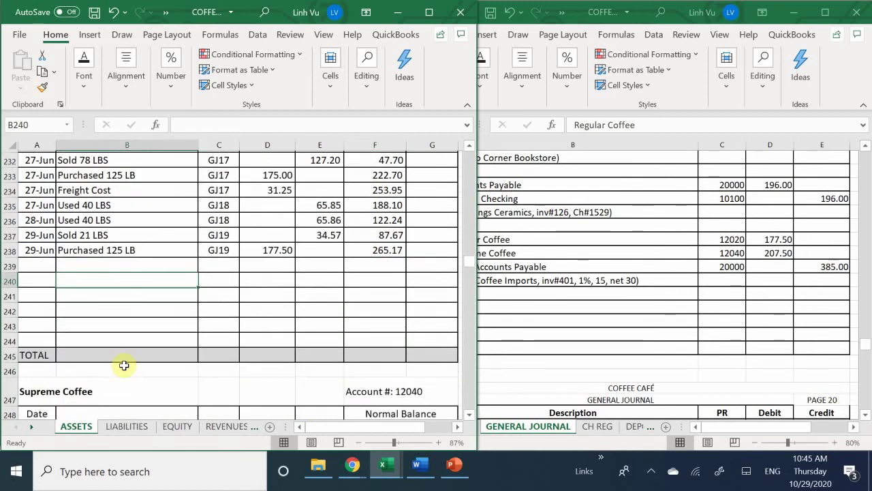
scroll(124, 366, "down", 7)
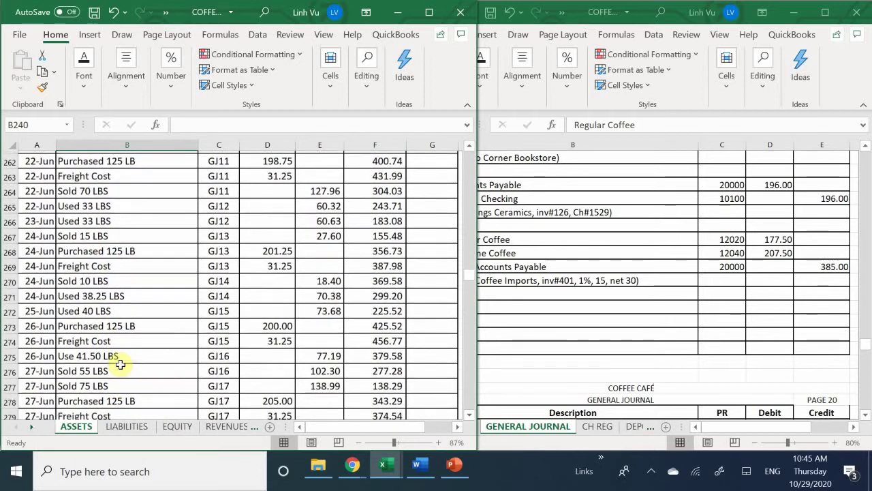
scroll(121, 364, "down", 3)
scroll(103, 347, "up", 1)
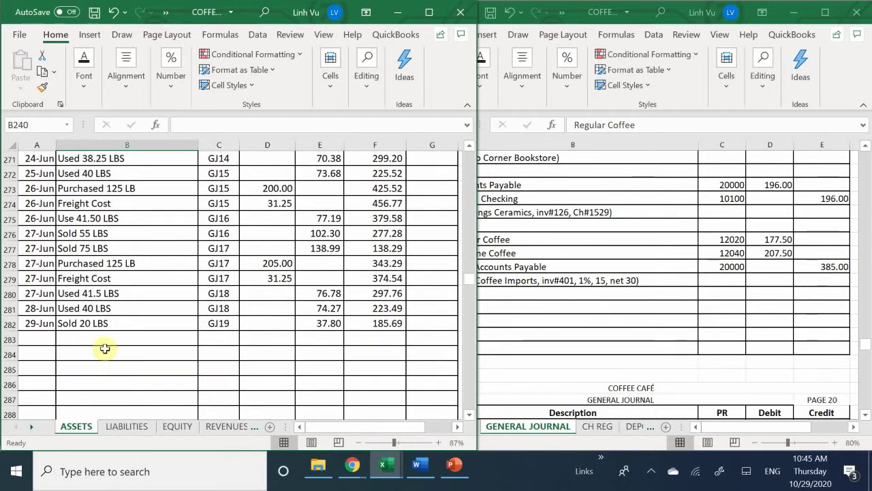
left_click(41, 340)
type("6")
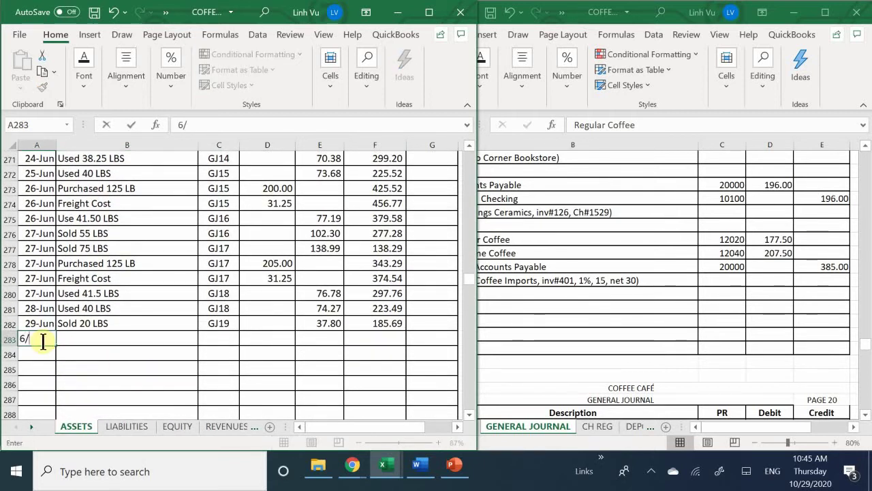
type("/29")
key("Return")
- Enter the item "Purchased 125 LB" and the post reference GJ19 for the new Supreme Coffee row
key("Right")
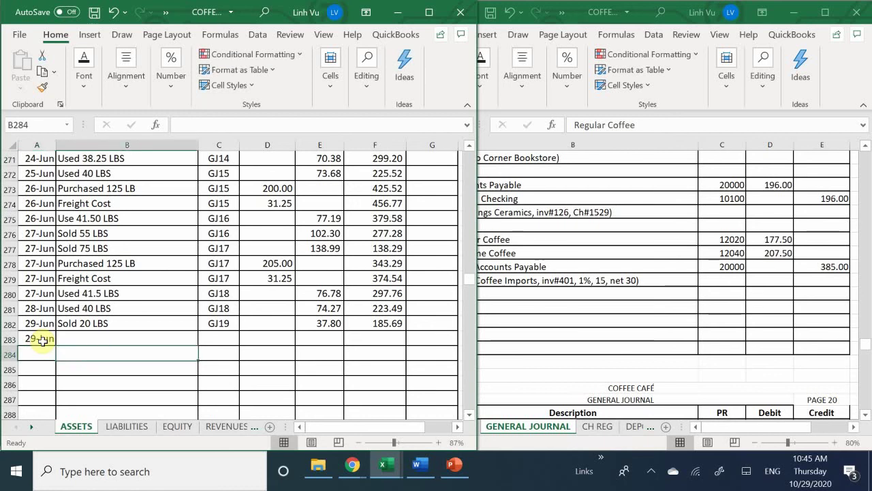
key("Up")
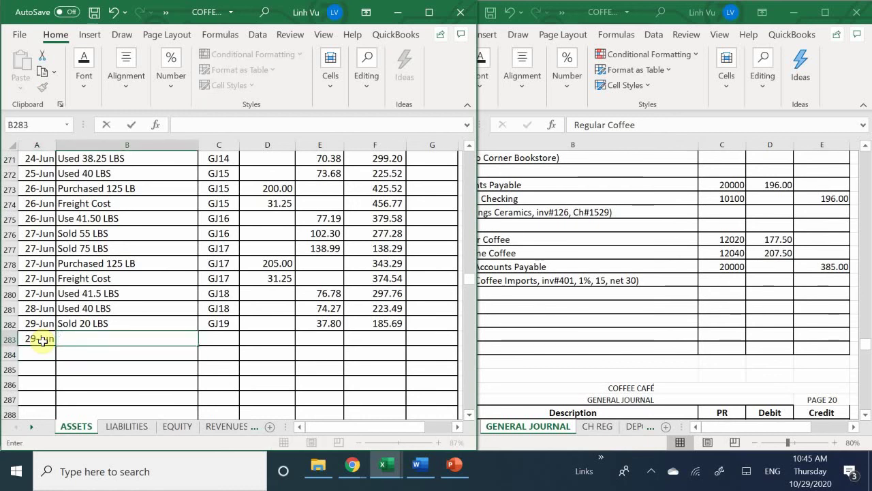
type("p")
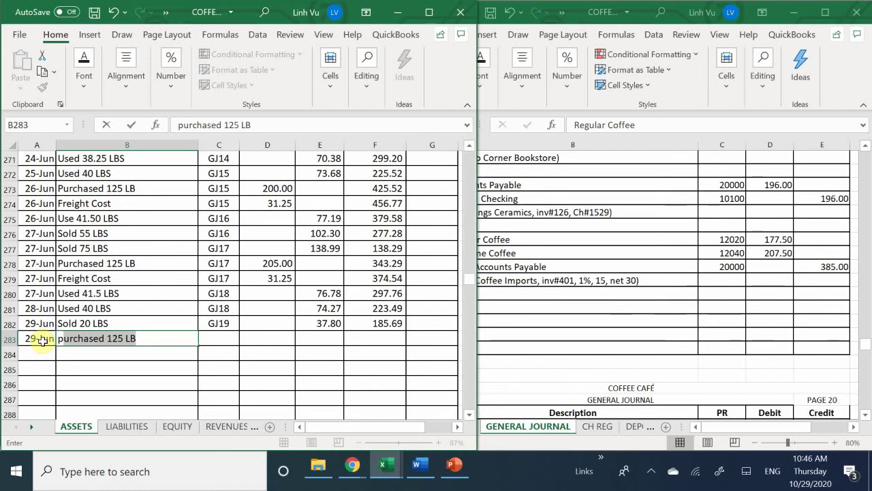
key("Tab")
type("GJ")
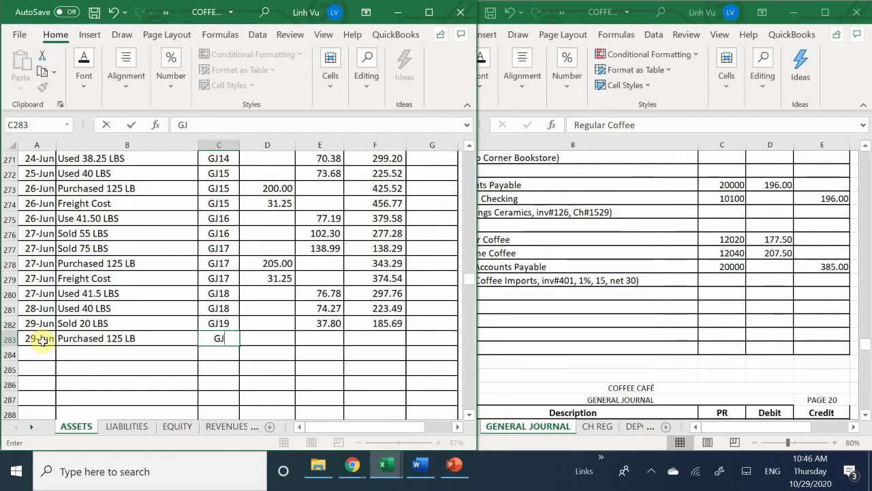
type("19")
key("Tab")
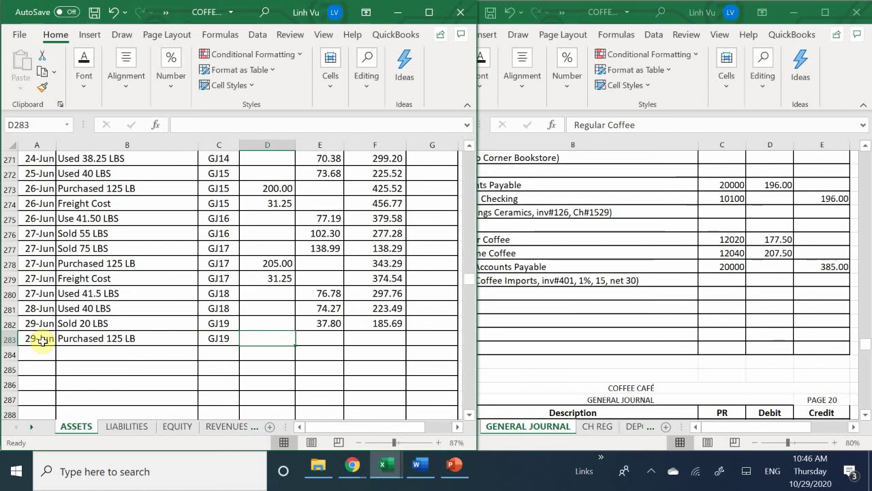
- Enter the debit 207.50 in D283 and extend the Supreme Coffee running balance formula from F282 to F283
type("2")
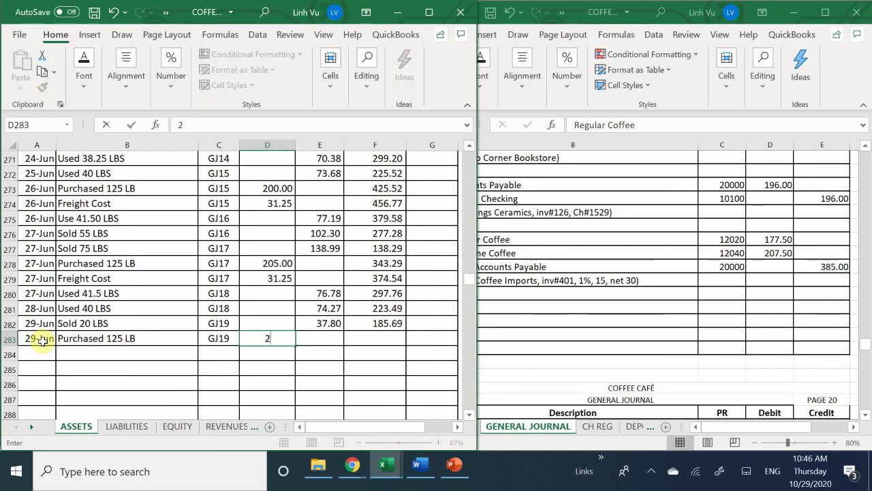
type("07.50")
key("Return")
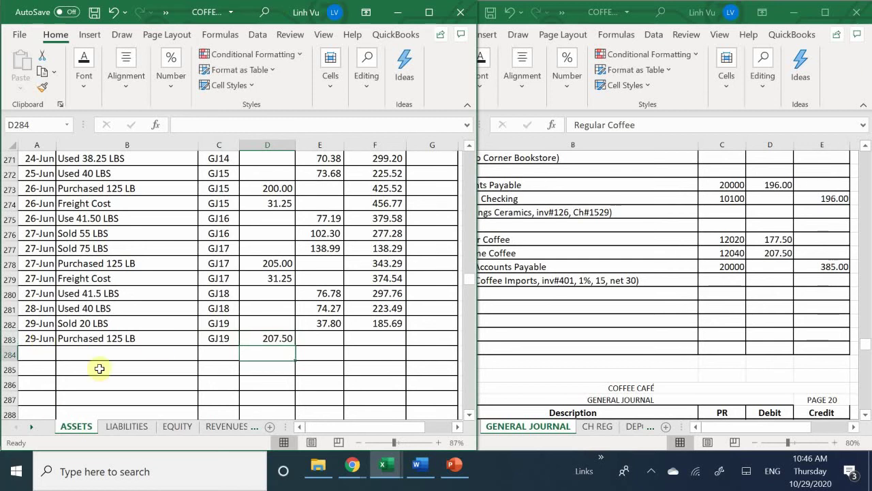
left_click(363, 323)
left_click_drag(405, 332, 404, 344)
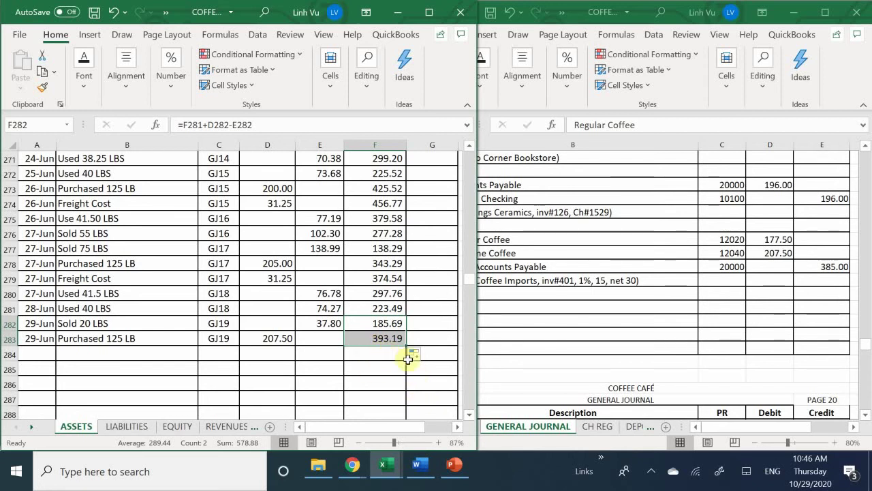
- Switch to the LIABILITIES sheet and start a new Accounts Payable posting dated 6/29 in row 37
left_click(121, 426)
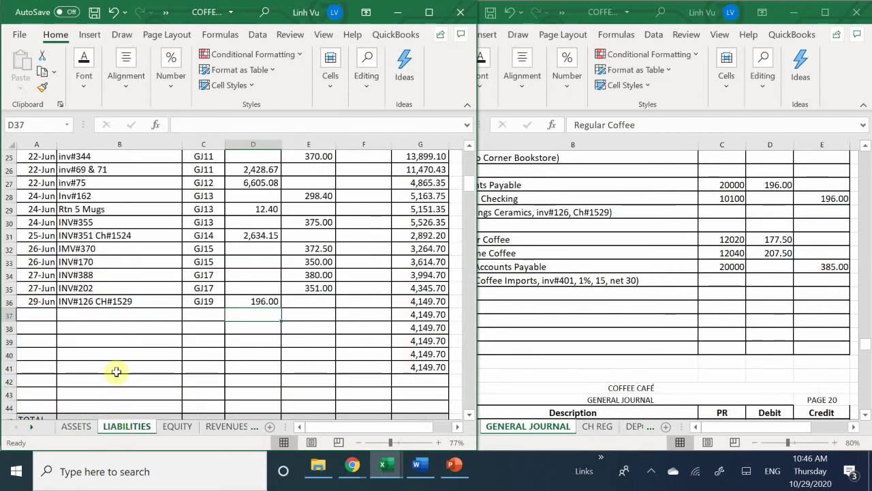
scroll(117, 370, "up", 8)
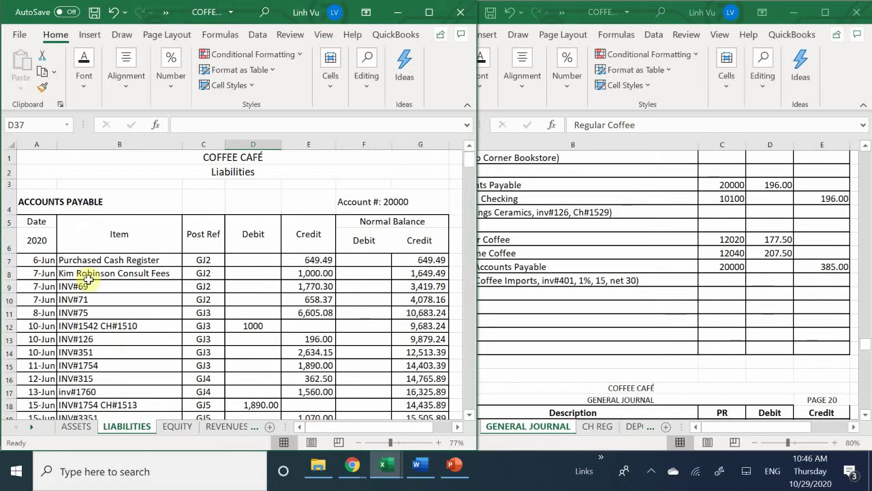
scroll(89, 306, "down", 4)
scroll(75, 334, "down", 4)
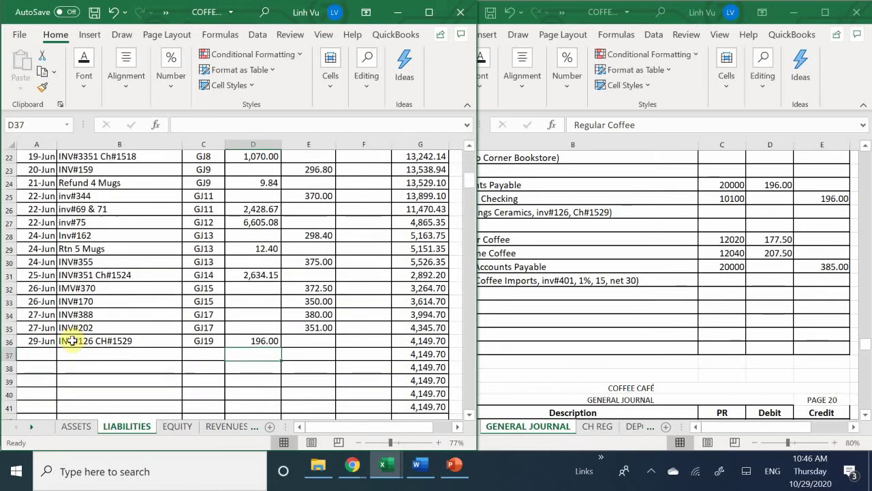
left_click(38, 315)
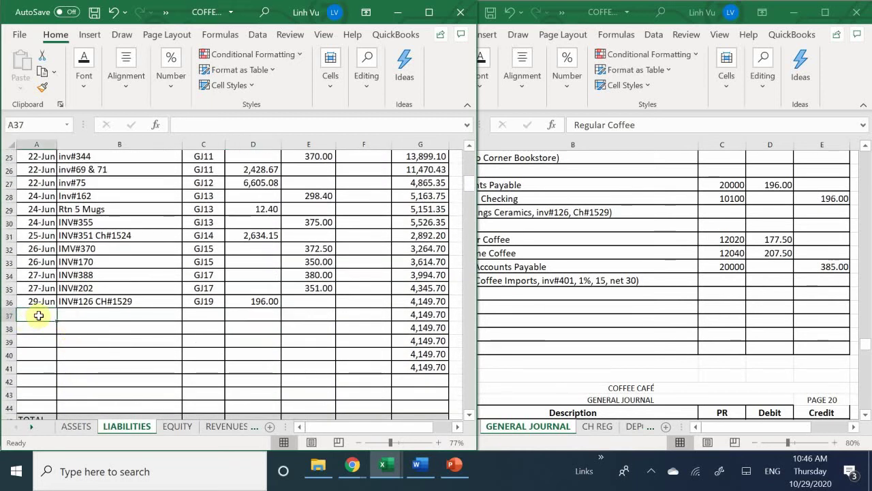
type("6/29")
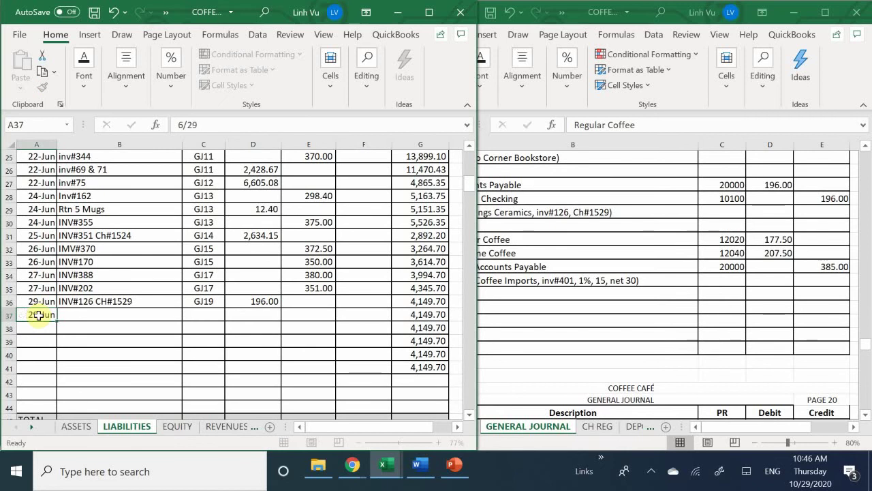
key("Return")
key("Tab")
key("Right")
key("Up")
key("Up")
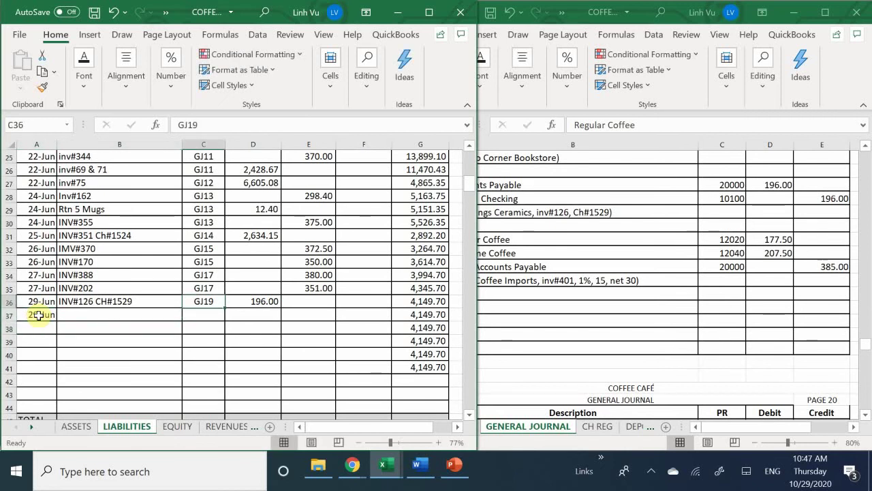
key("Right")
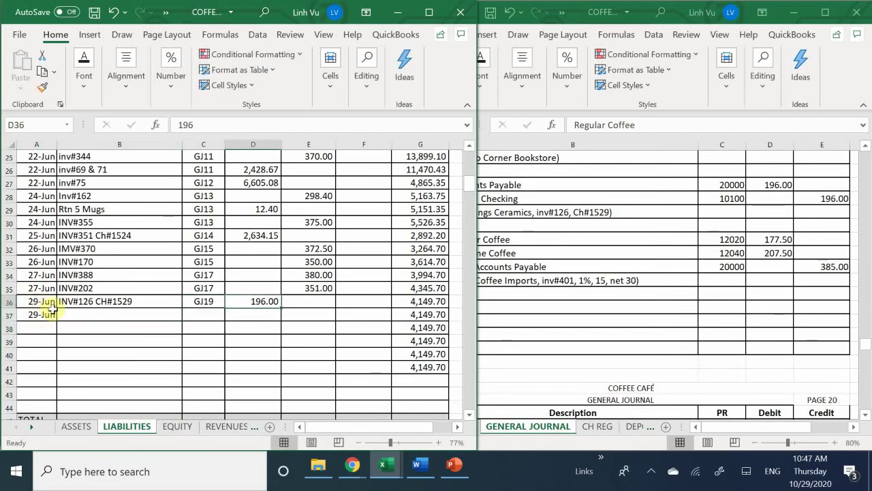
- Enter the item "INV#401" and the post reference GJ19 in row 37, and go to its credit cell
left_click(68, 319)
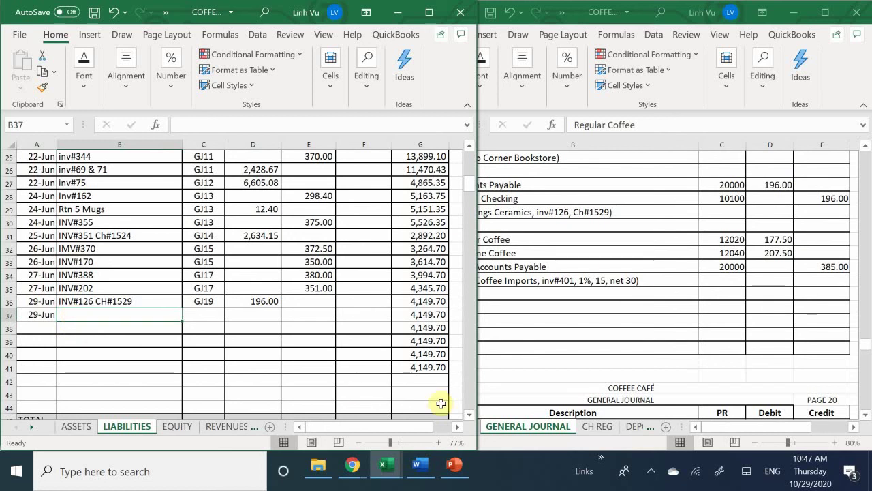
type("GM")
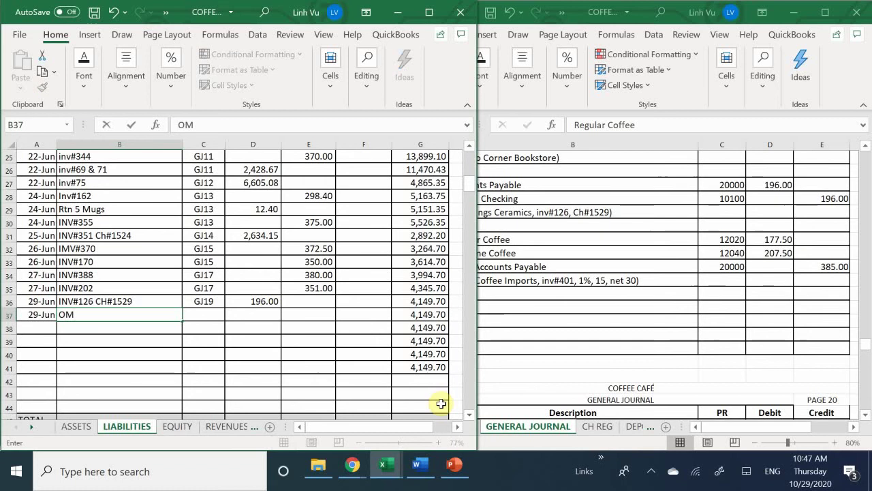
key("BackSpace")
key("BackSpace")
type("INV")
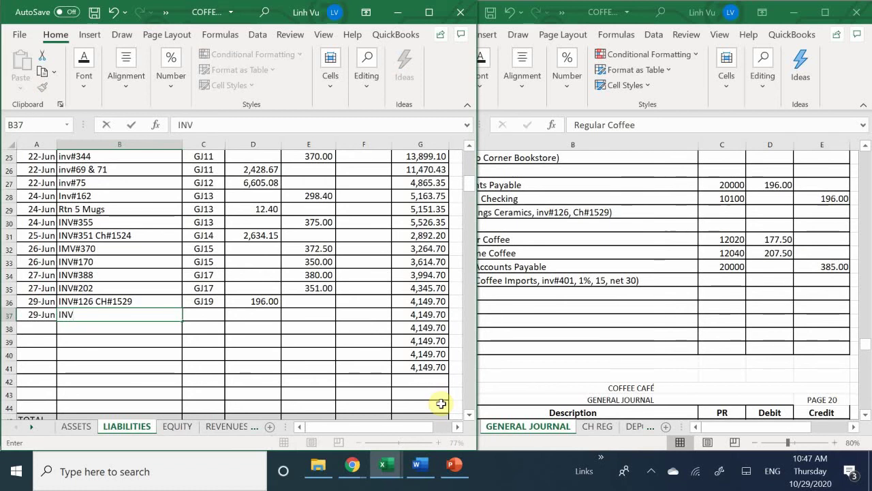
type("#401")
key("Tab")
type("GJ")
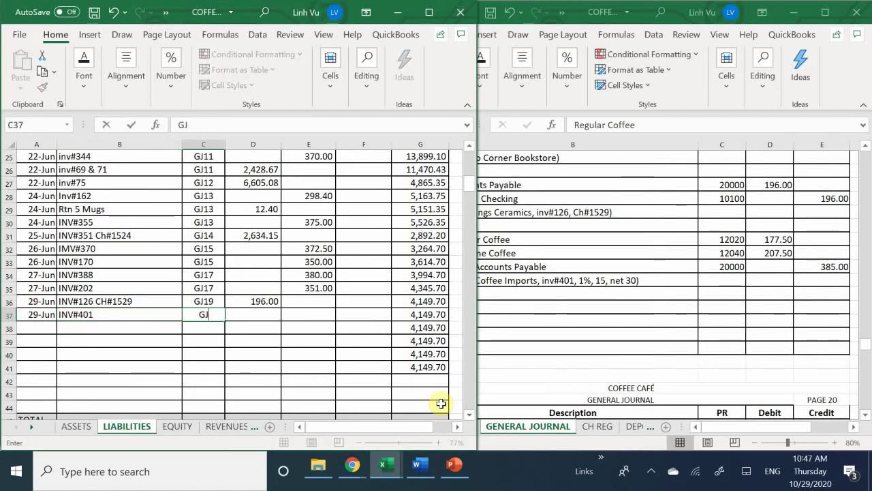
type("19")
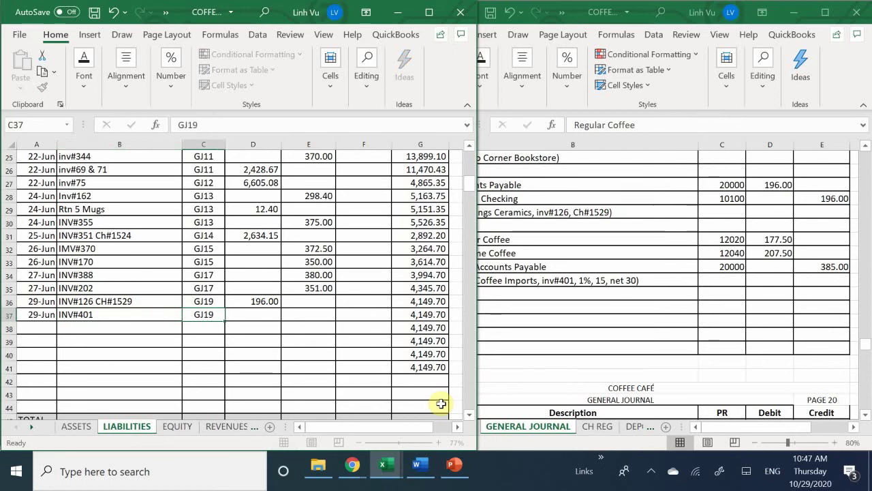
key("Tab")
key("Tab")
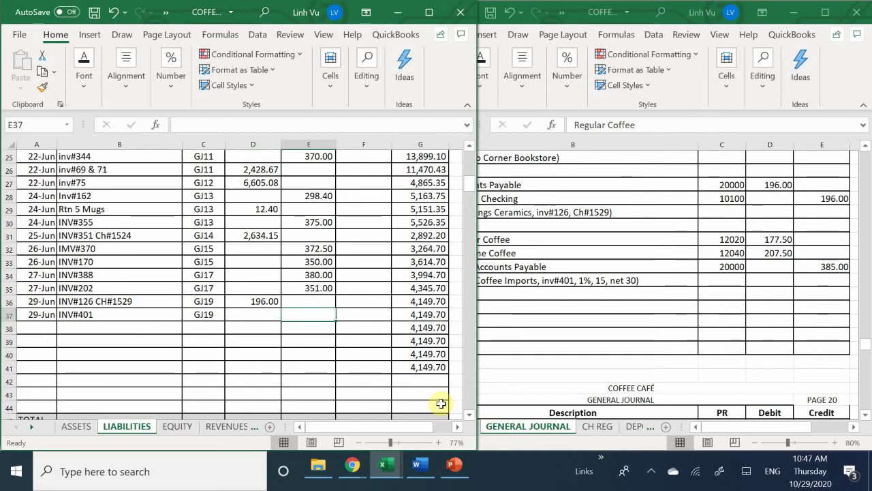
- Enter the credit 385 for the INV#401 posting in the Accounts Payable ledger
type("385")
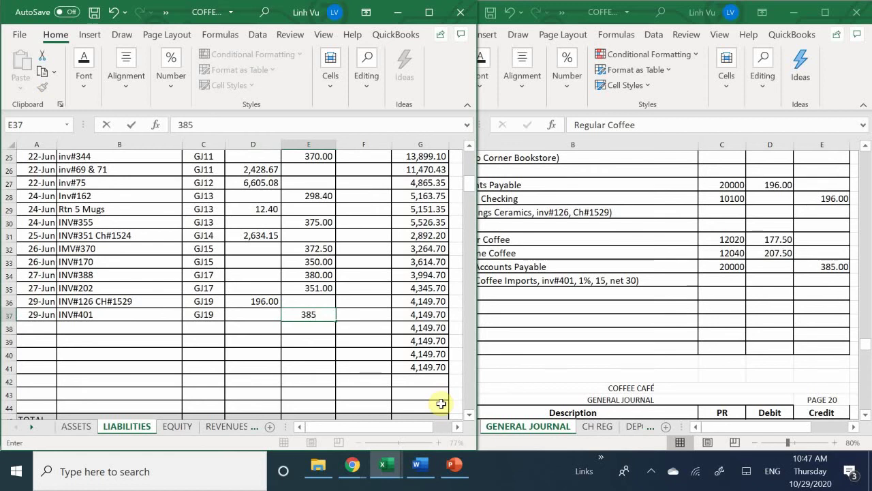
key("Return")
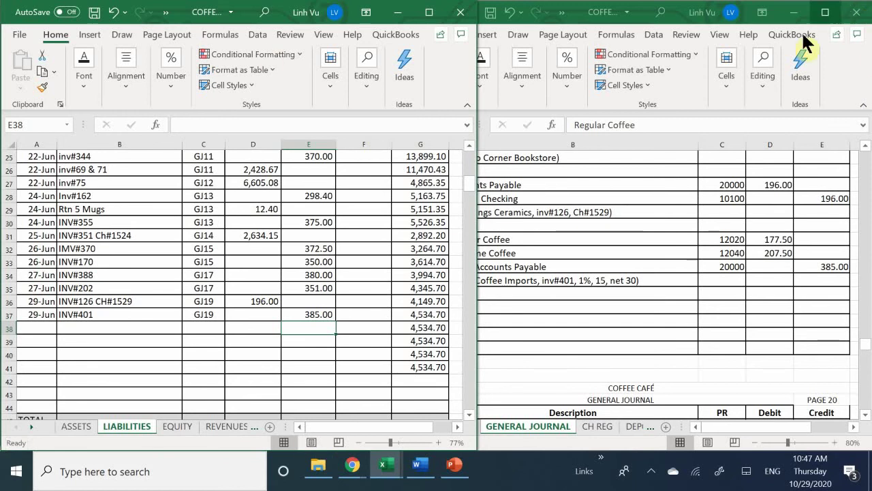
left_click(531, 292)
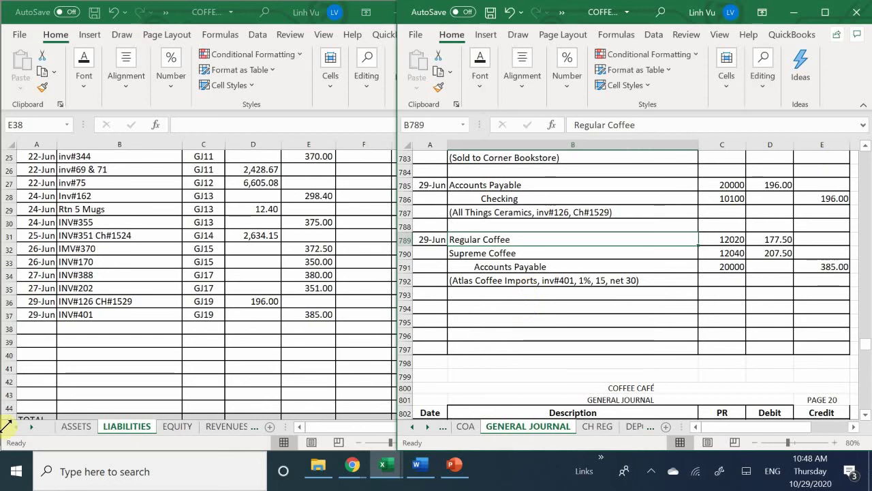
left_click(282, 329)
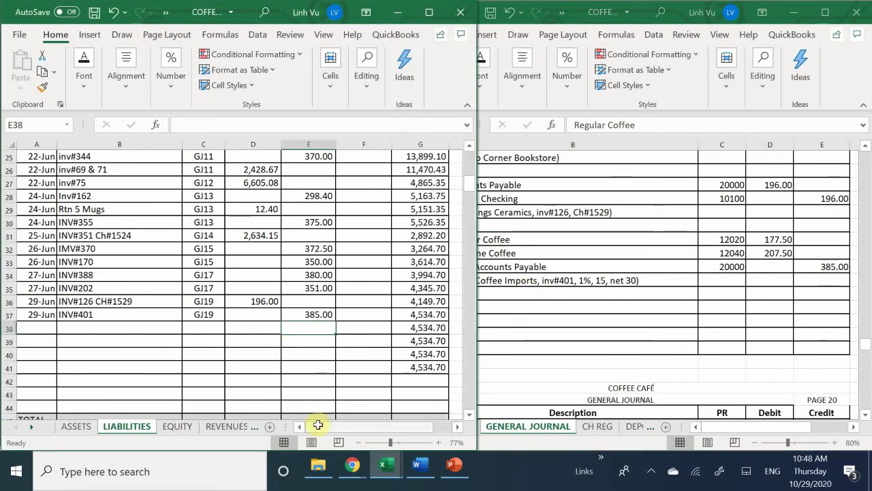
- Switch to the subsidiary ledger workbook and go to the Atlas Coffee Importers table on the VENDORS sheet
mouse_move(384, 471)
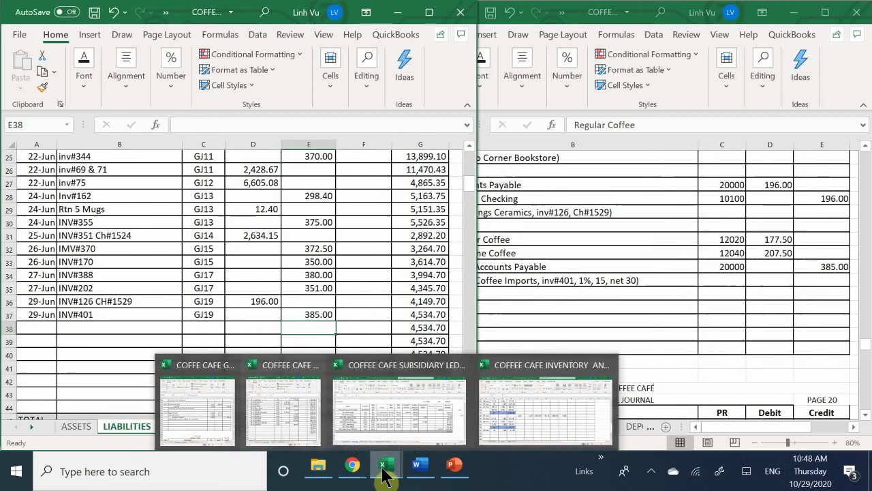
left_click(406, 398)
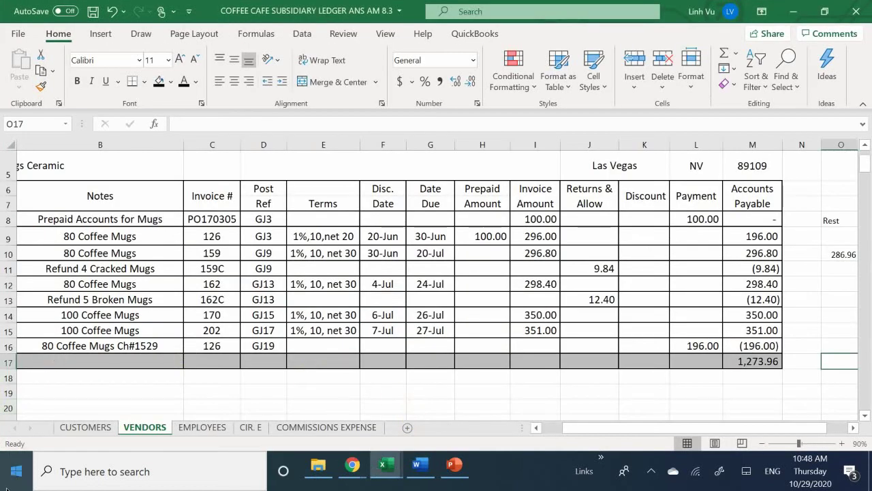
left_click(92, 426)
left_click(126, 426)
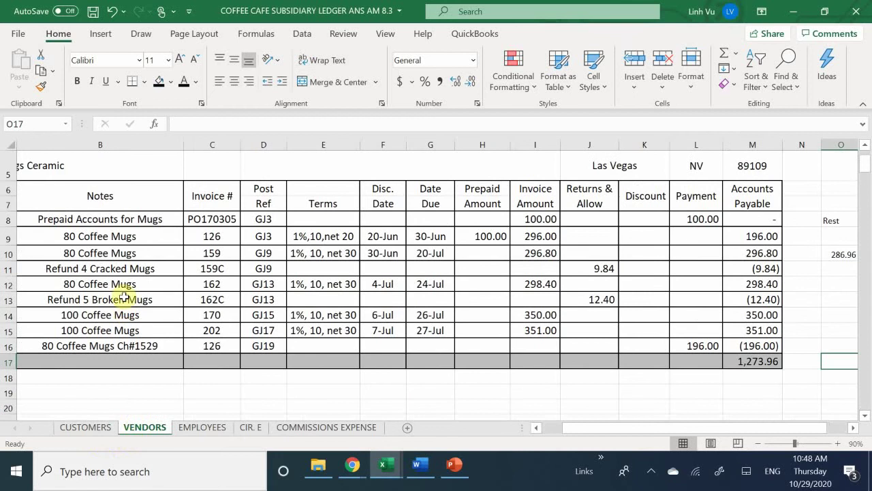
scroll(125, 291, "up", 2)
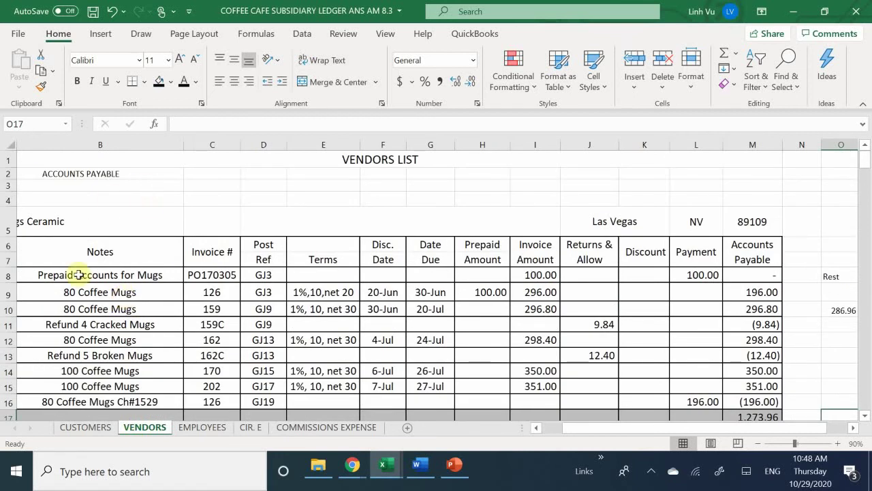
scroll(77, 308, "down", 3)
scroll(80, 309, "down", 4)
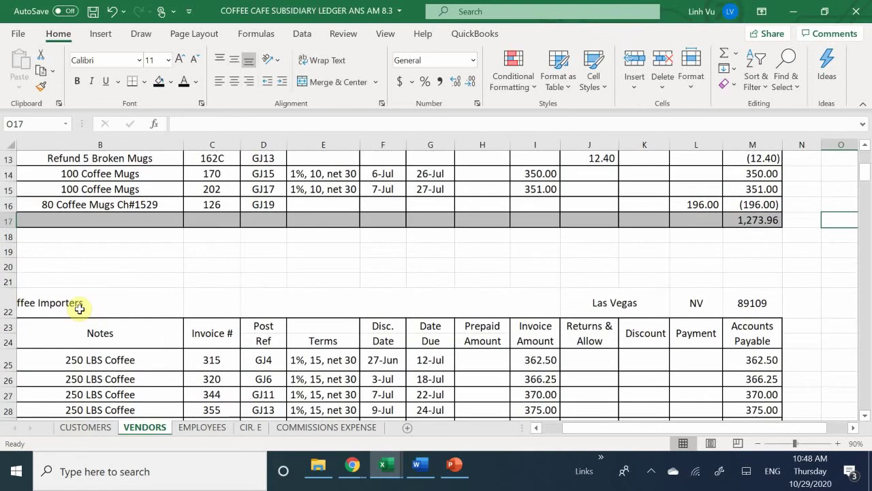
scroll(80, 308, "up", 1)
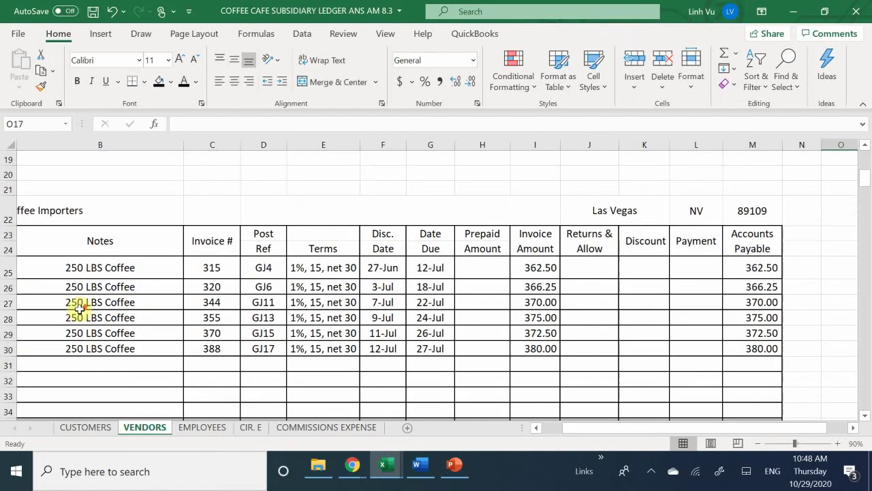
- Start a new Atlas Coffee Importers row in row 31 with the date 6/29
left_click(104, 373)
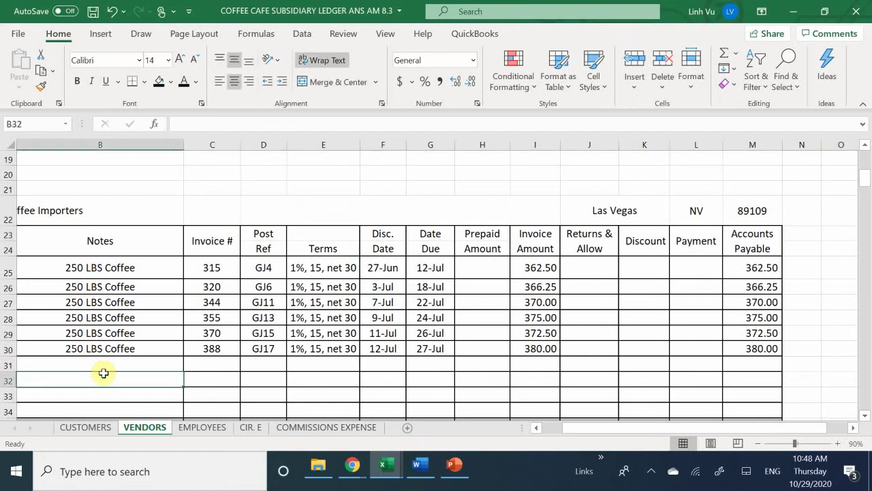
key("Left")
key("Up")
type("6/29")
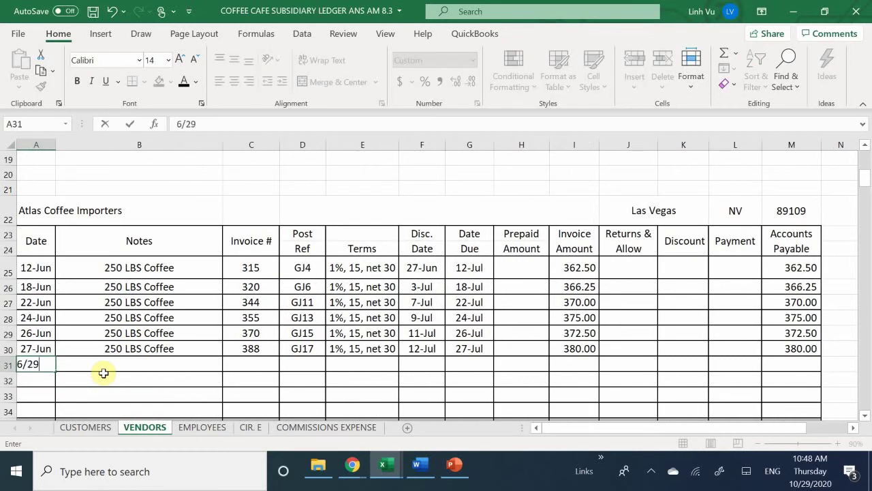
key("Return")
key("Up")
key("Right")
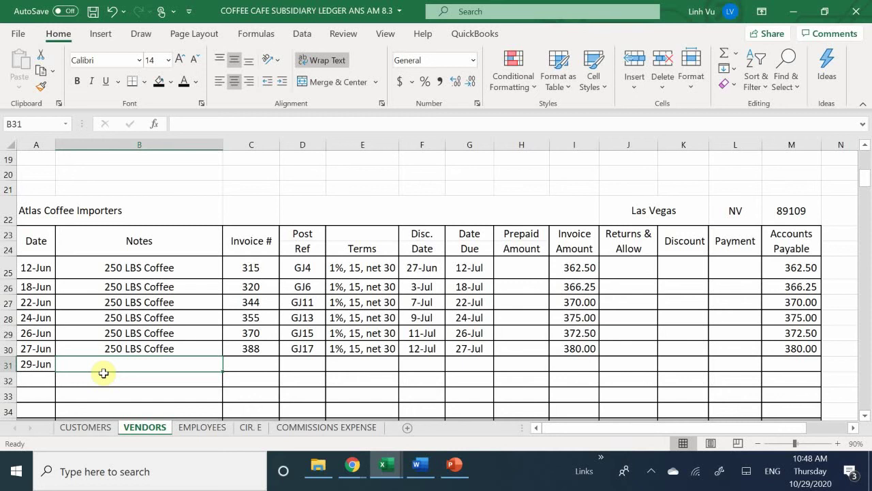
- Fill the row 31 note by referencing the "250 LBS Coffee" note above it, and enter invoice number 401
type("-=")
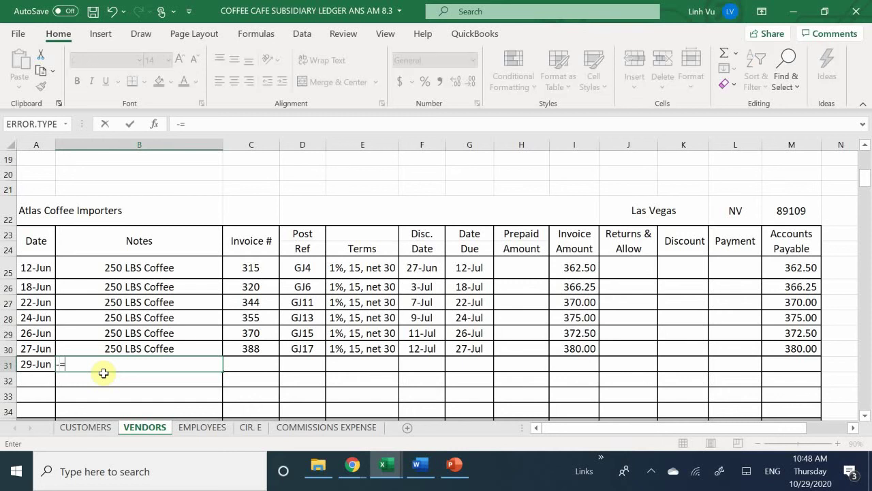
key("BackSpace")
type("=")
key("Up")
key("Return")
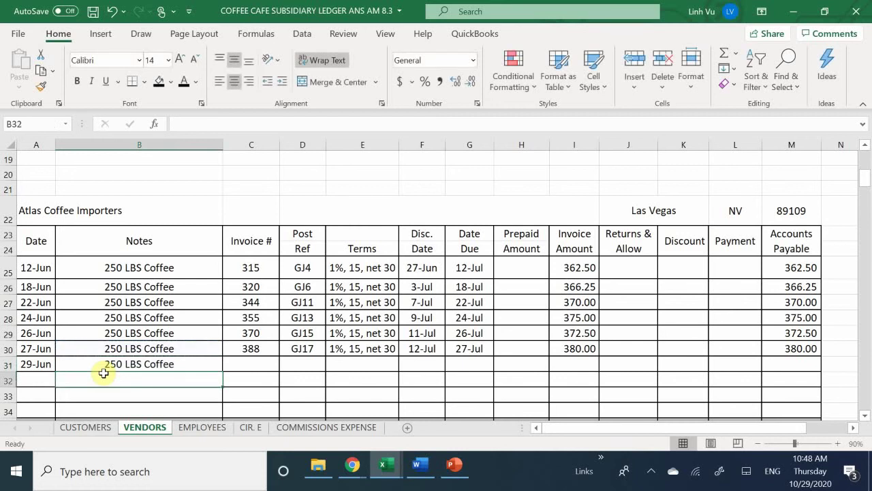
key("Up")
key("Right")
type("401")
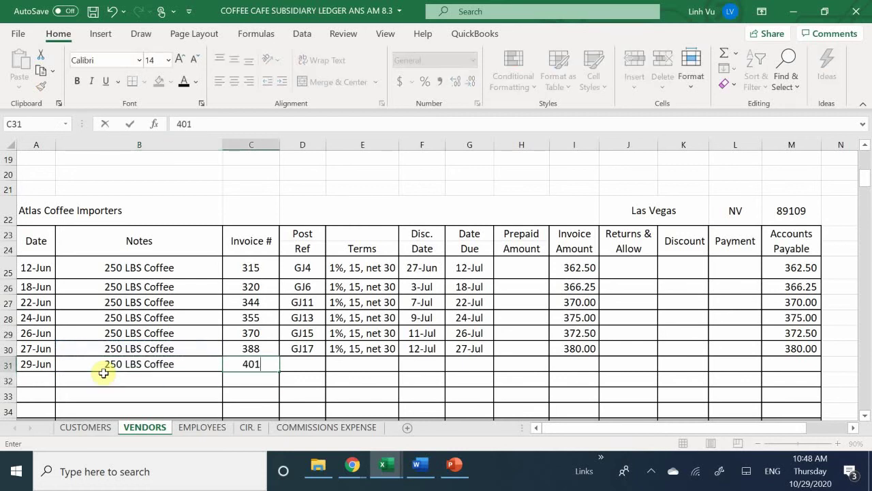
key("Return")
key("Up")
key("Right")
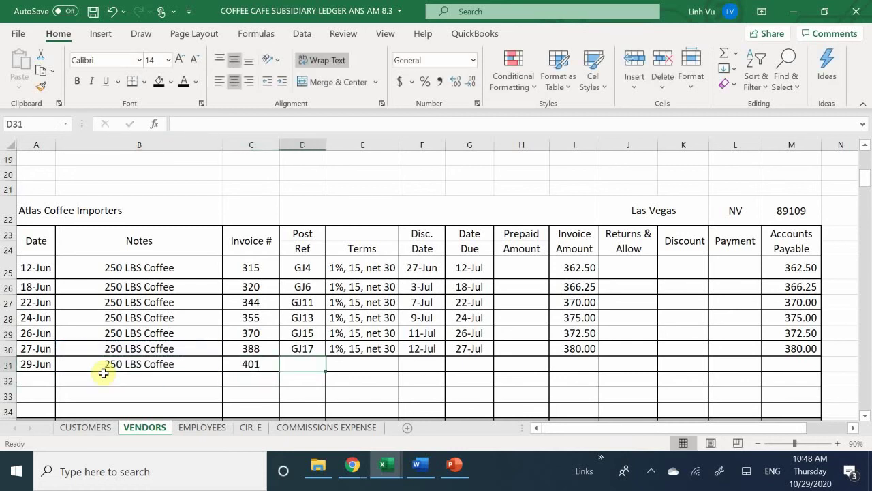
- Enter the post reference GJ19 for invoice 401 in row 31
type("GK")
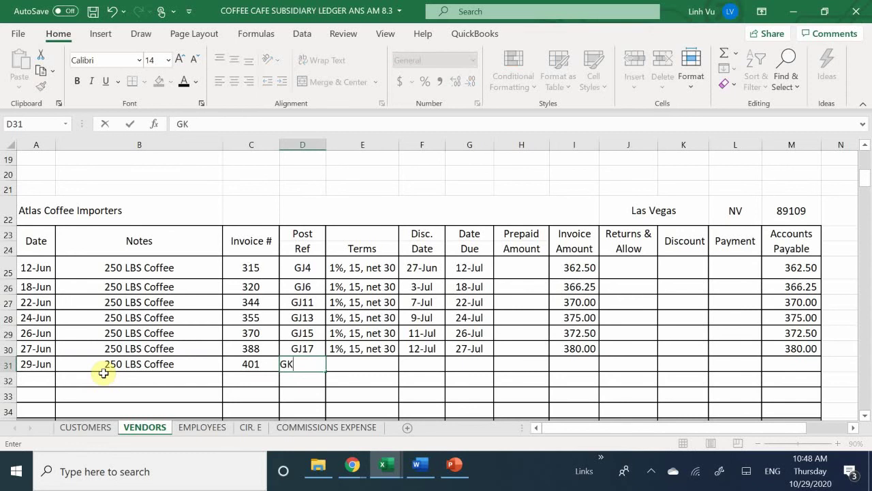
key("BackSpace")
type("K")
key("BackSpace")
type("K")
key("BackSpace")
type("J19")
key("Return")
key("Right")
key("Up")
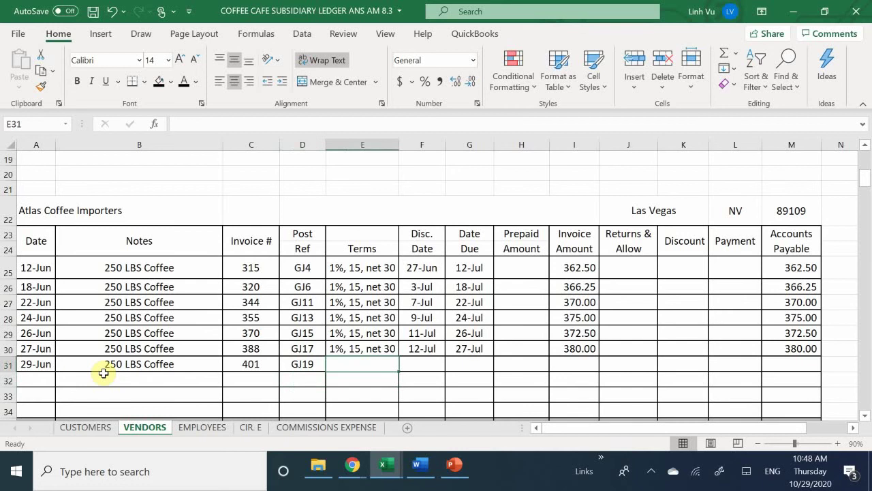
- Fill the terms of invoice 401 with the formula =E30 to repeat the terms of the row above
type("=")
key("Up")
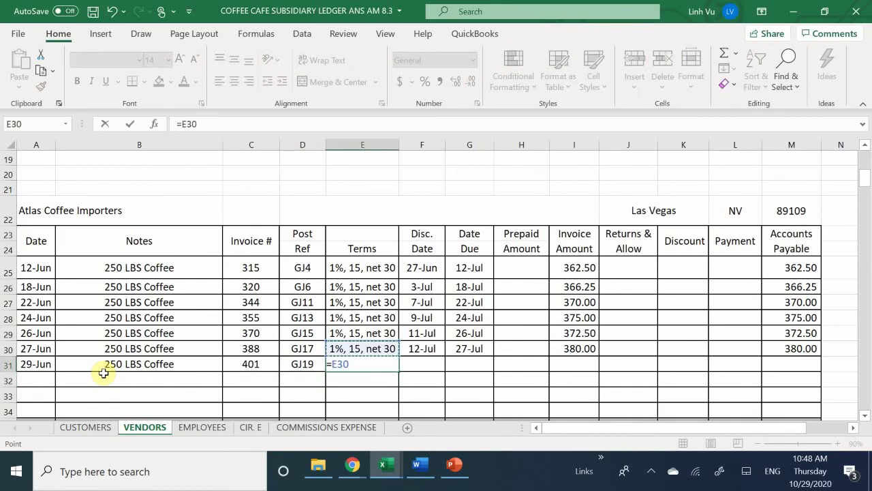
key("Return")
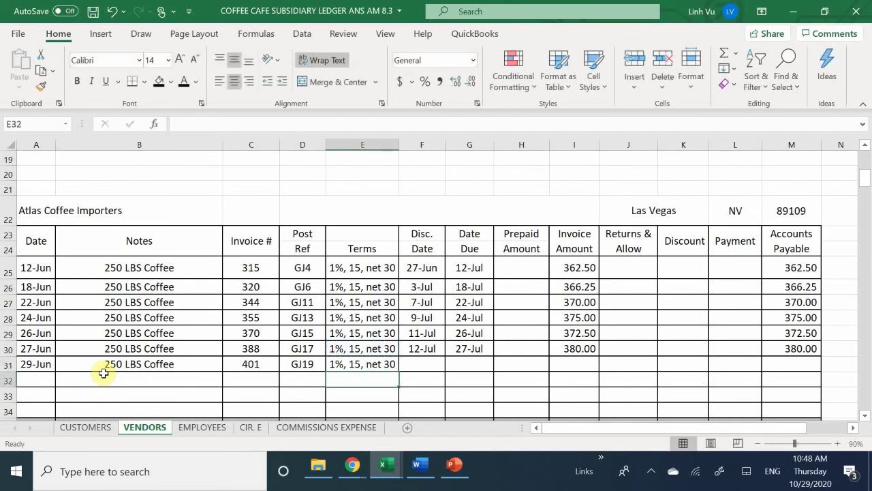
key("Right")
key("Up")
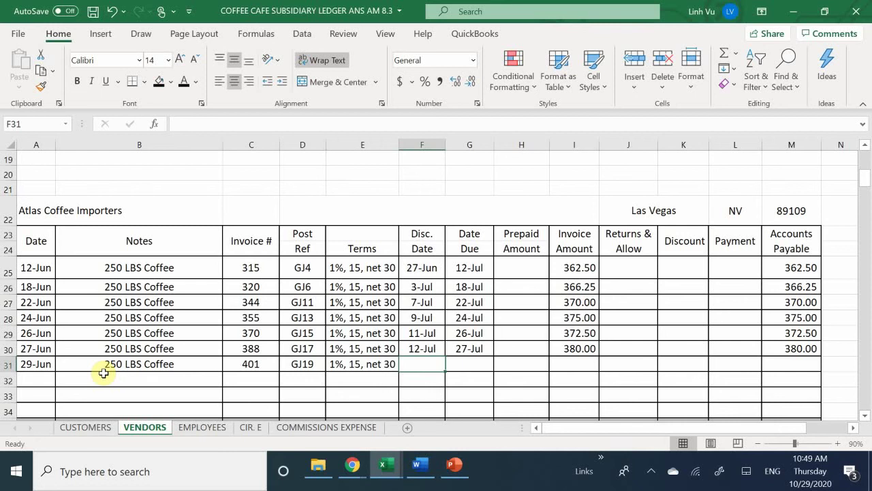
- Enter the discount date 7/14 and the due date 7/29 for invoice 401
type("7")
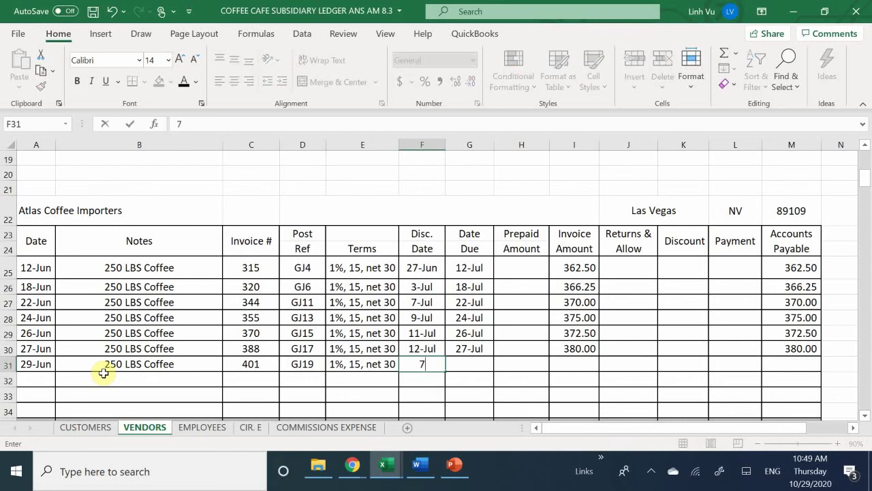
type("/14")
key("Return")
key("Up")
key("Right")
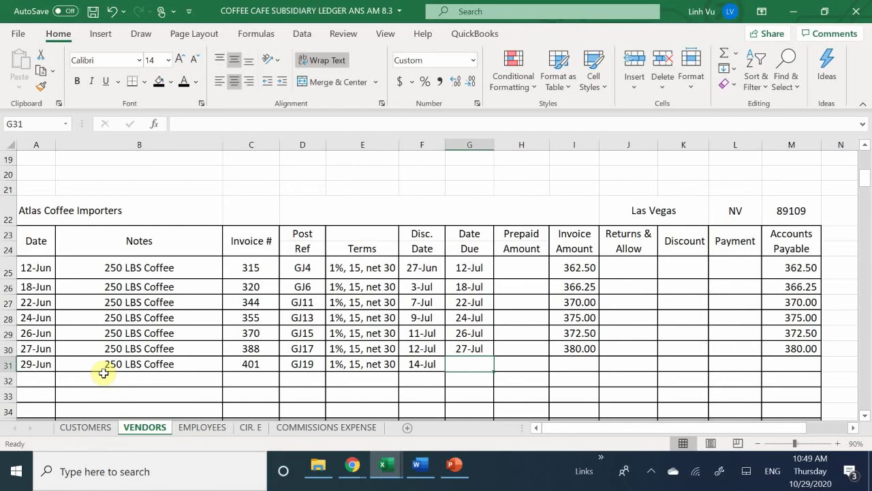
type("7/29")
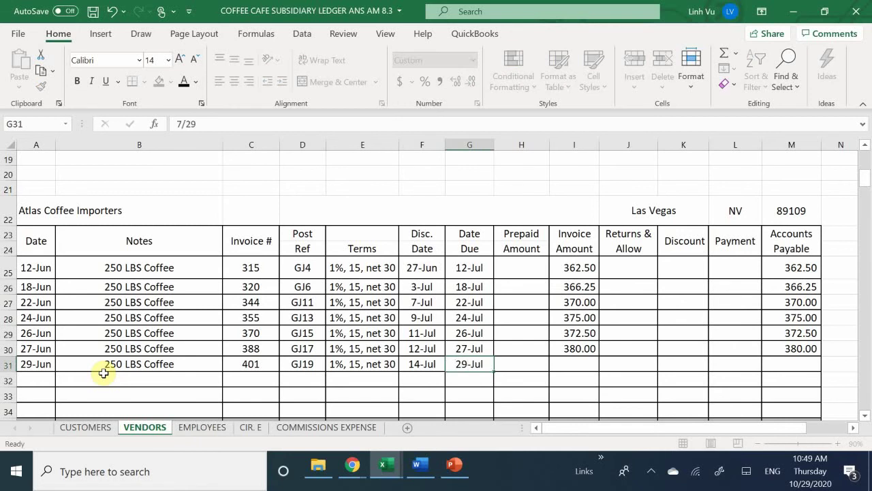
key("Return")
key("Up")
key("Right")
key("Right")
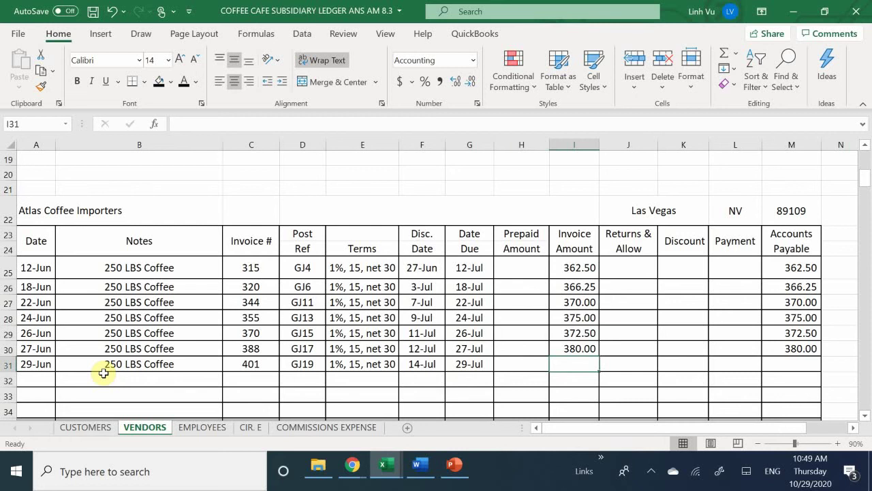
- Enter the invoice amount 385 for invoice 401 in I31
type("385")
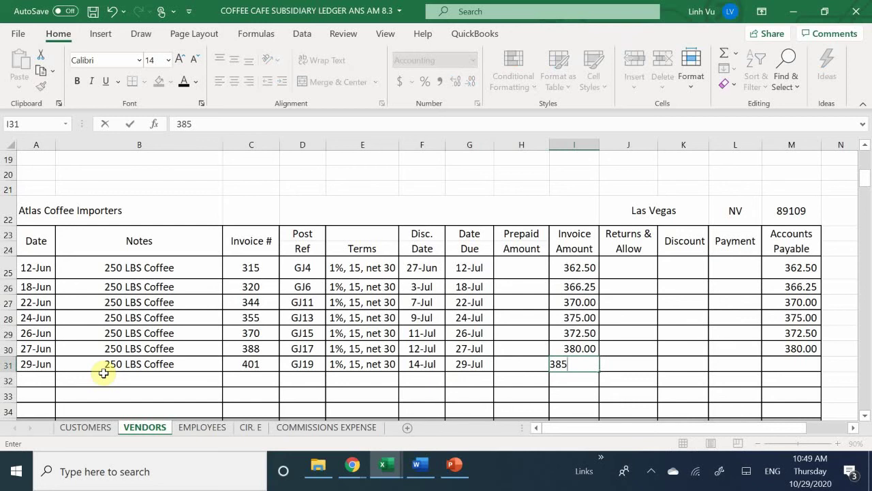
key("Return")
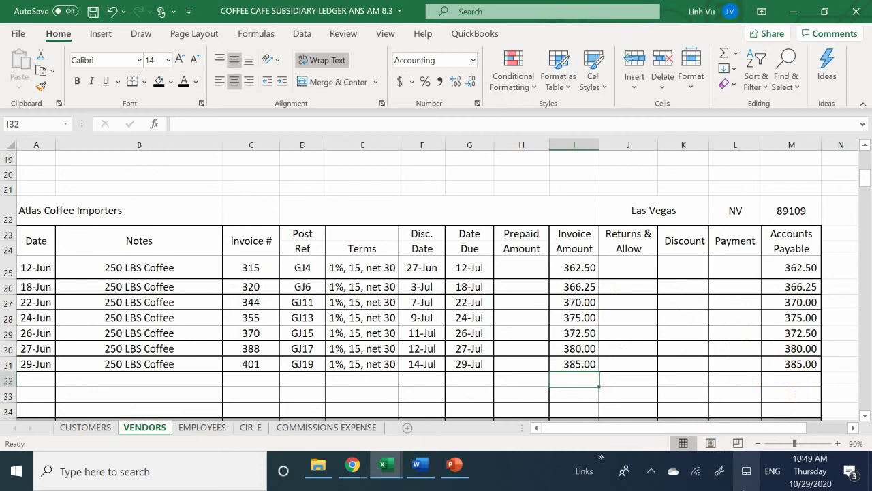
scroll(590, 293, "down", 1)
scroll(590, 293, "up", 1)
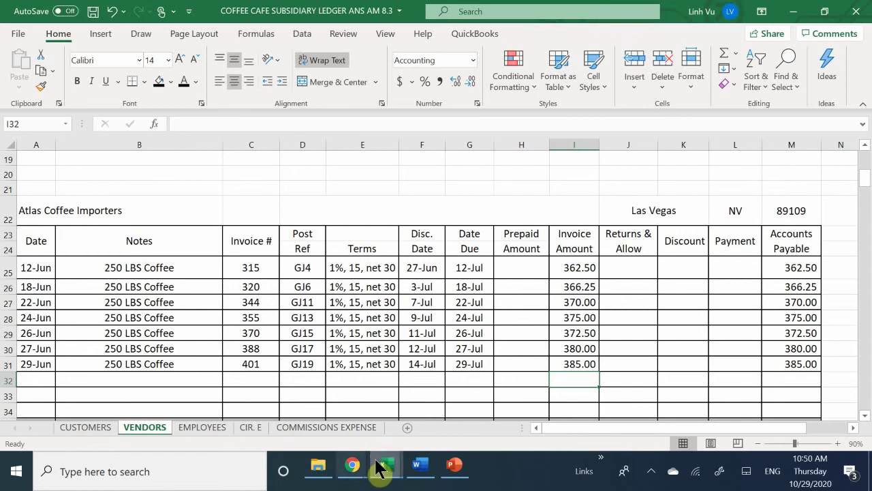
- Switch to the COFFEE CAFE INVENTORY workbook and enter the date 6/29 in A32 of the REG COFFEE sheet
left_click(423, 469)
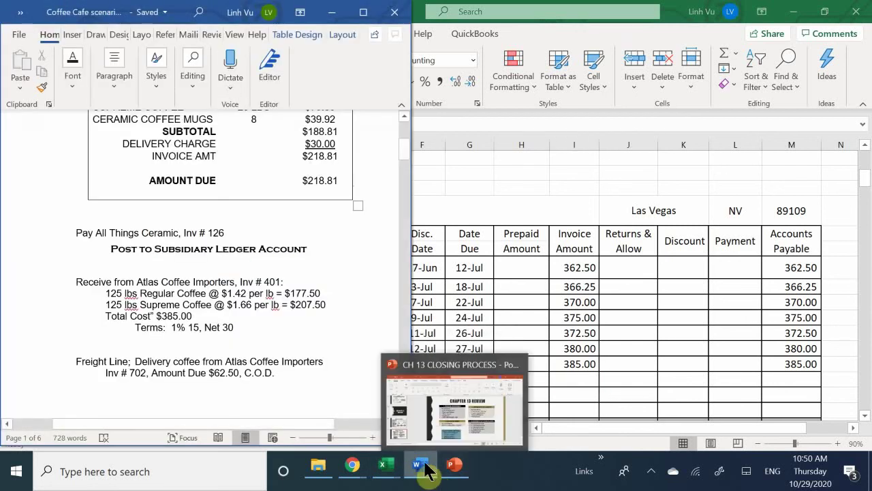
mouse_move(386, 469)
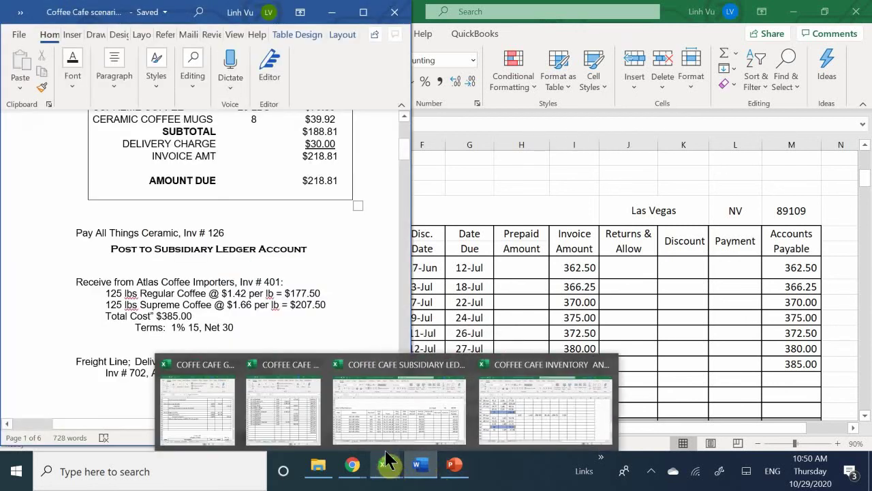
left_click(533, 416)
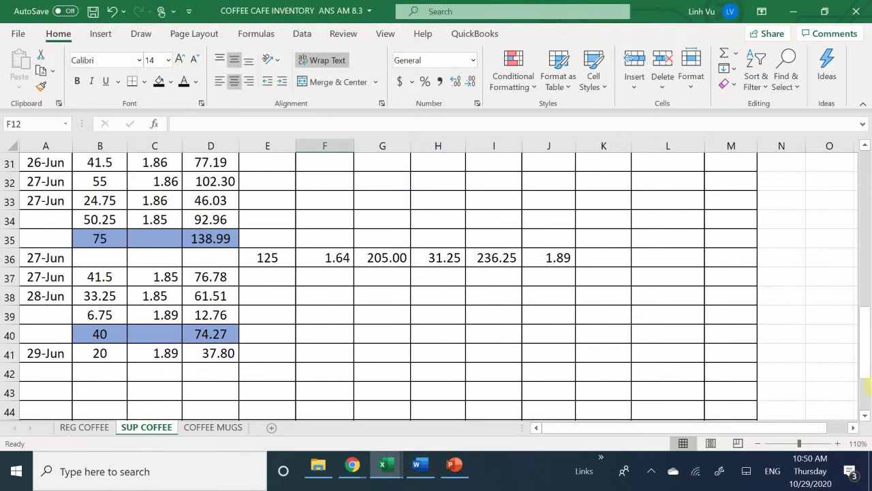
left_click(84, 427)
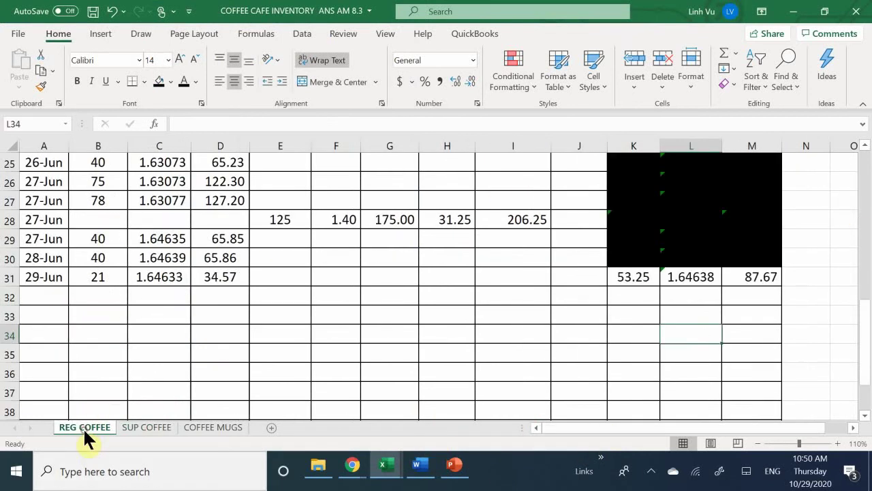
scroll(69, 340, "up", 1)
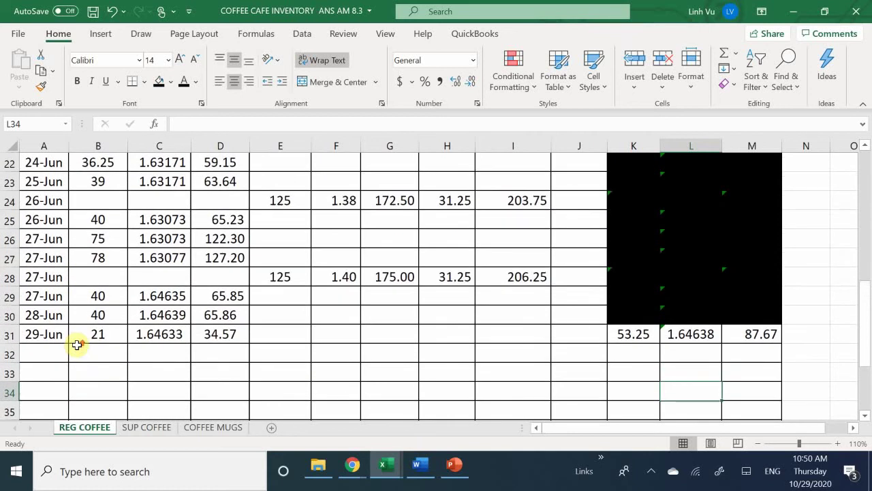
left_click(46, 352)
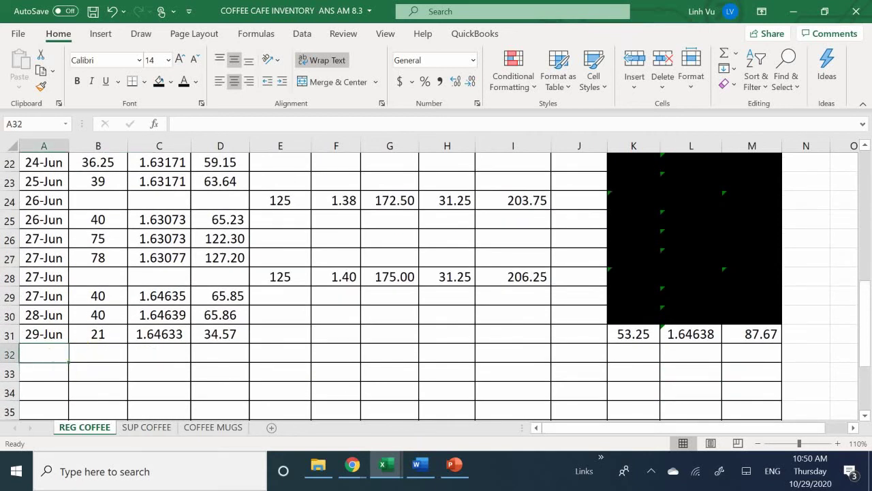
type("6/2")
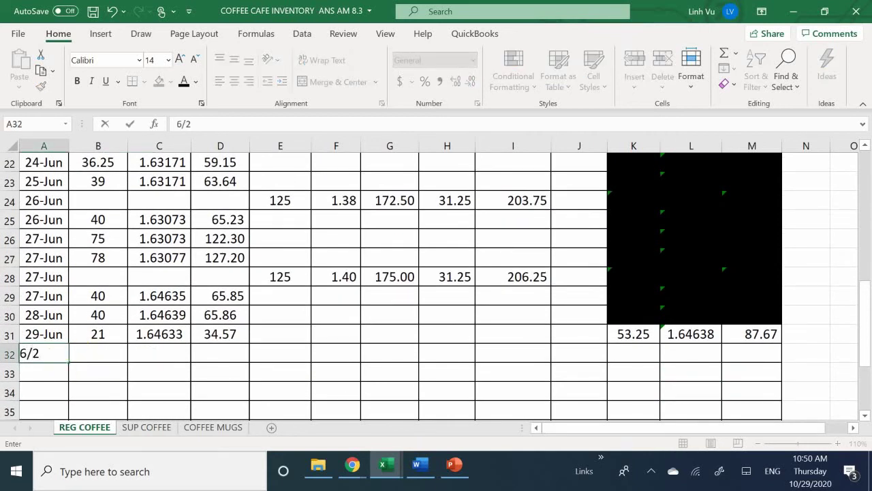
type("9")
key("Return")
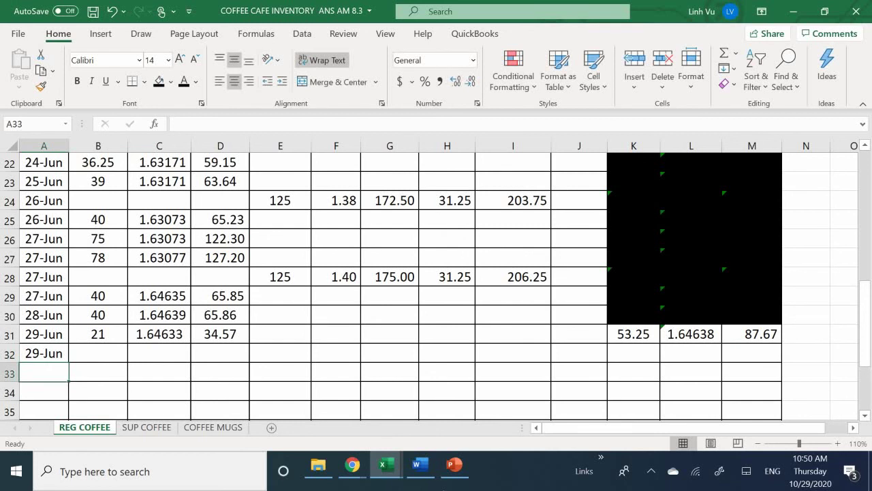
- Enter the purchased quantity 125 in E32 and the unit cost 1.42 in F32 for regular coffee
key("Right")
key("Right")
key("Right")
key("Right")
key("Up")
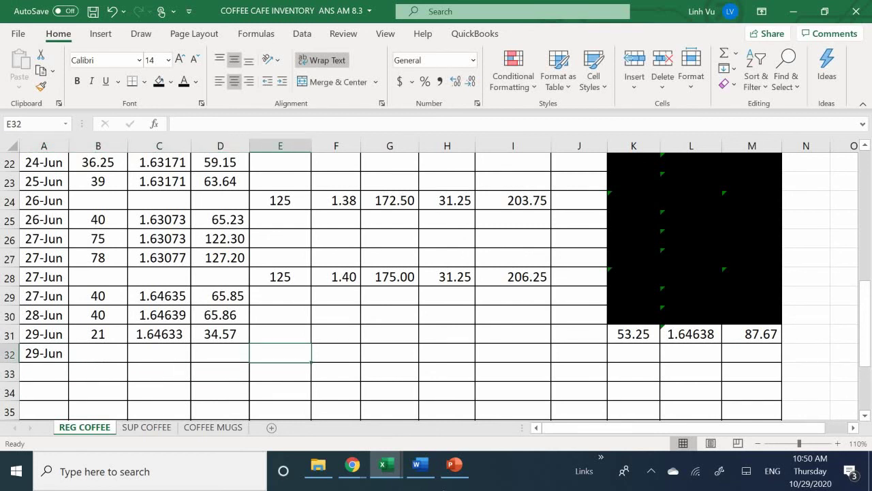
type("125")
key("Return")
key("Right")
key("Up")
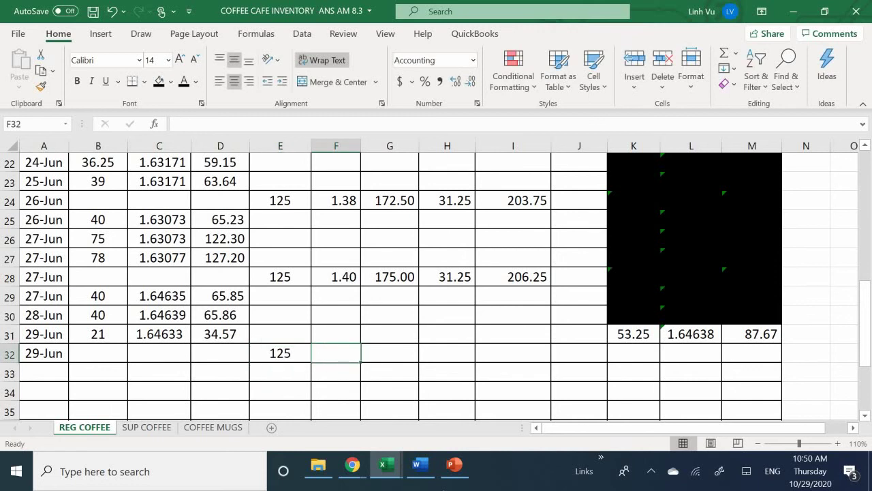
type("1.42")
key("Return")
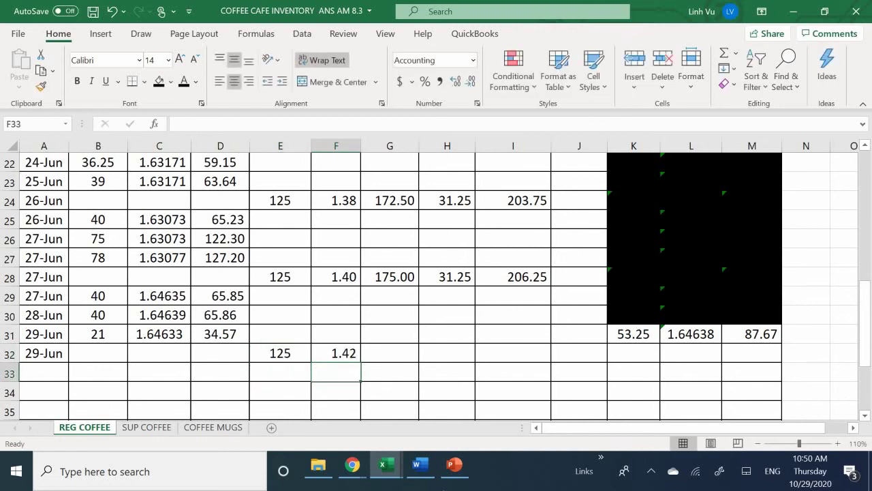
- Calculate the regular coffee purchase cost in G32 with the formula =E32*F32
key("Right")
key("Up")
type("=")
key("Left")
key("Left")
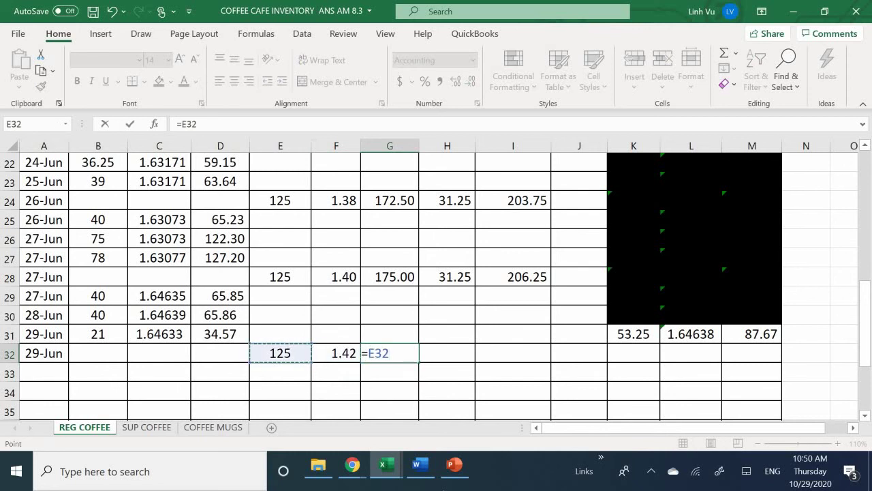
type("*")
key("Left")
key("Return")
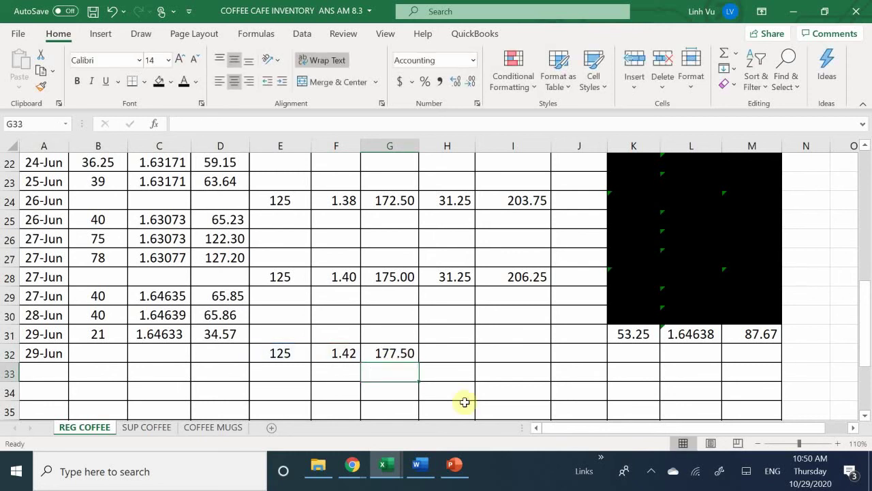
- Enter the date 6/29 in A42 of the SUP COFFEE sheet
left_click(142, 427)
left_click(34, 375)
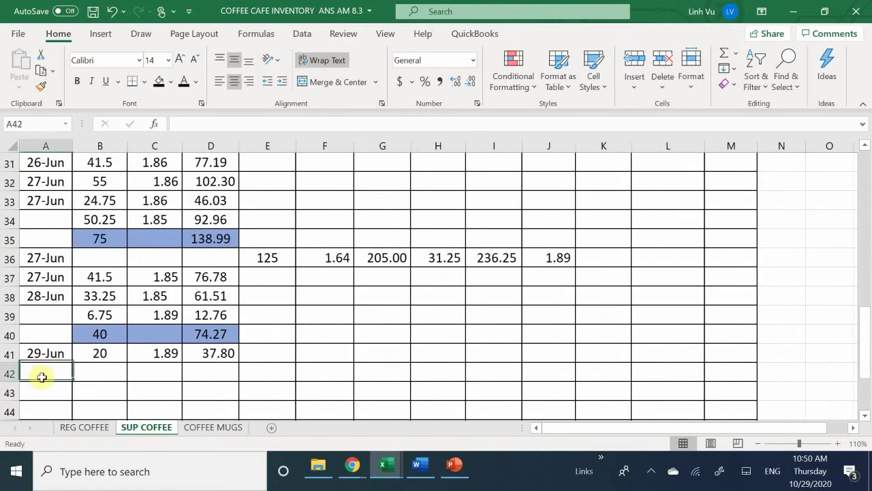
type("2")
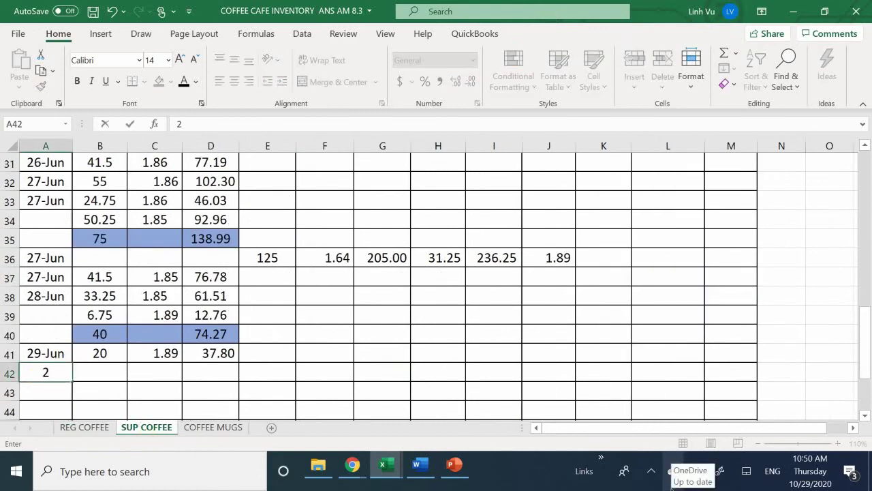
key("BackSpace")
type("6/28")
key("BackSpace")
type("9")
key("Return")
- Enter the purchased quantity 125 in E42 and the unit cost 1.66 in F42 for supreme coffee
key("Right")
key("Right")
key("Right")
key("Right")
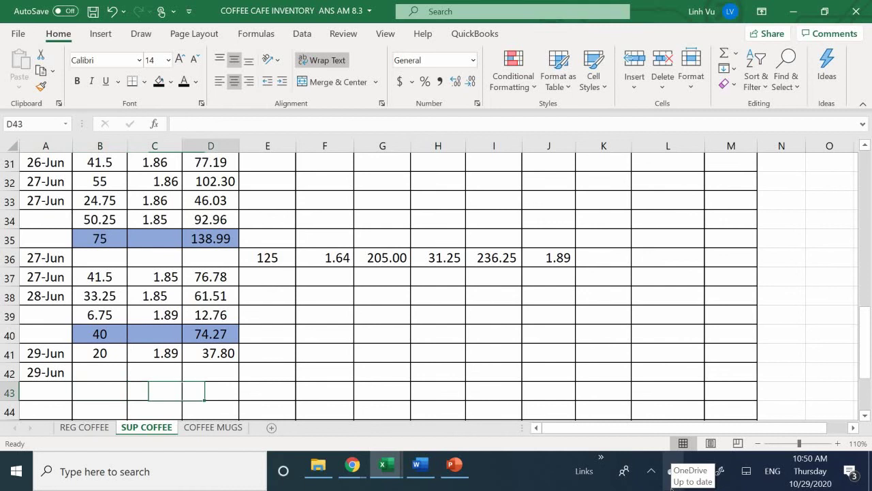
key("Up")
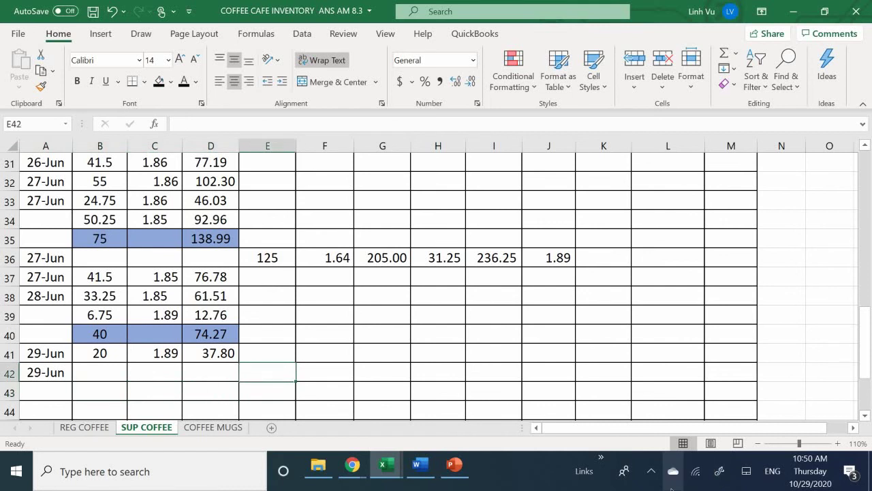
type("125")
key("Return")
key("Right")
key("Up")
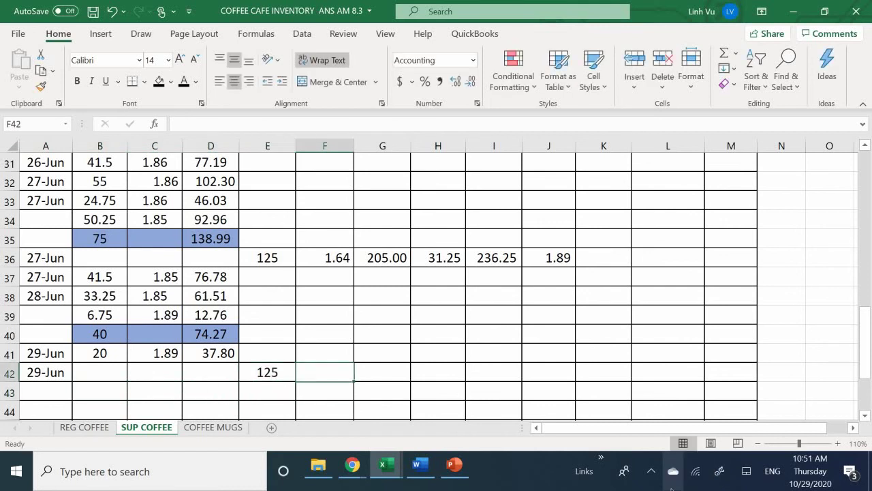
type("1.66")
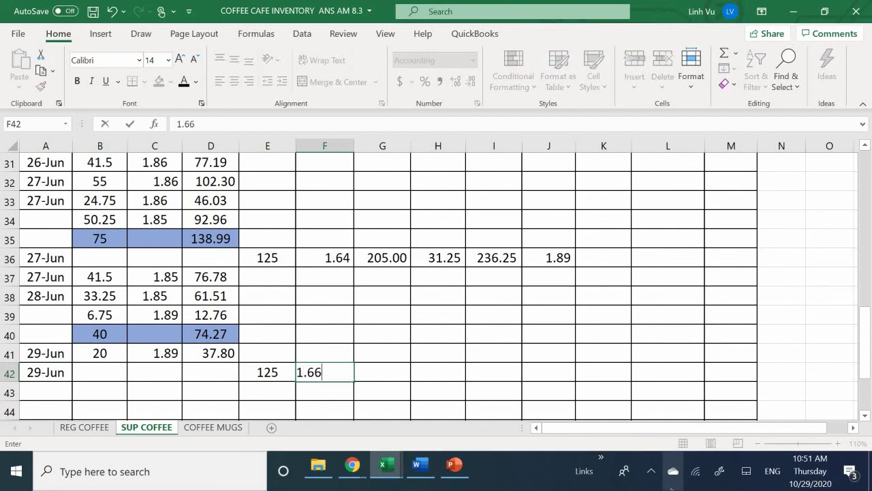
- Calculate the supreme coffee purchase cost in G42 with the formula =E42*F42
key("Right")
type("=")
key("Left")
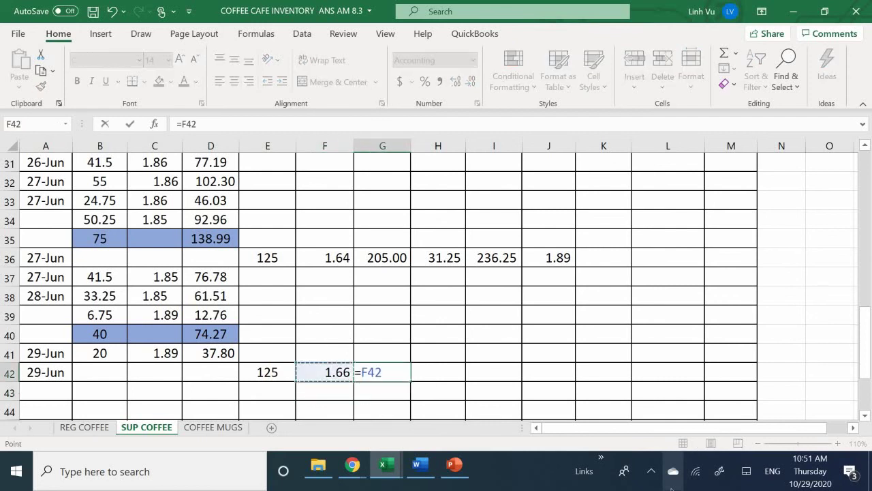
key("Left")
type("*")
key("Right")
key("Return")
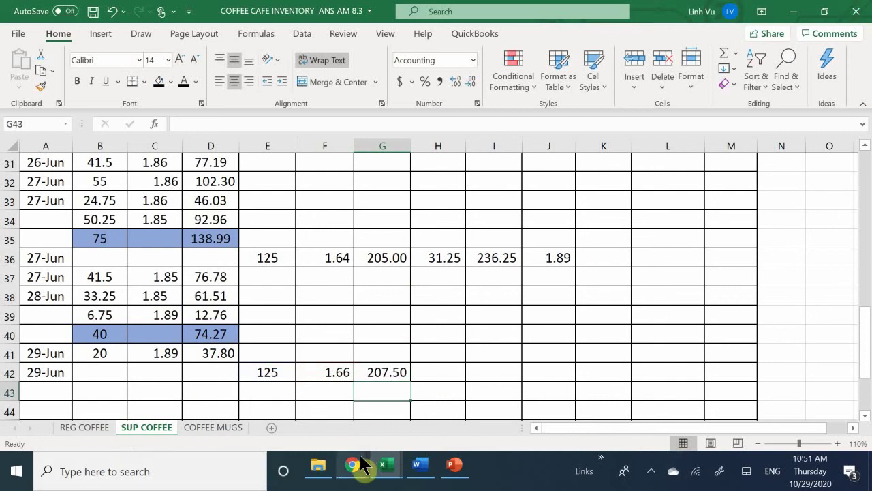
- Switch to the general journal with the scenario document beside it, and date a new entry 6/29 in A794
mouse_move(377, 451)
left_click(218, 414)
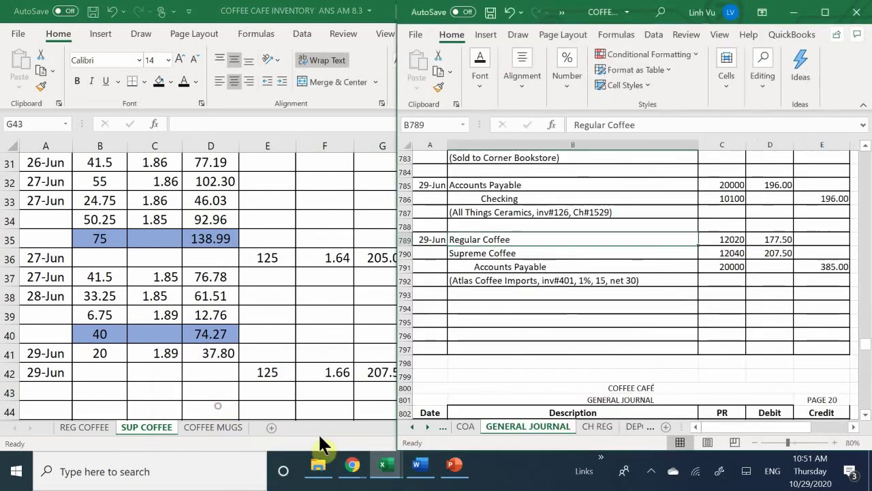
left_click(421, 467)
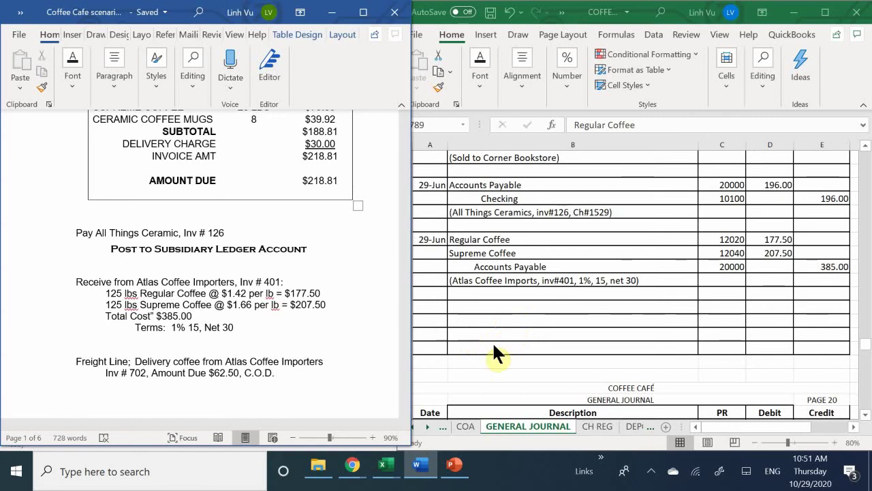
left_click(426, 319)
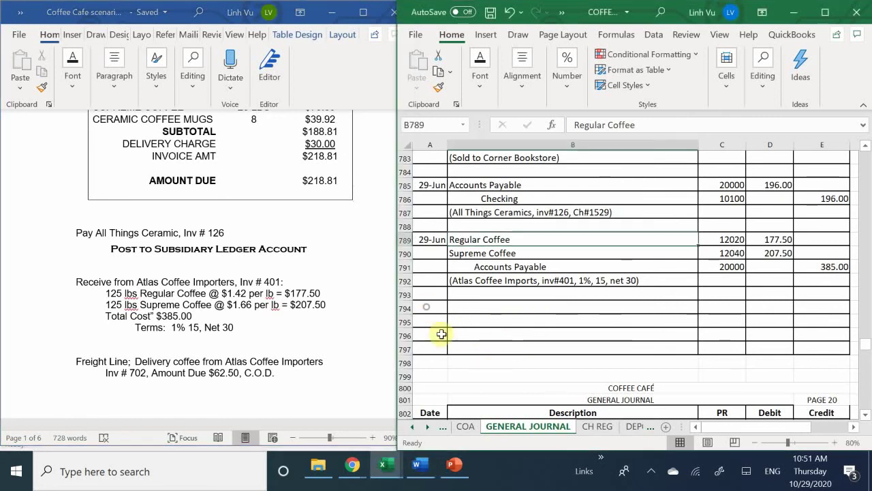
left_click(425, 307)
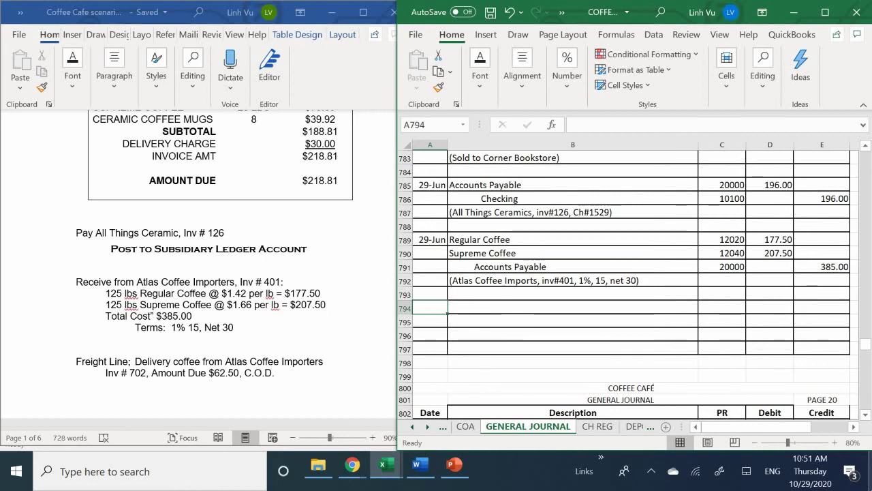
type("6/29")
key("Return")
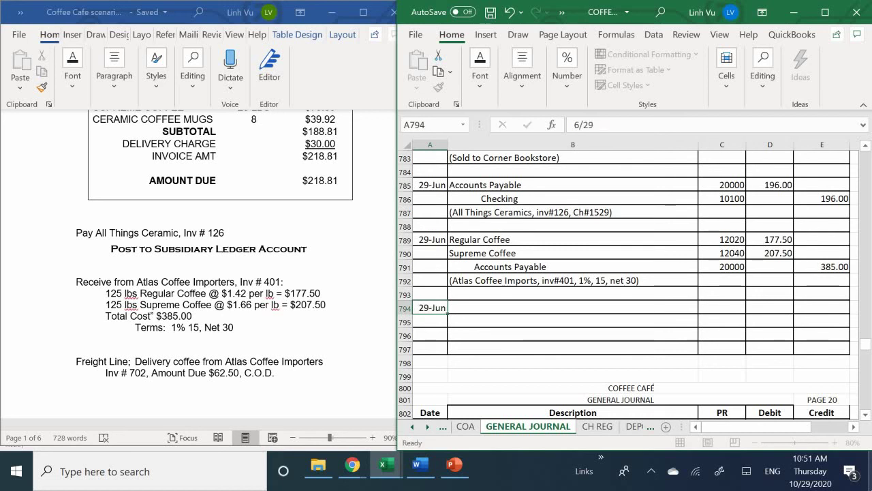
left_click(573, 308)
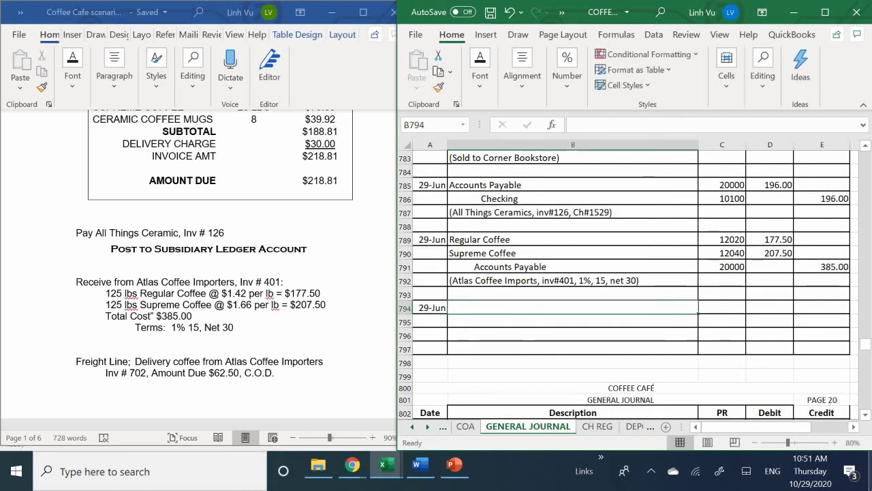
type("Regu")
key("BackSpace")
key("BackSpace")
key("BackSpace")
key("BackSpace")
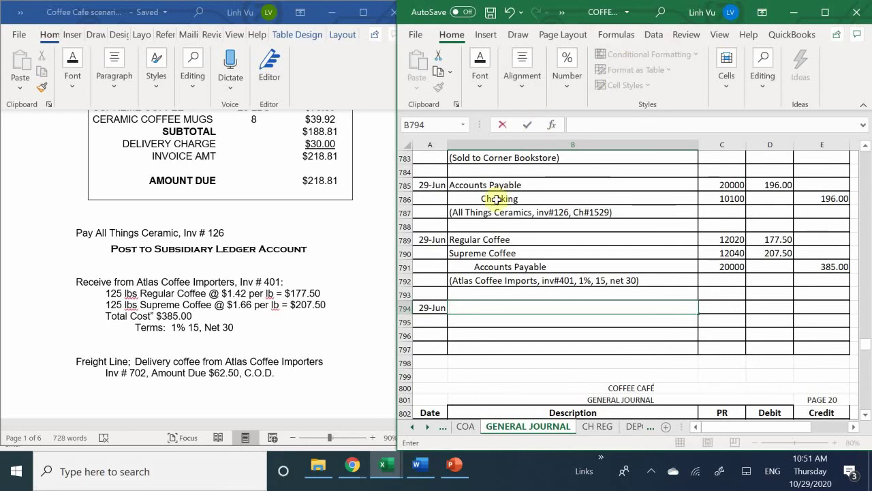
left_click_drag(527, 238, 530, 251)
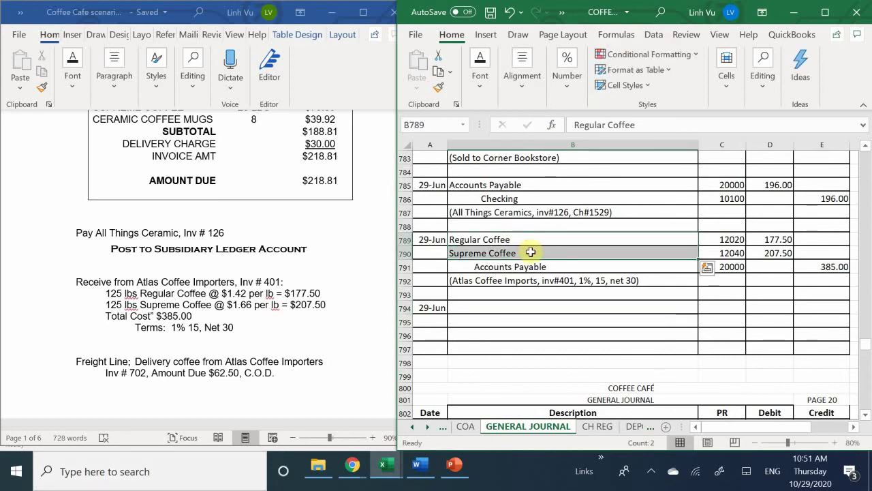
key("ctrl+c")
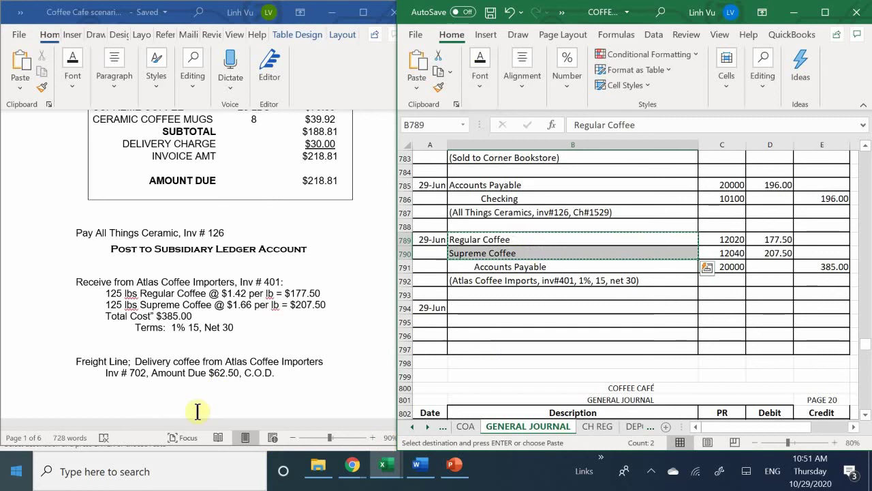
left_click(483, 309)
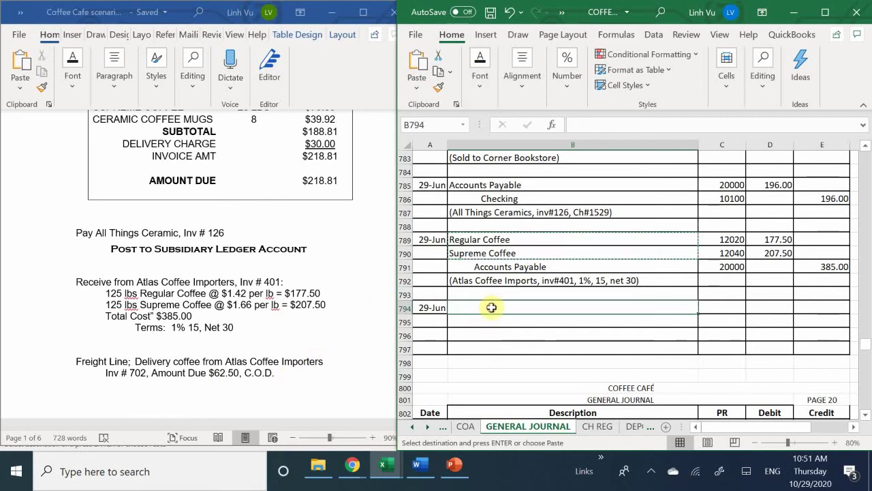
key("Escape")
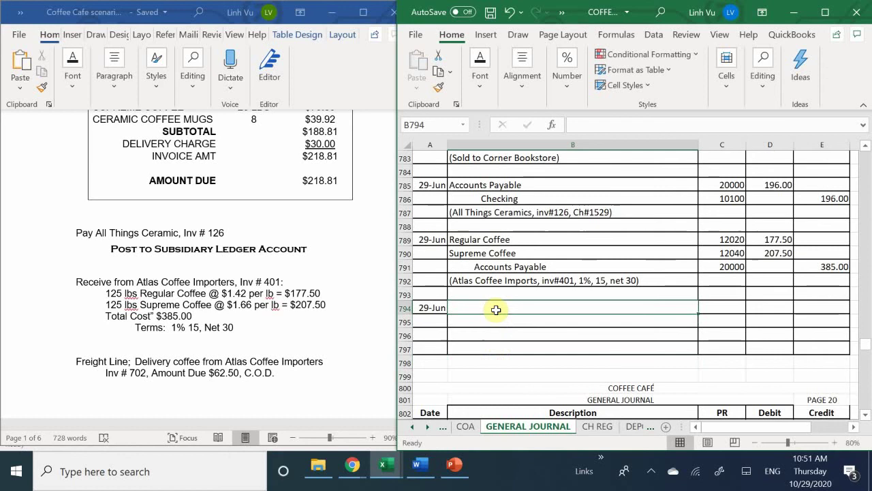
left_click(501, 321)
- Fill B794 with the account name Regular Coffee using the formula =B789
left_click(492, 310)
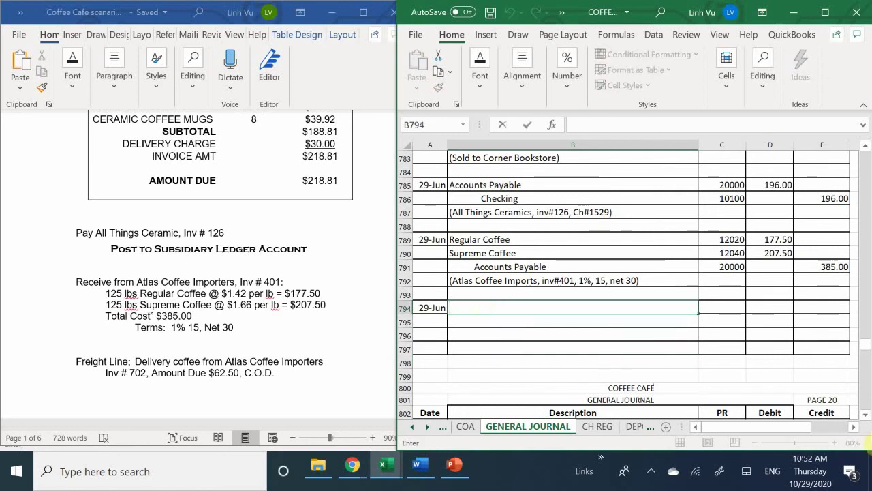
type("=")
key("Up")
key("Up")
key("Up")
key("Up")
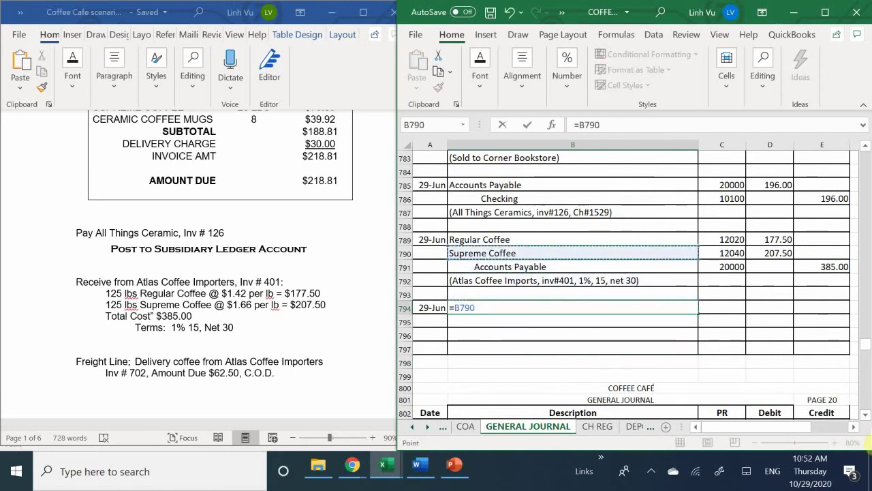
key("Up")
key("Return")
- Fill B795 with the account name Supreme Coffee using the formula =B790
type("=")
key("Up")
key("Up")
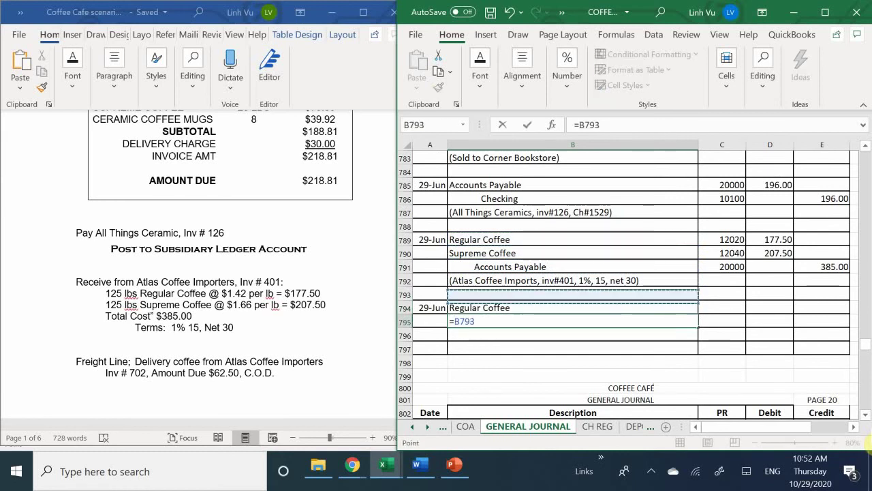
key("Up")
key("Up")
key("Up")
key("Return")
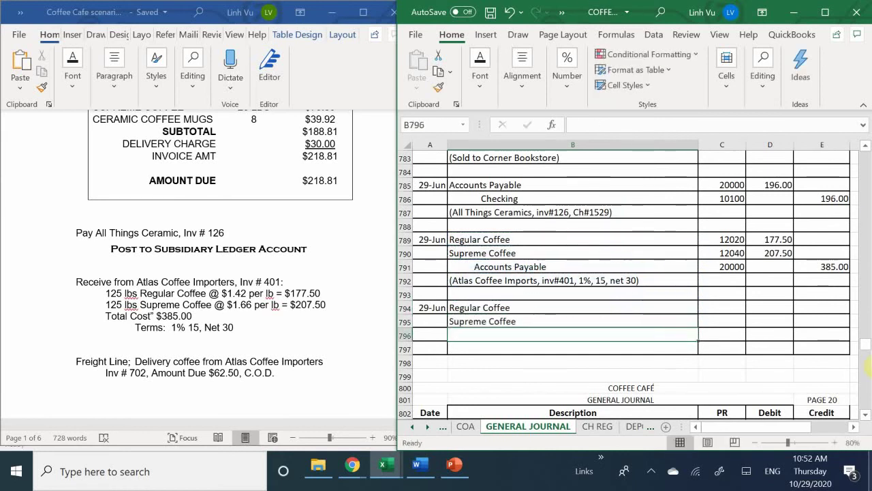
- Enter the posting references 12020 in C794 for Regular Coffee and 12040 in C795 for Supreme Coffee
left_click(721, 315)
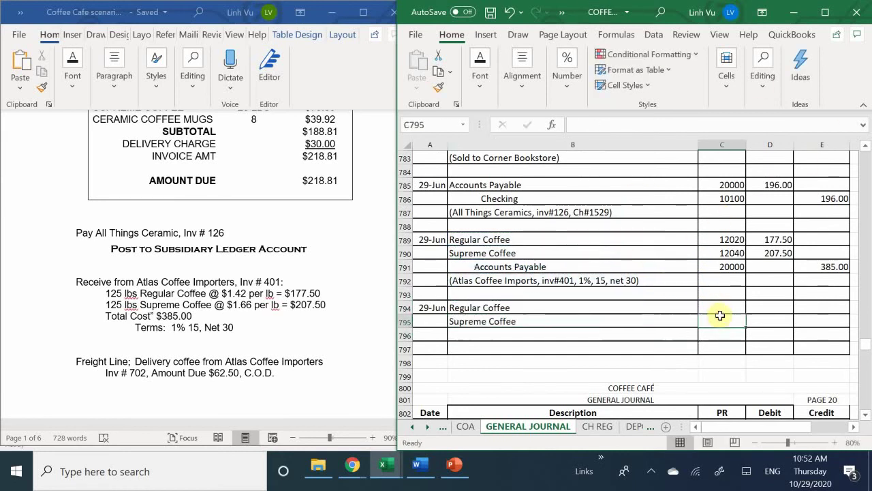
left_click(720, 306)
type("12020")
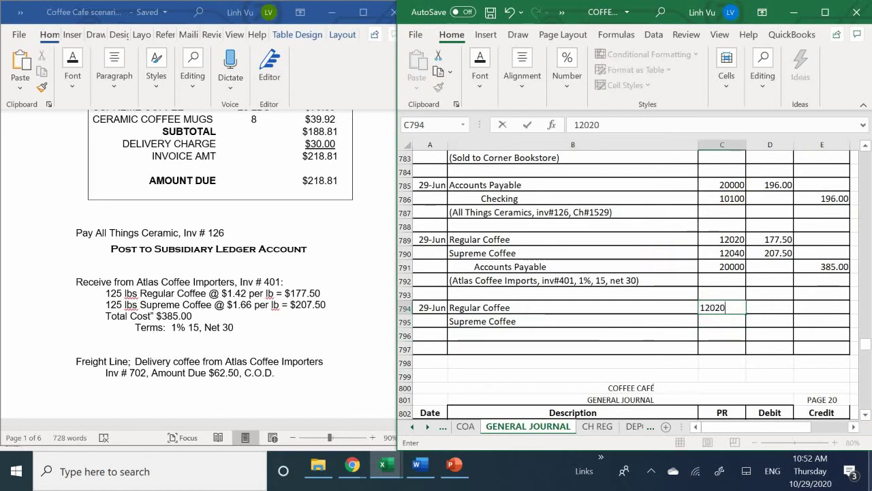
key("Return")
type("12040")
key("Return")
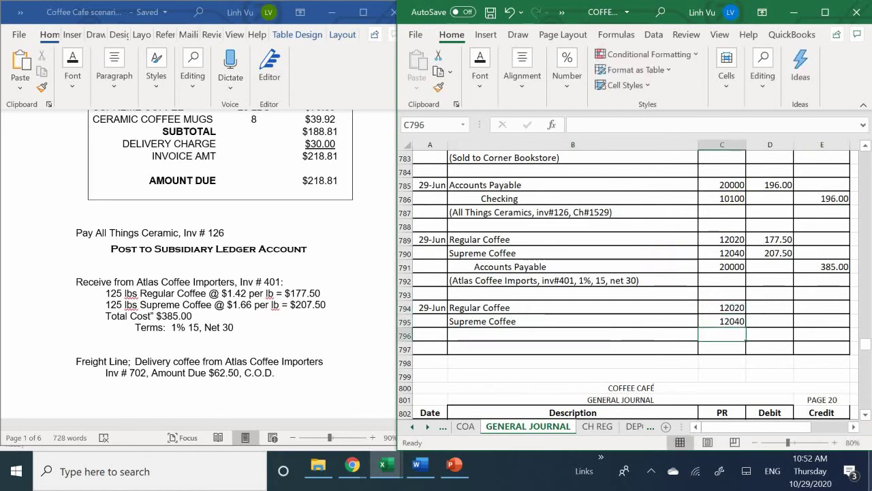
- Enter a debit of 31.25 in D794 for Regular Coffee and 31.25 in D795 for Supreme Coffee
key("Right")
key("Up")
key("Up")
type("31")
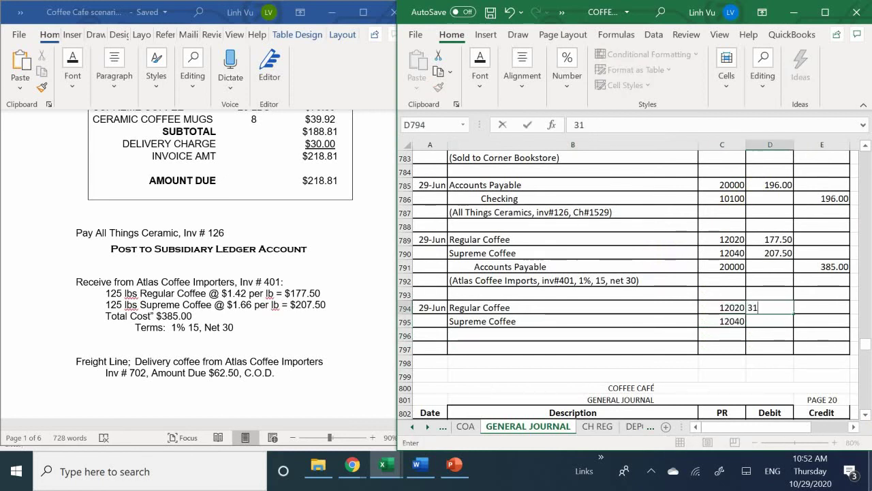
type(".25")
key("Return")
type("31.25")
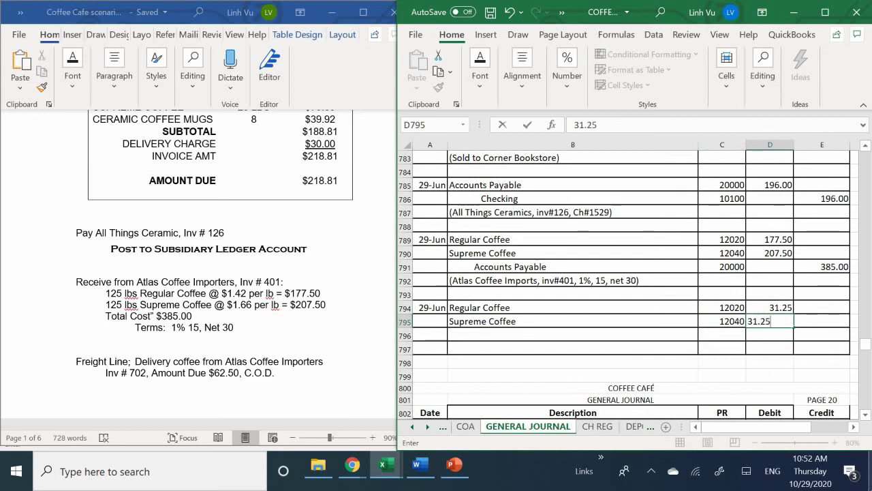
key("Return")
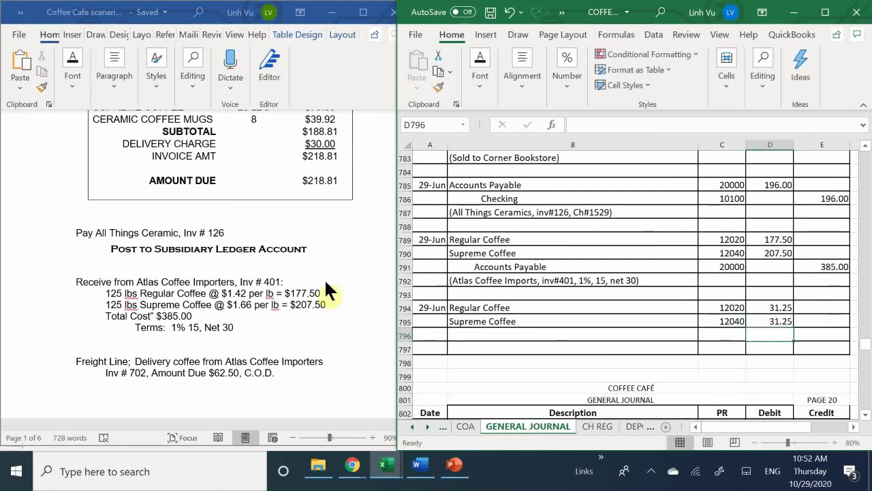
- Enter the indented credit account Checking in B796 with posting reference 10100 in C796
left_click(477, 335)
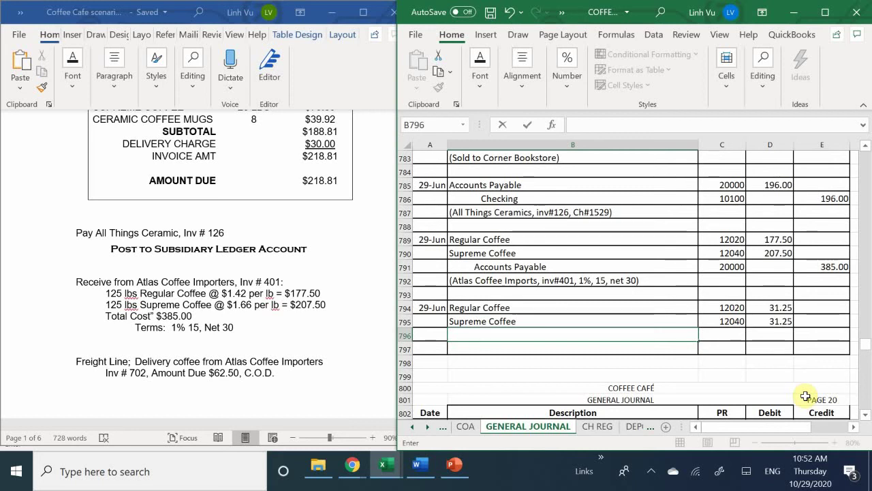
key("BackSpace")
key("BackSpace")
type("Ch")
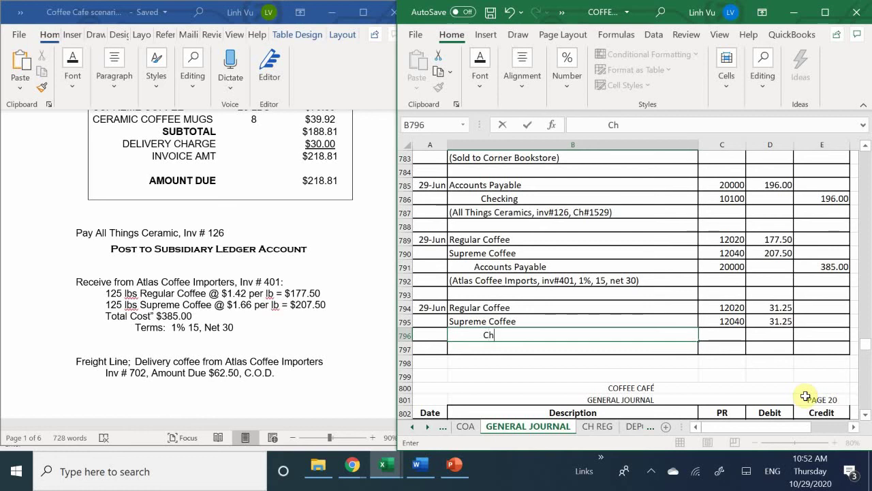
type("ecking")
key("Tab")
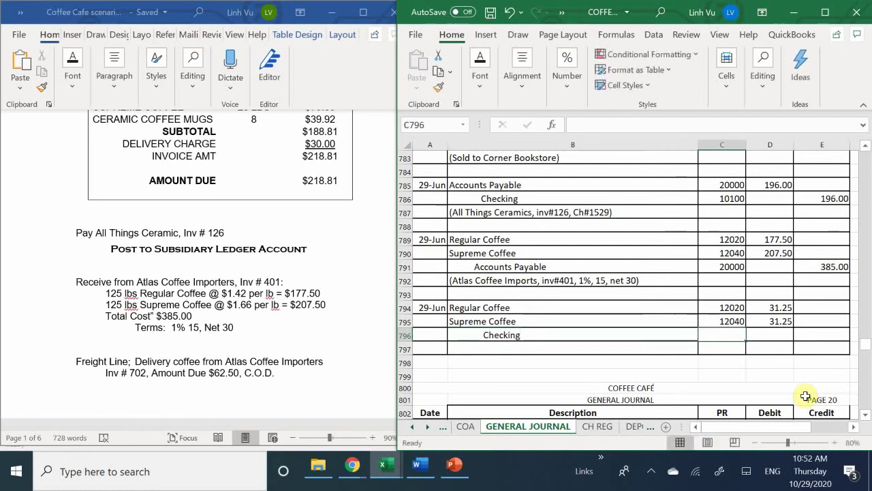
type("10100")
key("Return")
- Calculate the Checking credit in E796 by adding the two freight debits with the formula =D794+D795
key("Right")
key("Right")
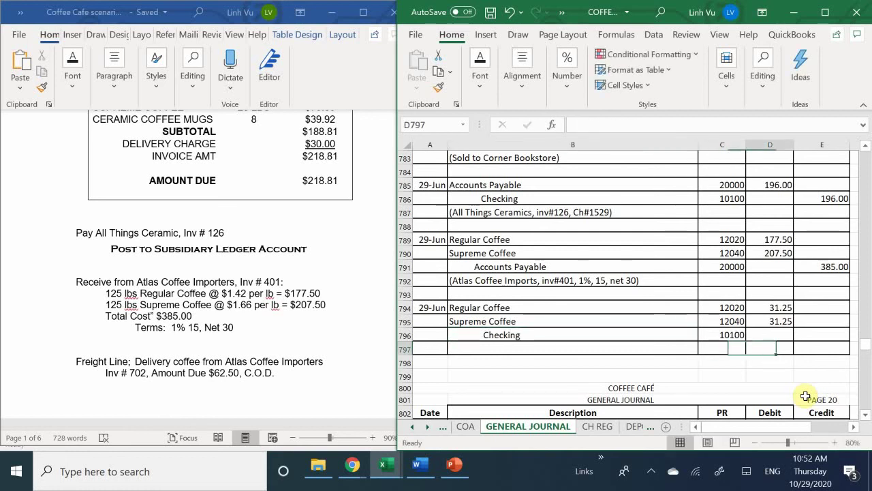
key("Up")
type("=")
key("Left")
key("Left")
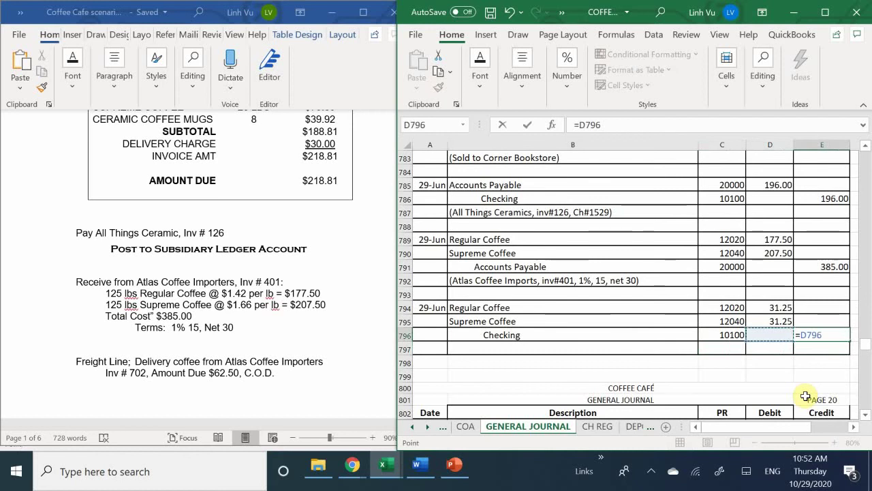
key("Up")
key("Up")
key("Right")
type("+")
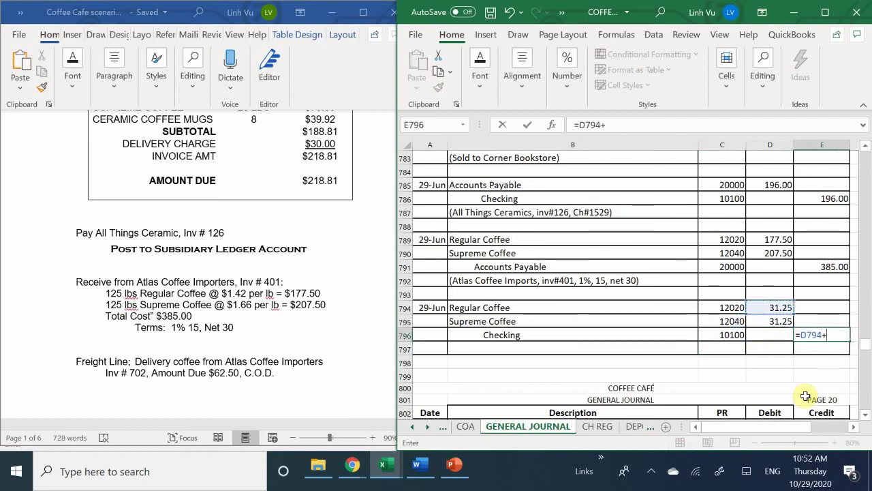
key("Left")
key("Up")
key("Return")
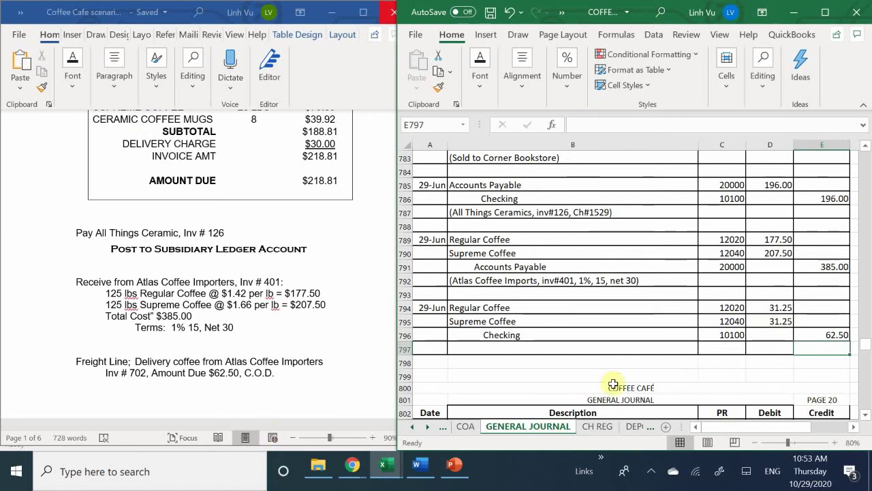
- Write the entry's explanation in B797 as "(Freight Line, inv#702 COD, Ch#1530)"
left_click(491, 349)
type("(")
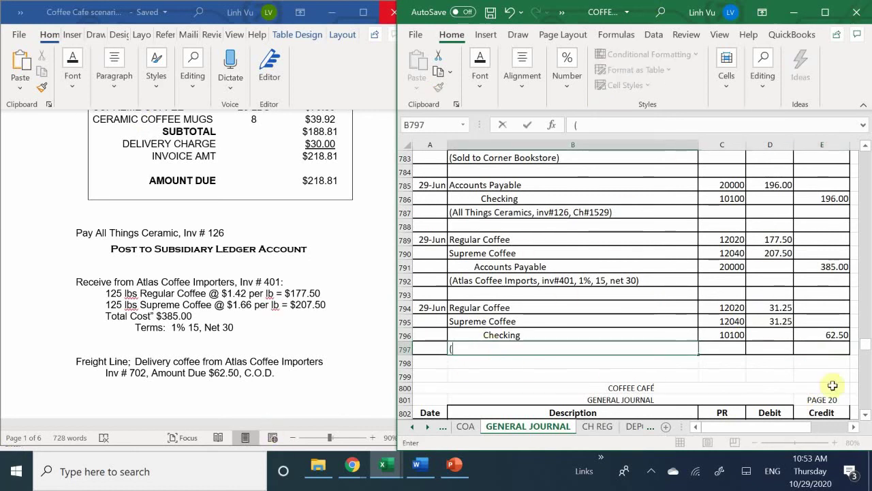
type("Freight L")
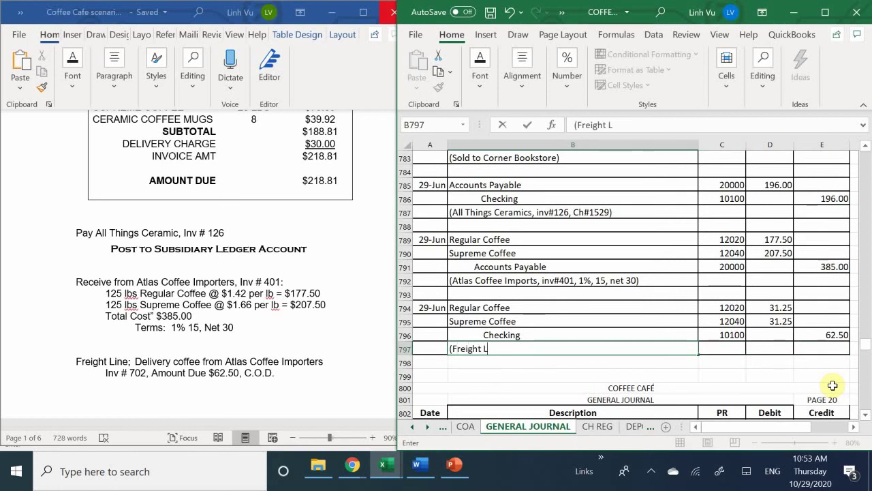
type("ine, inv2")
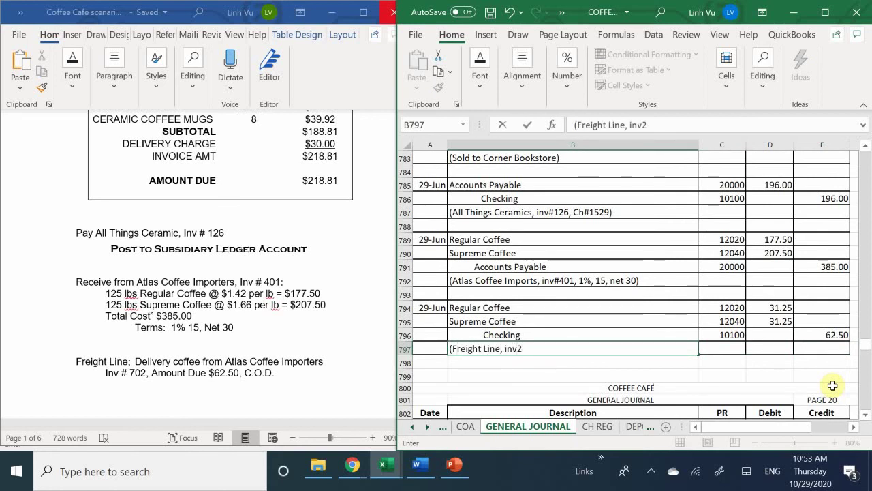
key("BackSpace")
type("#")
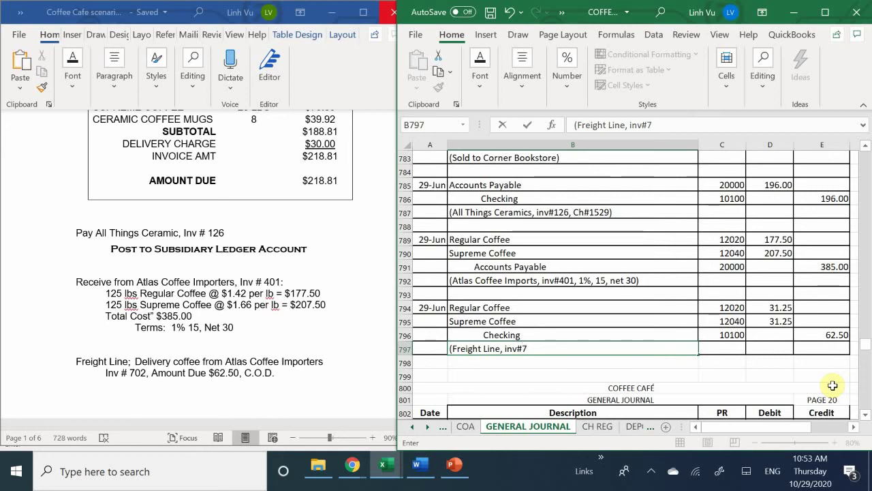
type("702")
type("co")
key("BackSpace")
key("BackSpace")
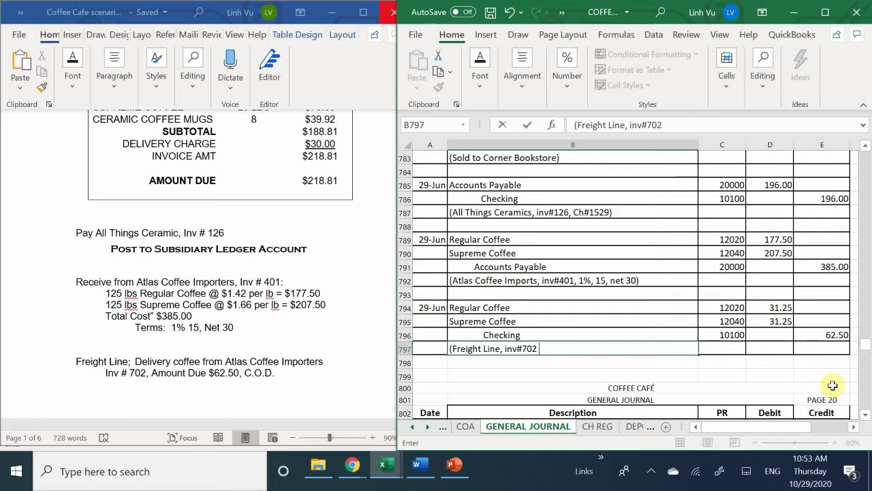
type("COD, Ch#")
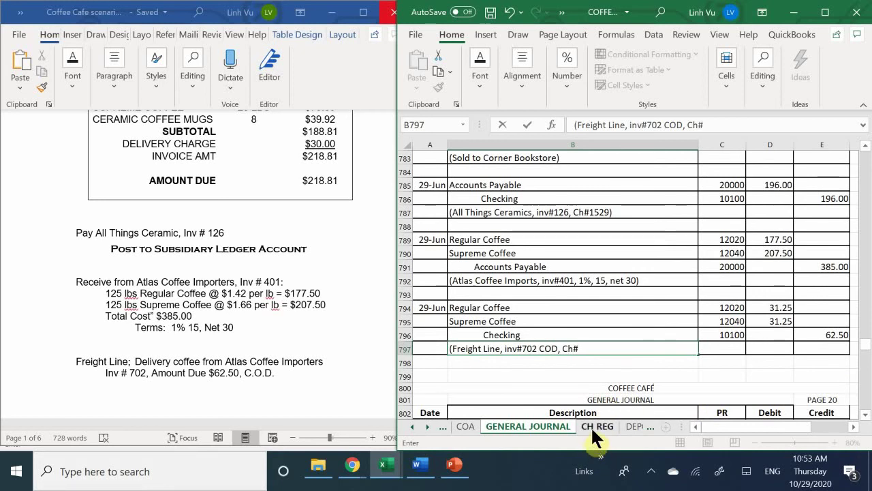
type("1530")
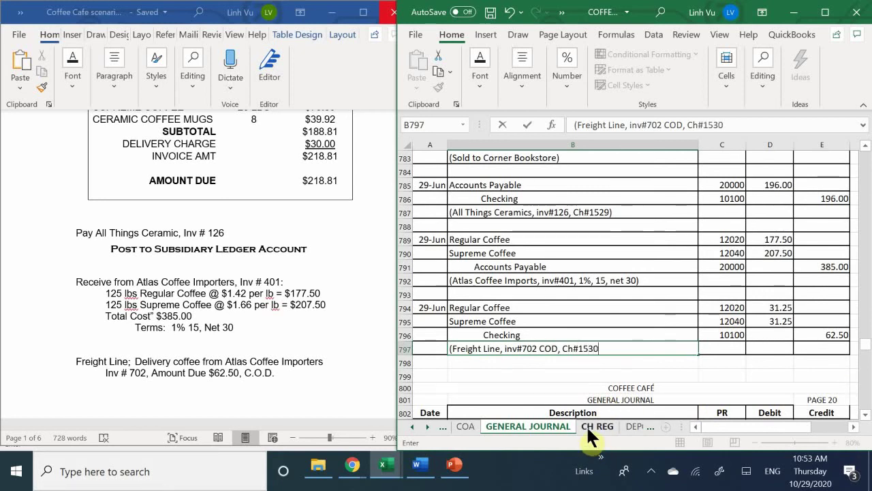
type("_")
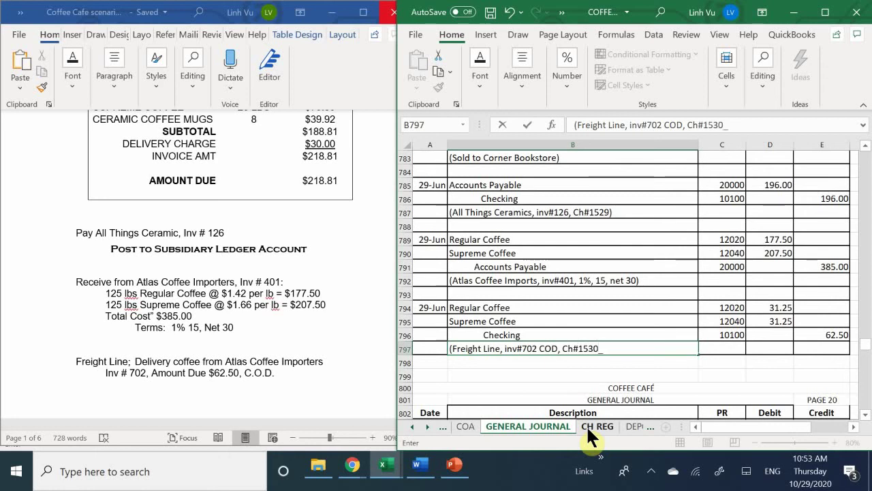
key("BackSpace")
type(")")
key("Return")
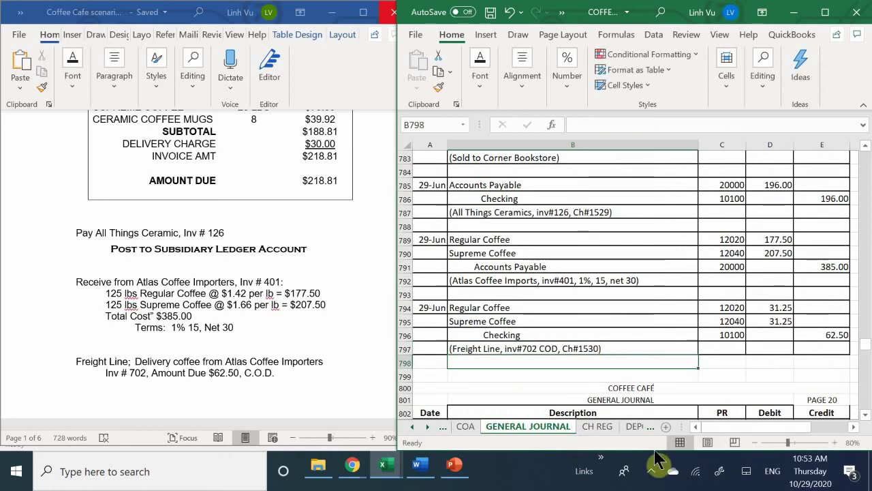
- In the CH REG sheet, enter the date 6/29 in A33 and the amount 62.50 in C33 for check 1530
left_click(604, 425)
left_click(443, 353)
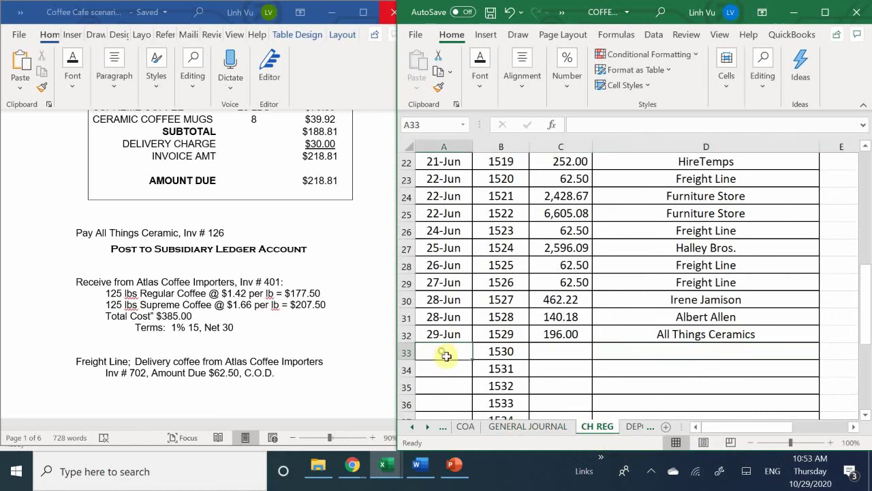
type("6/29")
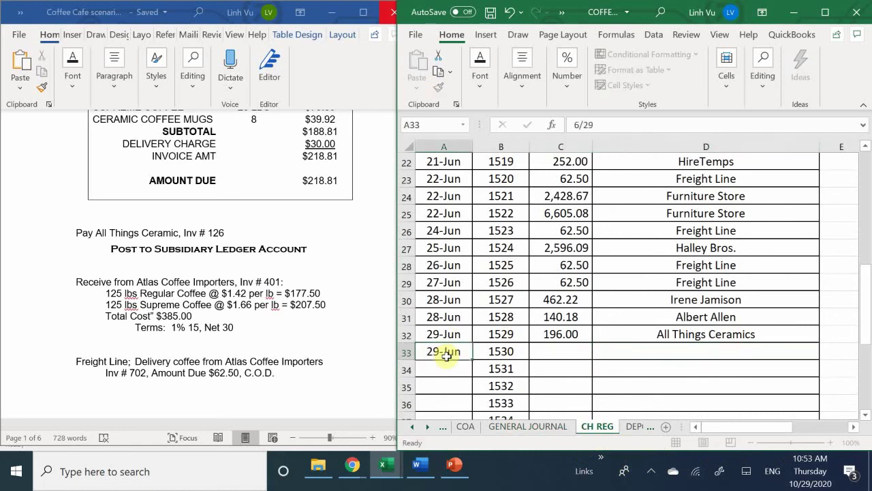
key("Return")
left_click(549, 349)
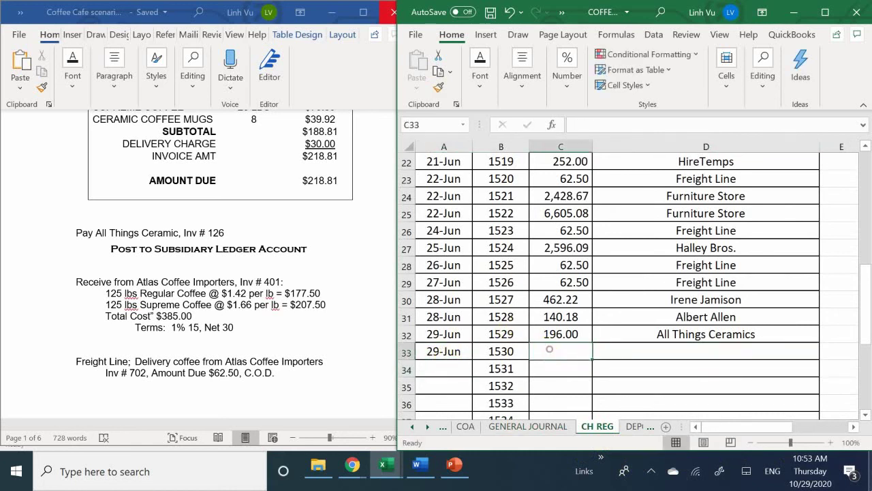
type("62.50")
key("Return")
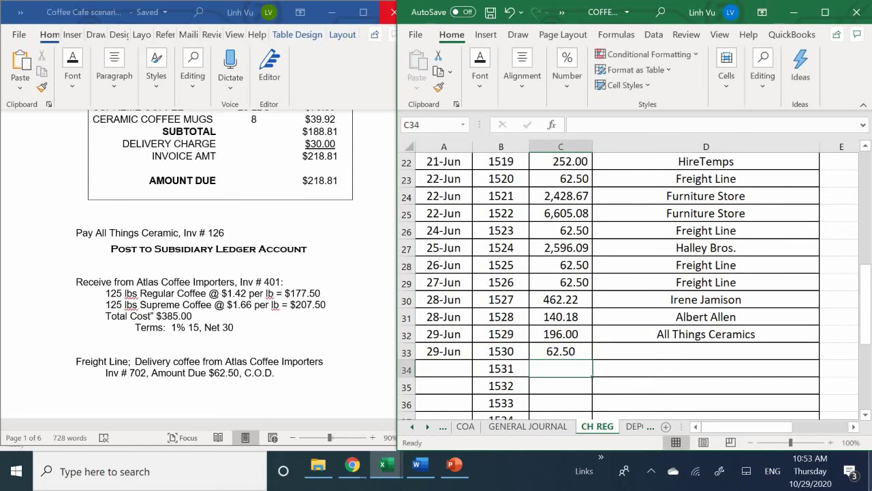
- Enter Freight Line as the payee of check 1530 in D33
key("Right")
left_click(706, 351)
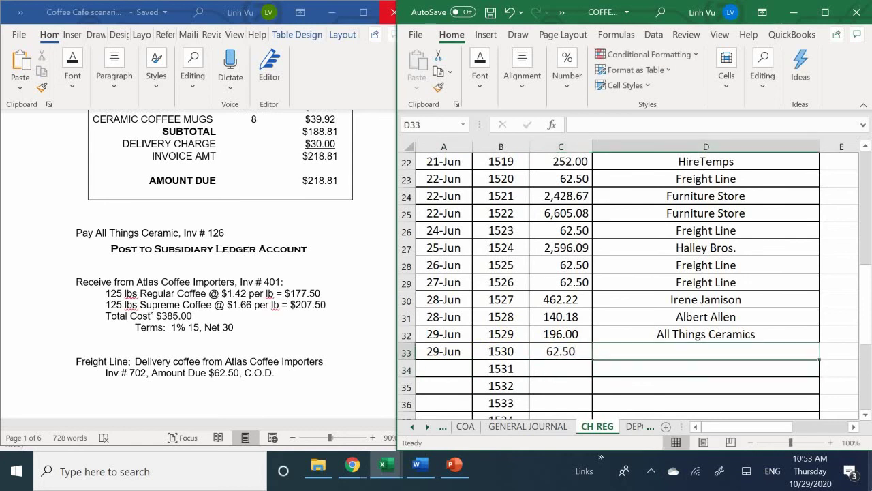
type("fre.")
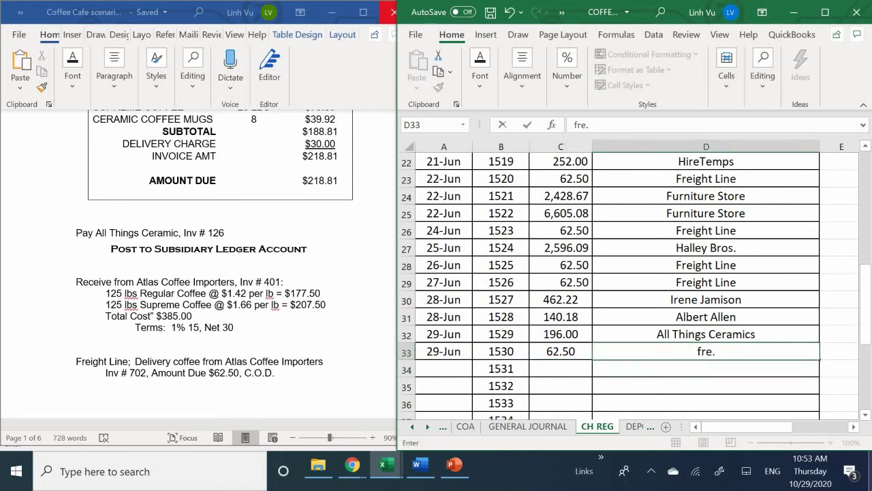
key("BackSpace")
key("BackSpace")
type("e")
key("Return")
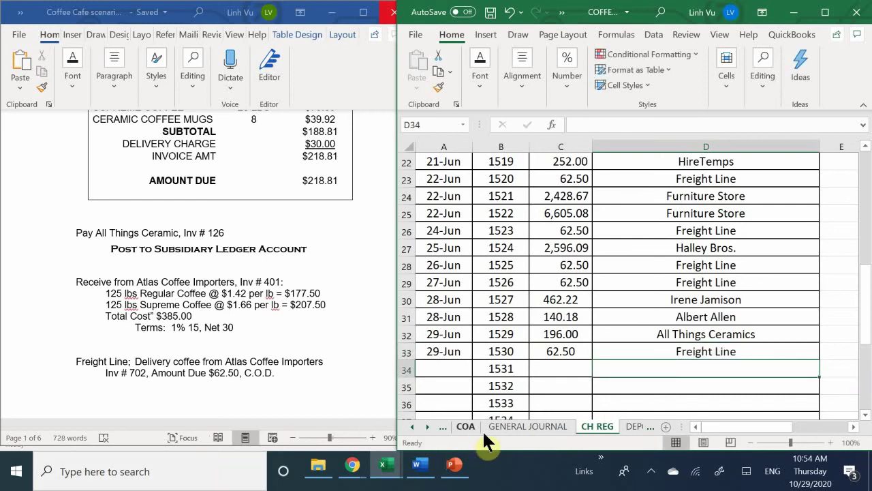
- In the coffee inventory workbook's SUP COFFEE sheet, enter a freight expense of 31.25 in H42 for the 29-Jun purchase
mouse_move(453, 475)
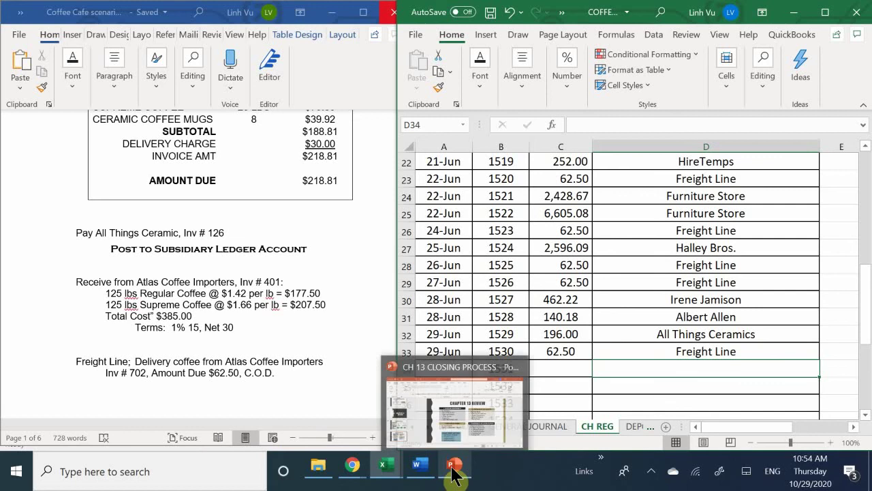
mouse_move(387, 472)
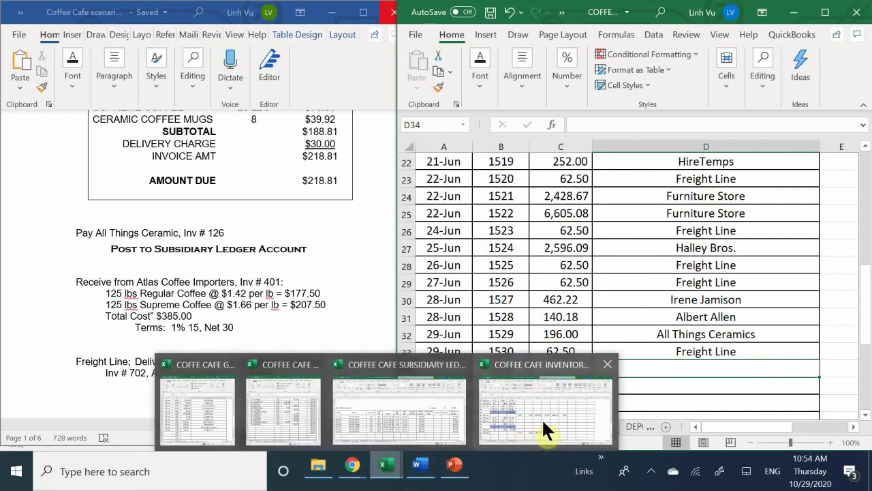
left_click(543, 418)
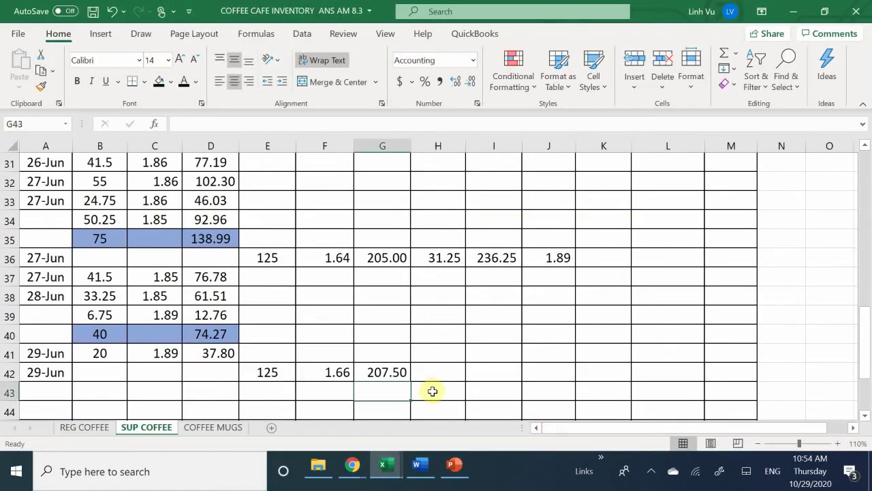
scroll(464, 314, "down", 1)
left_click(436, 313)
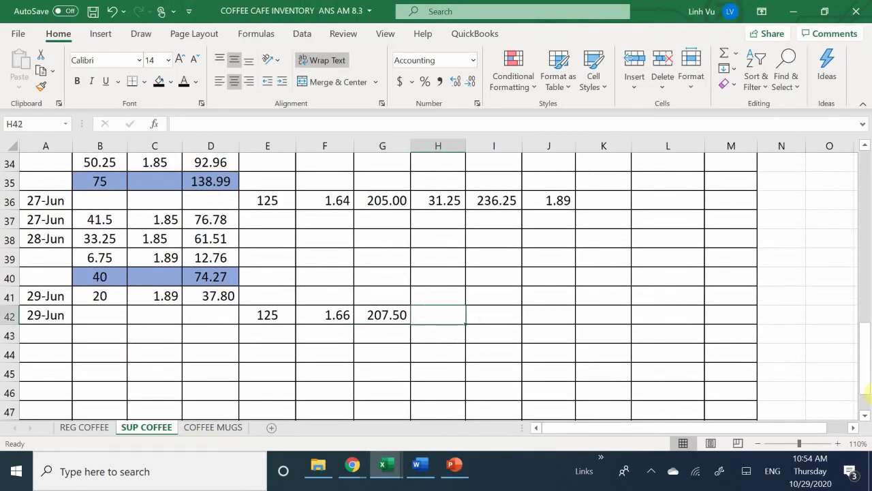
type("31.25")
key("Return")
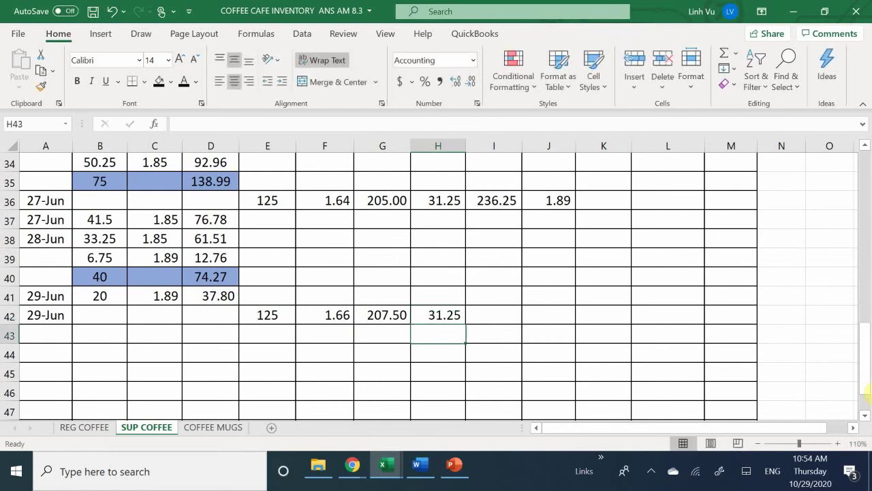
- Calculate the 29-Jun Supreme coffee purchase's total cost in I42 with the formula =H42+G42
key("Up")
key("Right")
type("=H42+")
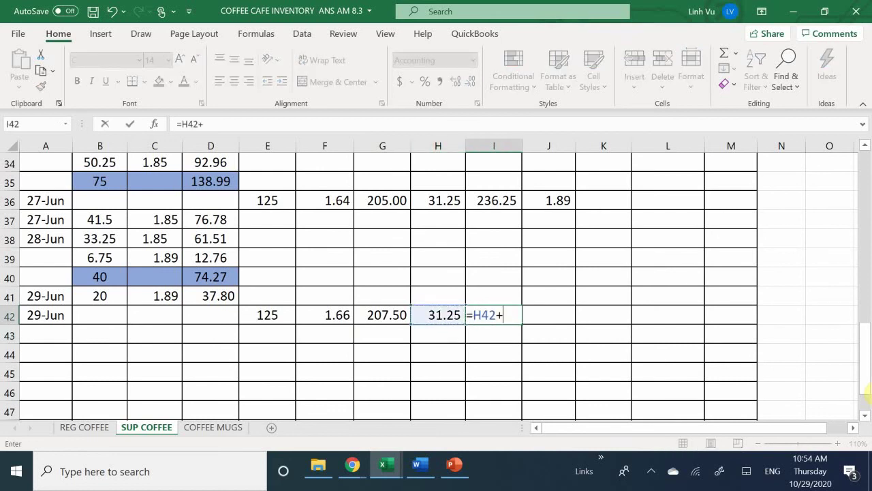
key("Left")
key("Left")
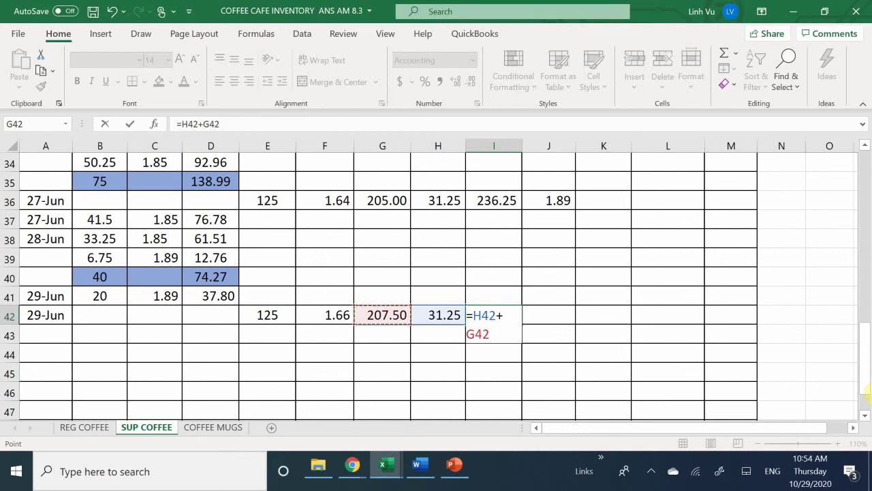
key("Return")
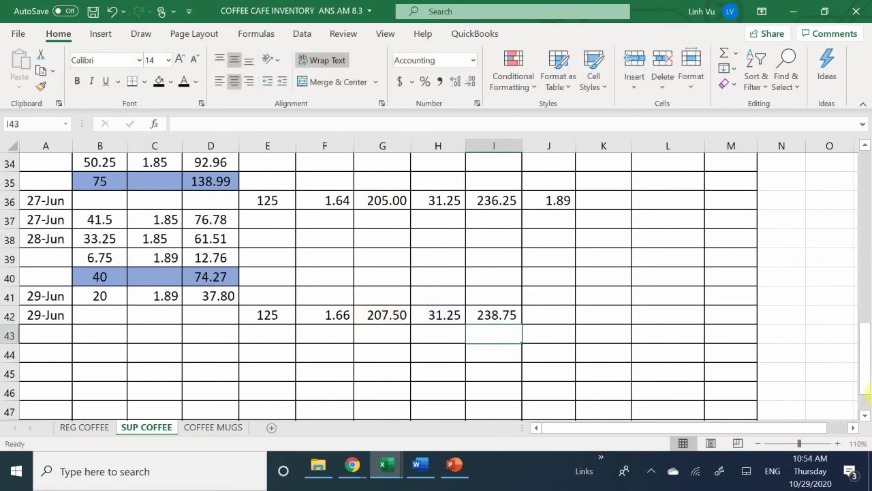
- Calculate the purchase's cost per item in J42 by dividing total cost by quantity with the formula =I42/E42
left_click(549, 315)
type("=")
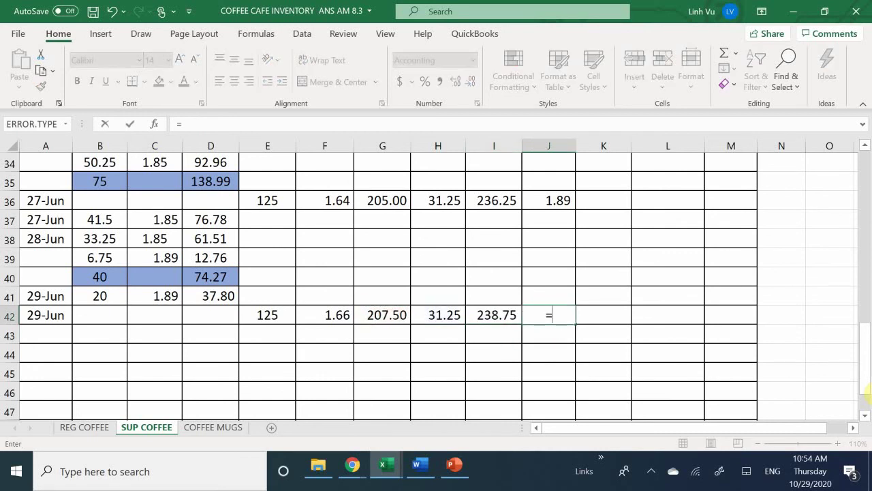
key("Left")
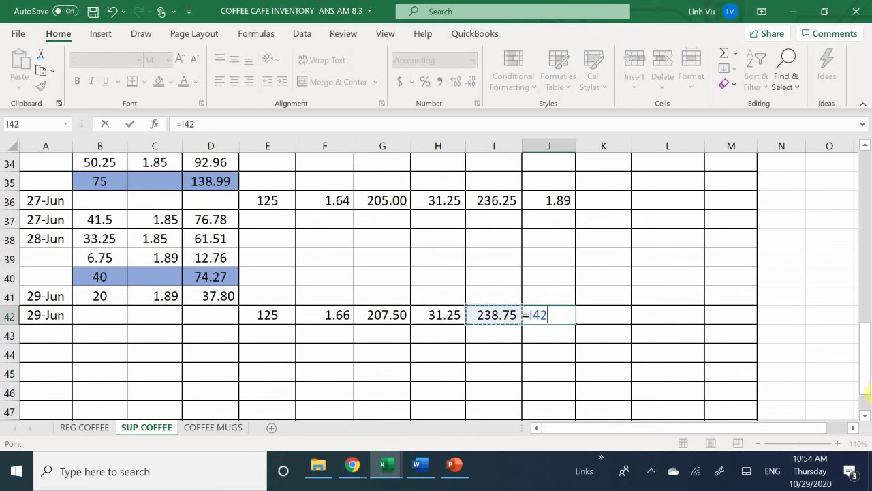
type("/")
key("Left")
key("Left")
key("Left")
key("Left")
key("Left")
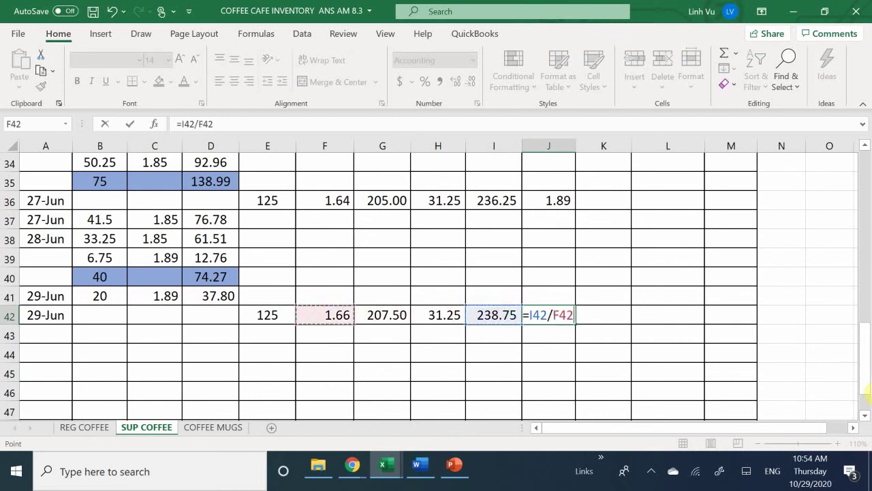
key("Return")
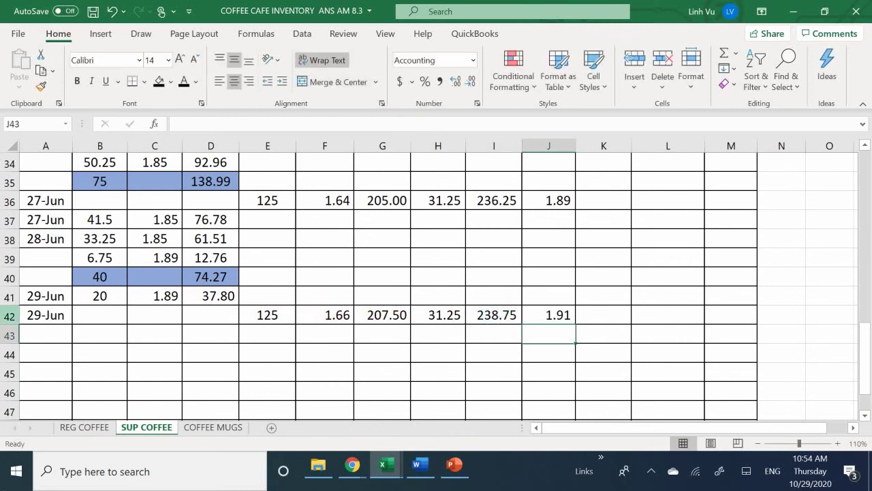
left_click(543, 316)
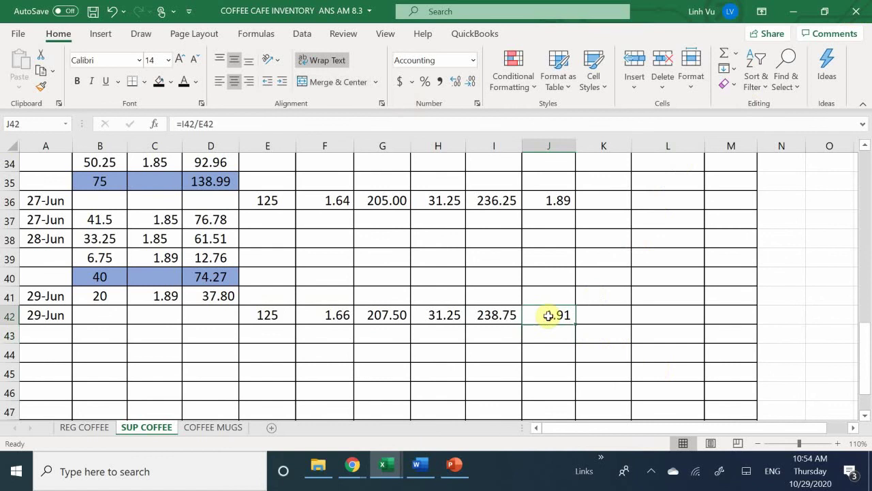
- Add a new inventory-on-hand layer by entering the quantity 125 in K11
scroll(680, 285, "up", 8)
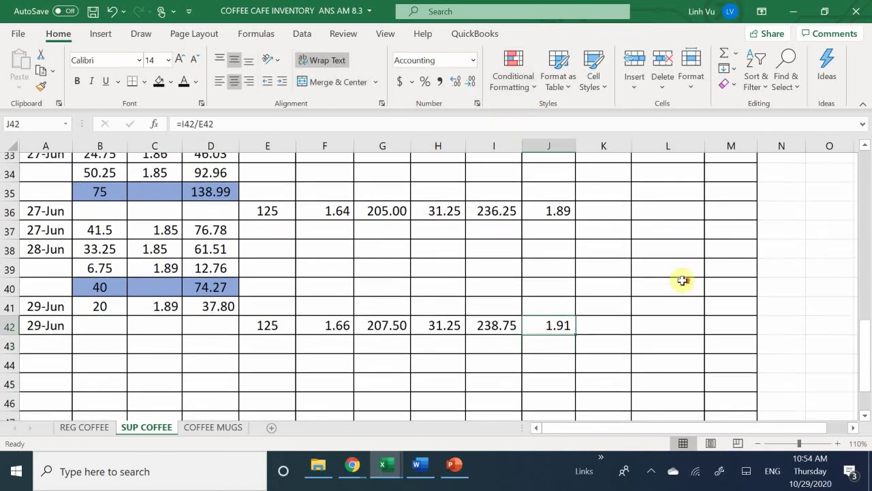
scroll(680, 284, "up", 3)
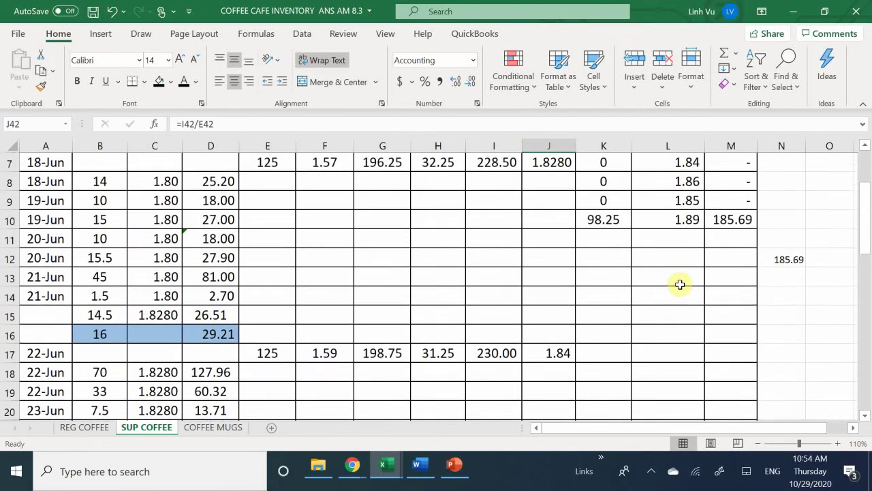
left_click(597, 332)
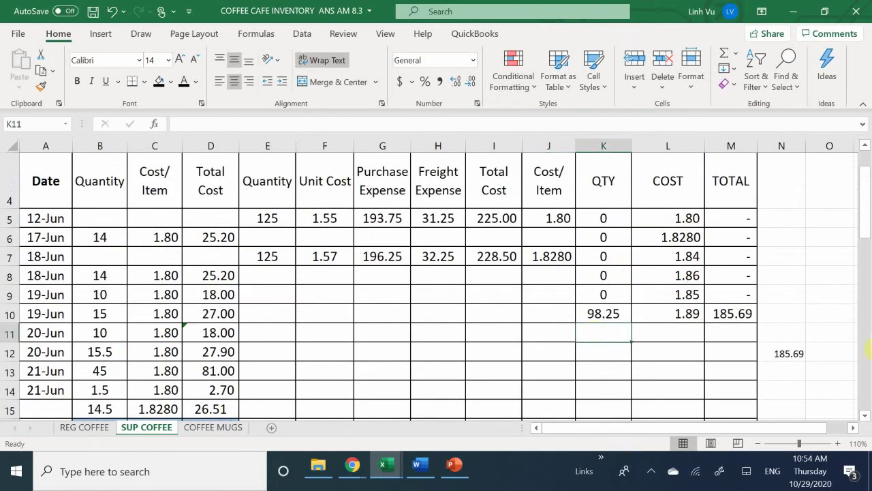
type("124")
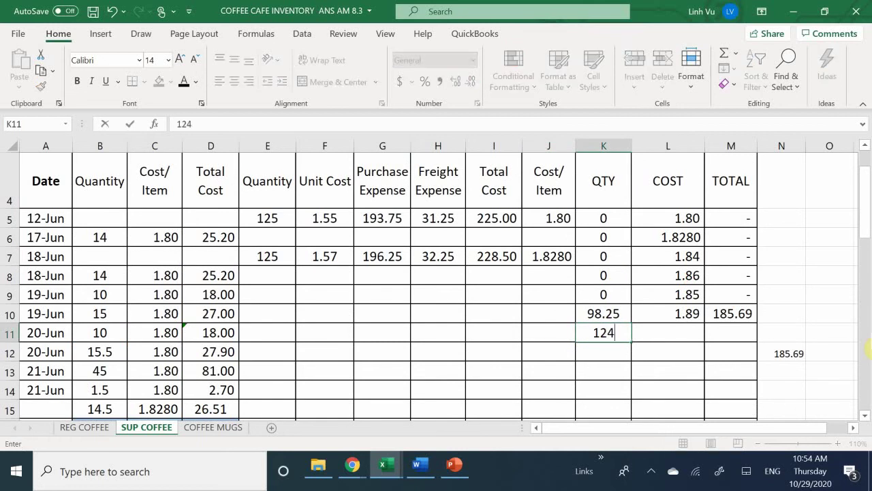
key("BackSpace")
type("5")
key("Return")
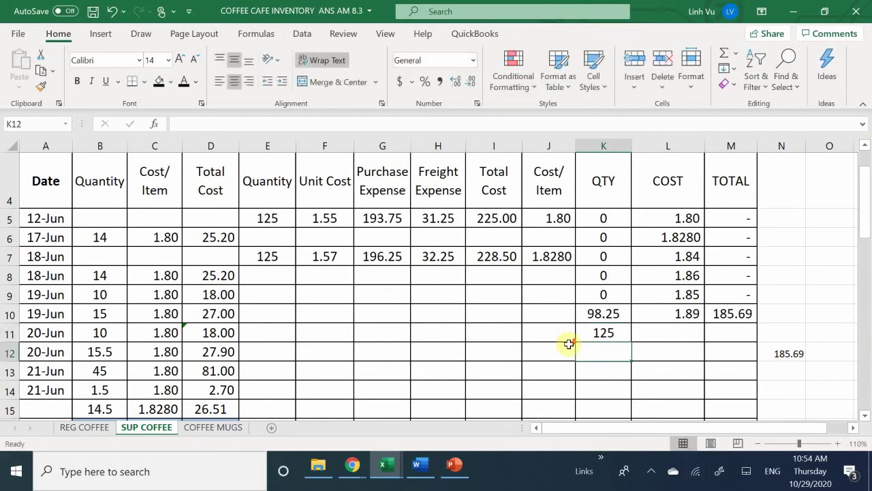
- Link the new layer's cost in L11 to the purchase's cost per item with the formula =J42
scroll(555, 360, "down", 4)
scroll(555, 361, "down", 3)
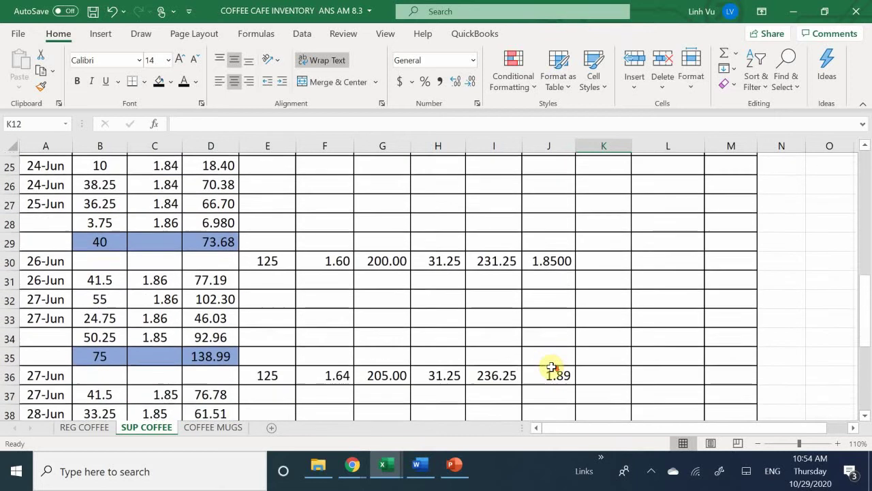
scroll(552, 357, "up", 2)
scroll(552, 357, "up", 5)
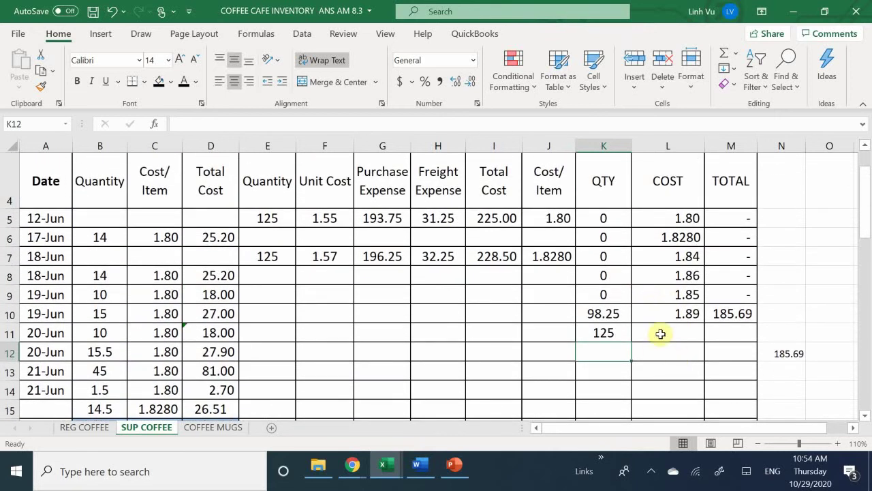
left_click(655, 337)
type("=")
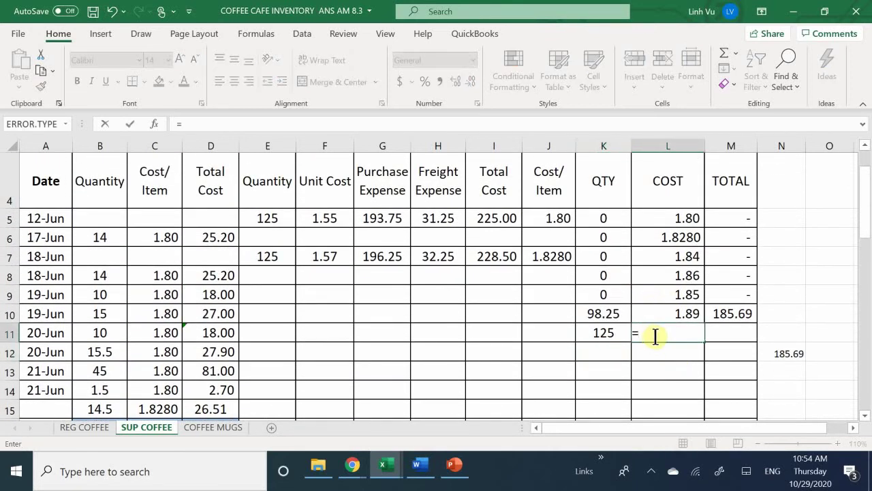
scroll(651, 345, "down", 9)
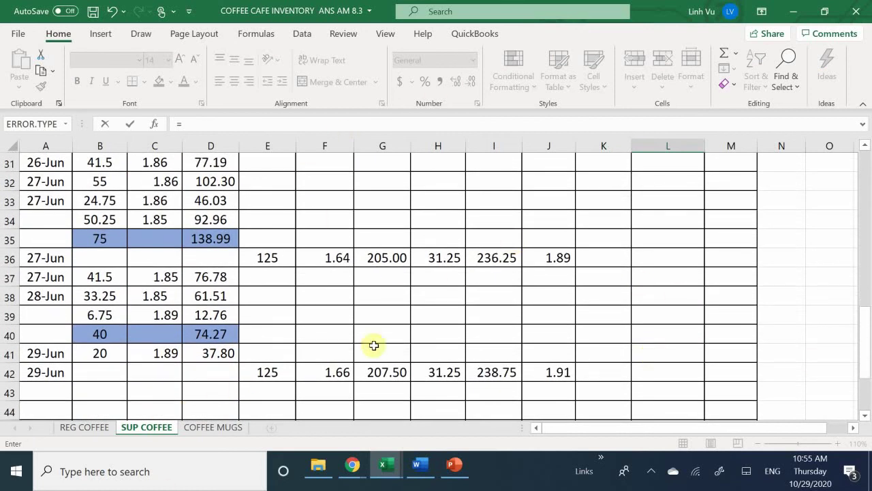
left_click(550, 379)
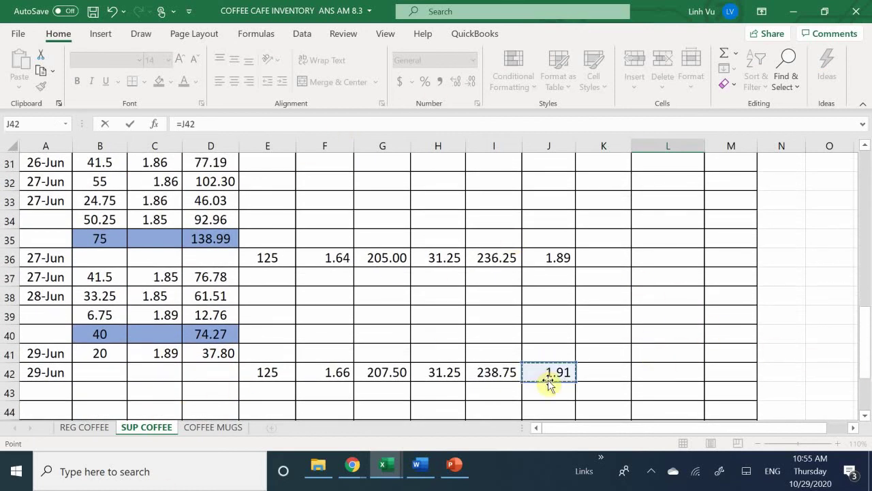
key("Return")
- Calculate the new inventory layer's total in M11 with the formula =K11*L11
scroll(551, 384, "up", 9)
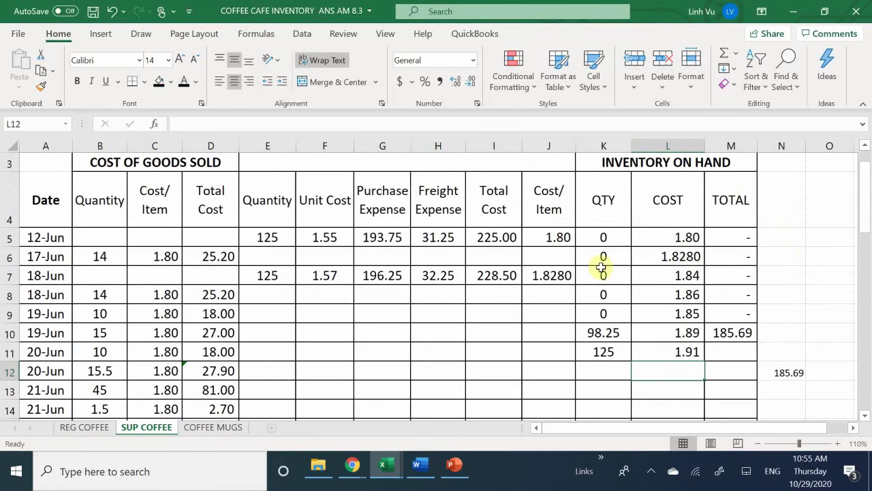
left_click(726, 352)
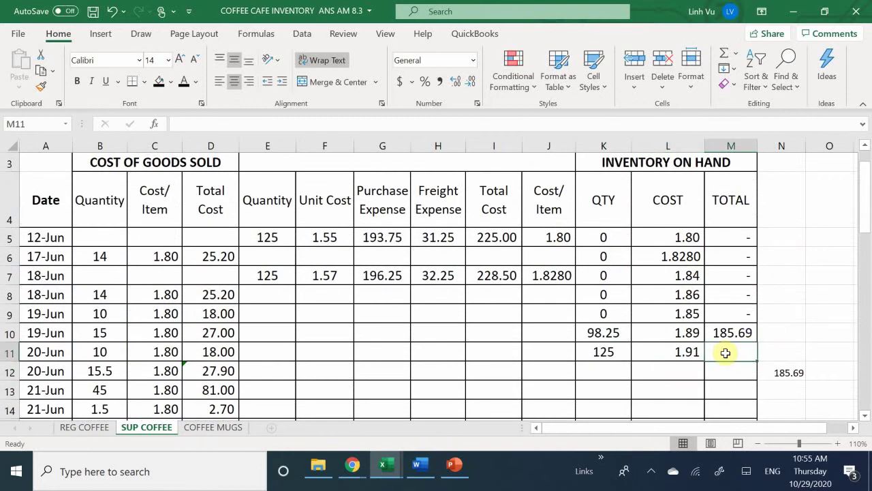
type("=")
key("Left")
key("Left")
type("*")
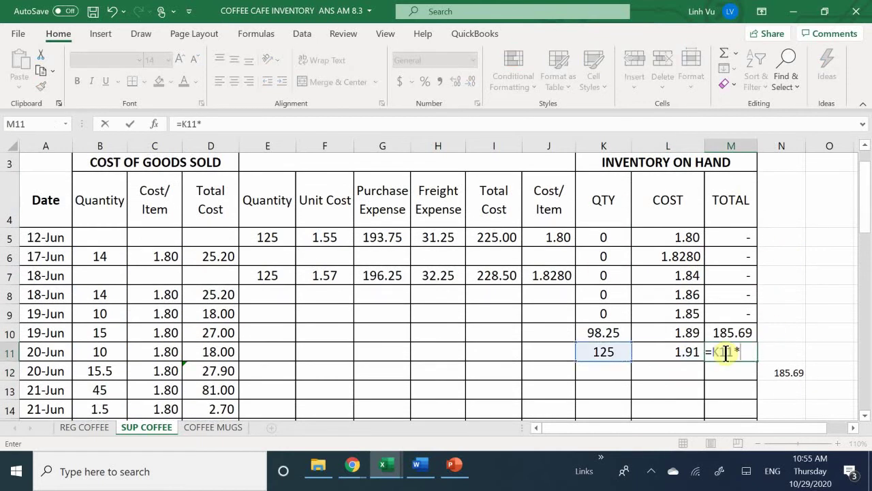
key("Left")
key("Return")
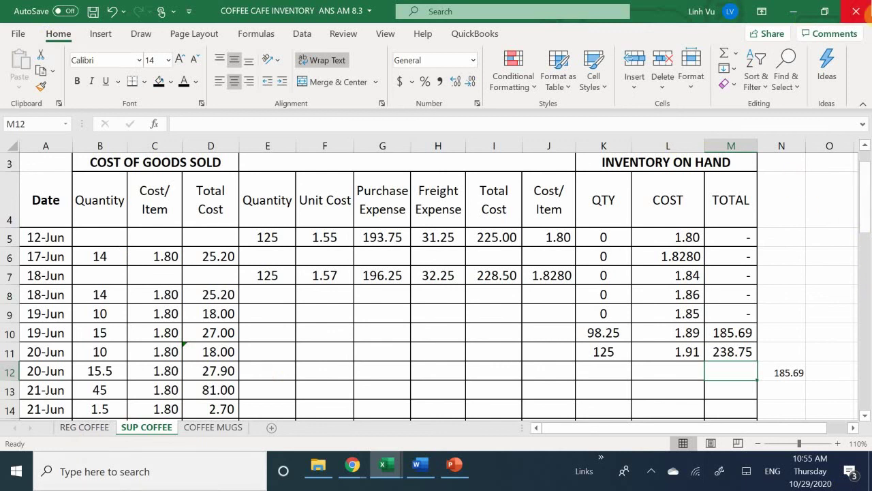
- Replace the inventory-on-hand sum in N12 with the formula =M10+M11
left_click(788, 373)
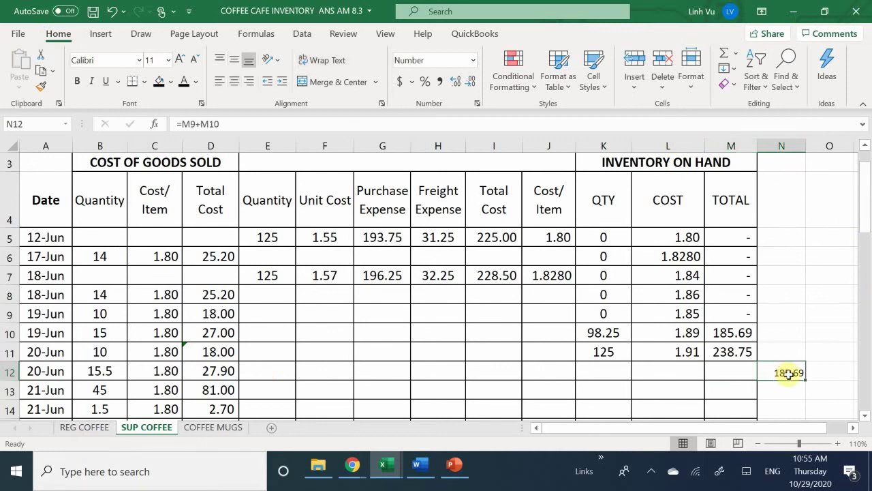
type("=")
key("Left")
key("Up")
key("Up")
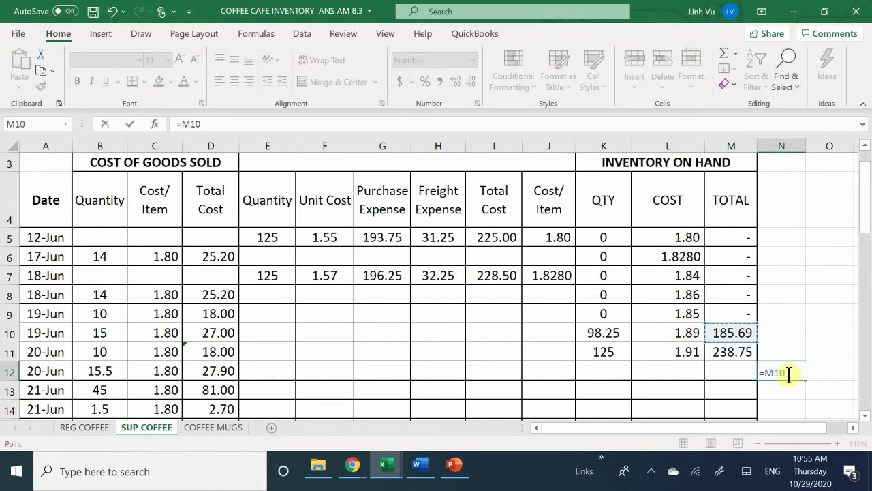
type("+")
key("Left")
key("Up")
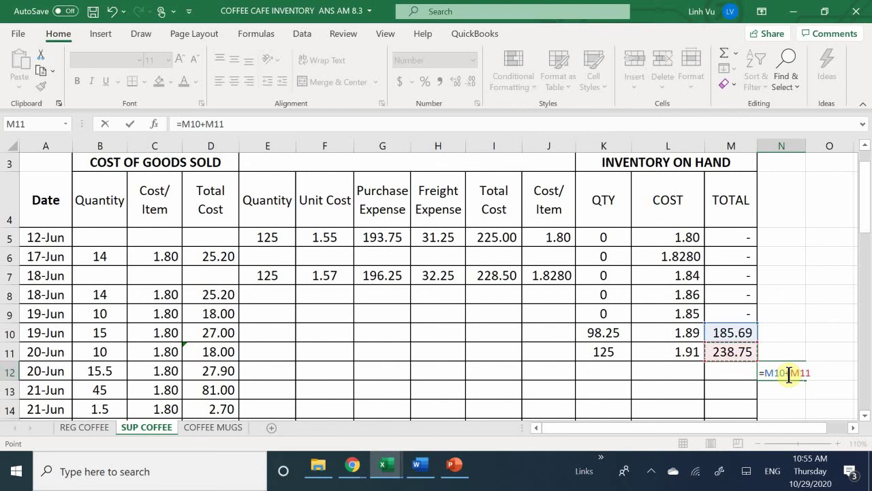
key("Return")
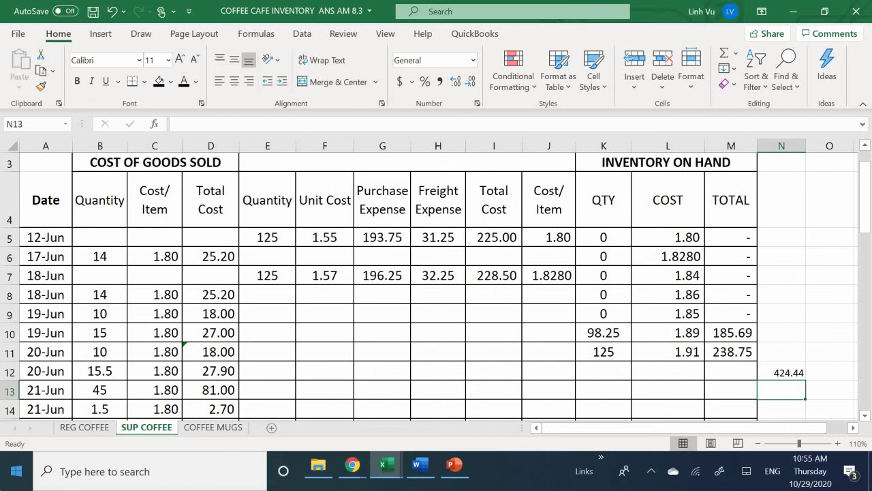
- On the REG COFFEE sheet, enter the 29 June purchase's freight expense of 31.25 in H32
left_click(89, 428)
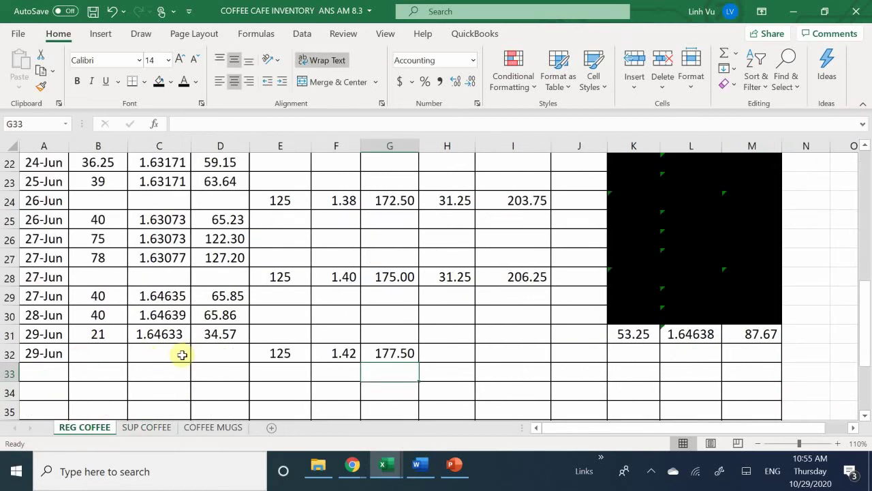
left_click(452, 352)
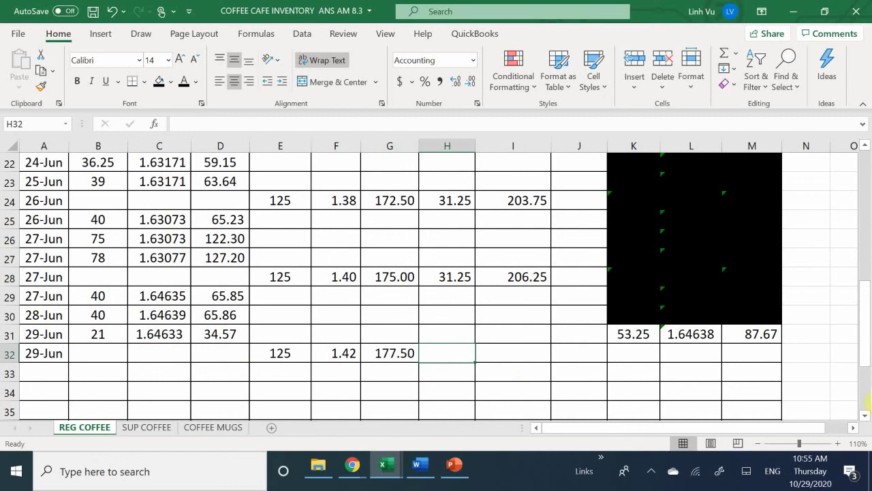
type("31.25")
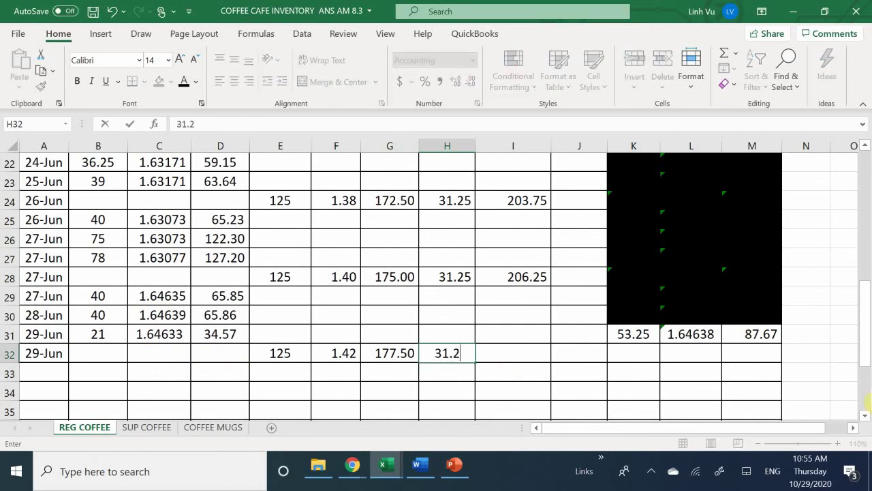
key("Tab")
- Calculate the regular coffee purchase's total cost in I32 with the formula =G32+H32
type("=")
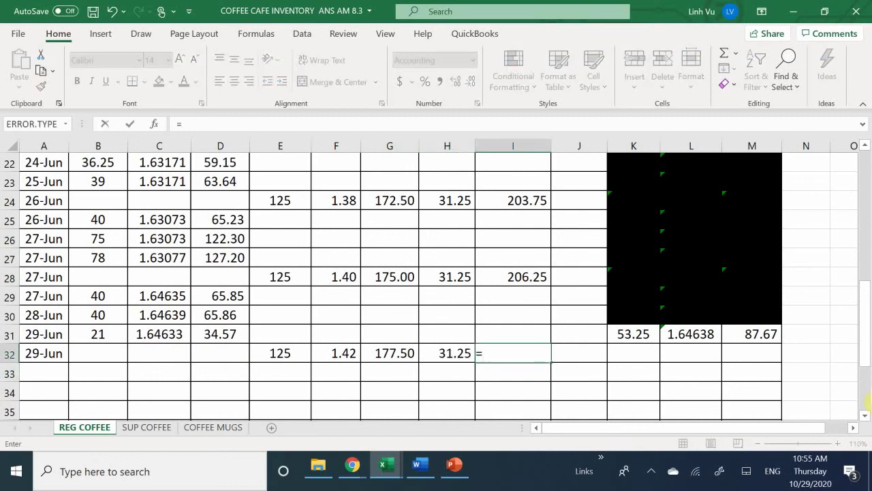
key("Left")
key("Left")
type("+")
key("Left")
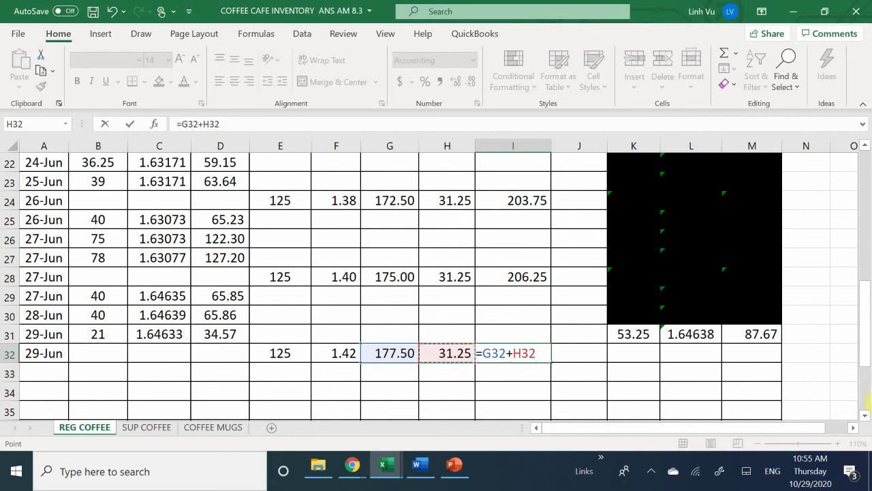
key("Return")
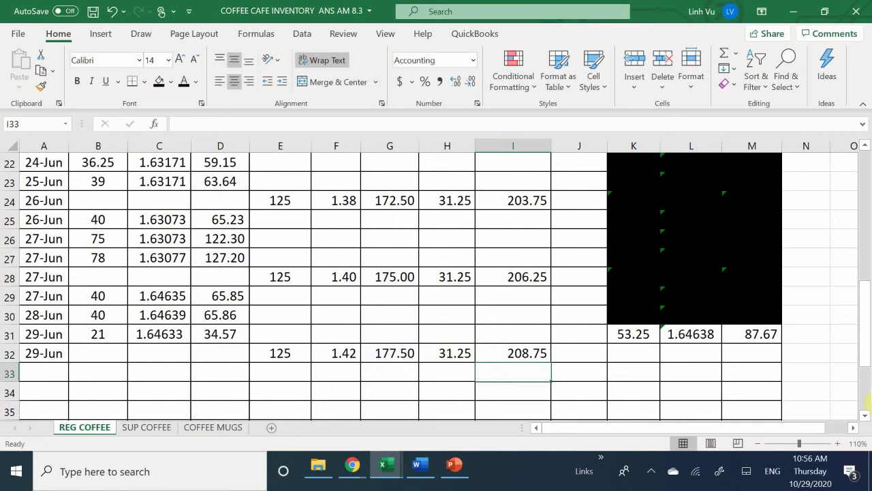
- Calculate the regular coffee quantity on hand in K32 with the formula =K31+E32
left_click(629, 359)
type("=")
key("Up")
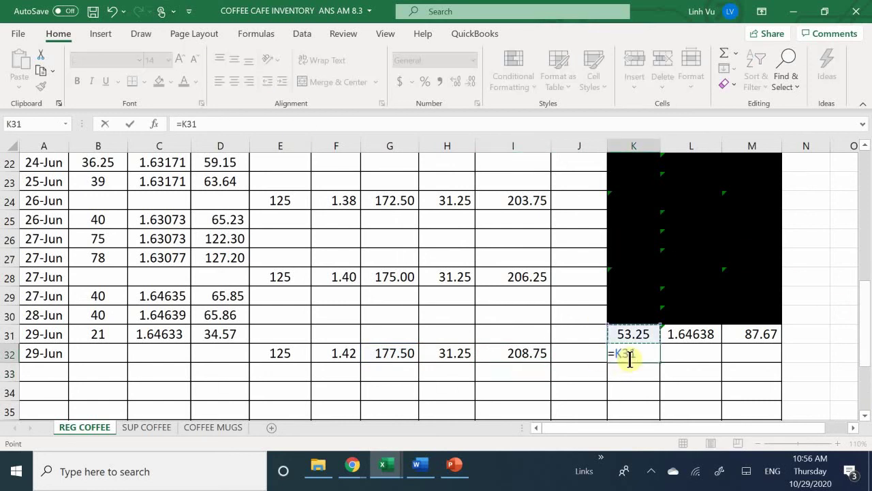
type("+")
key("Left")
key("Left")
key("Left")
key("Left")
key("Left")
key("Left")
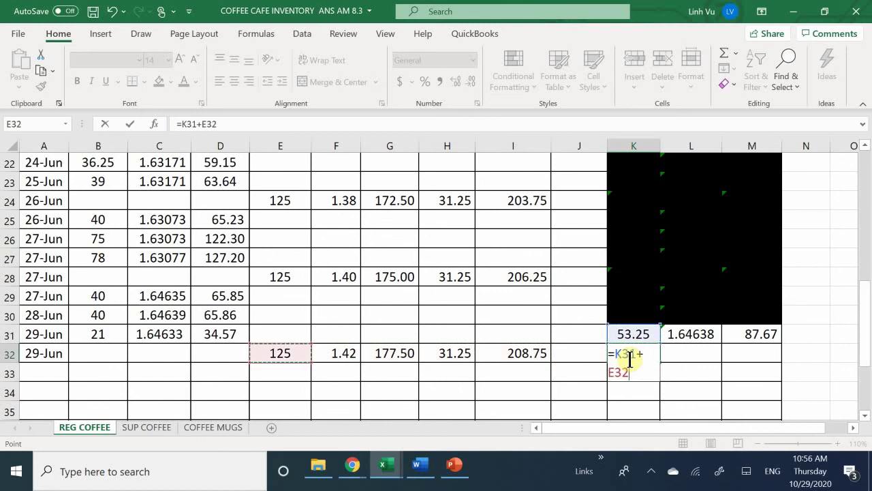
key("Return")
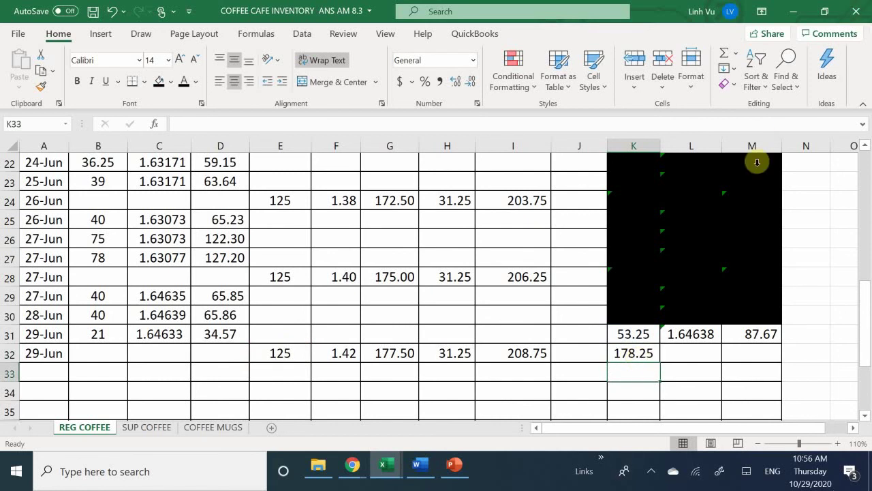
- Calculate the regular coffee inventory total in M32 with the formula =M31+I32
left_click(749, 352)
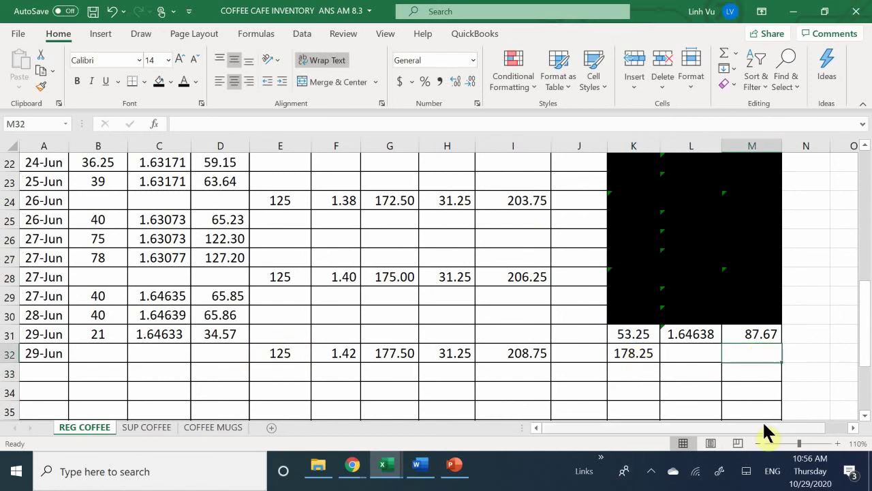
key("F2")
type("=")
key("Up")
type("+")
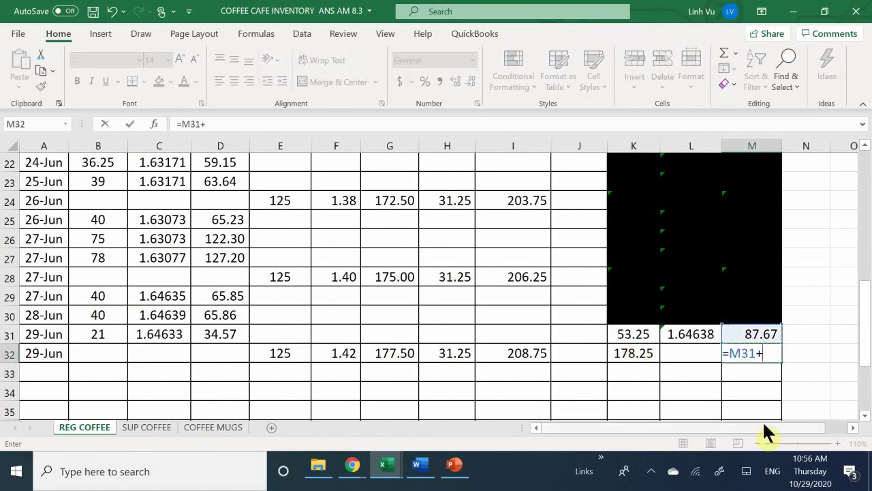
key("Left")
key("Left")
key("Left")
key("Left")
key("Return")
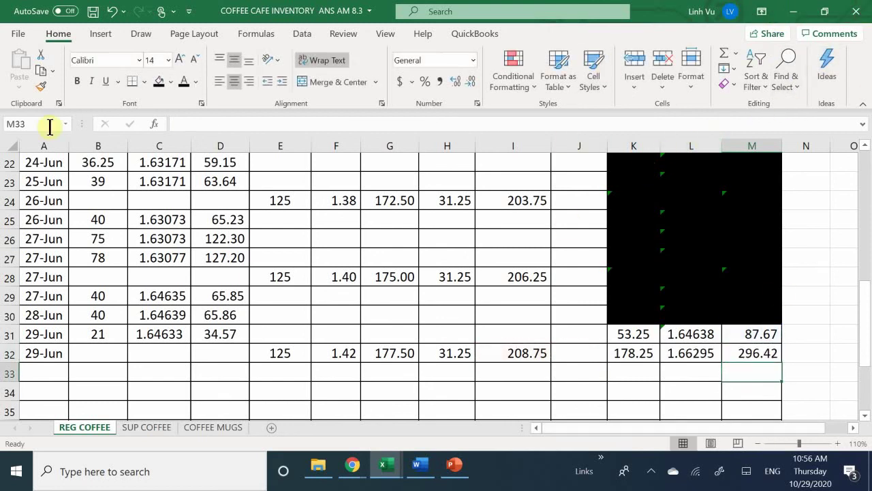
- Black out the superseded inventory-on-hand cells K31:M31 with a black fill
left_click_drag(632, 334, 758, 334)
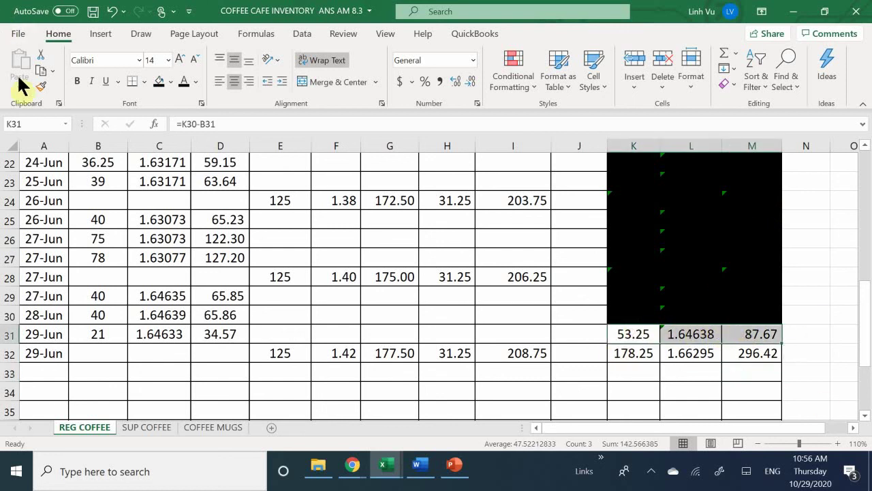
left_click(160, 84)
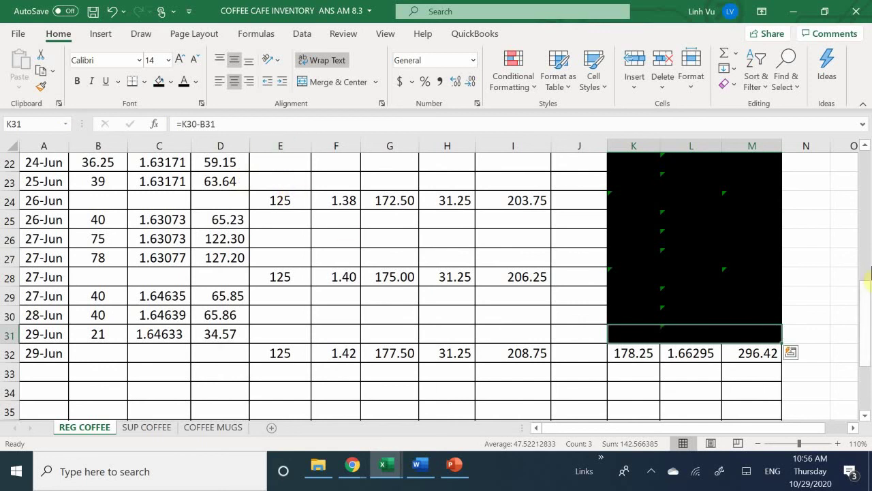
left_click(691, 373)
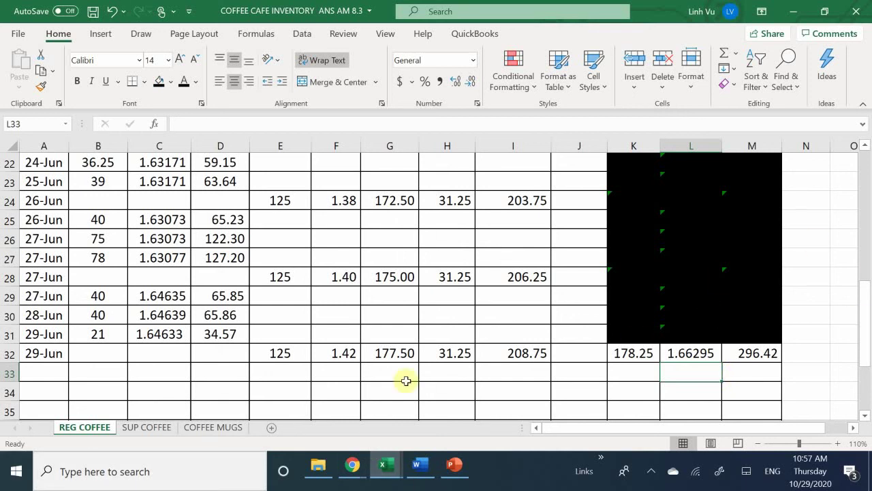
- Compare the scenario document's Atlas Coffee Importers and Freight Line invoices with the 29 June entries in the general journal
mouse_move(384, 475)
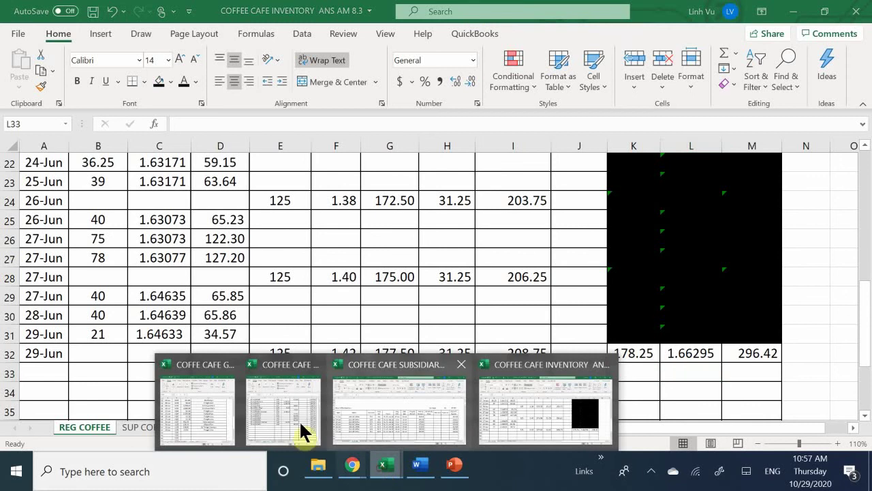
left_click(218, 416)
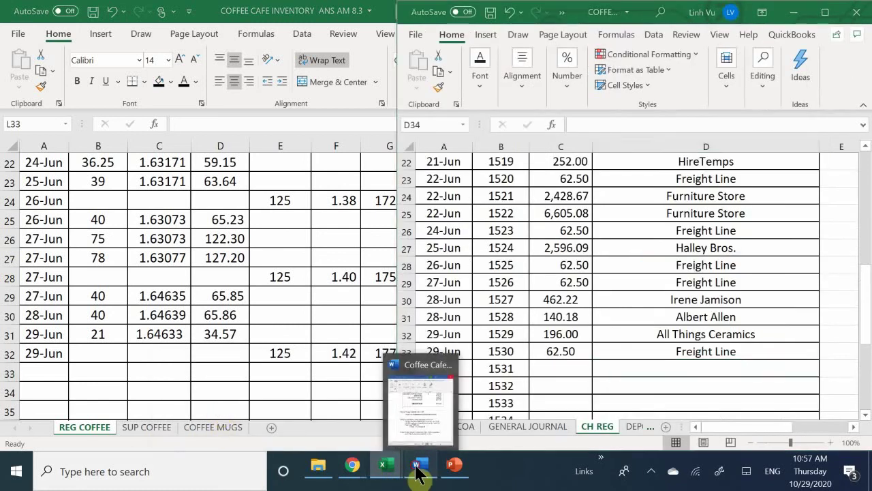
left_click(418, 466)
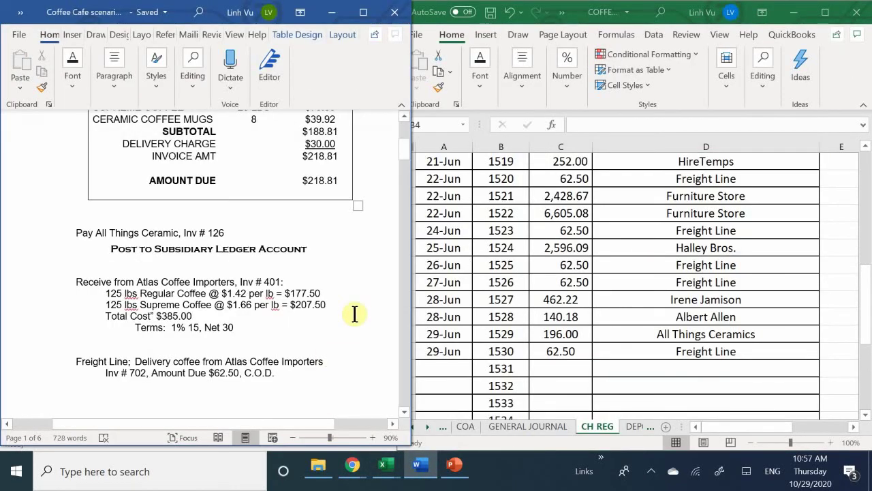
left_click(499, 431)
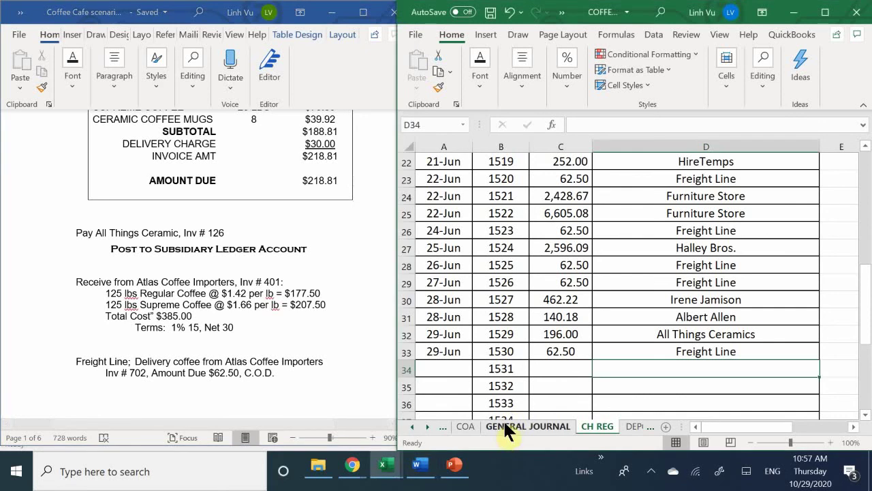
left_click(505, 424)
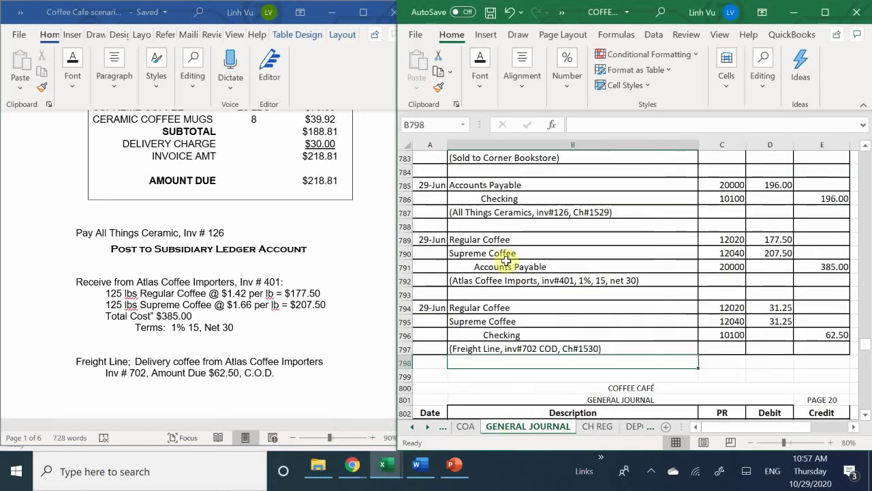
left_click(463, 386)
left_click(468, 310)
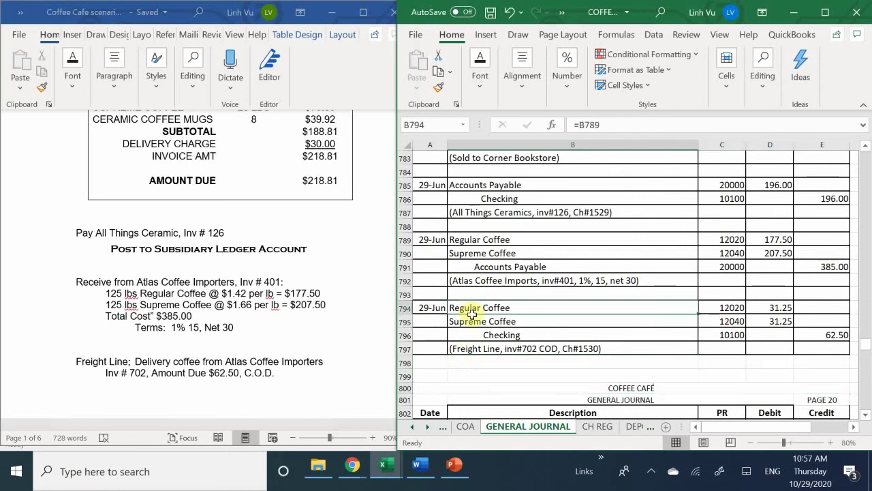
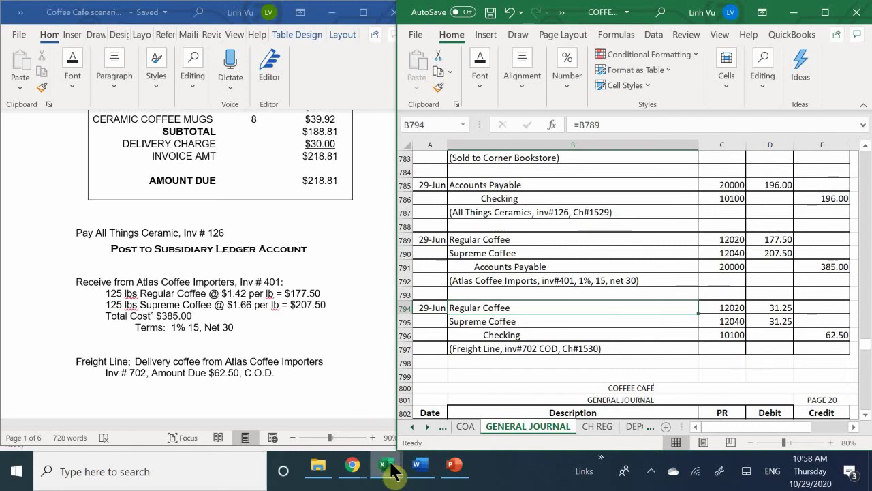
- Open the ledger workbook's ASSETS sheet beside the general journal and locate the Regular Coffee account's 29 June postings
mouse_move(392, 471)
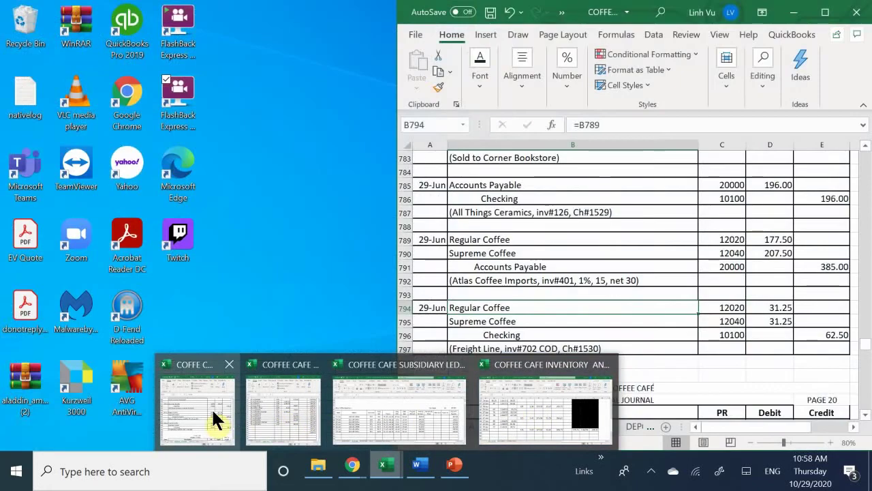
left_click(211, 407)
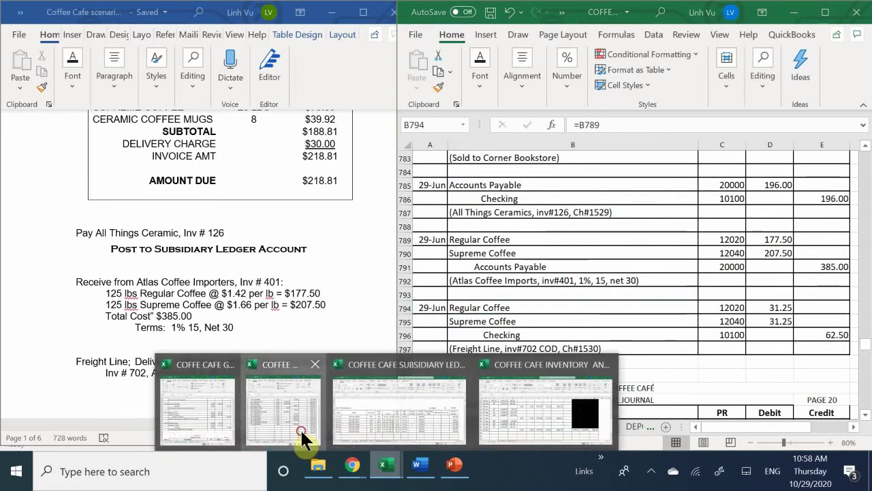
left_click(300, 428)
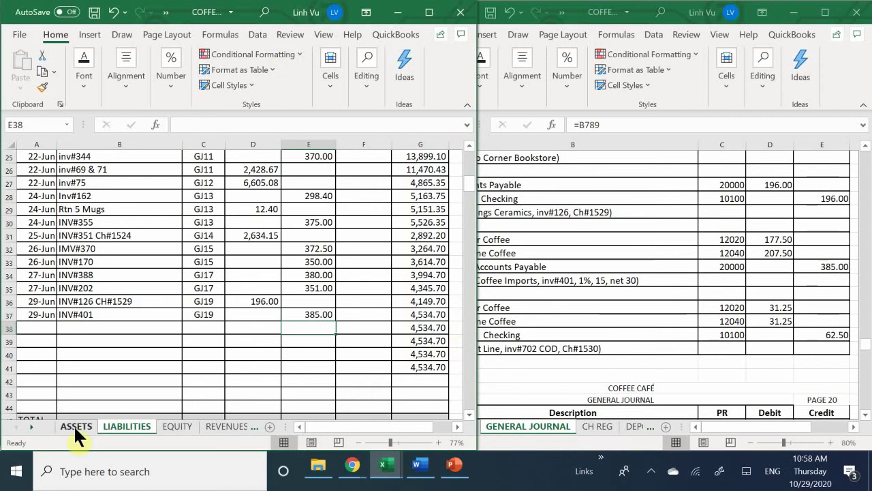
left_click(83, 355)
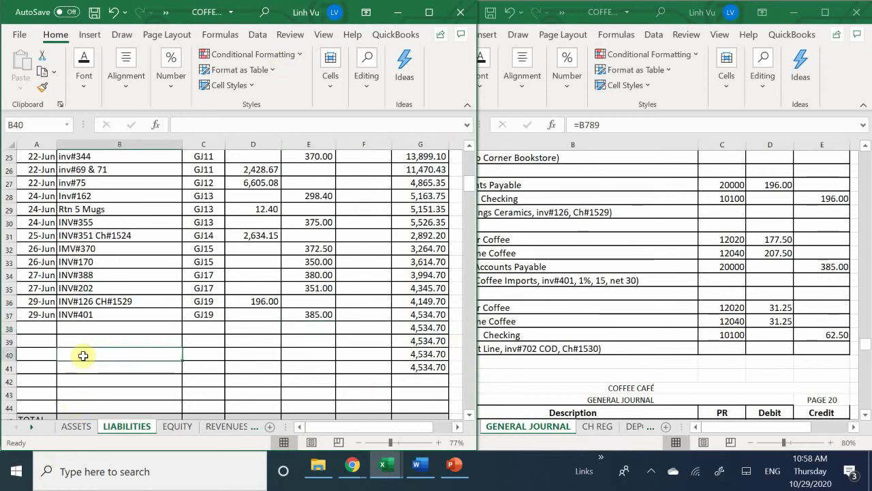
scroll(83, 355, "down", 3)
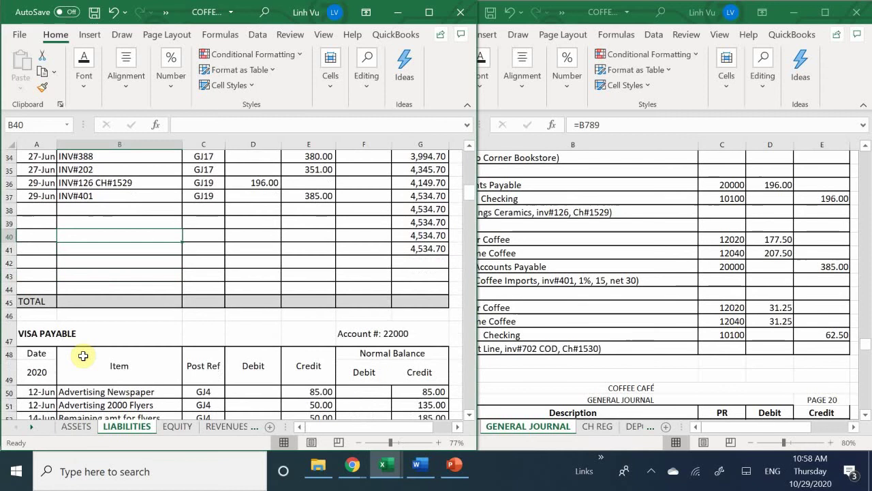
left_click(75, 424)
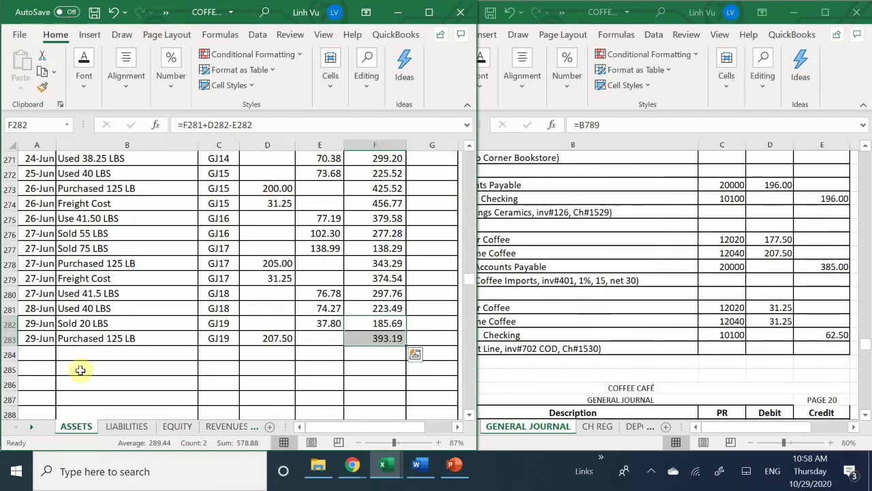
scroll(80, 370, "up", 13)
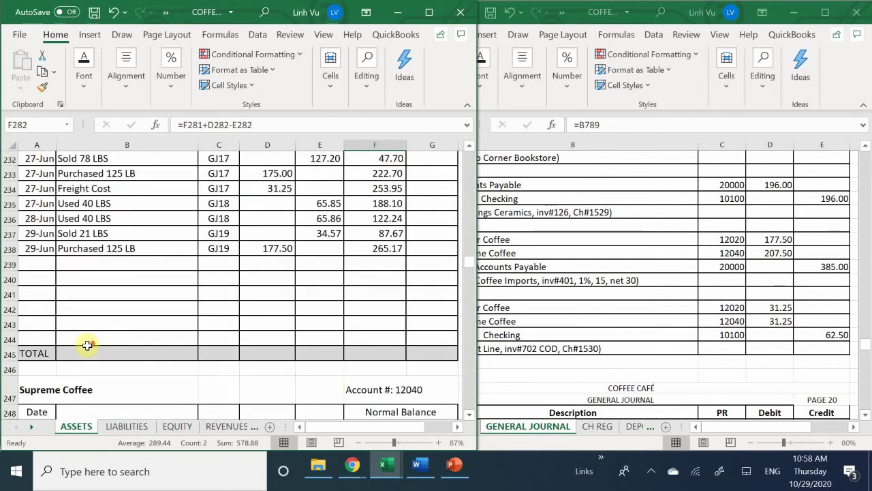
- In the first empty row of the Regular Coffee ledger, enter the date 6/29 and the item Freight Cost
scroll(87, 345, "up", 12)
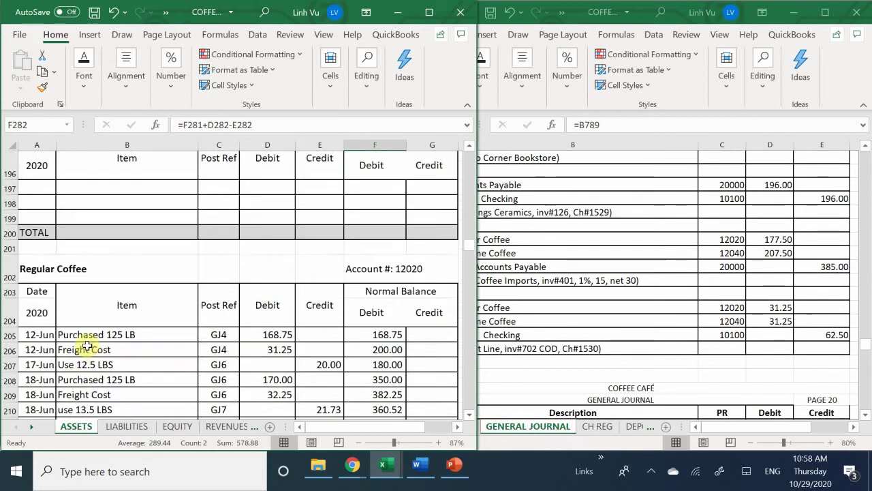
scroll(83, 340, "down", 9)
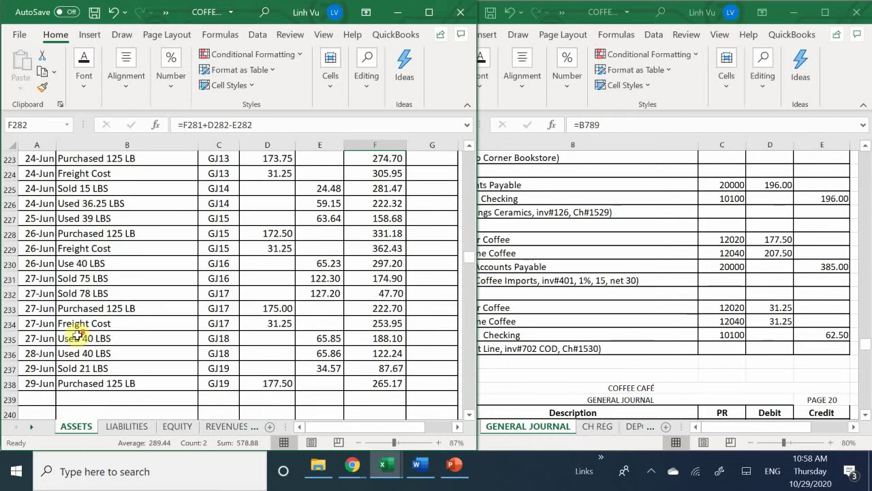
scroll(78, 334, "down", 1)
left_click(34, 354)
type("6")
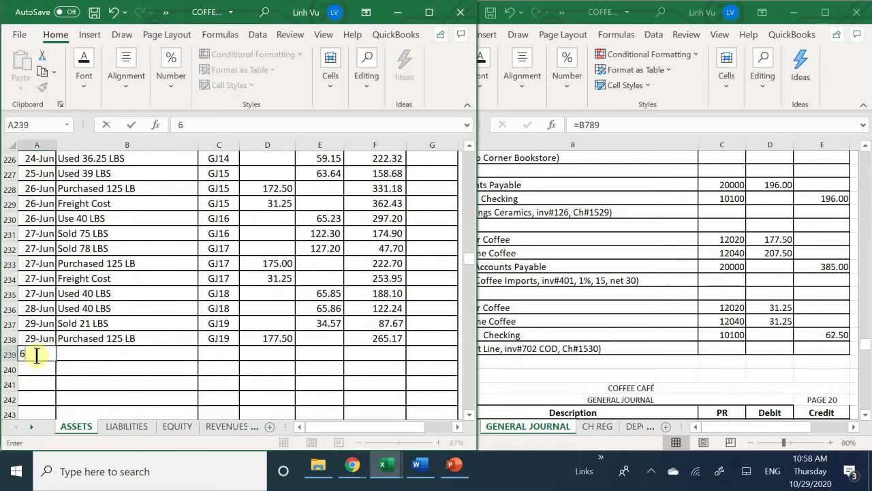
type("/29")
key("Return")
key("Up")
key("Right")
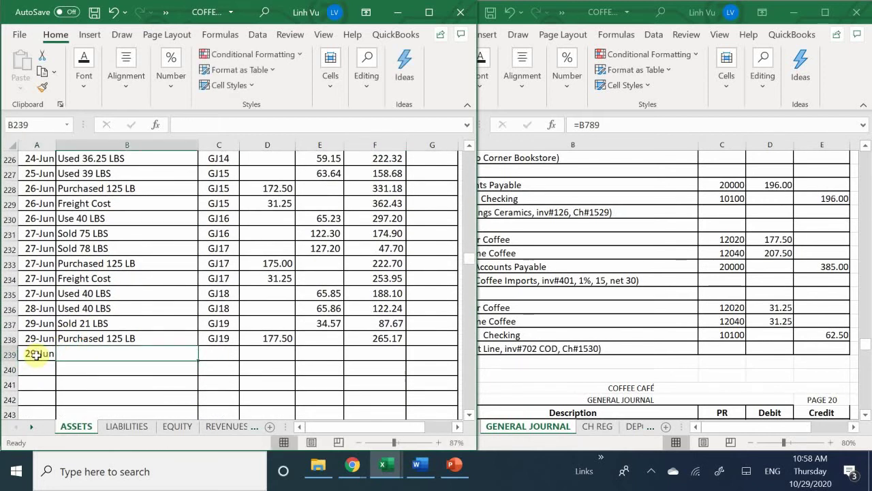
type("freight Cost")
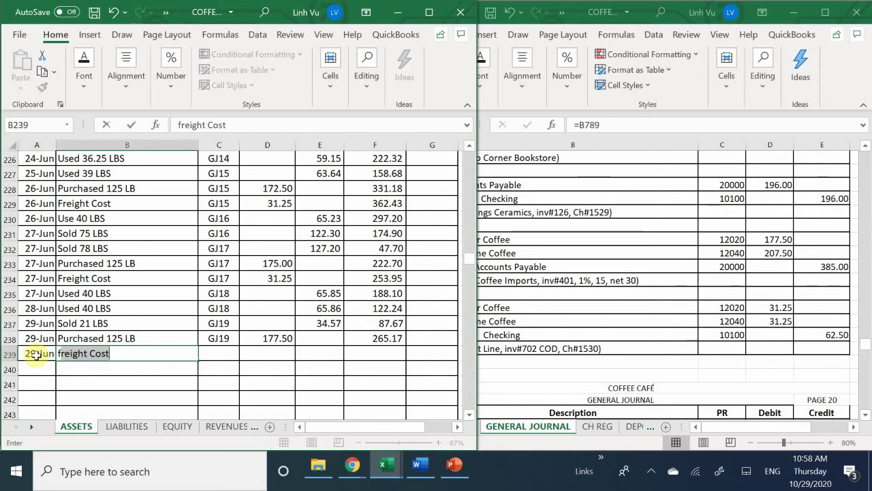
key("Tab")
- Give the Regular Coffee freight entry the post reference GJ19 and a debit of 31.25
type("G")
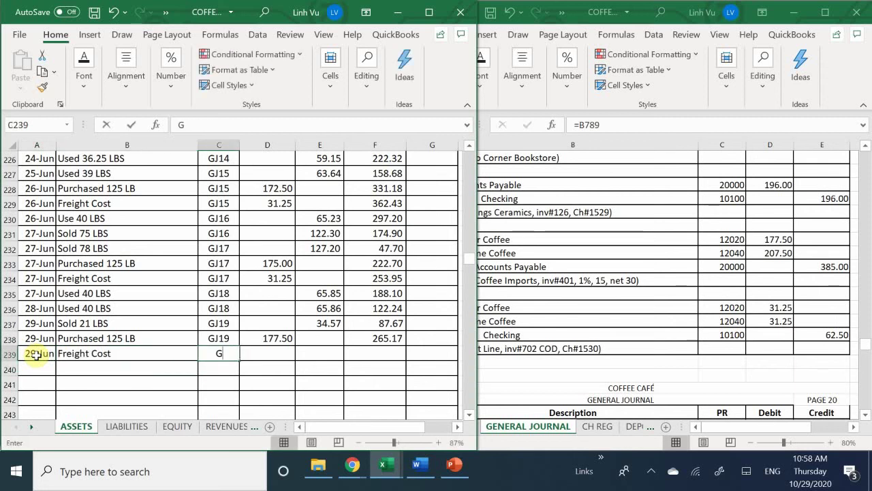
type("J19")
key("Tab")
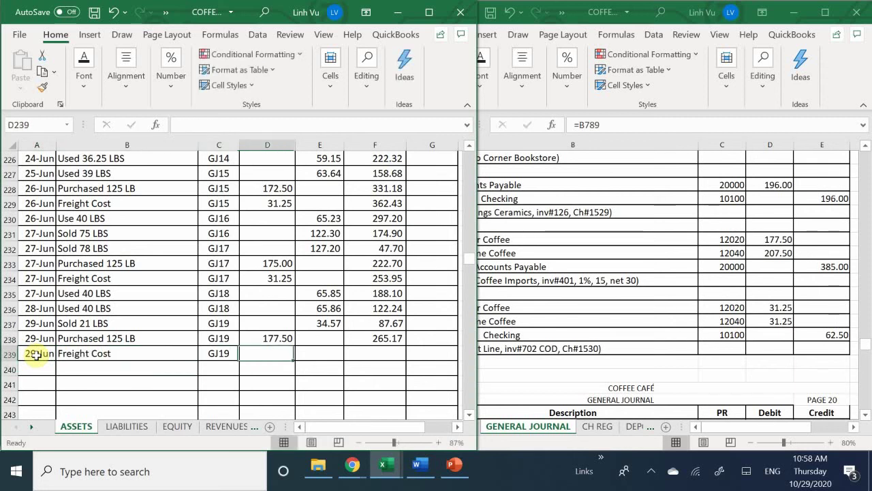
type("31.25")
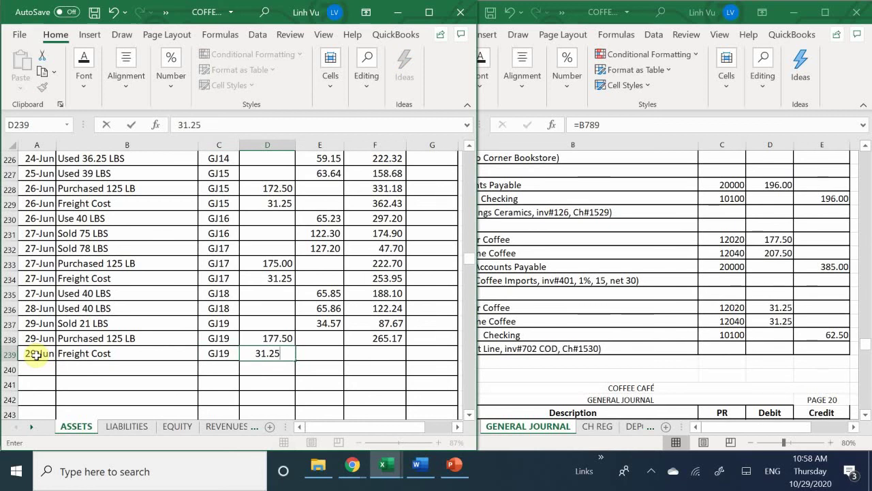
key("Return")
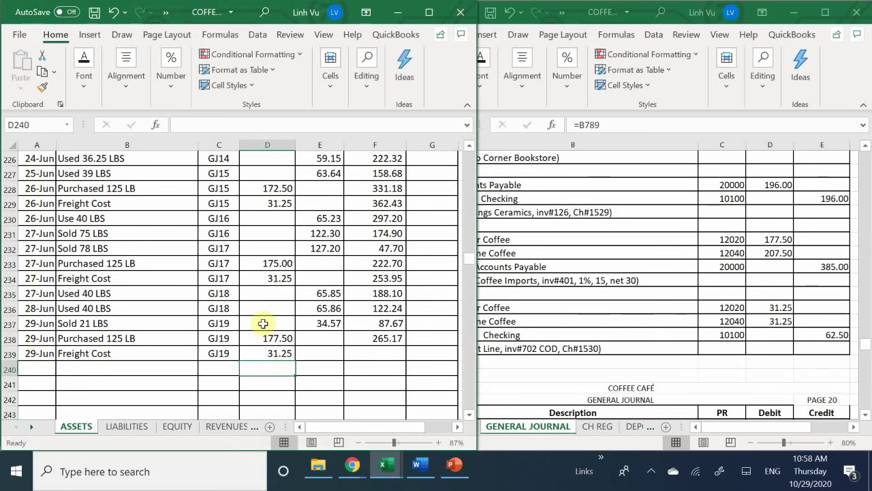
- Extend the Regular Coffee running debit balance formula from F238 down to the freight cost row
left_click(362, 339)
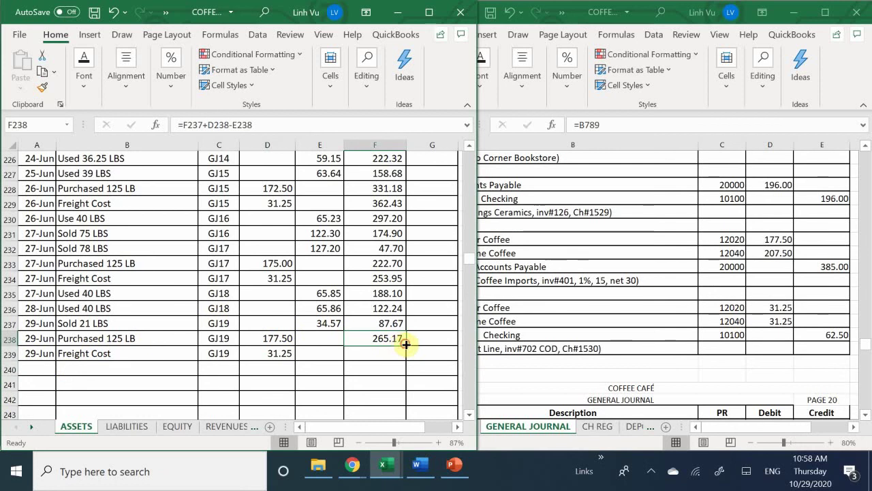
left_click_drag(406, 344, 403, 362)
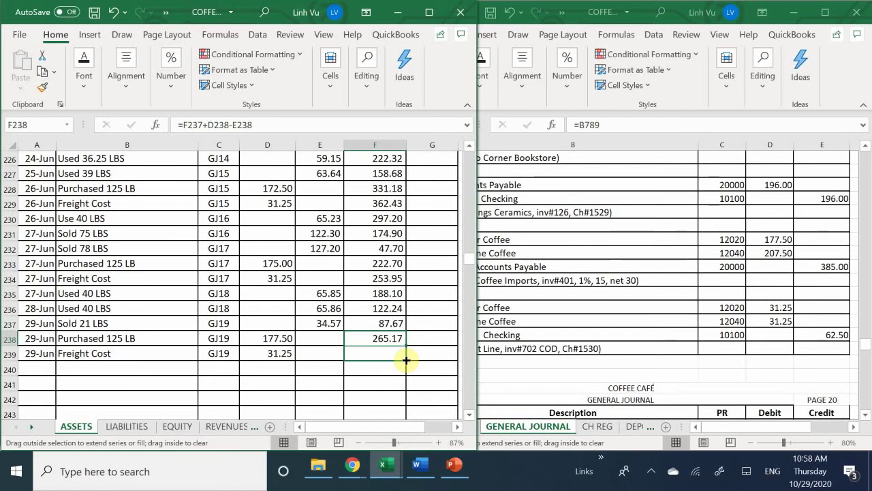
left_click_drag(405, 360, 405, 361)
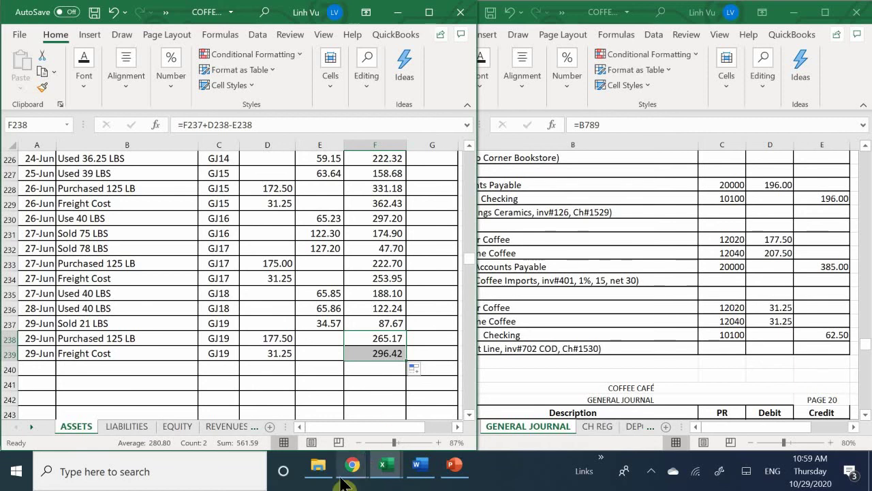
mouse_move(382, 461)
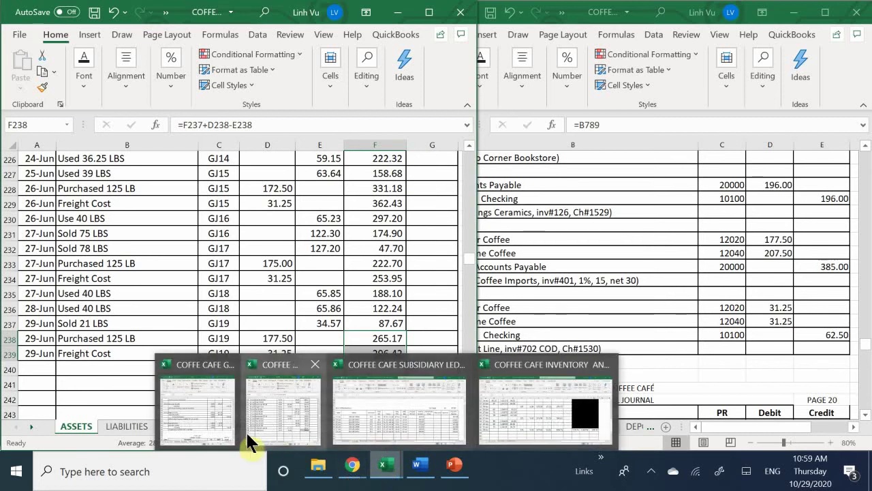
mouse_move(520, 417)
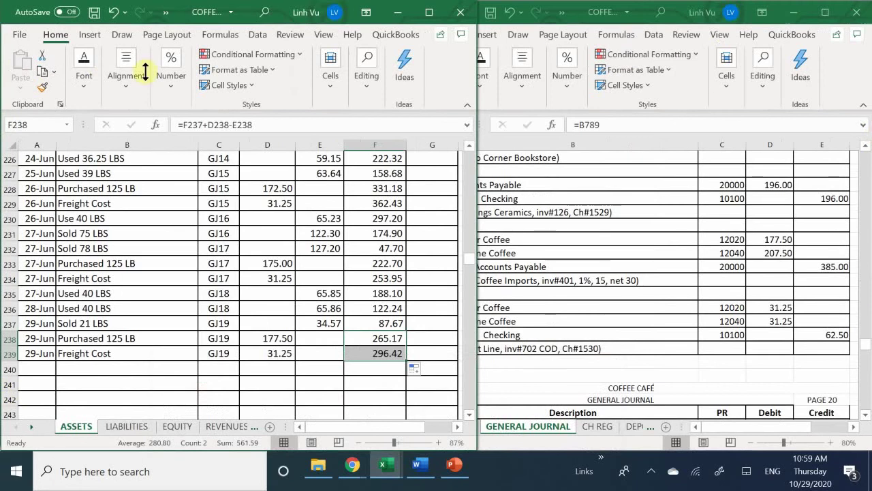
- In the first empty row of the Supreme Coffee ledger, enter the date 6/29 and the item Freight Cost
left_click(116, 382)
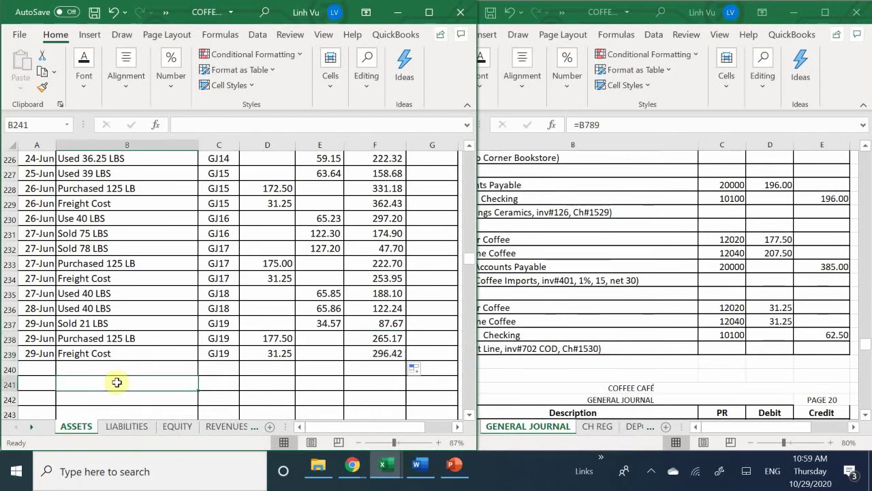
scroll(117, 383, "down", 10)
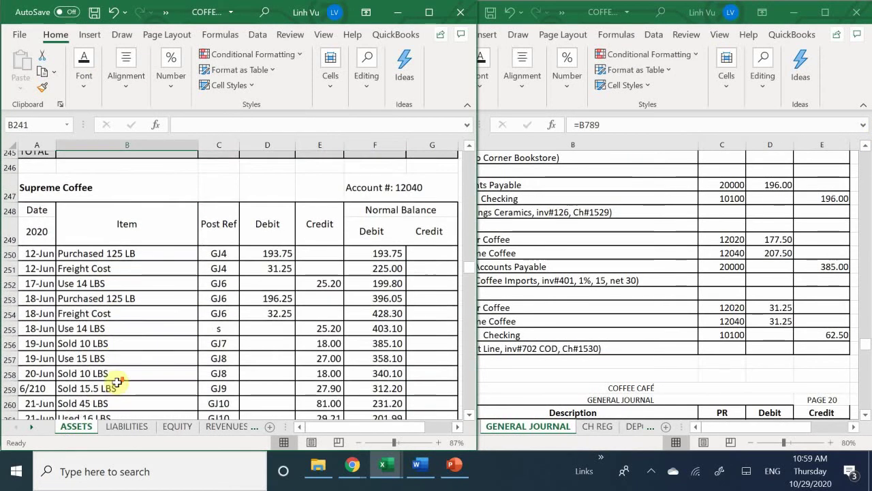
scroll(116, 383, "down", 7)
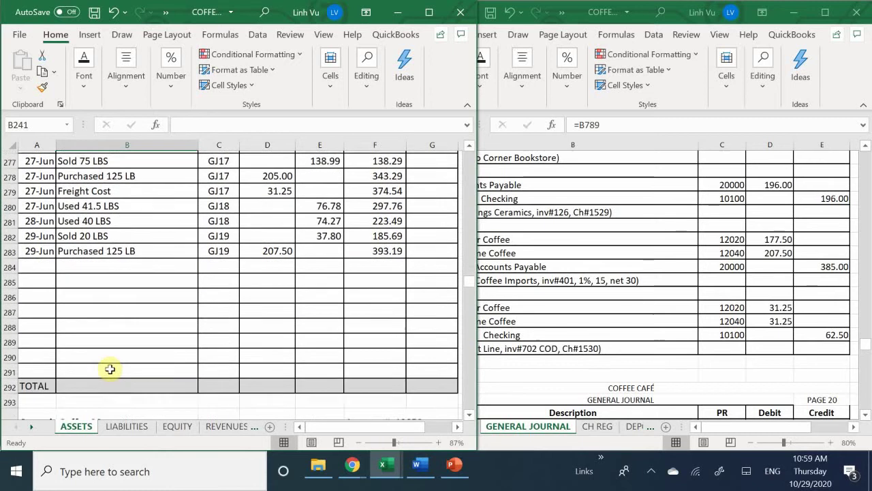
left_click(35, 263)
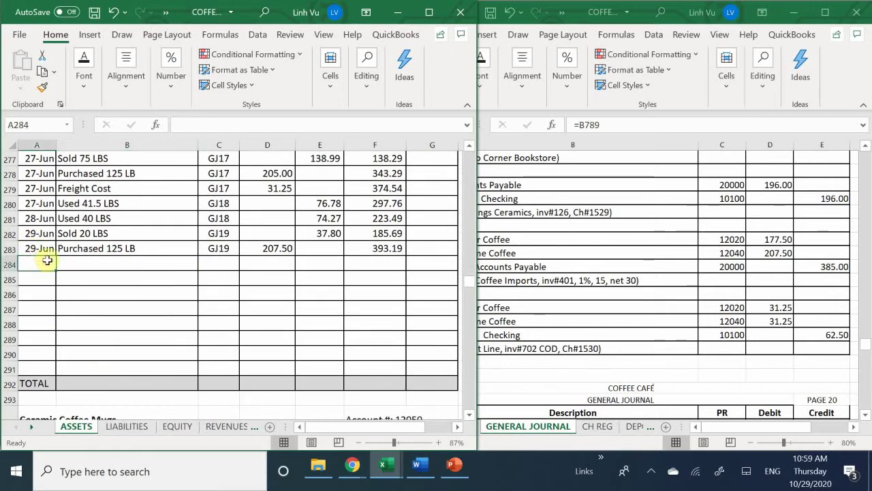
type("6/29")
key("Return")
key("Right")
key("Up")
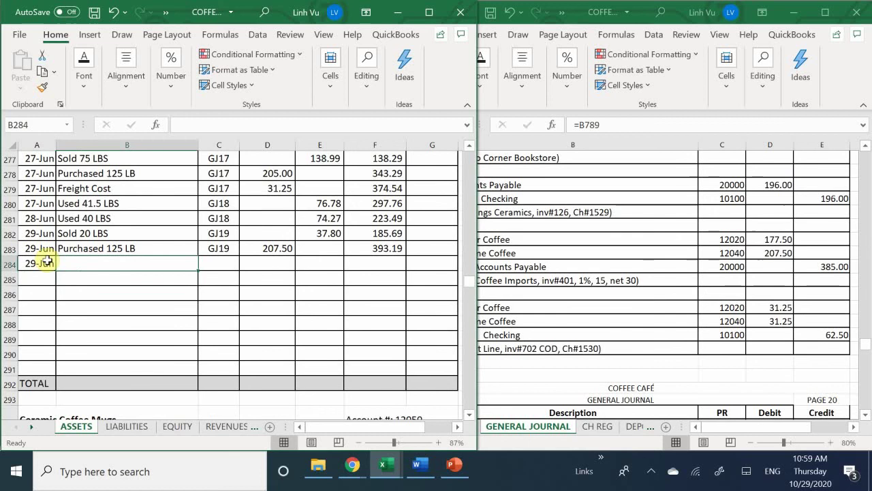
type("Freight Cost")
key("Tab")
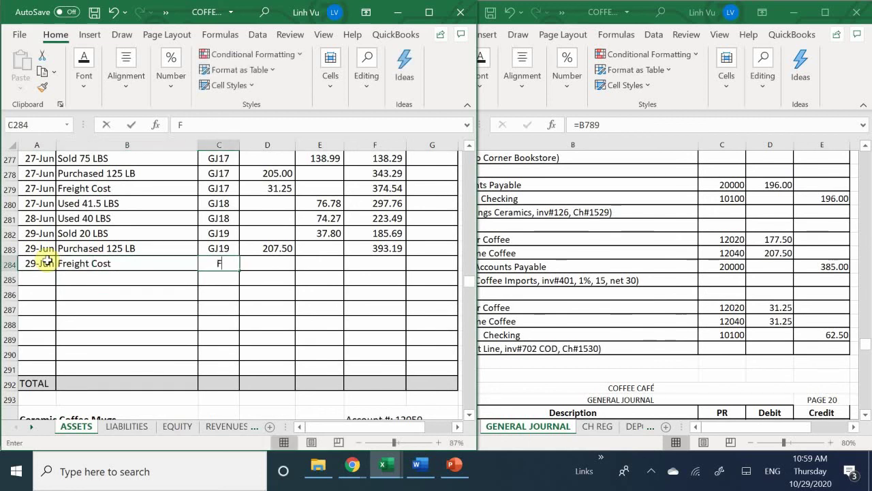
- Give the Supreme Coffee freight entry the post reference GJ19 and a debit of 31.25
type("F")
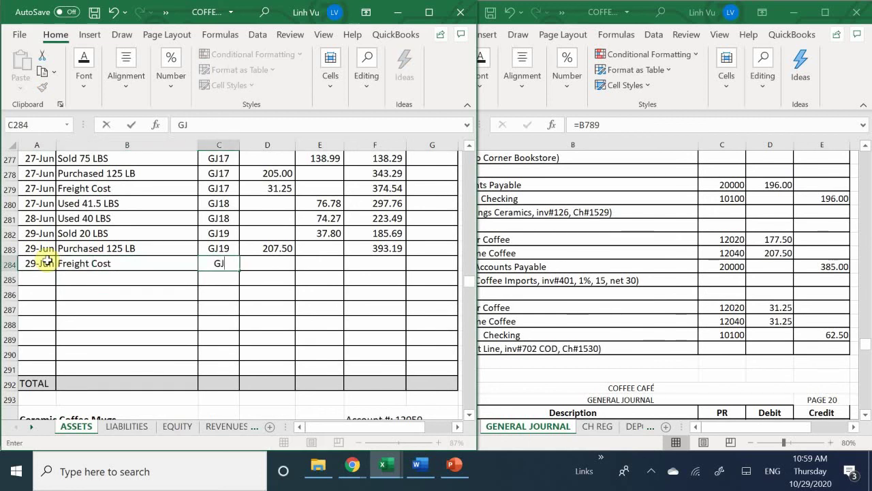
type("J19")
key("Tab")
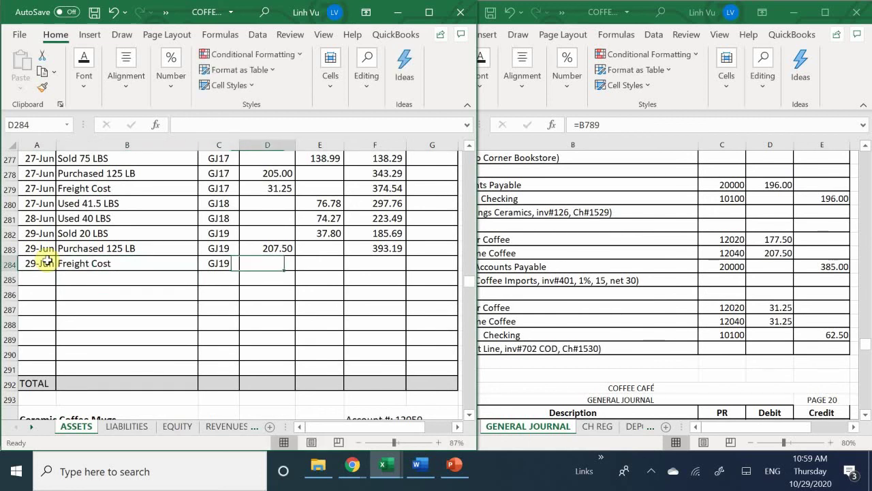
type("31.25")
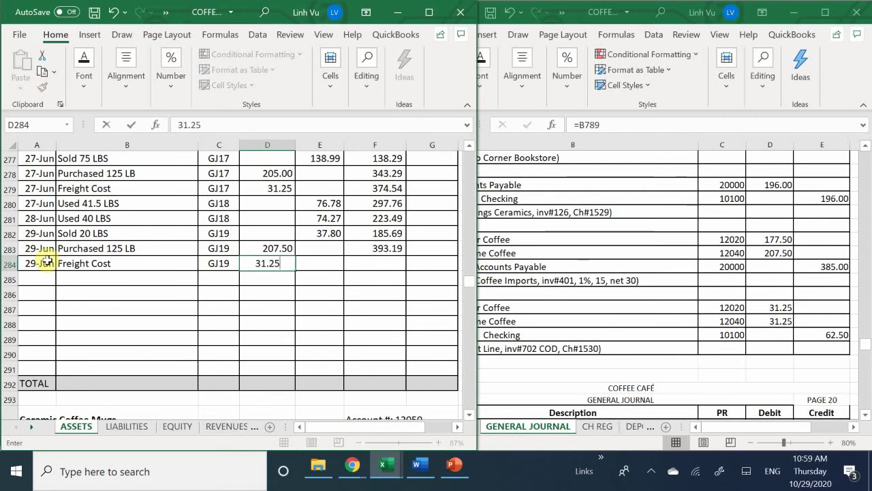
key("Down")
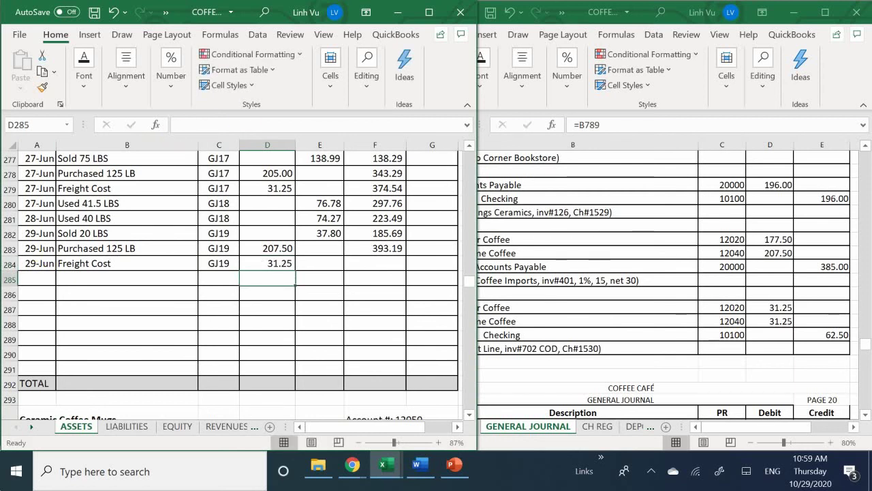
- Extend the Supreme Coffee running debit balance formula from F283 down to the freight cost row
left_click(383, 246)
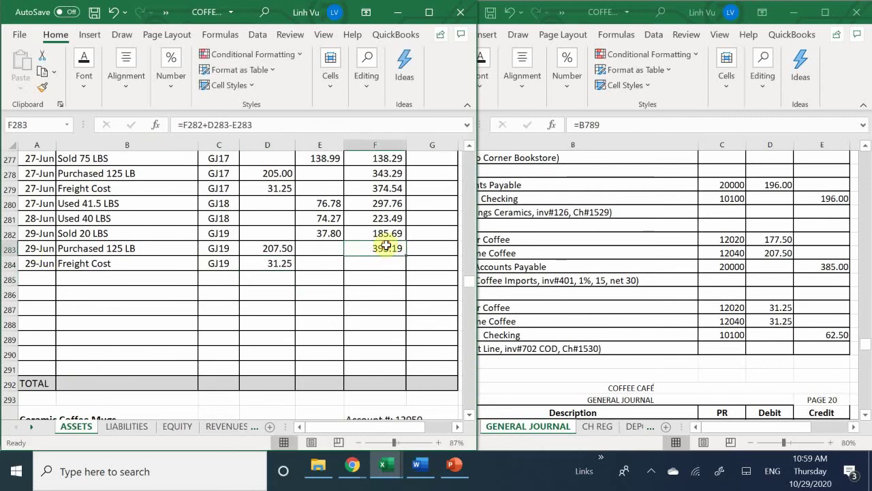
left_click_drag(405, 256, 407, 270)
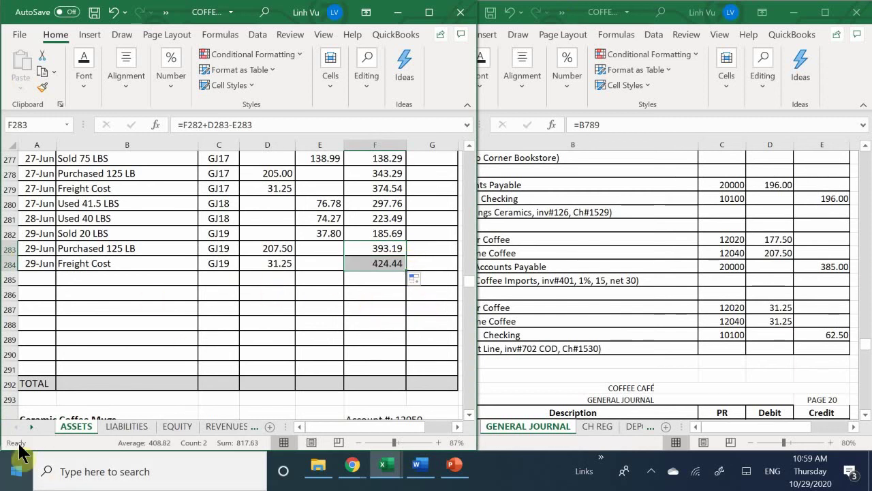
left_click(117, 342)
- Enter the date 6/29 in the first undated row of the Checking account ledger, below the INV#126 CH#1529 entry
scroll(118, 341, "up", 20)
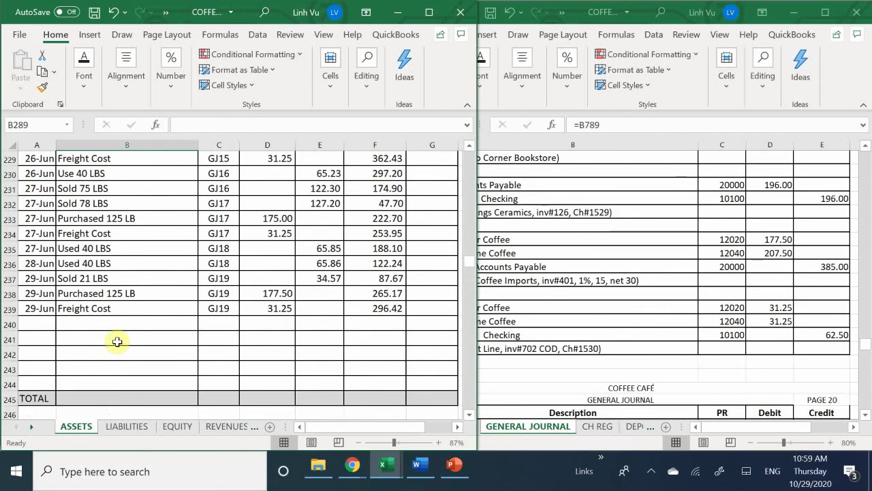
scroll(117, 341, "up", 20)
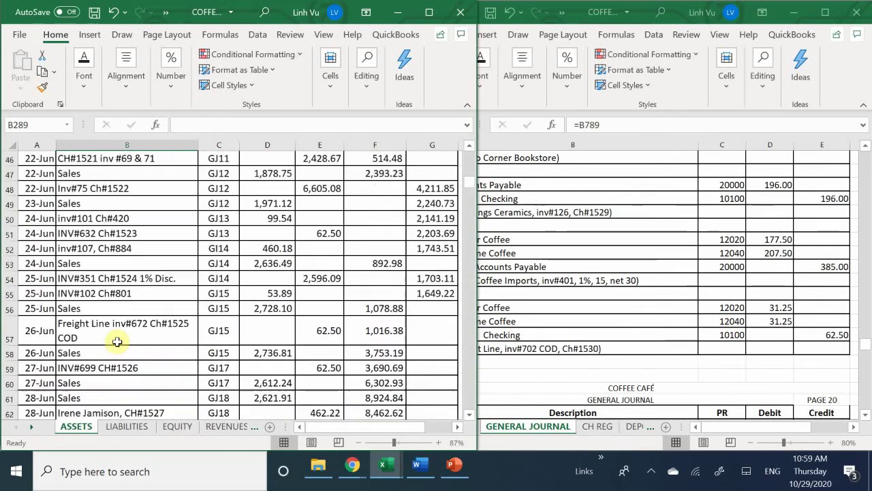
scroll(118, 341, "down", 6)
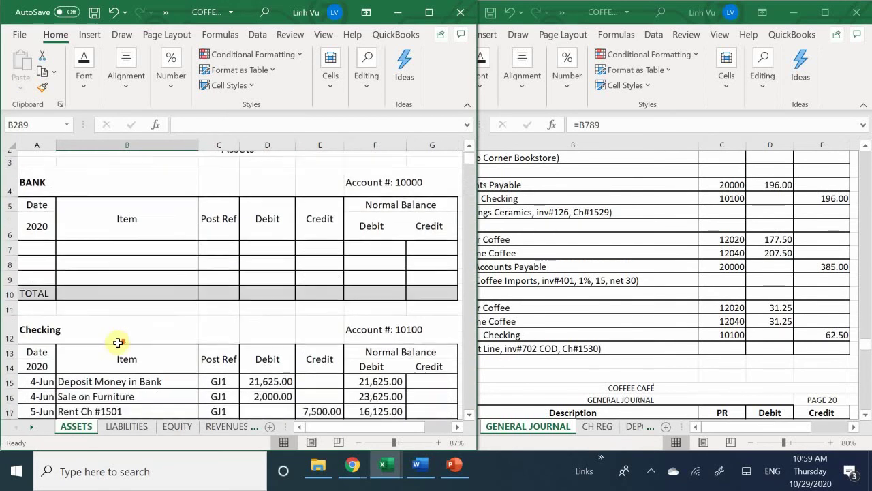
scroll(120, 352, "down", 7)
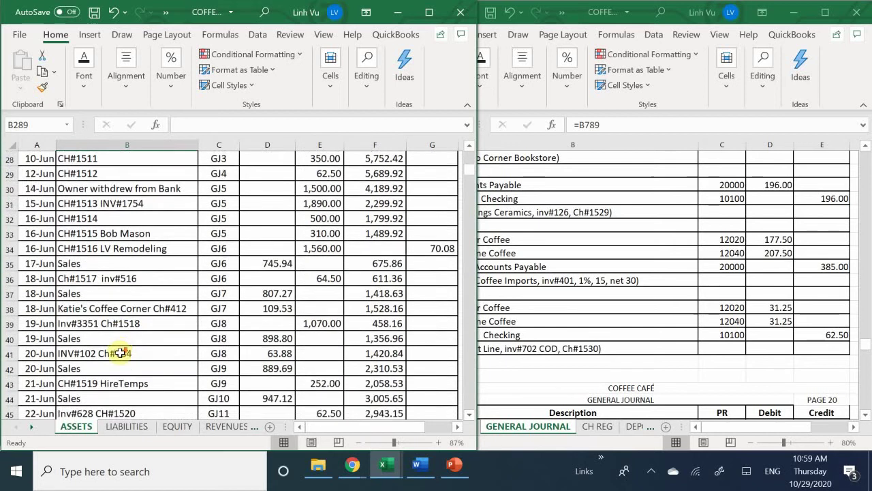
scroll(120, 353, "down", 5)
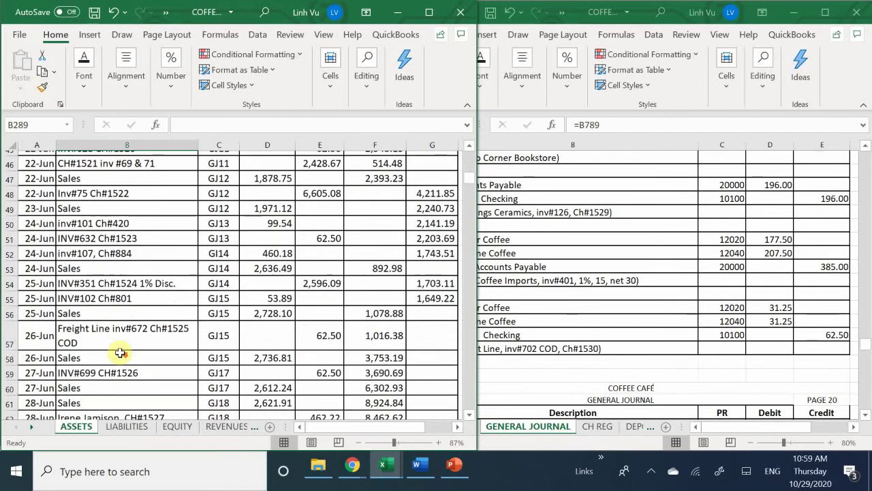
scroll(120, 353, "down", 1)
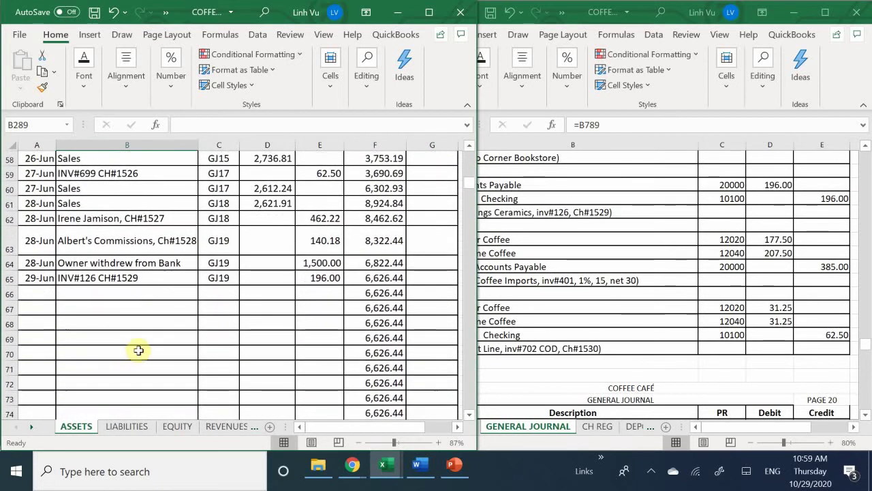
left_click(34, 294)
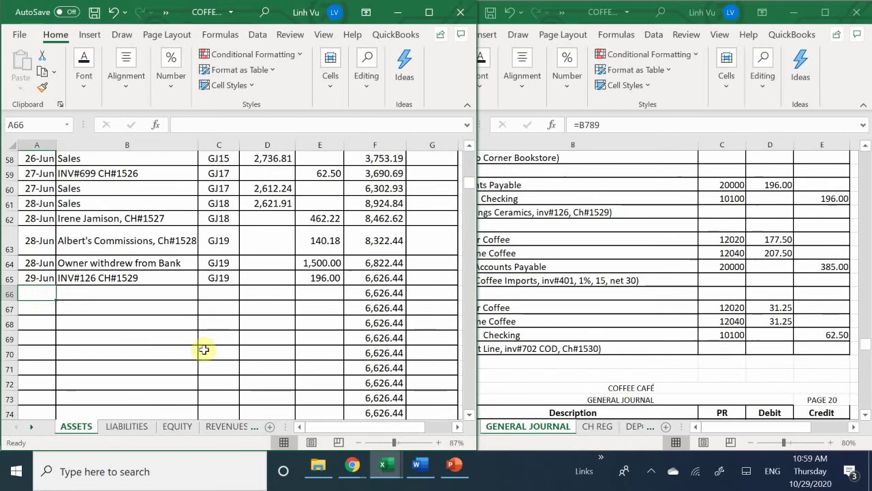
type("6/29")
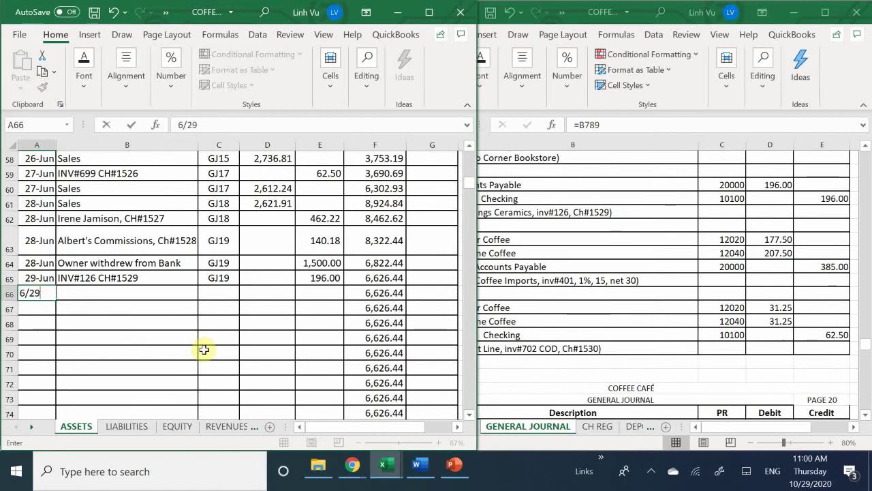
key("Tab")
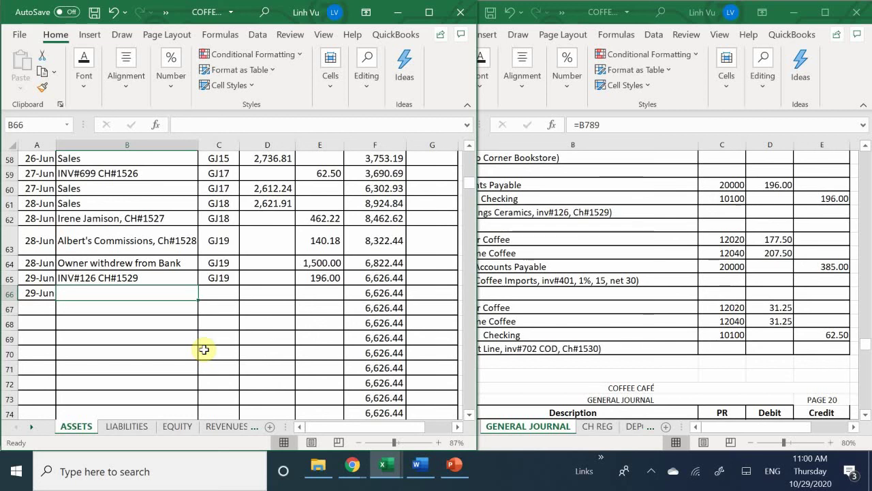
- Enter the item Freight Line INV#702 Ch#1530 for the new 29-Jun entry in the Checking ledger
type("Freight Line inv#672 Ch#1525 COD")
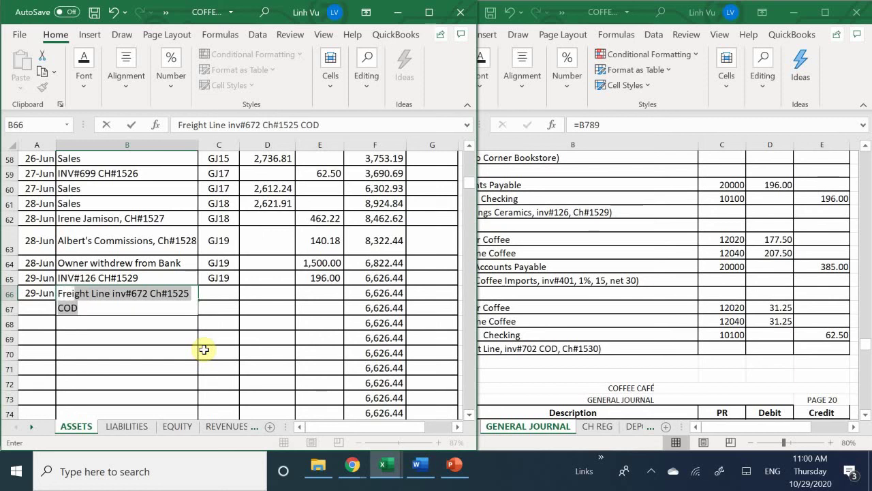
key("ctrl+shift+Right")
type("K")
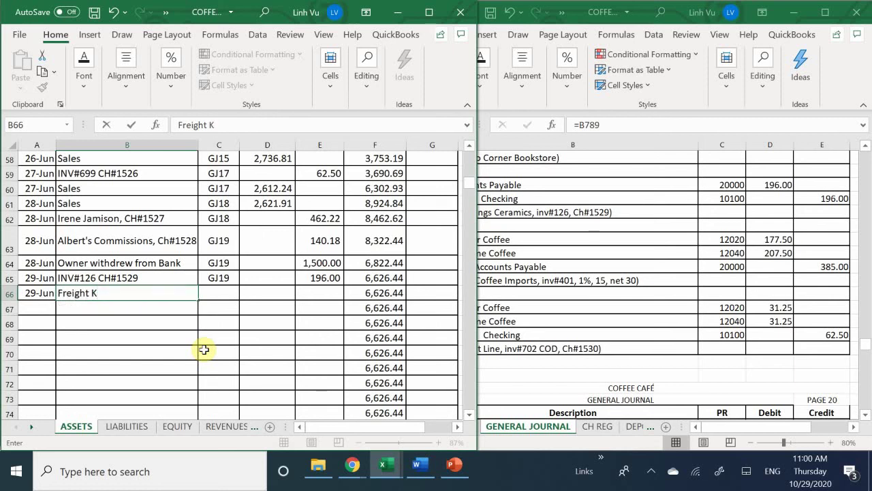
type("O")
type("L")
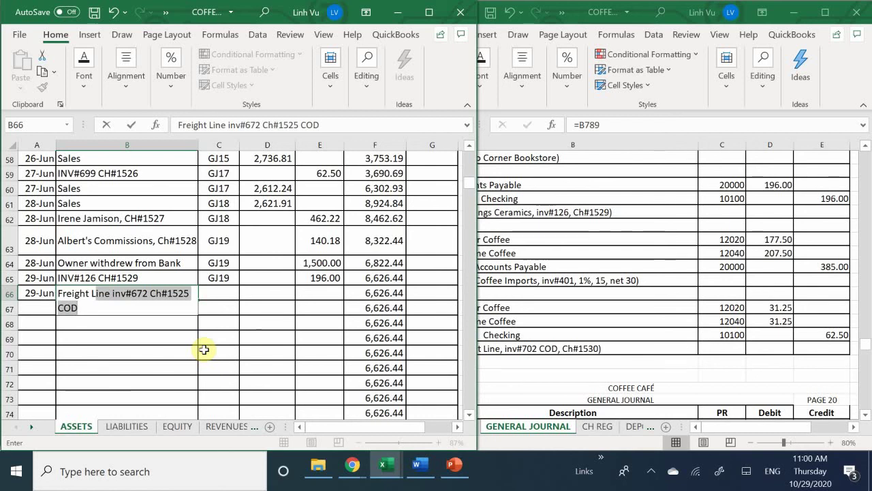
type("ine INCV")
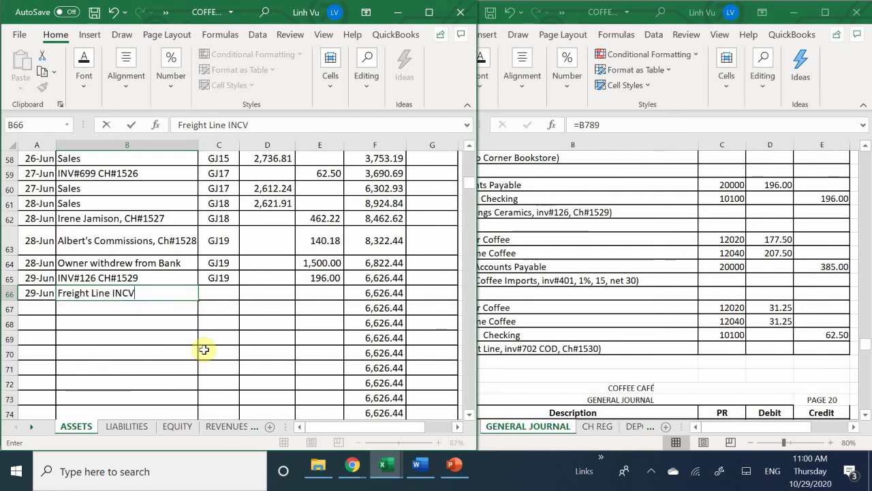
key("BackSpace")
key("BackSpace")
type("V@")
key("BackSpace")
type("#")
type("70")
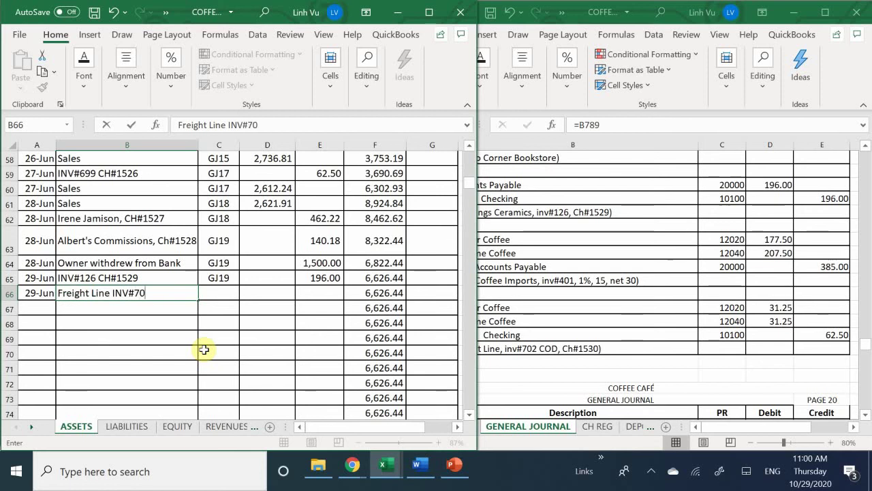
type("2 Ch#1530")
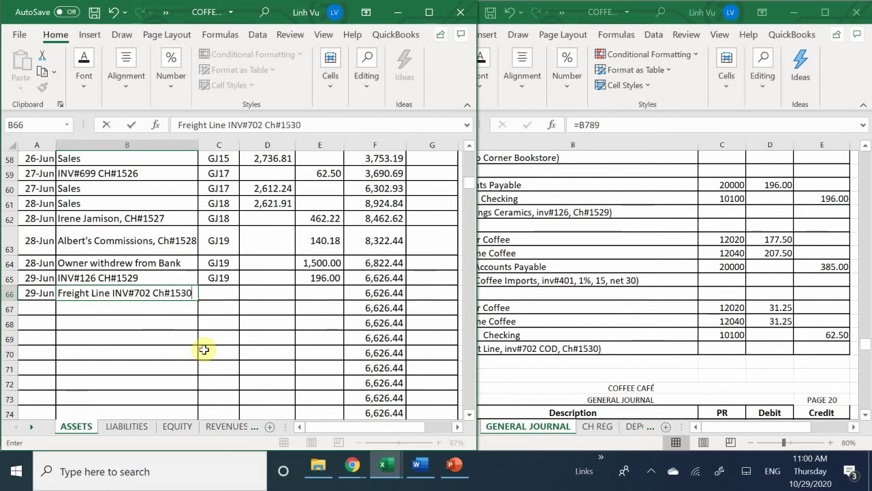
key("Return")
- Give the Checking ledger's Freight Line entry the post reference GJ19 and a credit of 62.50
key("Up")
key("Right")
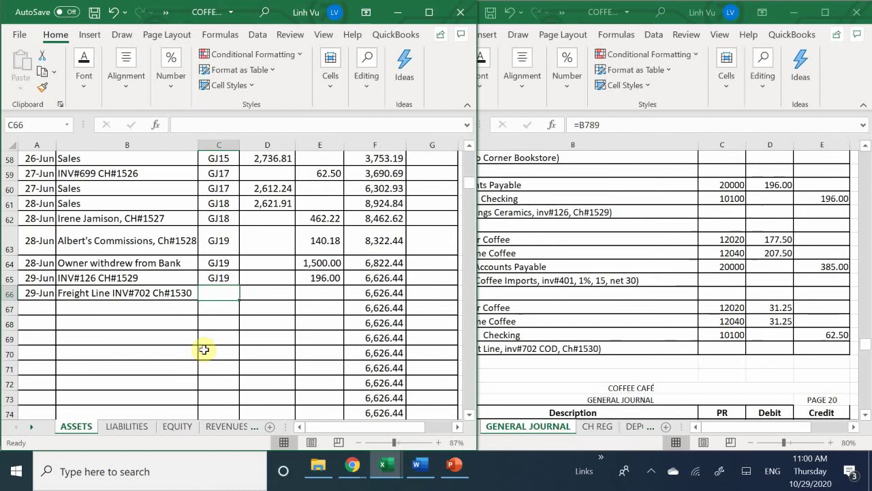
type("F2")
key("BackSpace")
type("GJ")
key("BackSpace")
key("BackSpace")
key("BackSpace")
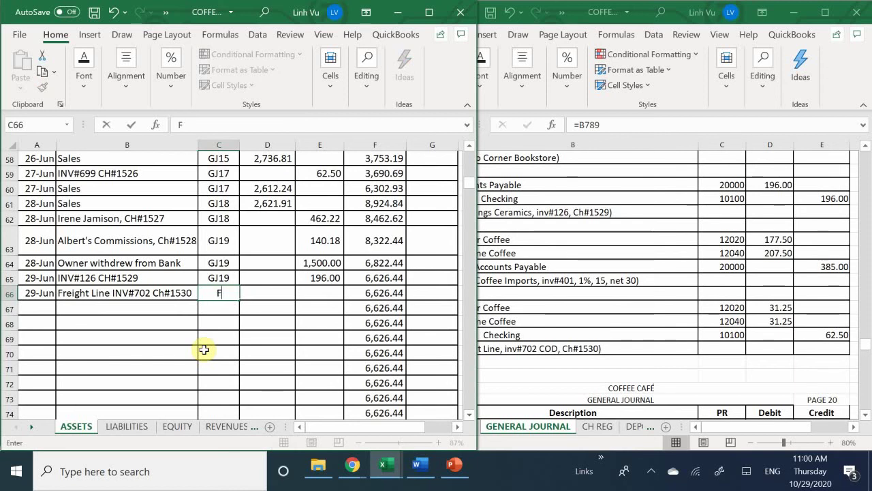
type("GJ19")
key("Tab")
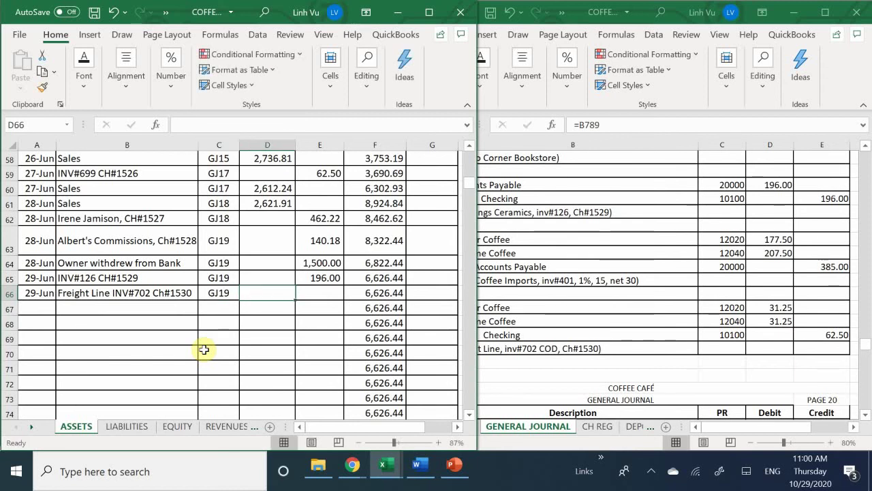
key("Tab")
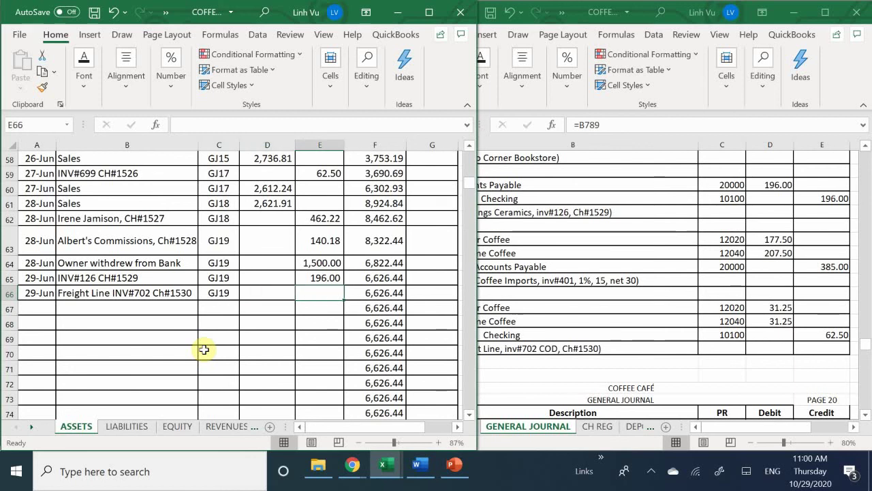
type("62.50")
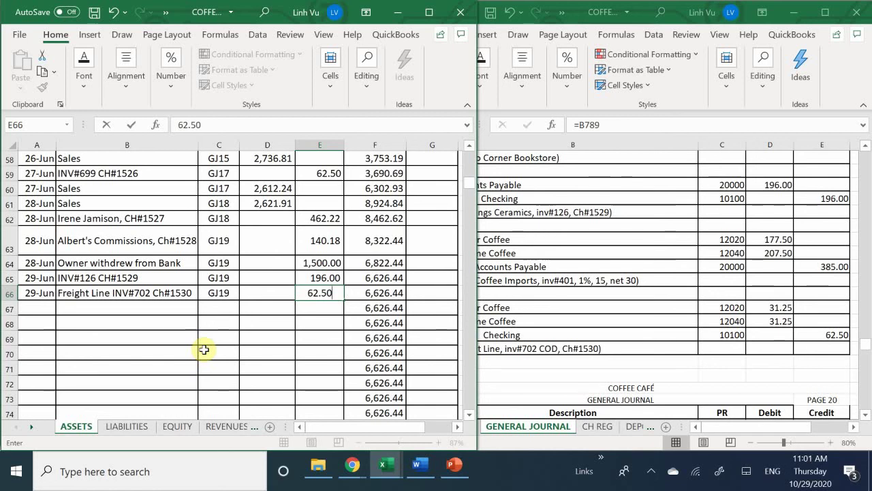
key("Return")
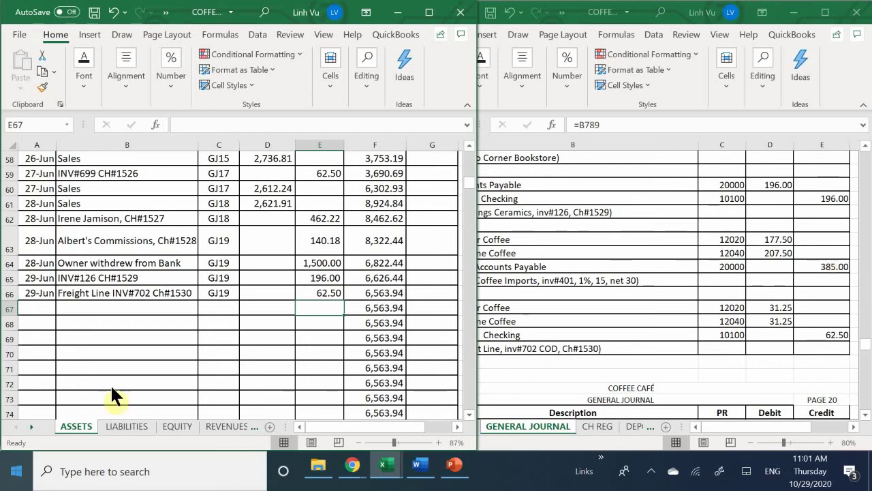
- Switch to the Coffee Cafe subsidiary ledger workbook and enter the date 6/29 in the first empty row of the Freight Line vendor account
mouse_move(385, 469)
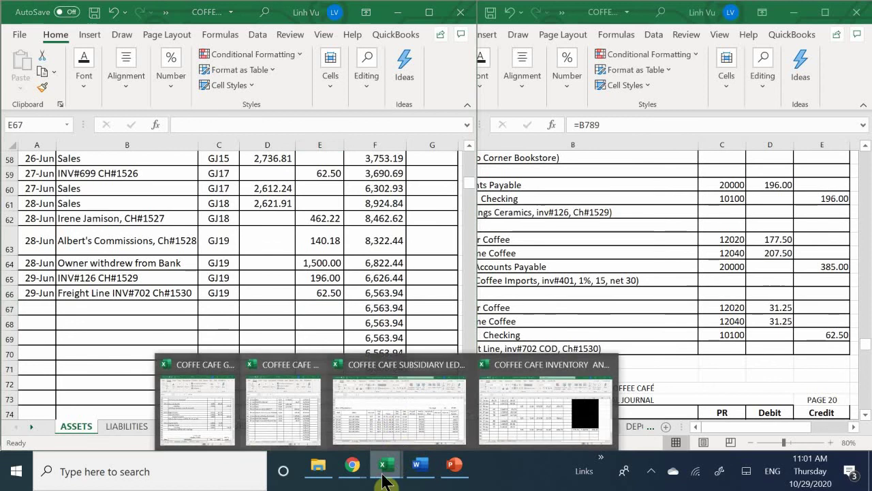
left_click(394, 409)
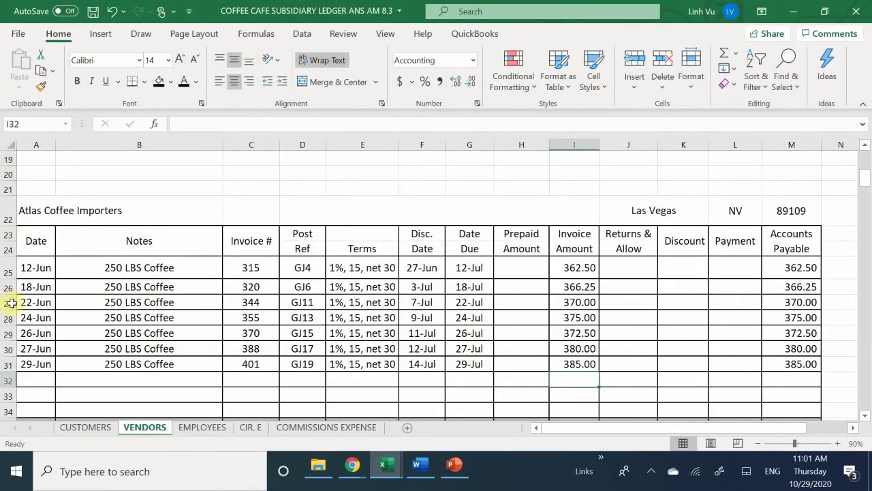
left_click(52, 317)
scroll(64, 331, "down", 9)
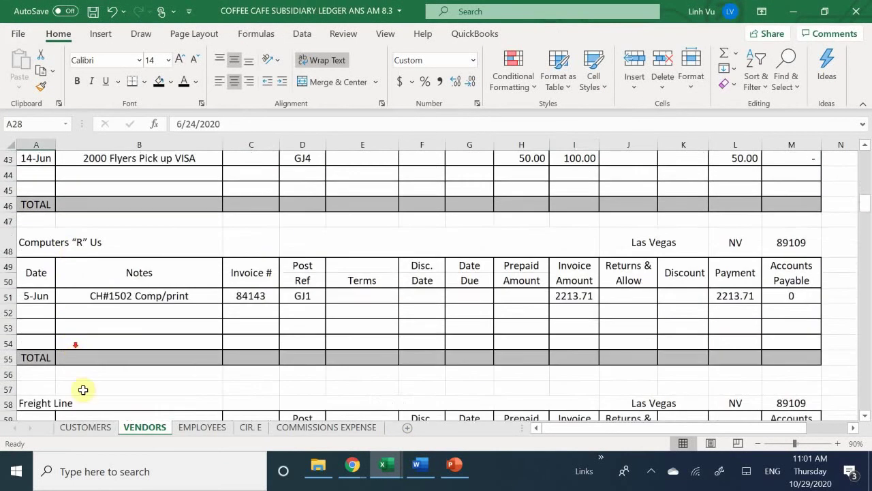
scroll(88, 381, "down", 11)
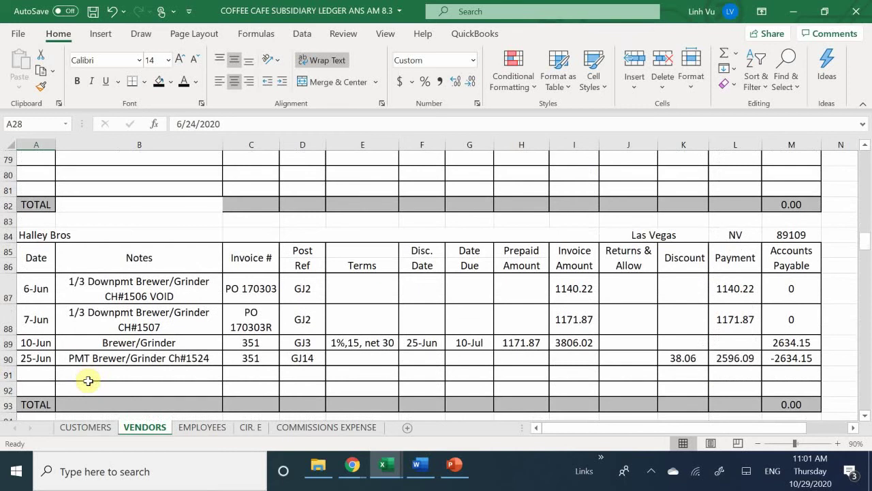
scroll(87, 380, "up", 5)
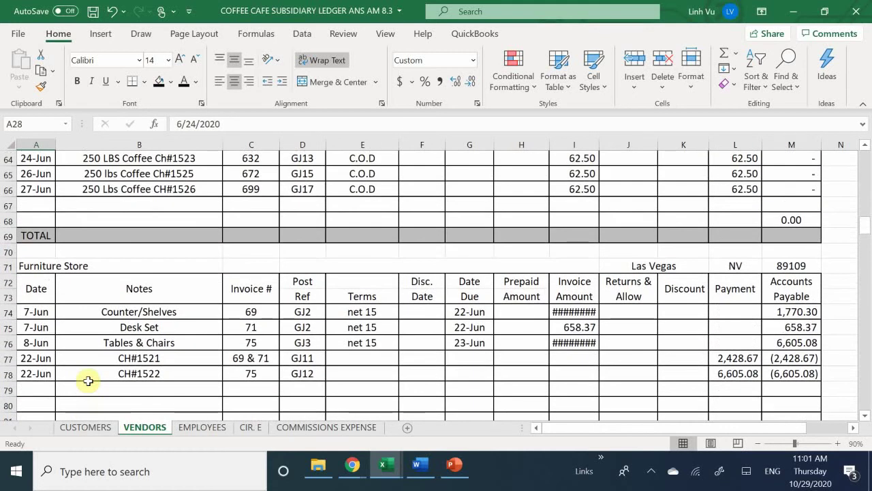
scroll(88, 380, "up", 3)
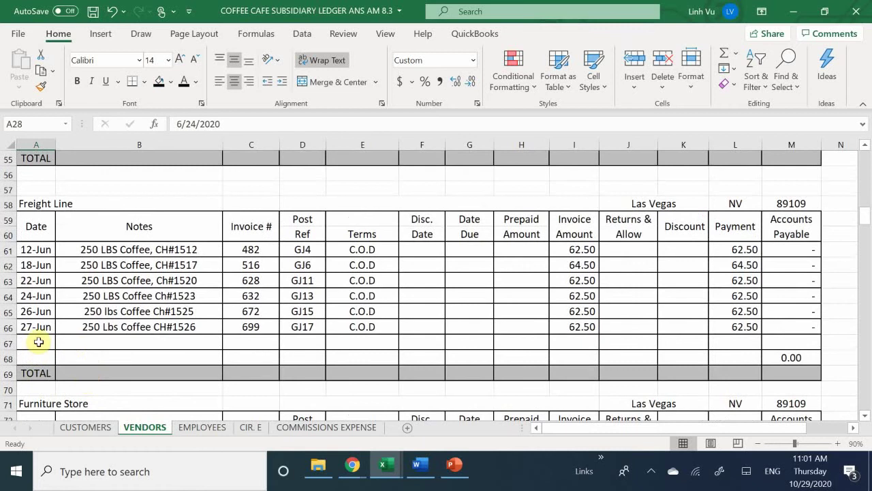
left_click(39, 343)
type("6/2")
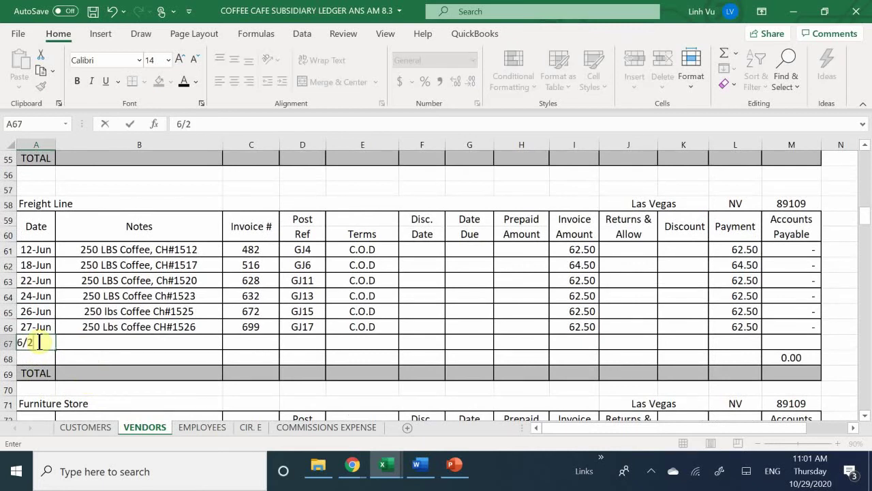
type("9")
key("Return")
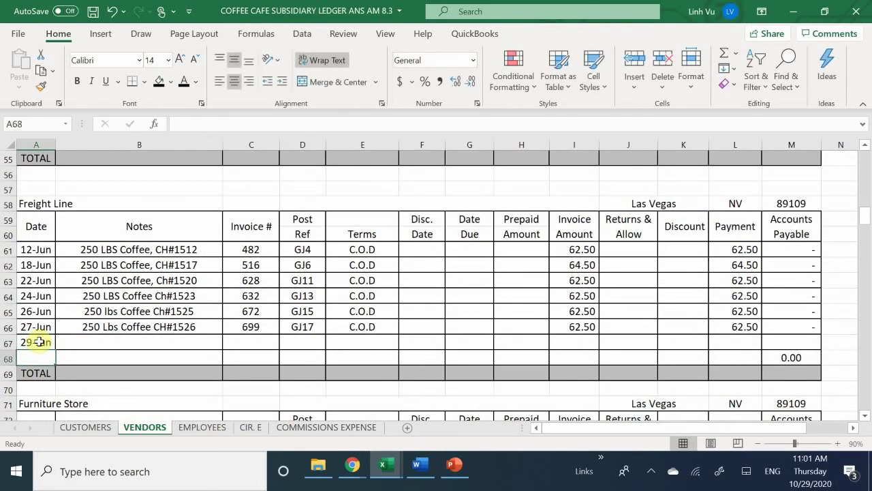
key("Up")
key("Right")
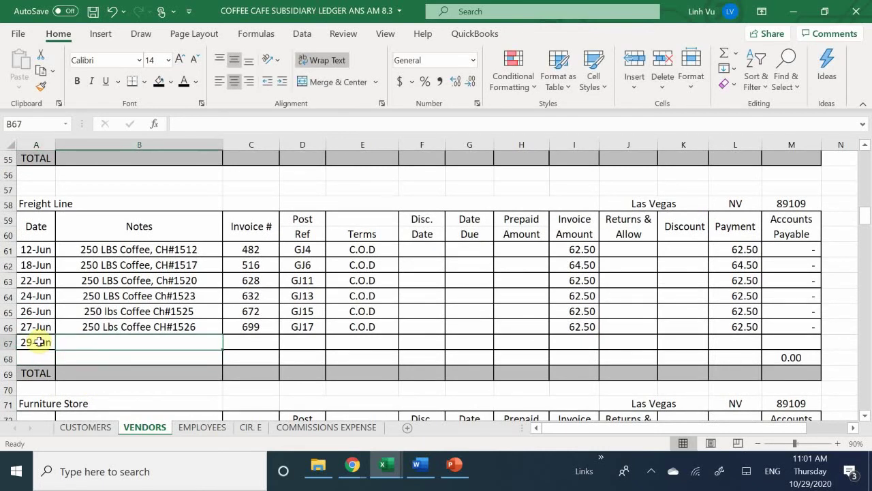
type("=")
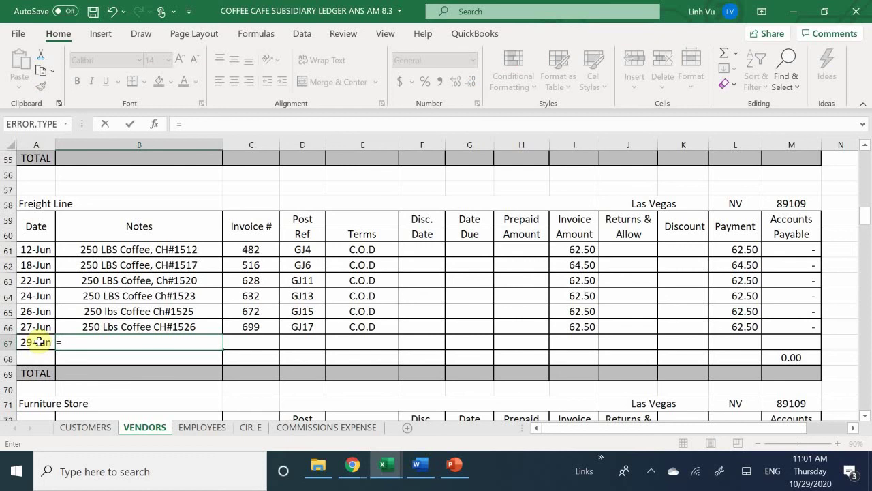
key("Up")
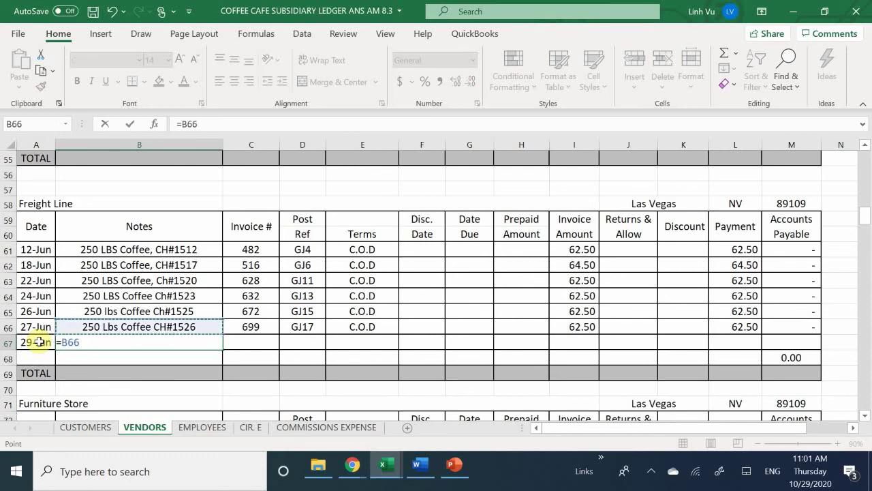
key("BackSpace")
key("BackSpace")
key("BackSpace")
key("BackSpace")
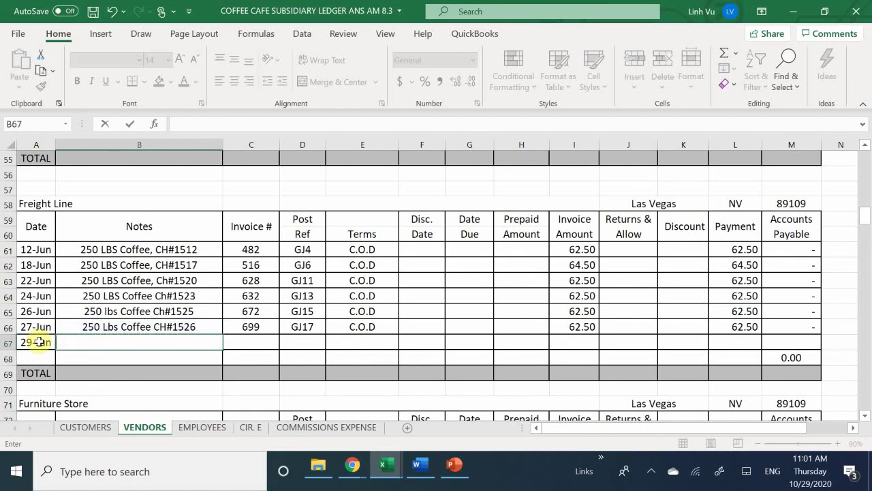
- Enter the note 250 LBS Coffee CH#1530 for the 29-Jun Freight Line entry
type("250")
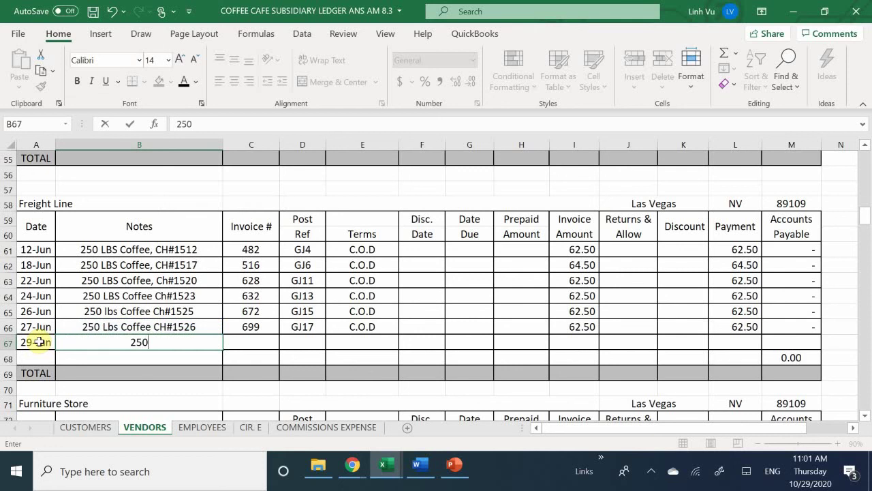
type(" LBS X")
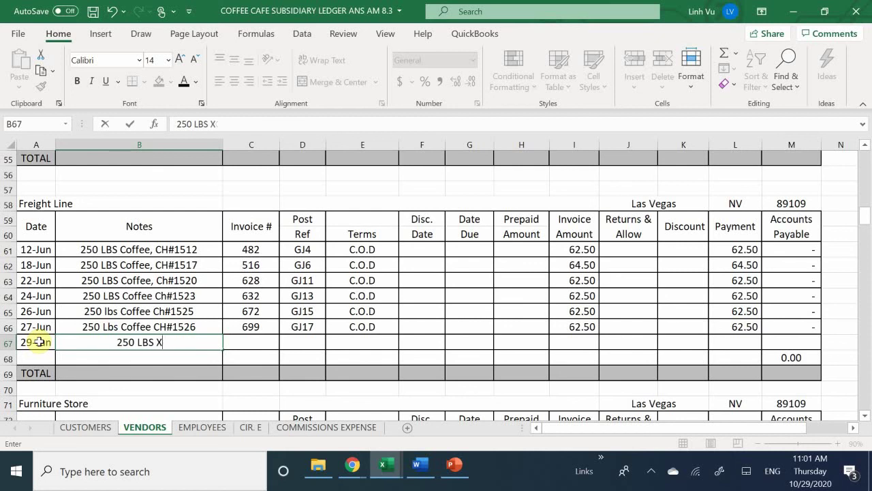
type("D")
key("BackSpace")
key("BackSpace")
type("X")
key("BackSpace")
type("Cof")
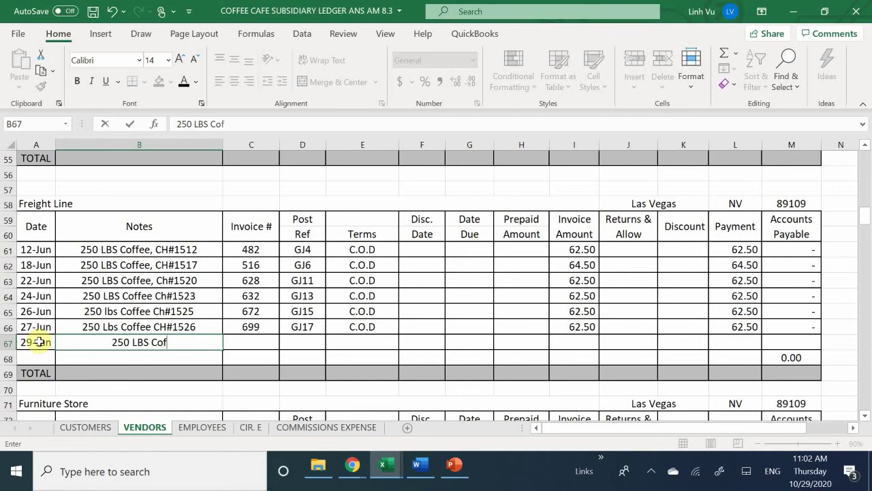
type("fee XC")
key("BackSpace")
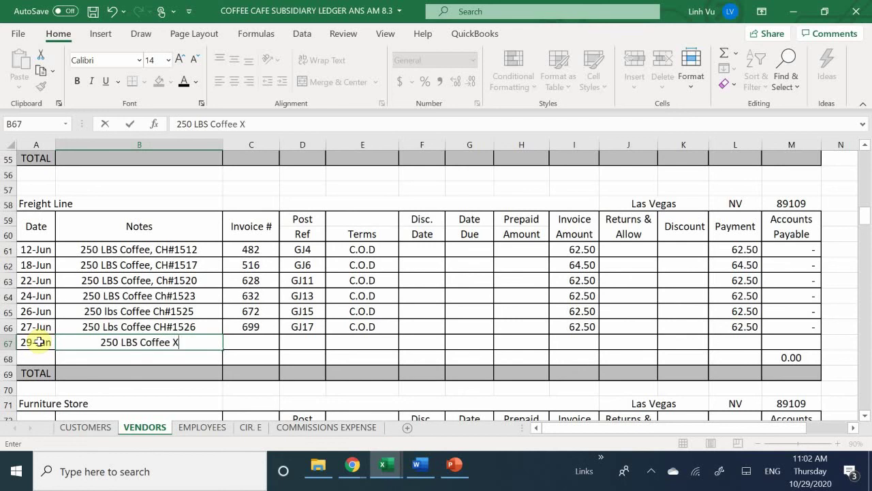
type("H")
key("BackSpace")
key("BackSpace")
type("CH#")
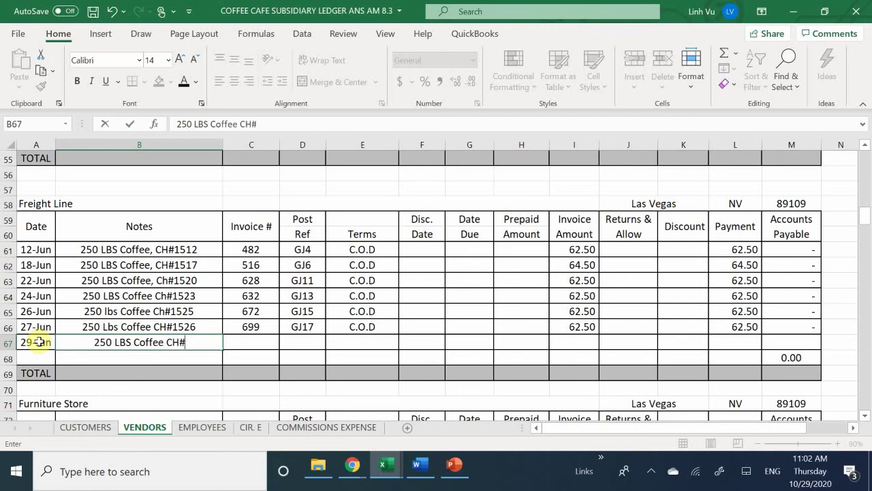
type("1530")
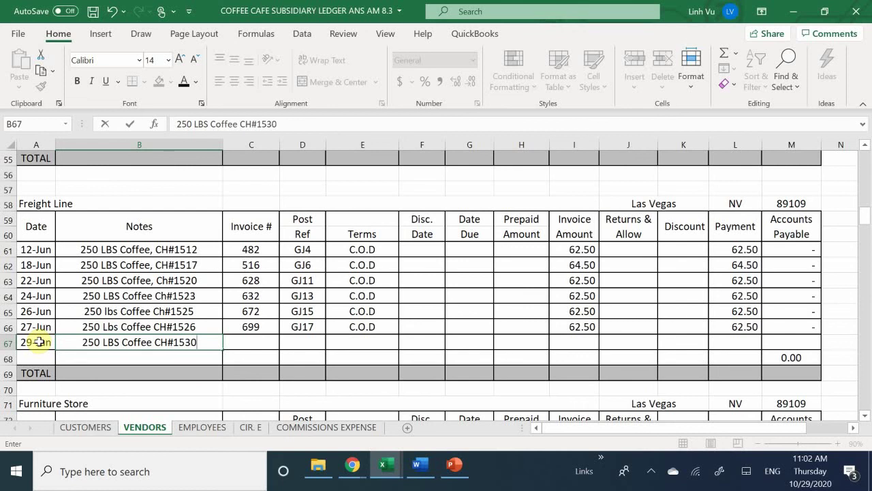
key("Tab")
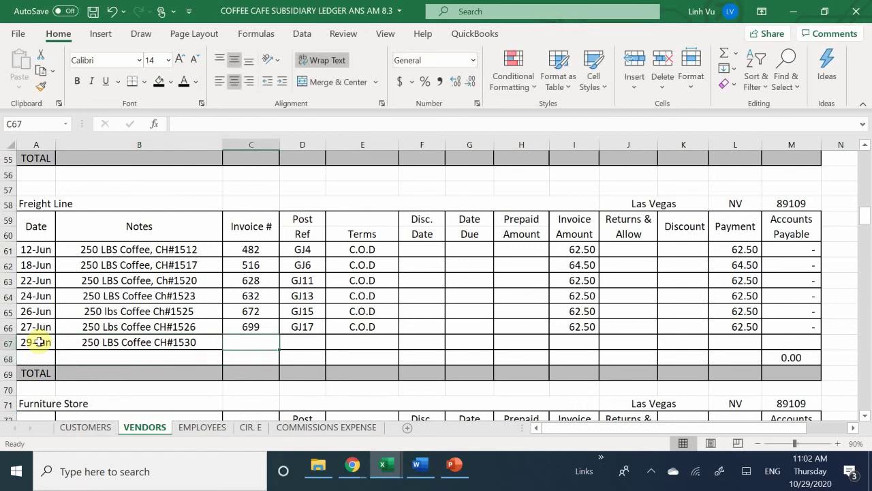
- Enter invoice number 702 for the 29-Jun Freight Line entry
type("GJ")
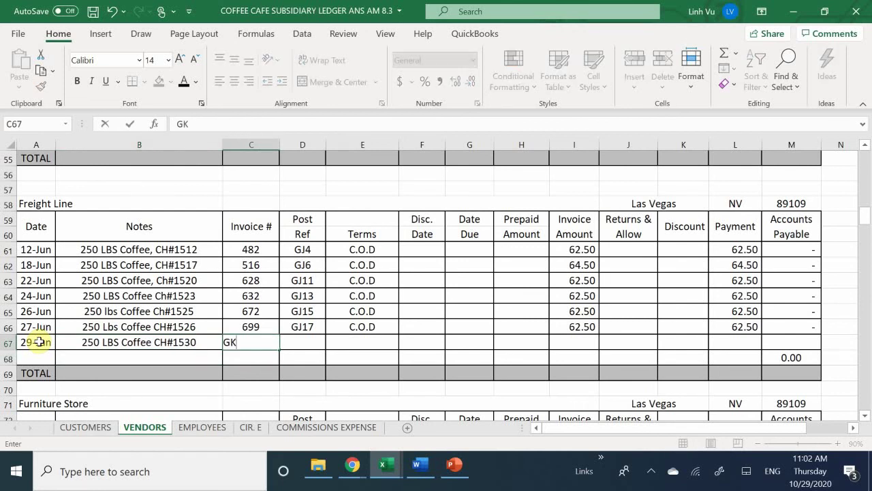
key("BackSpace")
type("702")
key("Return")
- Give the 29-Jun Freight Line entry the post reference GJ19 and the terms C.O.D
key("Tab")
key("Up")
type("AG")
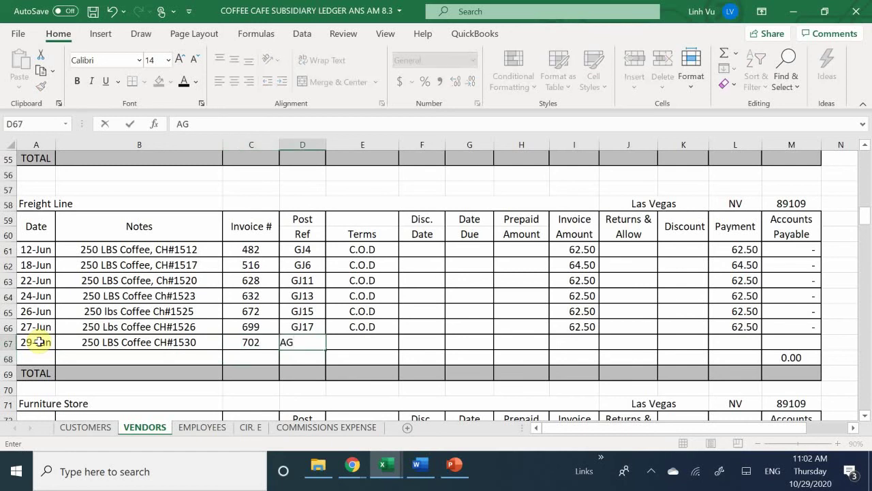
key("BackSpace")
key("BackSpace")
type("GJ19")
key("Tab")
type("C")
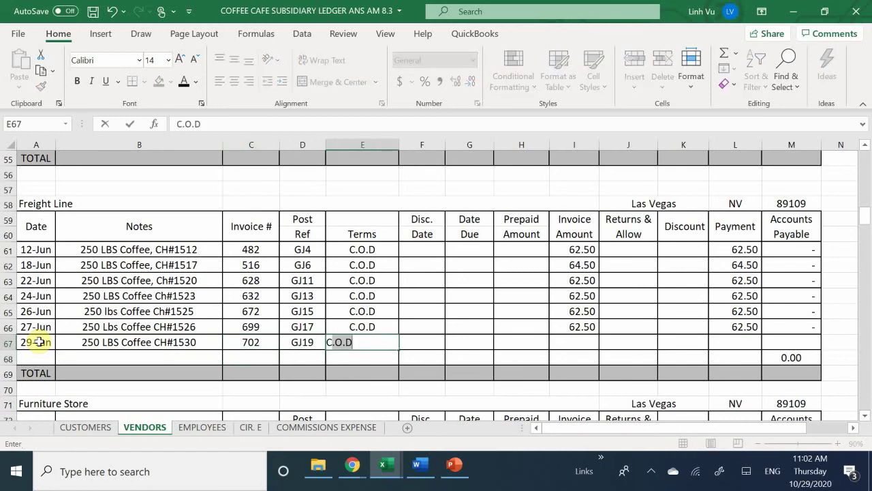
key("Tab")
key("Tab")
key("Tab")
key("Tab")
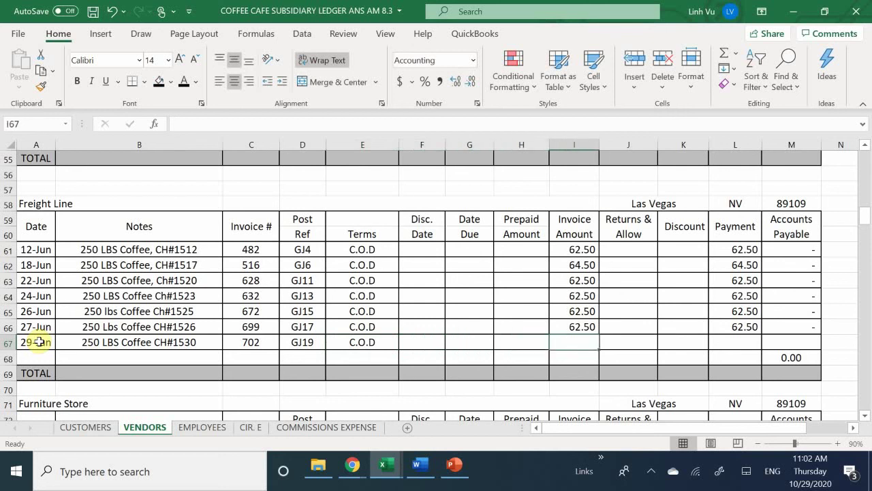
- Enter an invoice amount of 62.50 and a payment of 62.50 for the 29-Jun Freight Line entry
type("62.50")
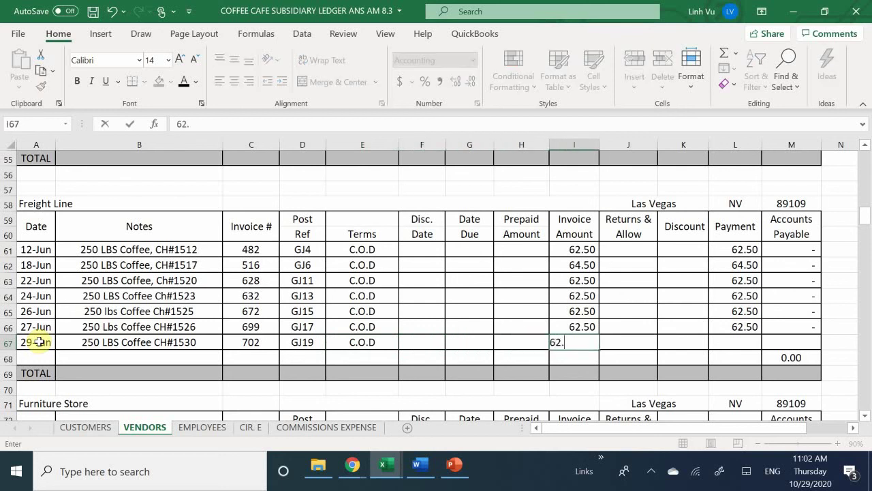
key("Tab")
key("Tab")
key("Tab")
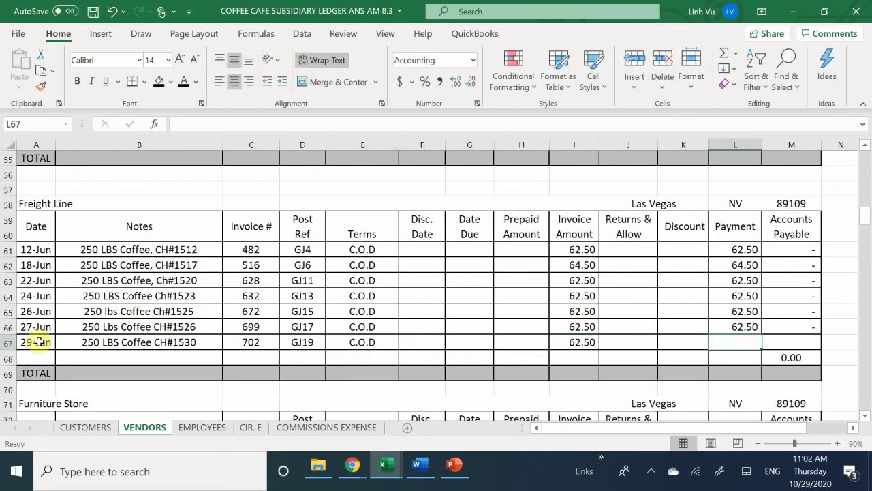
type("62.52")
key("Return")
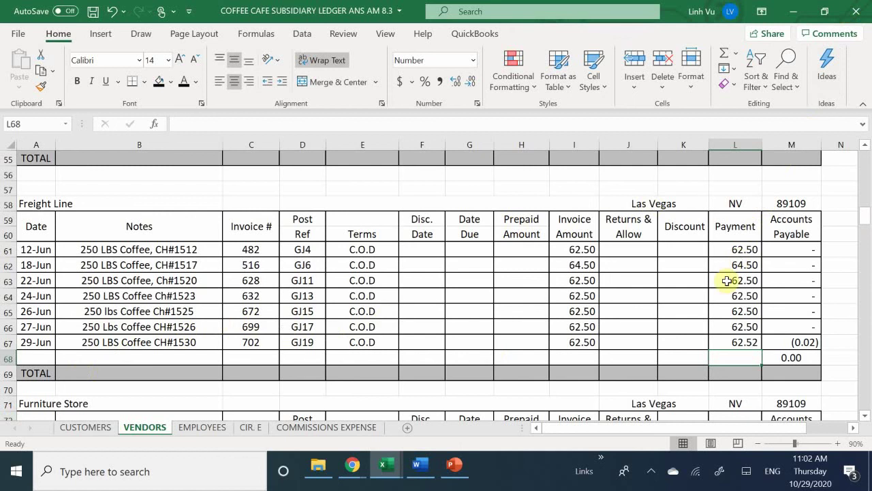
left_click(741, 343)
type("62.50")
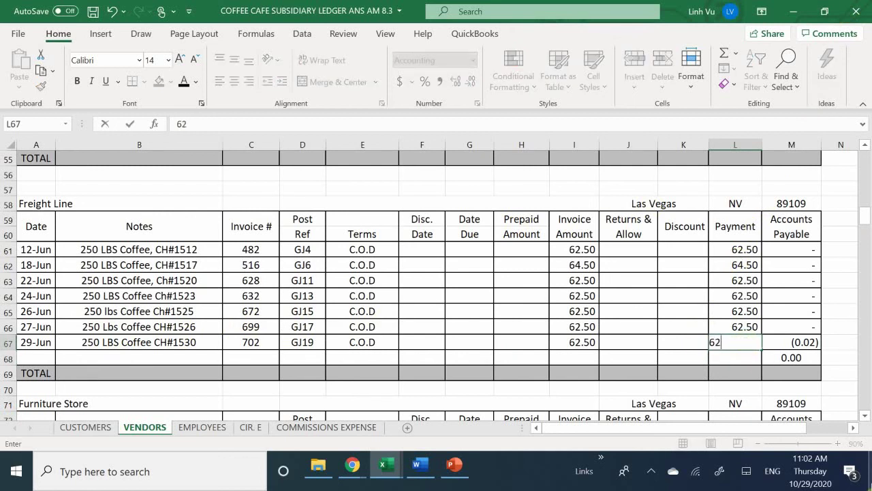
key("Return")
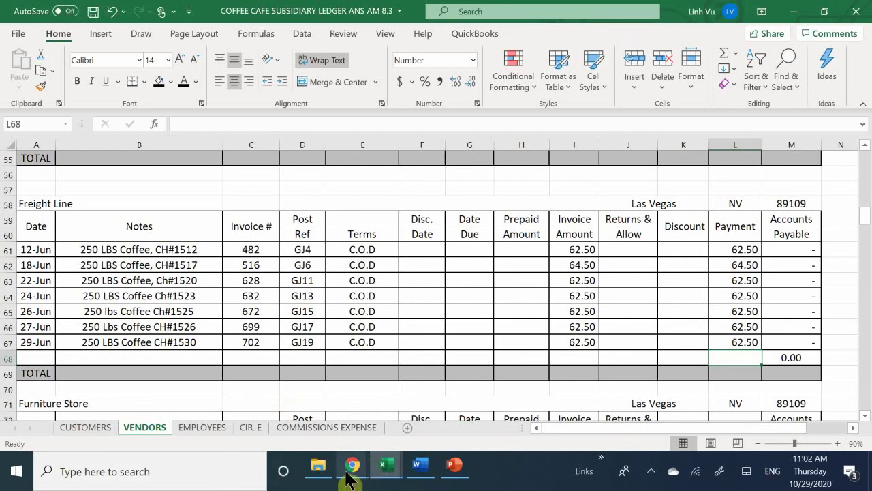
- Bring up the Word scenario document beside the general journal workbook in Excel and review the 29-Jun journal entries
mouse_move(388, 468)
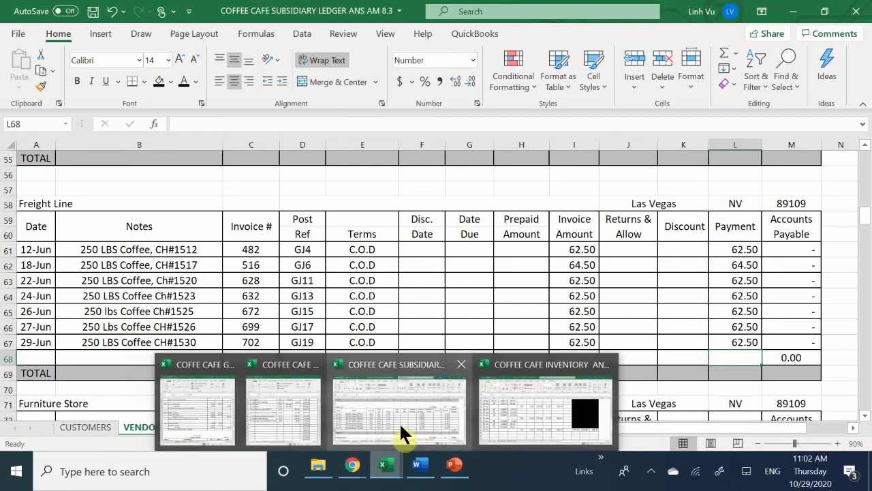
left_click(499, 404)
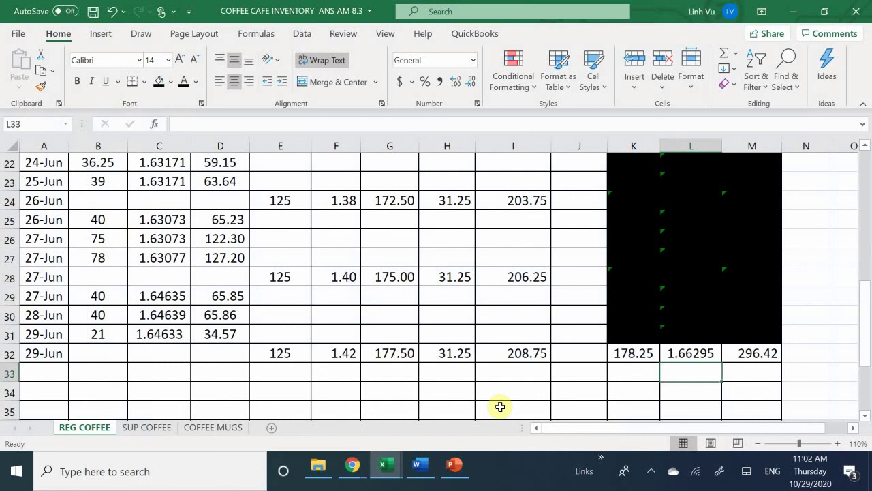
left_click(416, 467)
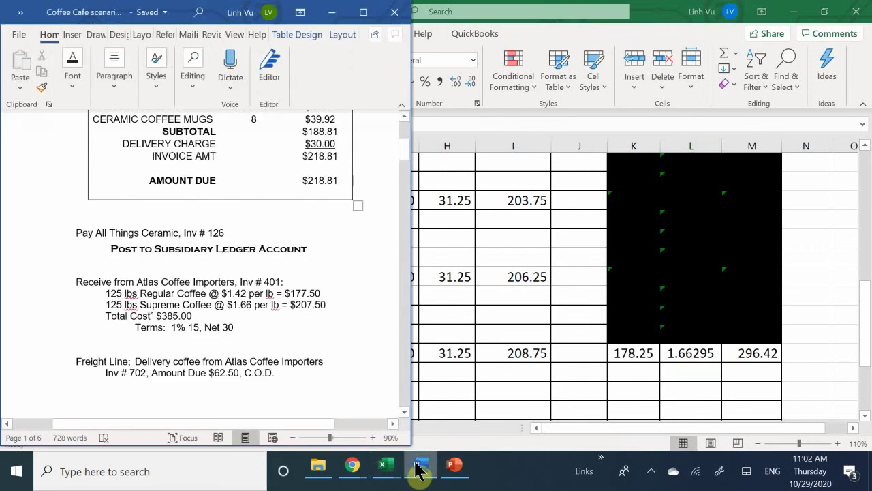
left_click(387, 469)
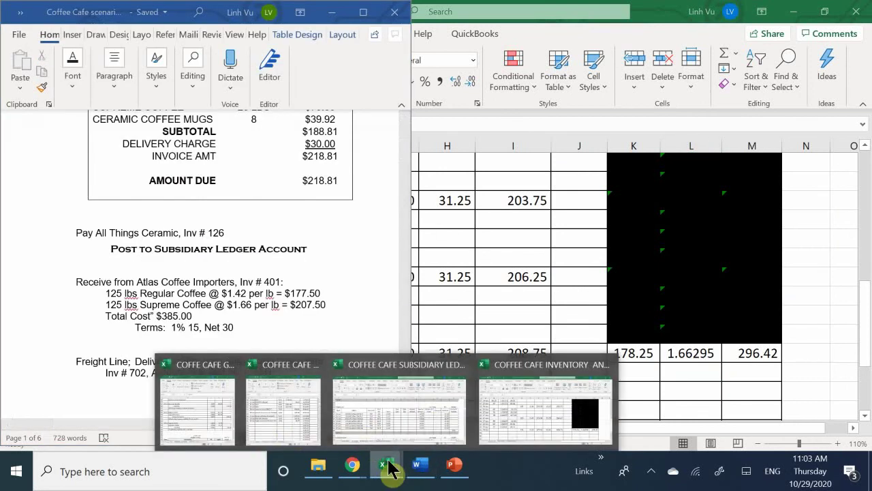
left_click(221, 424)
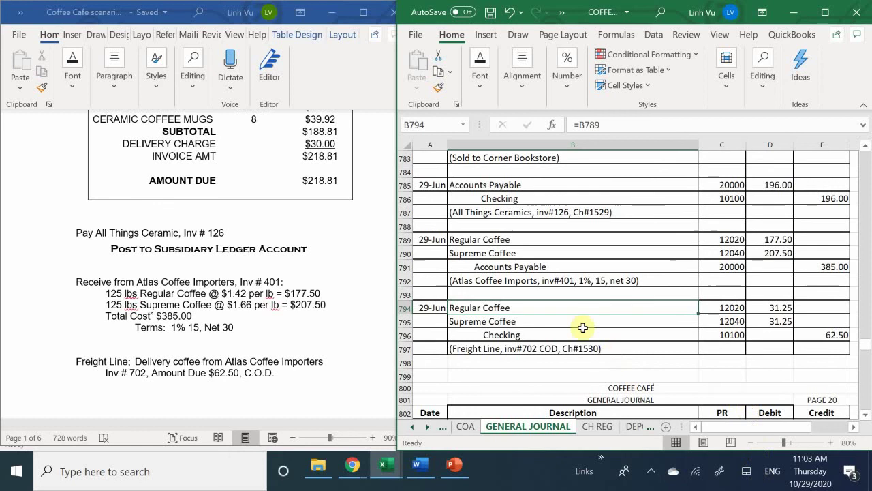
left_click(498, 375)
scroll(501, 371, "up", 1)
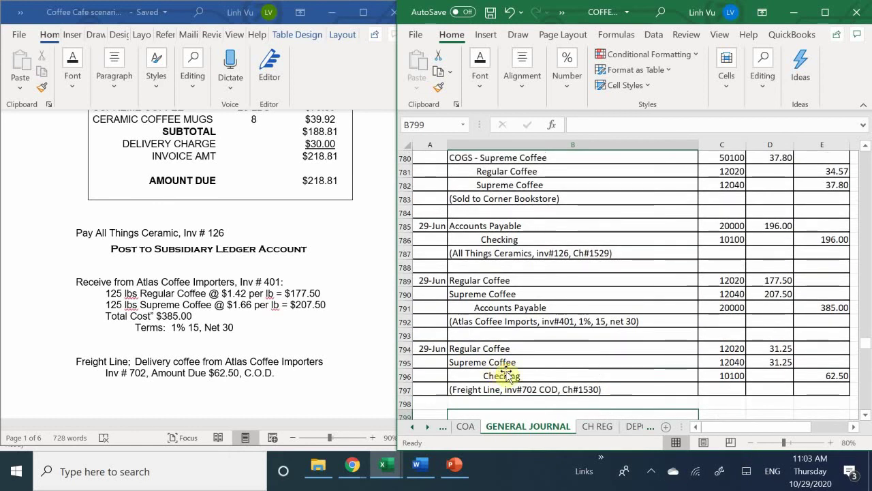
- On the PO sheet, record invoice number 401 for the 27-Jun Atlas Coffee Imp purchase order of 250 LB Coffee
left_click(634, 426)
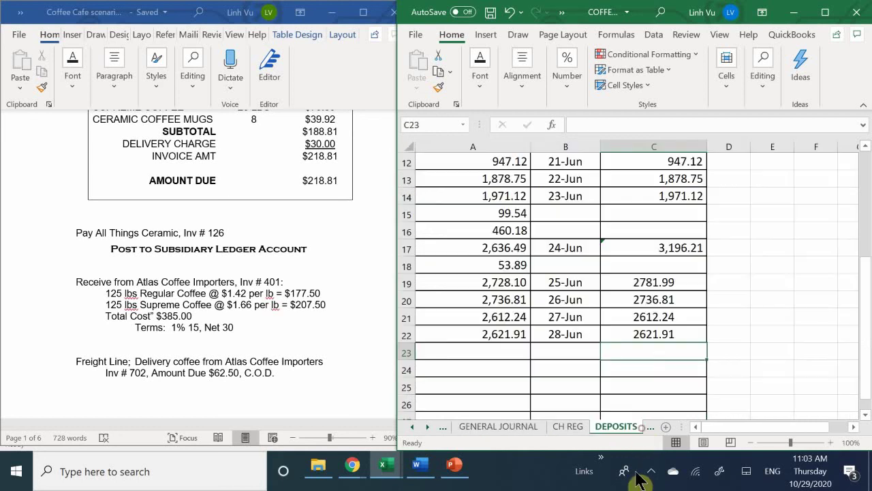
left_click(652, 430)
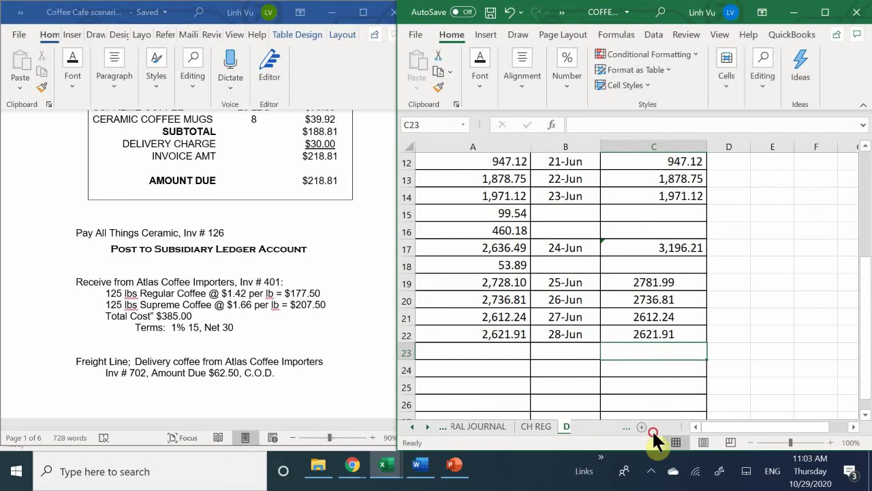
left_click(626, 426)
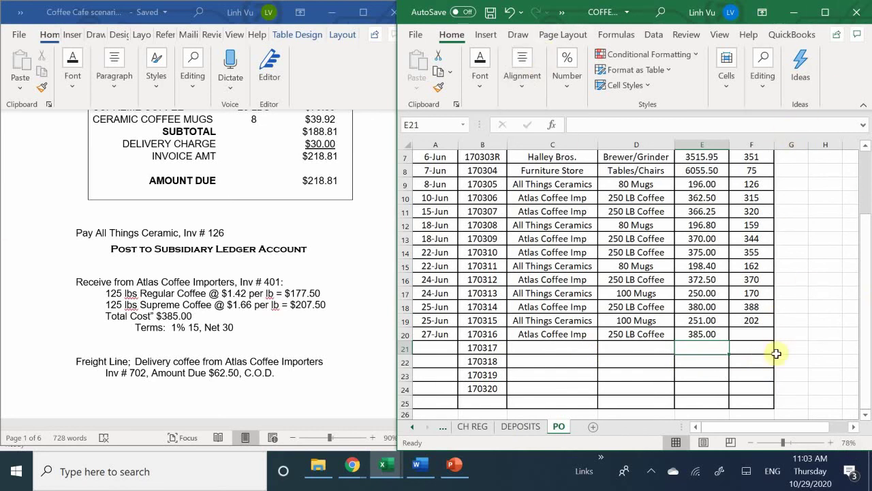
left_click(754, 334)
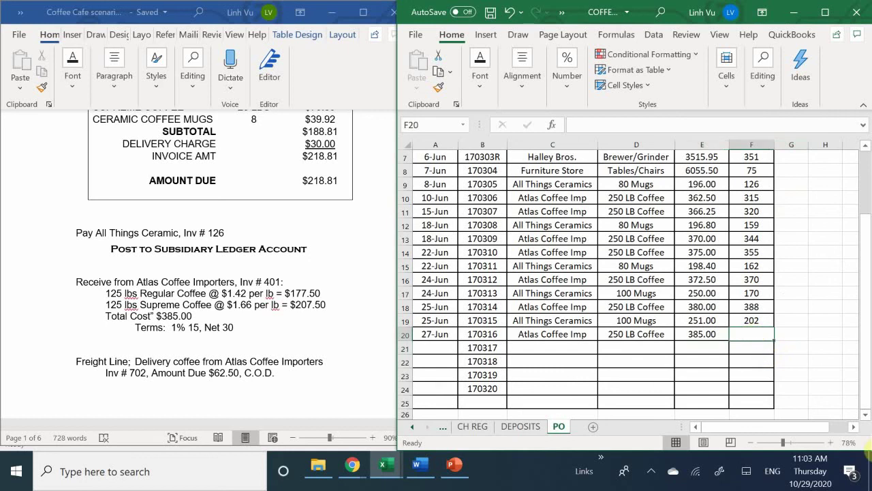
type("401")
key("Return")
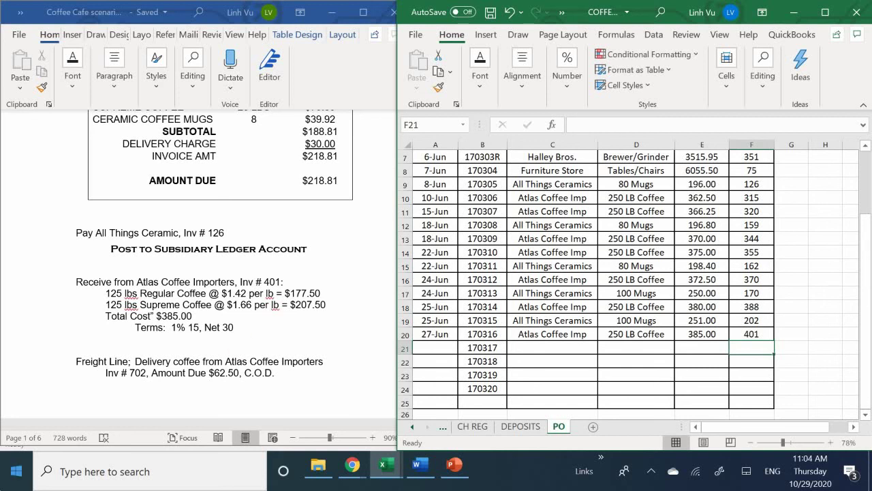
- Check the Atlas Coffee Importers invoice number in the scenario document
left_click(165, 360)
scroll(167, 362, "down", 1)
scroll(167, 362, "down", 3)
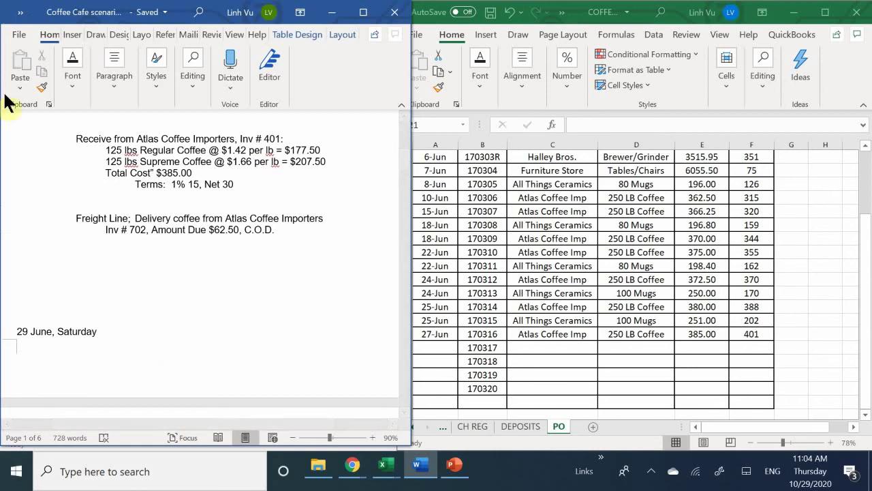
scroll(214, 266, "up", 2)
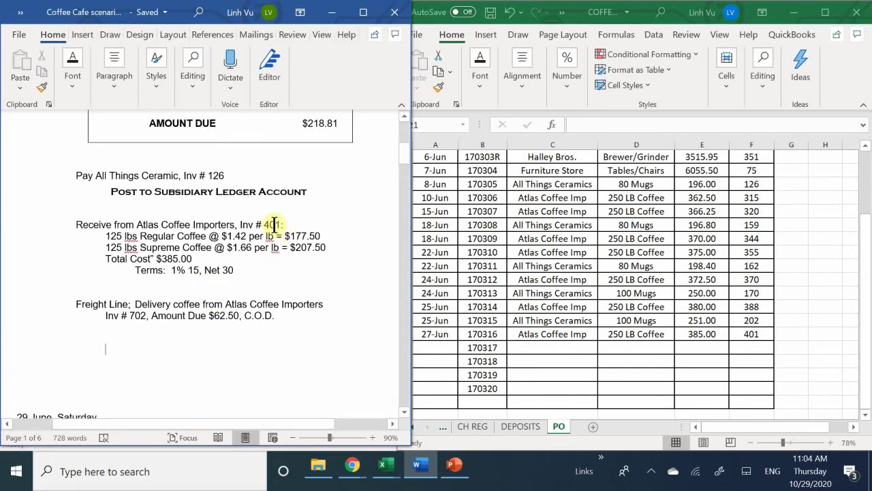
left_click_drag(266, 225, 290, 220)
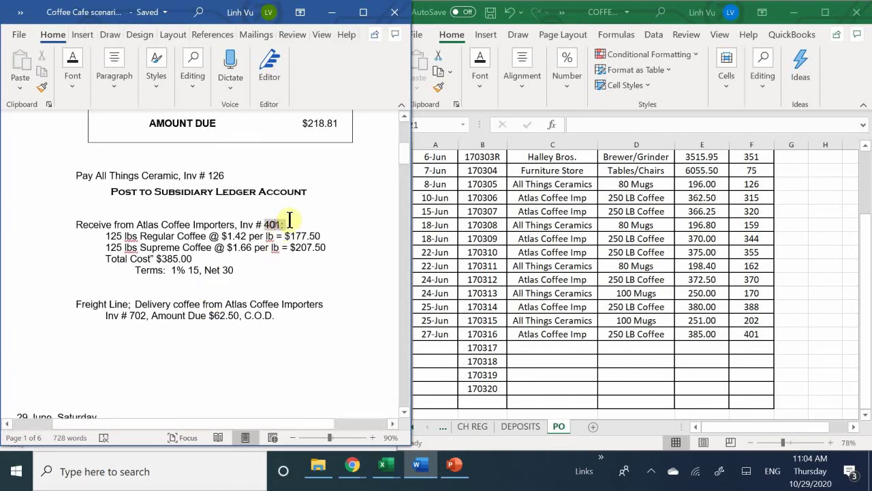
left_click(267, 287)
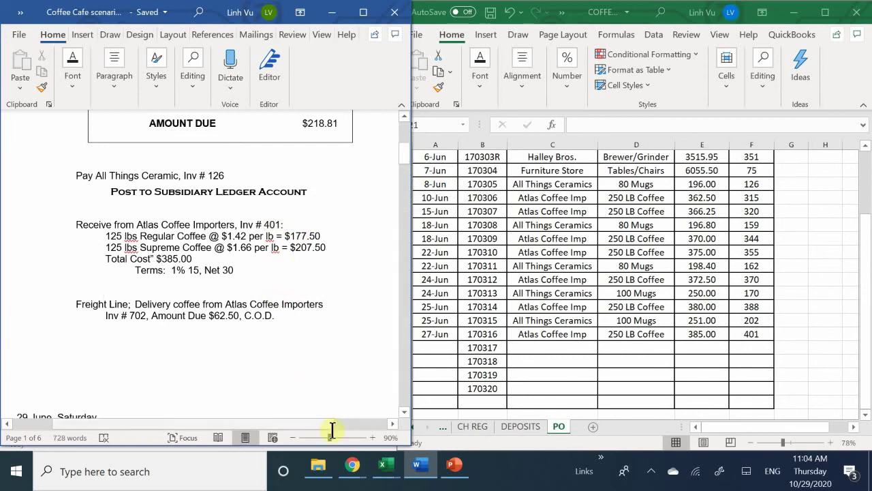
- Return to the General Journal sheet and find the Restaurant Supplies purchase of coffee cups in the scenario document
left_click(471, 421)
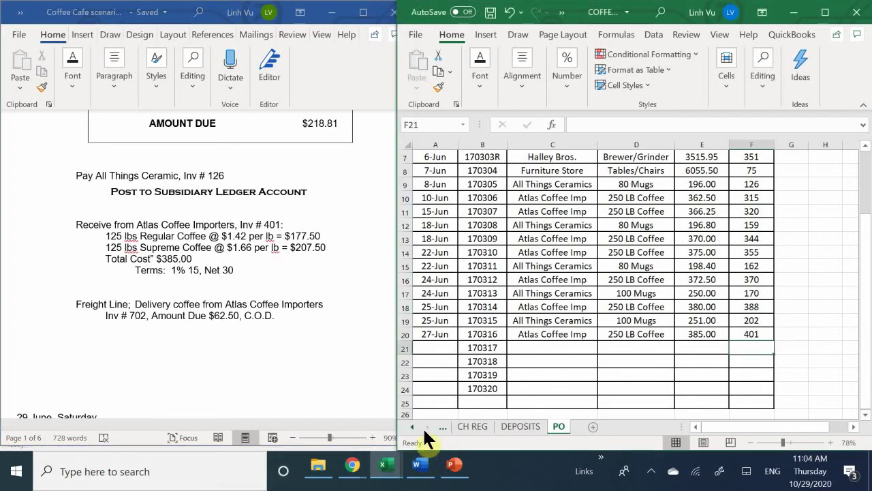
left_click(413, 425)
left_click(463, 424)
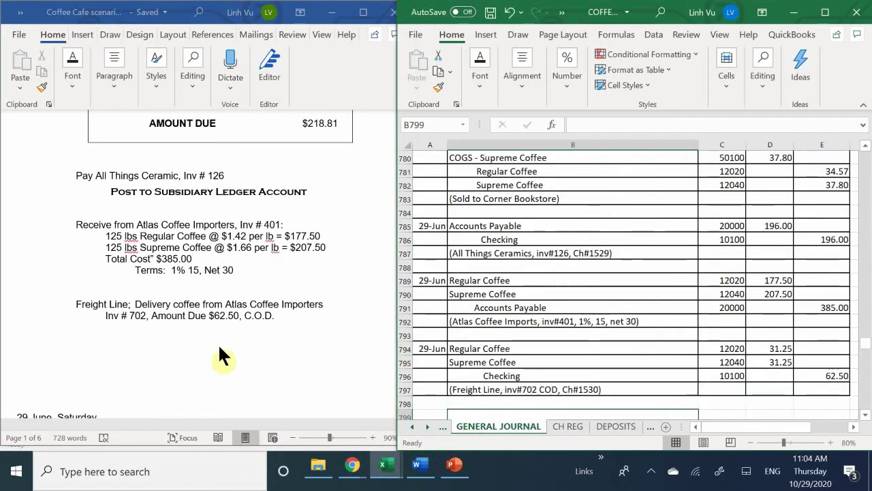
left_click(214, 322)
scroll(214, 321, "down", 8)
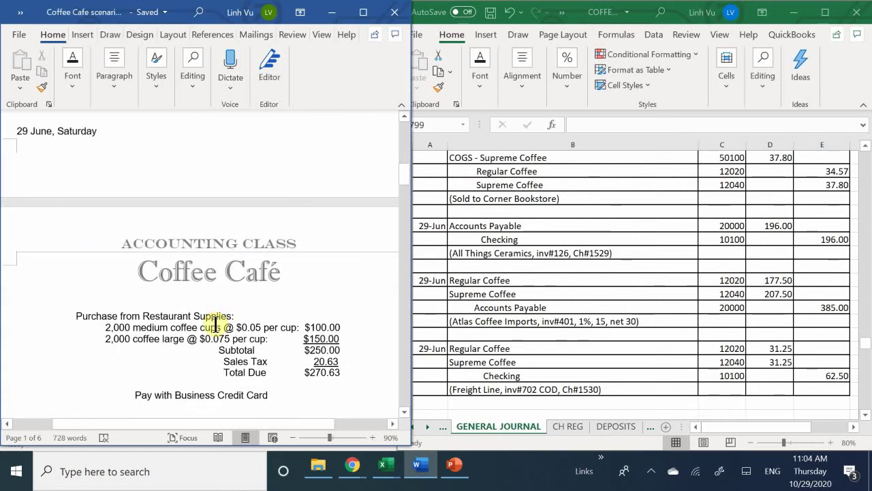
scroll(216, 325, "down", 2)
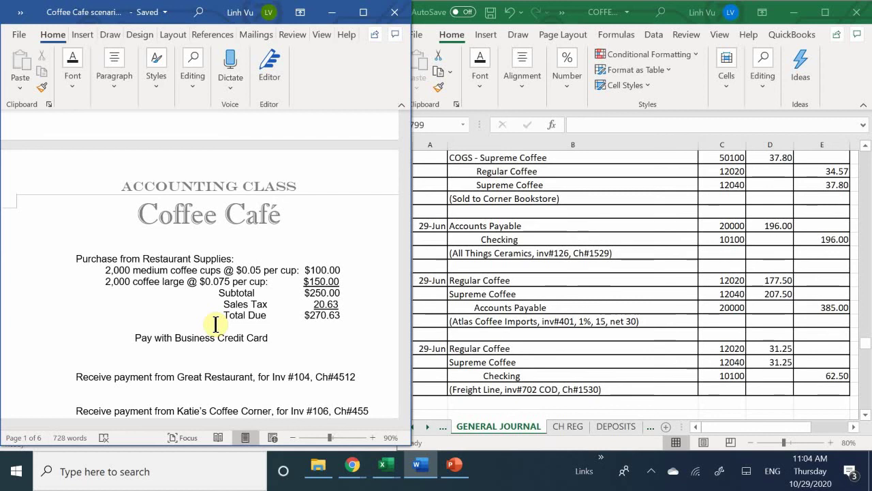
scroll(215, 325, "up", 1)
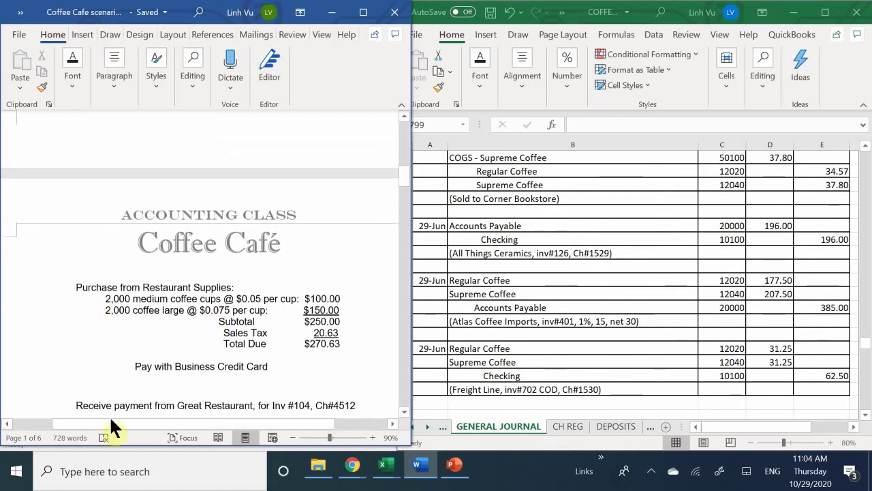
mouse_move(142, 424)
left_mouse_down()
mouse_move(175, 423)
mouse_move(154, 423)
left_mouse_up()
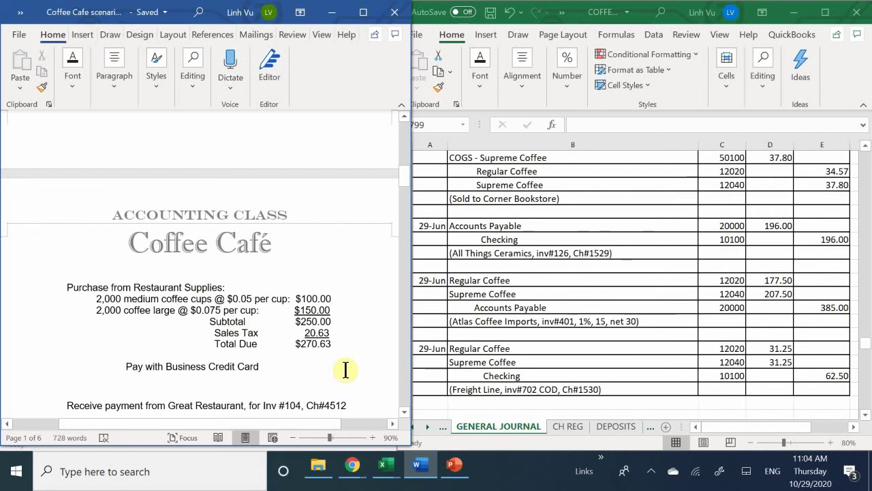
- Enter the date 6/29 in the first empty row of general journal page 20
left_click(493, 298)
scroll(452, 343, "down", 4)
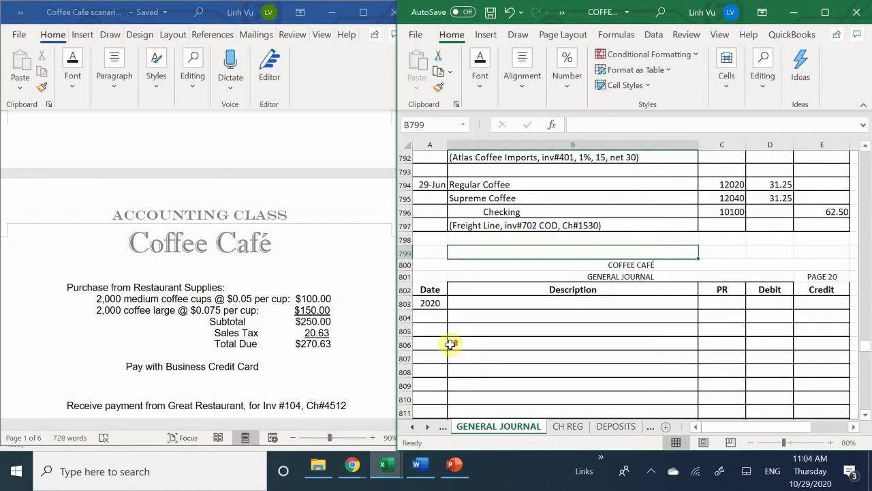
left_click(438, 321)
type("6")
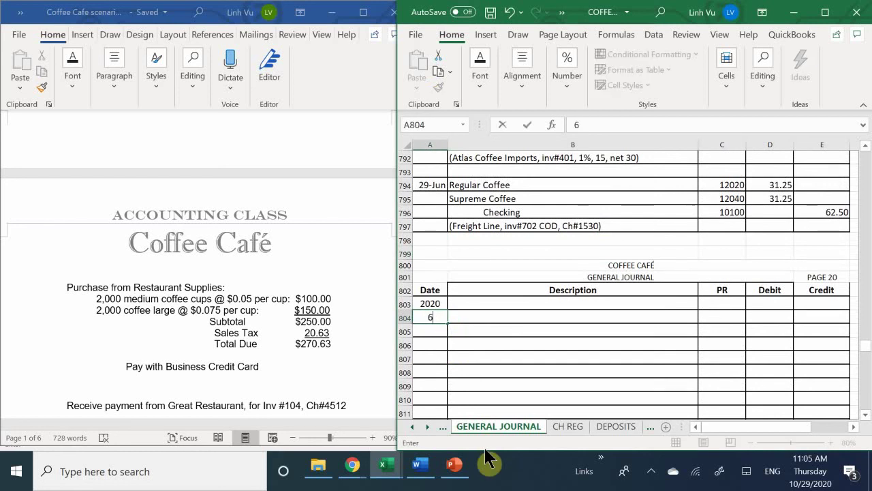
type("8")
key("BackSpace")
type("/28")
key("BackSpace")
type("9")
key("Return")
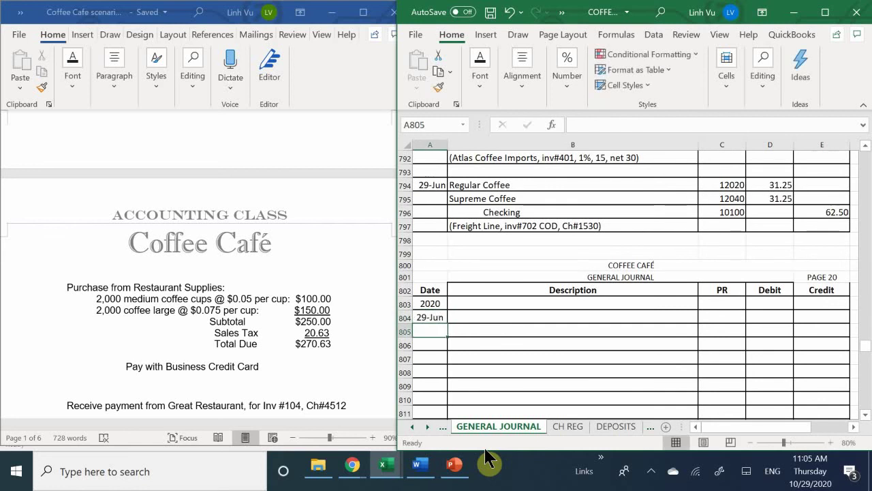
- Enter the description Medium Coffee Cups on the 29-Jun line of general journal page 20
key("Up")
key("Right")
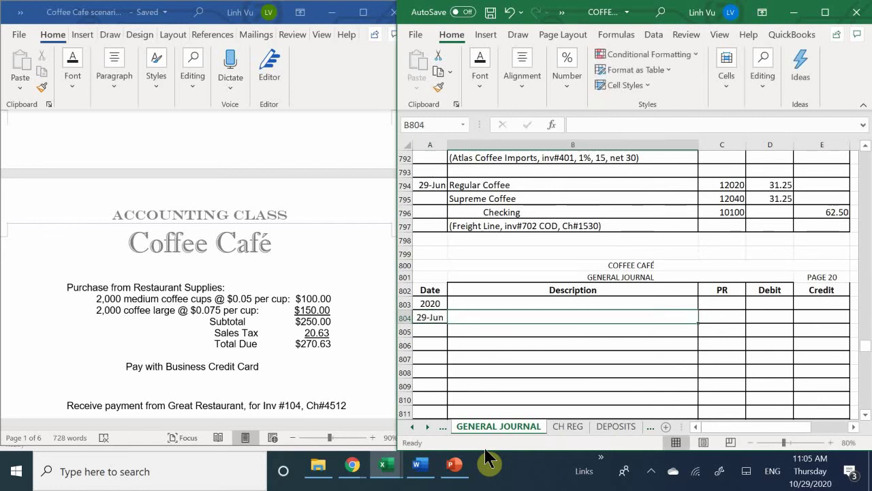
type("M")
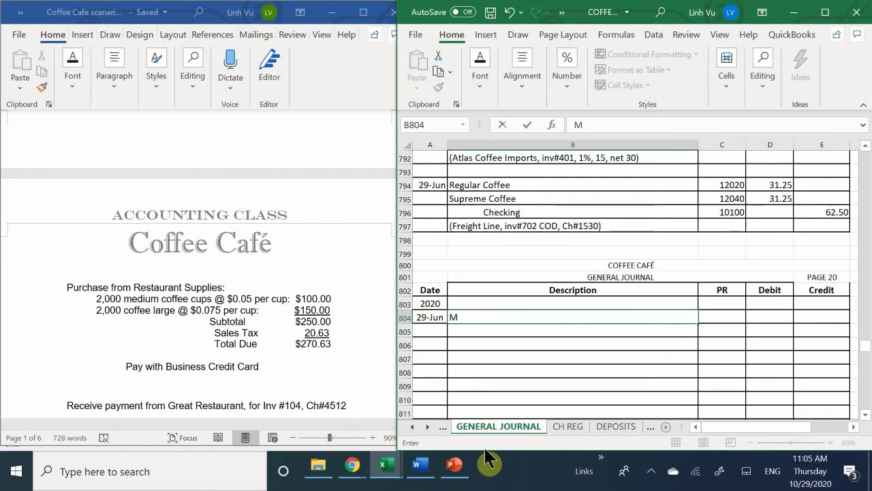
type("edium Co")
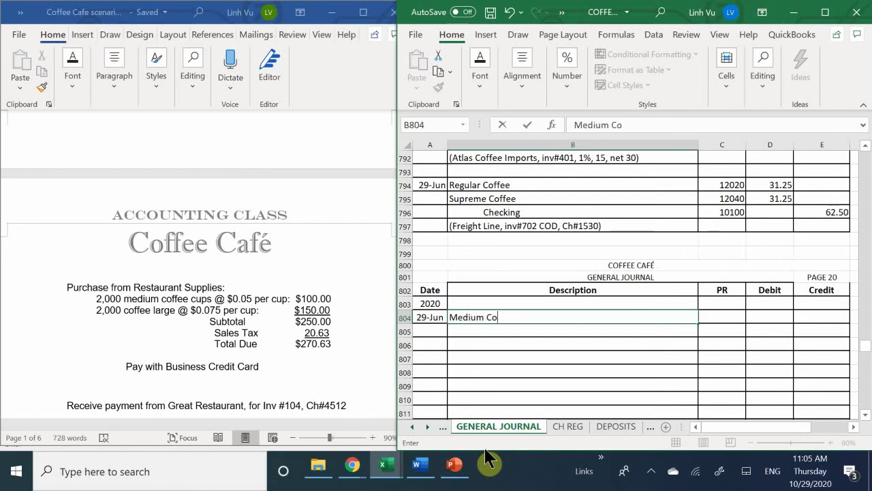
type("ffee Cups")
key("Return")
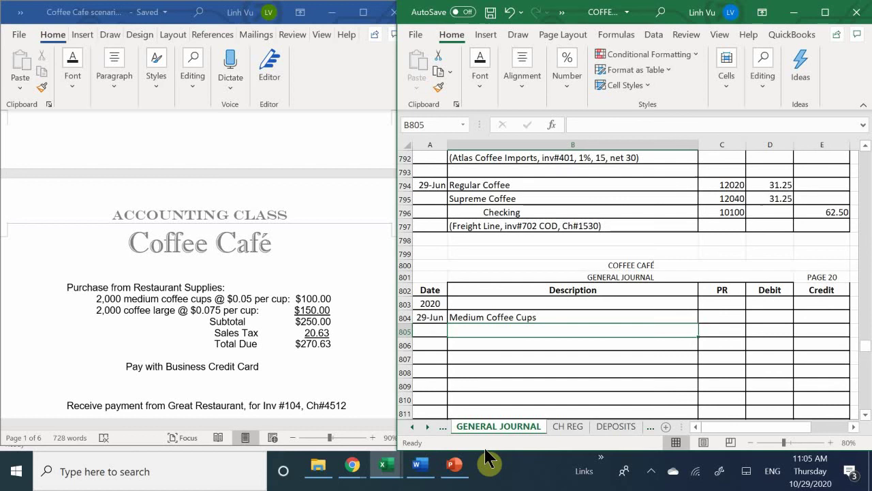
- Enter the description Large Coffee Cups on the line below Medium Coffee Cups in general journal page 20
type("Large Cof")
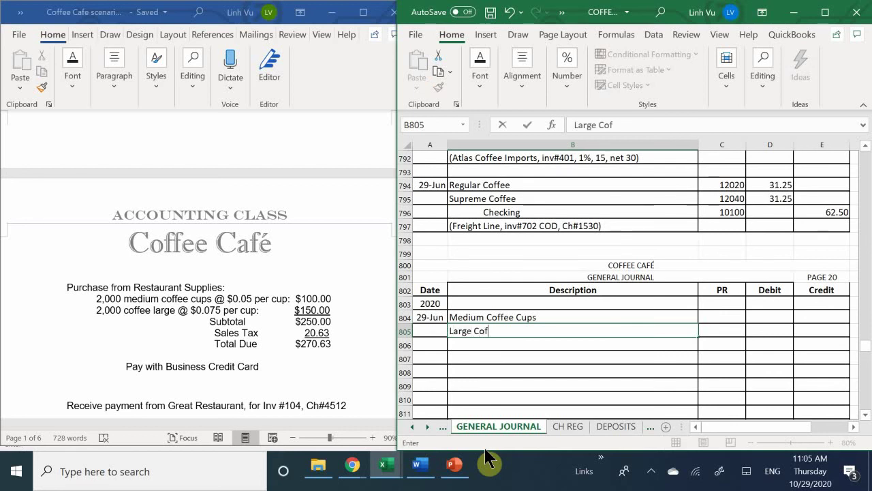
type("fee Co")
key("BackSpace")
type("u")
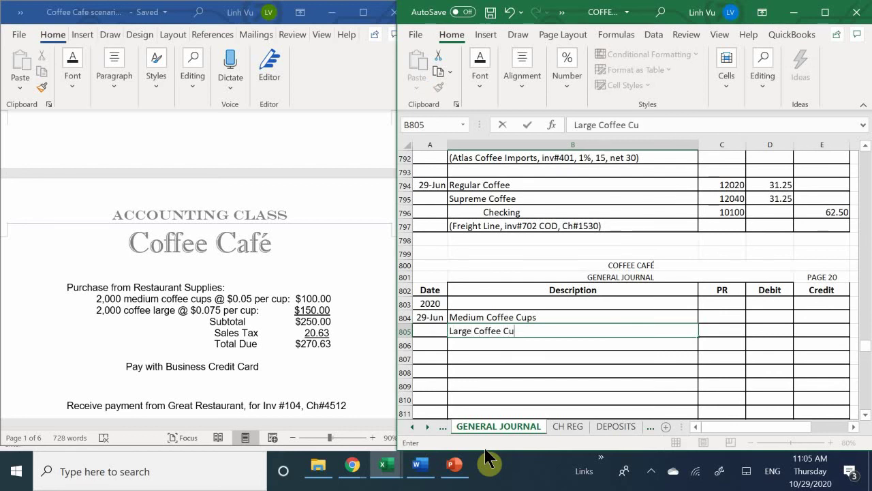
type("ps")
key("Return")
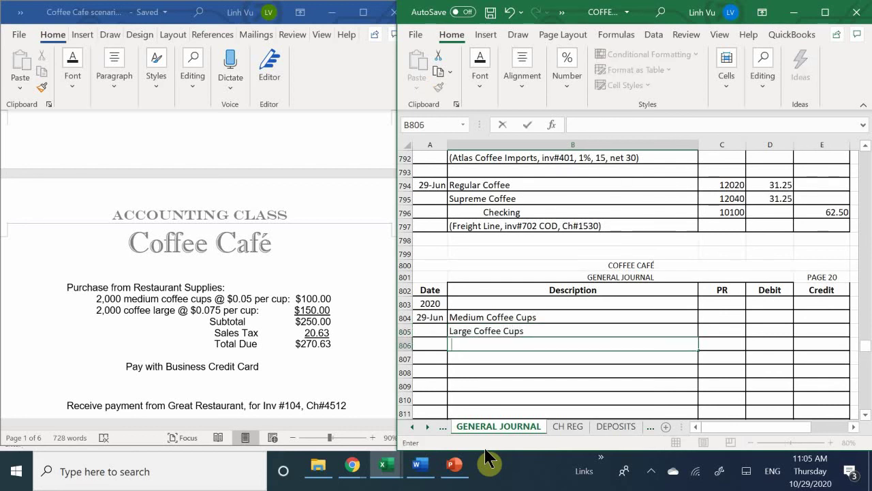
- Enter the indented credit account VISA Payable on the line below Large Coffee Cups
type("A")
key("BackSpace")
type("VID")
key("BackSpace")
type("SA Pau")
key("BackSpace")
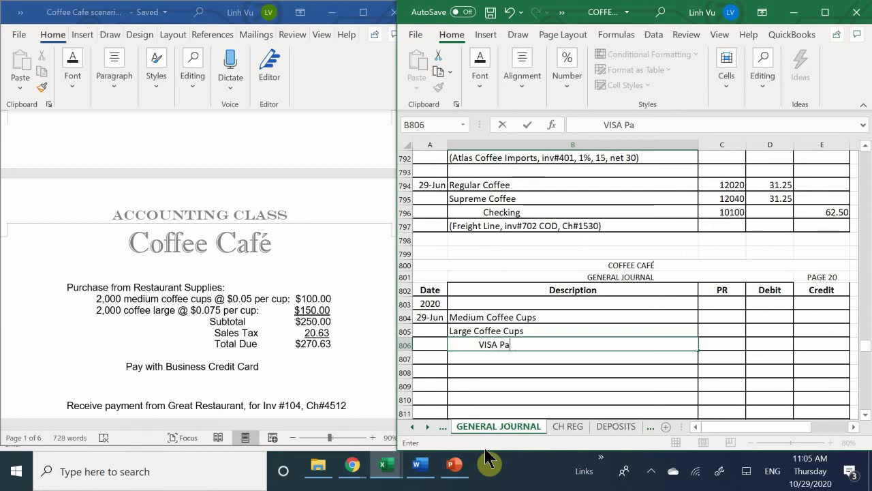
type("yable")
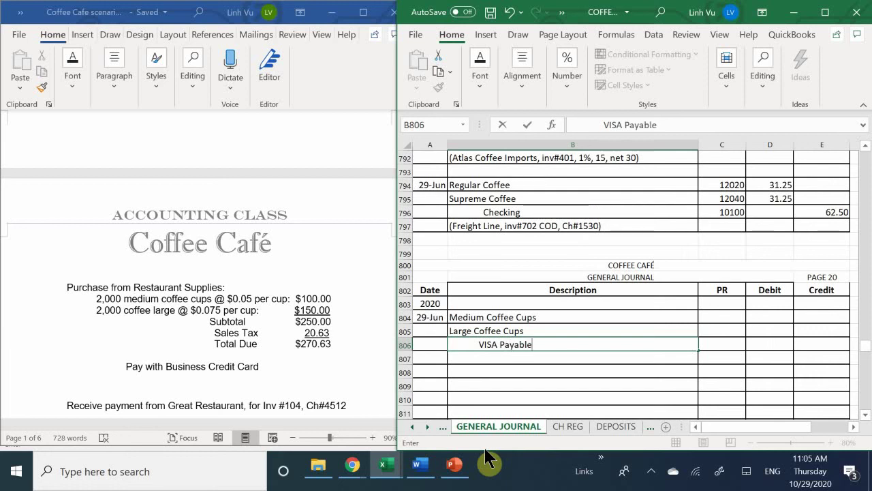
key("Tab")
- Enter the posting references 11760 for Medium Coffee Cups, 11765 for Large Coffee Cups and 22000 for VISA Payable
key("Up")
key("Up")
key("Up")
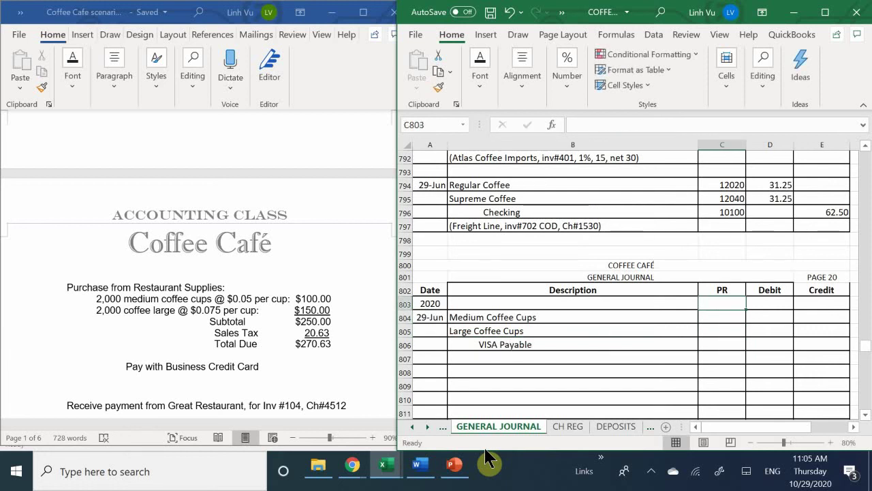
key("Down")
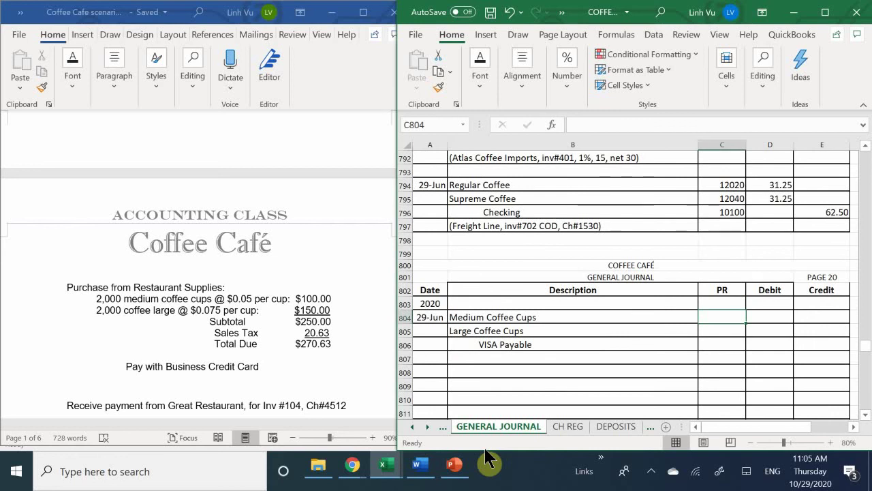
type("11")
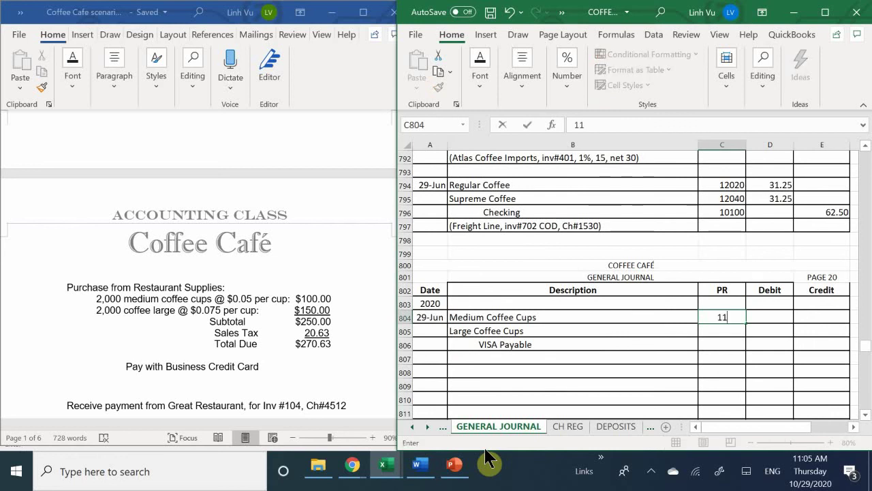
type("0")
key("BackSpace")
type("760")
key("Return")
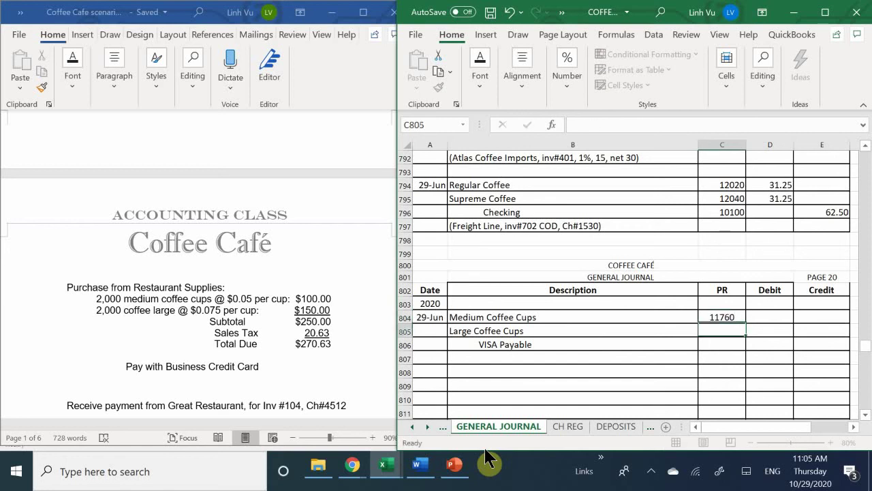
type("11765")
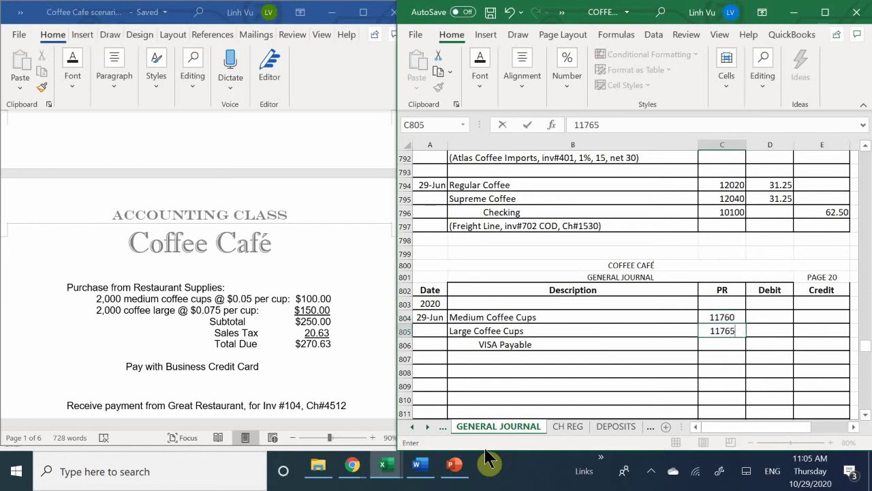
key("Return")
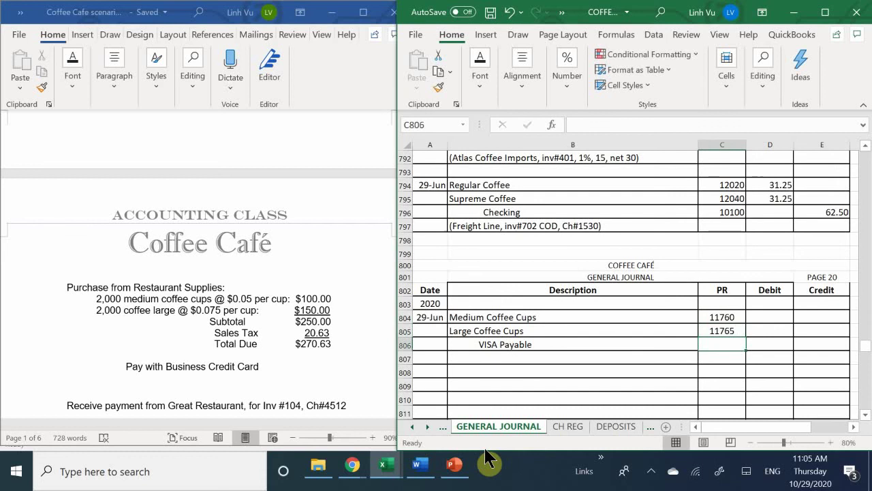
type("22000")
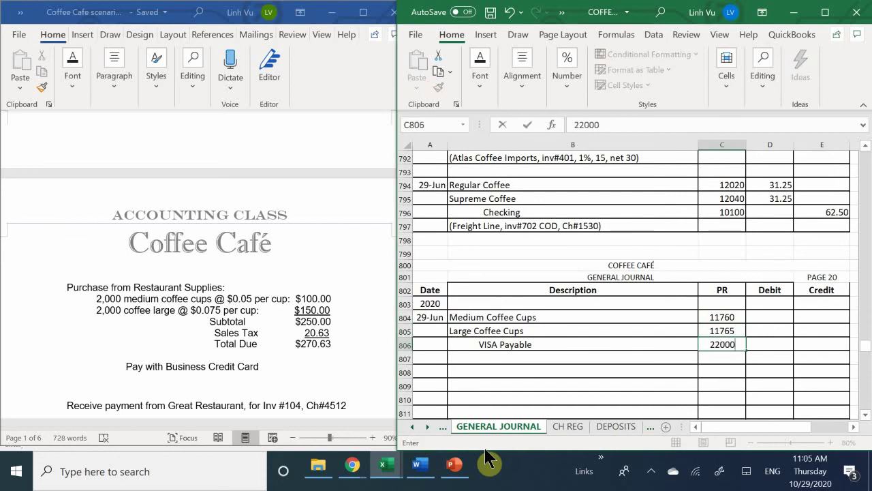
key("Return")
- Enter the debit amounts 108.25 for Medium Coffee Cups and 162.38 for Large Coffee Cups
key("Right")
key("Up")
key("Up")
key("Up")
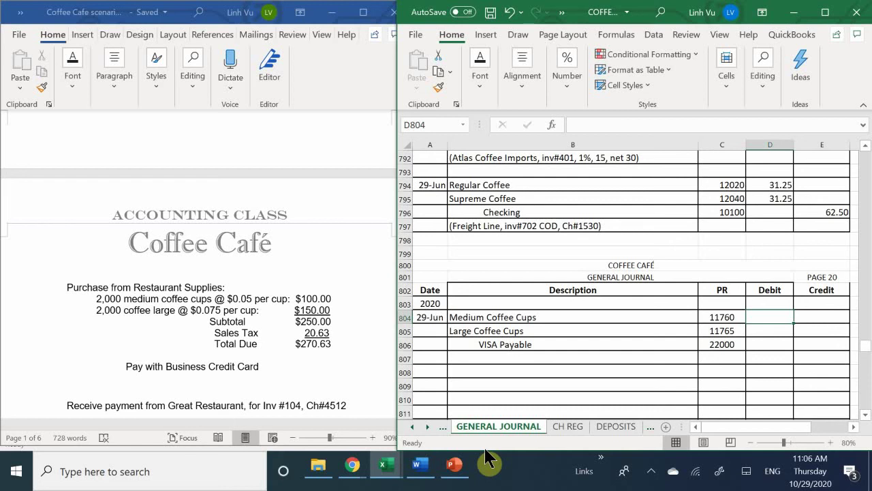
key("Down")
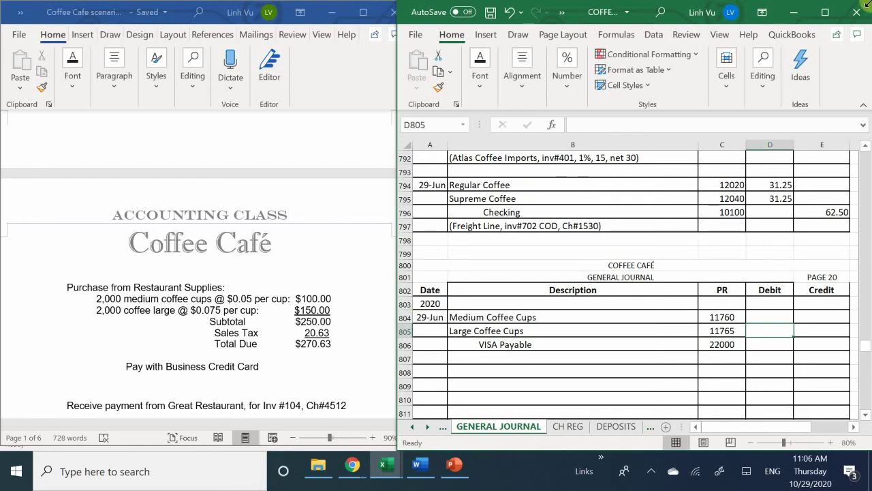
left_click(766, 319)
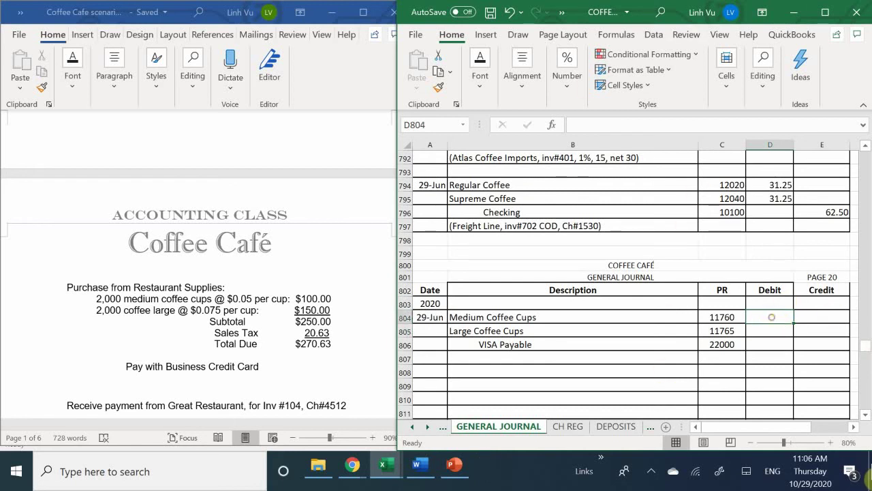
type("108.25")
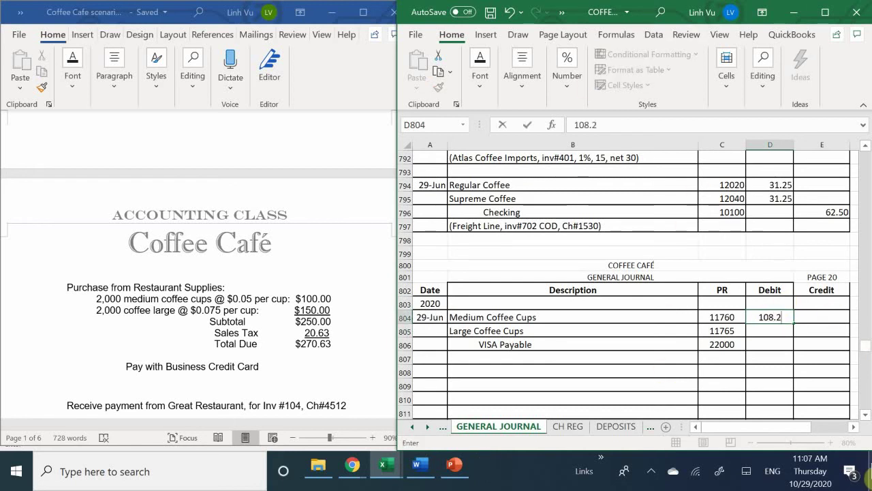
key("Return")
type("162.38")
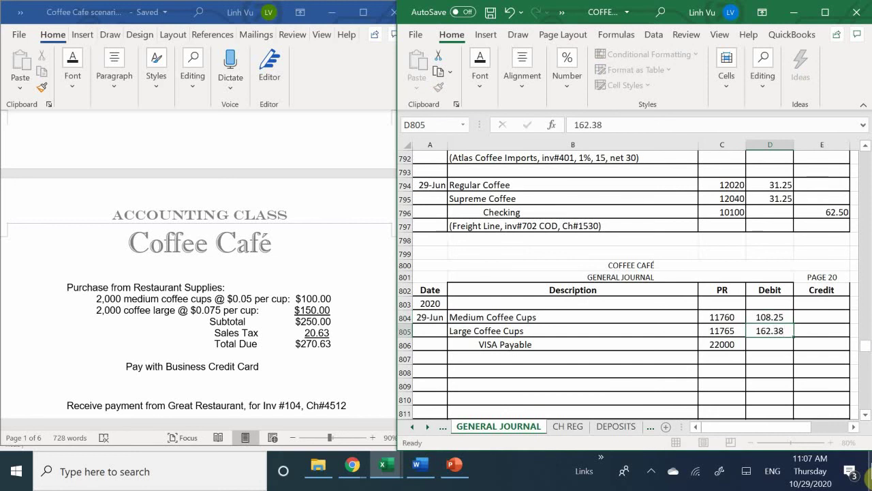
key("Return")
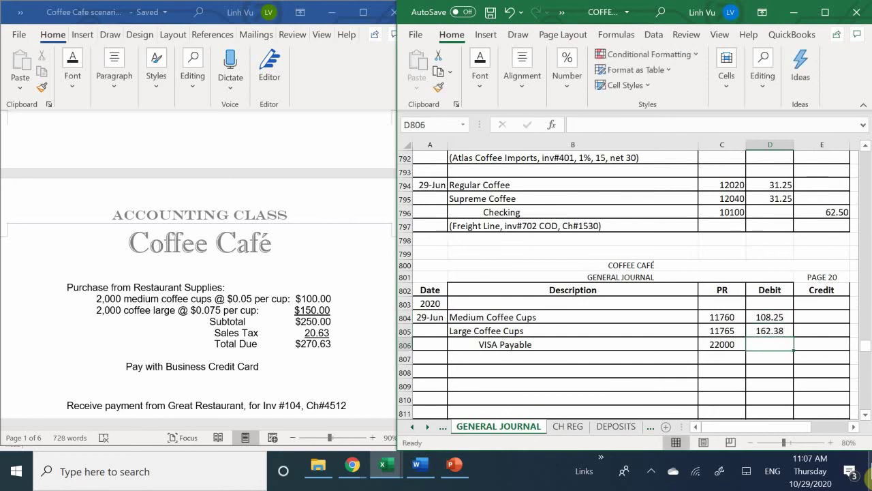
- Enter the VISA Payable credit as the sum of the two cup debits with the formula =D804+D805
key("Right")
type("=")
key("Left")
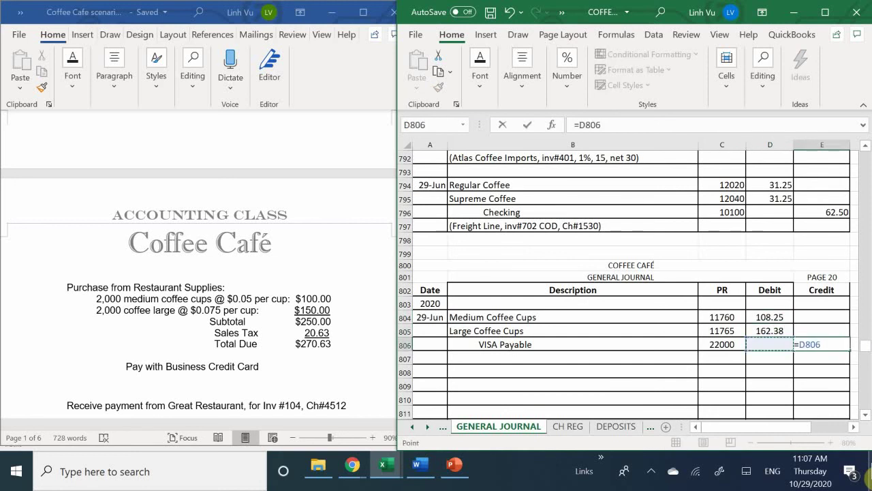
key("Up")
key("Up")
type("+")
key("Left")
key("Up")
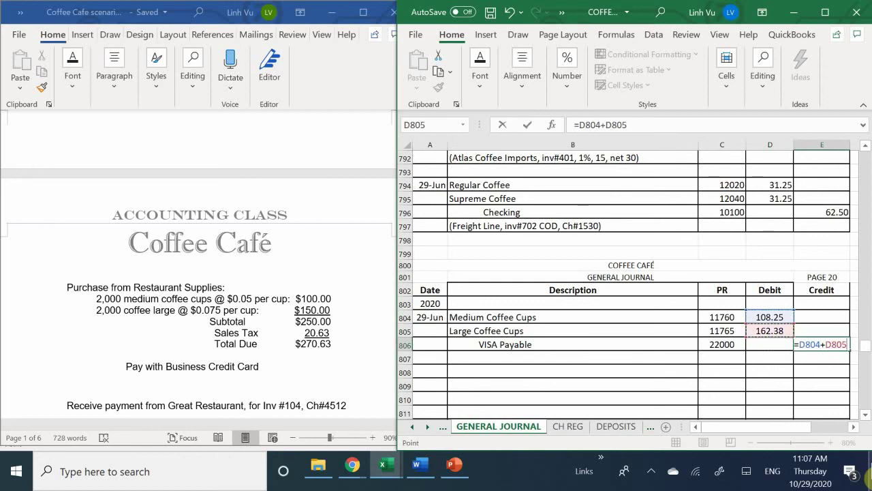
key("Return")
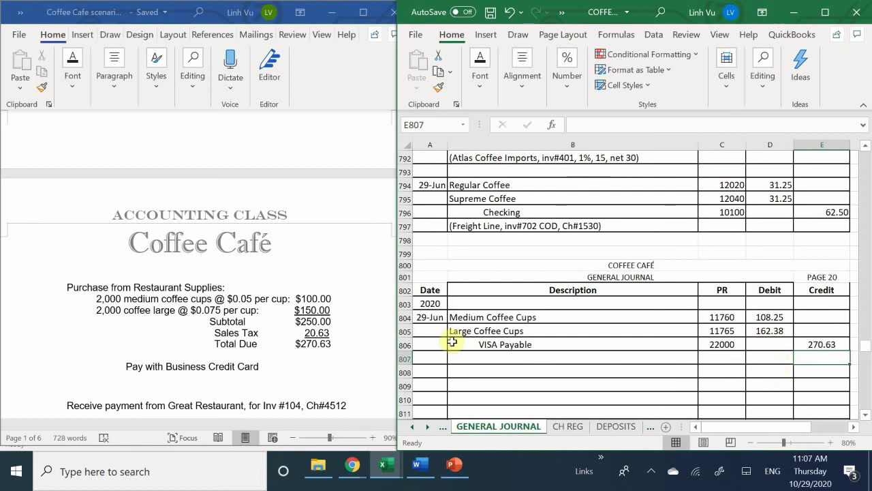
- Enter the explanation (Restaurant Supplies, VISA, 4000 Cups) on the line below VISA Payable
left_click(481, 354)
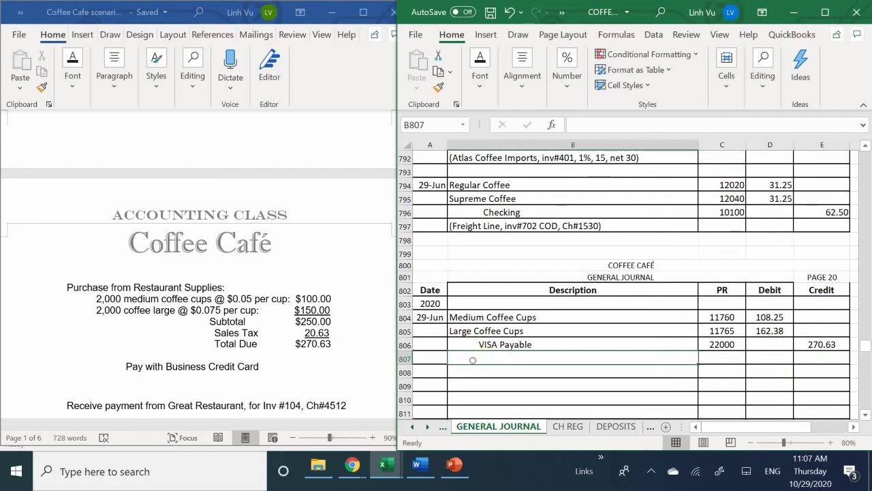
type("(")
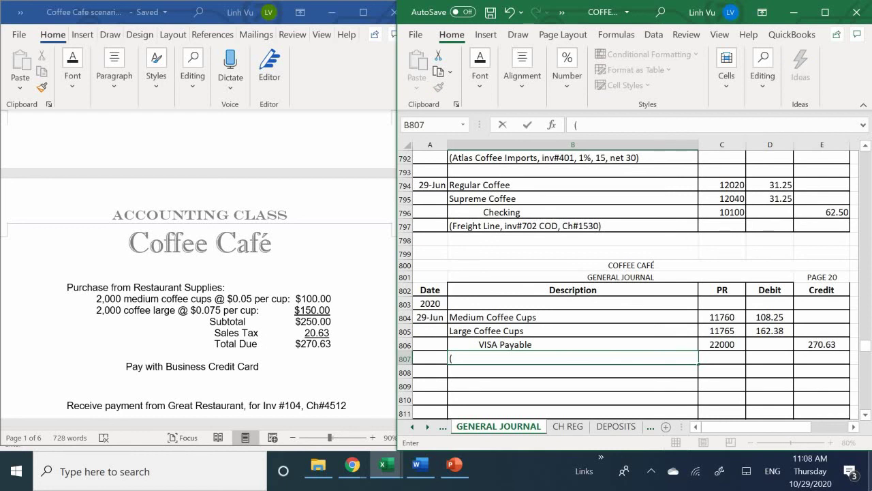
type("Restay")
key("BackSpace")
type("urant")
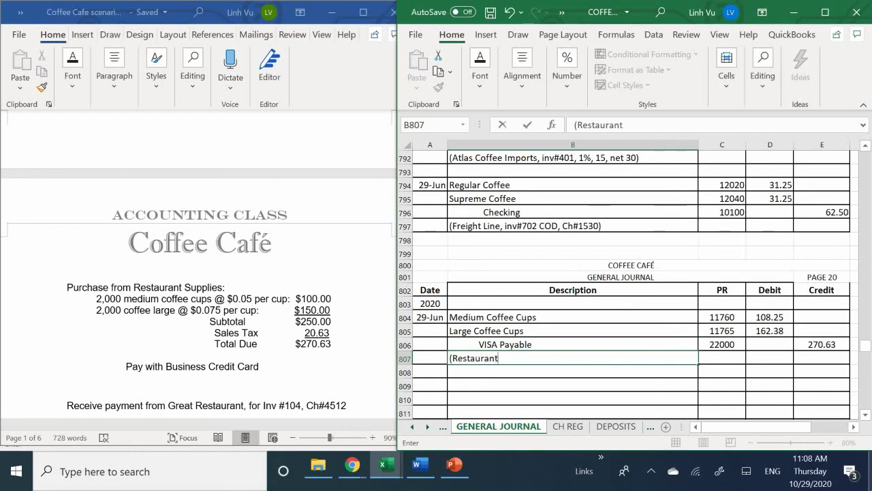
type(" Supplies.")
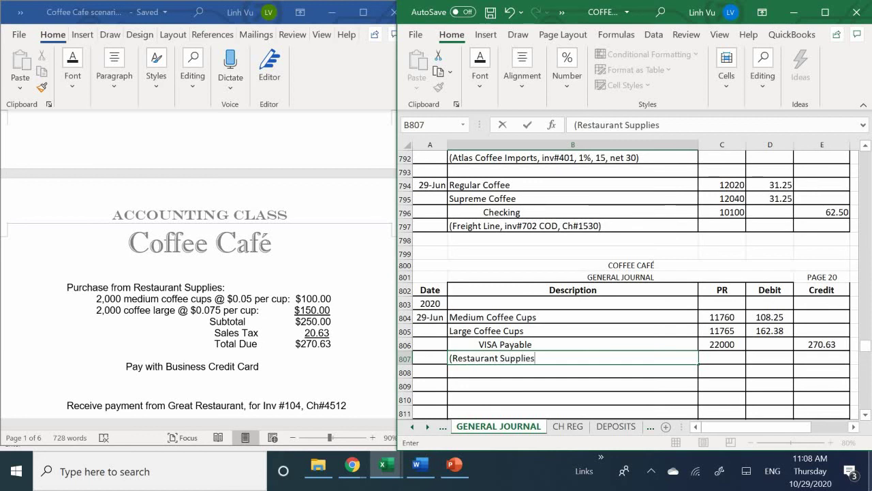
key("BackSpace")
type(", ")
type("UV")
key("BackSpace")
key("BackSpace")
type("VI")
key("BackSpace")
type("ISA")
type(")")
type(",")
type(" 40")
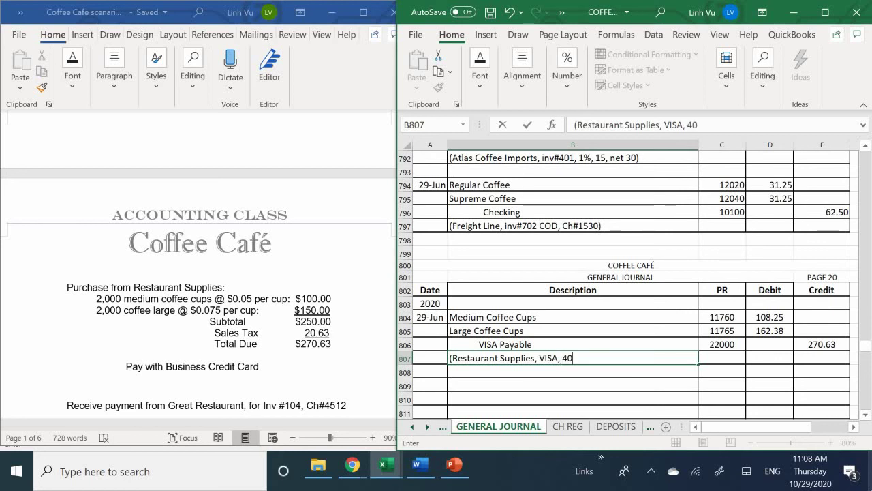
type("00C")
type("ups0")
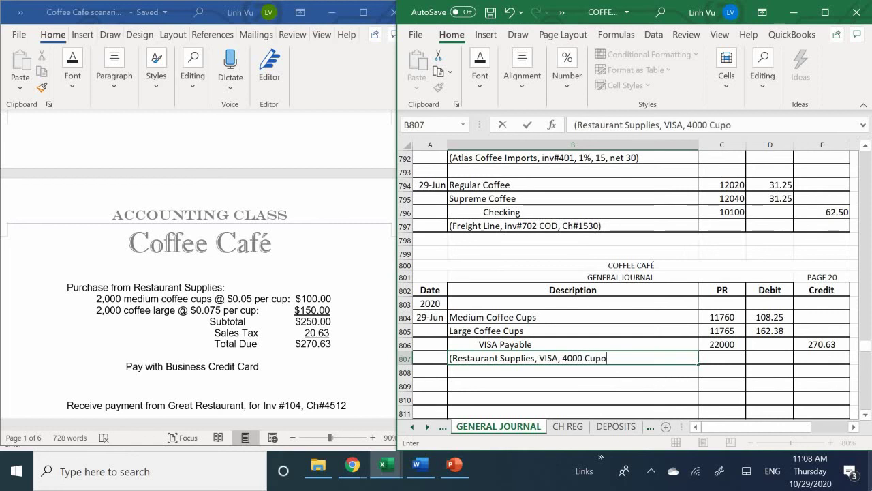
key("BackSpace")
type("_")
type(")")
key("Return")
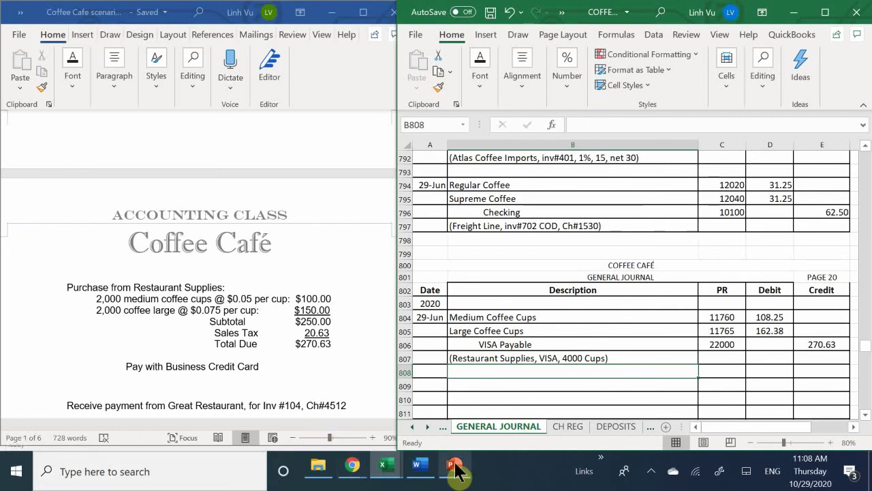
- Switch to the general ledger workbook and enter the date 6/29 on the first empty row of the Medium Coffee Cups account
mouse_move(379, 469)
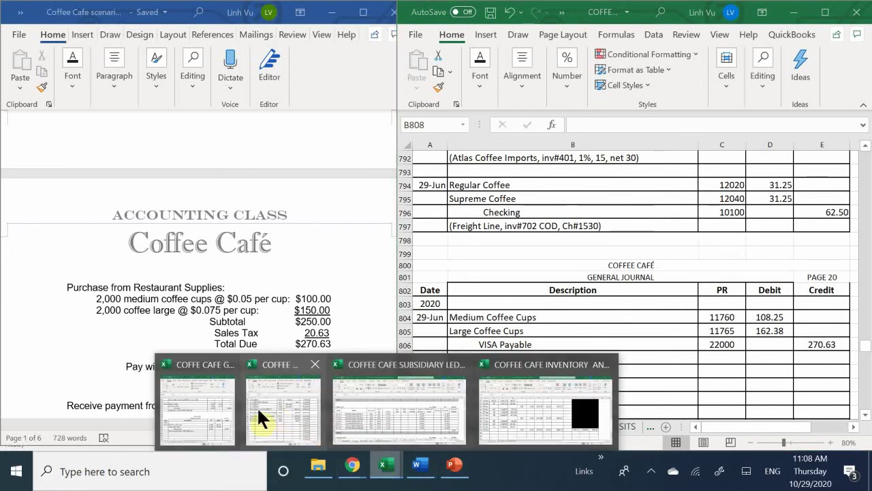
left_click(276, 402)
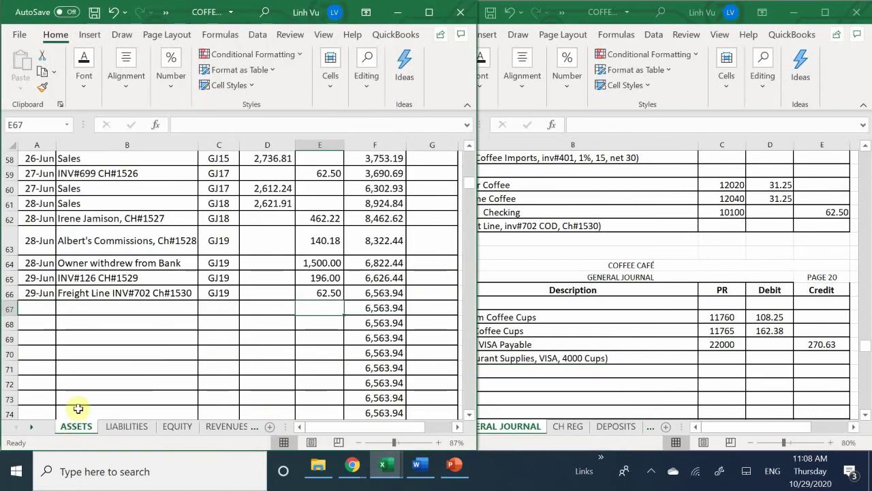
scroll(86, 340, "up", 10)
scroll(87, 342, "down", 20)
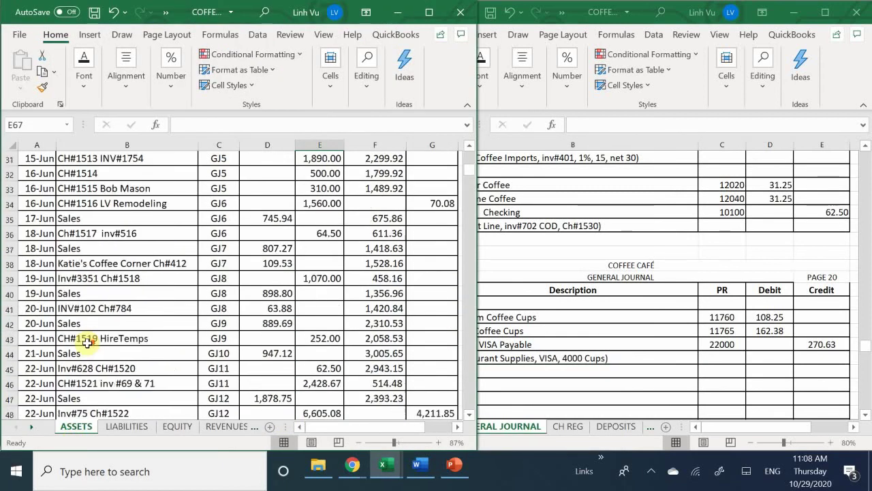
scroll(88, 342, "down", 16)
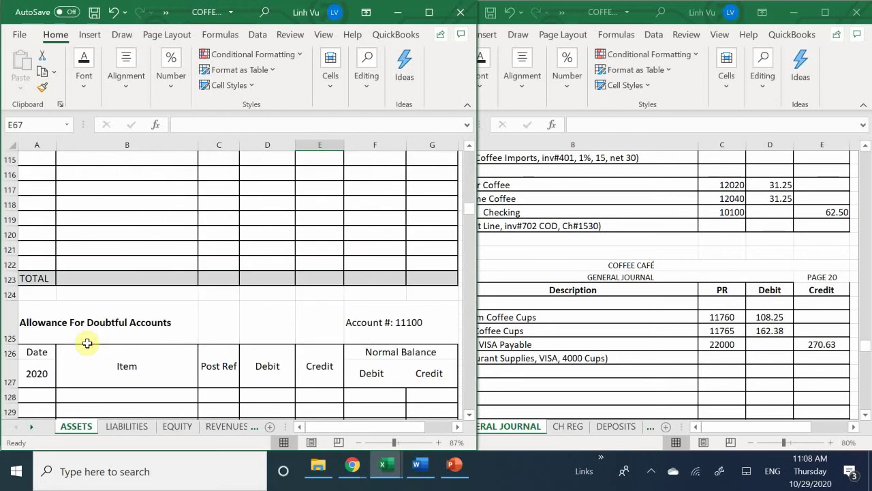
scroll(88, 342, "down", 1)
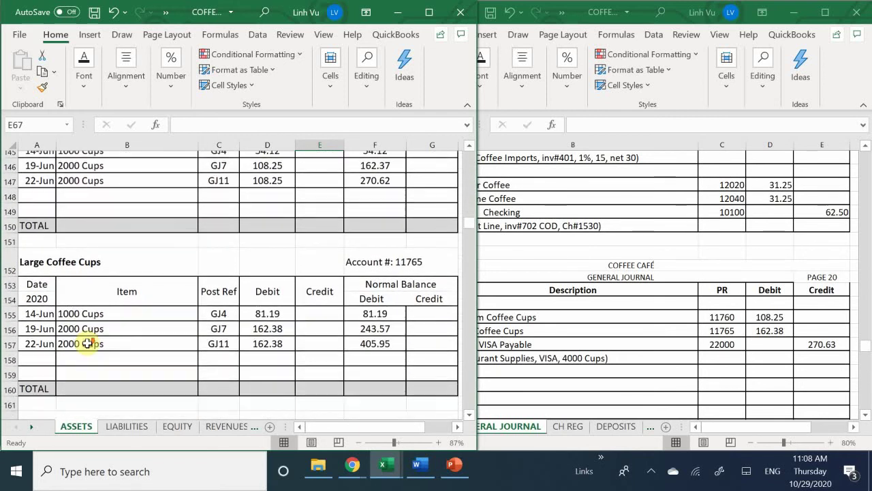
scroll(87, 342, "up", 4)
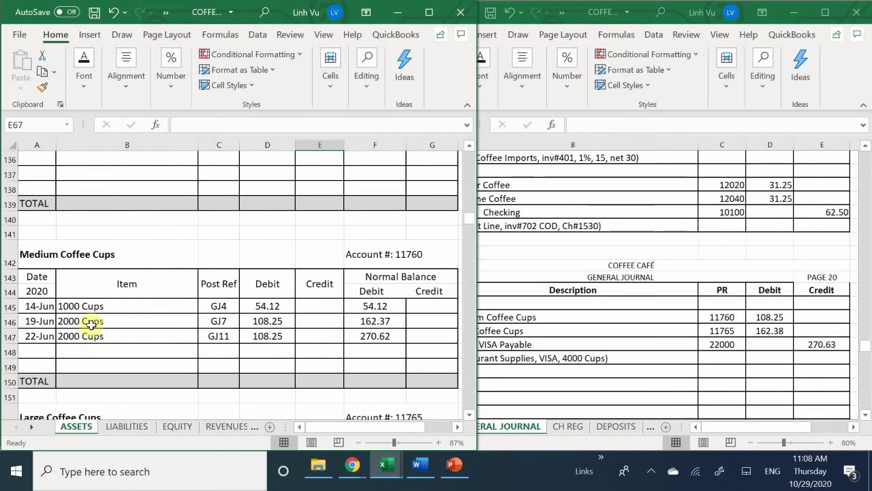
left_click(43, 352)
type("6/27")
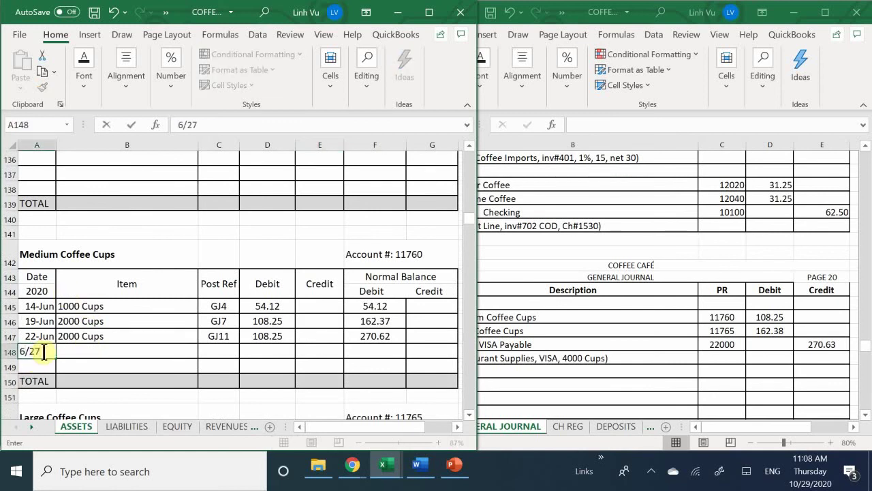
key("BackSpace")
type("9")
key("Tab")
- Fill the item of the June 29 Medium Coffee Cups row with a formula repeating the 2000 Cups entry above it
type("200")
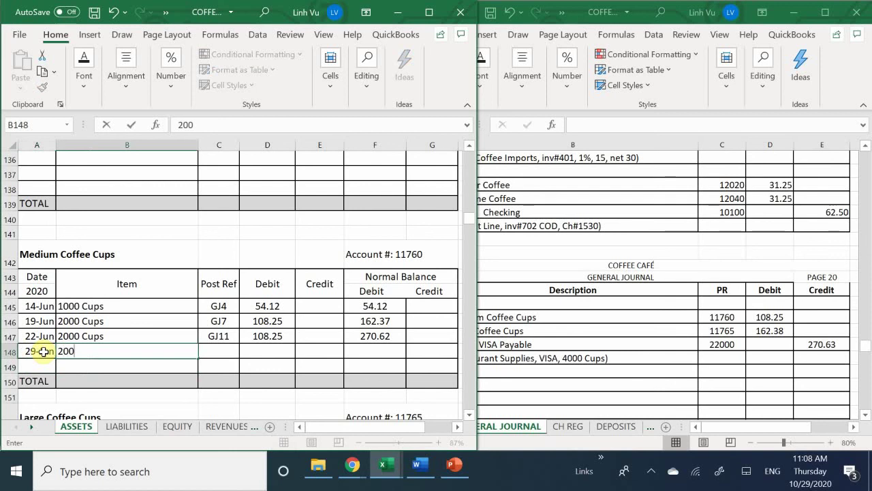
type("0")
key("BackSpace")
key("BackSpace")
key("BackSpace")
key("BackSpace")
type("=")
key("Up")
key("Tab")
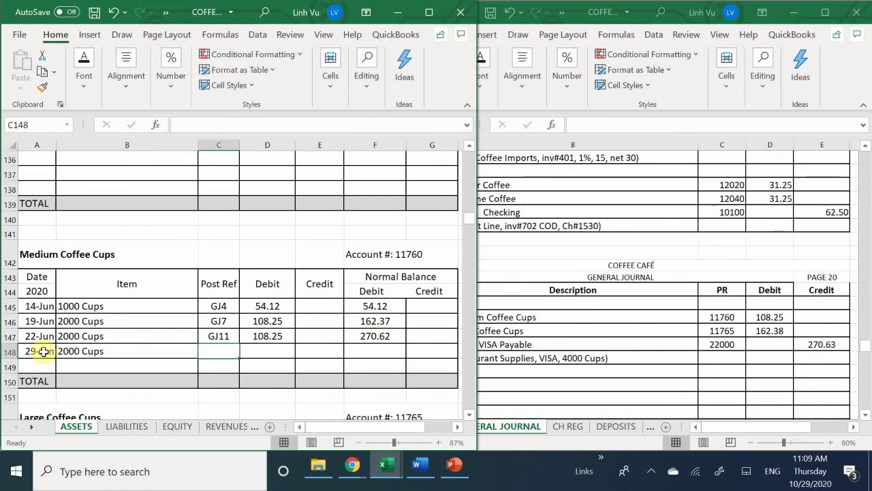
- Enter the posting reference GJ19 and the debit 108.25 on the June 29 Medium Coffee Cups row
type("GJ")
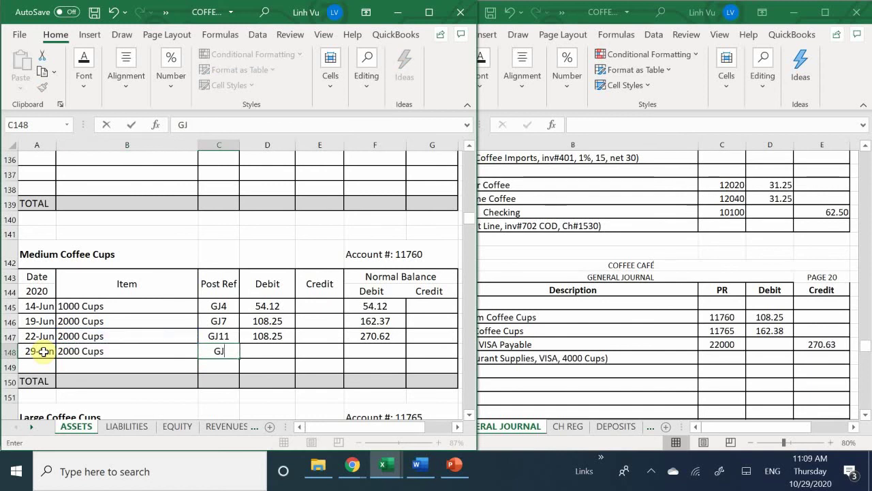
type("1")
key("BackSpace")
type("9")
key("Tab")
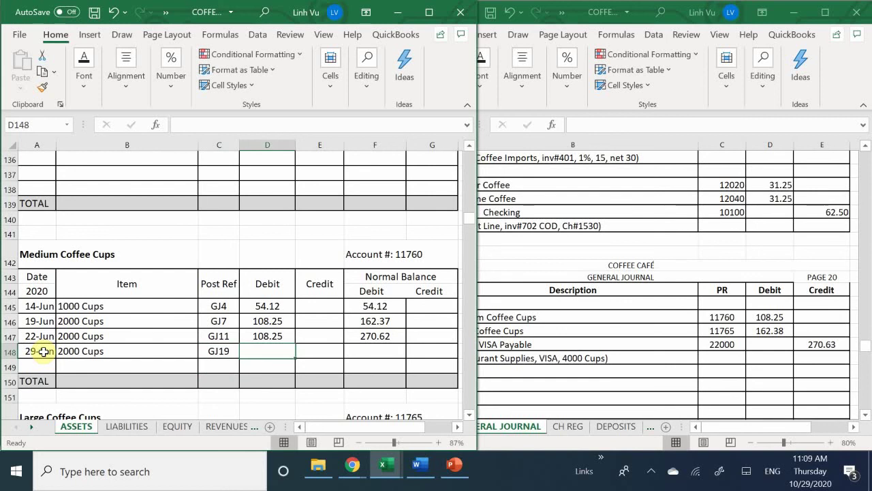
type("108.25")
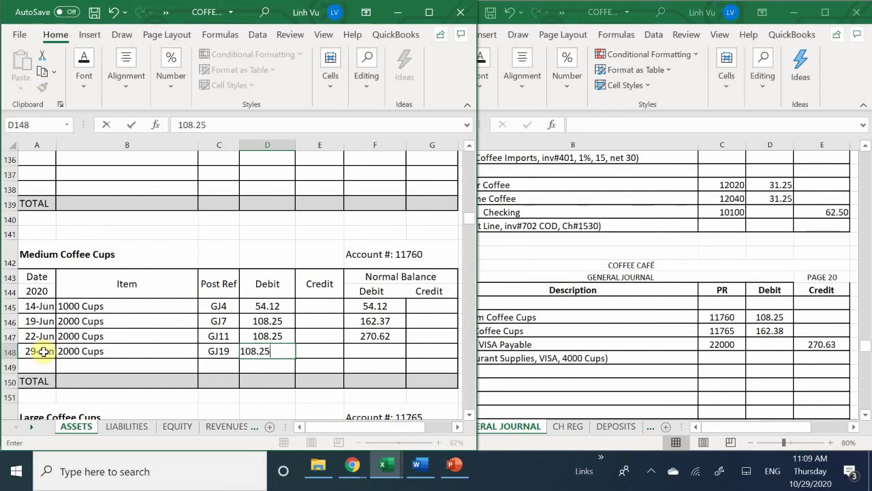
key("Return")
- Extend the Medium Coffee Cups debit balance formula from the June 22 row down to the June 29 row
key("Right")
key("Right")
key("Up")
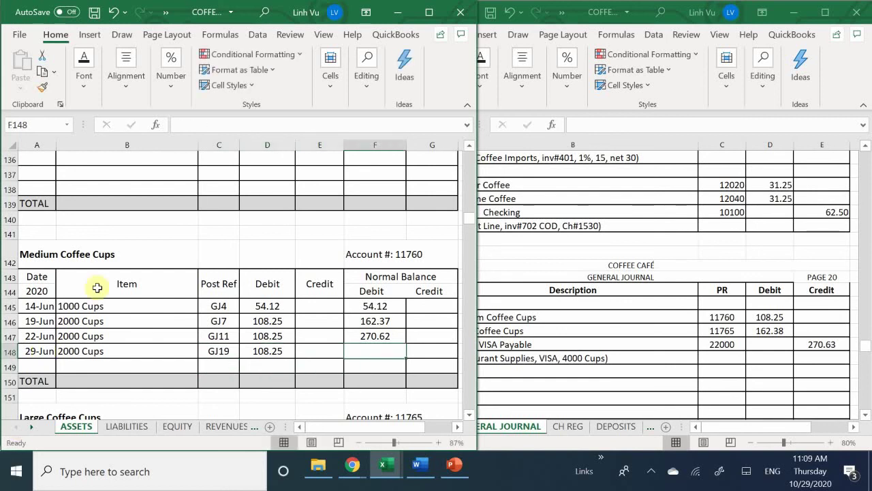
left_click(370, 333)
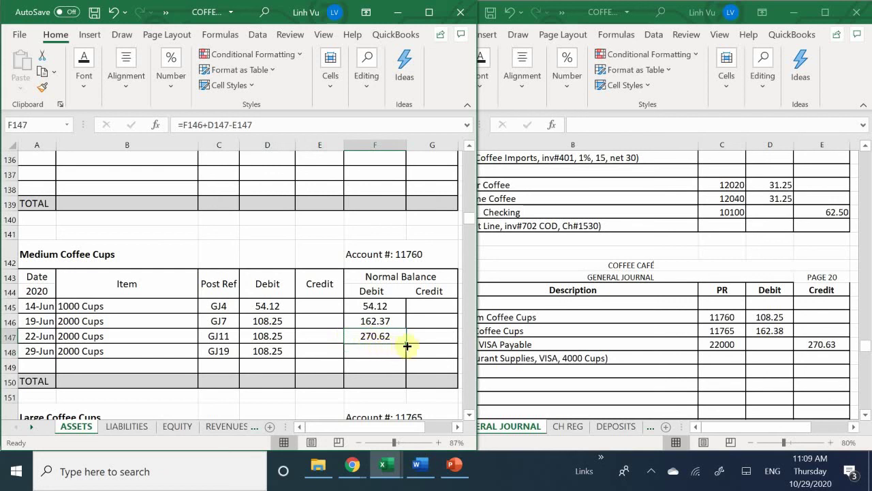
left_click_drag(403, 347, 406, 359)
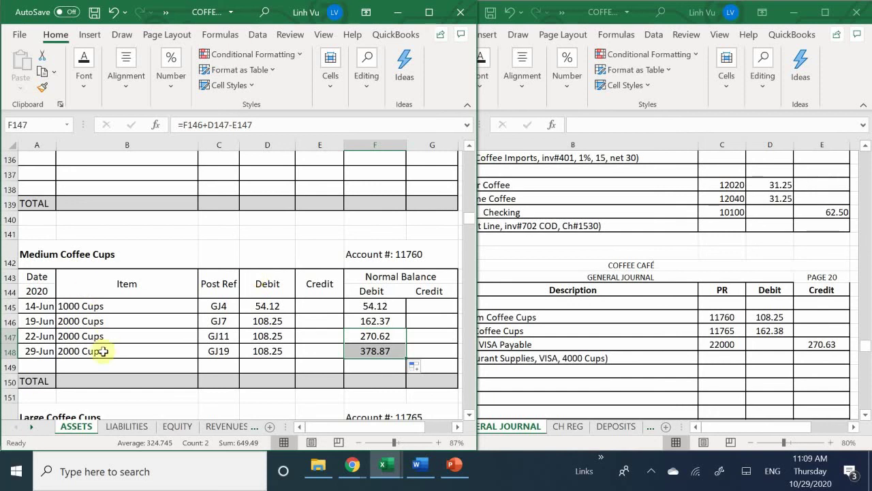
left_click(83, 368)
- Add a 6/29 row to the Large Coffee Cups account, with the item taken from the row above by the formula =B157
scroll(83, 368, "down", 4)
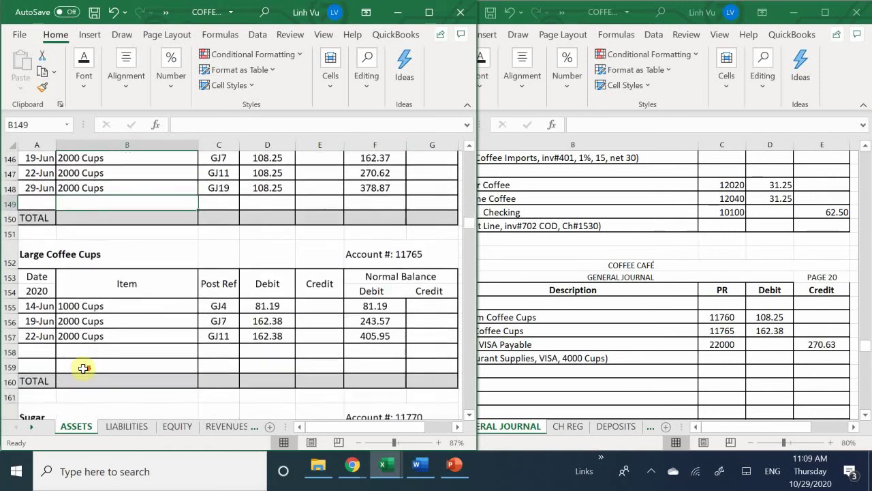
left_click(27, 322)
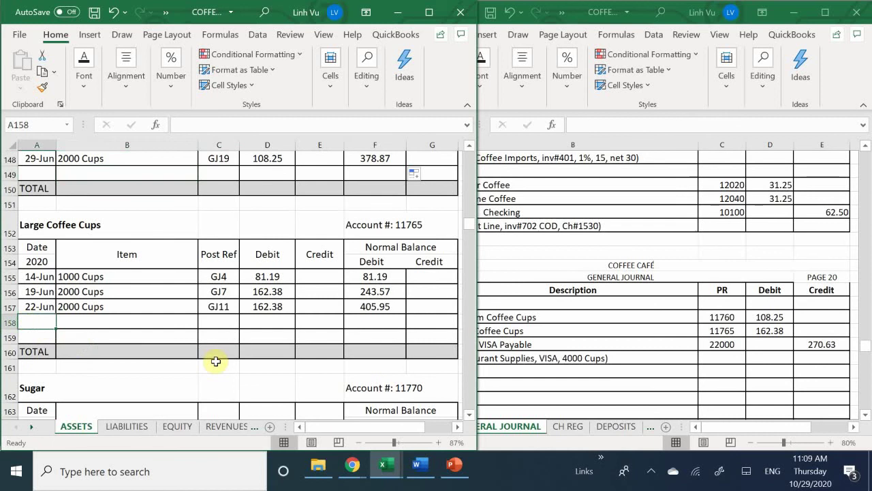
type("6/29")
key("Return")
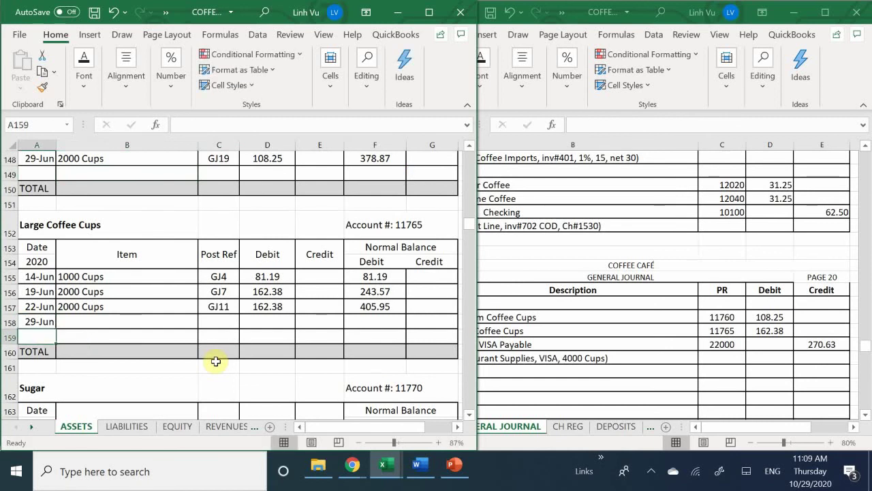
key("Right")
key("Up")
type("=")
key("Up")
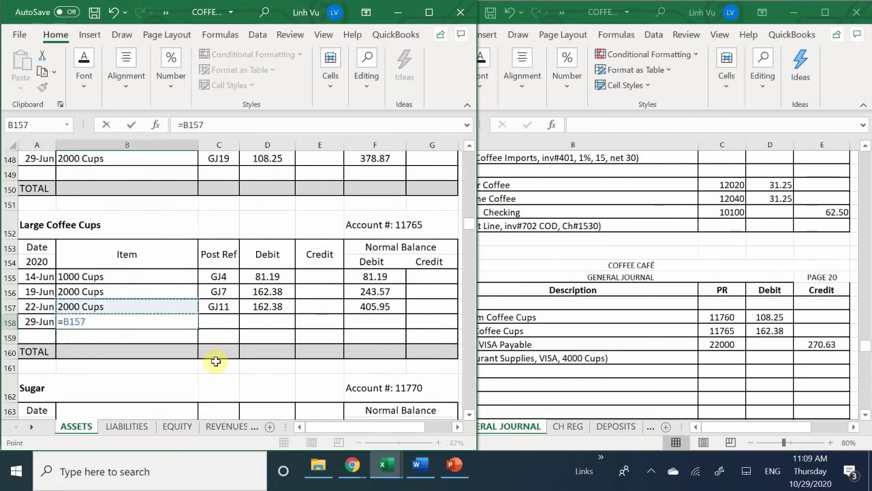
key("Return")
- Enter the posting reference GJ19 on the June 29 Large Coffee Cups row
key("Right")
key("Up")
type("g")
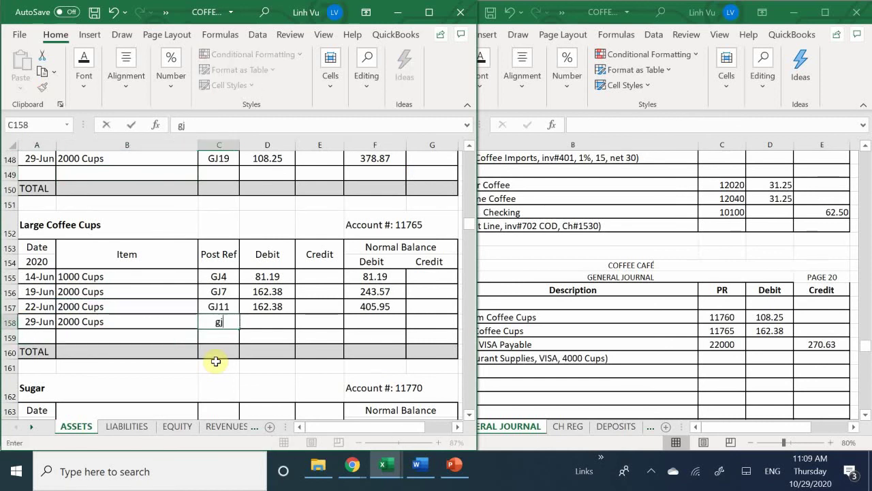
key("BackSpace")
type("G")
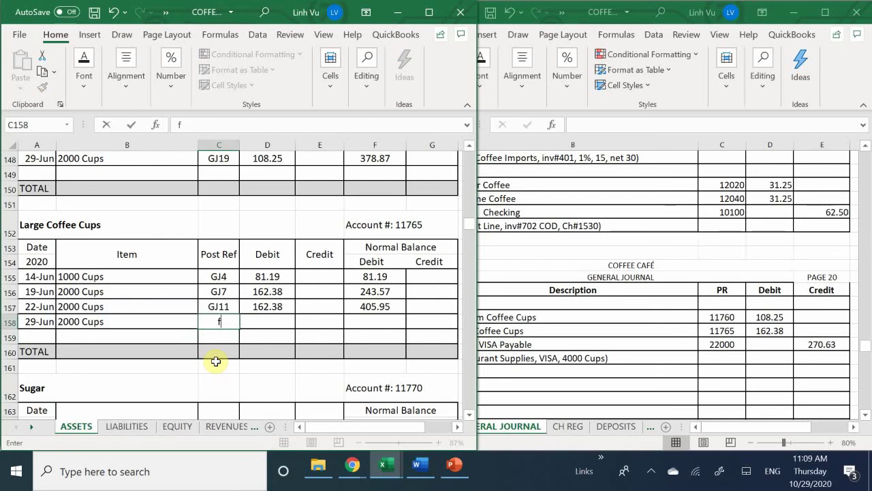
key("BackSpace")
type("GJ19")
key("Tab")
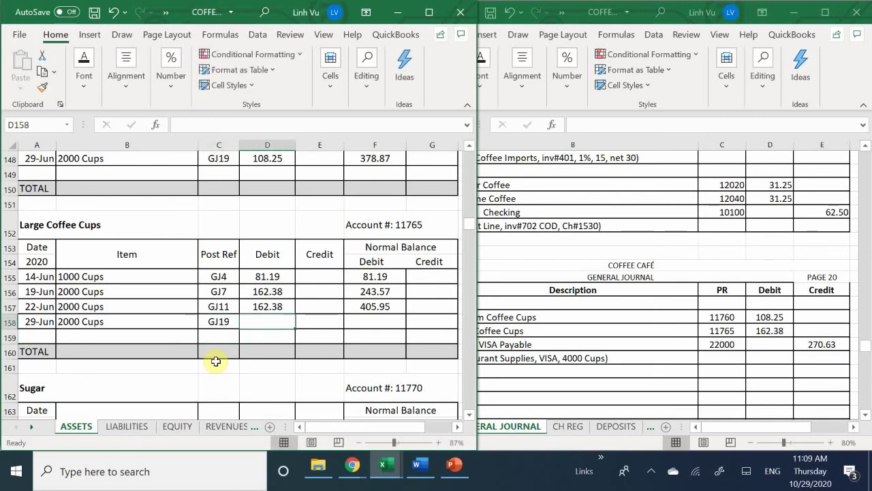
- Enter the debit 162.38 on the June 29 Large Coffee Cups row
type("1662")
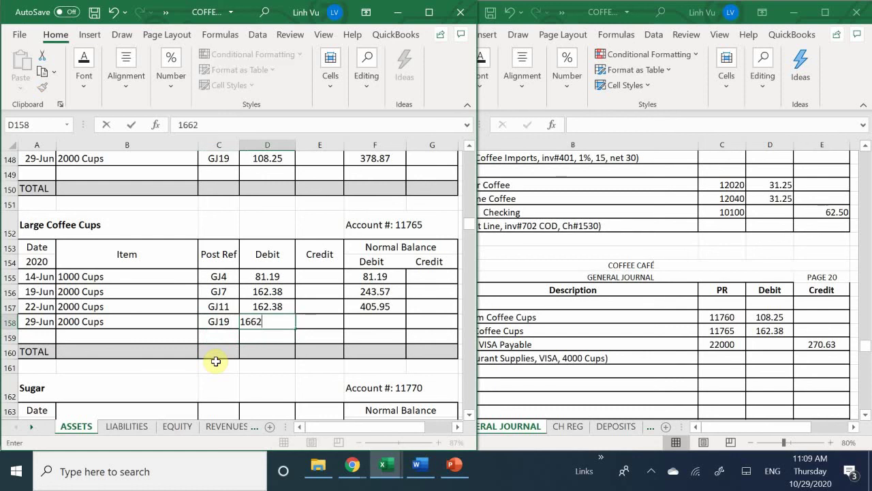
key("BackSpace")
key("BackSpace")
type("2.38")
key("Tab")
- Extend the Large Coffee Cups debit balance formula from the June 22 row down to the June 29 row
key("Tab")
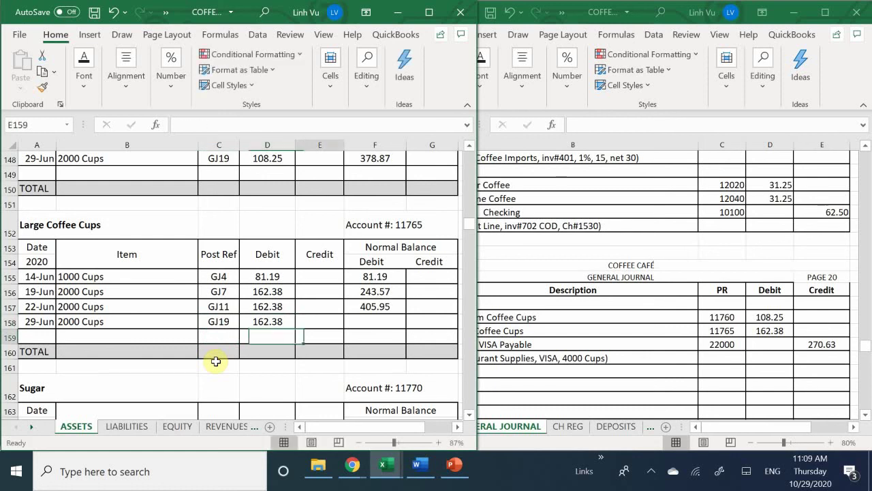
type("=")
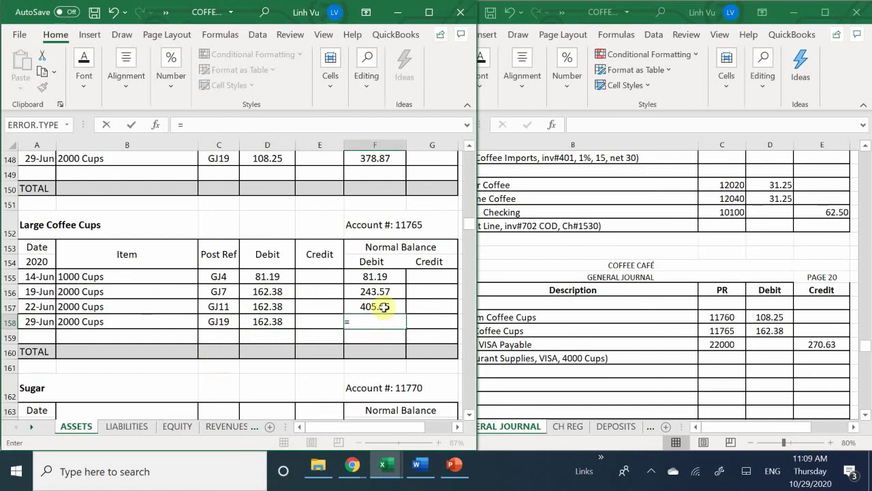
key("Escape")
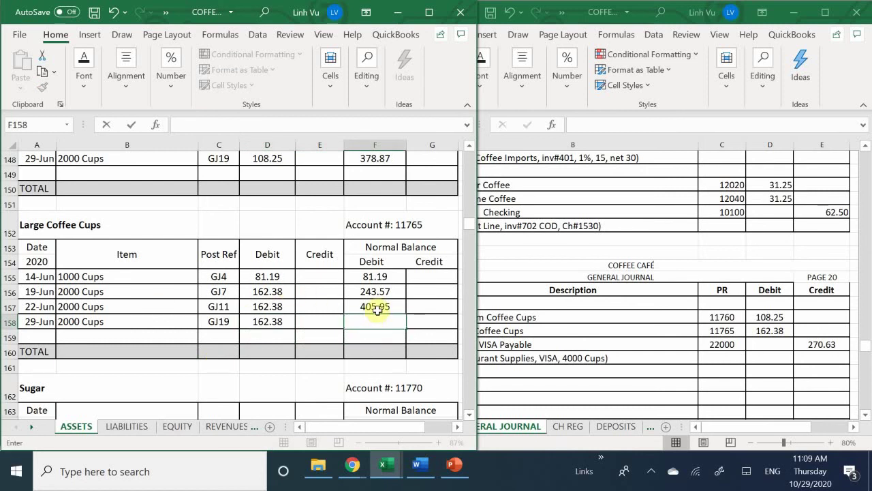
left_click(379, 310)
left_click_drag(407, 312, 409, 326)
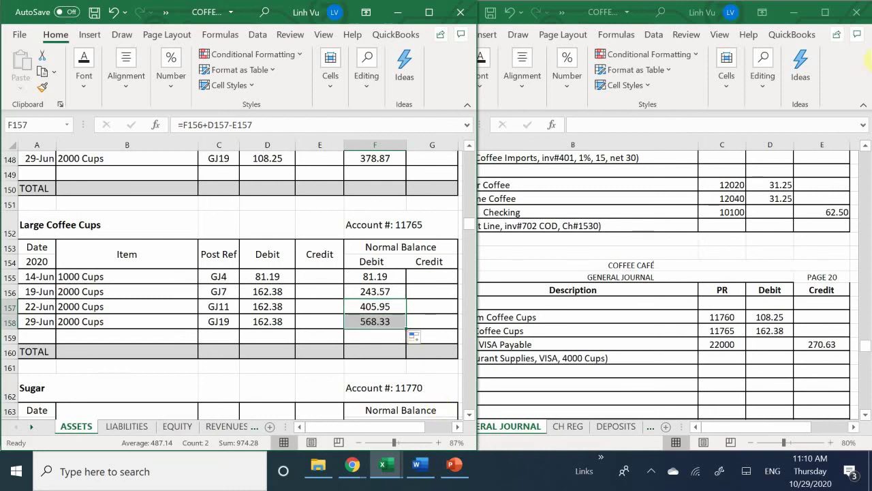
left_click(142, 368)
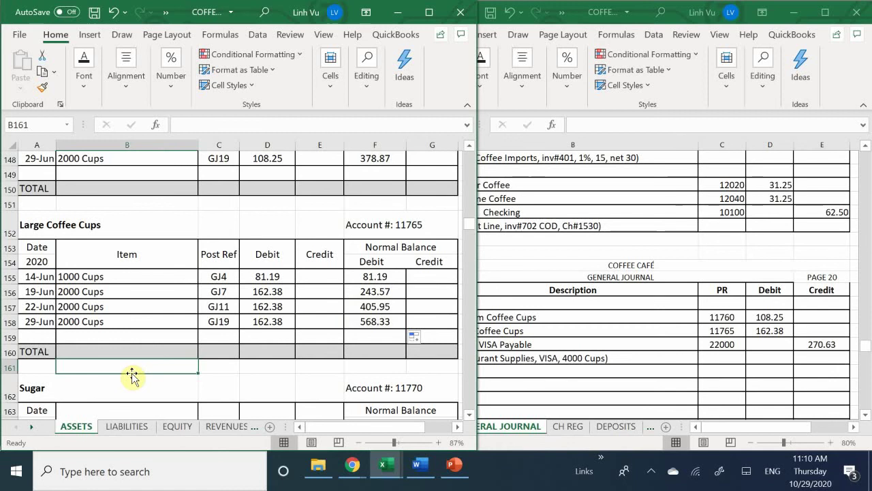
- Enter the date 6/29 on the first empty row of the VISA Payable account in the liabilities ledger
left_click(150, 425)
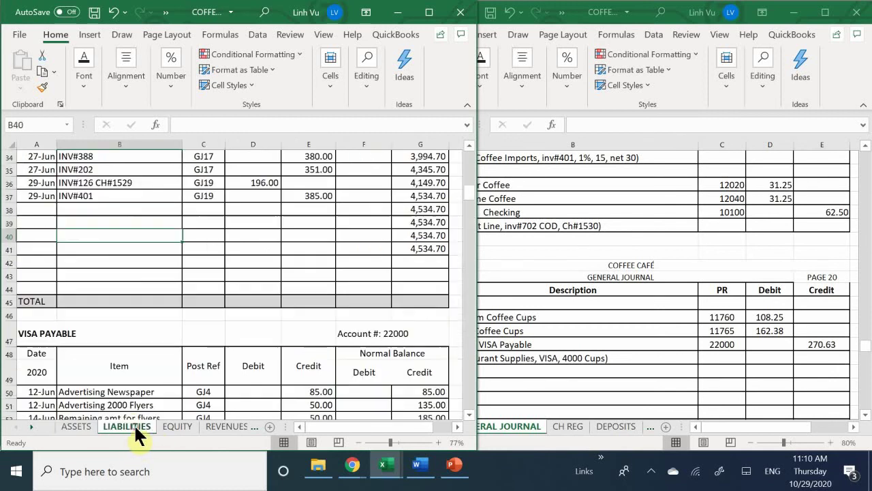
scroll(133, 346, "down", 3)
scroll(133, 348, "down", 1)
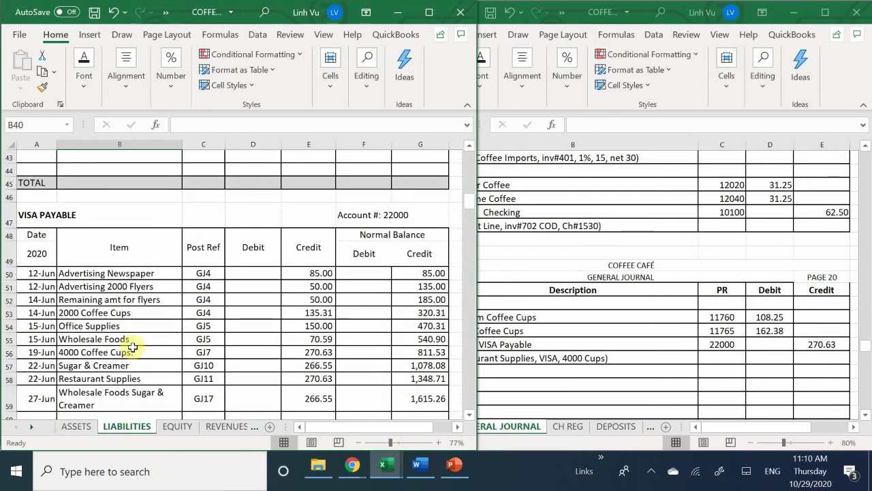
scroll(93, 337, "down", 2)
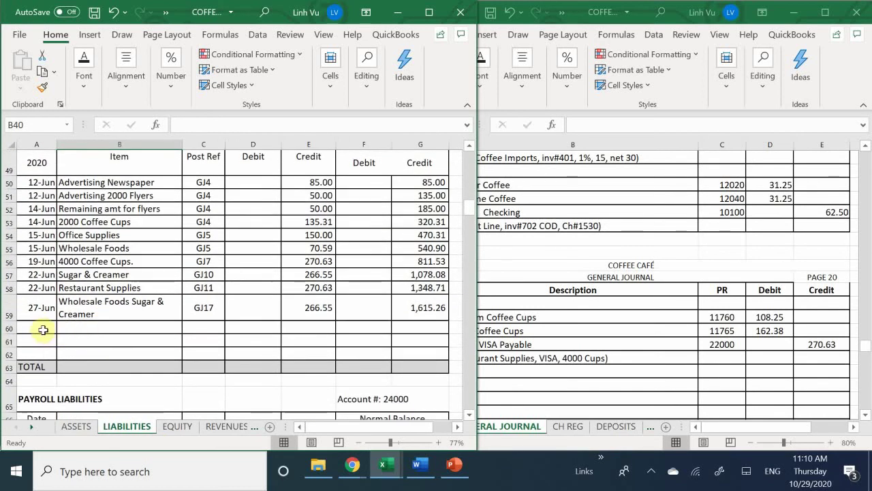
left_click(43, 330)
type("6/2")
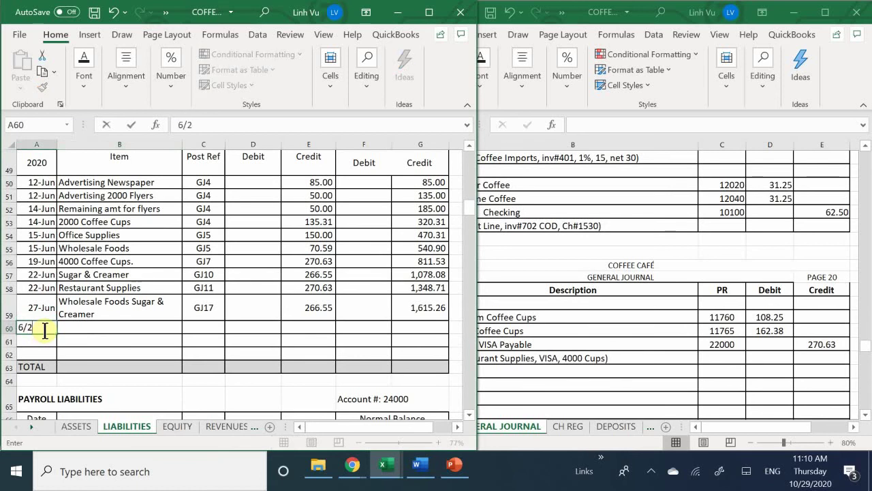
type("9-Jun")
key("Tab")
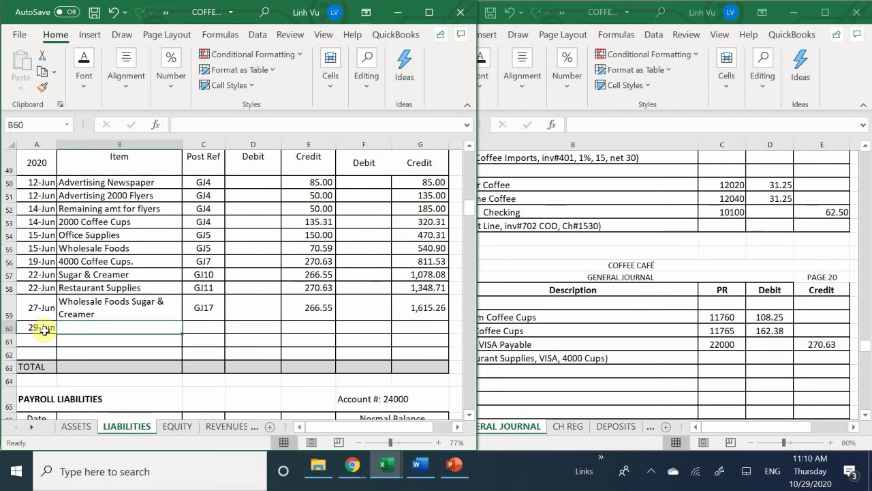
- Enter the item Restaurant Supplies and the posting reference GJ20 on the June 29 row of the VISA Payable account
type("Restaurant Supplies")
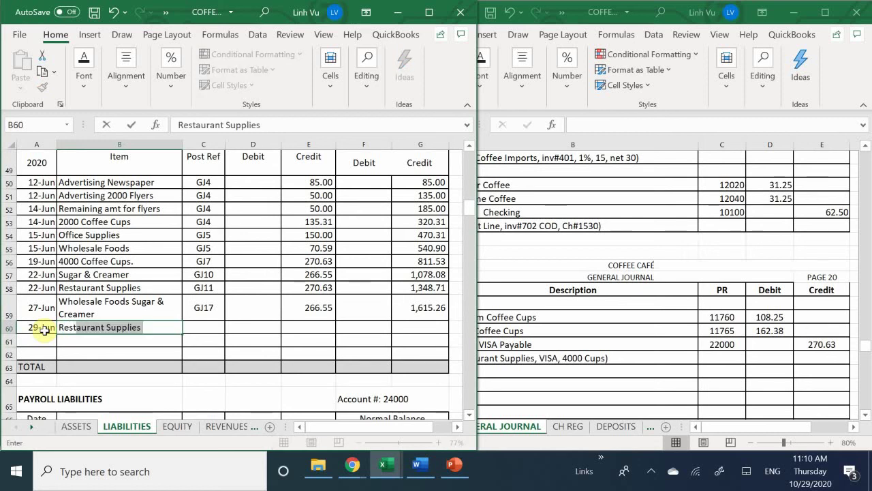
key("Tab")
type("G")
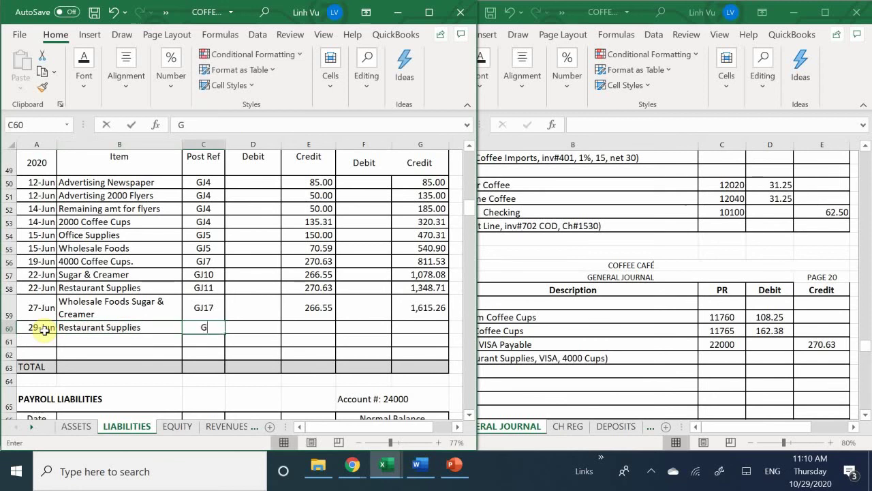
type("J19")
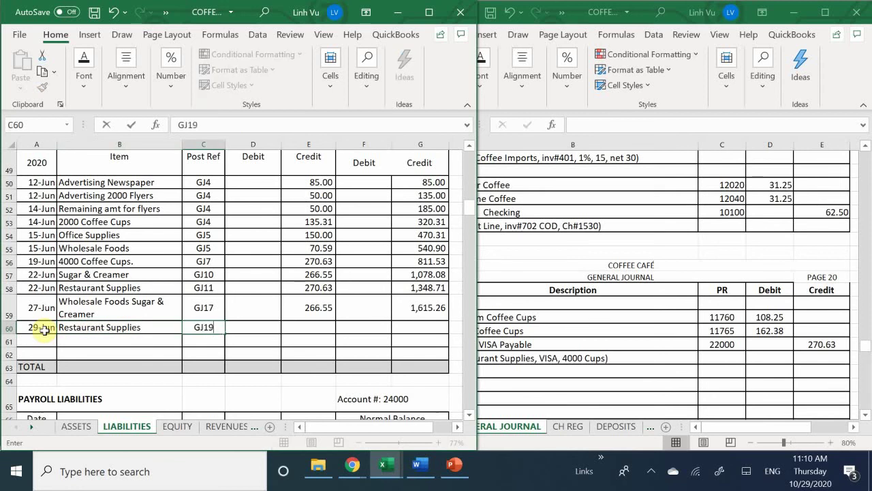
key("BackSpace")
key("BackSpace")
type("20")
key("Return")
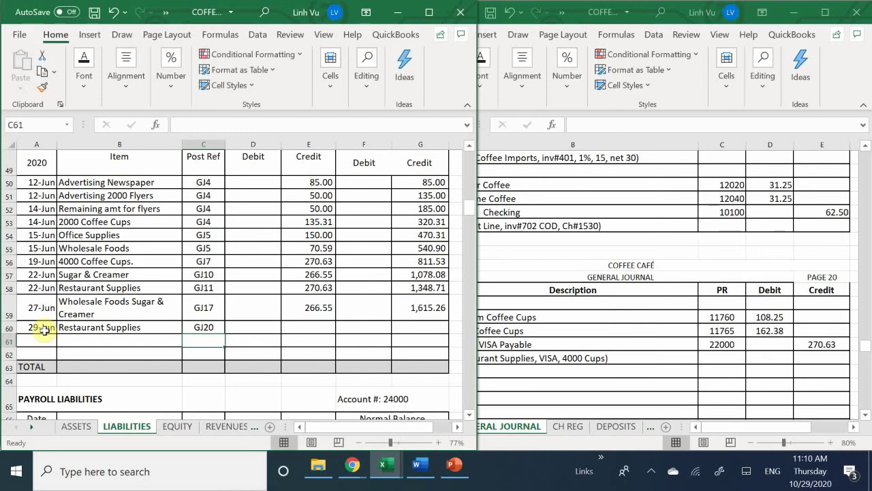
- Correct the posting reference on the June 29 Large Coffee Cups row of the assets ledger to GJ20
left_click(62, 427)
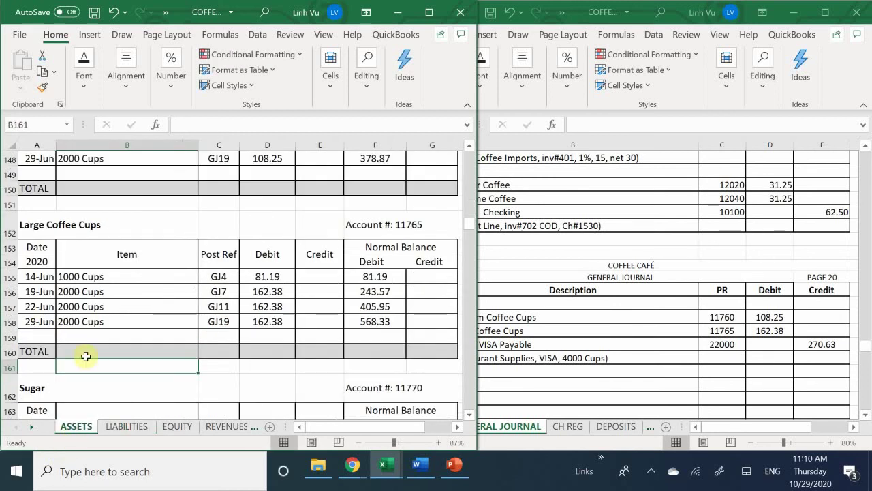
left_click(219, 321)
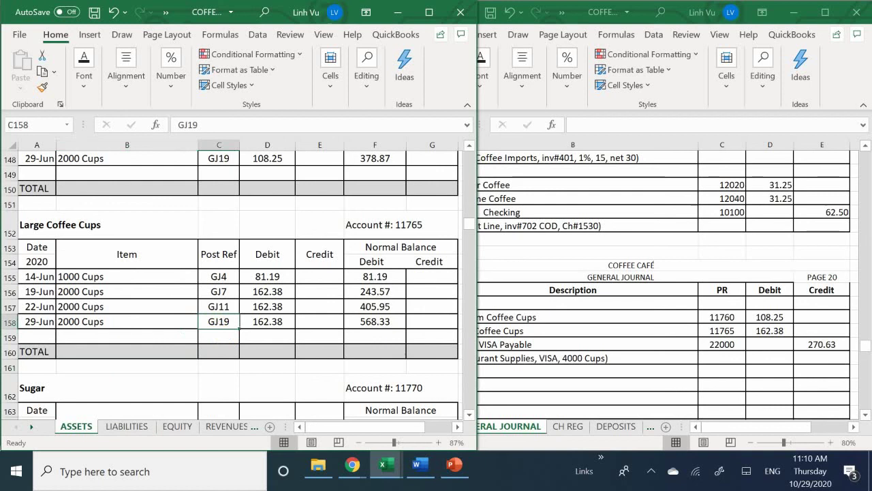
type("GJ20")
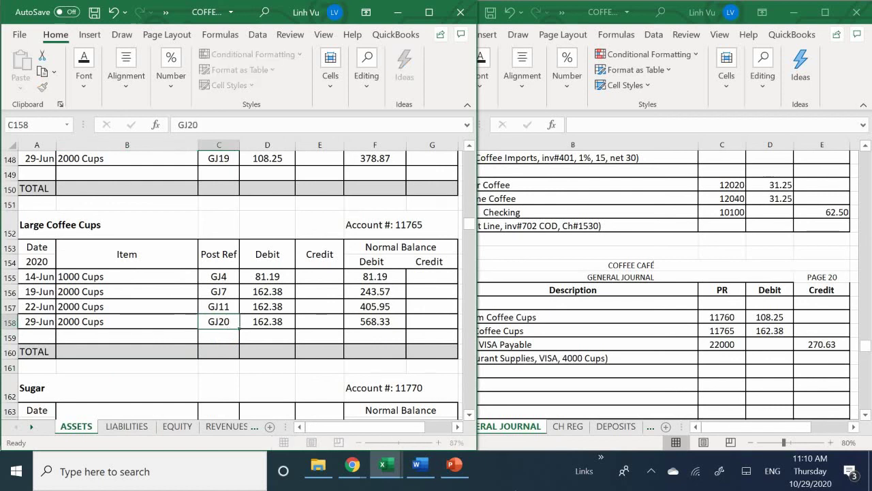
key("Return")
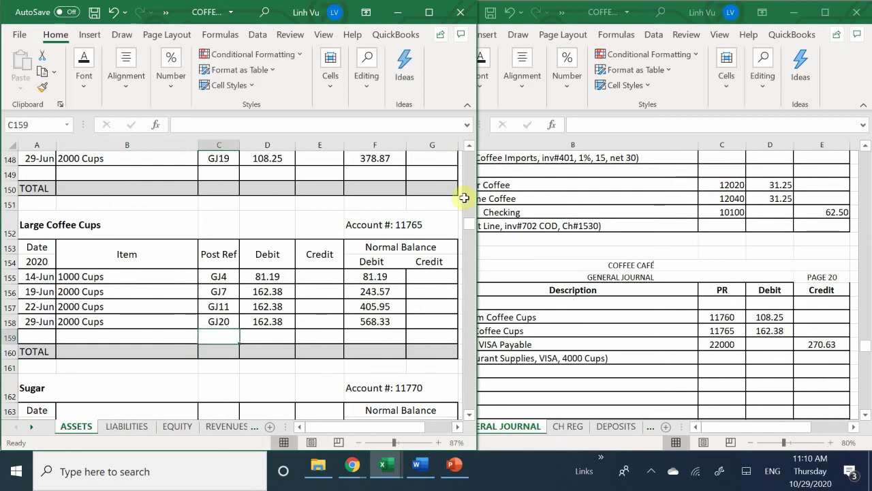
- Correct the posting reference on the June 29 Medium Coffee Cups row to GJ20
scroll(178, 266, "up", 1)
scroll(178, 266, "up", 2)
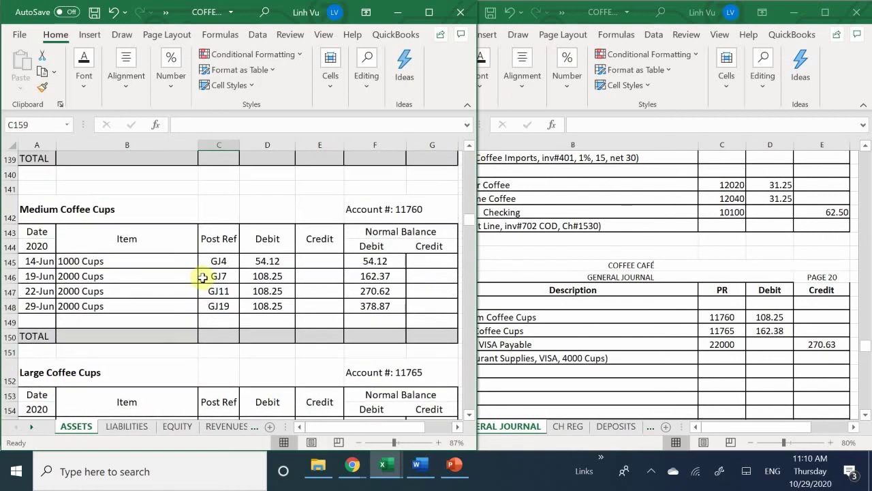
left_click(218, 306)
key("BackSpace")
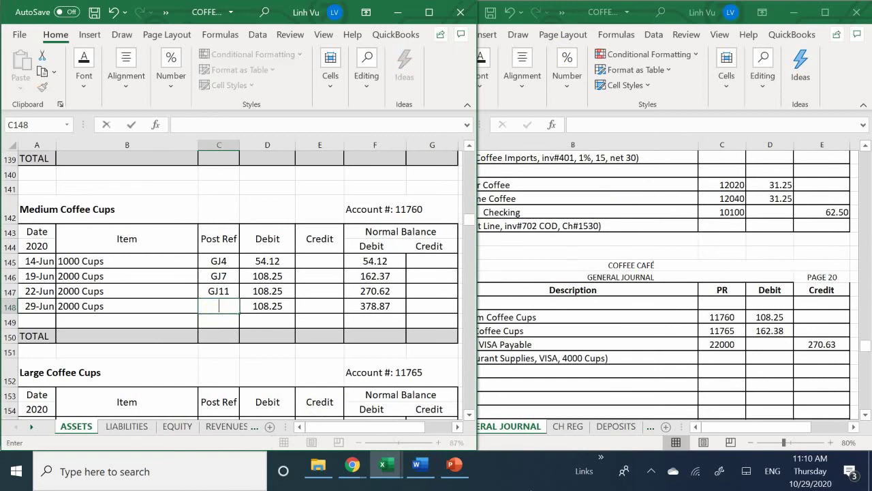
type("GJ20")
key("Return")
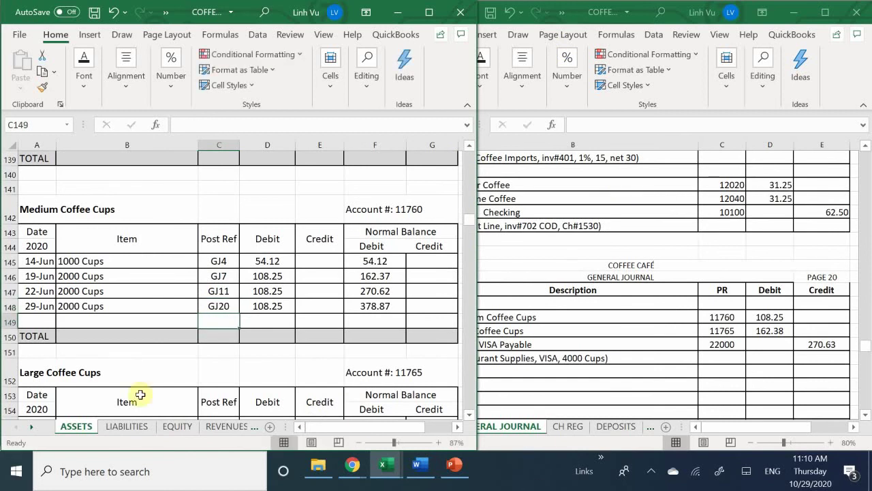
- Enter the credit 270.63 on the June 29 VISA Payable row and extend the credit balance formula from the June 27 row down to it
left_click(129, 425)
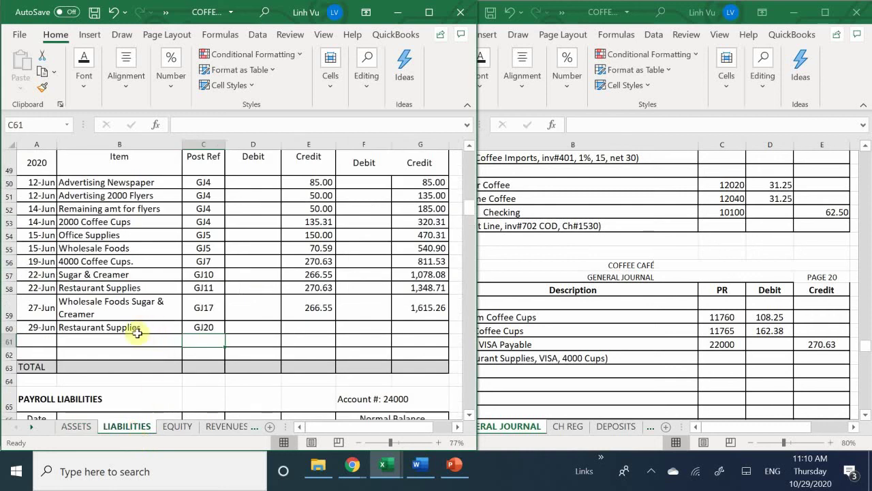
left_click(244, 328)
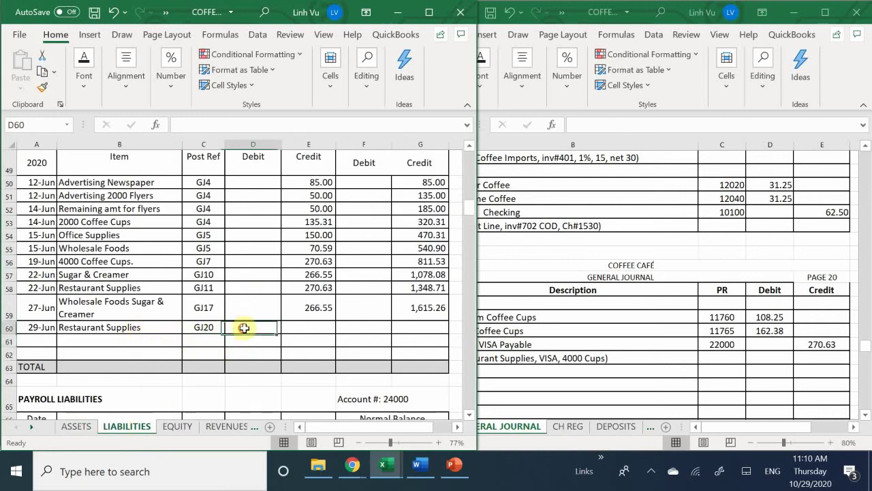
left_click(301, 328)
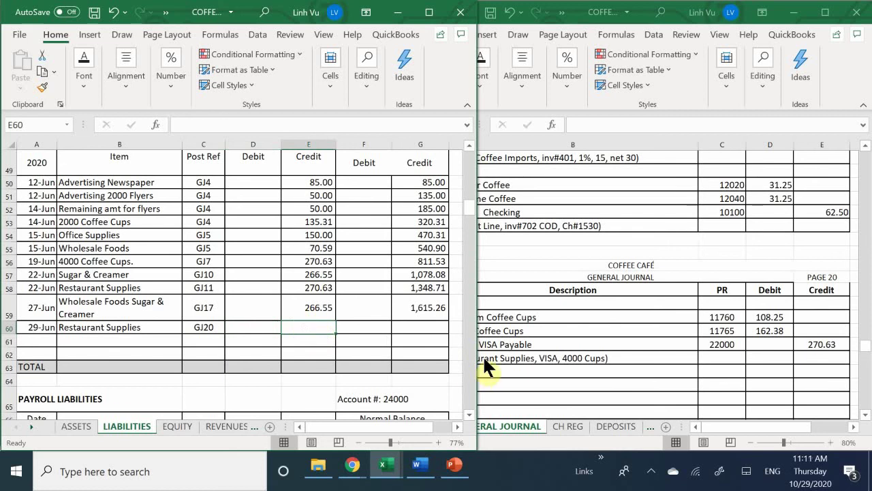
type("2")
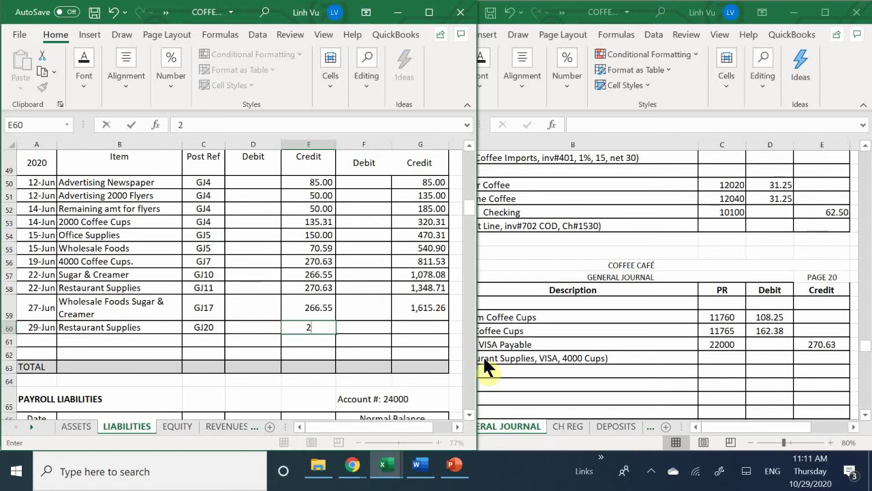
type("70.63")
key("Return")
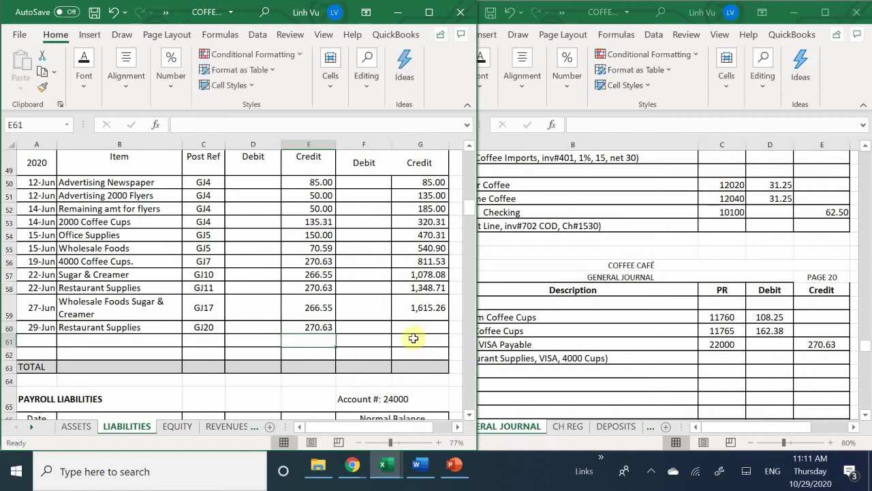
left_click(417, 307)
left_click_drag(448, 320, 449, 335)
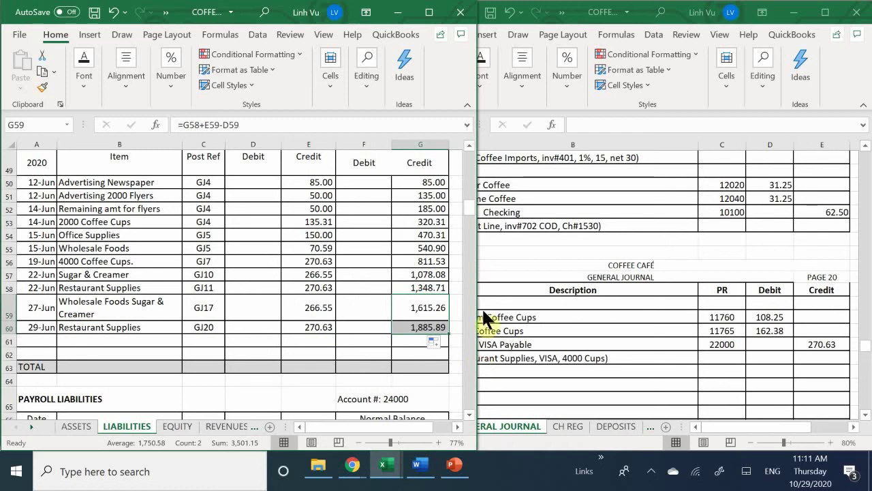
- Switch to the Coffee Cafe subsidiary ledger workbook and enter the date 6/29 on the first empty row of the Restaurant Supplies, Inc. vendor account
mouse_move(382, 471)
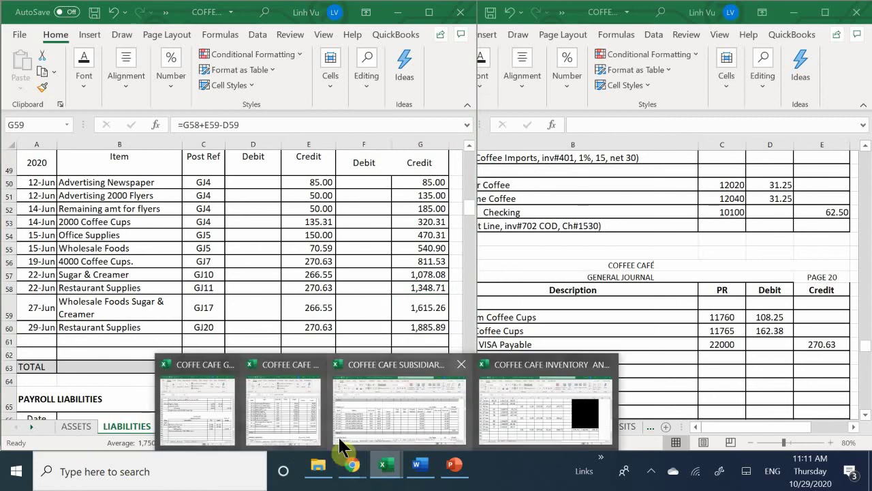
left_click(364, 400)
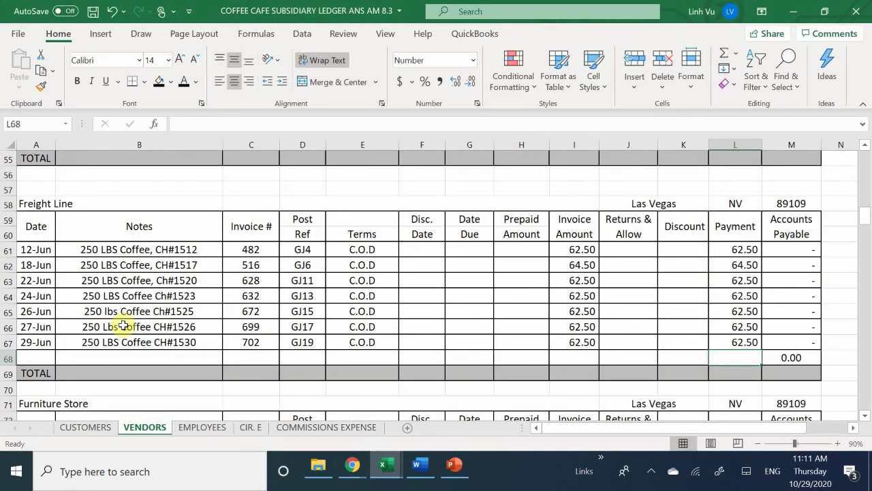
scroll(123, 327, "down", 13)
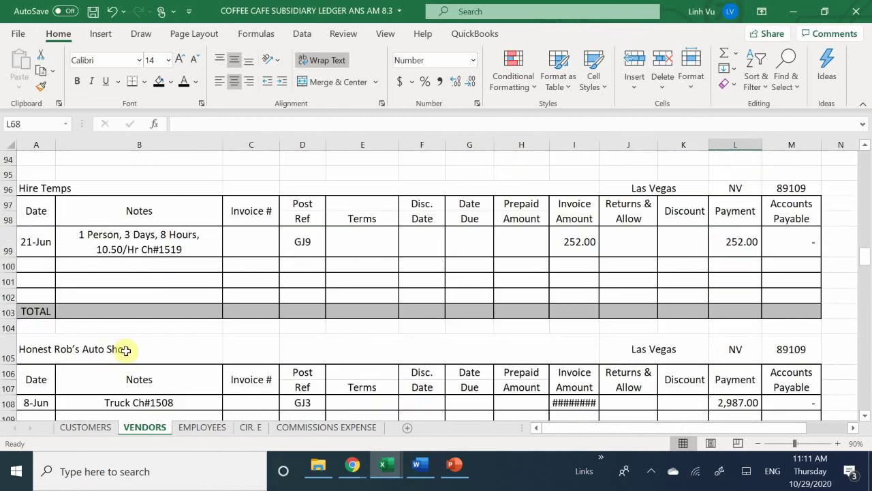
scroll(125, 350, "down", 16)
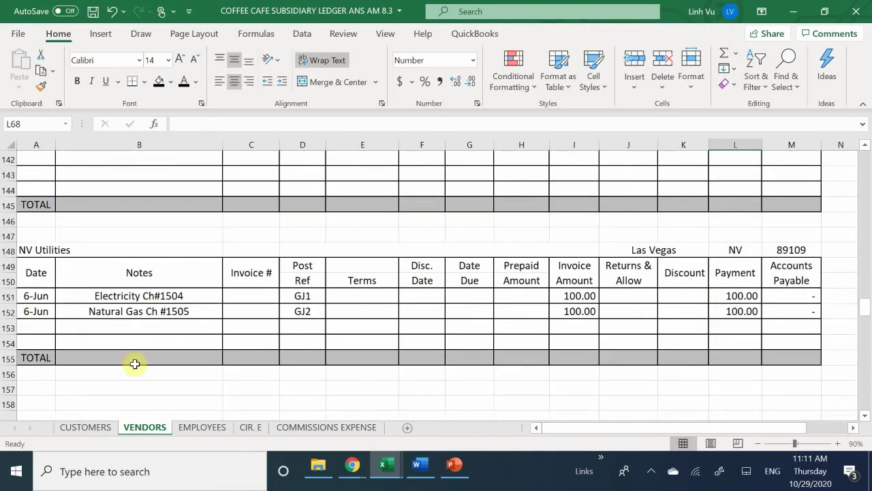
scroll(135, 364, "up", 2)
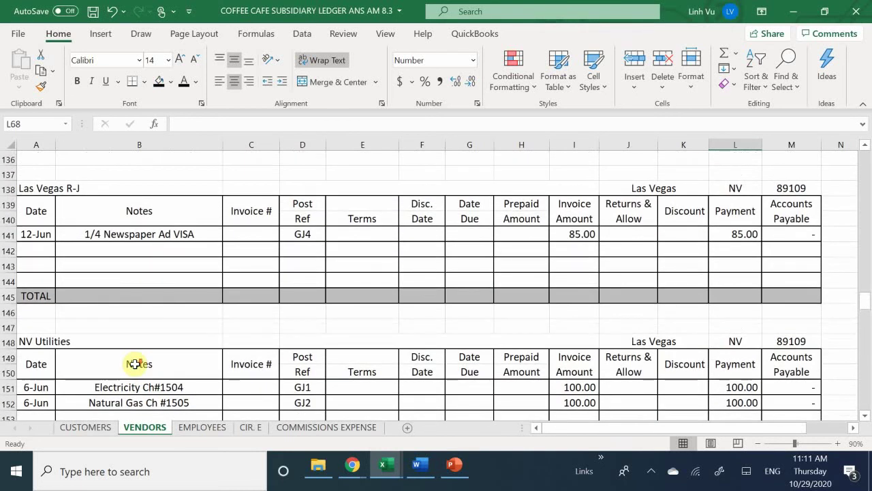
scroll(135, 364, "down", 8)
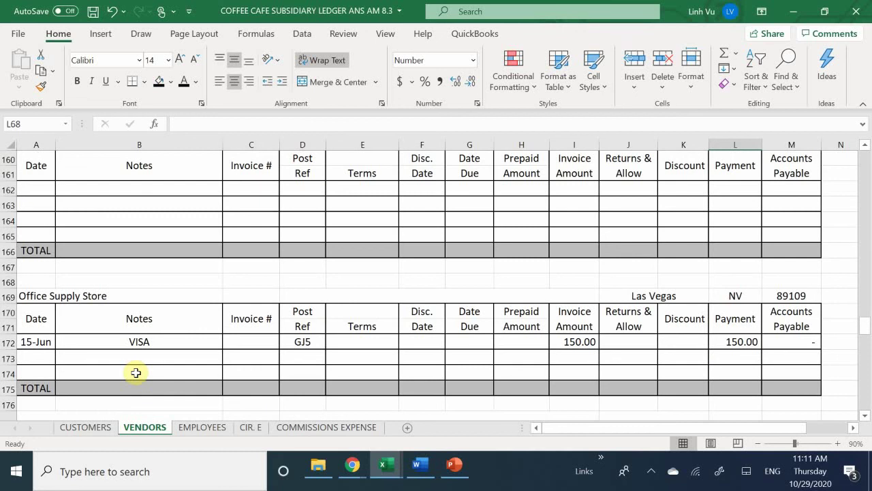
scroll(136, 373, "down", 4)
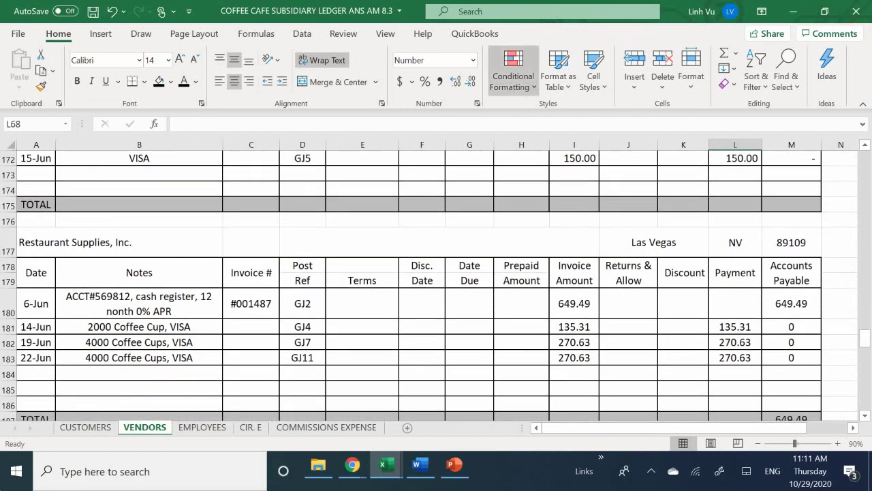
left_click(39, 372)
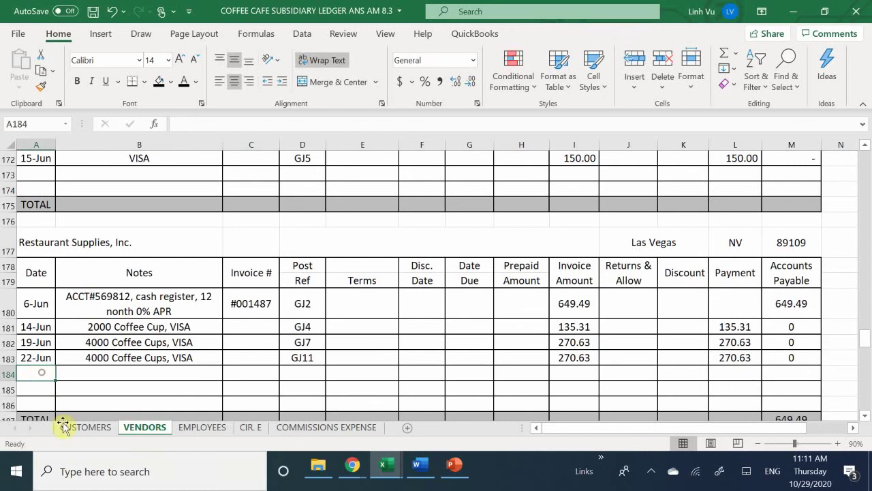
type("6/2")
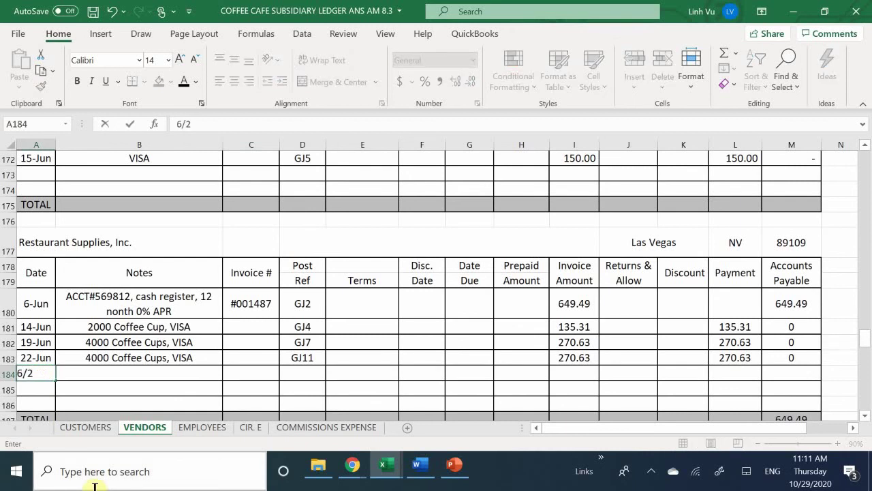
type("9")
key("Return")
- Fill the notes on the June 29 Restaurant Supplies, Inc. row with a formula referencing the June 22 note above
key("Right")
key("Up")
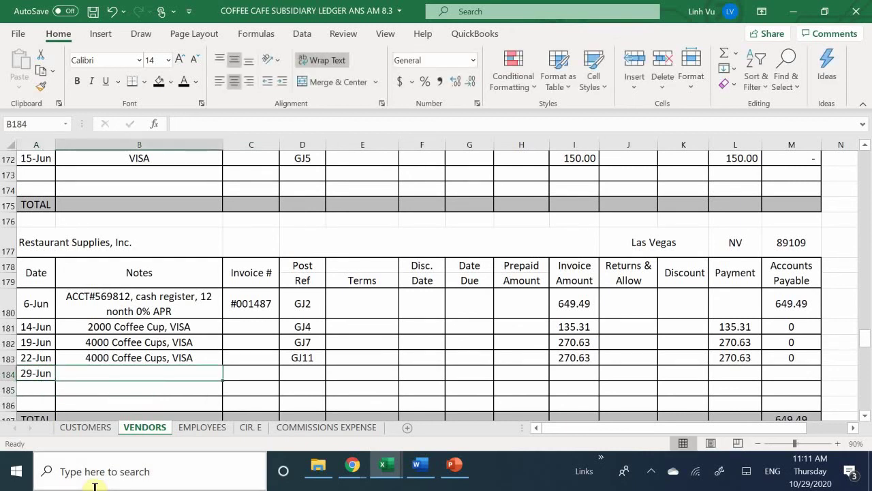
type("=")
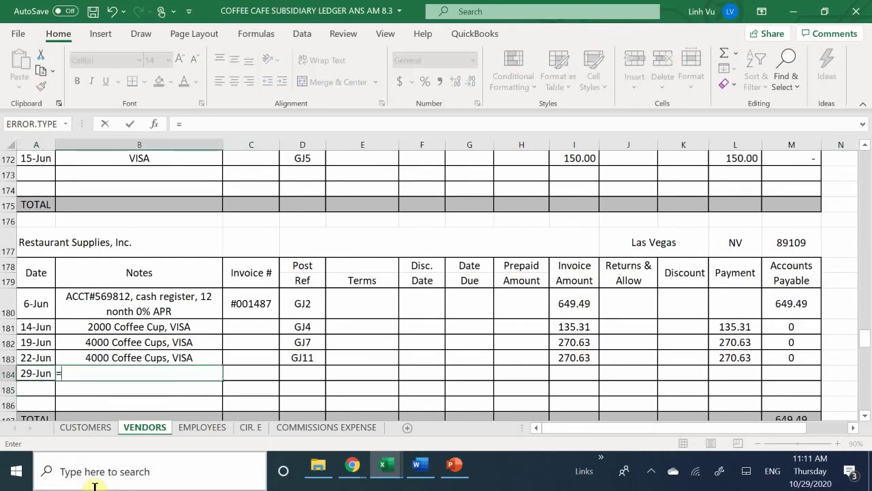
key("Up")
key("Return")
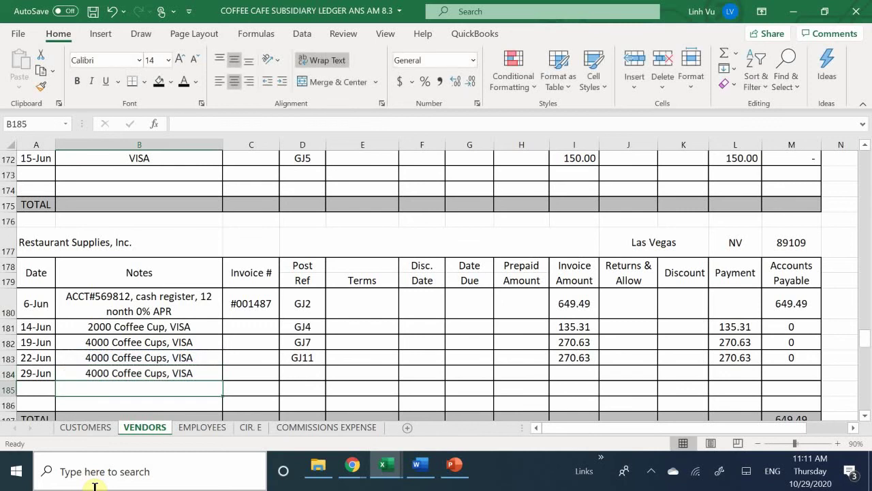
- Enter the posting reference GJ20 on the June 29 Restaurant Supplies, Inc. row, leaving the invoice number blank
key("Right")
key("Up")
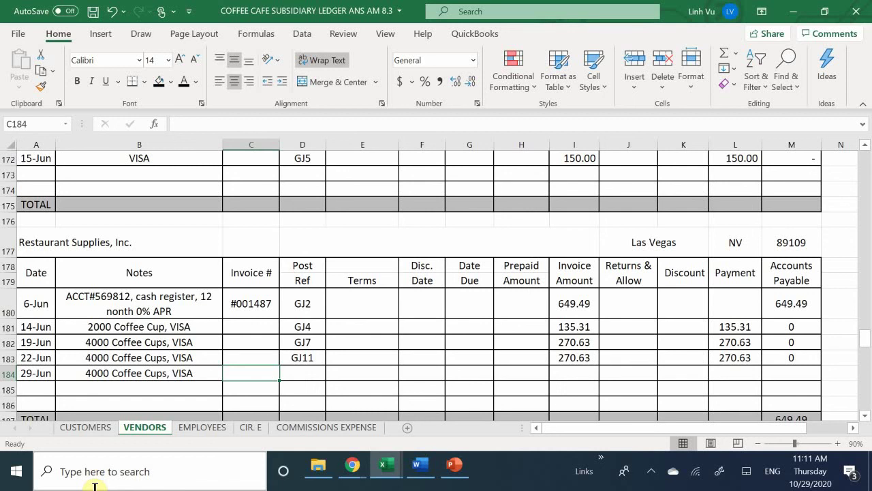
key("Right")
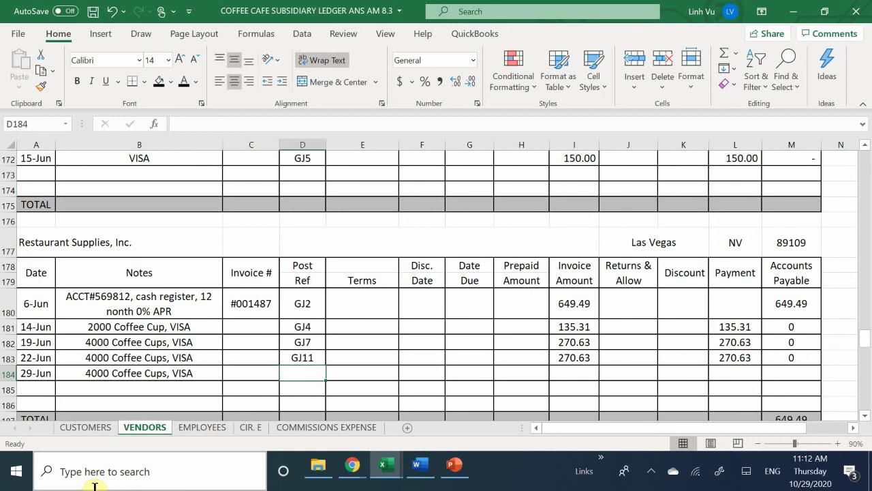
type("GJ")
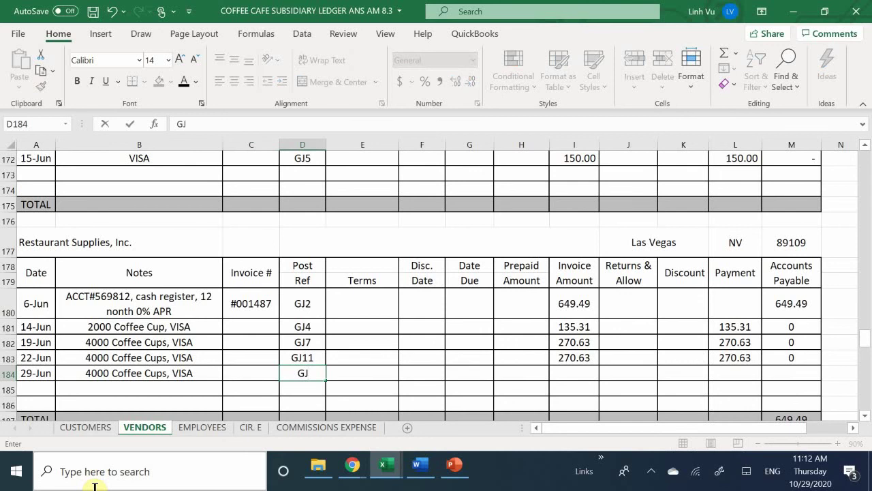
type("120")
key("BackSpace")
key("BackSpace")
key("BackSpace")
type("20")
key("Tab")
- Enter the invoice amount 270.63 on the June 29 Restaurant Supplies, Inc. row
key("Tab")
key("Tab")
key("Tab")
key("Tab")
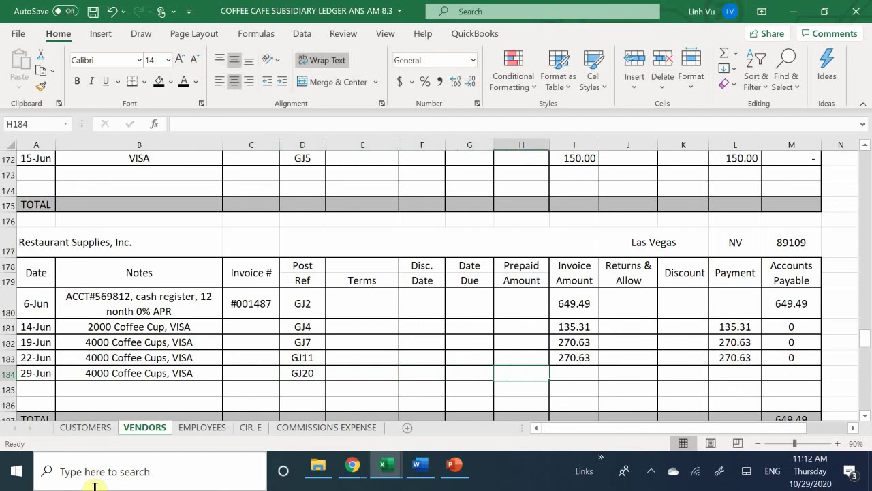
type("270.63")
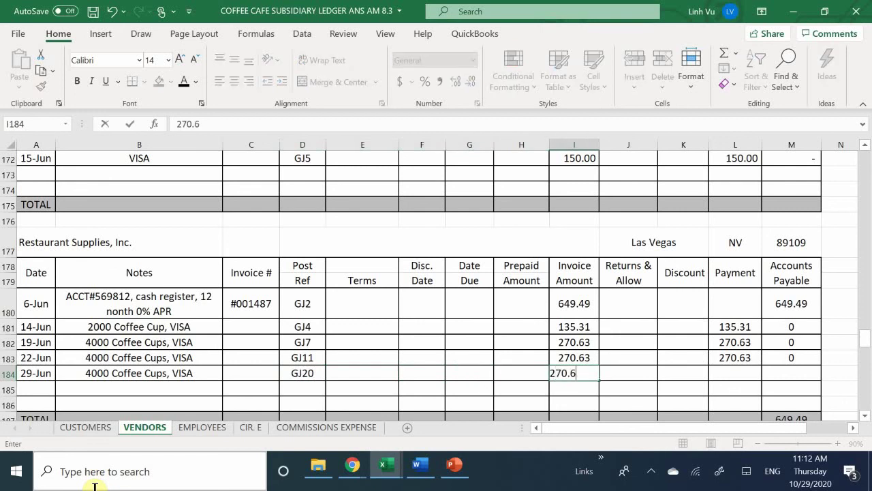
key("Tab")
key("Tab")
key("Tab")
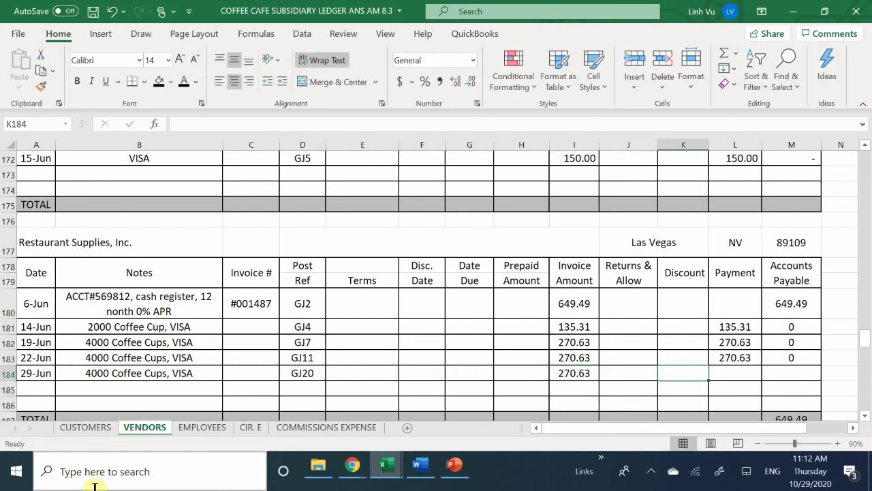
- Fill the payment on the June 29 Restaurant Supplies, Inc. row with a formula referencing that row's invoice amount
type("=")
key("Left")
key("Left")
key("Left")
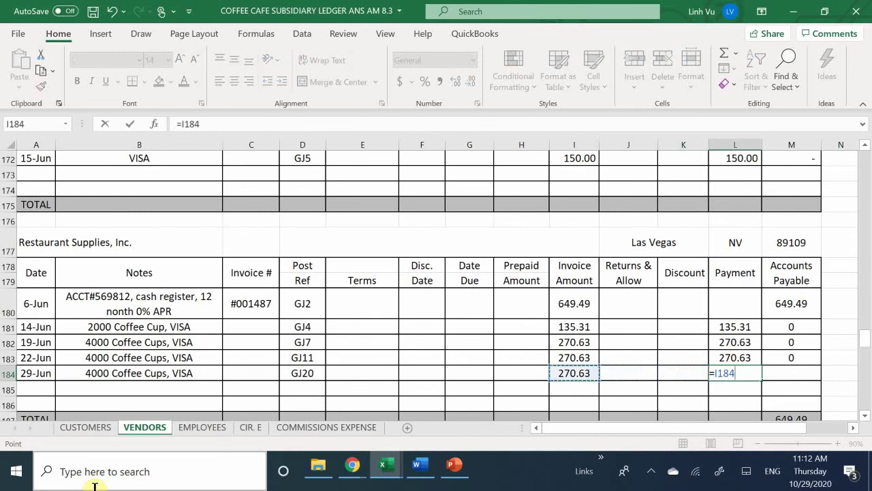
key("Return")
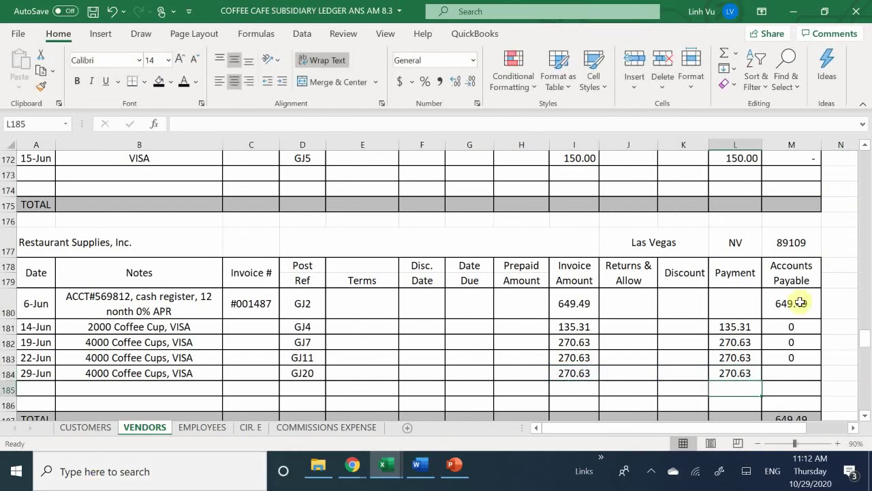
- Copy the Accounts Payable balance formula from the June 22 row down to the June 29 Restaurant Supplies, Inc. row
left_click(797, 357)
left_click_drag(823, 366, 824, 379)
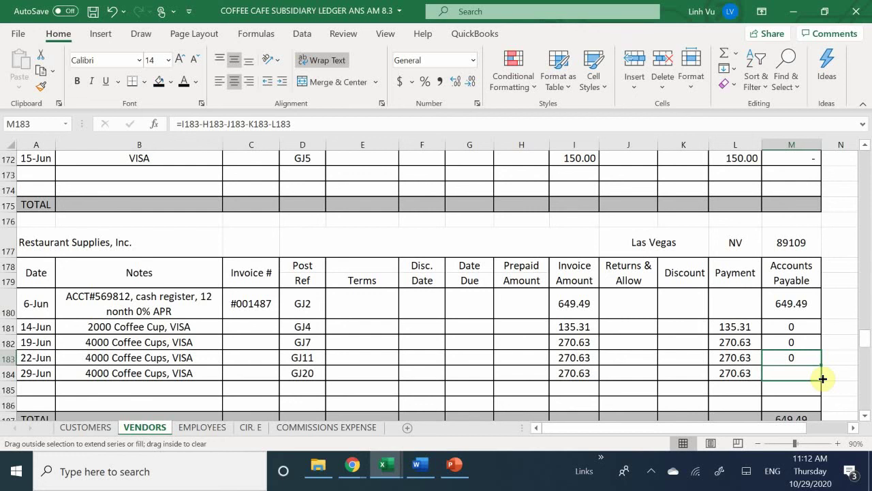
left_click_drag(823, 378, 823, 379)
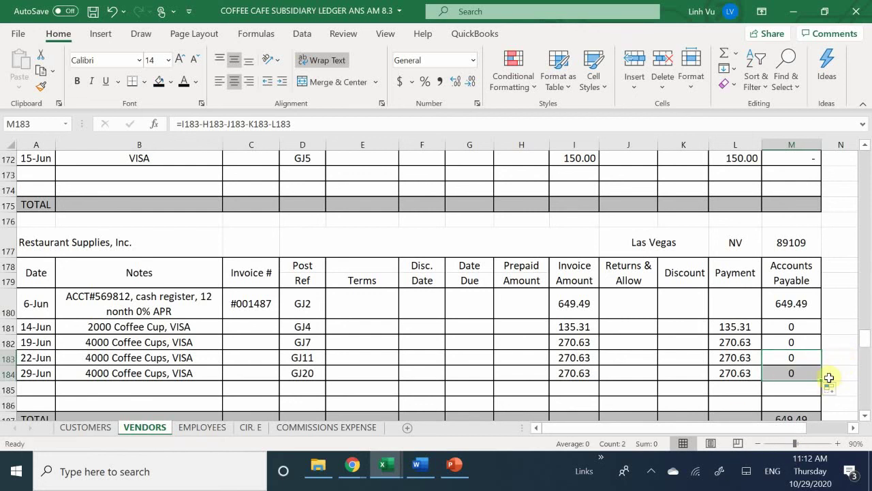
scroll(839, 366, "down", 1)
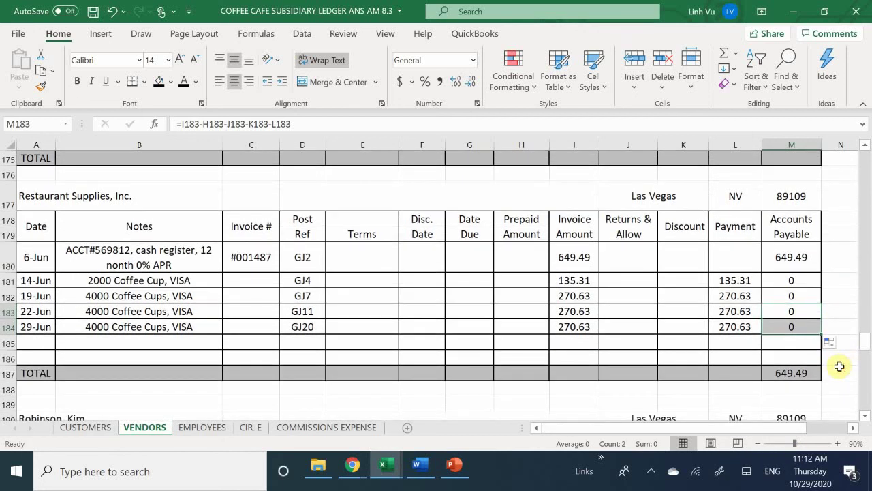
scroll(839, 366, "up", 1)
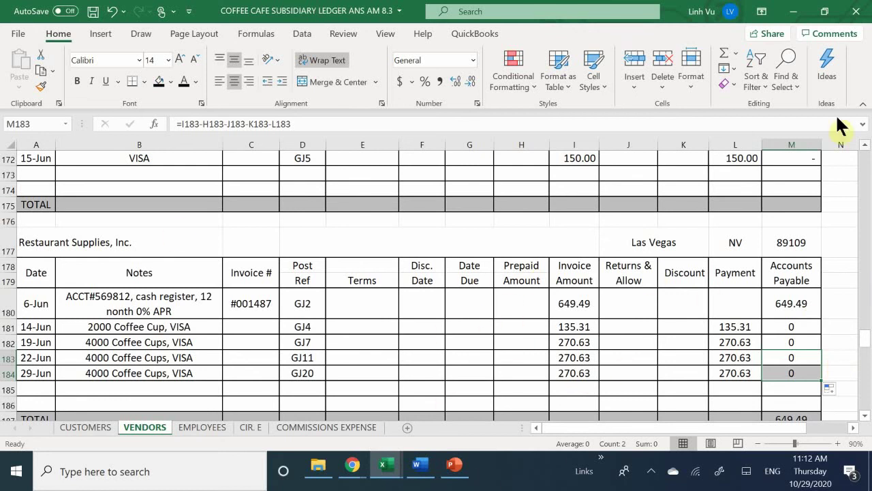
left_click(580, 373)
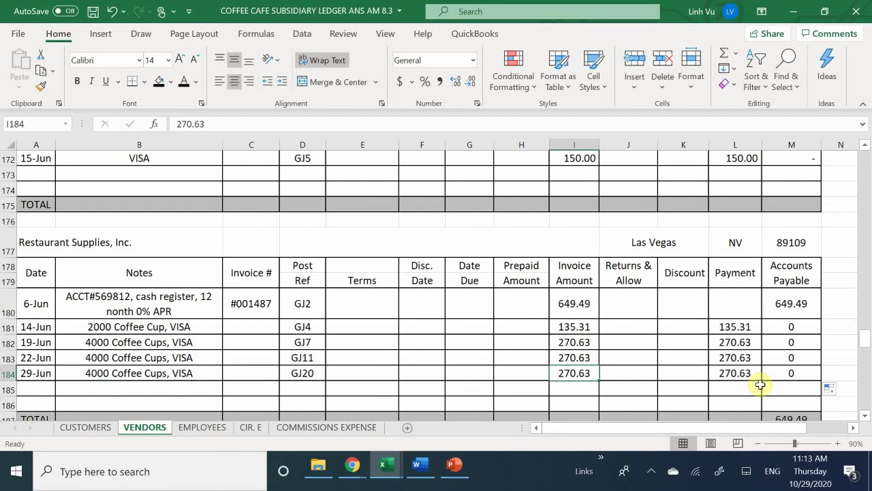
scroll(761, 385, "down", 1)
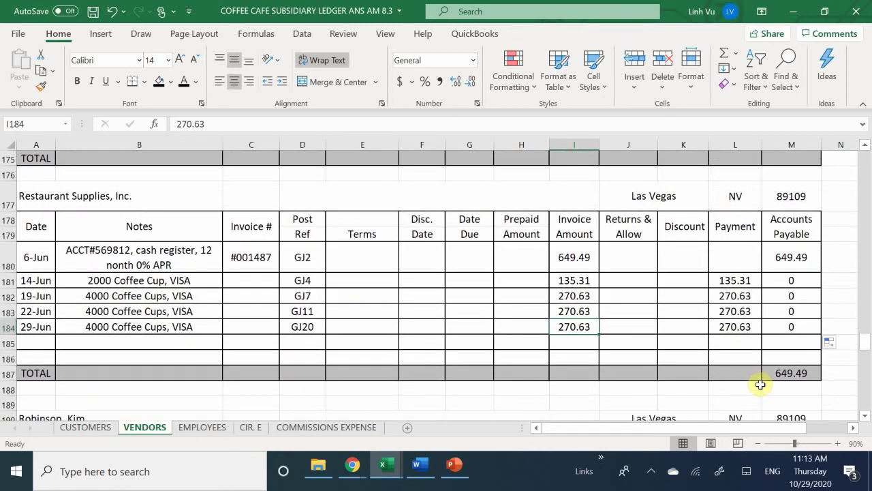
scroll(761, 386, "up", 1)
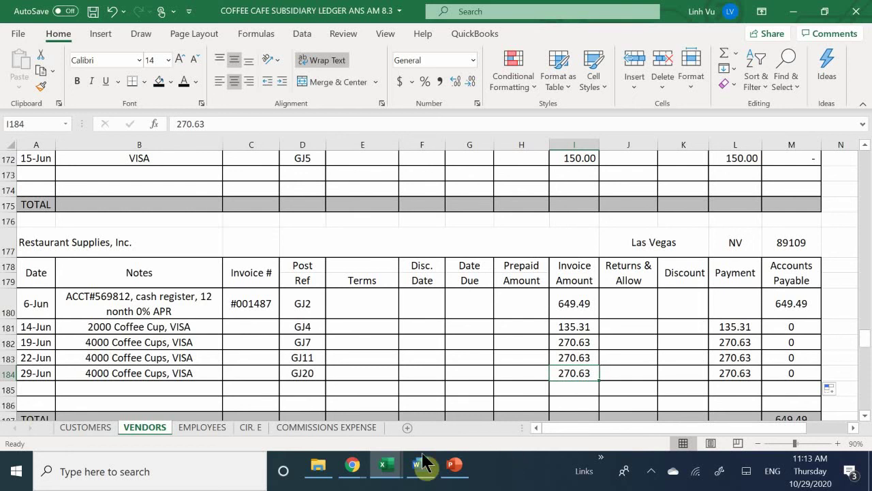
- Bring up the general journal beside the Word scenario document and select date cell A809 below the coffee cup entry on page 20
mouse_move(390, 474)
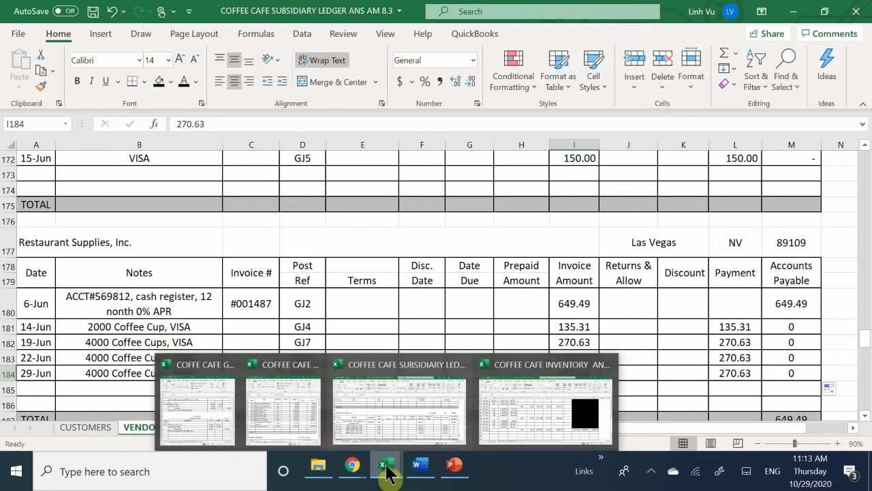
mouse_move(351, 472)
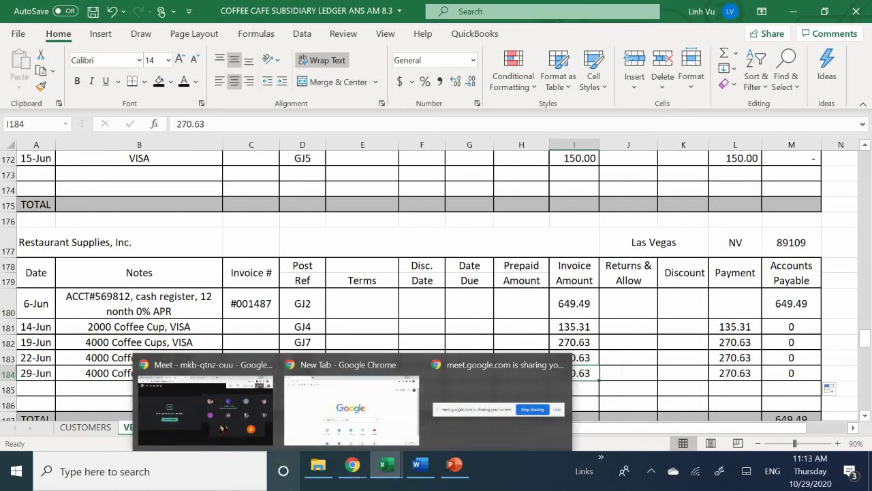
mouse_move(321, 470)
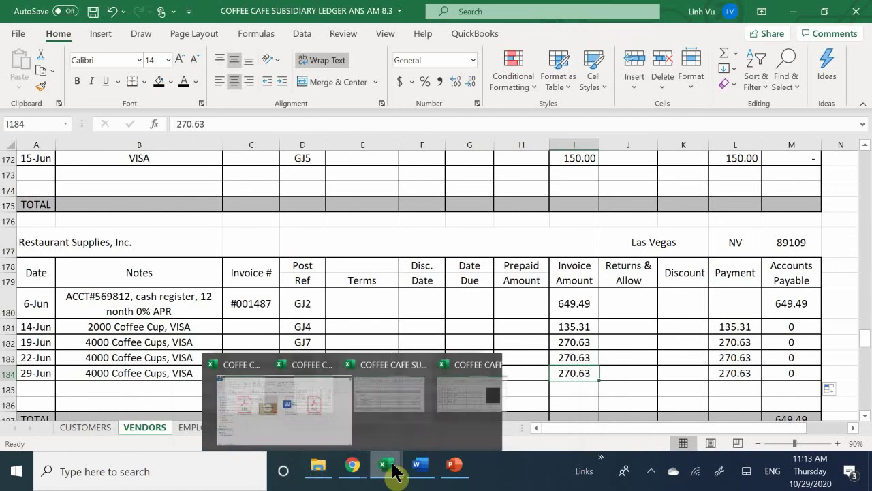
left_click(218, 402)
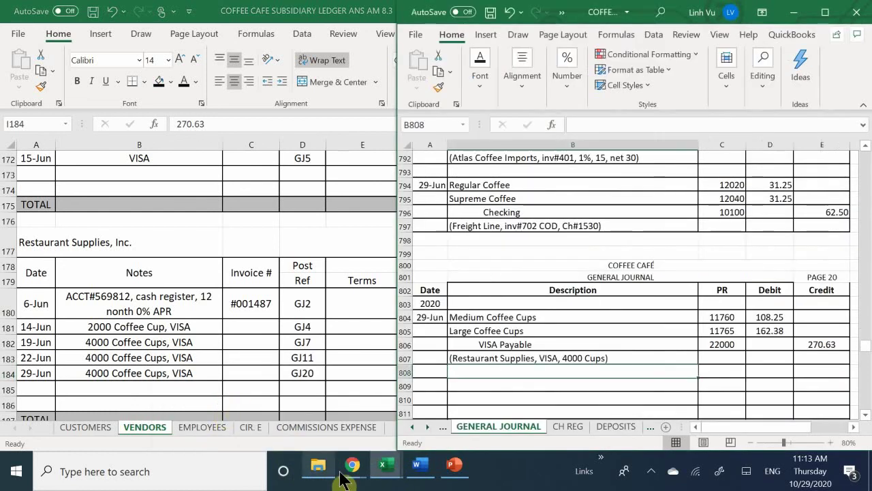
left_click(426, 469)
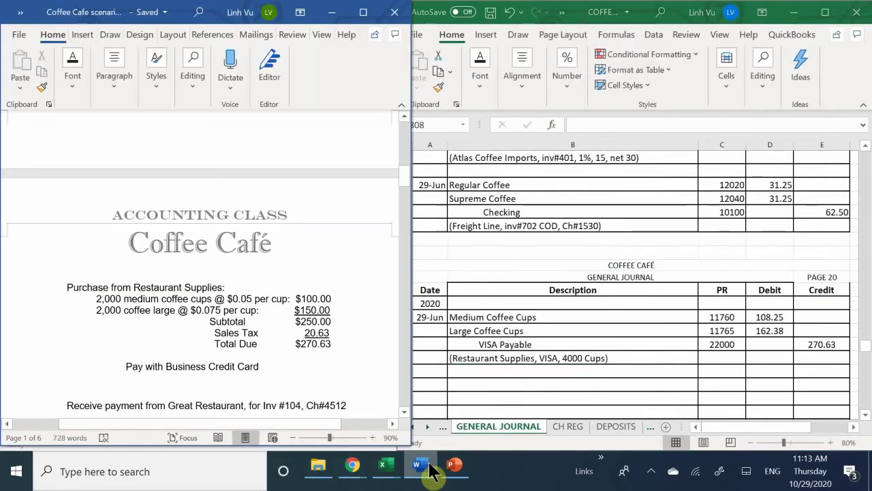
left_click(486, 331)
scroll(485, 327, "down", 2)
scroll(485, 326, "down", 1)
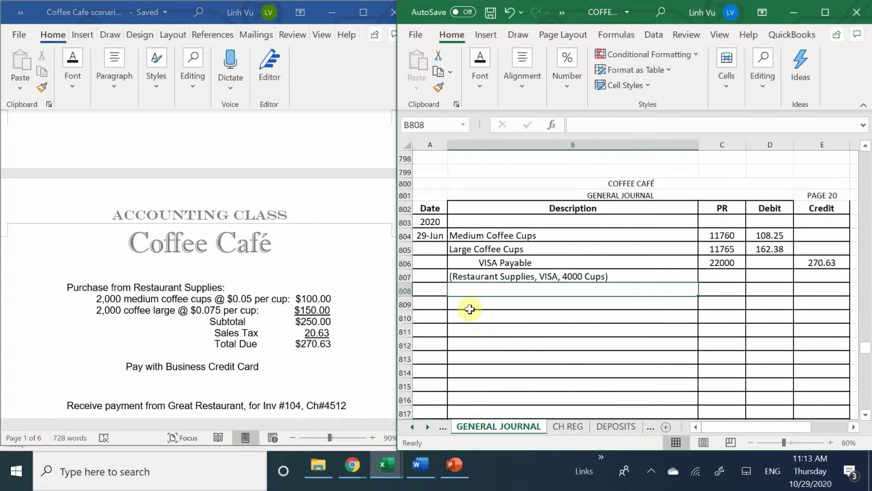
left_click(434, 304)
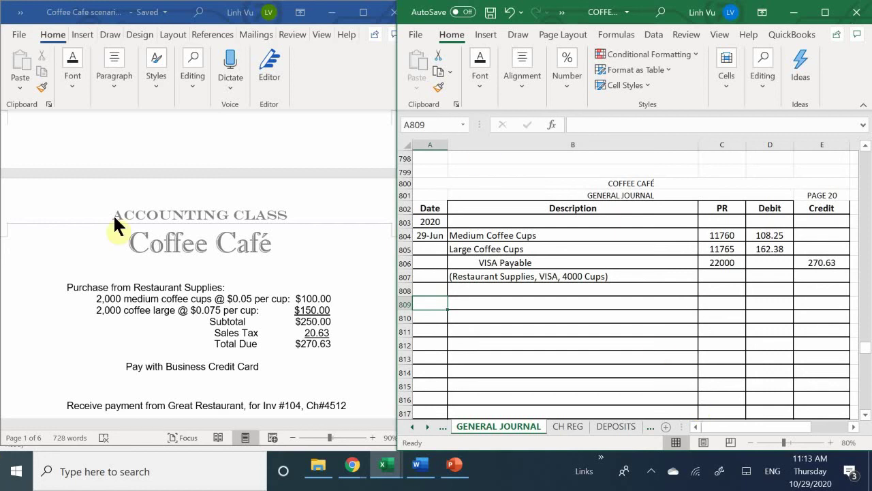
- Read the scenario document's transaction for the payment received from Great Restaurant on invoice #104
left_click(146, 306)
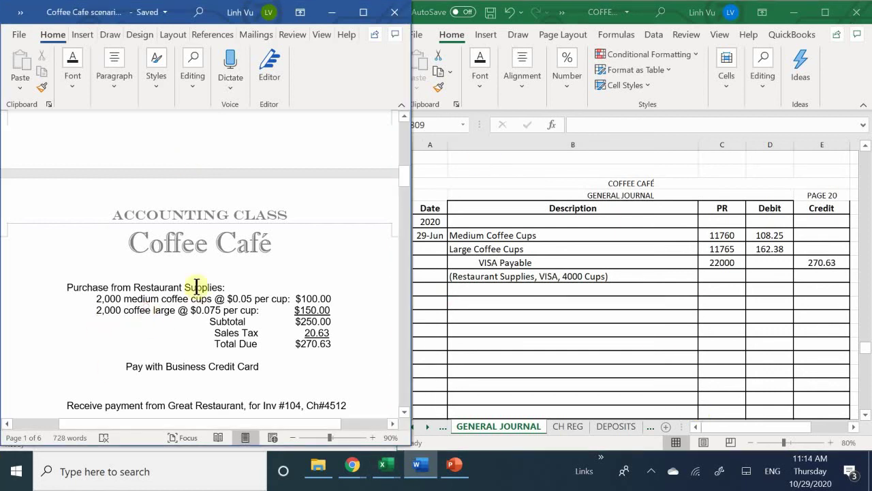
scroll(205, 287, "down", 3)
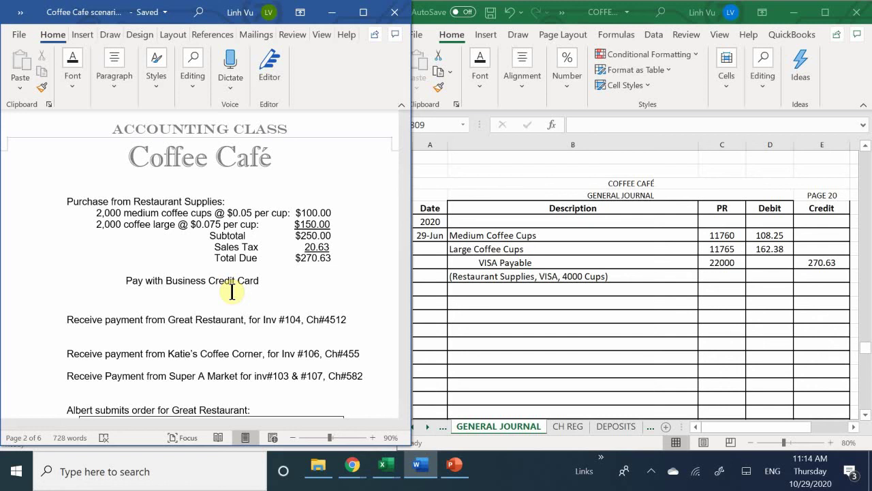
scroll(232, 292, "up", 1)
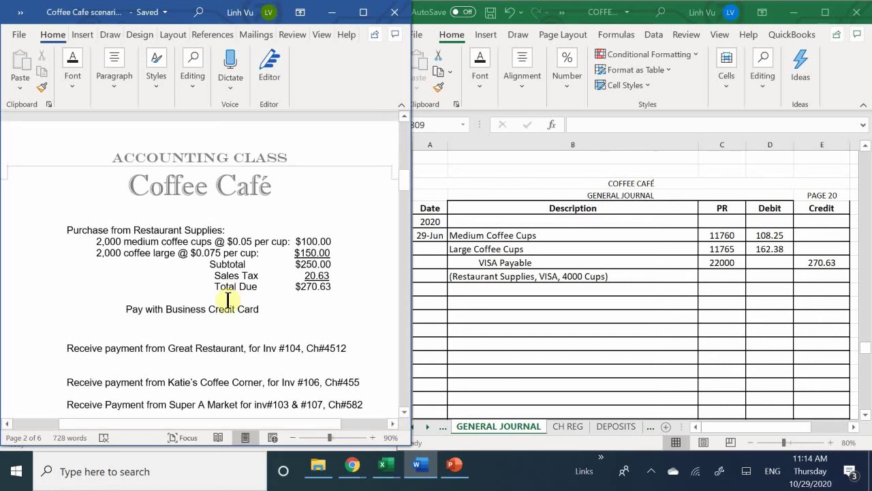
scroll(317, 350, "up", 1)
scroll(317, 349, "up", 1)
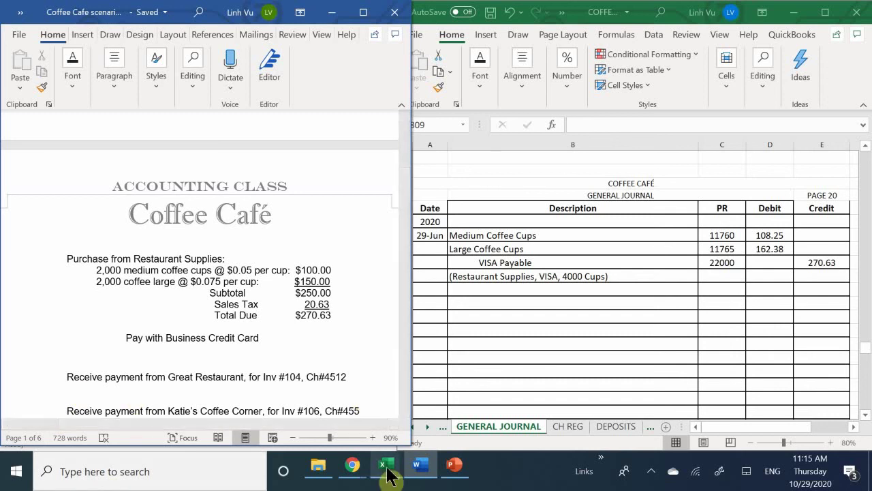
- Switch to the Coffee Cafe subsidiary ledger workbook and locate invoice 104 in the Great Restaurant account on the CUSTOMERS sheet
mouse_move(392, 477)
left_click(394, 409)
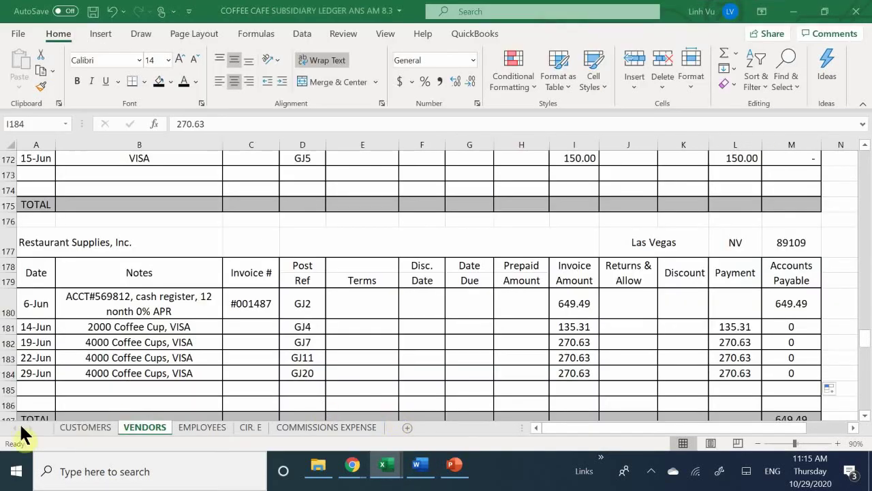
left_click(84, 428)
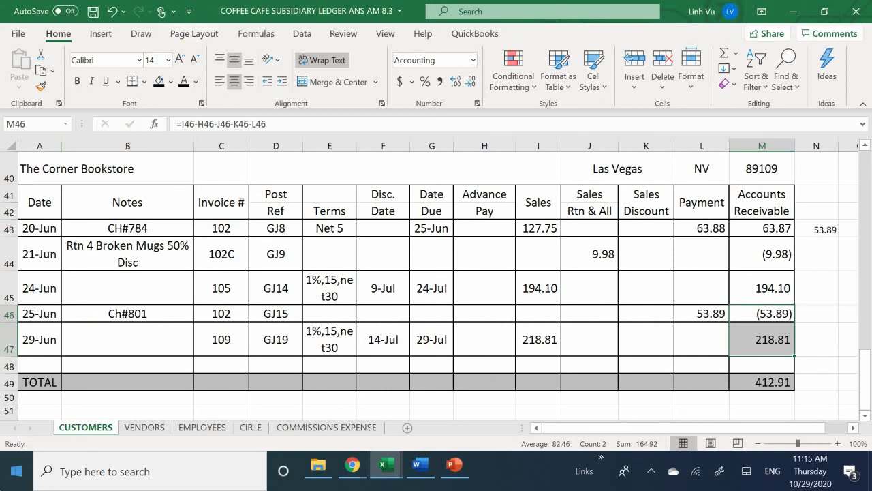
scroll(102, 379, "up", 1)
scroll(101, 380, "up", 13)
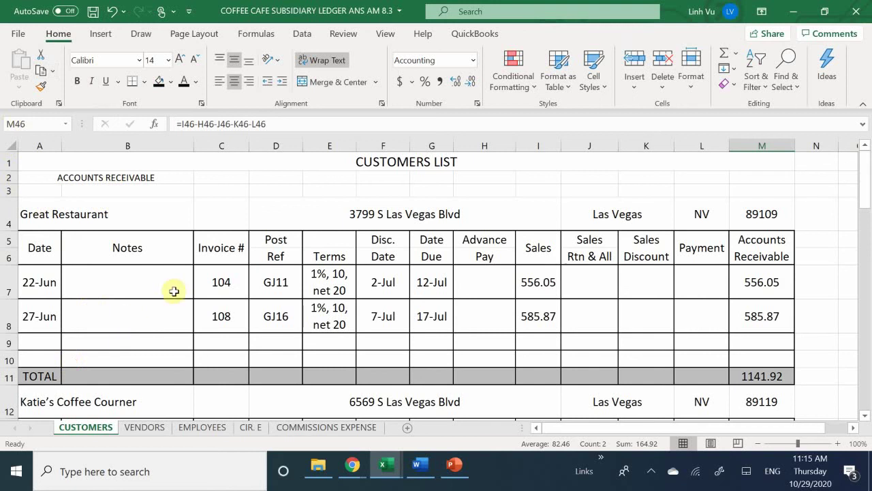
left_click(219, 281)
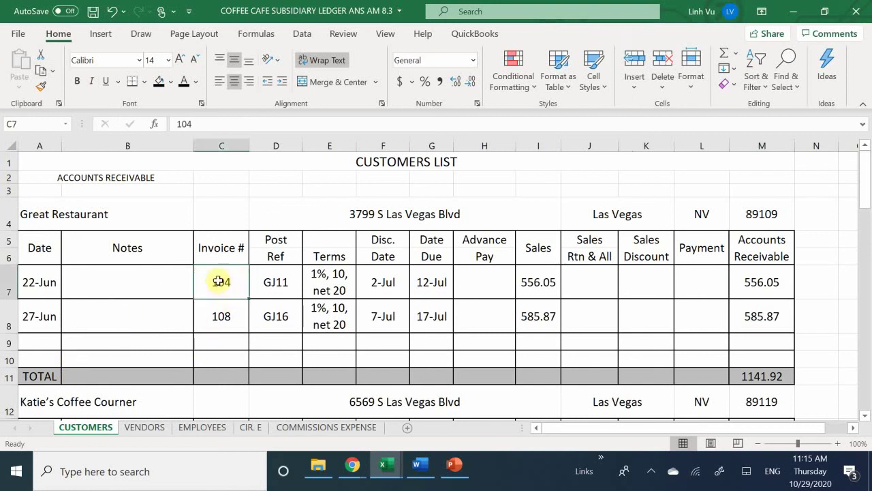
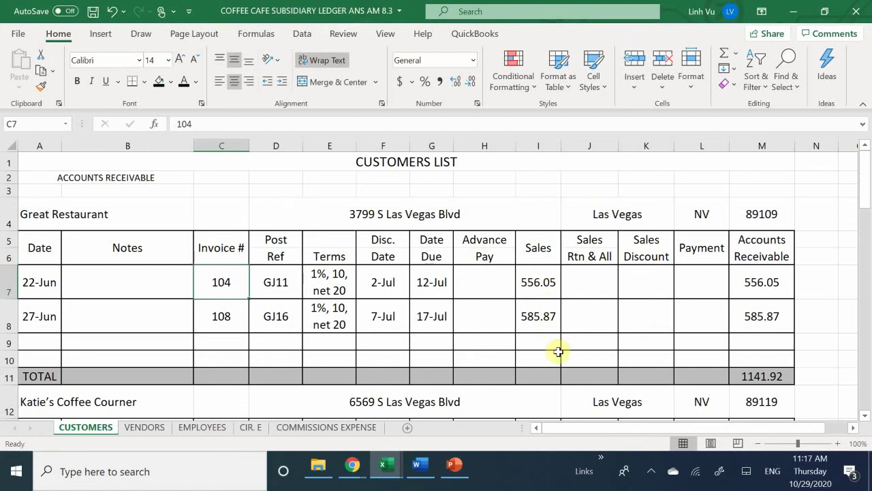
- Calculate invoice 104's discountable amount with =I7-30 in the first empty row's Sales Discount cell of the Great Restaurant account
left_click(641, 343)
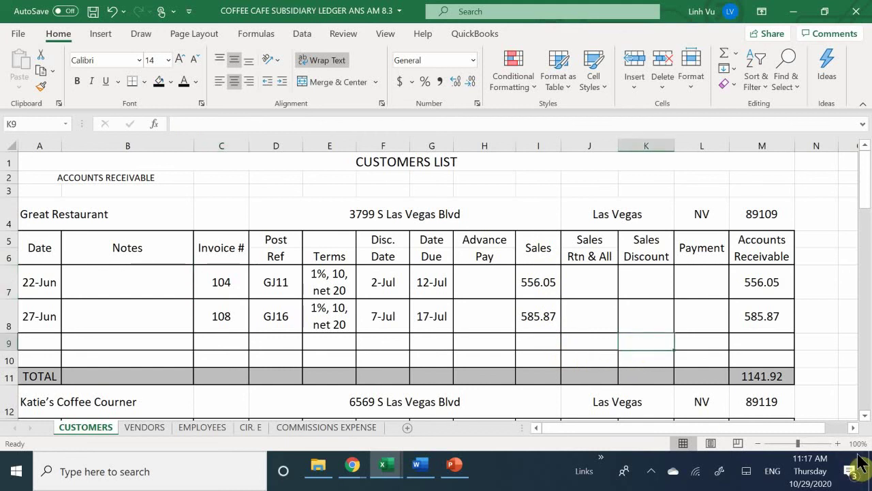
type("=")
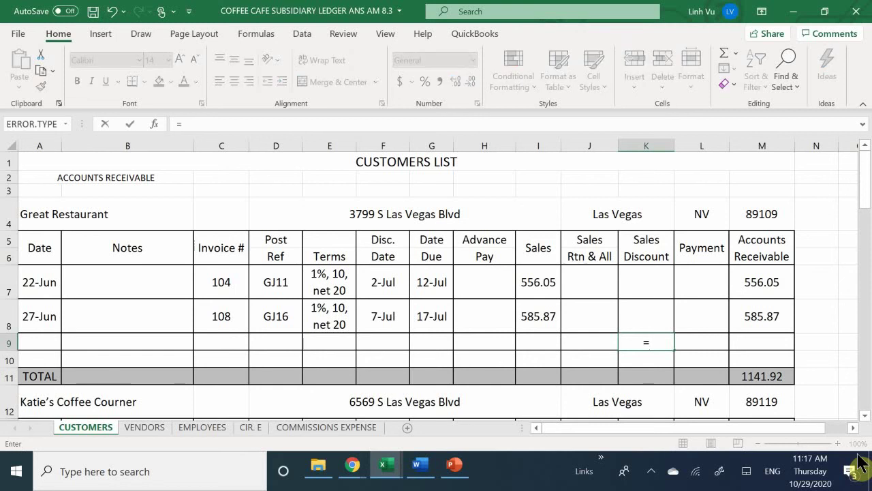
key("Up")
key("Up")
key("Left")
key("Left")
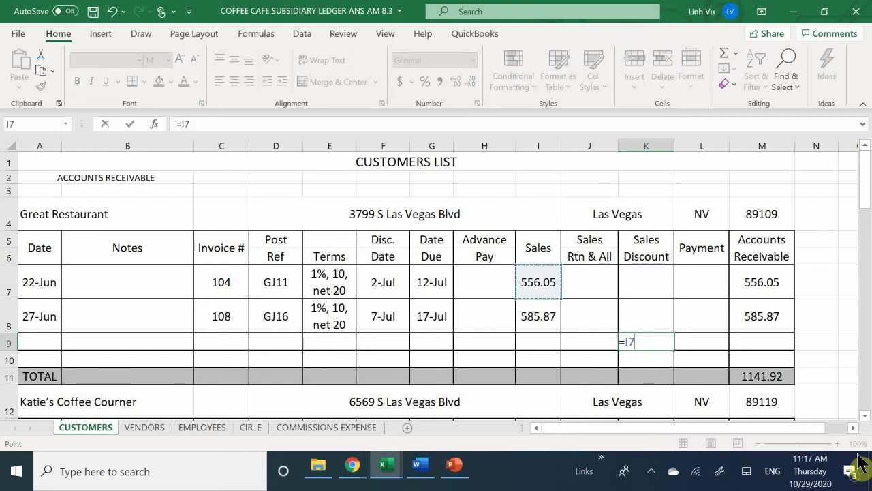
type("-30")
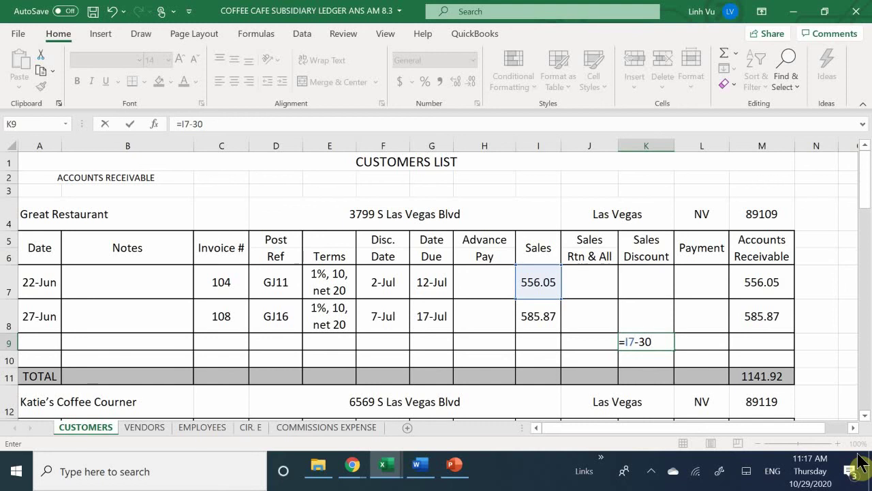
key("Return")
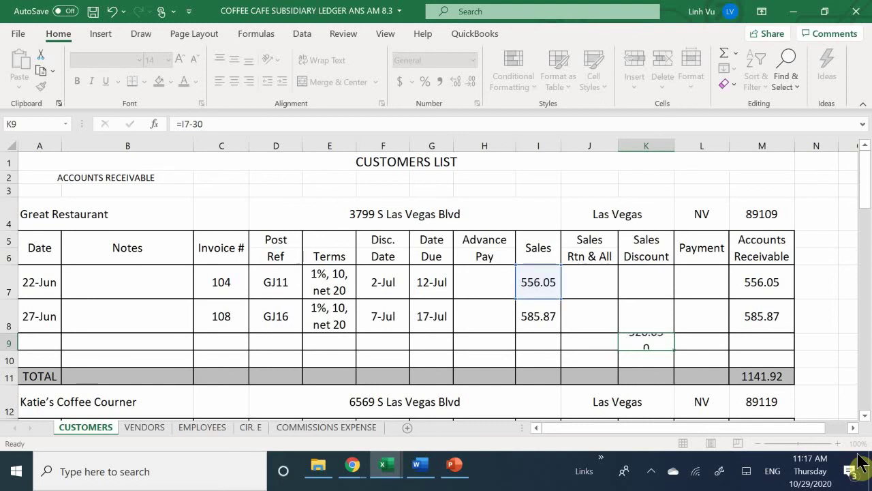
- Replace the formula in Great Restaurant's Sales Discount cell K9 with 5.26 and select the Payment cell on the same row
key("Up")
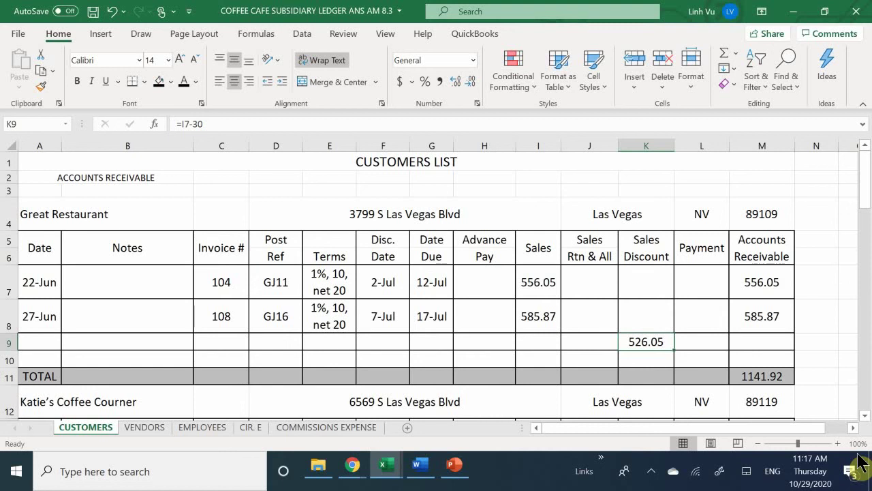
key("F2")
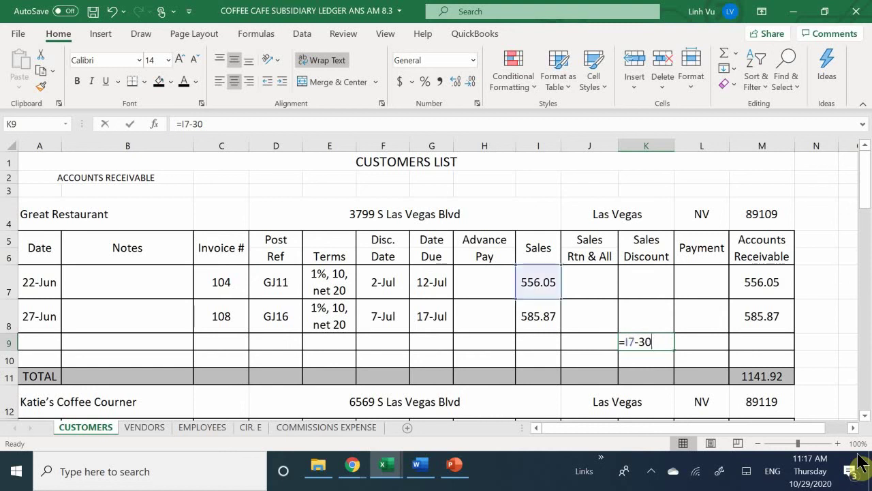
key("BackSpace")
key("BackSpace")
key("BackSpace")
key("BackSpace")
key("BackSpace")
key("BackSpace")
type("5.26")
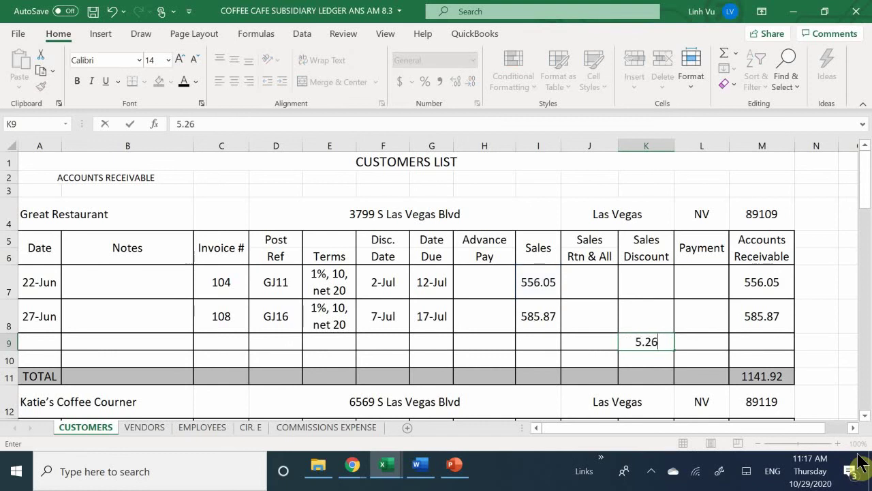
key("Return")
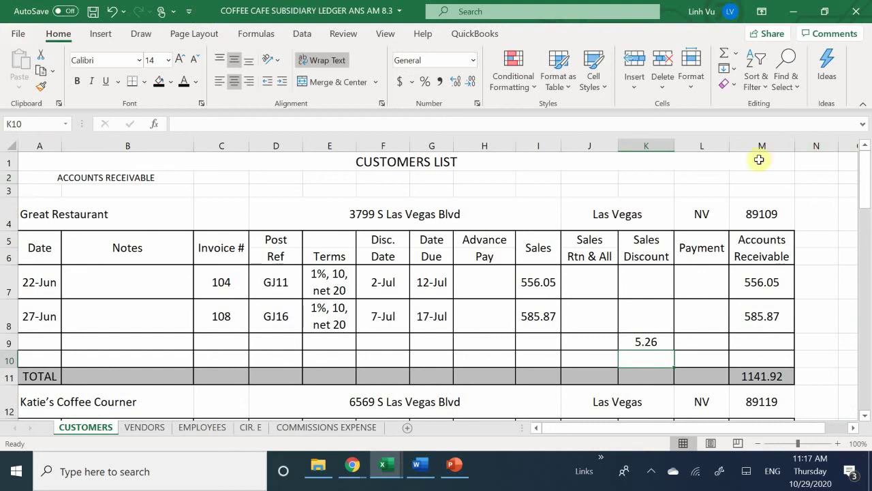
left_click(697, 338)
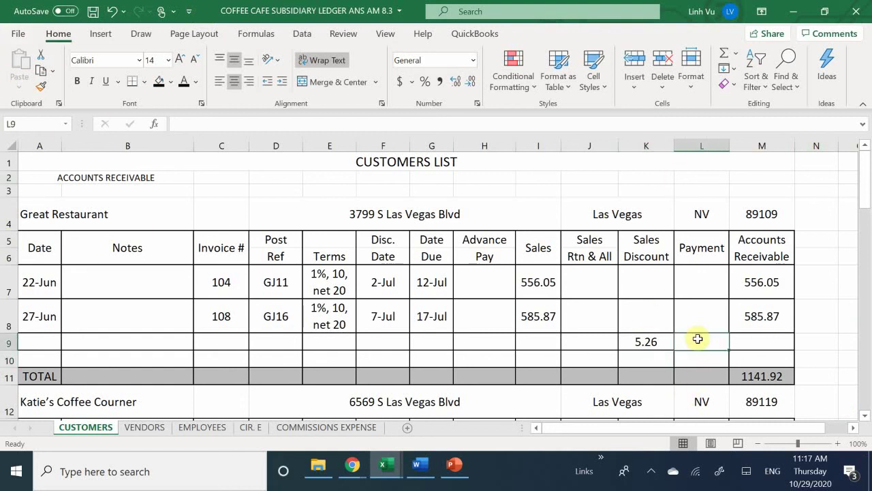
- Calculate Great Restaurant's payment in Payment cell L9 with the formula =I7-K9
type("=")
key("Up")
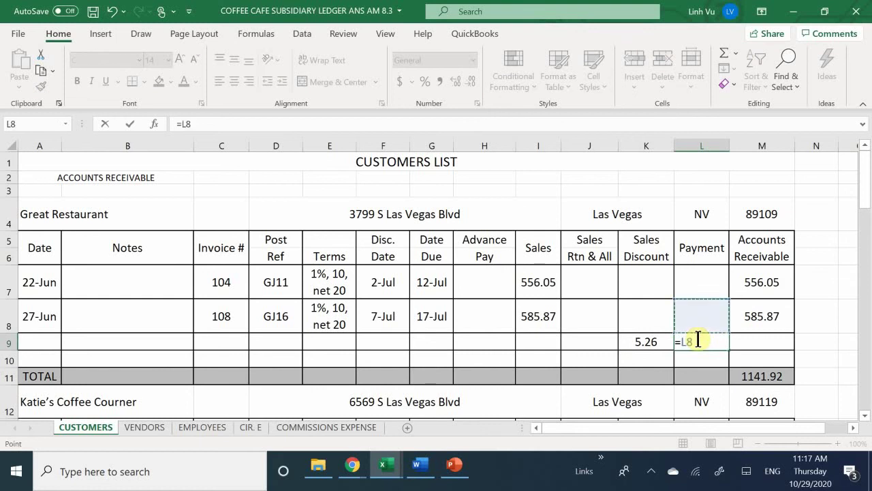
key("Up")
key("Left")
key("Left")
key("Left")
type("-")
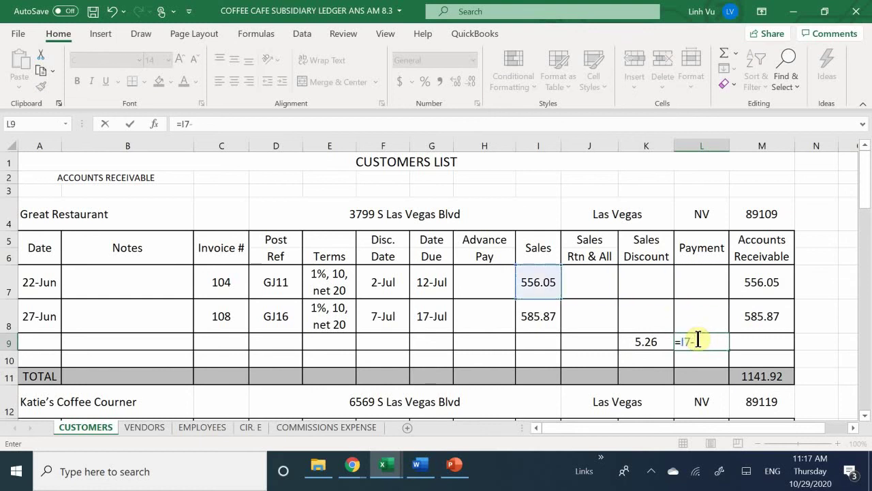
key("Left")
key("Return")
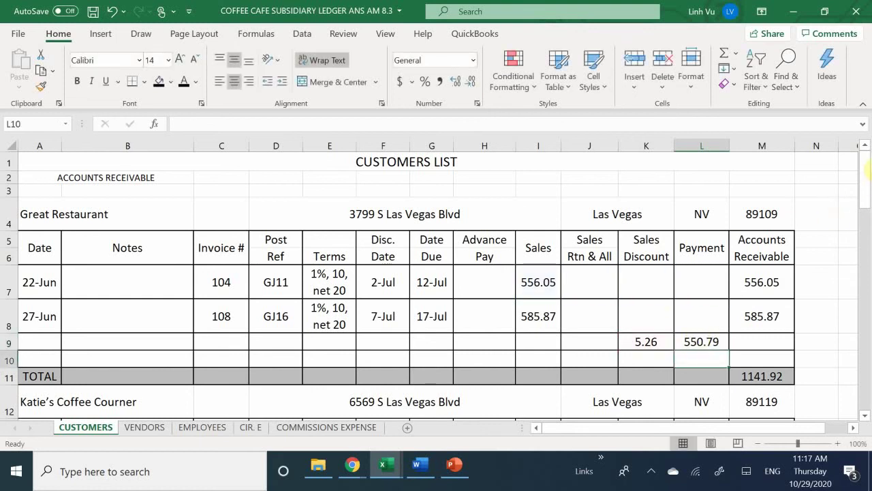
- Fill the Accounts Receivable formula from M8 down into M9 of the Great Restaurant account
left_click(770, 323)
left_click_drag(795, 333, 795, 349)
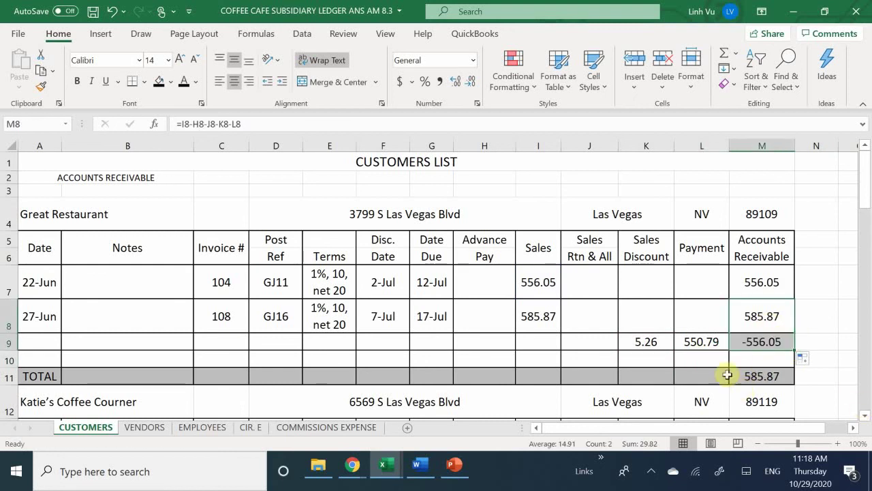
left_click(755, 342)
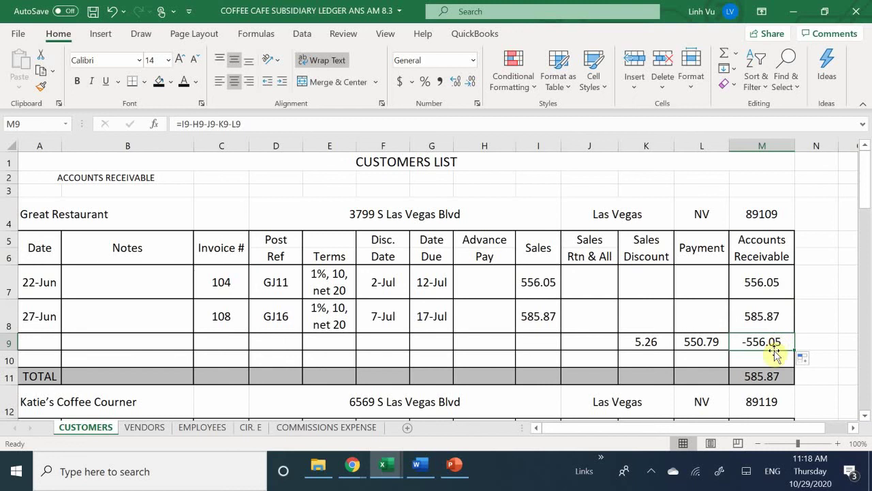
- Apply the comma number style to the Great Restaurant account's Sales Discount, Payment and Accounts Receivable cells, K7:M11
left_click_drag(649, 284, 777, 377)
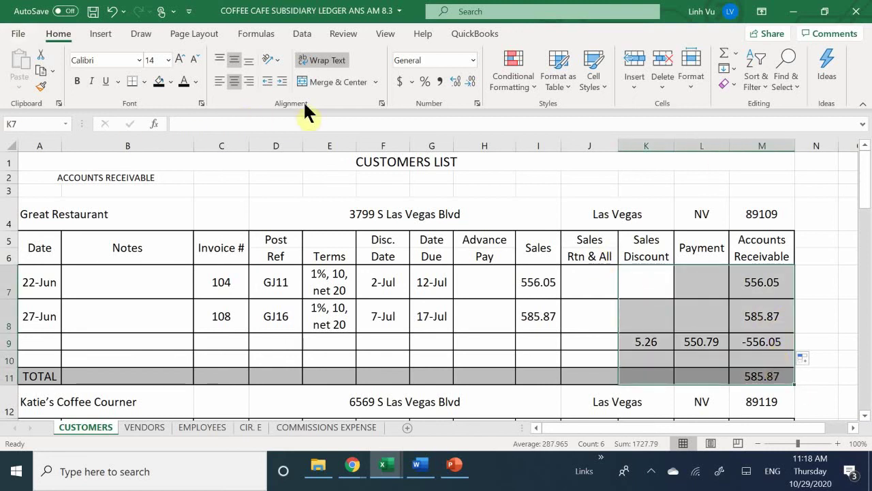
left_click(440, 80)
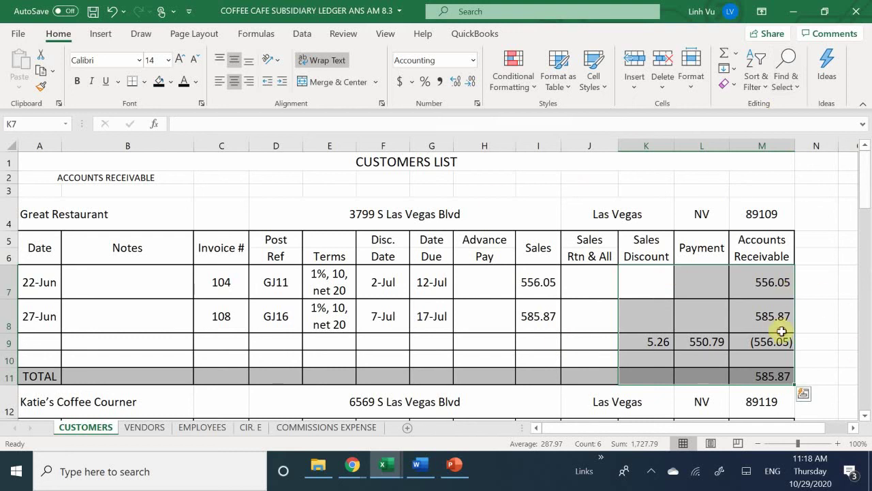
left_click(780, 326)
left_click(725, 346)
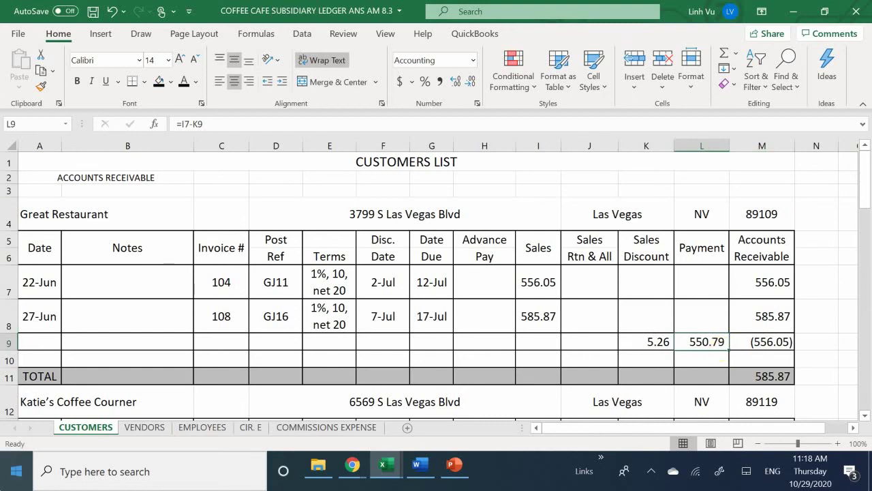
- Date Great Restaurant's payment row 9 as 6/29 and enter CH#4512 in its Notes cell
left_click(46, 341)
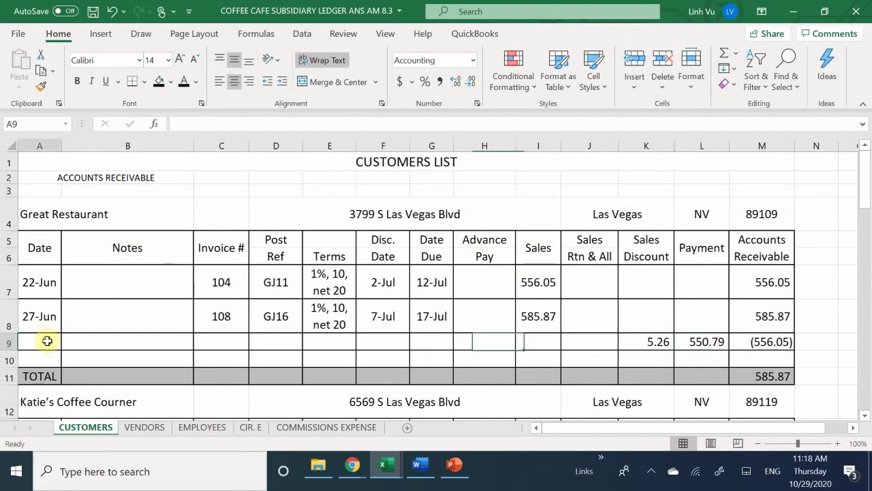
type("6/29")
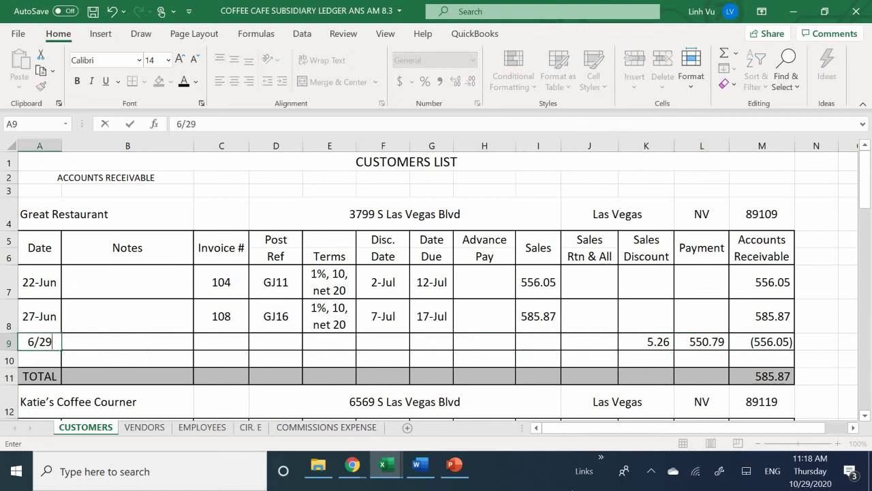
key("Return")
key("Right")
key("Up")
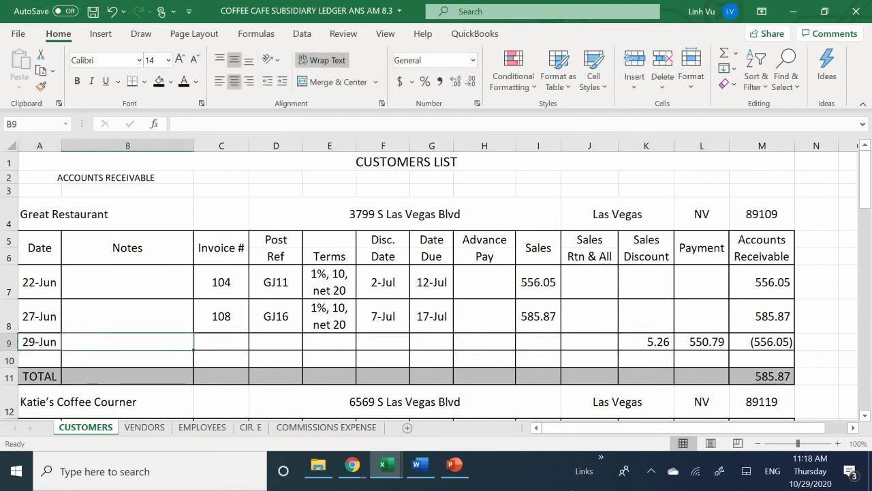
type("CH#")
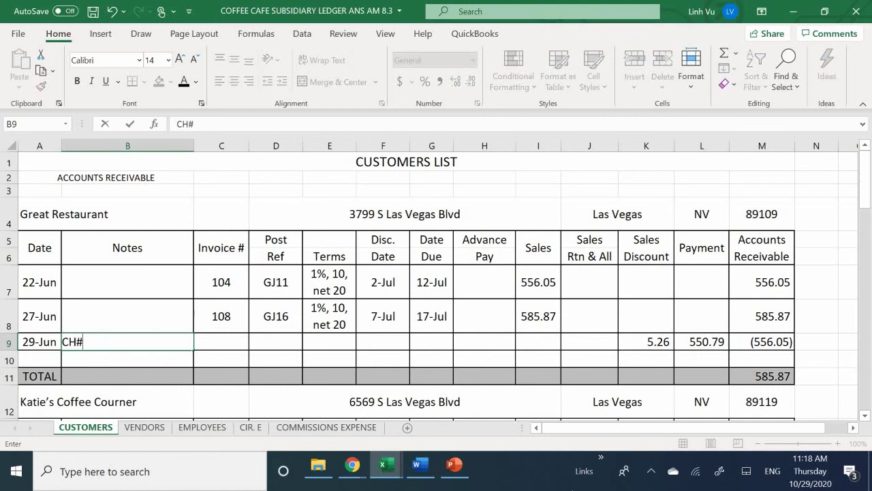
type("4512")
key("Tab")
- Enter invoice number 104 and post reference GJ20 on Great Restaurant's payment row
type("104")
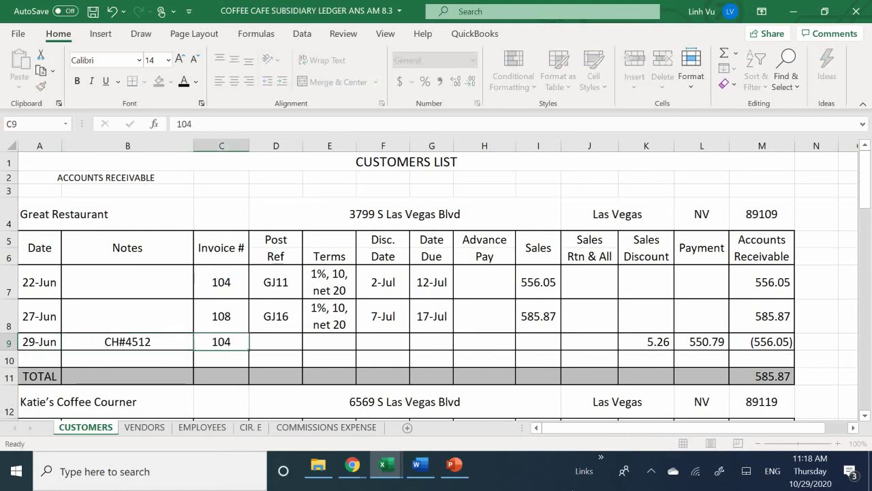
key("Return")
key("Right")
key("Up")
type("G")
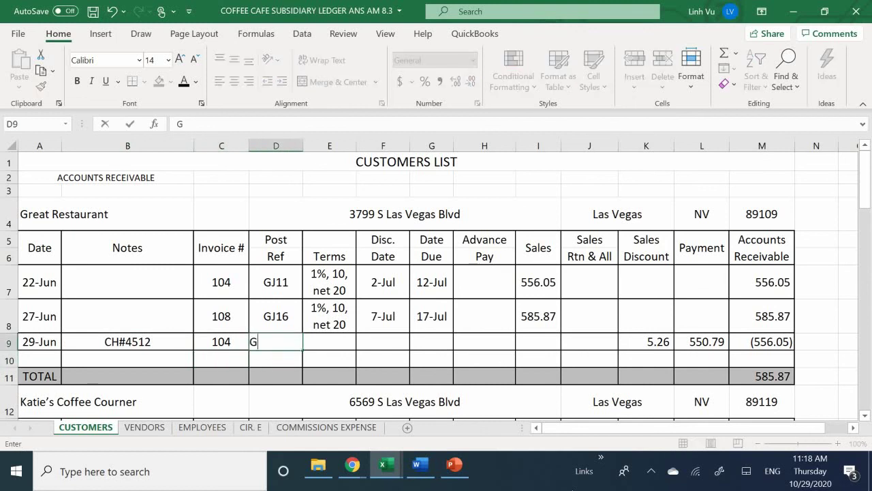
type("J20")
key("Return")
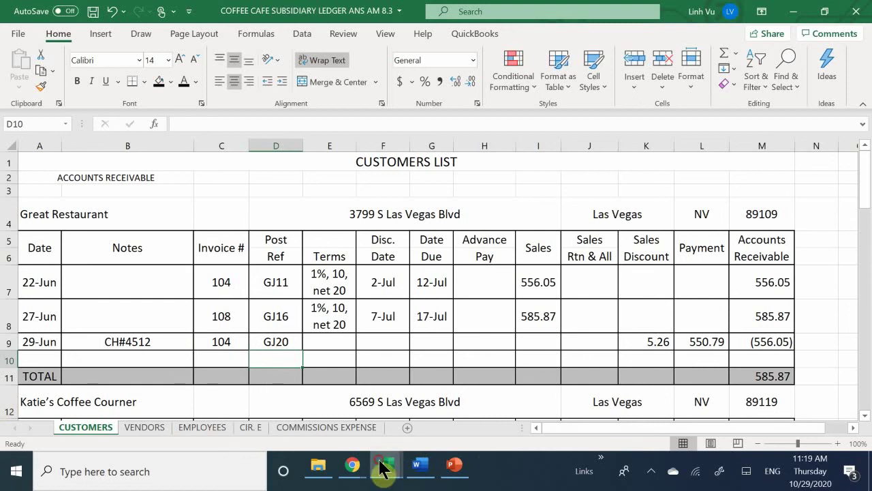
- Switch to the general journal workbook and start a new page 20 entry at A809 with the date 6/29
mouse_move(381, 468)
left_click(206, 393)
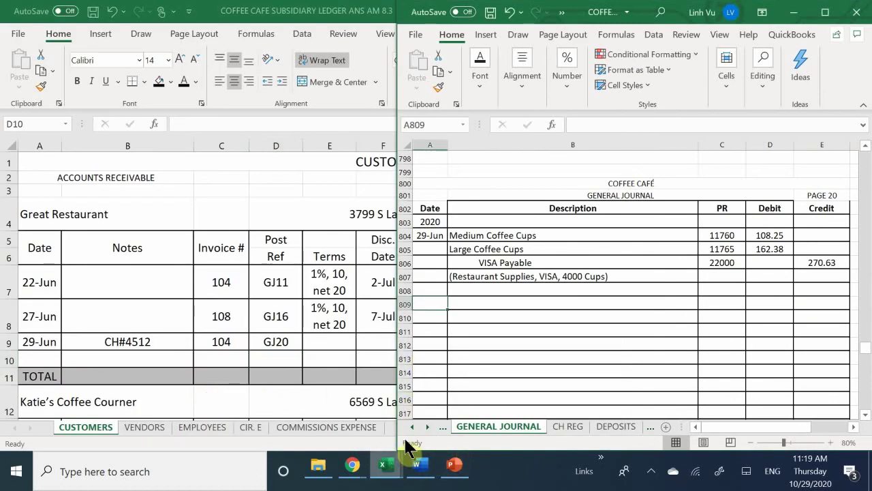
left_click(469, 306)
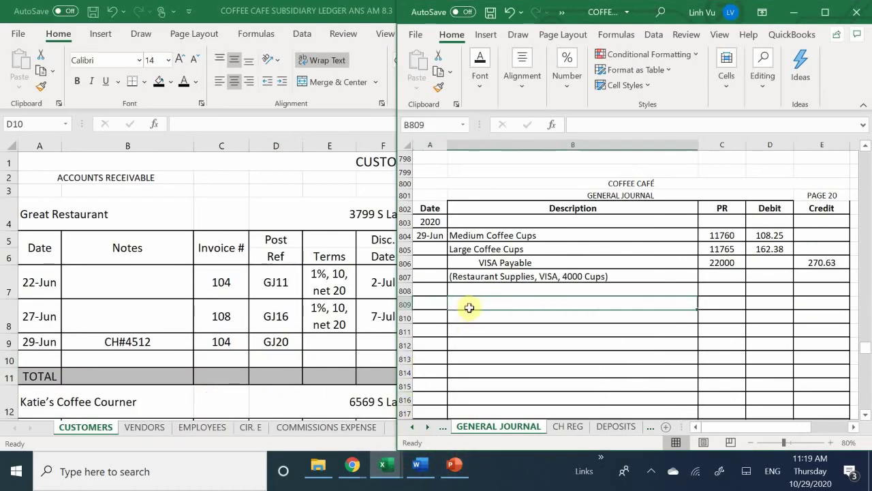
left_click(430, 307)
type("2/")
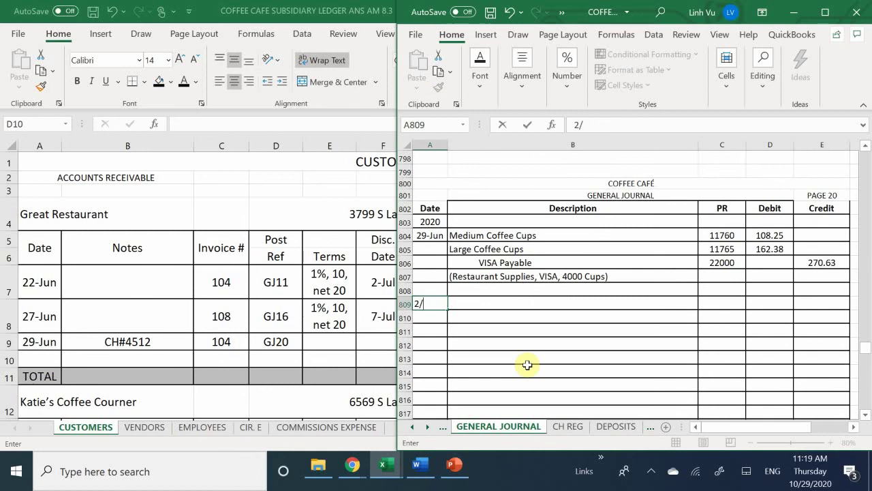
type("2")
key("BackSpace")
key("BackSpace")
key("BackSpace")
type("6/29")
key("Tab")
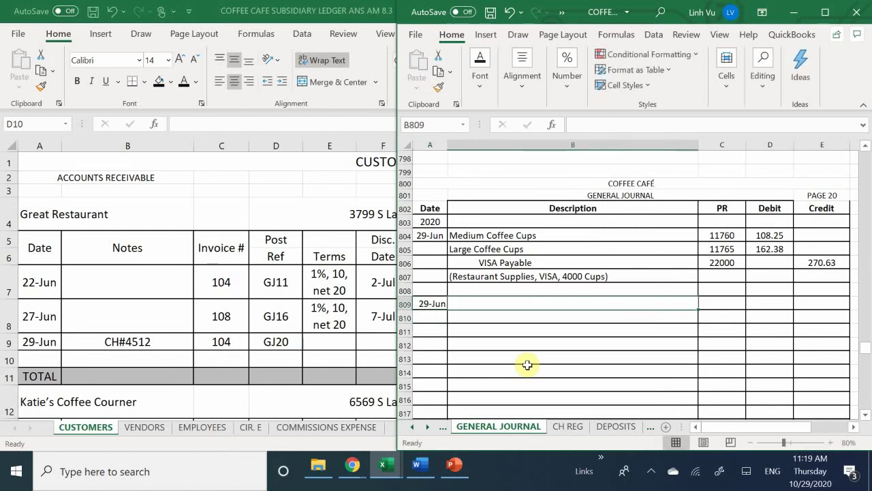
- Describe the June 29 journal entry with Checking and Sales Discounts, followed by an indented Accounts Receivable line in B809:B811
type("CH")
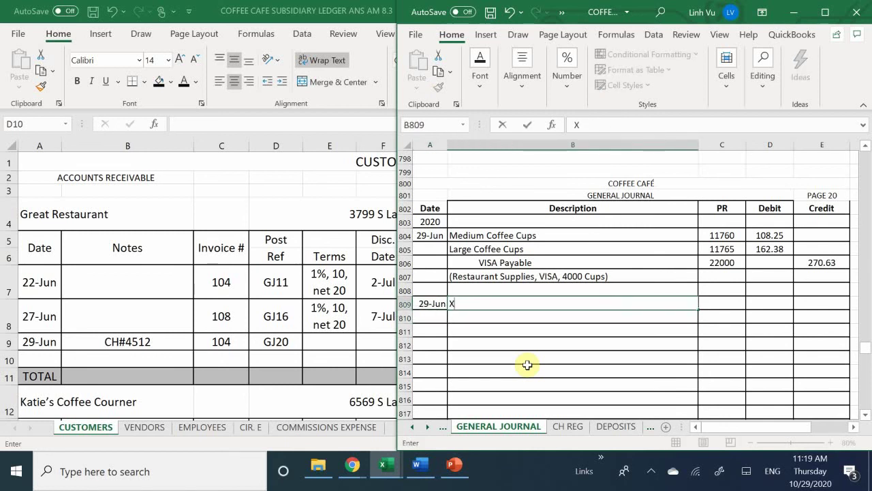
key("BackSpace")
type("hecking")
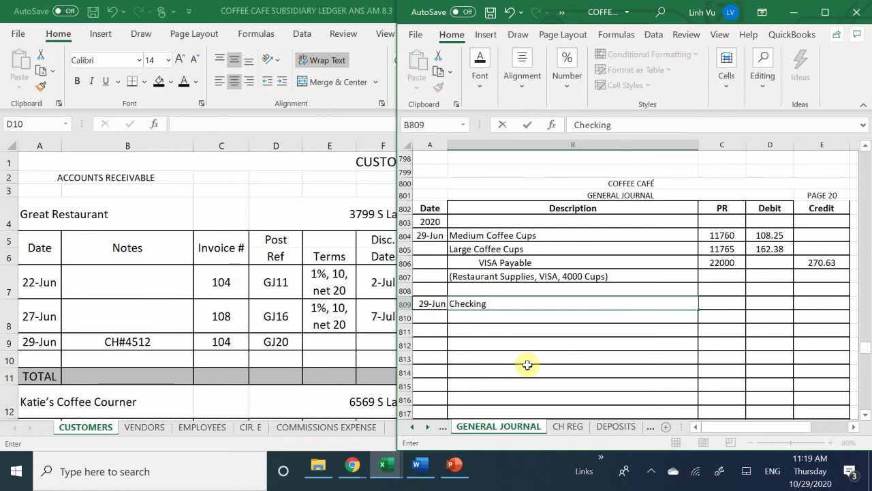
key("Return")
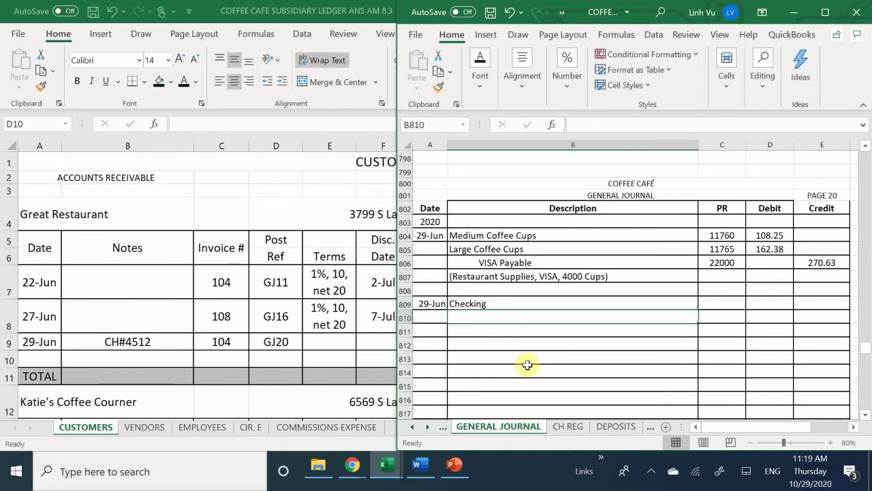
type("S")
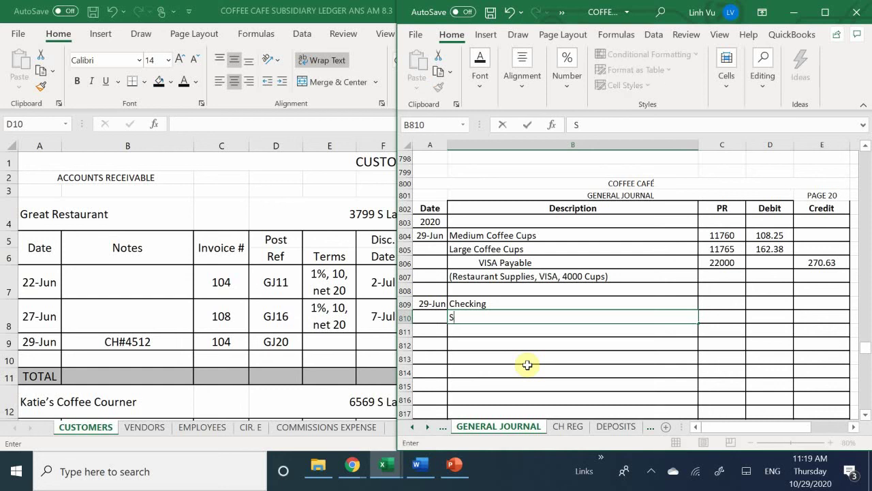
type("ales Discounts")
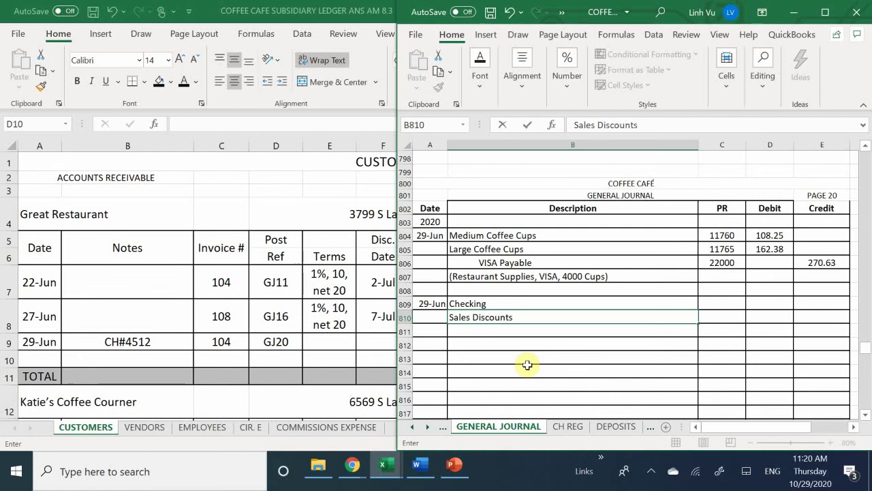
key("Tab")
key("Up")
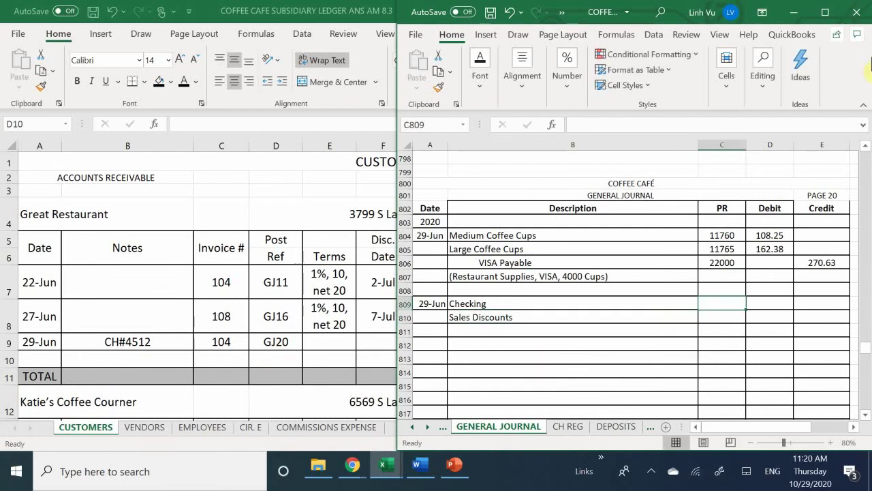
left_click(494, 330)
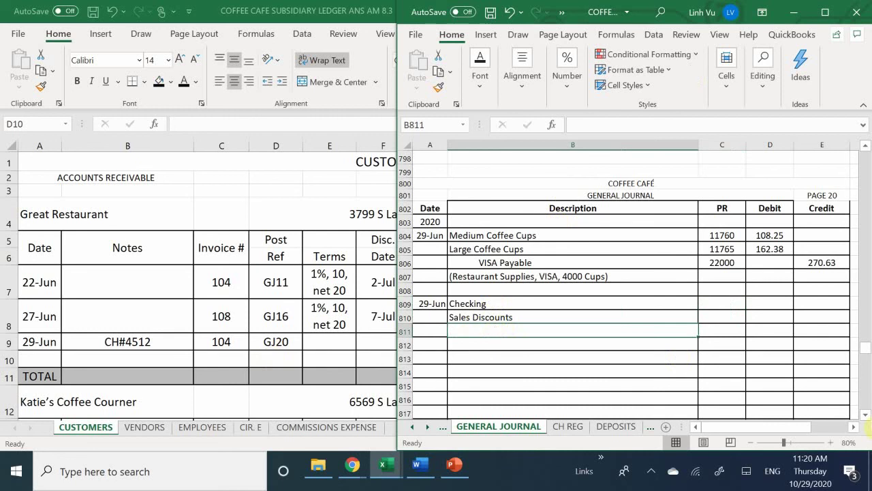
type("Acc")
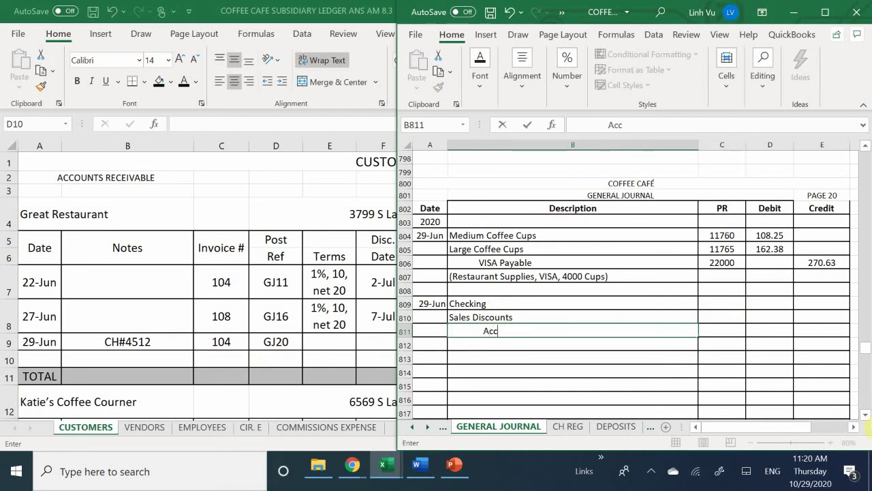
type("ounts Rec")
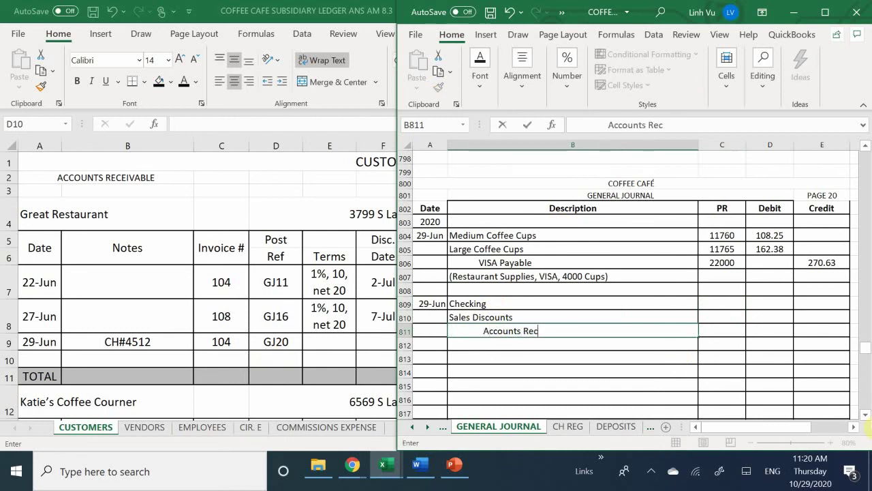
type("eivable")
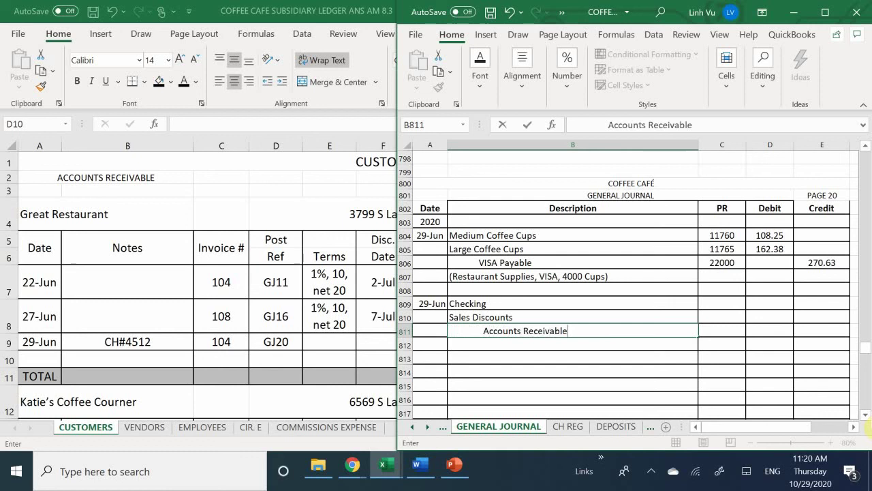
- Enter the PR codes 10100 for Checking, 46000 for Sales Discounts and 11000 for Accounts Receivable
left_click(721, 304)
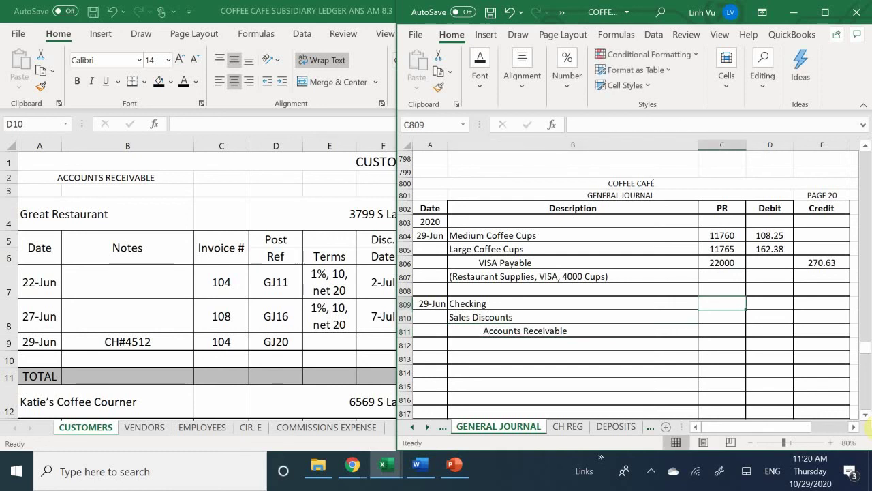
type("10100")
key("Return")
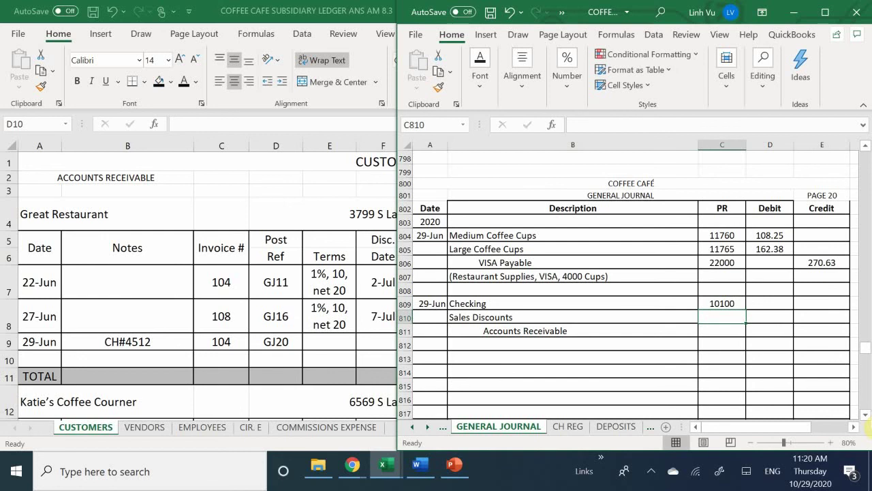
type("46000")
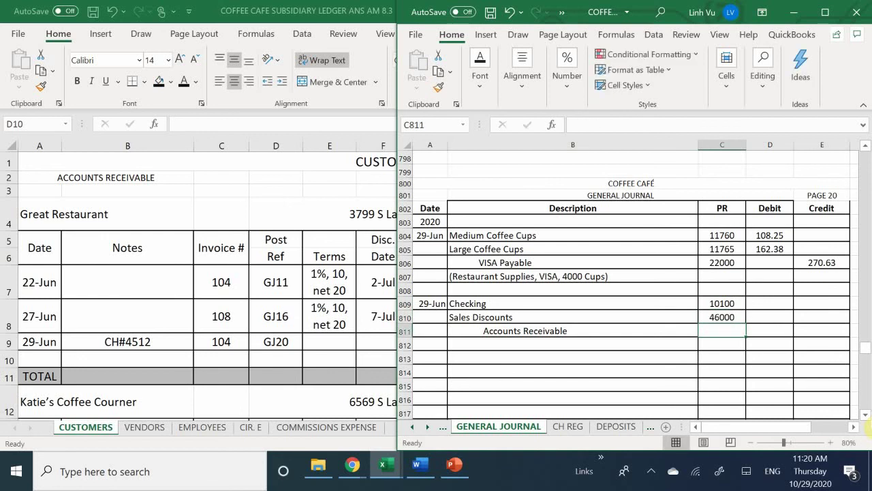
type("11000")
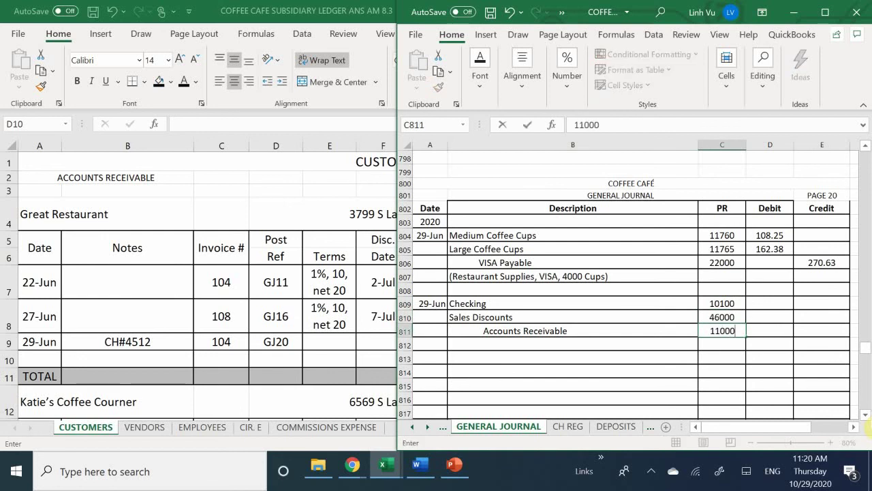
key("Return")
- Enter the debit amounts 550.79 for Checking and 5.26 for Sales Discounts in D809:D810
key("Right")
key("Up")
key("Up")
key("Up")
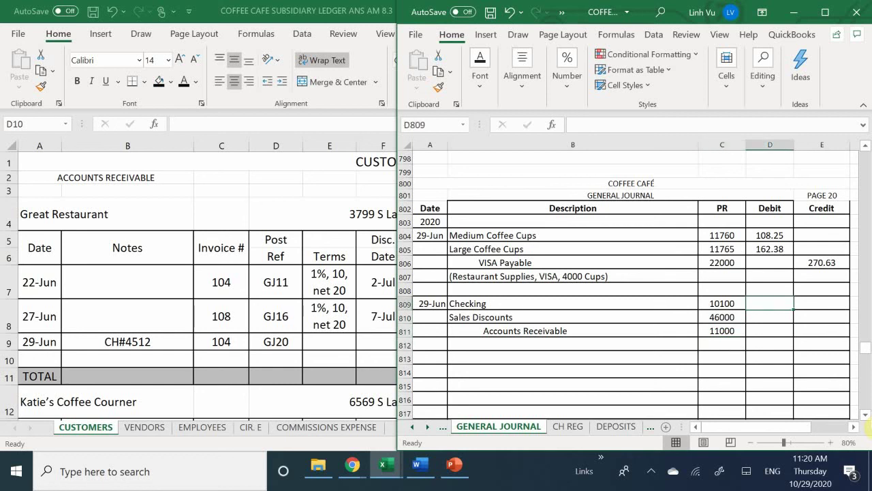
type("550.79")
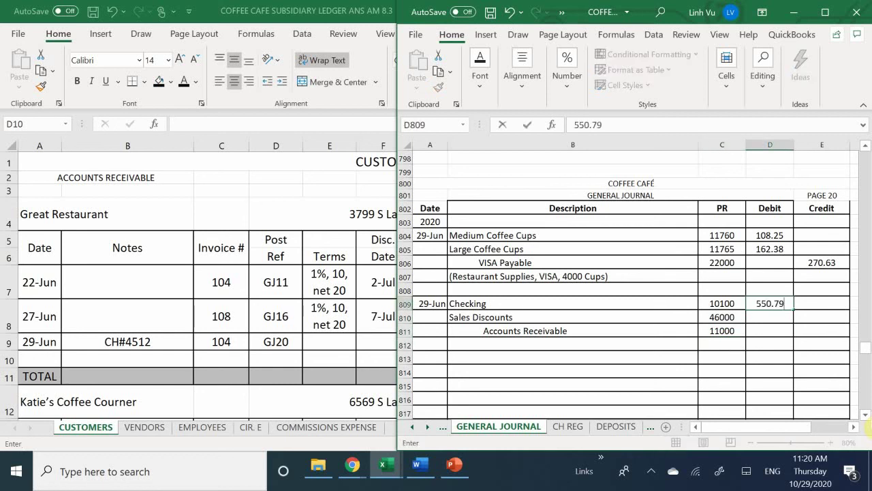
key("Return")
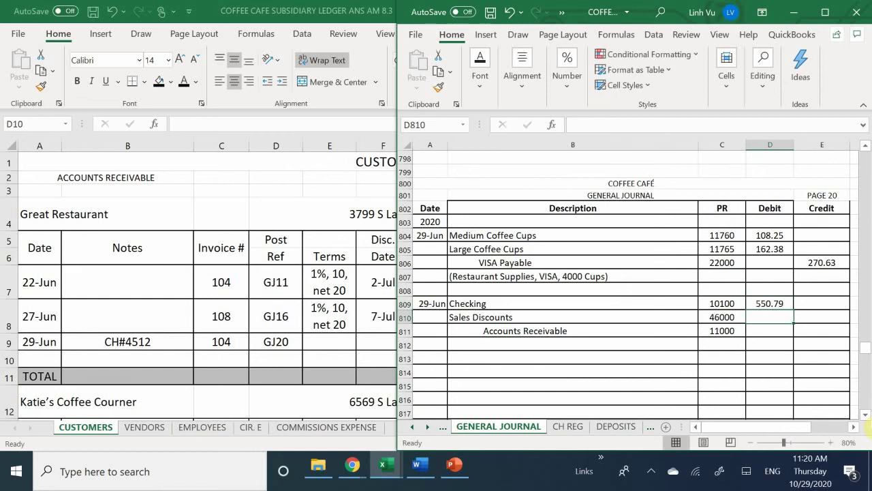
type("5.6")
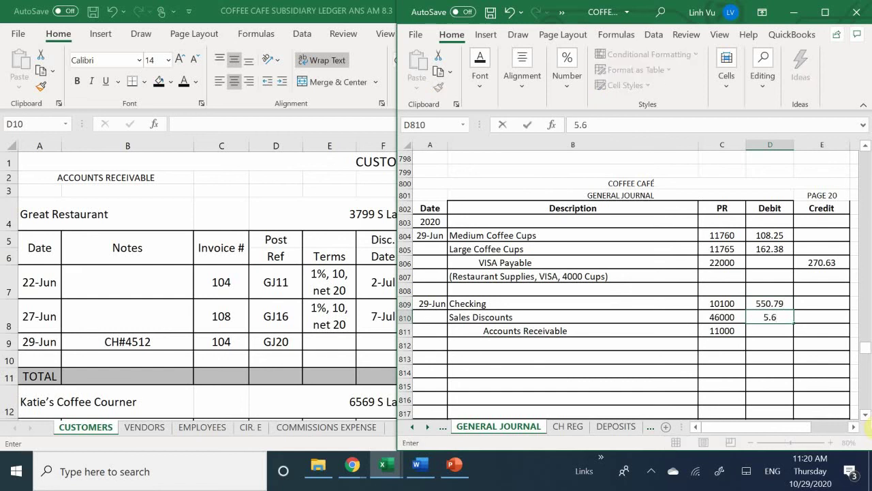
key("BackSpace")
type("26")
key("Return")
- Credit Accounts Receivable in E811 with the sum of the two debits, using the formula =D809+D810
key("Right")
type("=")
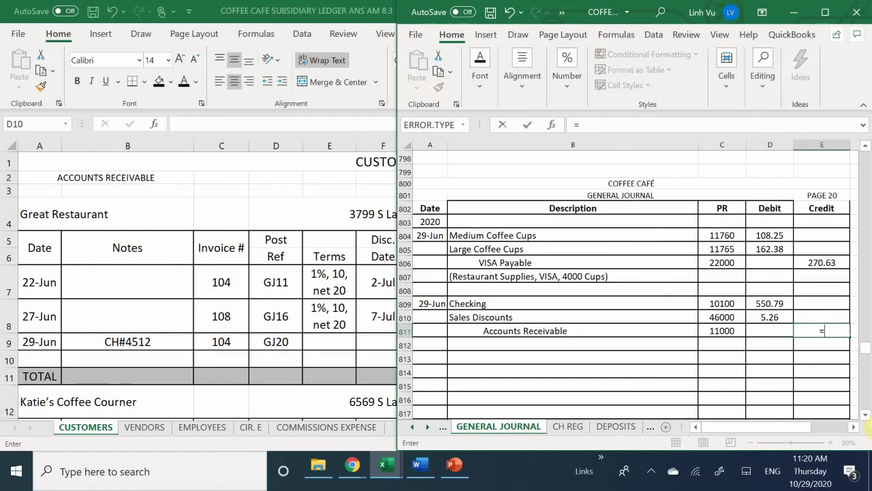
key("Left")
key("Up")
key("Up")
type("+")
key("Left")
key("Up")
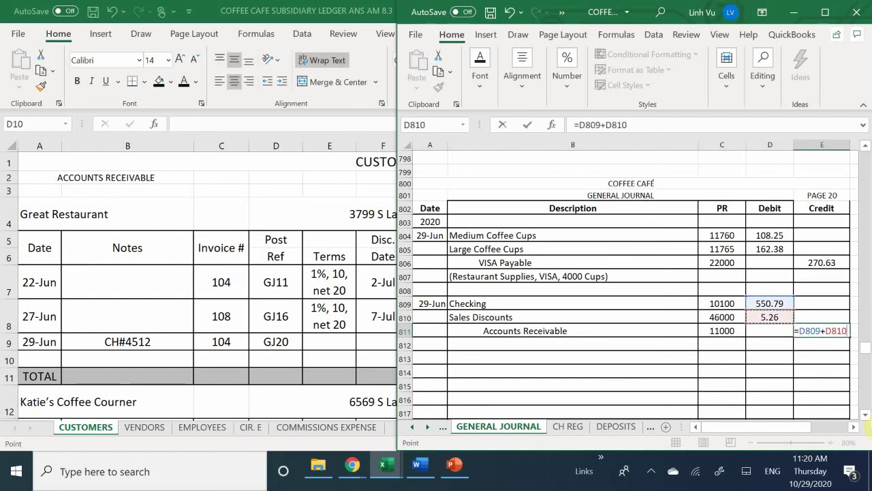
key("Return")
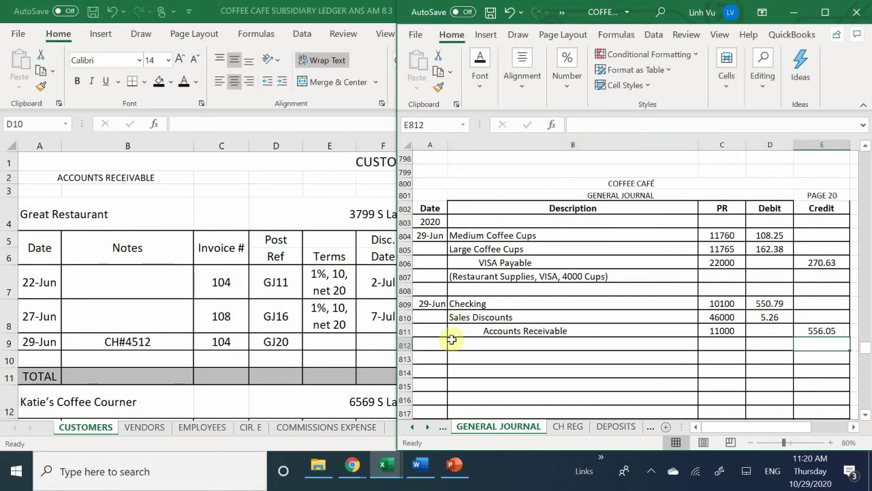
- Add the explanation "(Great Restaurant, inv#104, Ch#4512, 1% Disc)" below the entry in B812
left_click(477, 345)
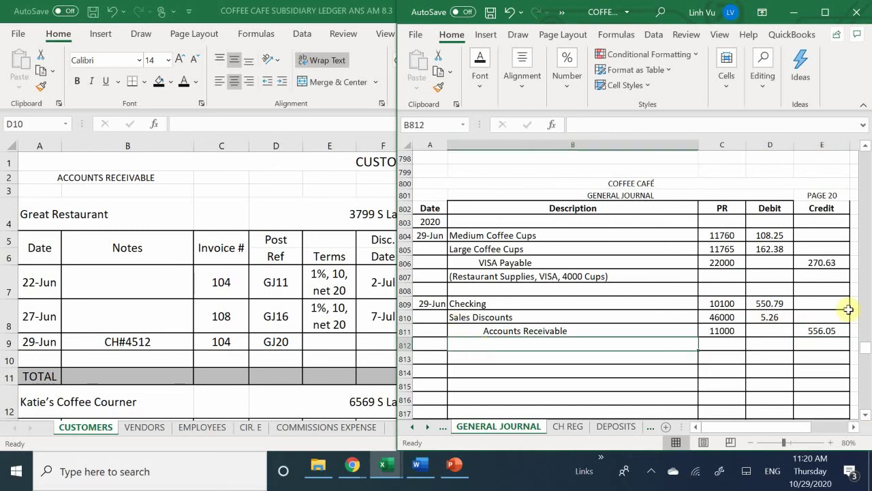
type("(")
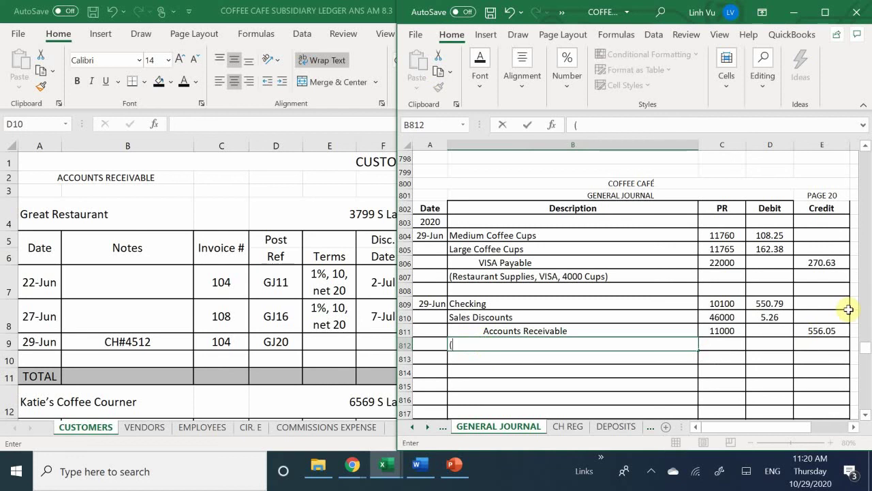
type("Great Restauran")
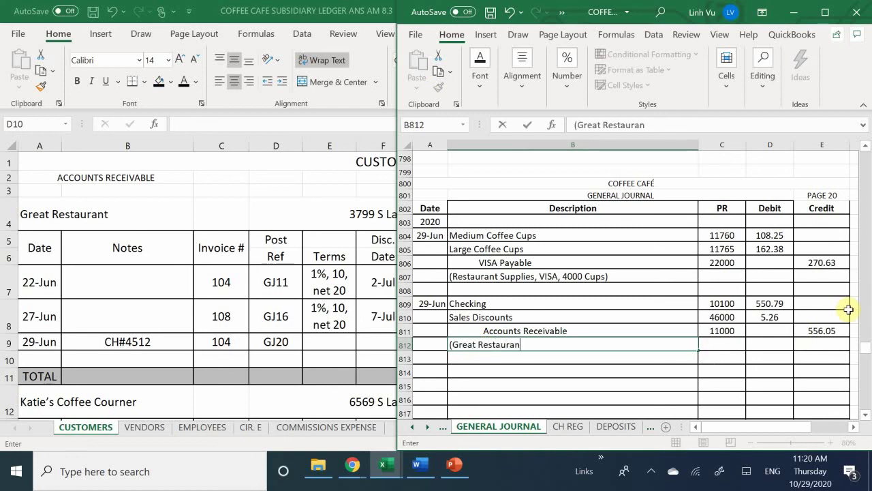
type("t, inv#1")
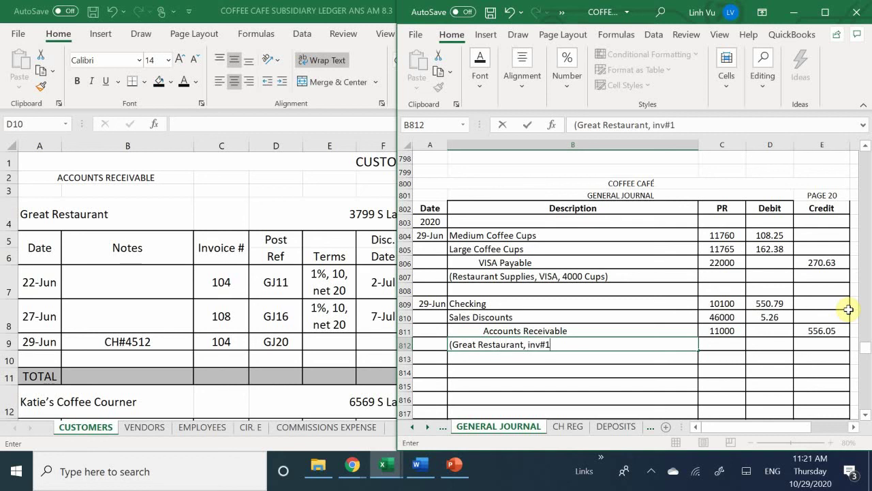
type("04, Ch#4512")
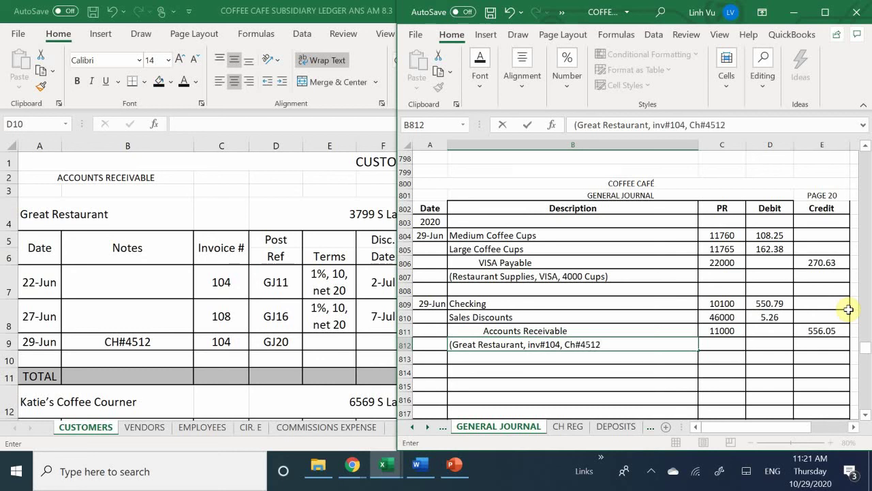
type("..m")
key("BackSpace")
key("BackSpace")
type(", 1% Disc")
key("BackSpace")
key("BackSpace")
type("sc)")
key("Return")
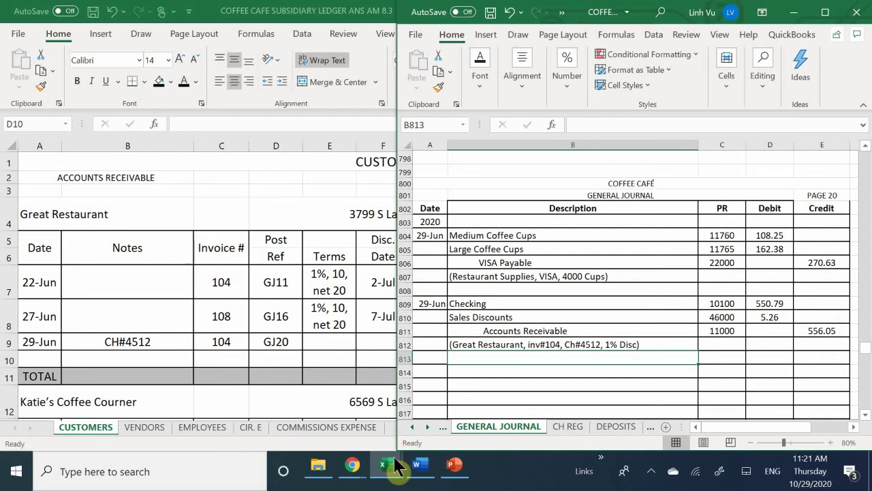
- Record the received amount of 550.79 in A23 of the Deposits sheet
left_click(610, 426)
left_click(497, 352)
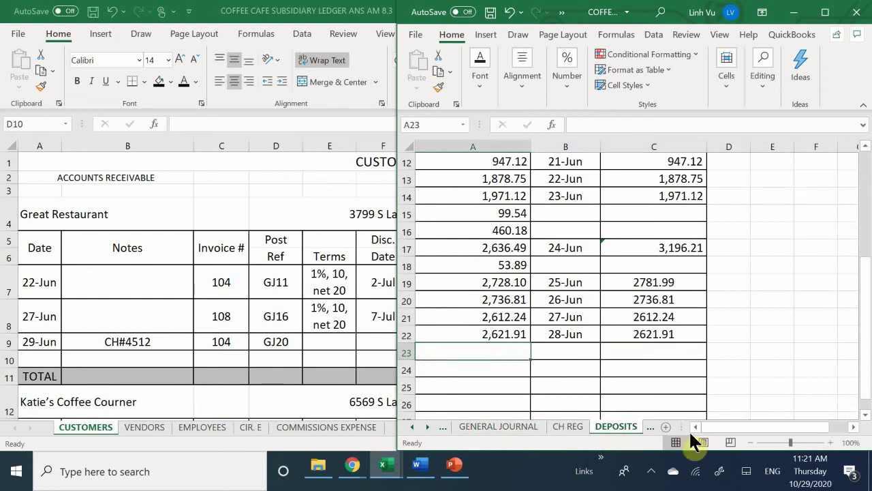
type("550.76")
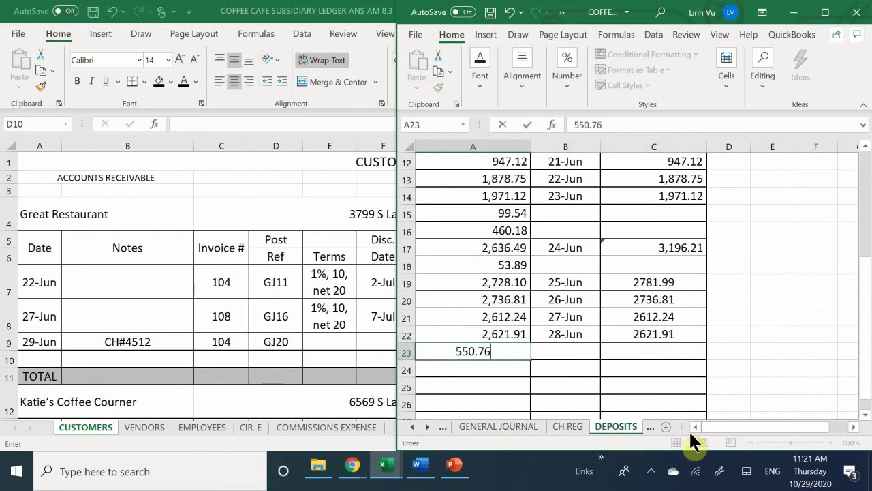
key("Return")
key("Up")
type("5")
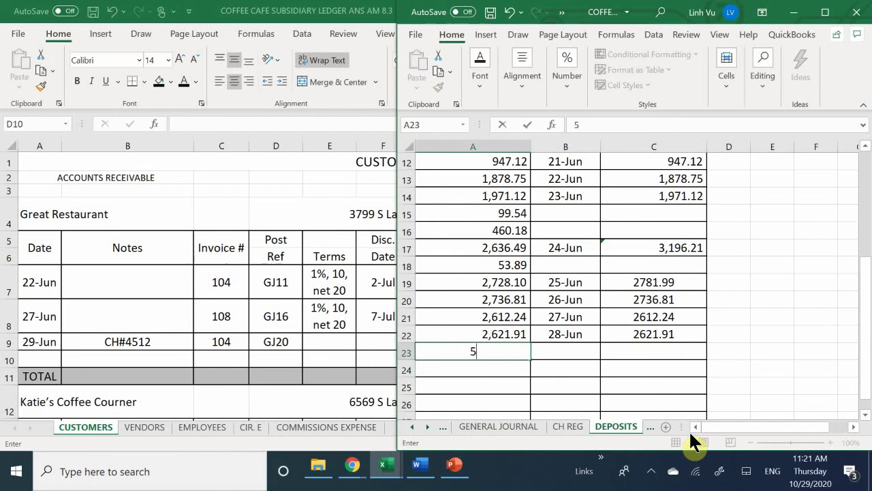
type("50.79")
key("Return")
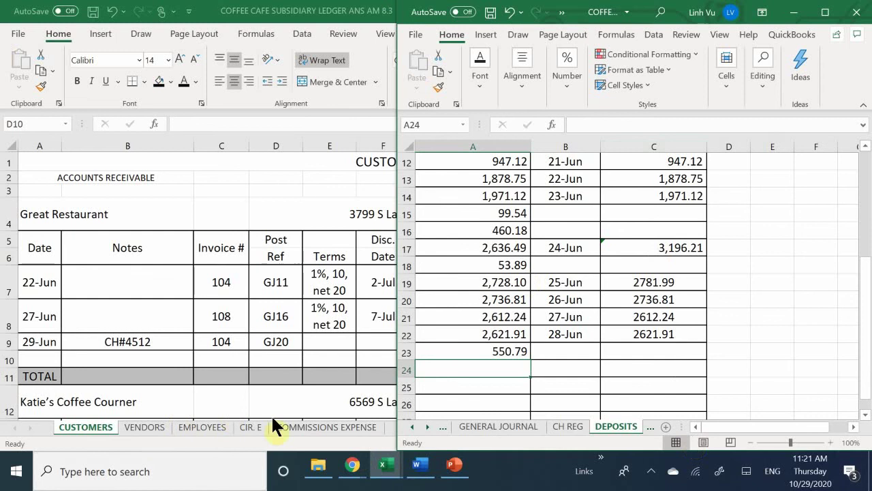
- Return to the general journal, switch to the ledger workbook's Assets sheet and date the Checking account's next row, A67, 6/29
left_click(471, 424)
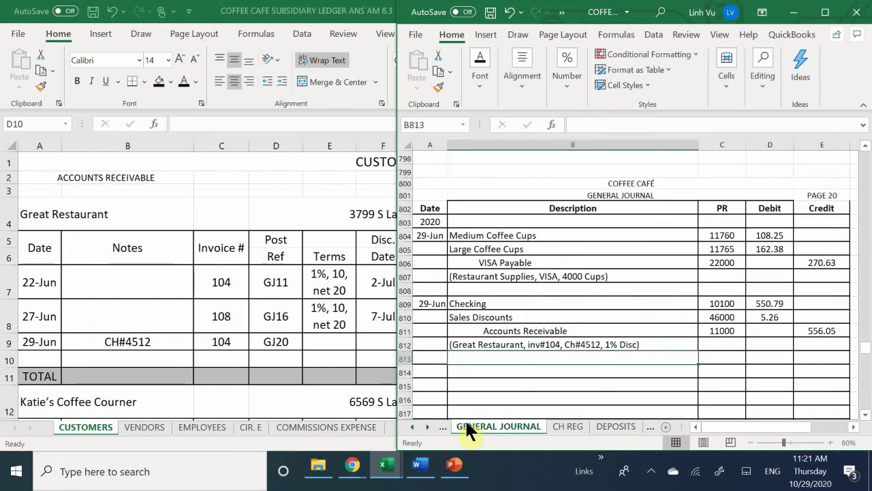
mouse_move(385, 466)
left_click(263, 415)
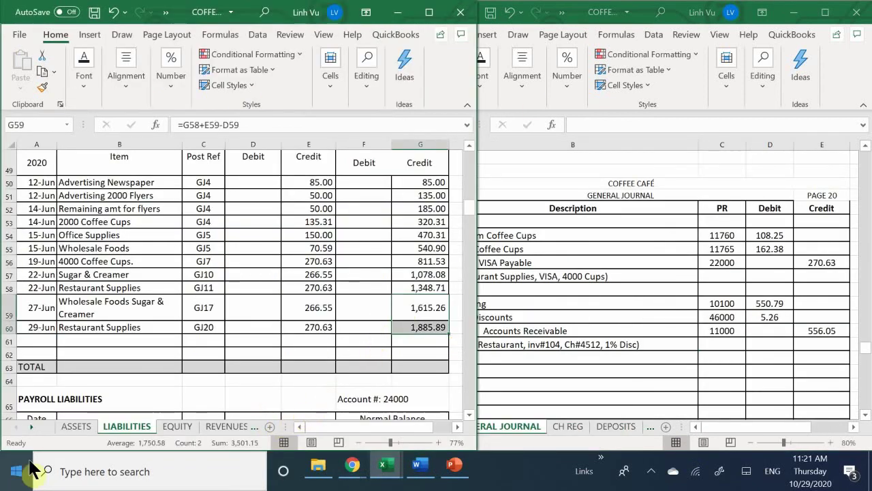
left_click(62, 424)
scroll(65, 347, "up", 10)
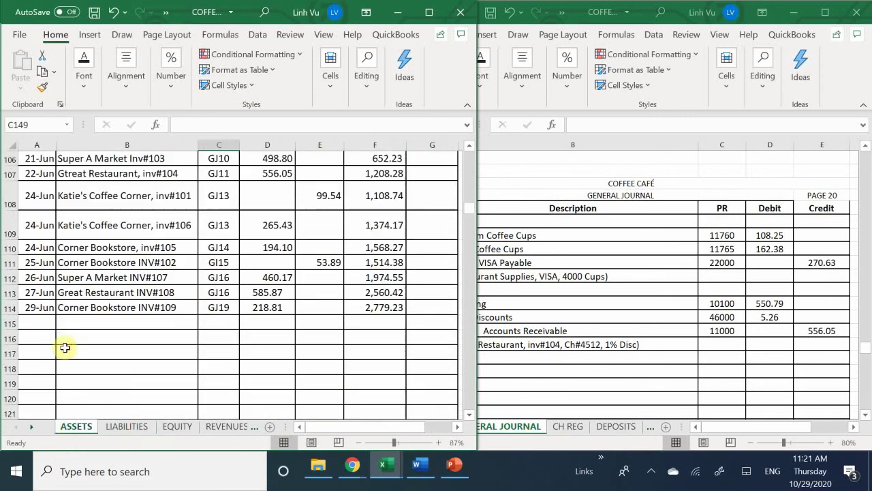
scroll(65, 348, "up", 20)
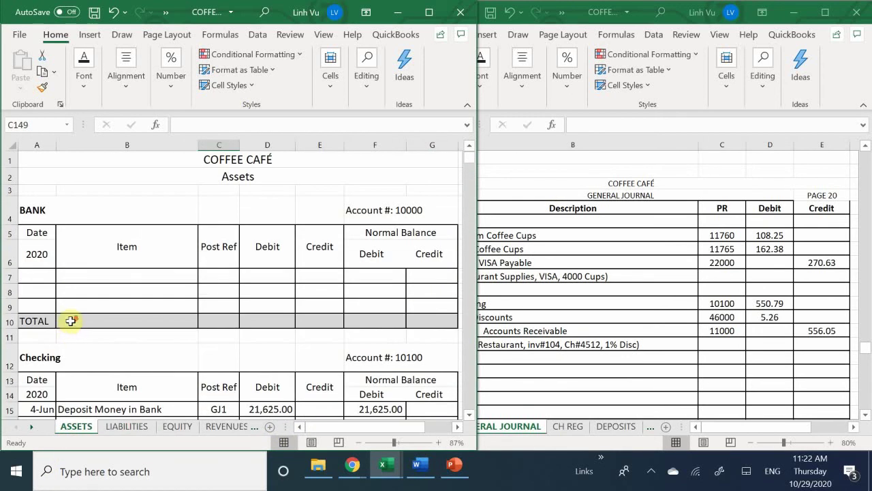
scroll(71, 321, "down", 15)
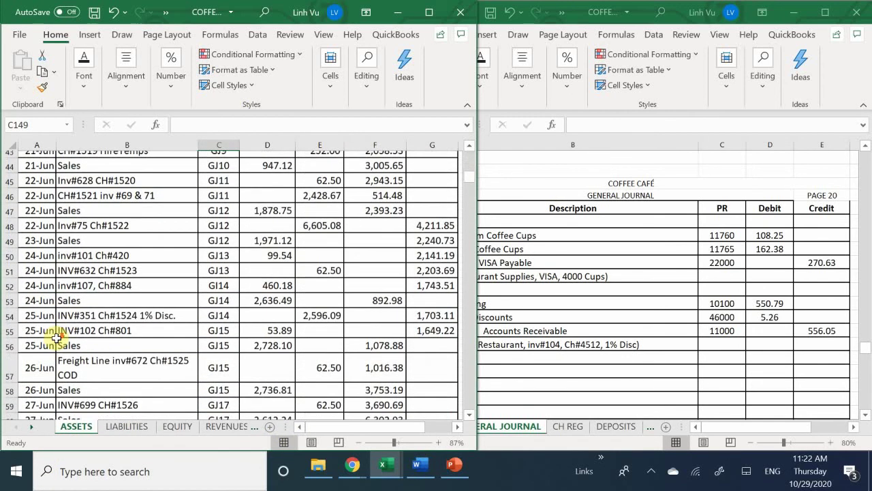
scroll(57, 338, "down", 6)
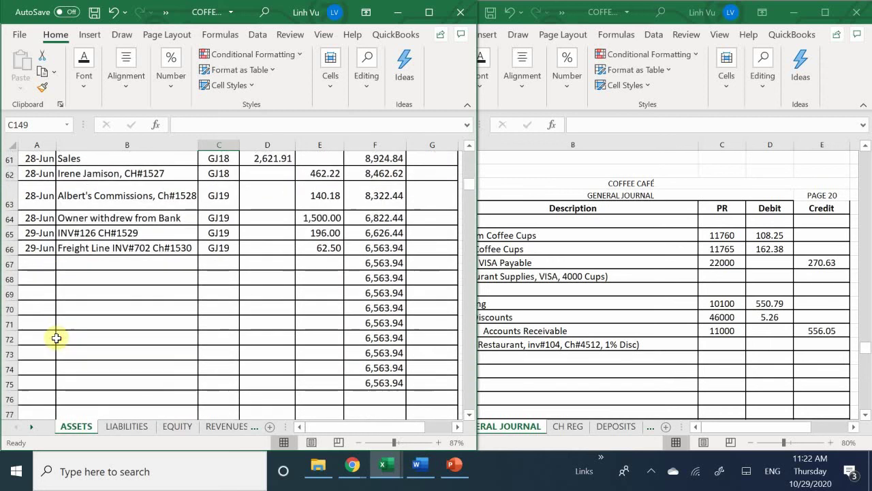
scroll(56, 338, "up", 1)
left_click(41, 308)
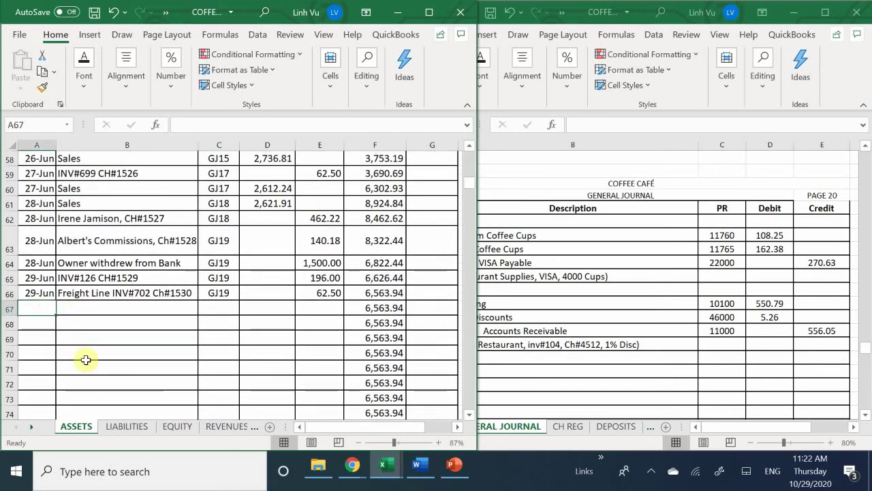
type("6/29")
key("Return")
key("Tab")
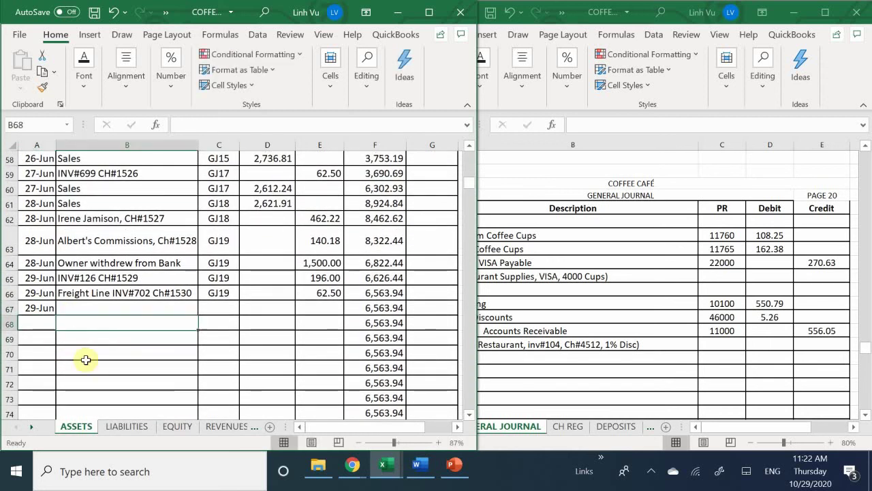
- Describe the June 29 Checking posting in B67 as INV#104 CH#4512
key("Up")
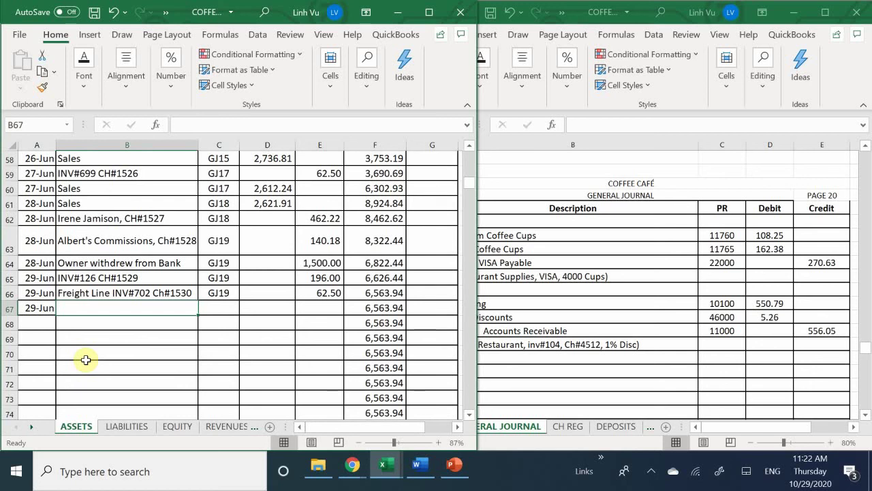
type("INV")
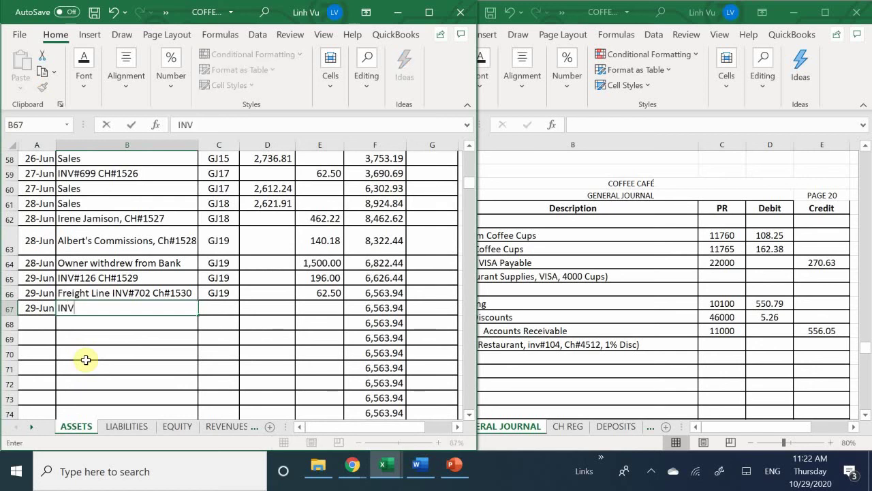
type("#104")
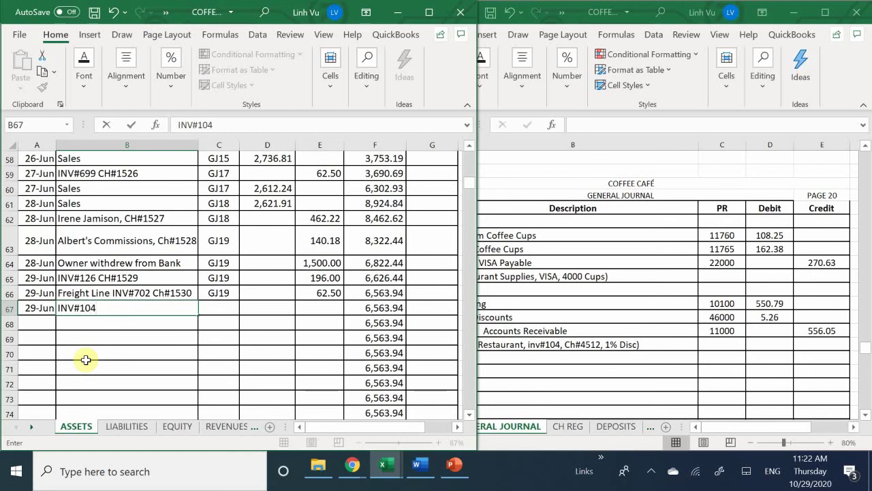
type(" CH#4512")
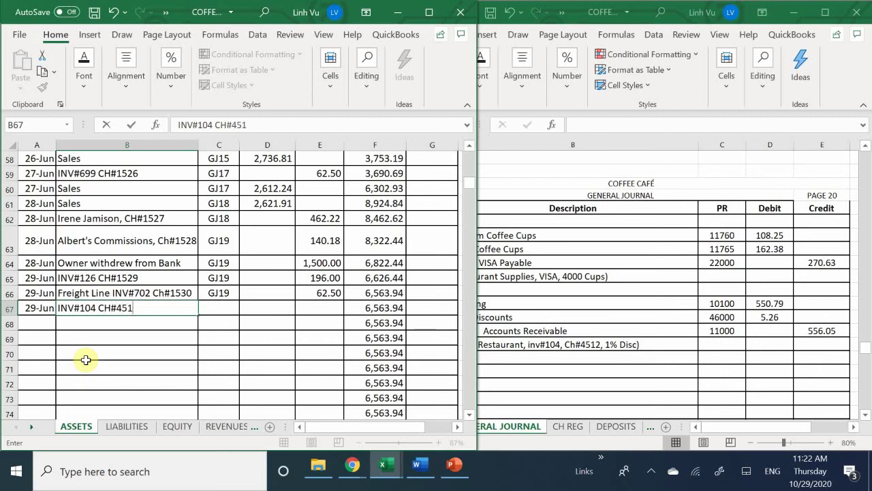
key("ctrl+Return")
key("Tab")
- Enter post reference GJ20 and a debit of 550.79 for the June 29 Checking posting in row 67
type("GH")
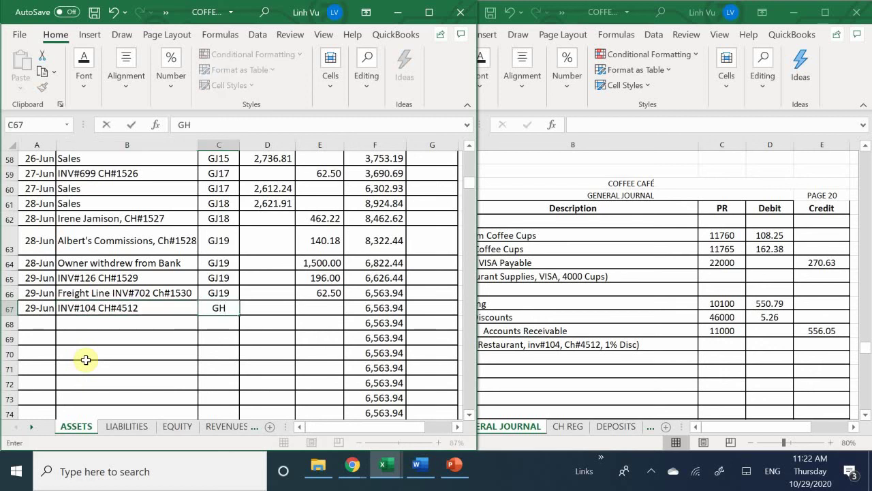
key("BackSpace")
type("J20")
key("Return")
key("Right")
key("Up")
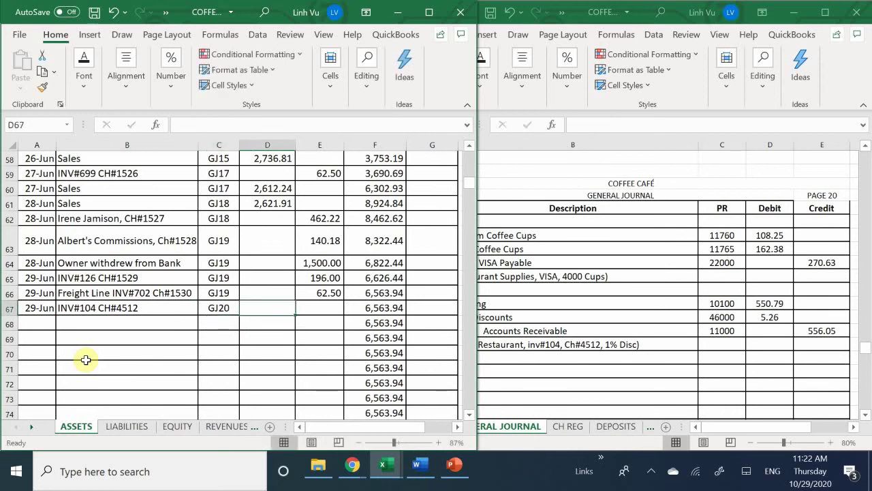
type("550.79")
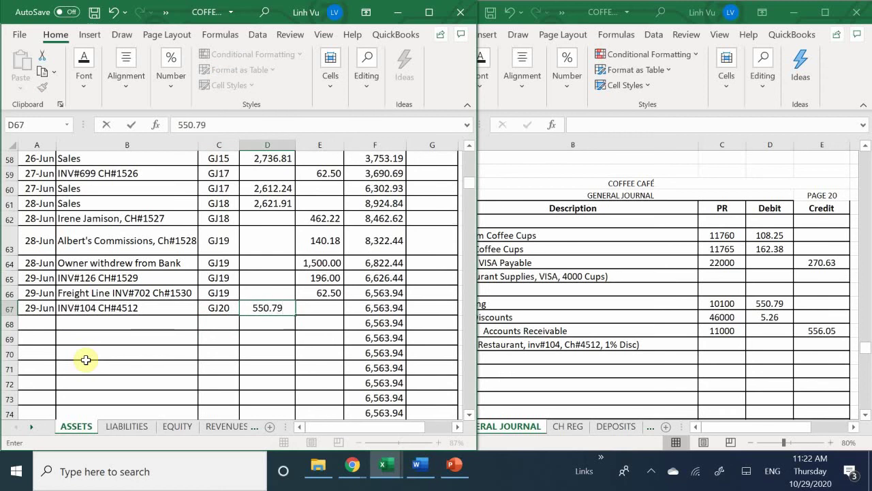
key("Return")
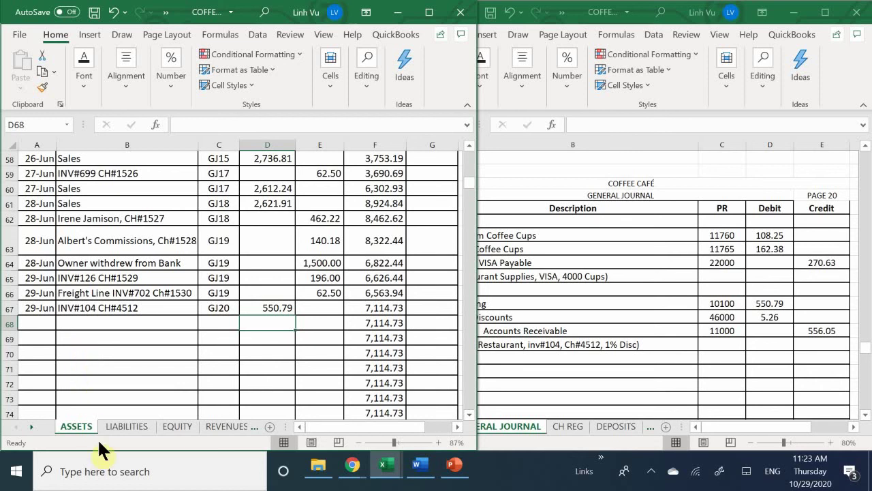
- Switch to the Revenues sheet and date the Sales Discount account's next row, A191, 6/29
left_click(221, 427)
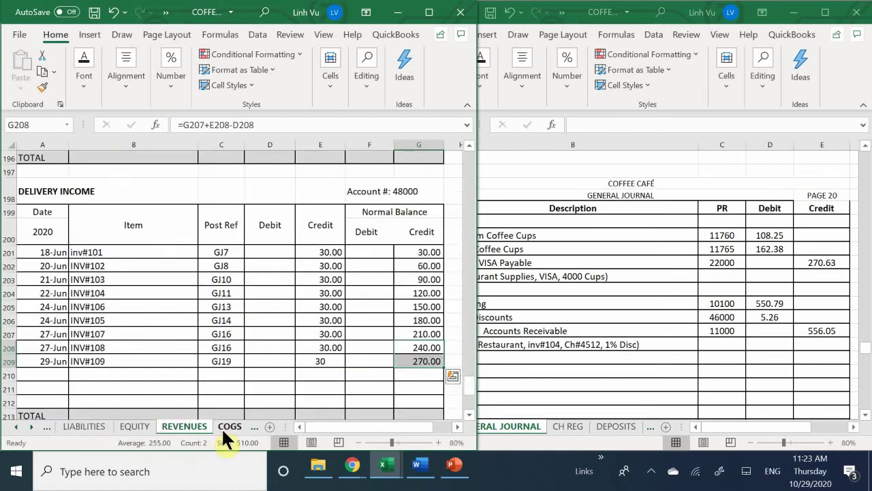
scroll(75, 197, "down", 10)
scroll(63, 225, "up", 10)
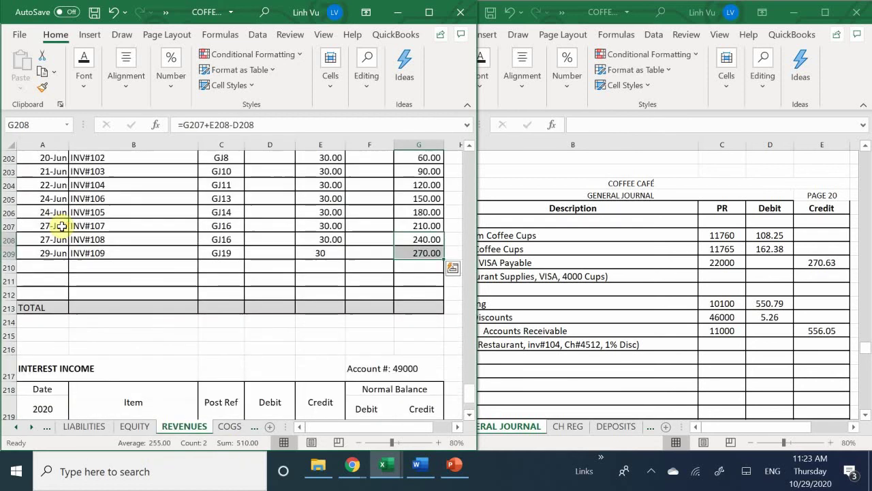
scroll(61, 227, "up", 2)
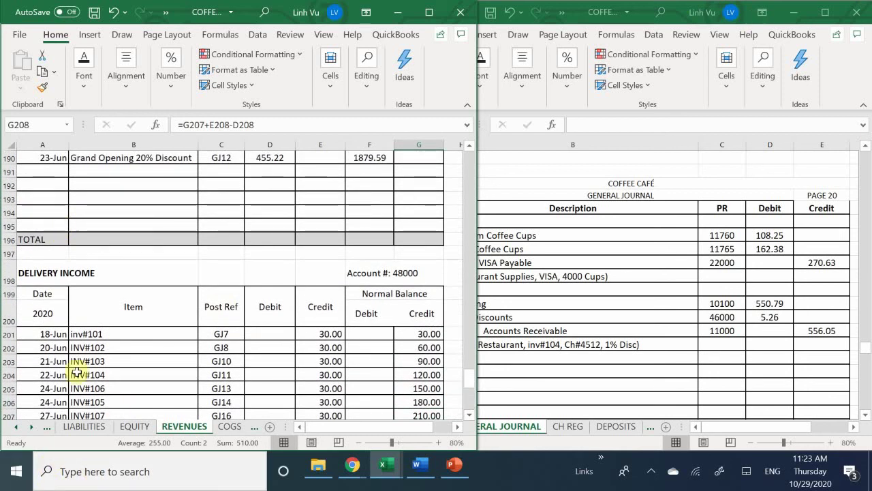
scroll(86, 321, "up", 3)
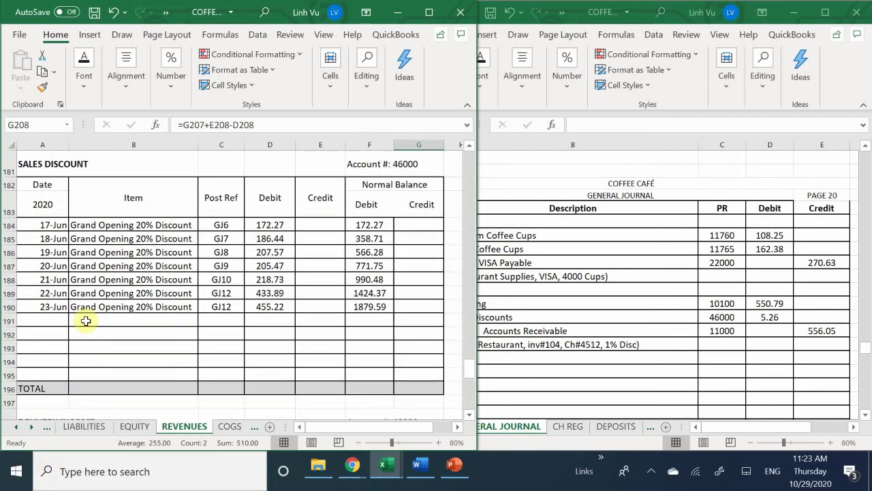
left_click(42, 321)
type("6/26")
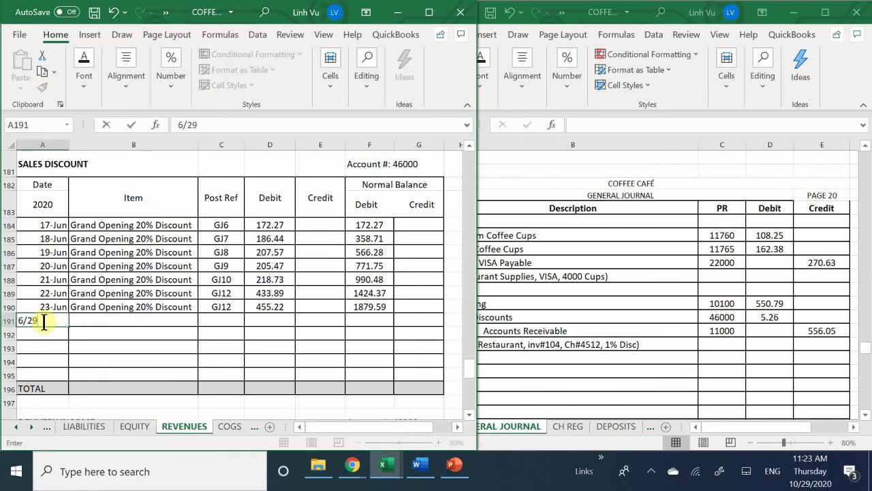
key("Return")
key("Up")
key("Right")
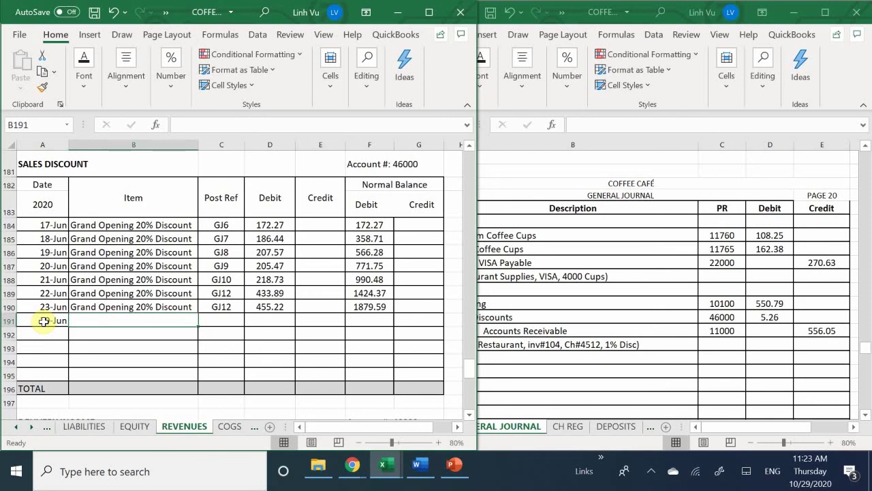
- Describe the June 29 Sales Discount posting in B191 as Great Restaurant 1% Disc Inv#104
type("Great")
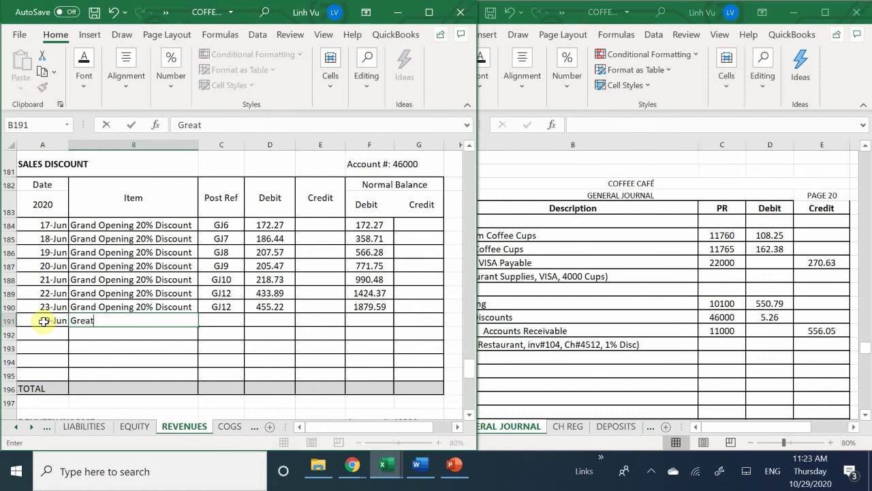
key("BackSpace")
key("BackSpace")
key("BackSpace")
key("BackSpace")
type("reat")
type(" Ref")
key("BackSpace")
type("stay")
key("BackSpace")
type("u")
type("rah")
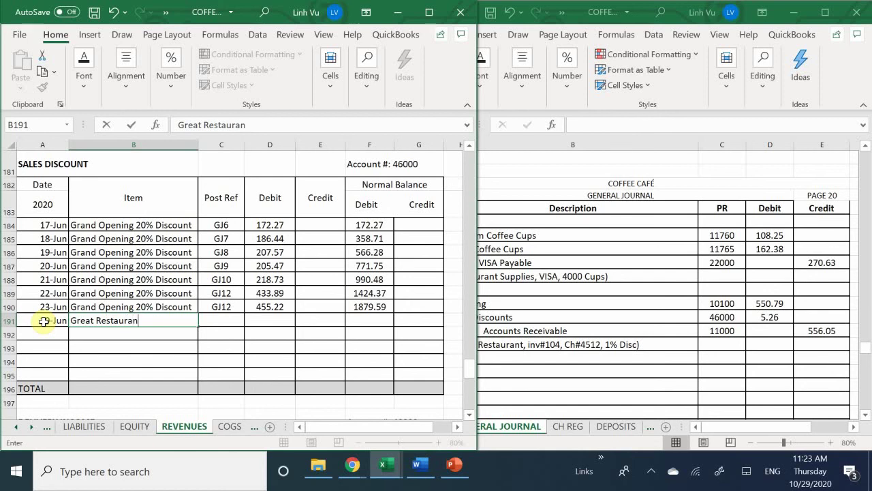
type("t")
type(" 1%")
type(" Sa")
key("BackSpace")
key("BackSpace")
type("S")
key("BackSpace")
type("Disc Inv#")
type("104")
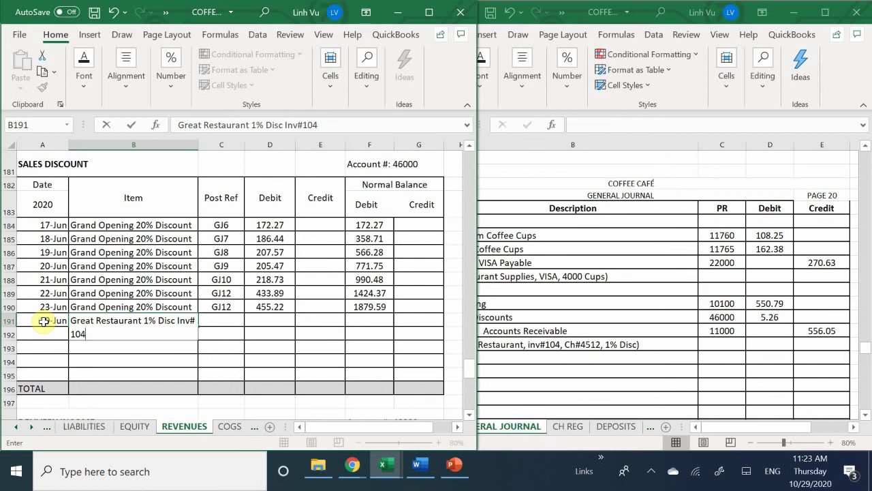
key("Tab")
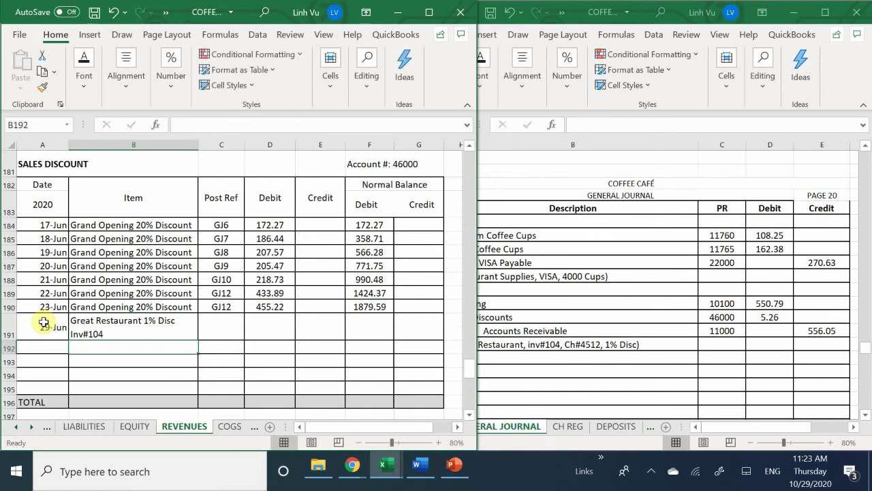
- Complete the Sales Discount posting in row 191 with post reference GJ20, a debit of 5.26 and the balance formula filled down to F191
type("GJ")
key("BackSpace")
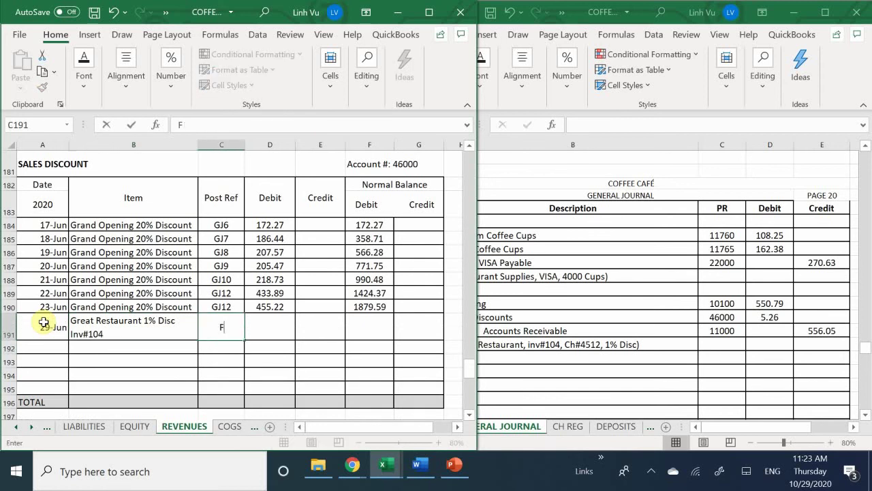
type("J20")
key("Tab")
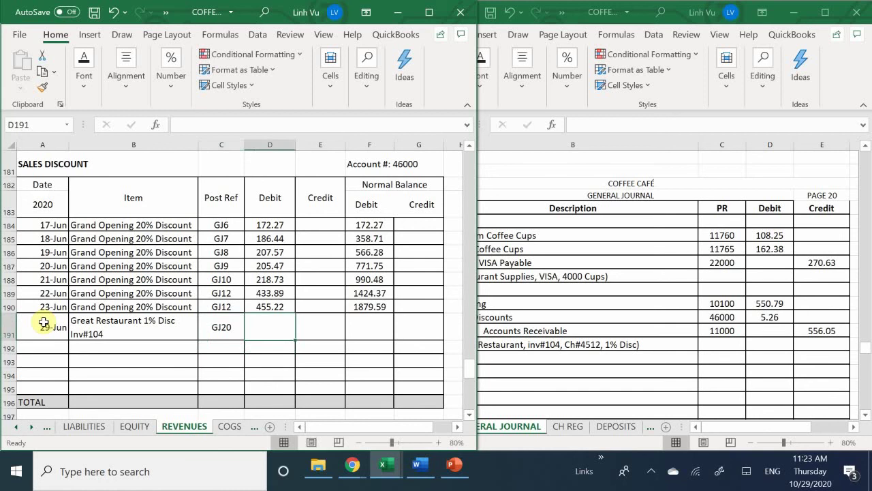
type("5.26")
key("Return")
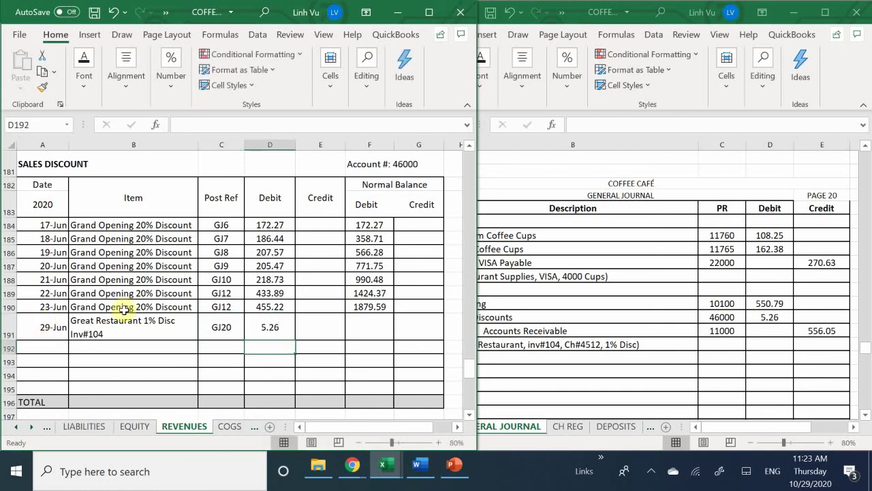
left_click(379, 309)
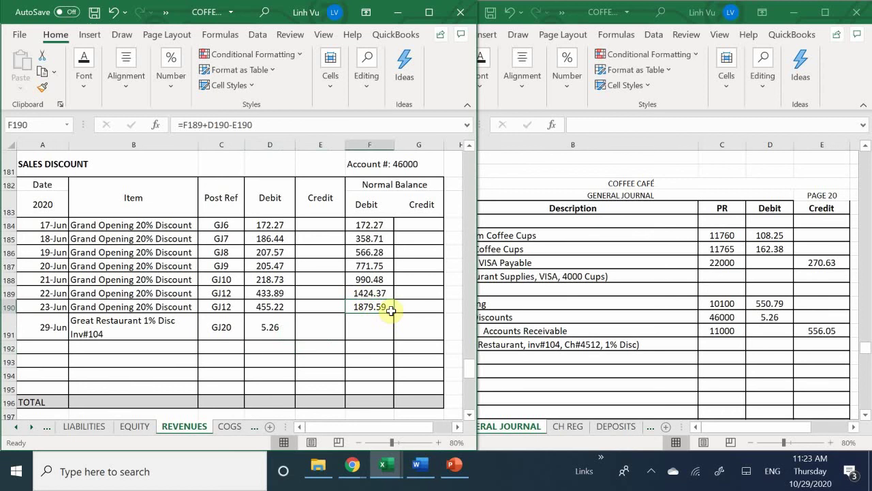
left_click_drag(394, 313, 399, 334)
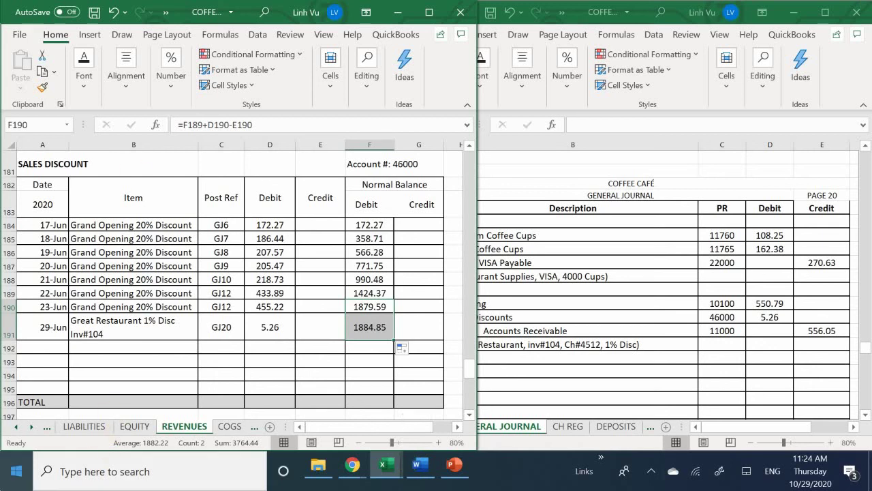
- Return to the Assets sheet and date the Accounts Receivable account's next row, A115, 6/29
left_click(17, 426)
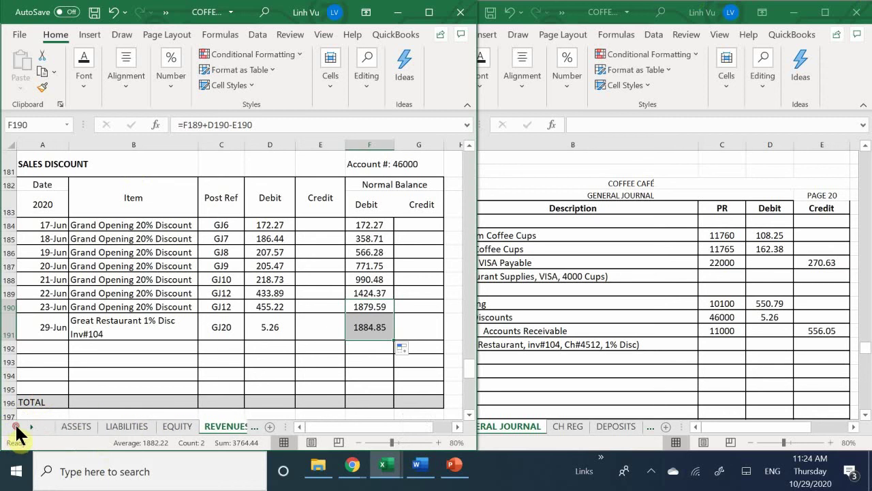
left_click(67, 426)
scroll(95, 368, "down", 9)
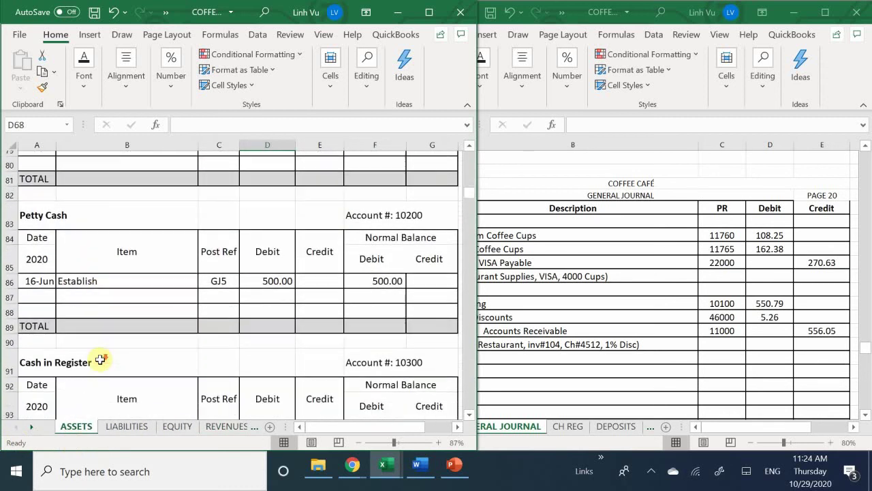
scroll(100, 359, "down", 3)
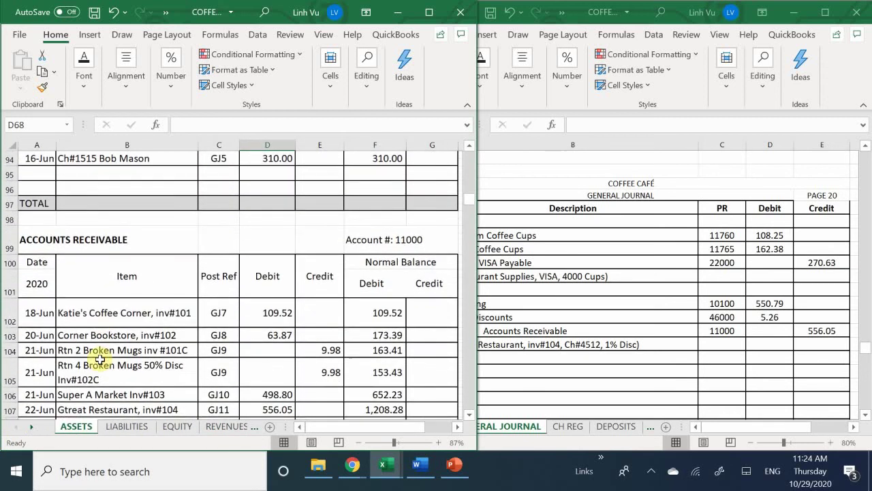
scroll(100, 359, "down", 4)
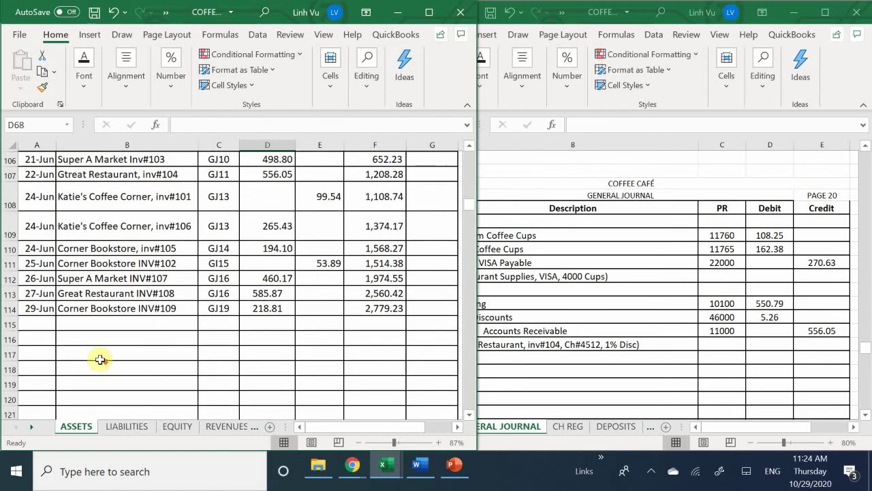
left_click(37, 323)
type("6/26")
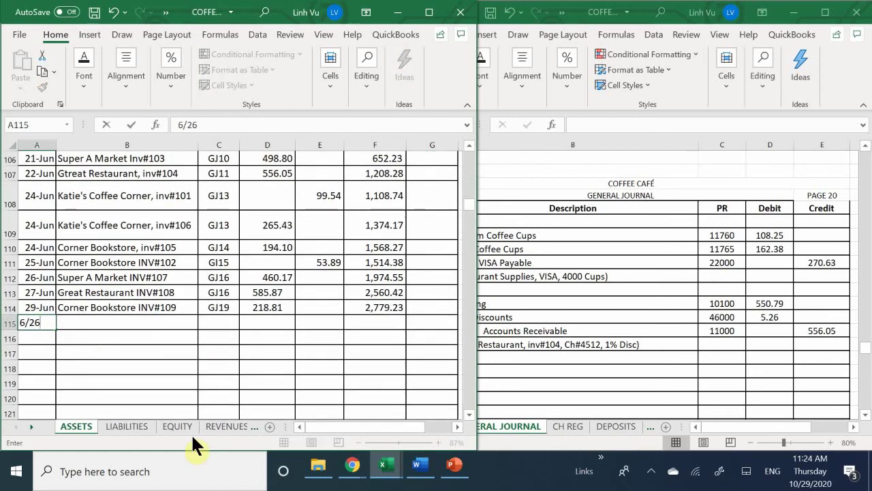
key("BackSpace")
type("9")
key("Return")
key("Right")
key("Up")
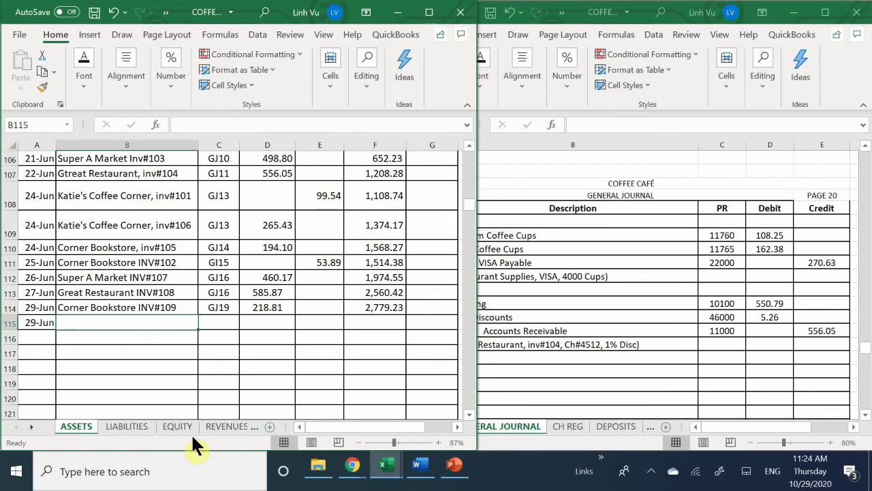
- Describe the June 29 Accounts Receivable posting in B115 as Great Restaurant INV#104 CH#4512
type("Gr")
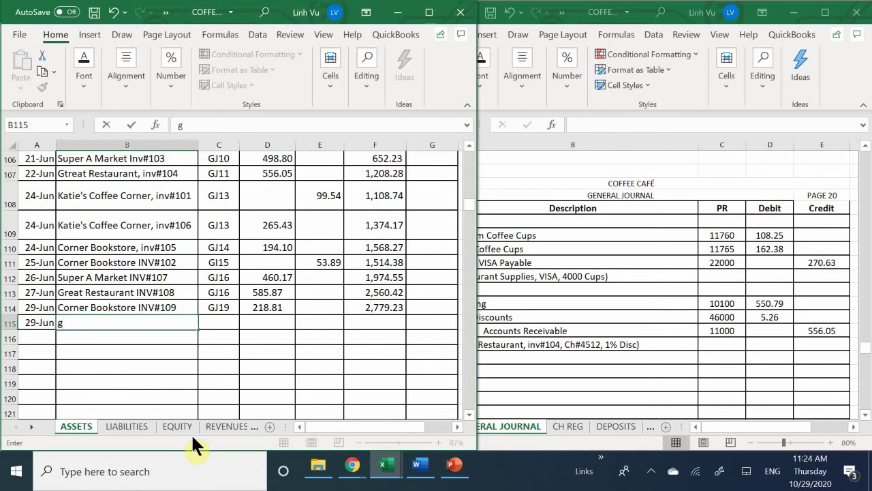
type("eat")
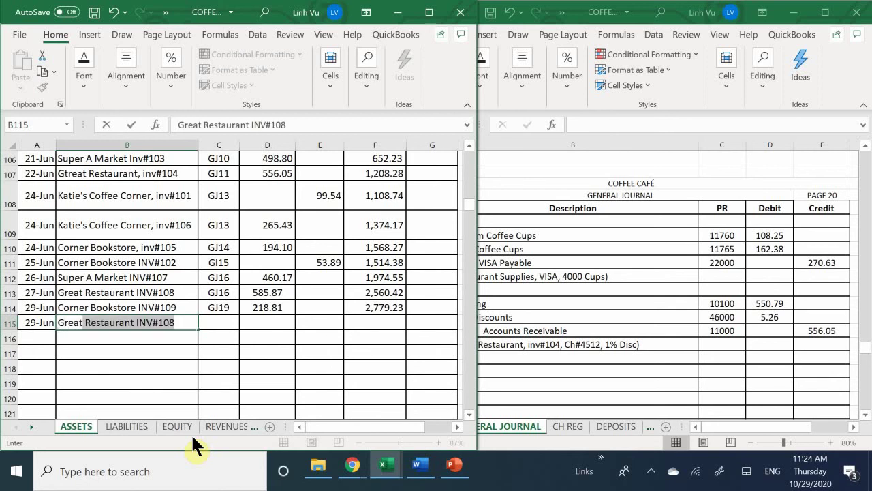
key("Return")
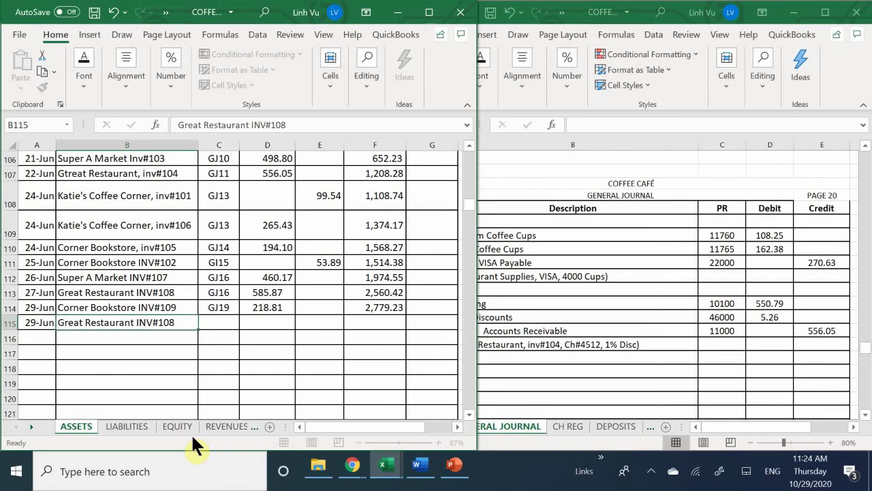
key("Up")
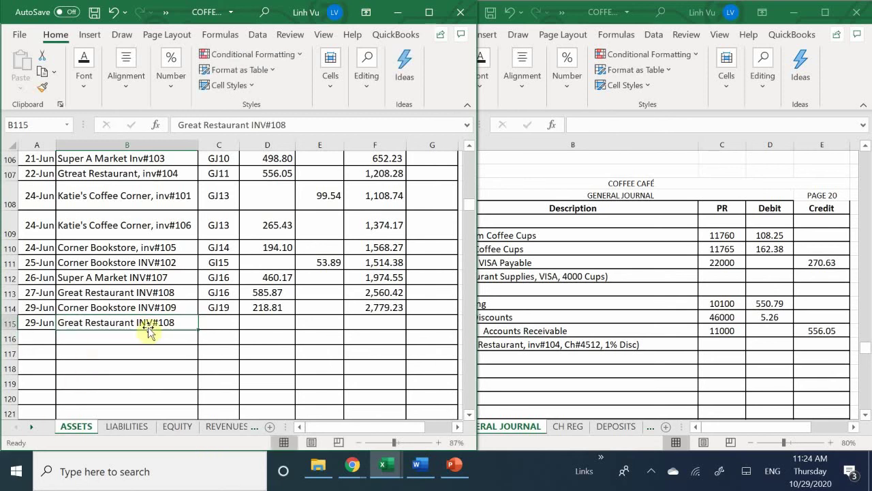
double_click(185, 325)
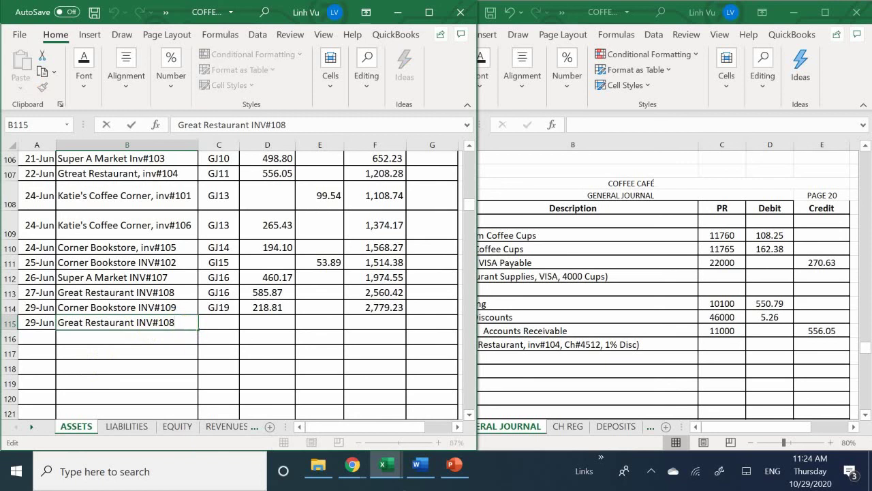
key("BackSpace")
type("4 CG")
key("BackSpace")
type("H#4512")
key("Return")
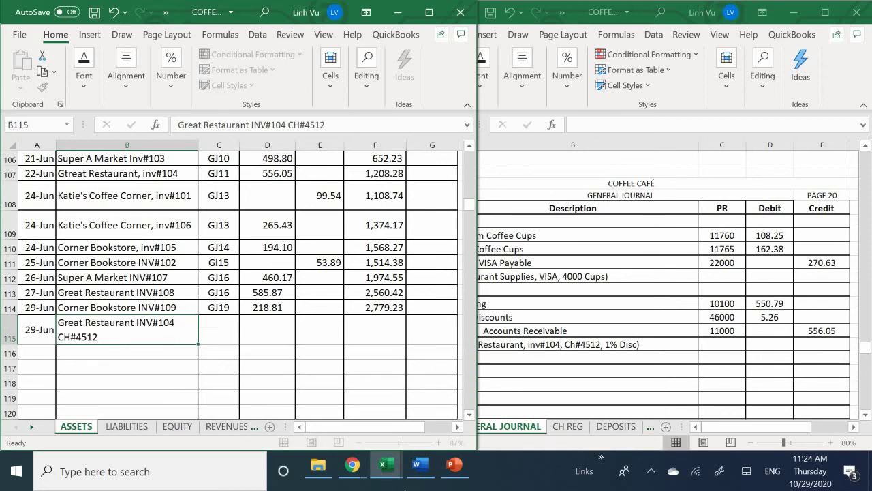
- Complete the Accounts Receivable posting in row 115 with post reference GJ20, a credit of 556.05 and the balance formula filled down to F115
key("Right")
key("Up")
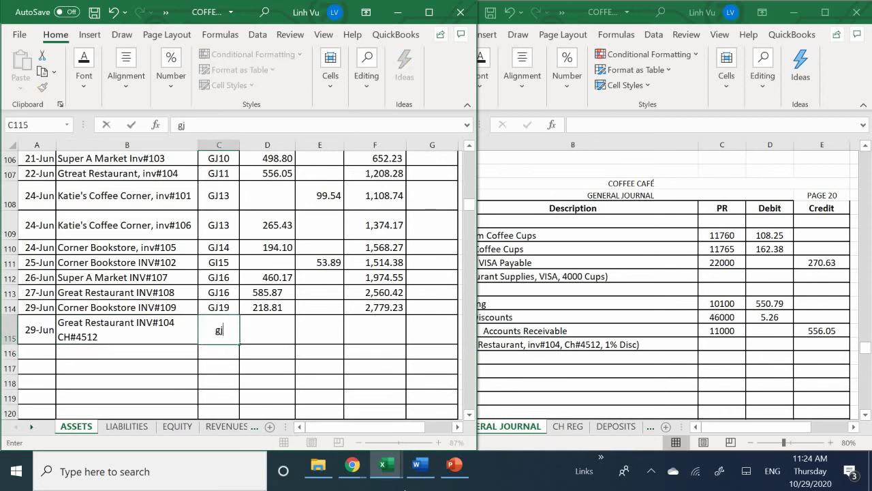
type("GJ20")
key("Return")
key("Right")
key("Up")
key("Right")
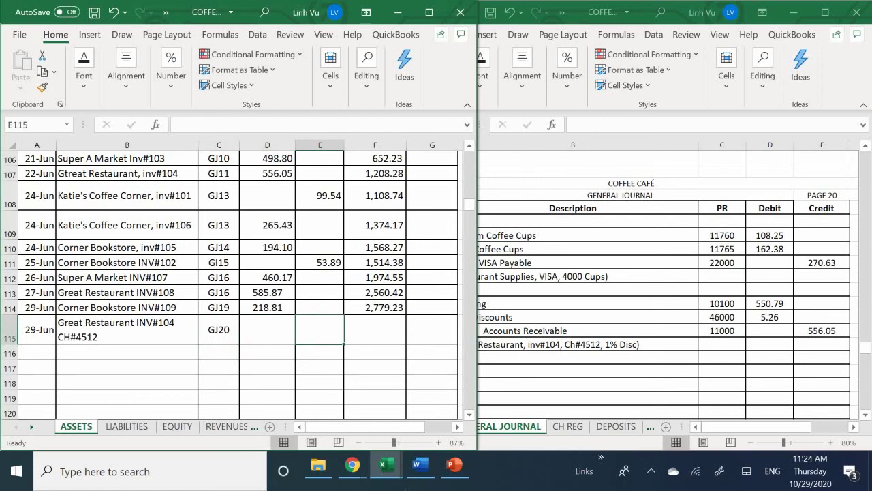
type("556.05")
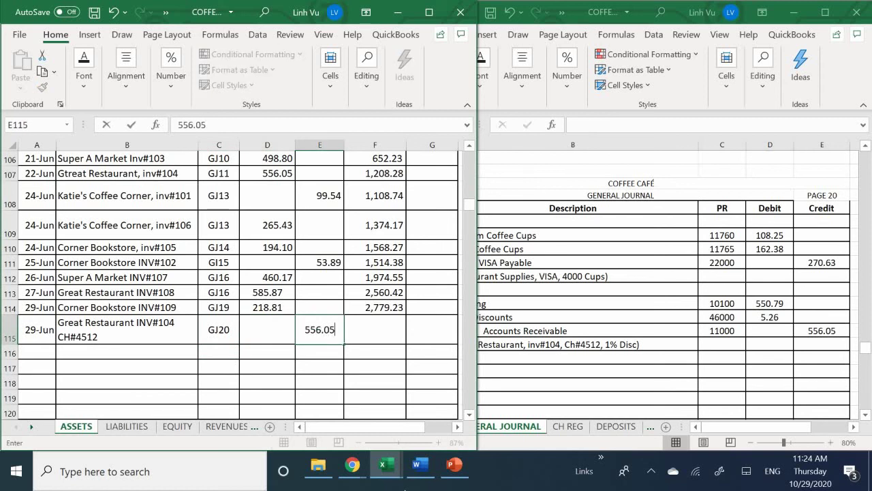
key("Return")
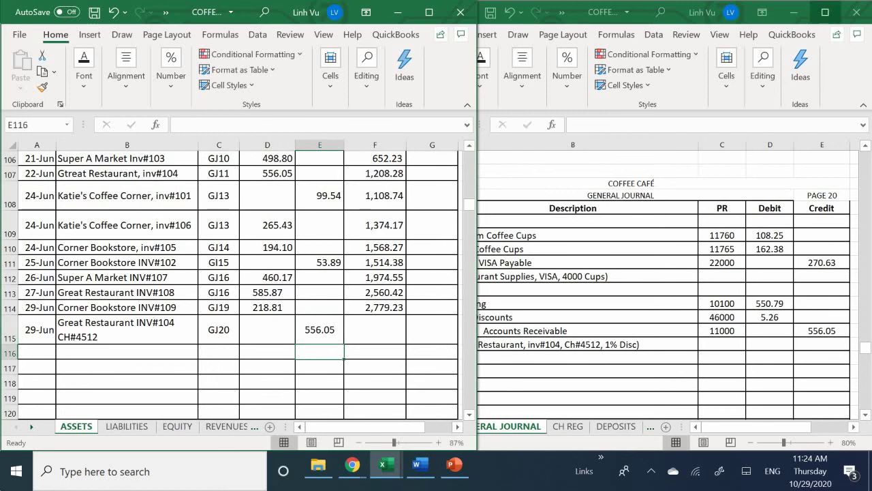
left_click(372, 308)
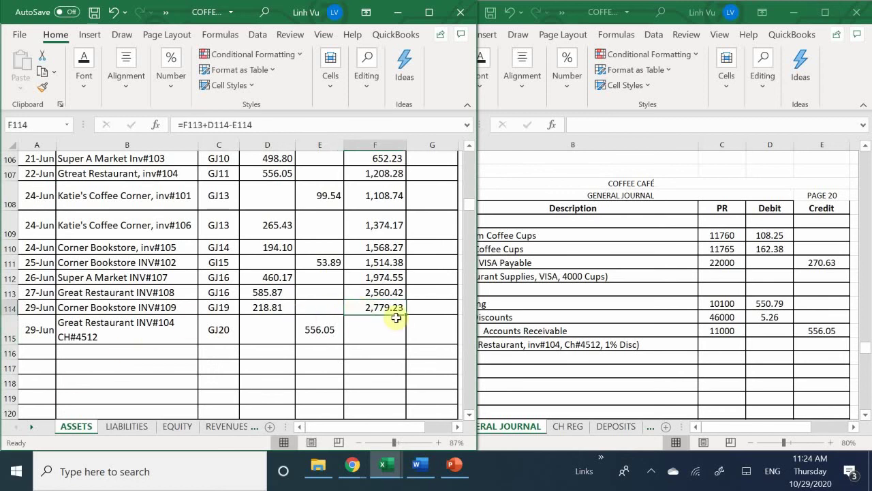
left_click_drag(406, 316, 408, 347)
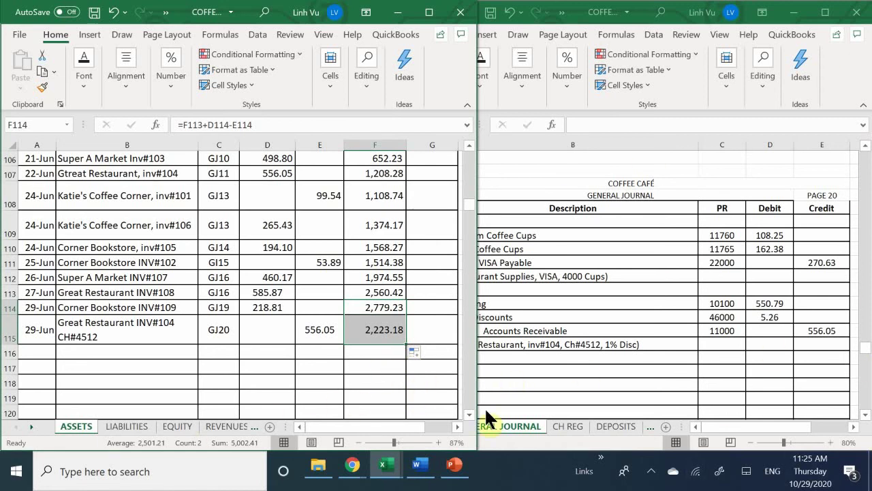
- Switch to the Coffee Cafe scenario document in Word and examine the transaction listed after Great Restaurant's payment
left_click(418, 467)
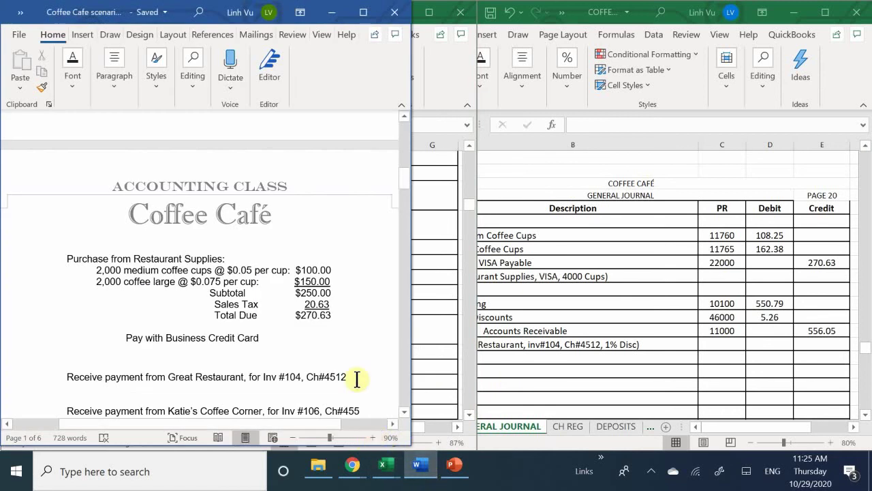
scroll(321, 267, "down", 1)
scroll(321, 268, "down", 1)
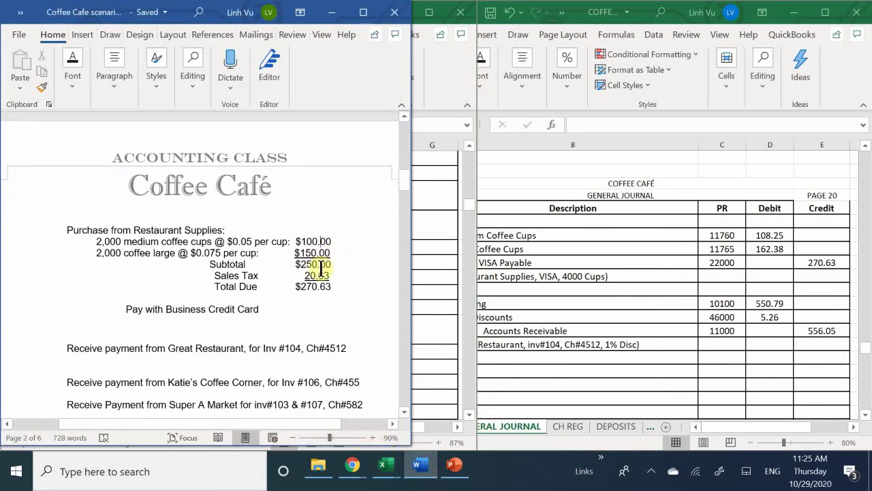
- Leave the scenario document and switch to the Customers sheet of the Coffee Cafe subsidiary ledger workbook
scroll(321, 268, "down", 4)
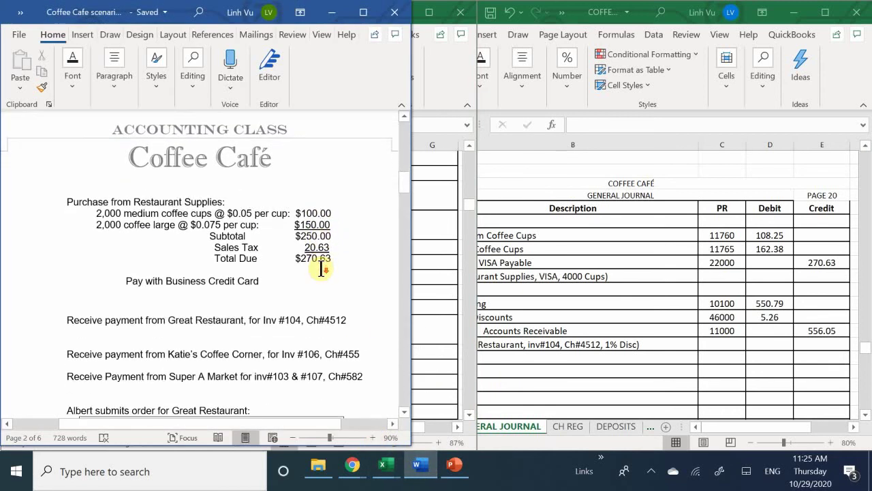
scroll(321, 267, "up", 2)
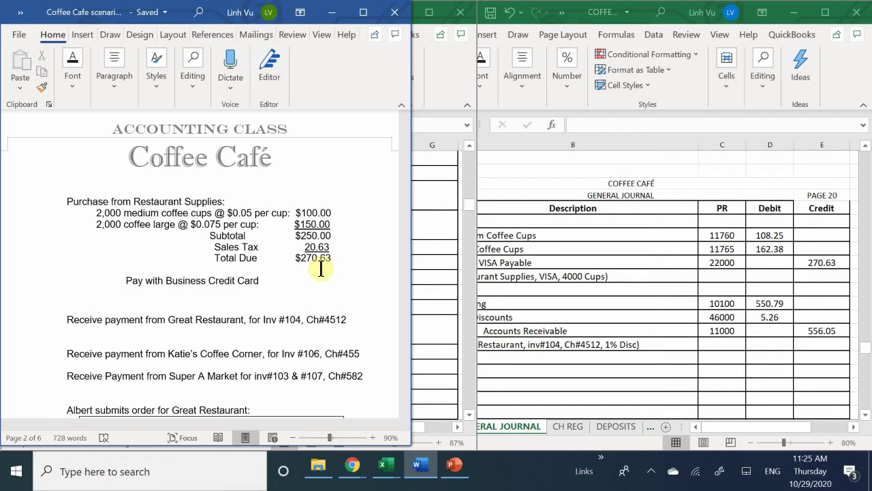
left_click(414, 469)
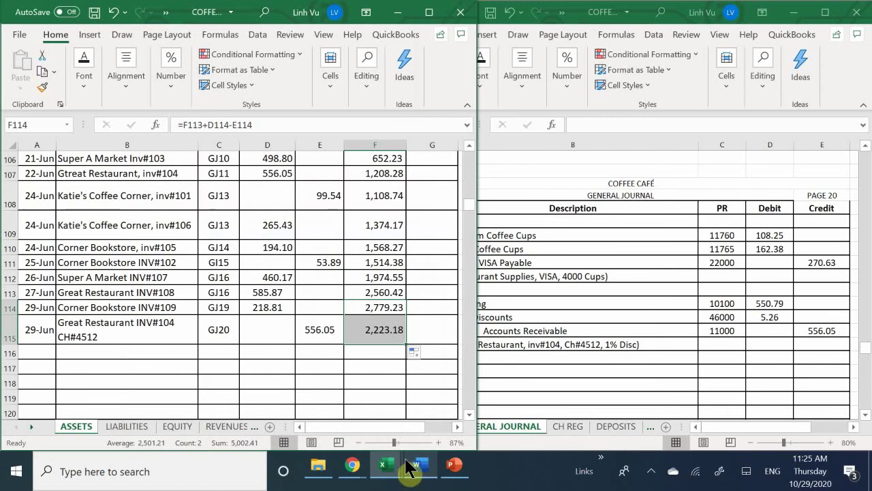
left_click(394, 469)
left_click(379, 409)
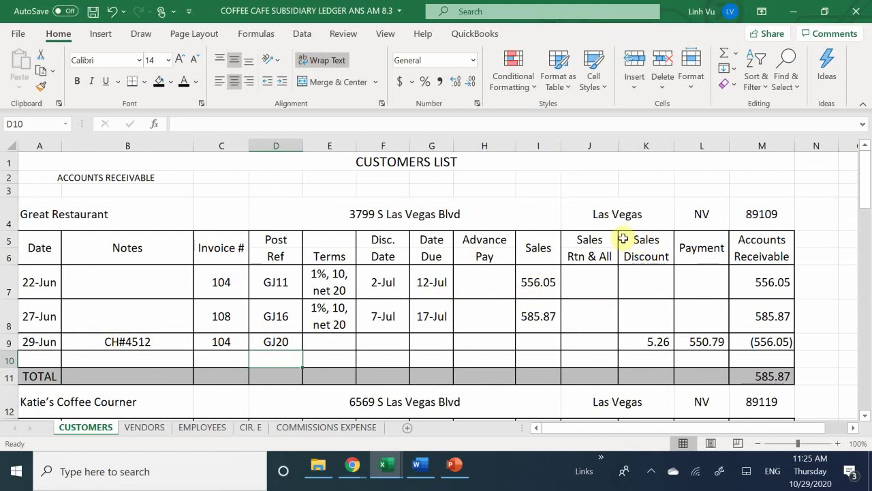
- Try the formula =I7-30 as the sales discount in K9 of Great Restaurant's June 29 payment row
left_click(641, 342)
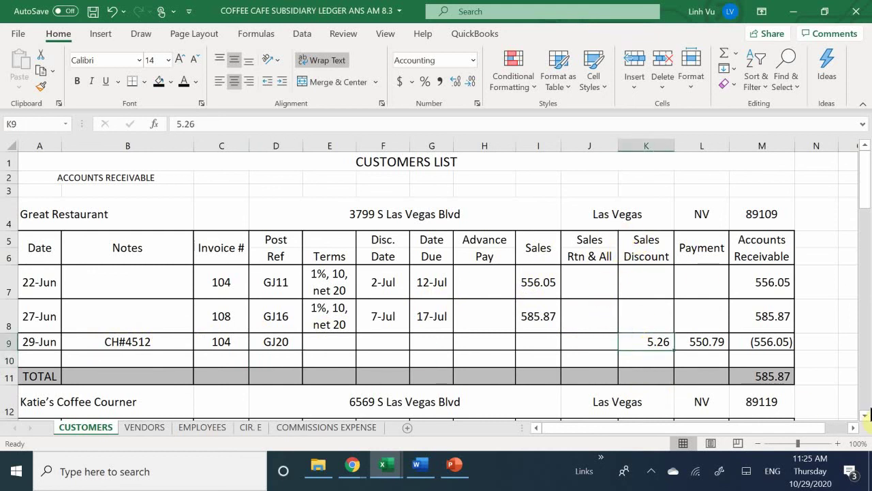
type("=")
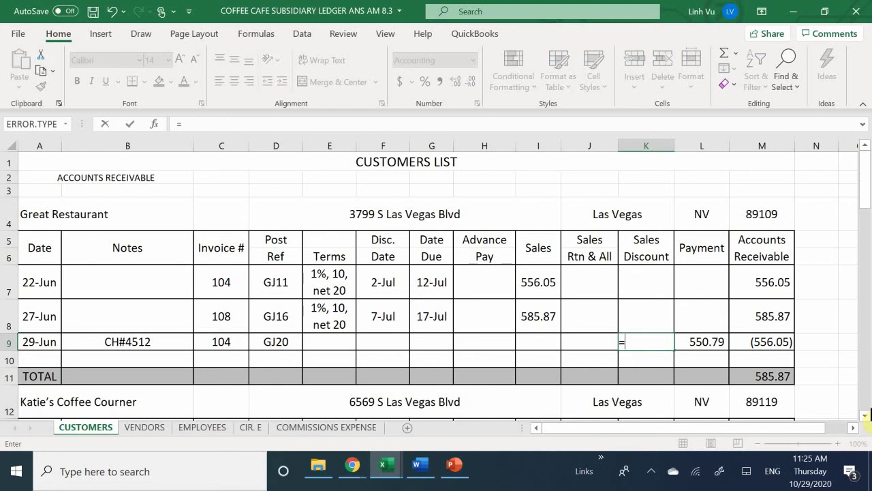
key("Up")
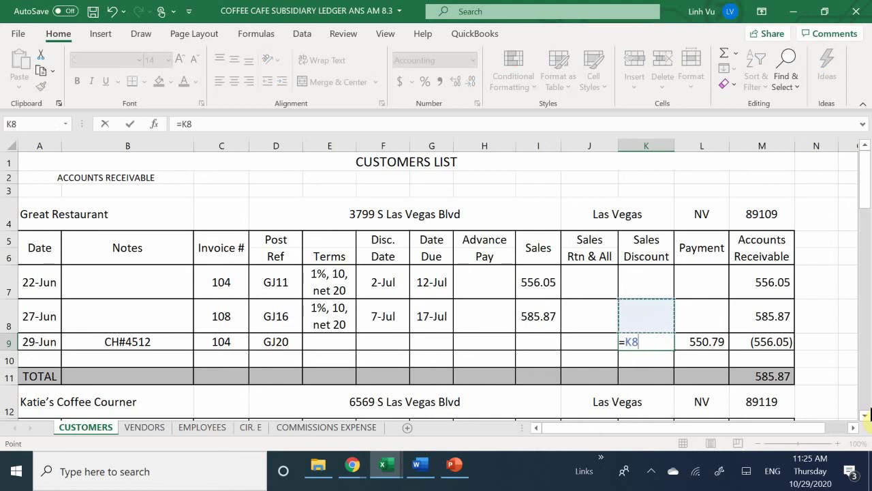
key("Up")
key("Left")
key("Left")
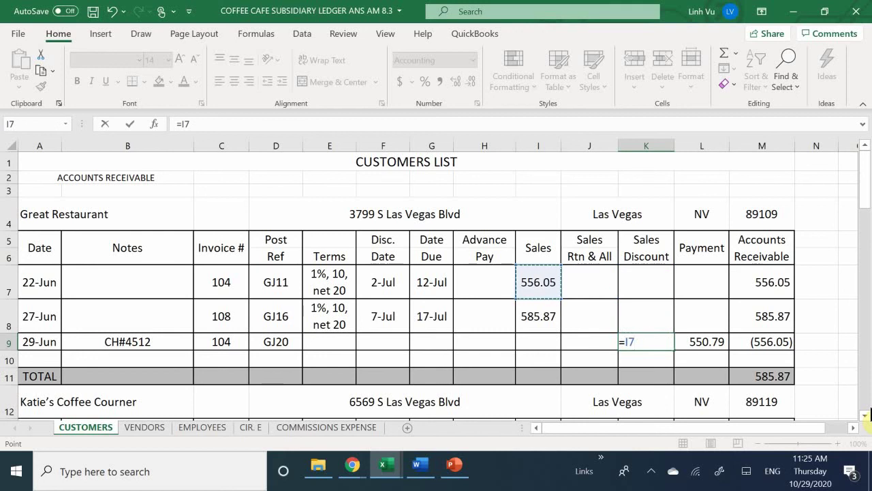
type("-30")
key("ctrl+Return")
key("Return")
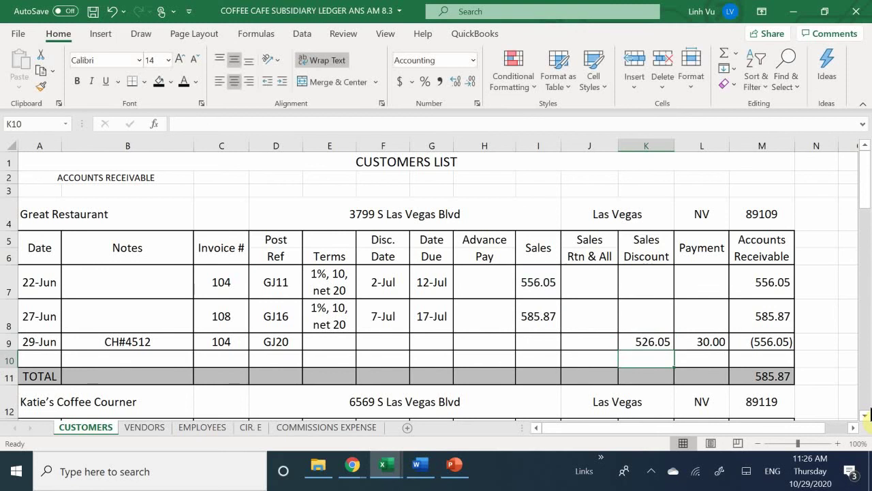
- Set Great Restaurant's June 29 sales discount in K9 back to 5.26
key("Up")
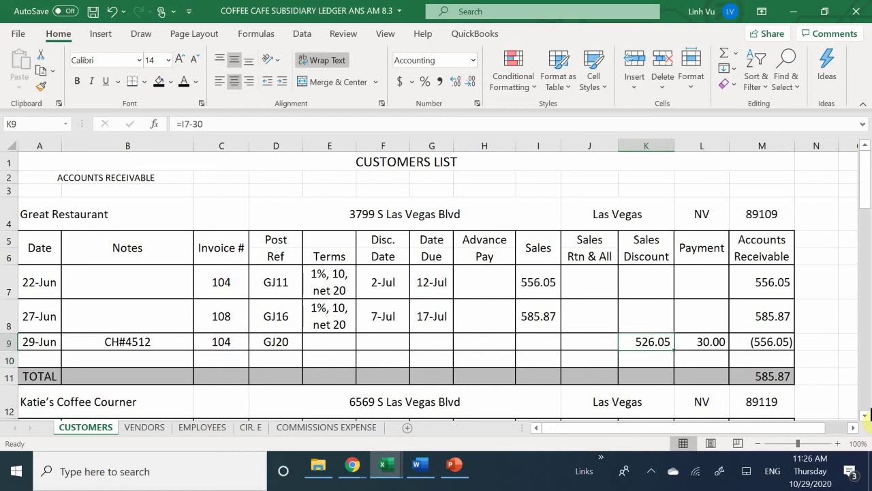
type("5.26")
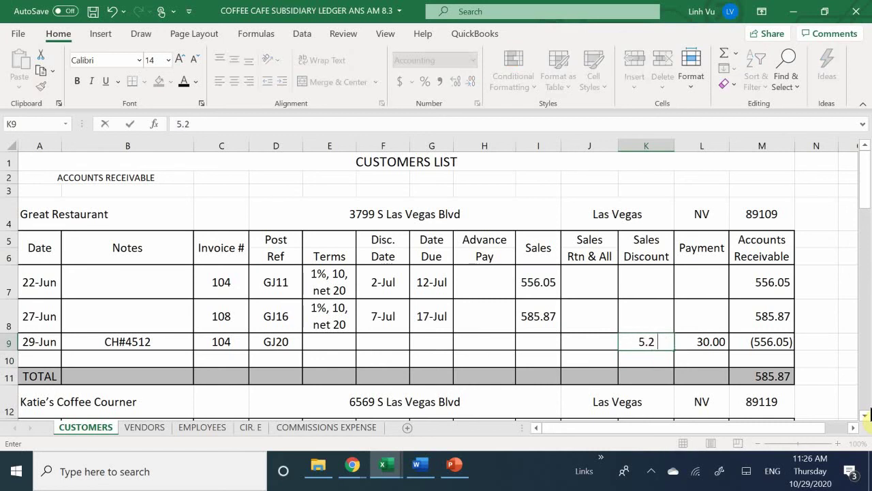
key("Return")
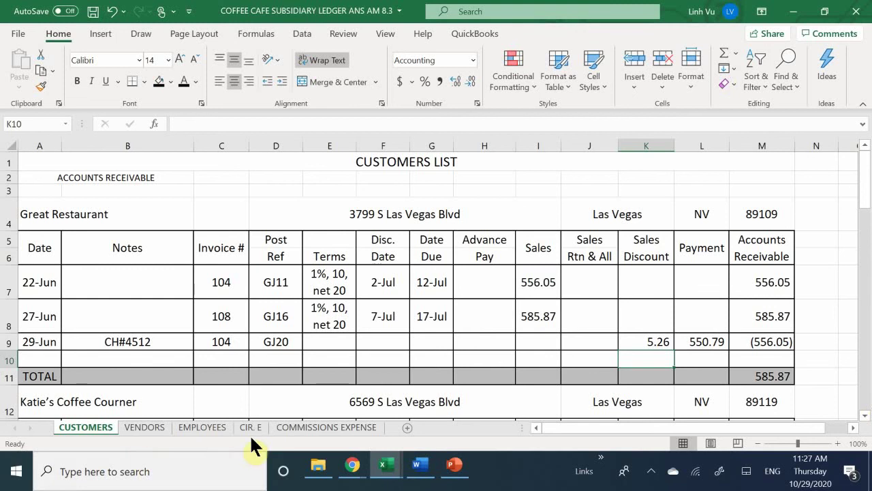
mouse_move(390, 470)
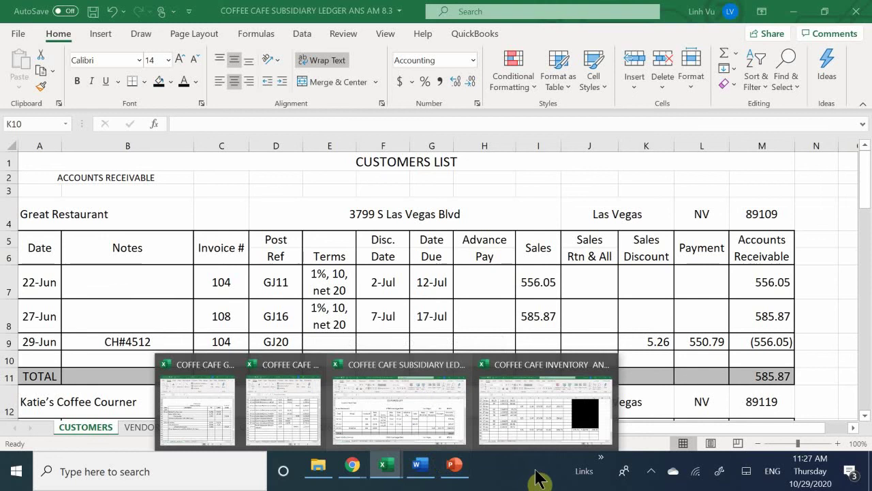
left_click(649, 472)
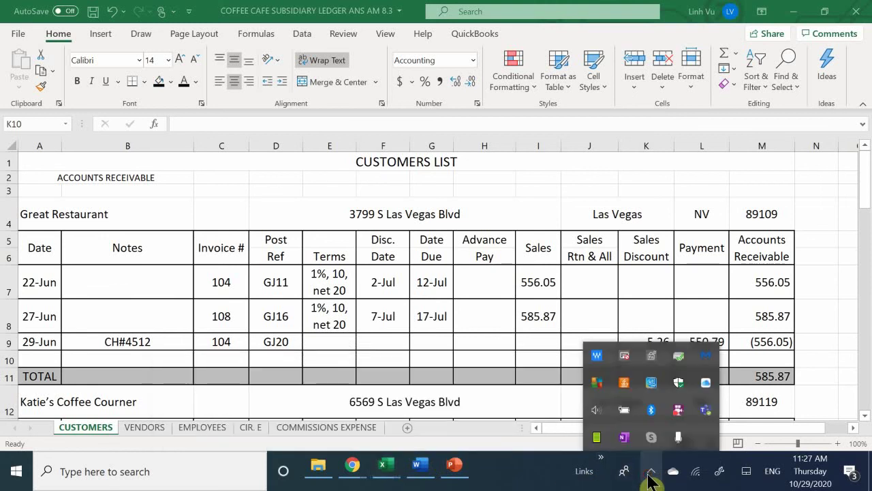
right_click(677, 413)
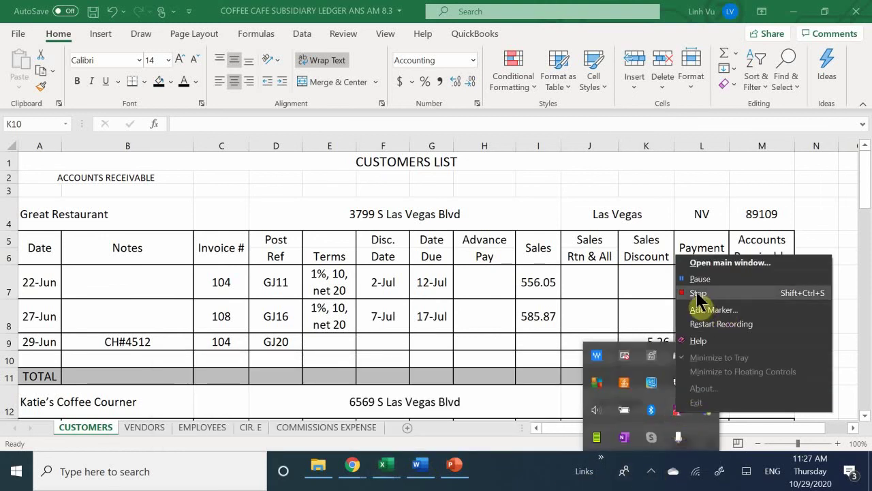